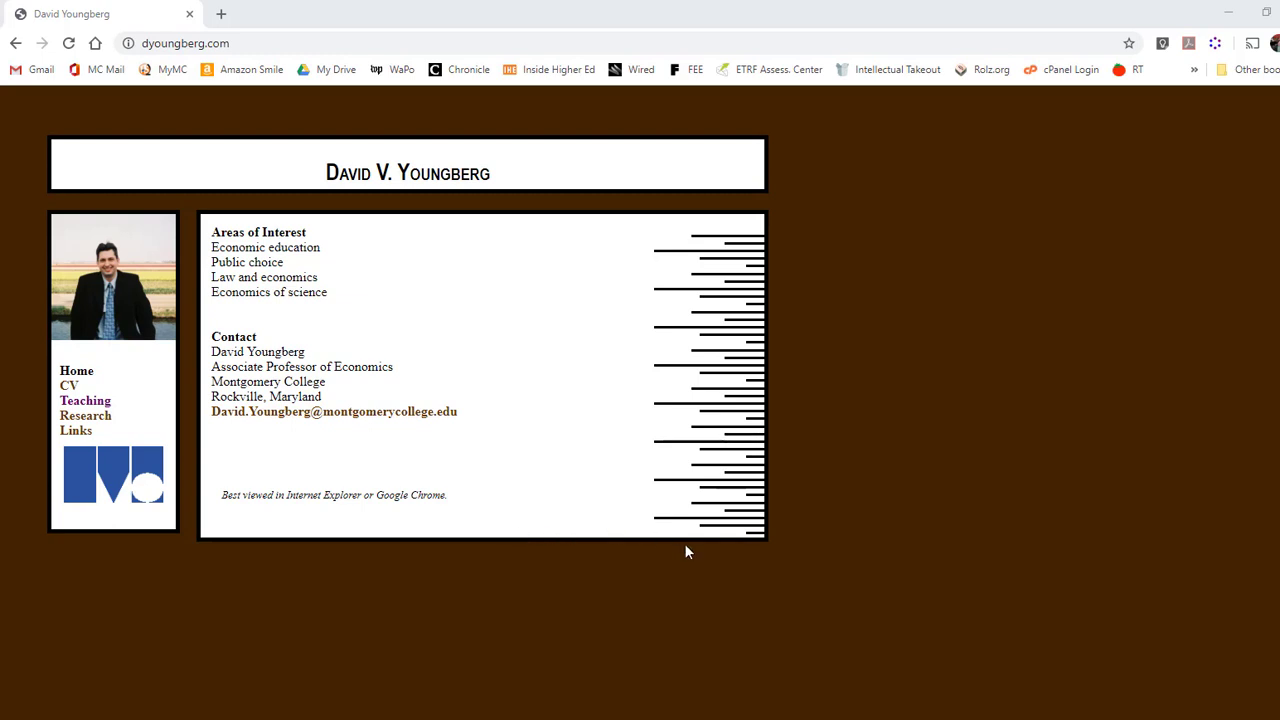
# - Download Data Set 0 from the BSAD 210 (TR) course page in the site's teaching section
pyautogui.click(100, 401)
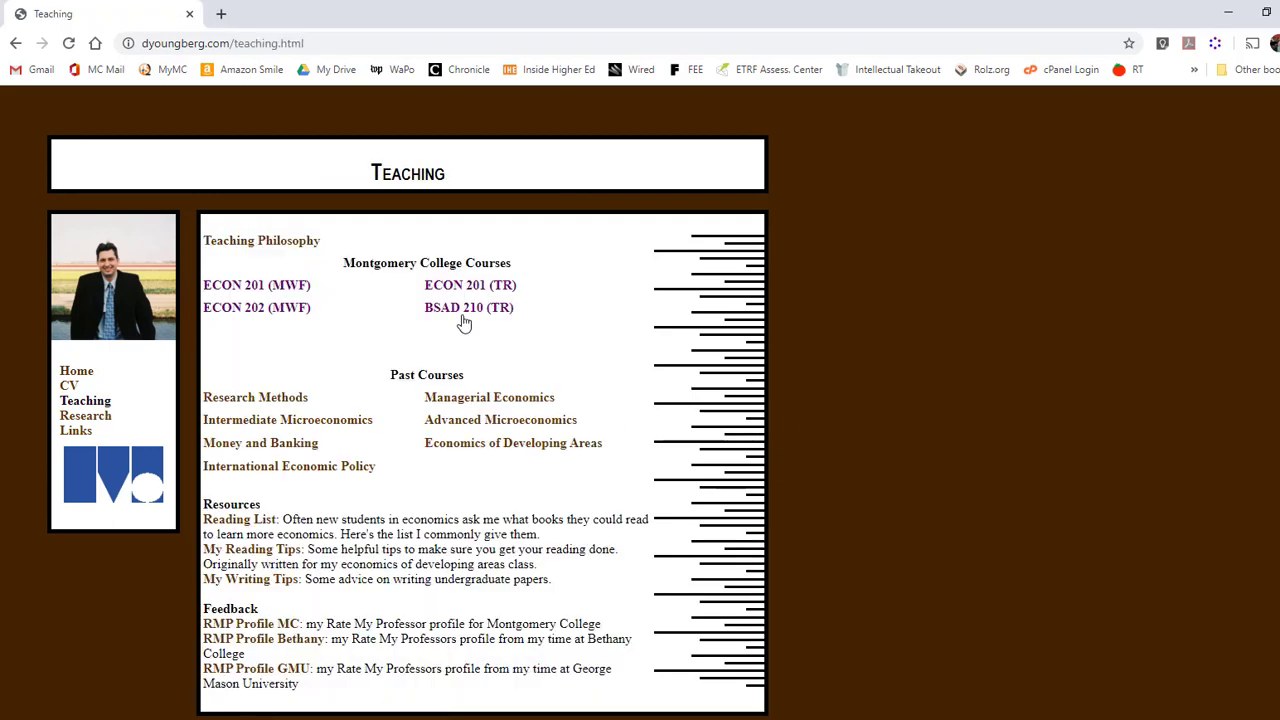
pyautogui.click(530, 317)
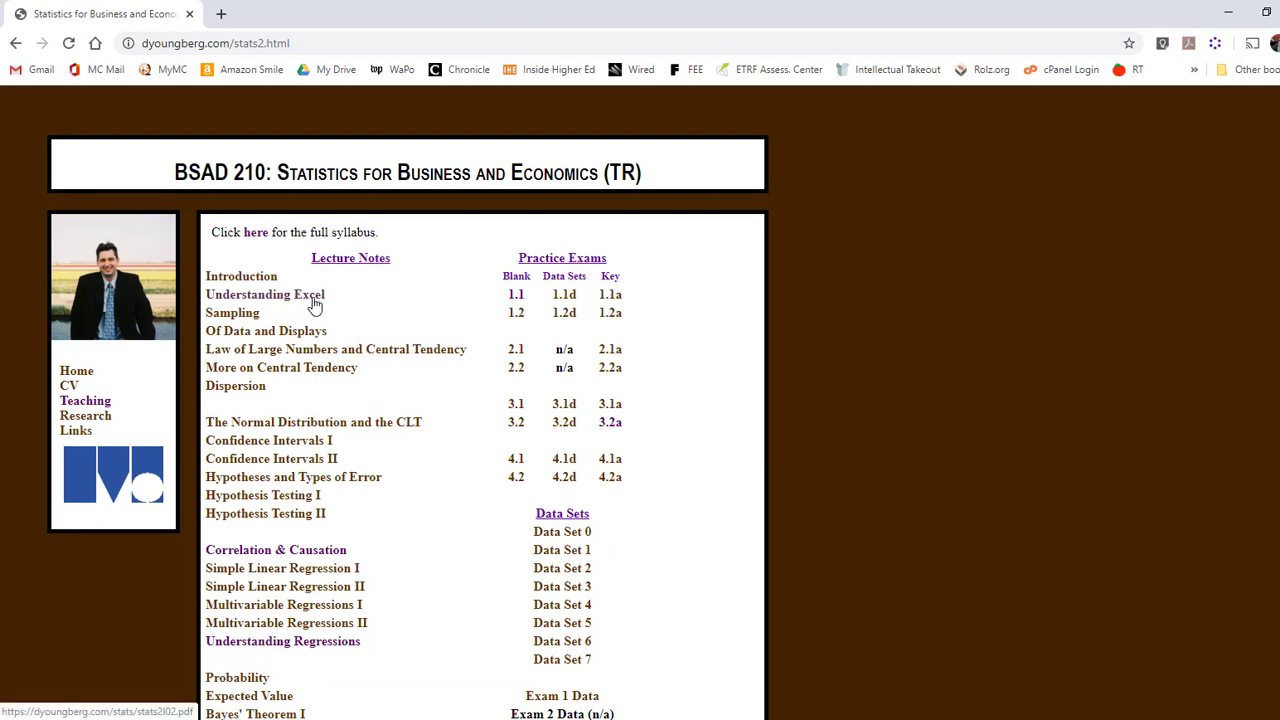
pyautogui.click(586, 531)
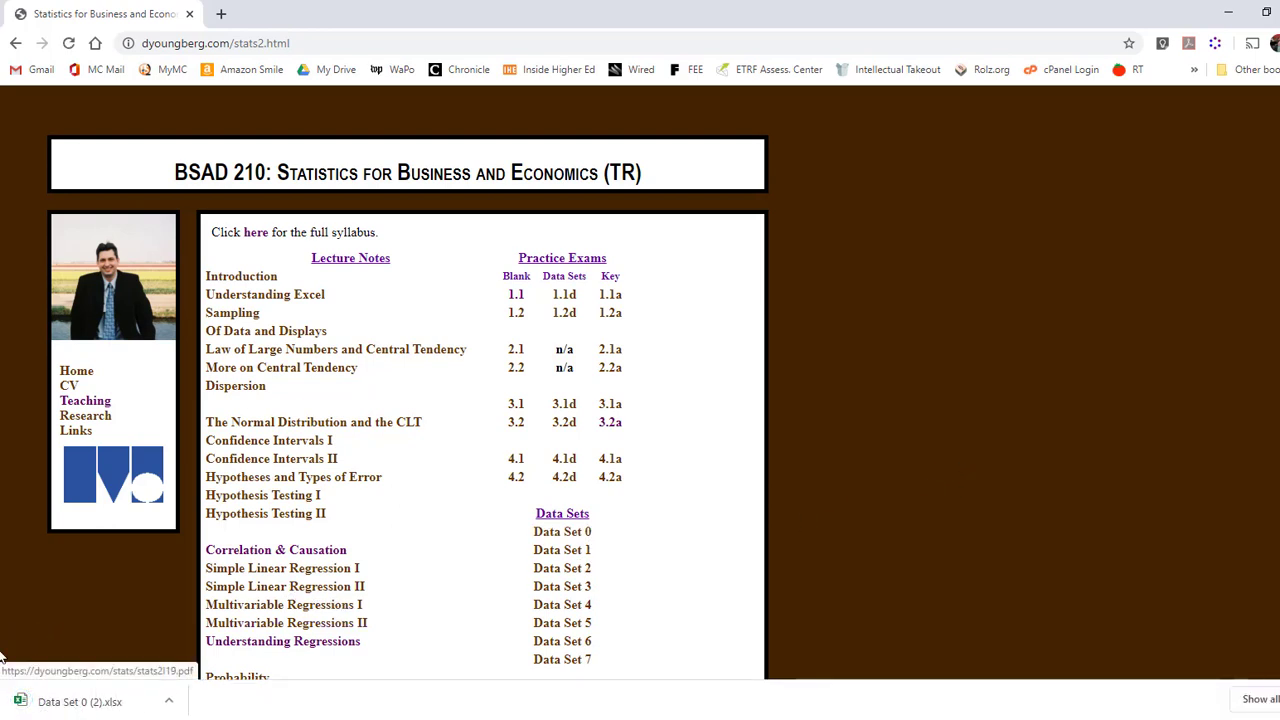
# - Open the downloaded Data Set 0 workbook in Excel, enable editing and bring its first columns into view
pyautogui.click(115, 705)
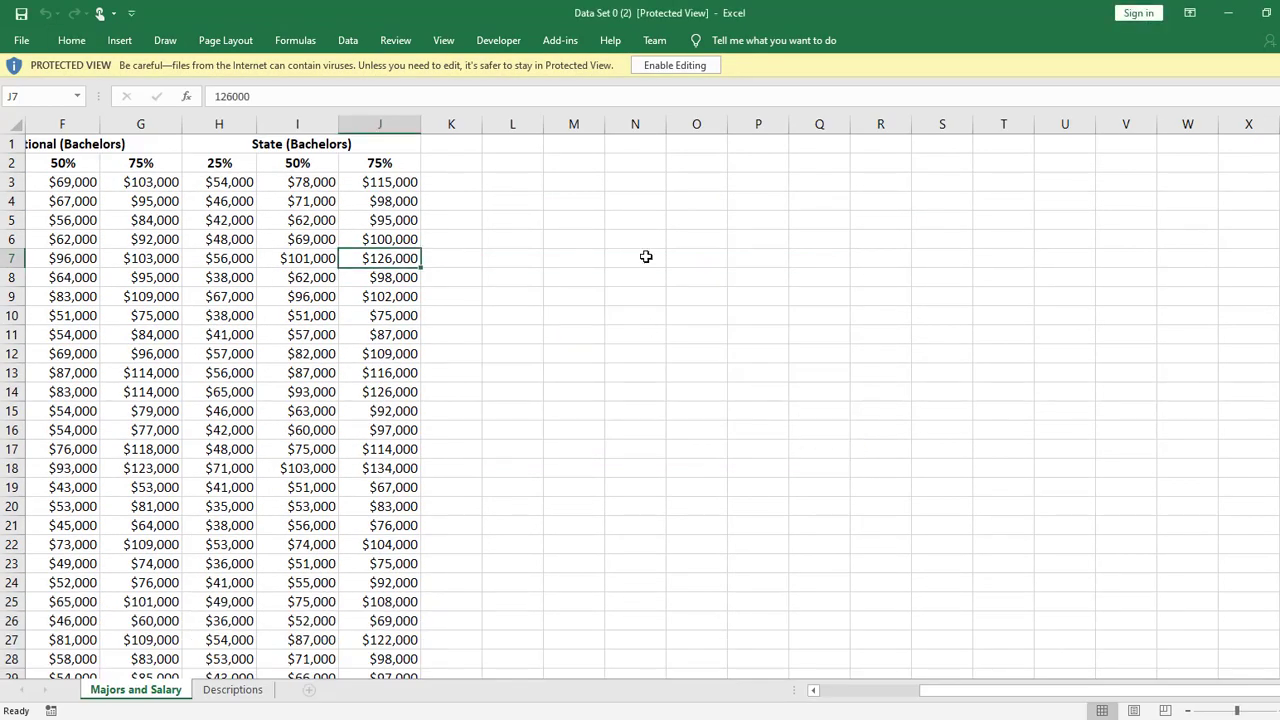
pyautogui.click(675, 66)
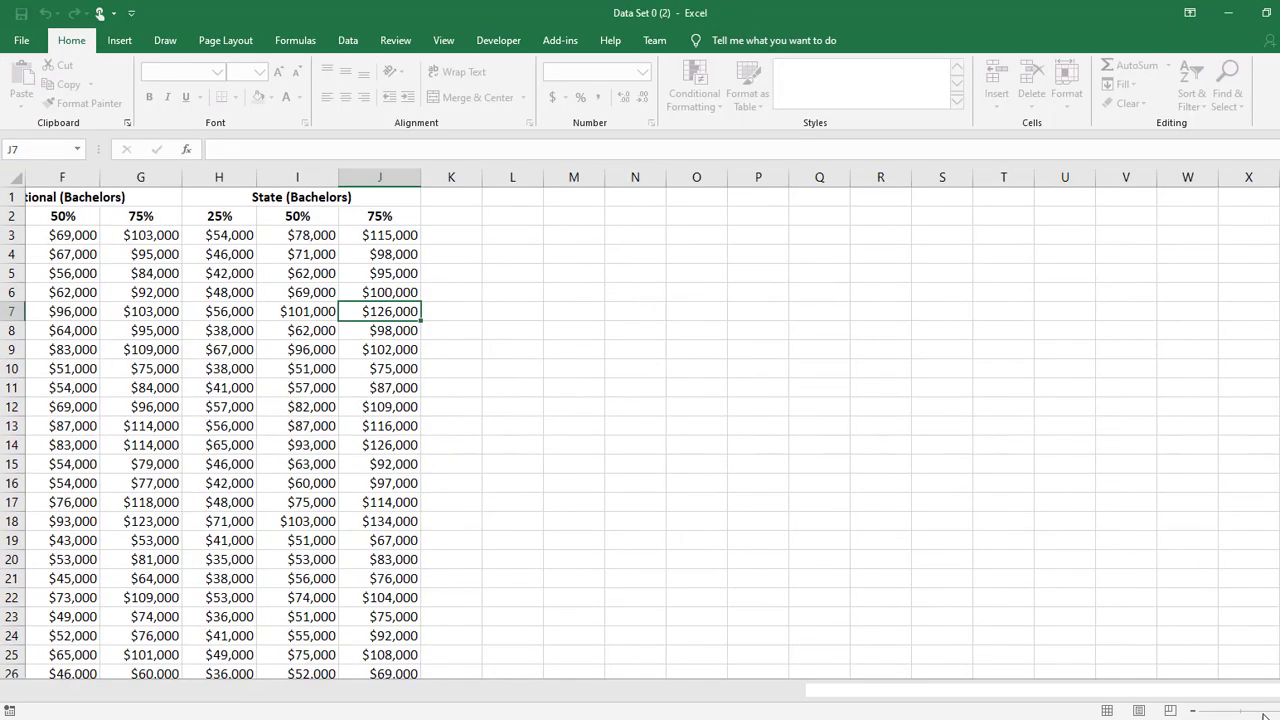
pyautogui.moveTo(1096, 688); pyautogui.dragTo(936, 700)
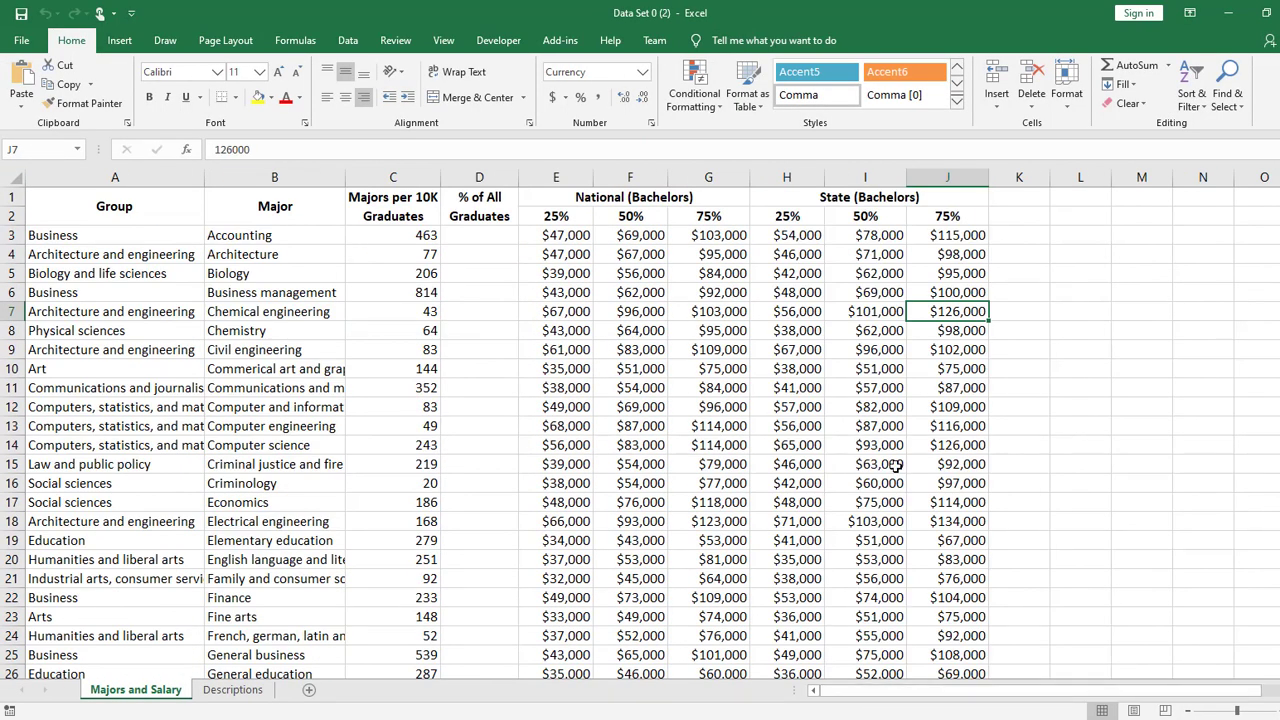
pyautogui.click(490, 287)
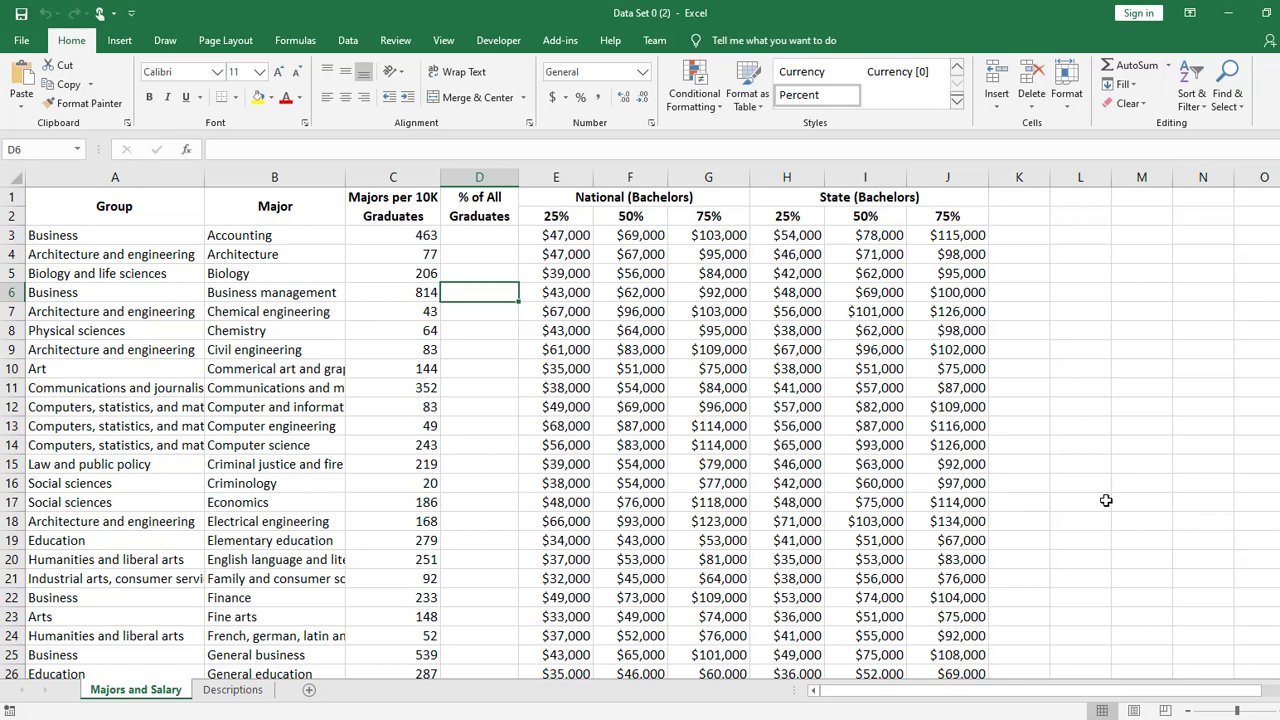
pyautogui.click(645, 233)
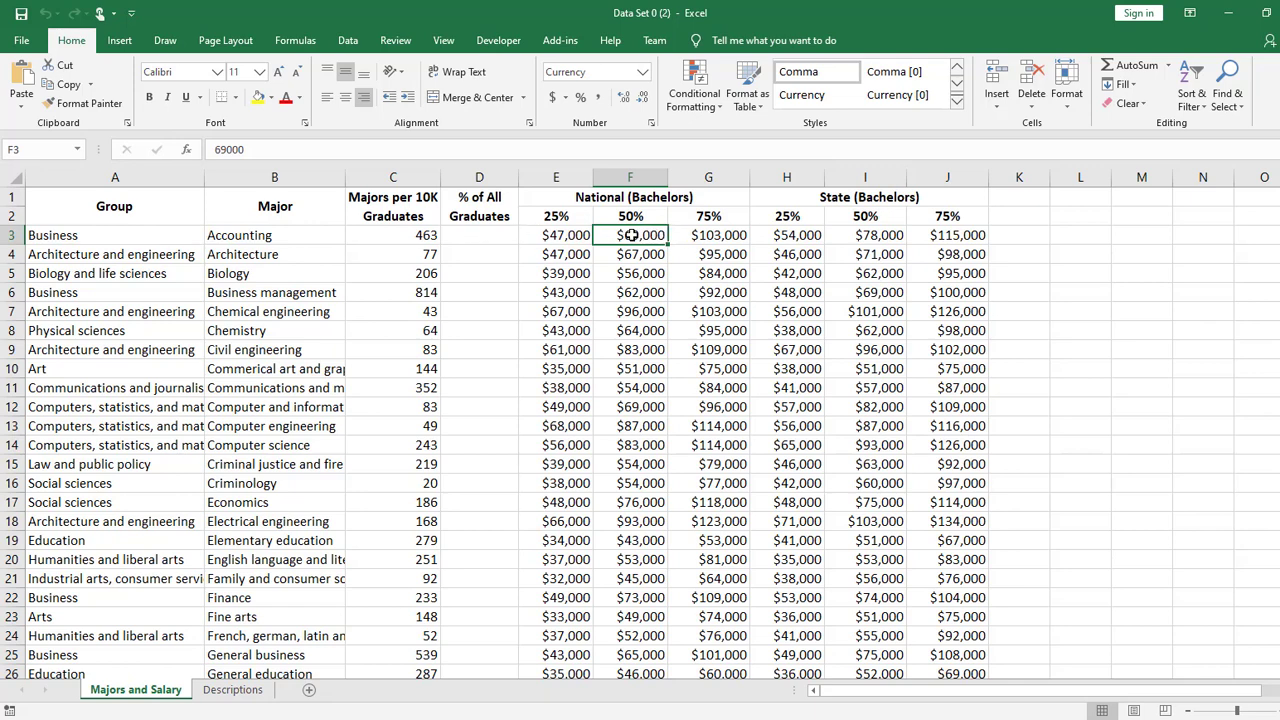
pyautogui.click(1030, 273)
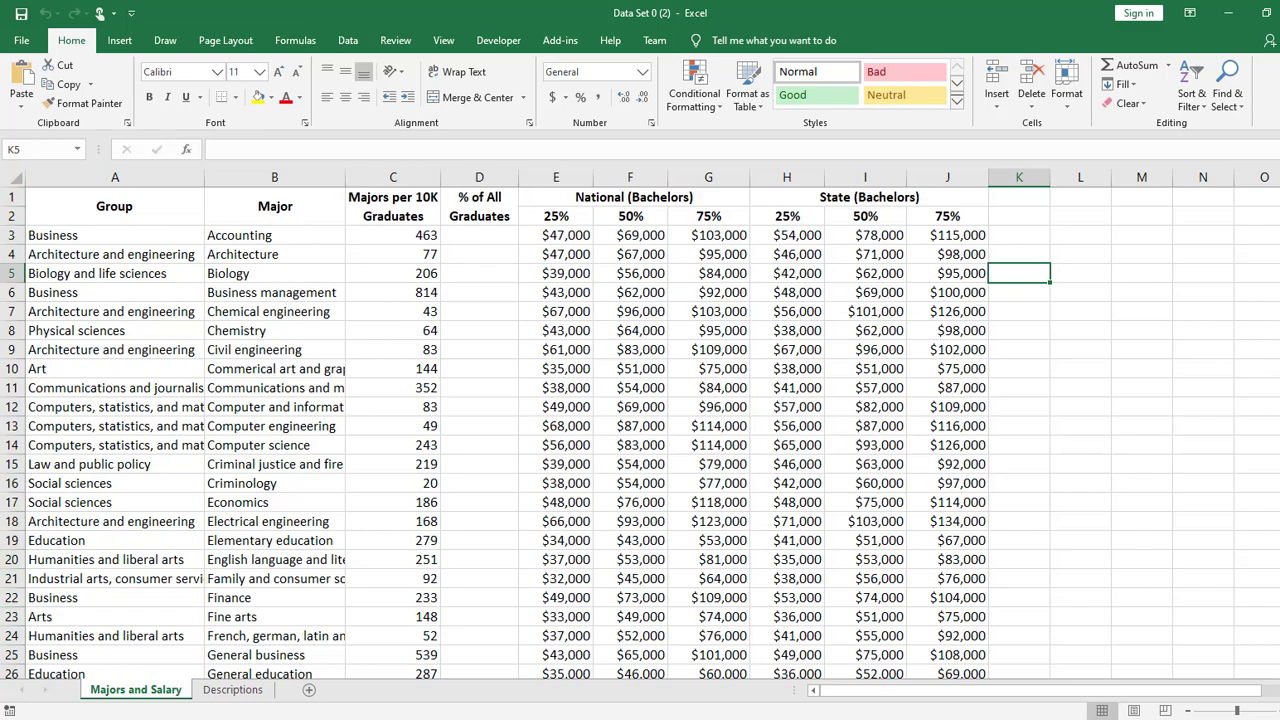
# - Examine how far the rows of the Majors and Salary sheet extend below the data, then return to its beginning
pyautogui.moveTo(1279, 286); pyautogui.dragTo(1279, 468)
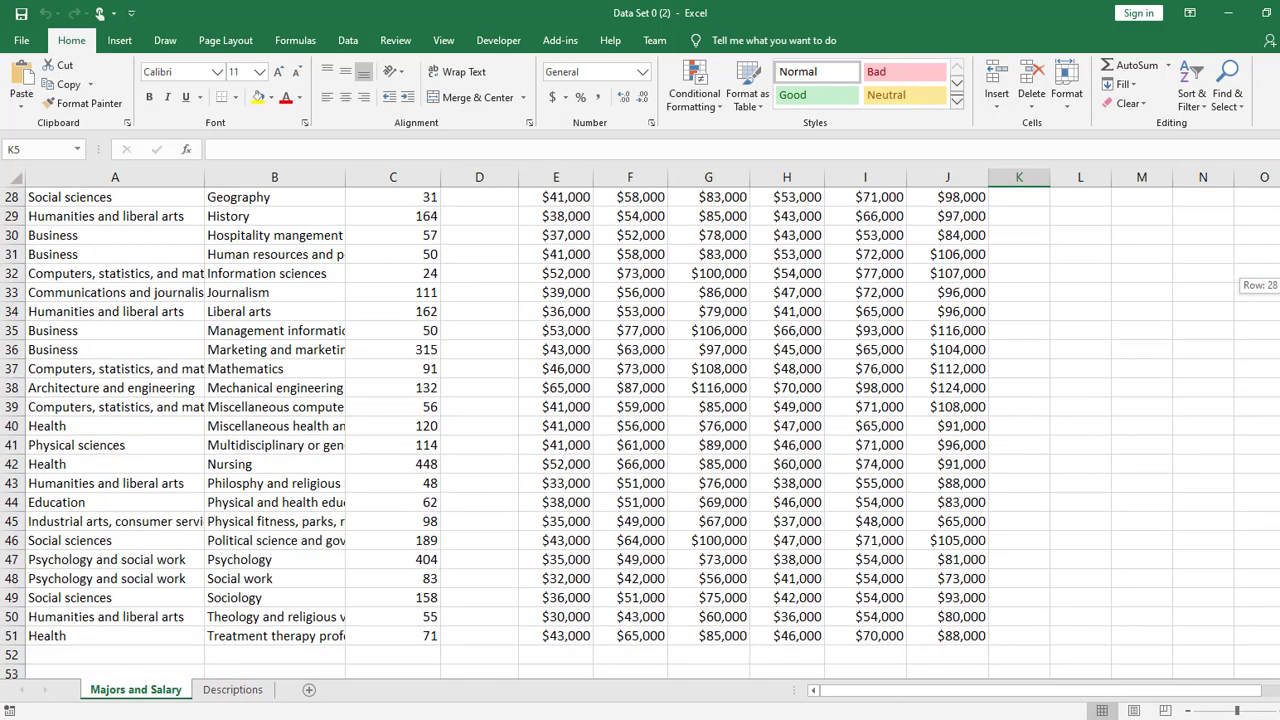
pyautogui.scroll(-20, 829, 378)
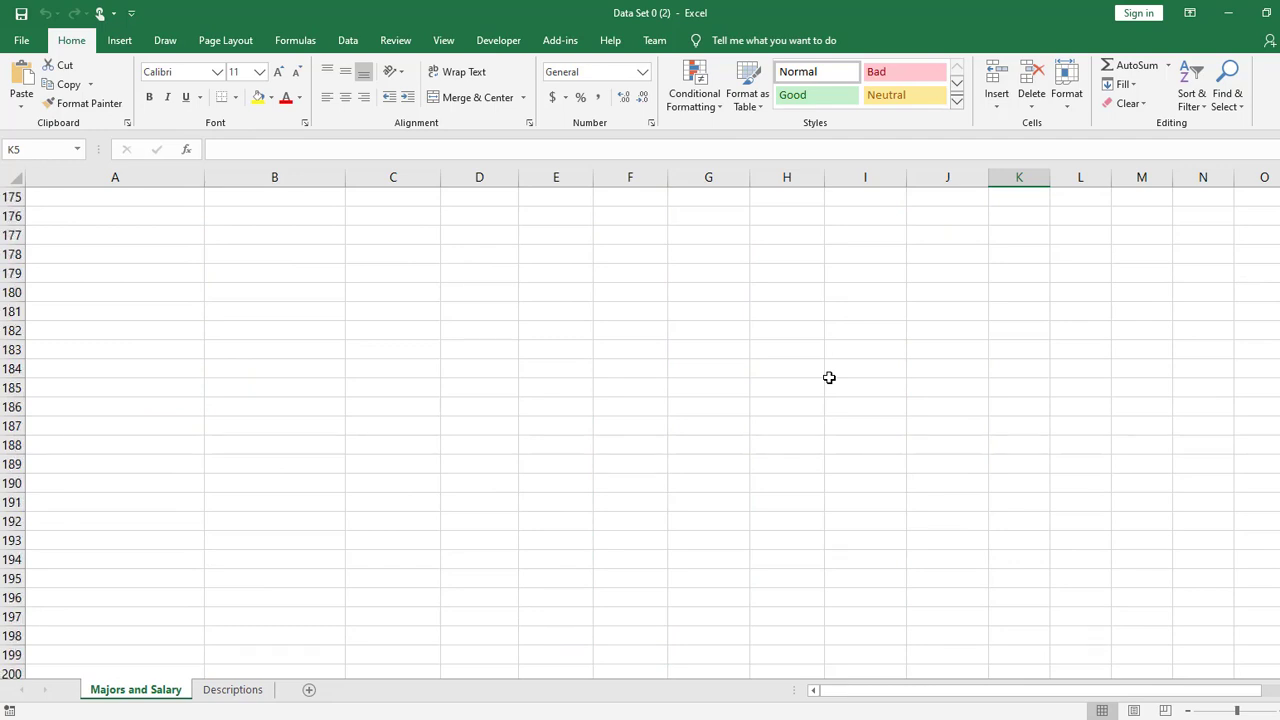
pyautogui.scroll(-20, 829, 378)
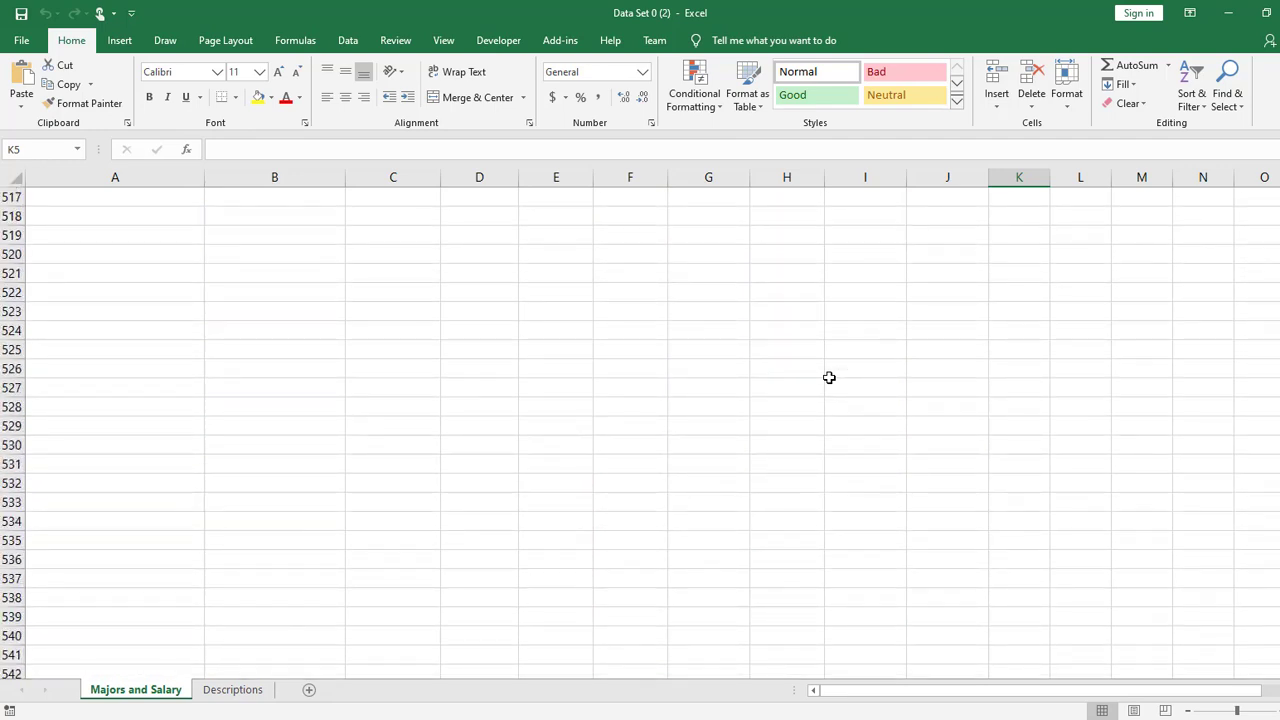
pyautogui.scroll(-20, 829, 378)
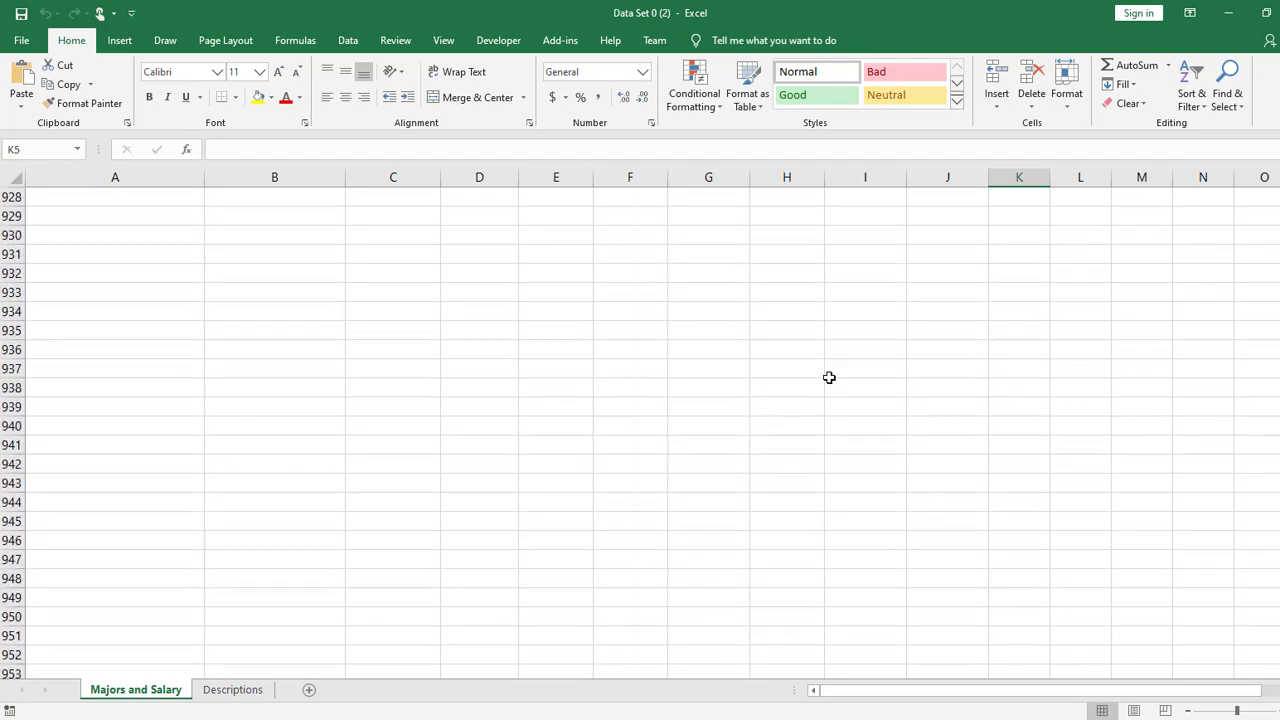
pyautogui.scroll(-19, 829, 378)
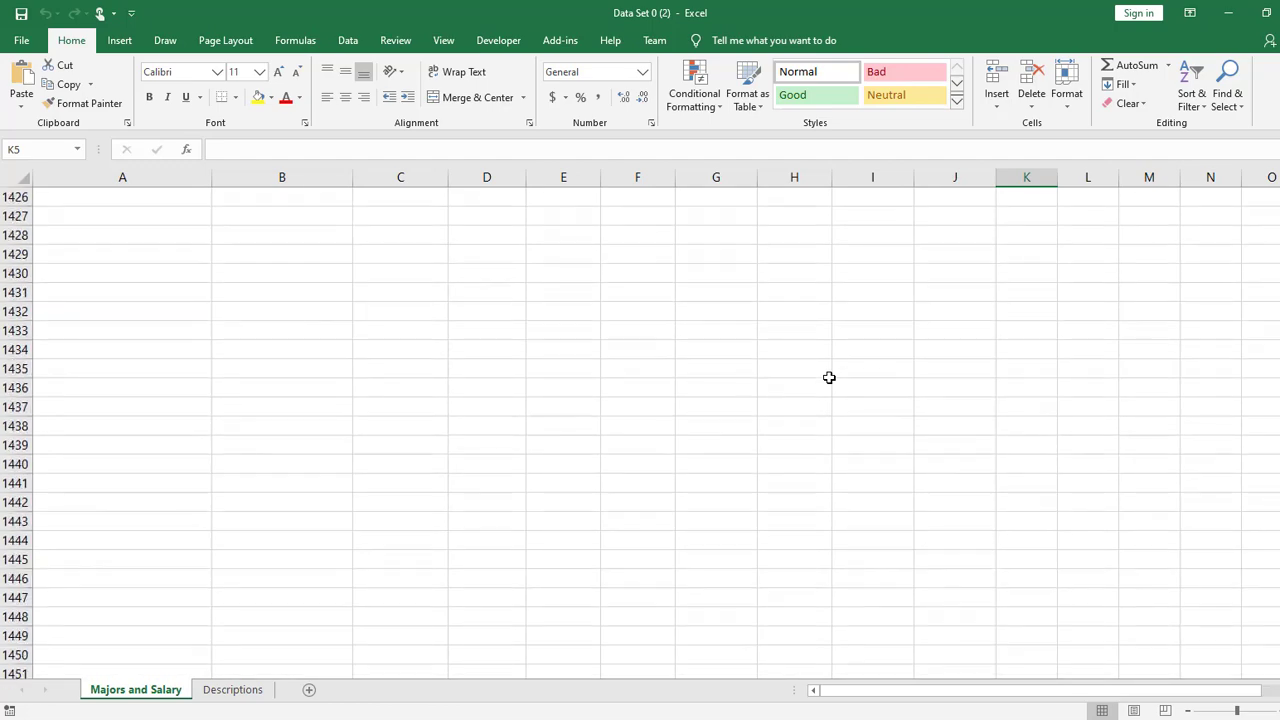
pyautogui.scroll(-20, 829, 377)
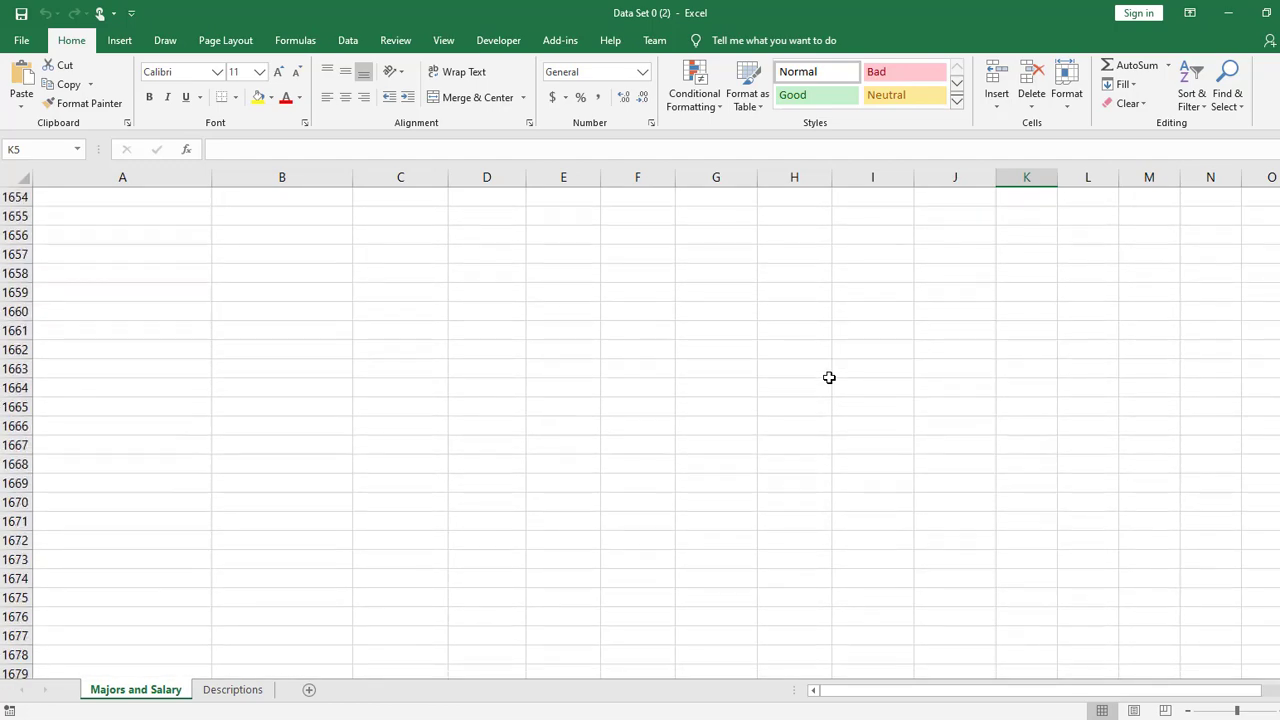
pyautogui.scroll(-14, 829, 377)
pyautogui.moveTo(1279, 662); pyautogui.dragTo(1279, 195)
pyautogui.click(1195, 253)
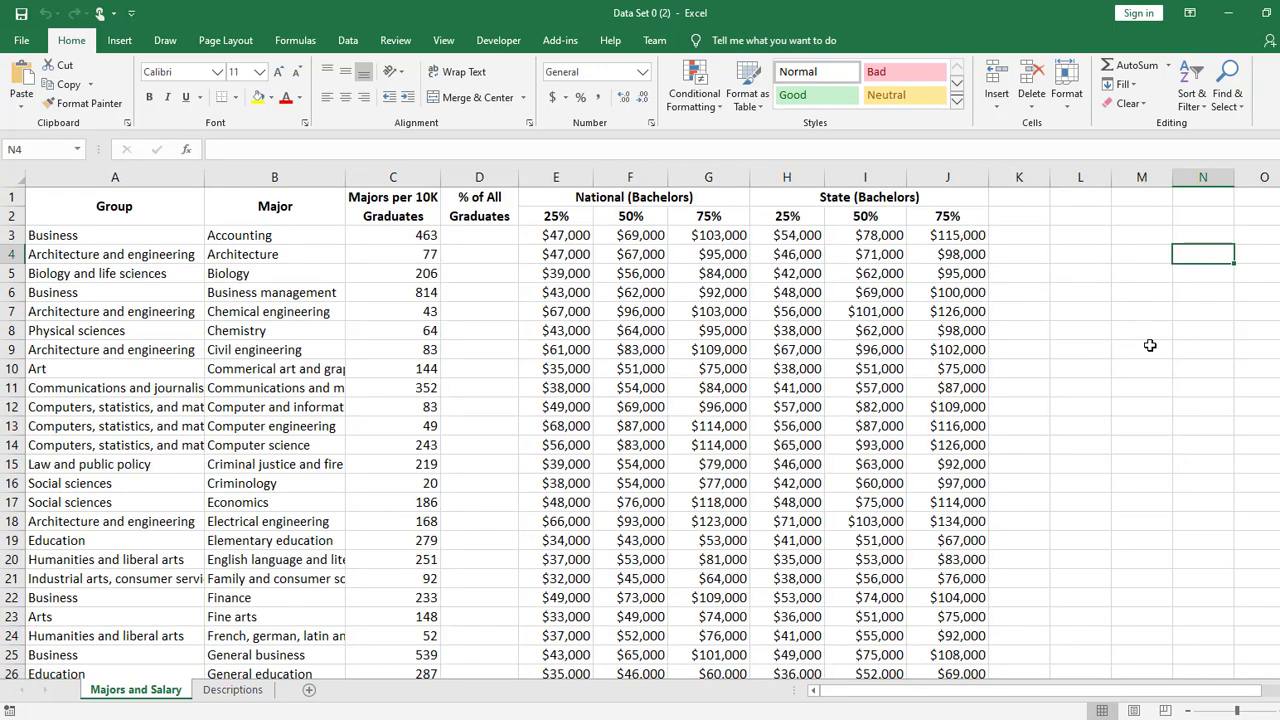
# - Examine how column lettering continues past Z and ZZ along row 4, then return to column A
pyautogui.press('Right')
pyautogui.press('Right')
pyautogui.press('Right')
pyautogui.press('Right')
pyautogui.press('Right')
pyautogui.press('Right')
pyautogui.press('Right')
pyautogui.press('Right')
pyautogui.press('Right')
pyautogui.press('Right')
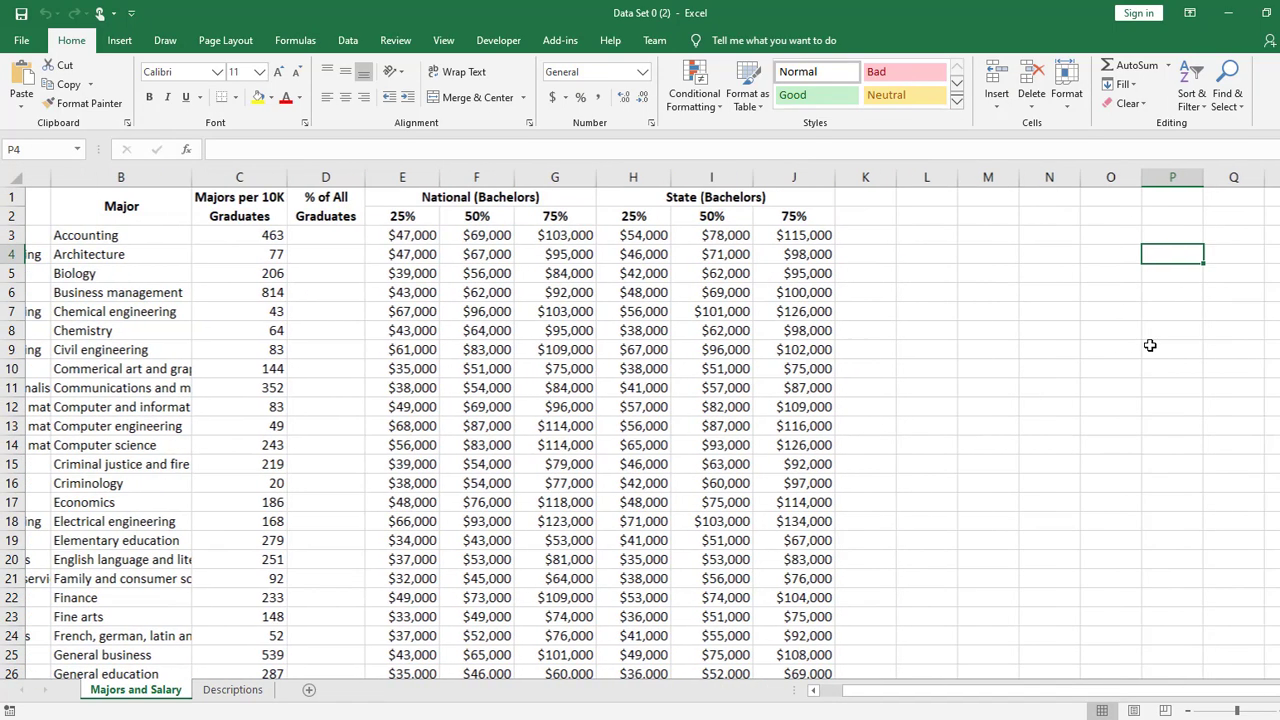
pyautogui.press('Right')
pyautogui.press('Right')
pyautogui.press('Right')
pyautogui.press('Right')
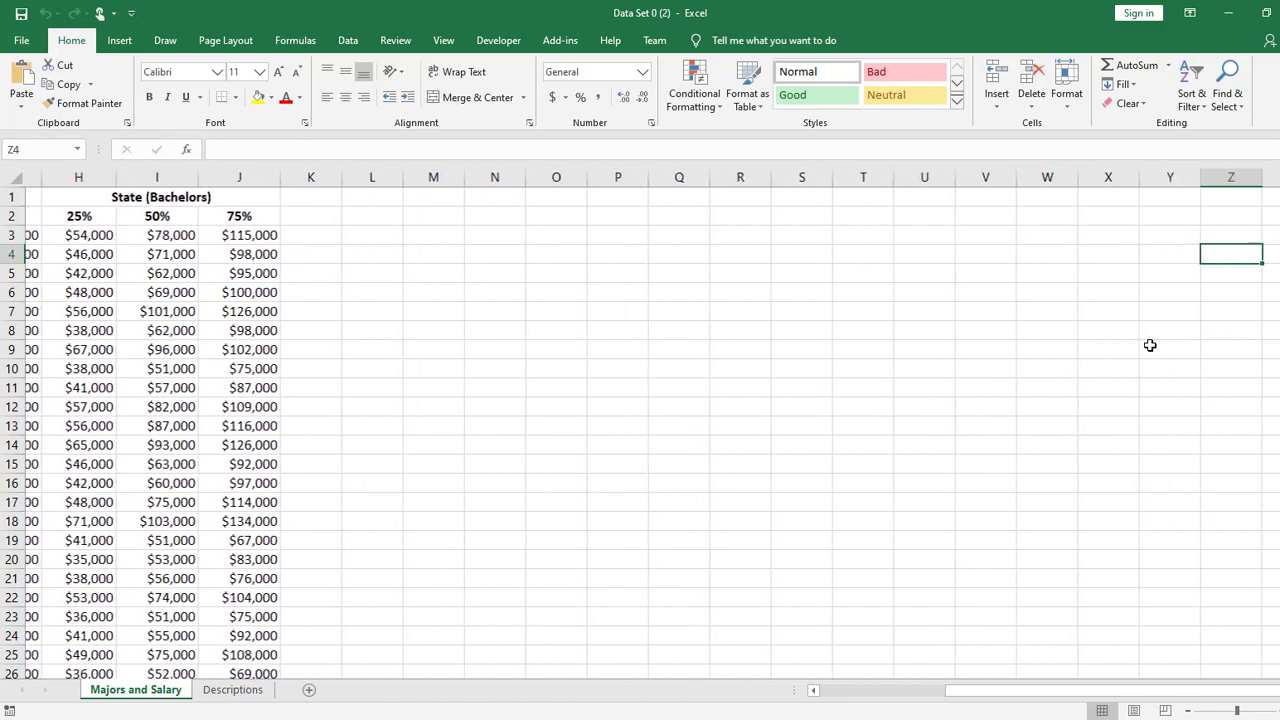
pyautogui.press('Right')
pyautogui.press('Right')
pyautogui.press('Right')
pyautogui.press('Right')
pyautogui.press('Right')
pyautogui.press('Right')
pyautogui.press('Right')
pyautogui.press('Right')
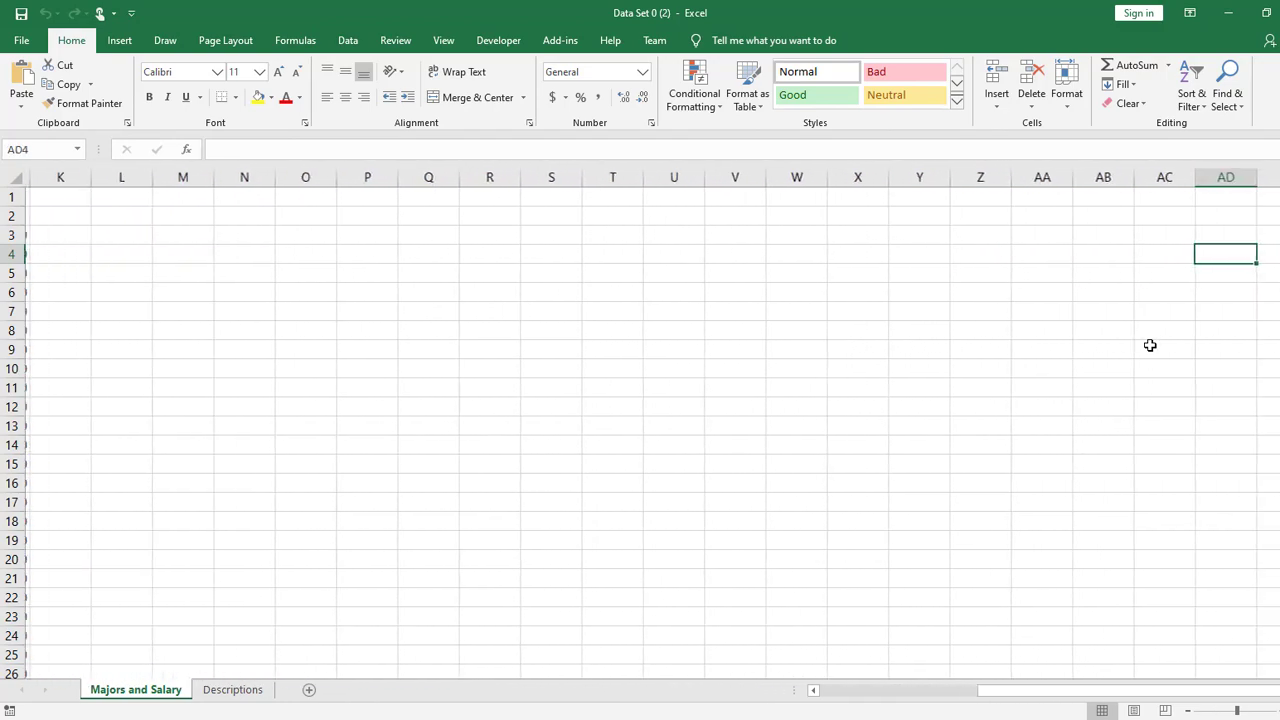
pyautogui.press('Right')
pyautogui.press('Right')
pyautogui.press('Right')
pyautogui.press('Right')
pyautogui.press('Right')
pyautogui.press('Right')
pyautogui.press('Right')
pyautogui.press('Right')
pyautogui.press('Right')
pyautogui.press('Right')
pyautogui.press('Right')
pyautogui.press('Right')
pyautogui.press('Right')
pyautogui.press('Right')
pyautogui.press('Right')
pyautogui.press('Right')
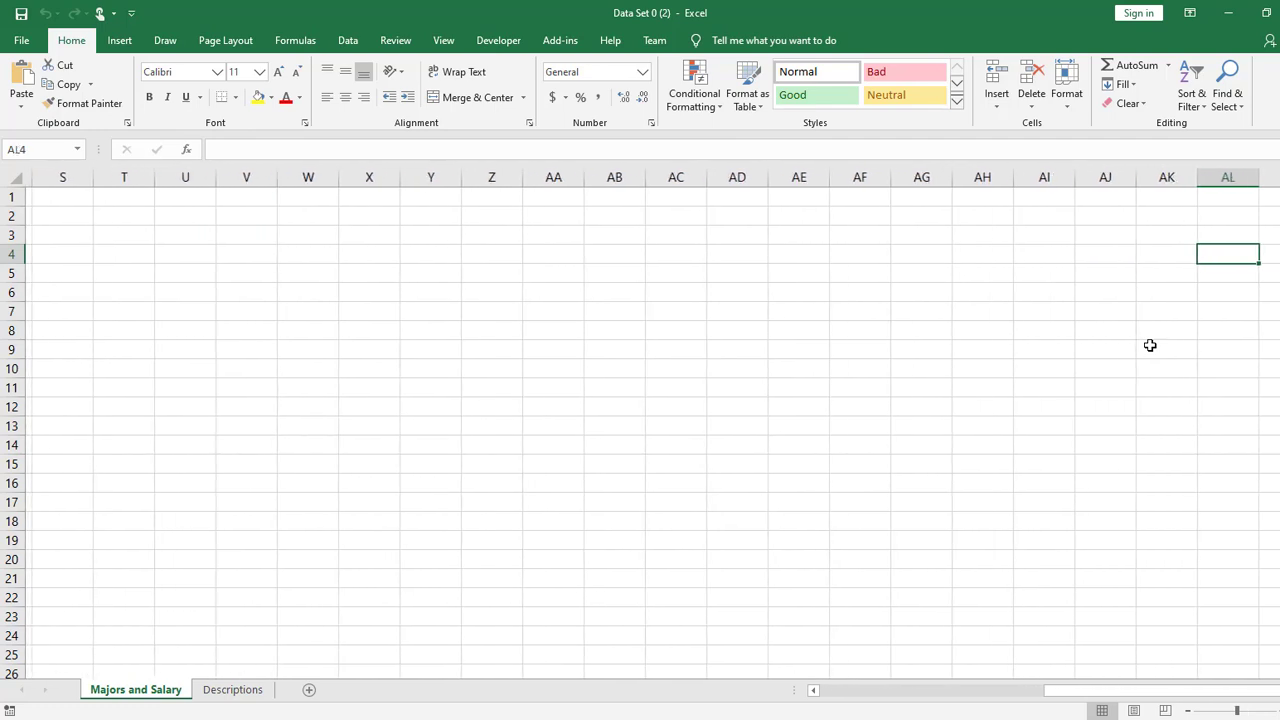
pyautogui.press('Right')
pyautogui.press('Right')
pyautogui.press('Right')
pyautogui.press('Right')
pyautogui.press('Right')
pyautogui.press('Right')
pyautogui.press('Right')
pyautogui.press('Right')
pyautogui.press('Right')
pyautogui.press('Right')
pyautogui.press('Right')
pyautogui.press('Right')
pyautogui.press('Right')
pyautogui.press('Right')
pyautogui.press('Right')
pyautogui.press('Right')
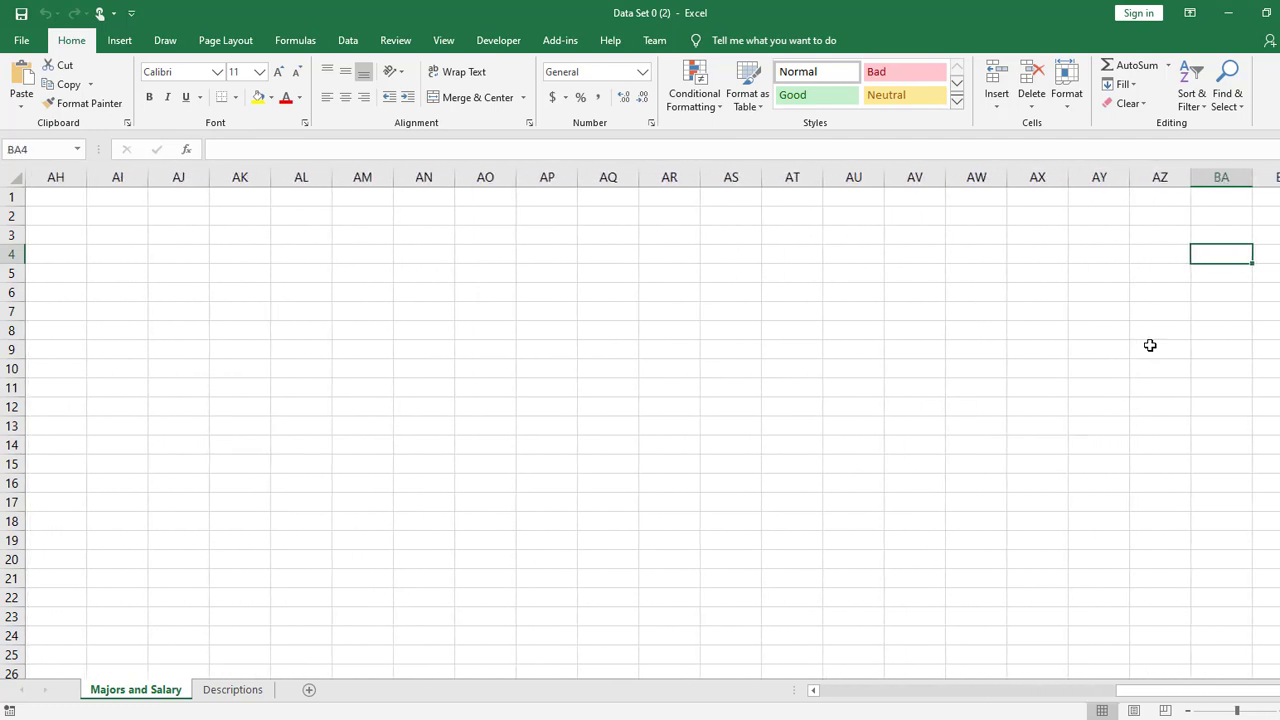
pyautogui.press('Right')
pyautogui.press('Right')
pyautogui.press('Right')
pyautogui.press('Right')
pyautogui.press('Right')
pyautogui.press('Right')
pyautogui.press('Right')
pyautogui.press('Right')
pyautogui.press('Right')
pyautogui.press('Right')
pyautogui.press('Right')
pyautogui.press('Right')
pyautogui.press('Right')
pyautogui.press('Right')
pyautogui.press('Right')
pyautogui.press('Right')
pyautogui.press('Right')
pyautogui.press('Right')
pyautogui.press('Right')
pyautogui.press('Right')
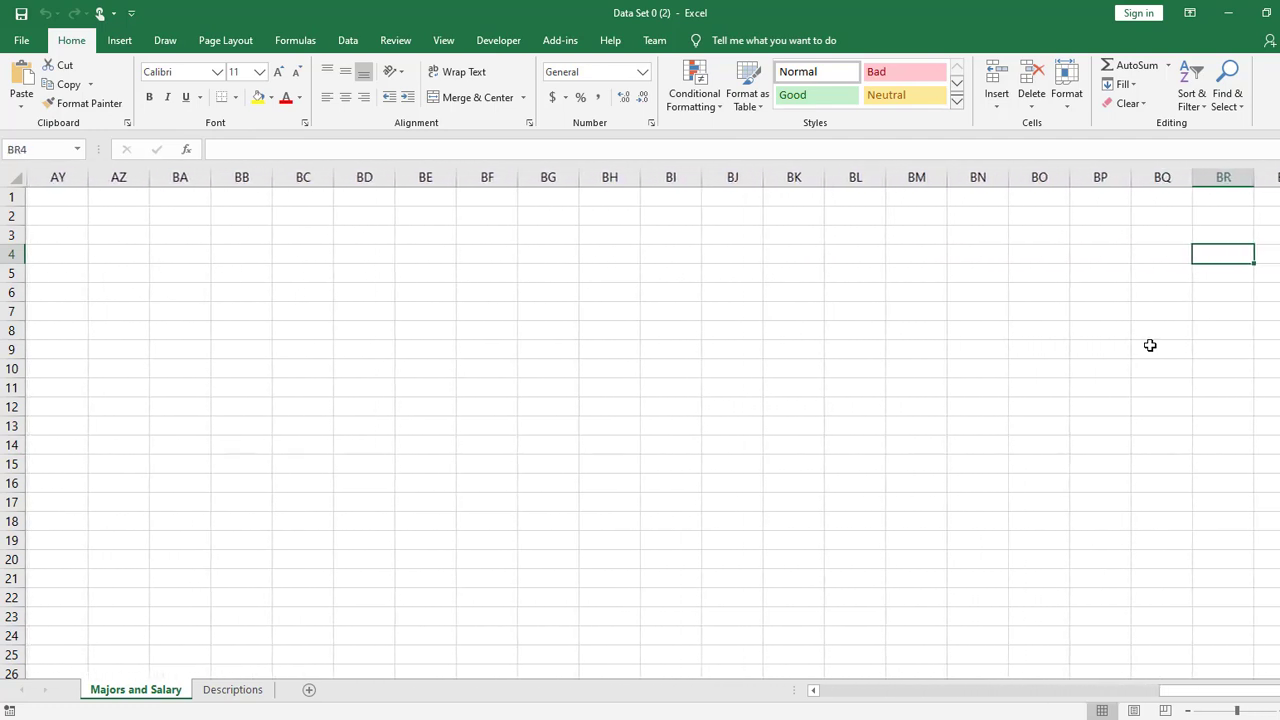
pyautogui.press('Right')
pyautogui.press('Right')
pyautogui.press('Right')
pyautogui.press('Right')
pyautogui.press('Right')
pyautogui.press('Right')
pyautogui.press('Right')
pyautogui.press('Right')
pyautogui.press('Right')
pyautogui.press('Right')
pyautogui.press('Right')
pyautogui.press('Right')
pyautogui.press('Right')
pyautogui.press('Right')
pyautogui.press('Right')
pyautogui.press('Right')
pyautogui.press('Right')
pyautogui.press('Right')
pyautogui.press('Right')
pyautogui.press('Right')
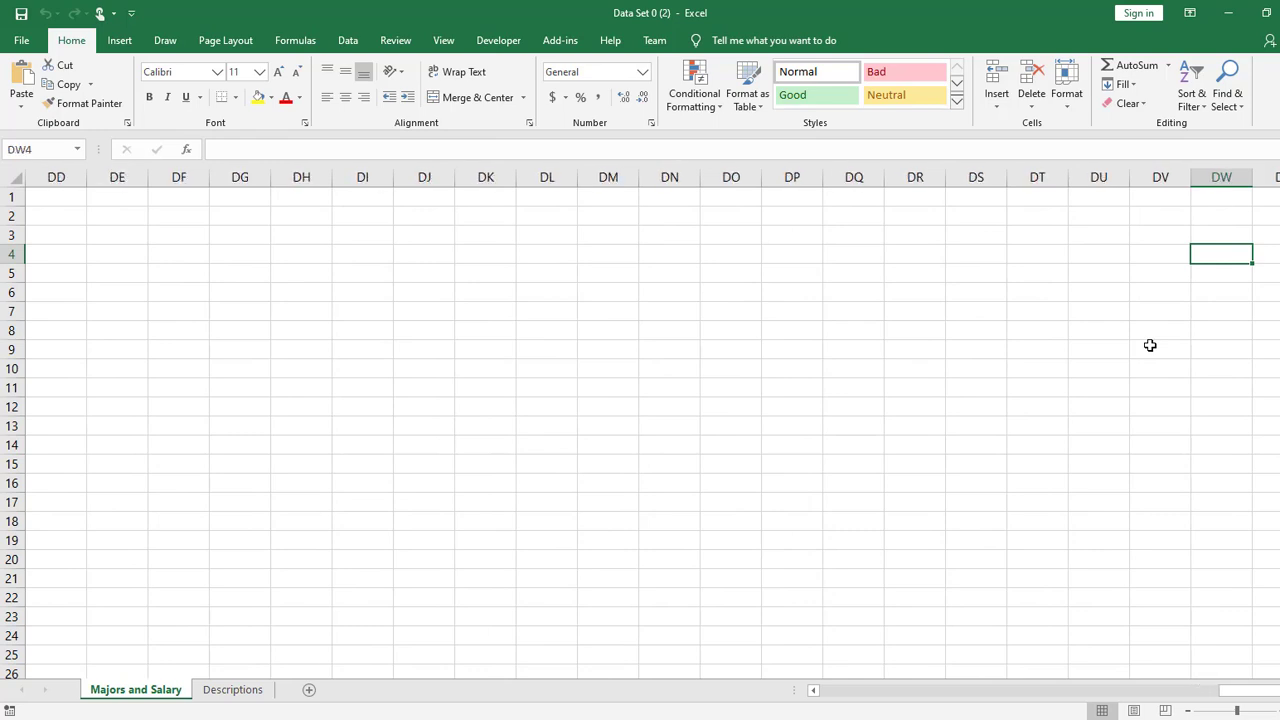
pyautogui.press('Right')
pyautogui.press('Right')
pyautogui.press('Right')
pyautogui.press('Right')
pyautogui.press('Right')
pyautogui.press('Right')
pyautogui.press('Right')
pyautogui.press('Right')
pyautogui.press('Right')
pyautogui.press('Right')
pyautogui.press('Right')
pyautogui.press('Right')
pyautogui.press('Right')
pyautogui.press('Right')
pyautogui.press('Right')
pyautogui.press('Right')
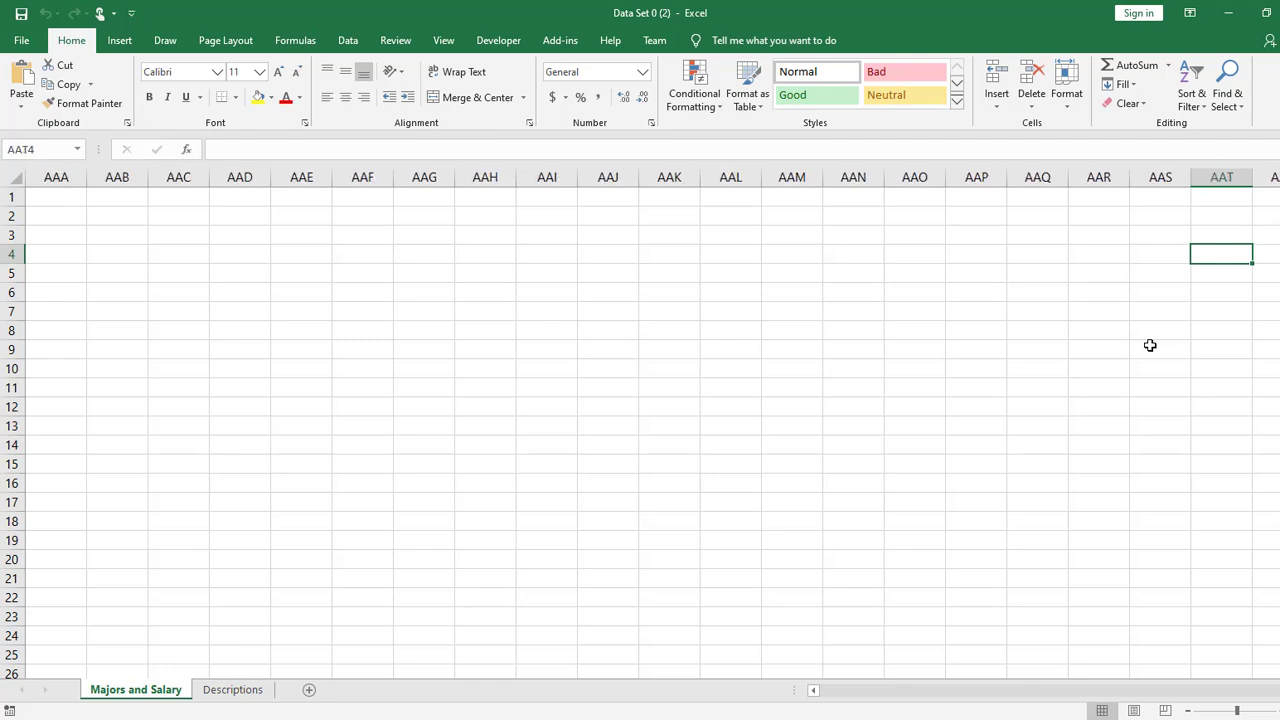
pyautogui.press('Right')
pyautogui.press('Right')
pyautogui.press('Right')
pyautogui.press('Right')
pyautogui.press('Right')
pyautogui.press('Right')
pyautogui.press('Right')
pyautogui.press('Right')
pyautogui.press('Right')
pyautogui.press('Right')
pyautogui.press('Right')
pyautogui.press('Right')
pyautogui.press('Right')
pyautogui.press('Right')
pyautogui.press('Right')
pyautogui.press('Right')
pyautogui.press('Right')
pyautogui.press('Right')
pyautogui.press('Right')
pyautogui.press('Right')
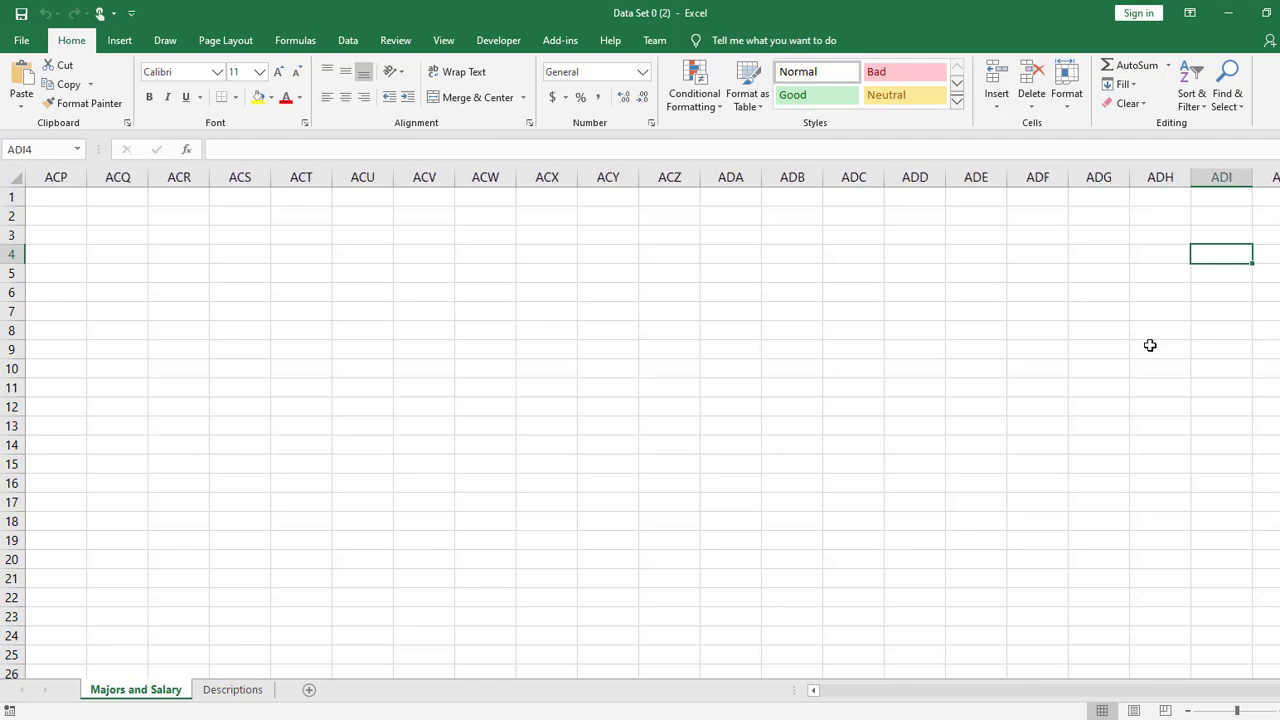
pyautogui.press('Right')
pyautogui.press('Right')
pyautogui.press('Right')
pyautogui.press('Right')
pyautogui.press('Right')
pyautogui.press('Right')
pyautogui.press('Right')
pyautogui.press('Right')
pyautogui.press('Right')
pyautogui.press('Right')
pyautogui.press('Right')
pyautogui.press('Right')
pyautogui.press('Right')
pyautogui.press('Right')
pyautogui.press('Right')
pyautogui.press('Right')
pyautogui.press('Right')
pyautogui.press('Right')
pyautogui.press('Right')
pyautogui.press('Right')
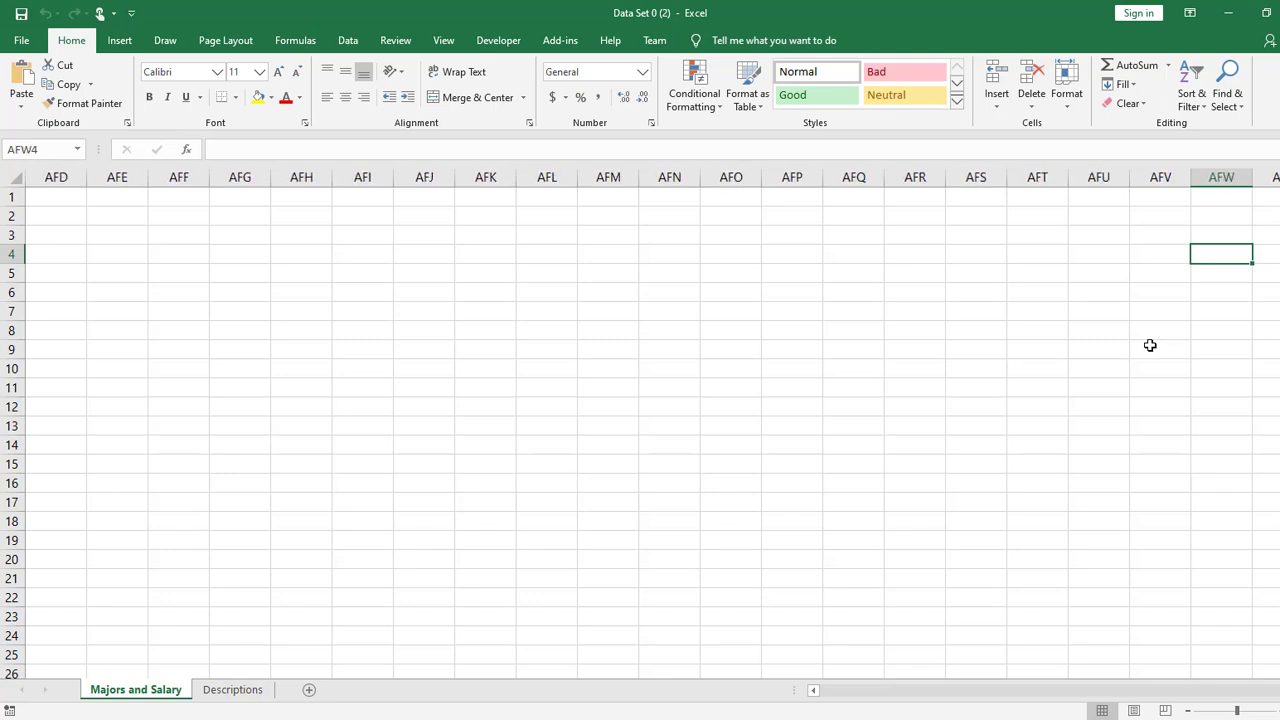
pyautogui.press('Right')
pyautogui.press('Right')
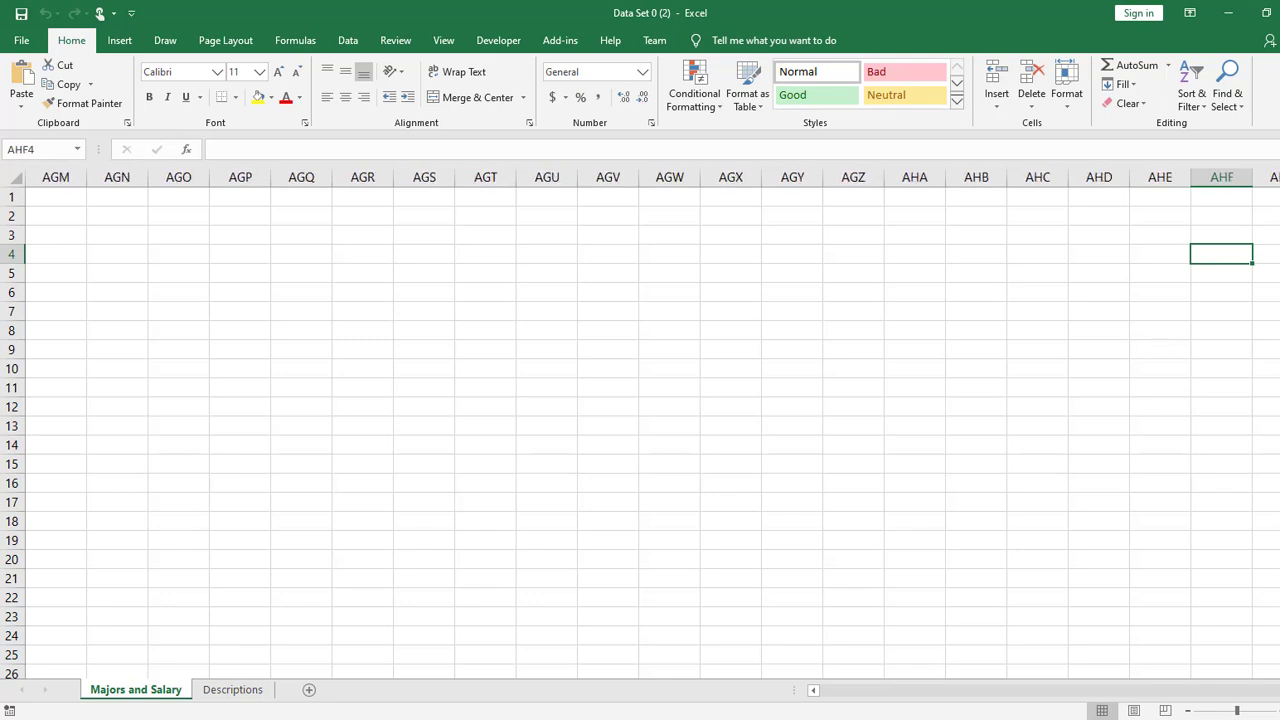
pyautogui.moveTo(1275, 690); pyautogui.dragTo(408, 700)
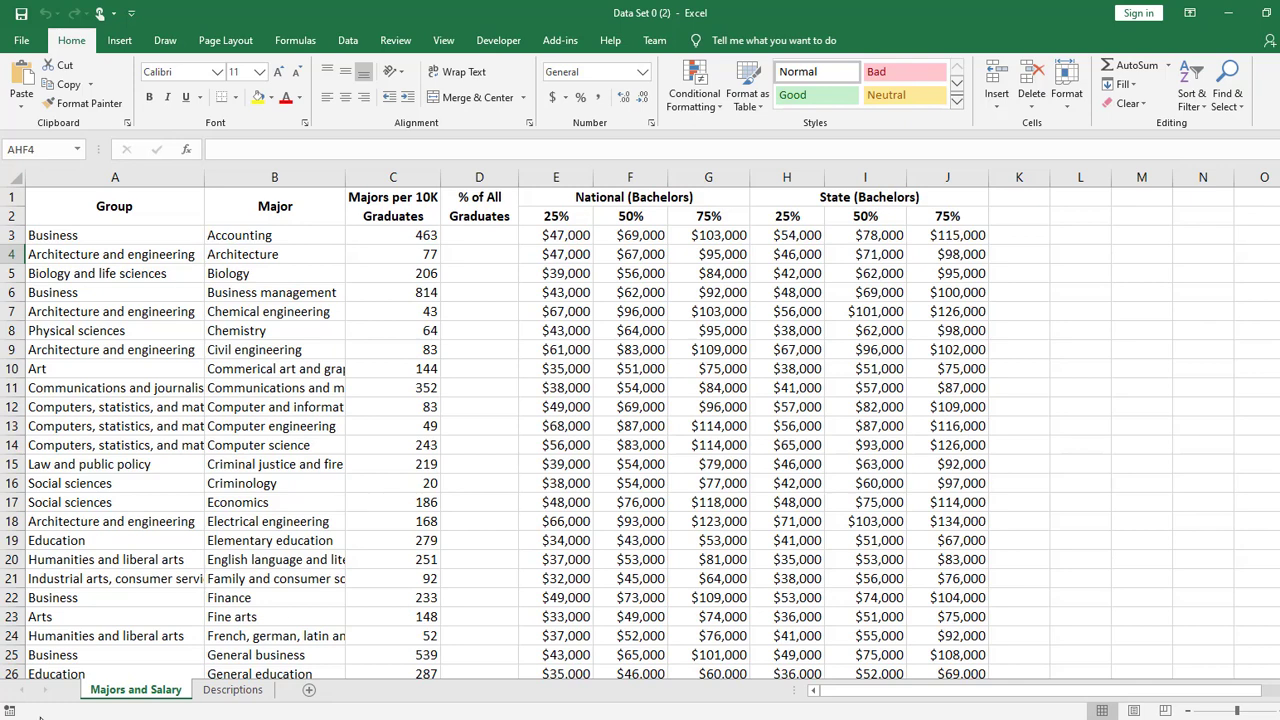
# - Add a blank worksheet to the workbook and return to the Majors and Salary sheet
pyautogui.click(311, 691)
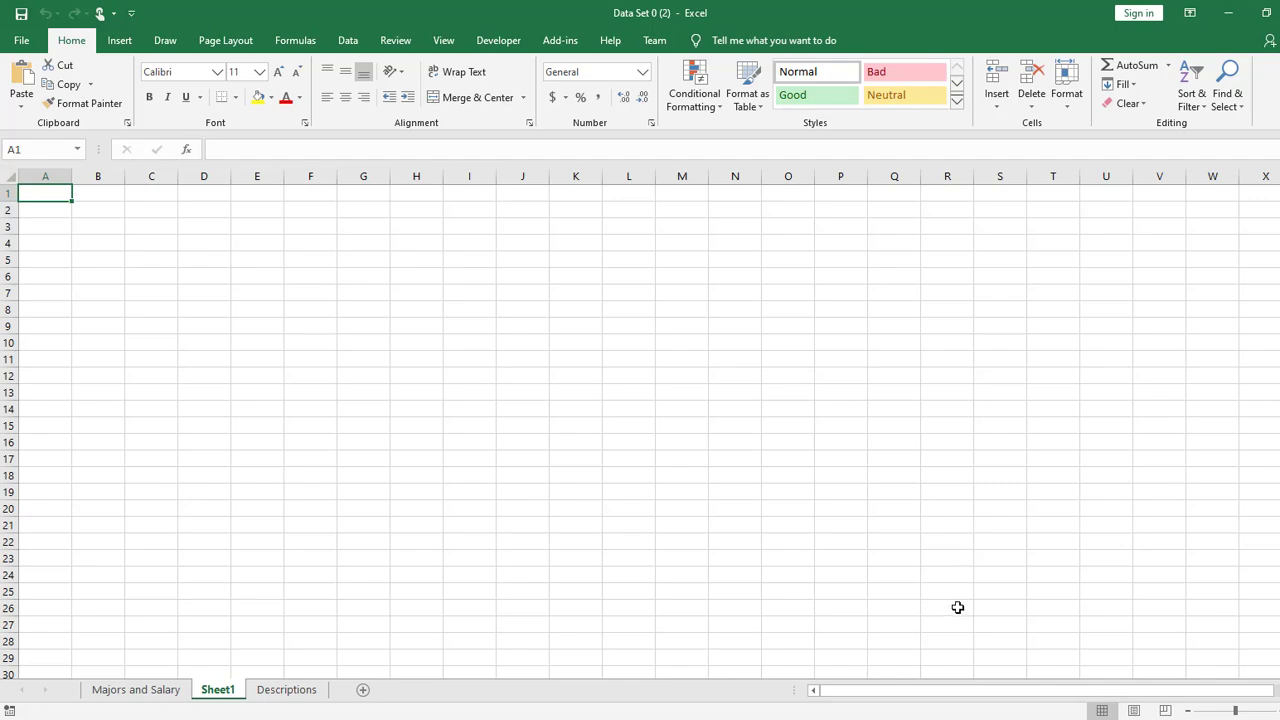
pyautogui.click(165, 690)
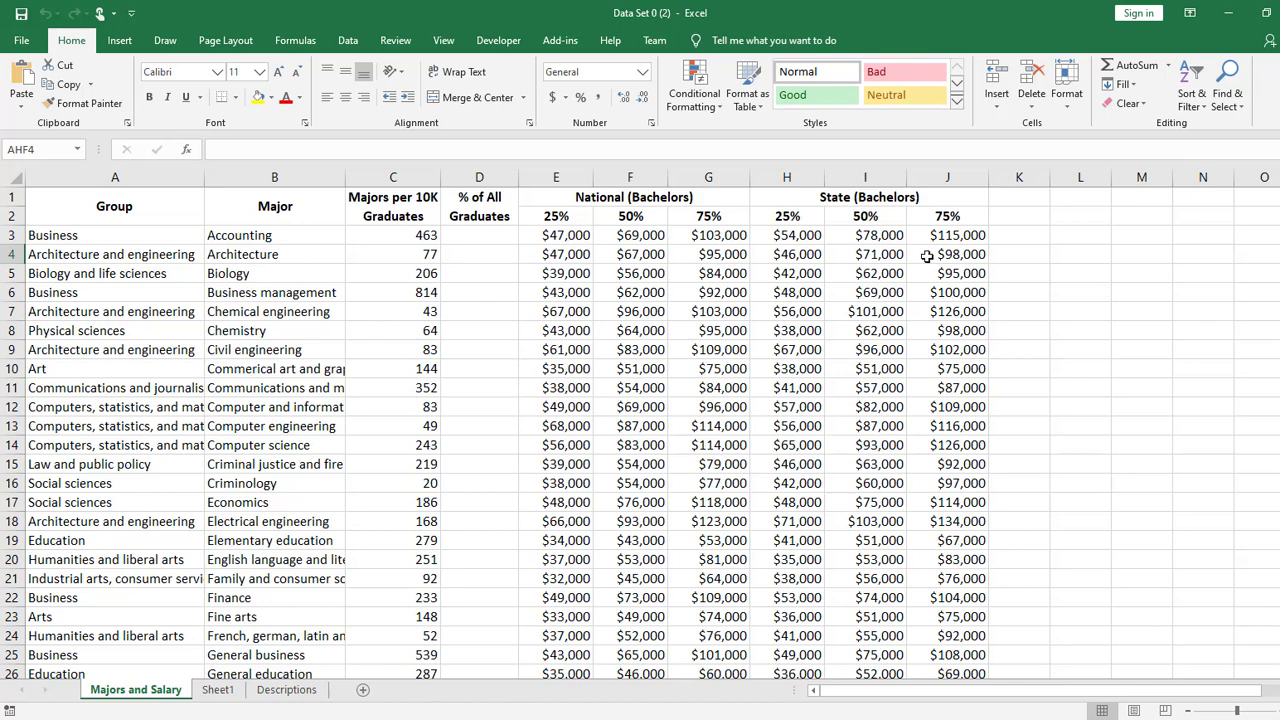
pyautogui.click(1141, 254)
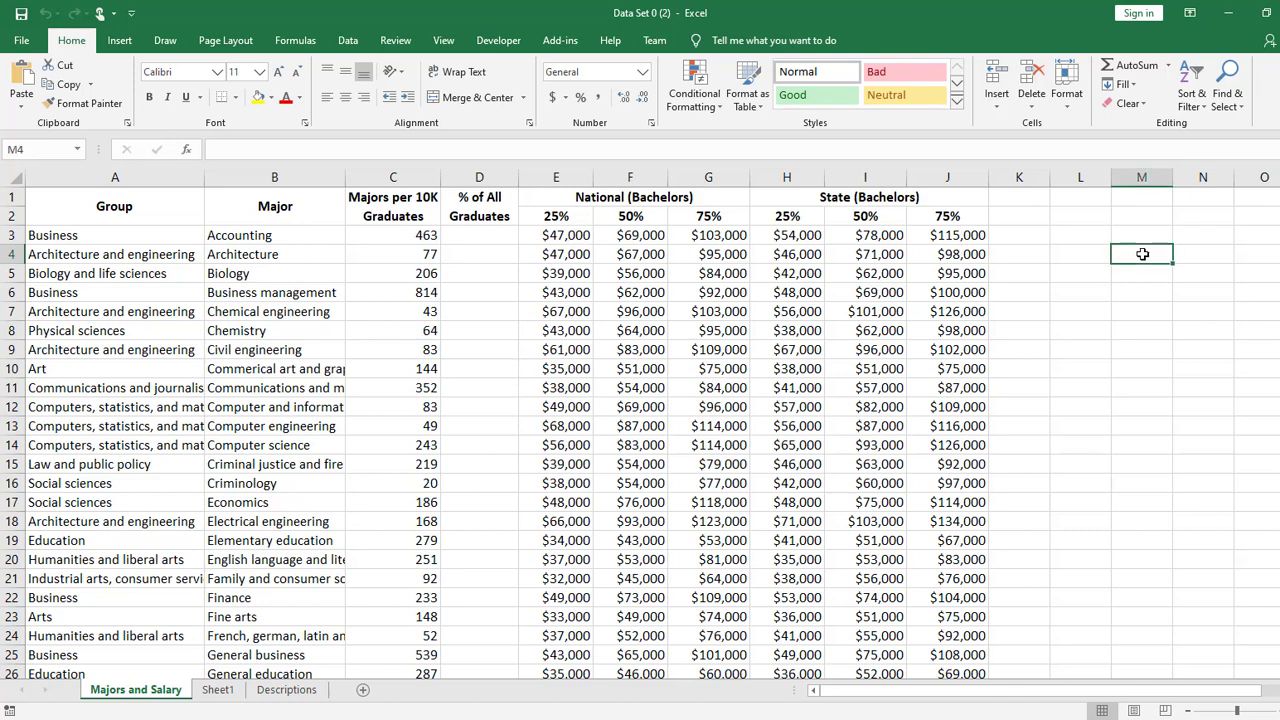
pyautogui.click(1177, 328)
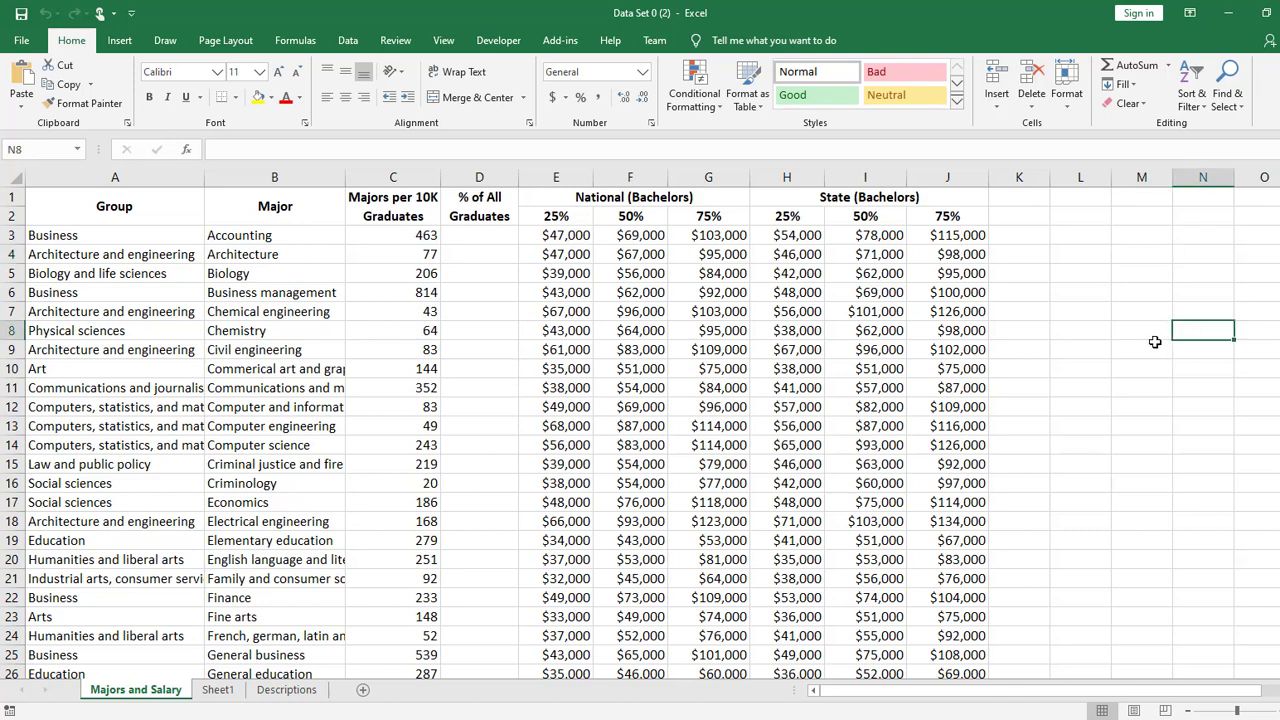
pyautogui.click(461, 294)
pyautogui.click(1031, 249)
pyautogui.click(1156, 254)
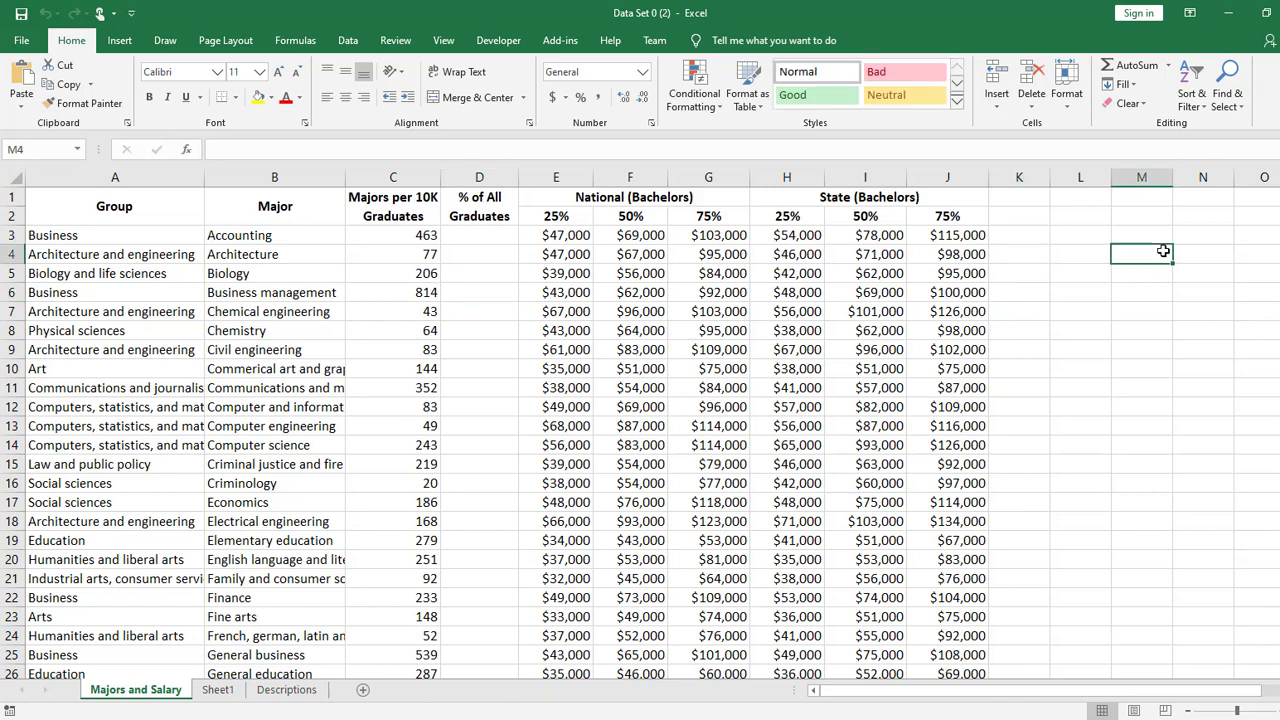
pyautogui.click(1214, 316)
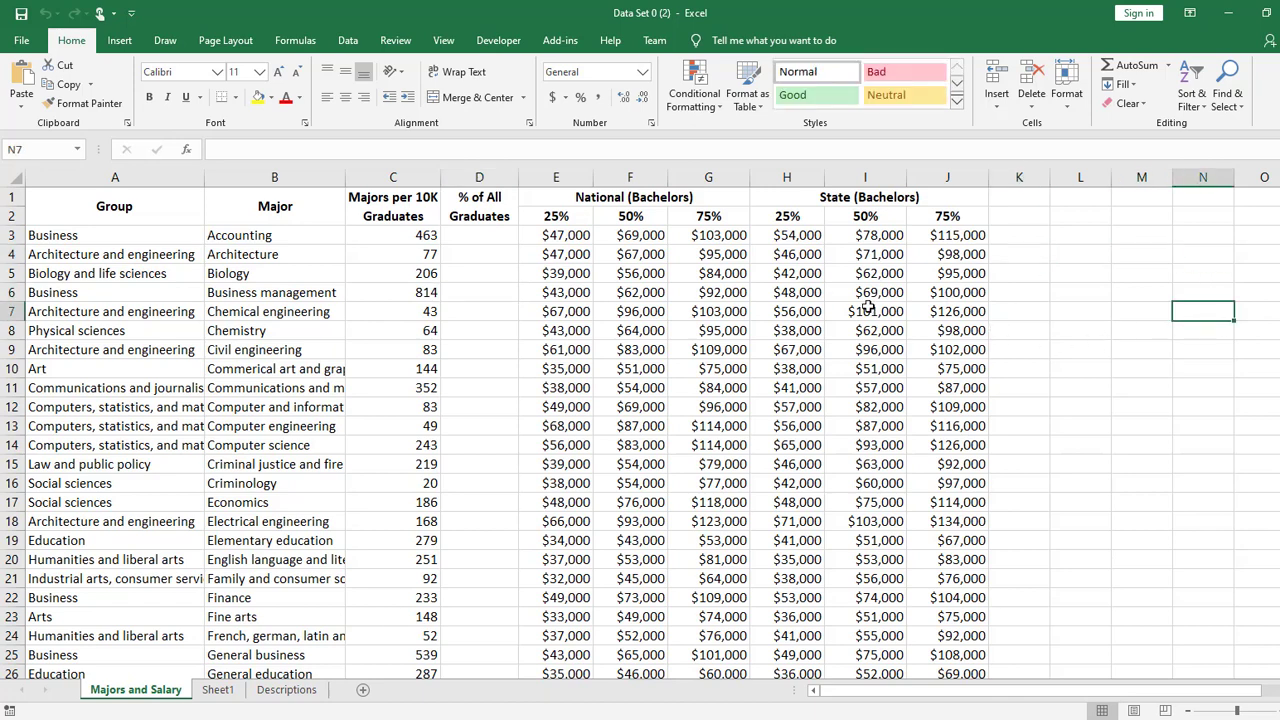
# - Enter the text "Hi" in empty cell L3, beside the salary data on the Majors and Salary sheet
pyautogui.click(1090, 288)
pyautogui.doubleClick(1090, 288)
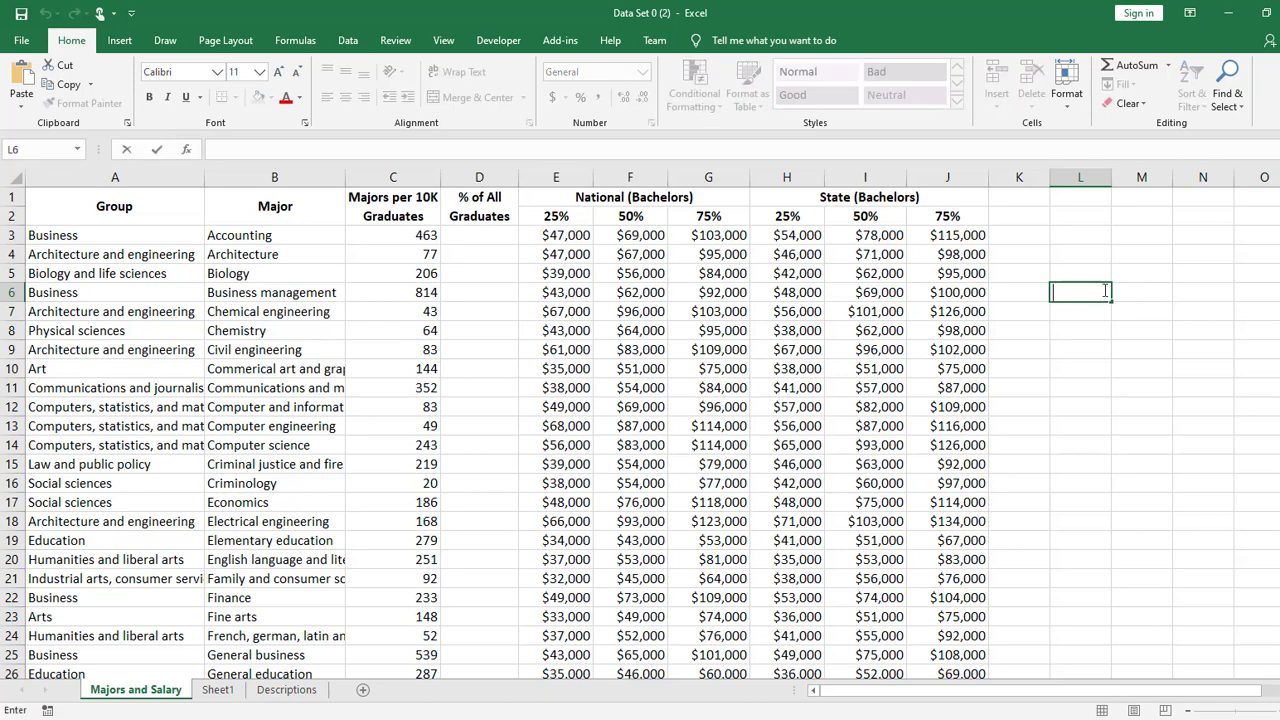
pyautogui.click(1152, 235)
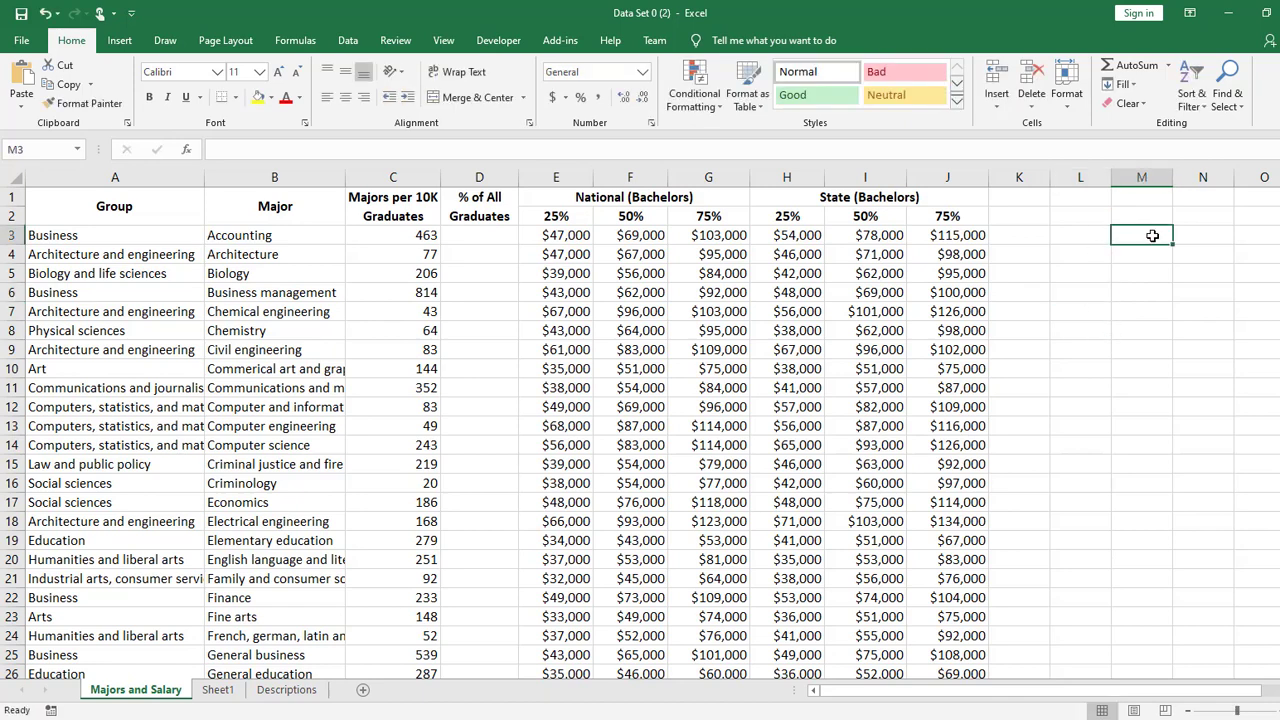
pyautogui.keyDown('ctrl'); pyautogui.scroll(5, 1146, 274); pyautogui.keyUp('ctrl')
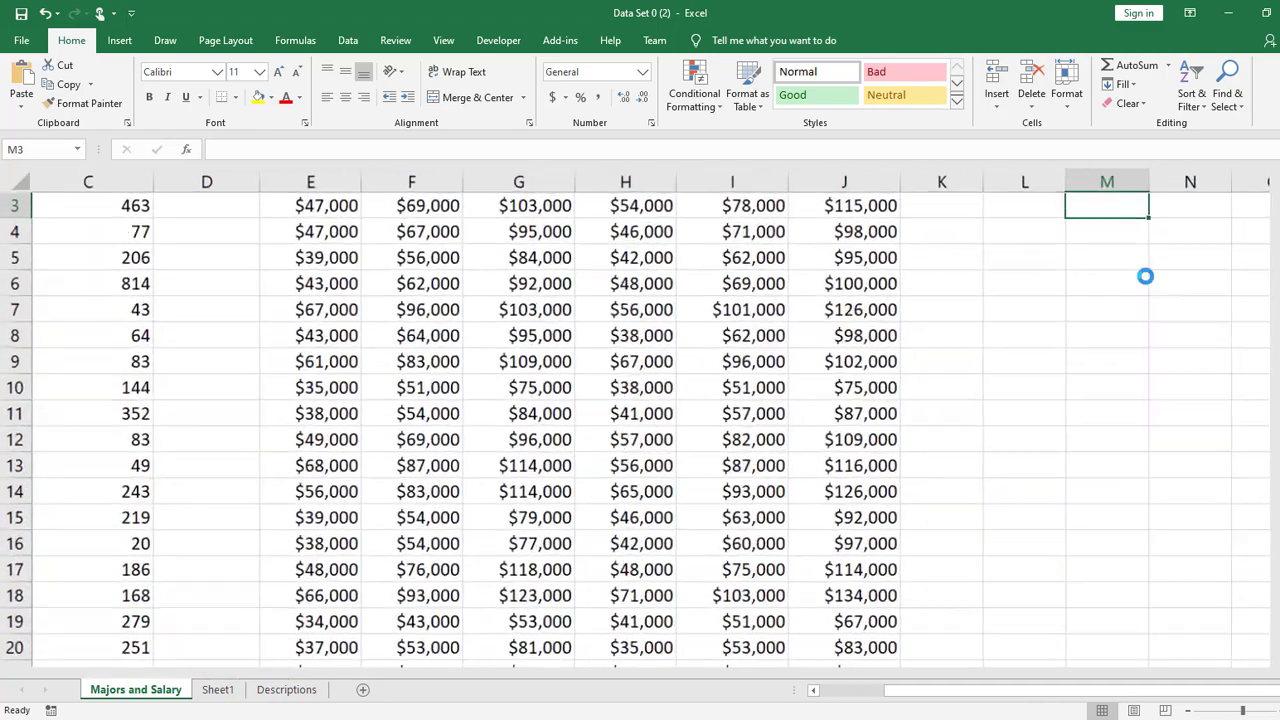
pyautogui.scroll(1, 1120, 530)
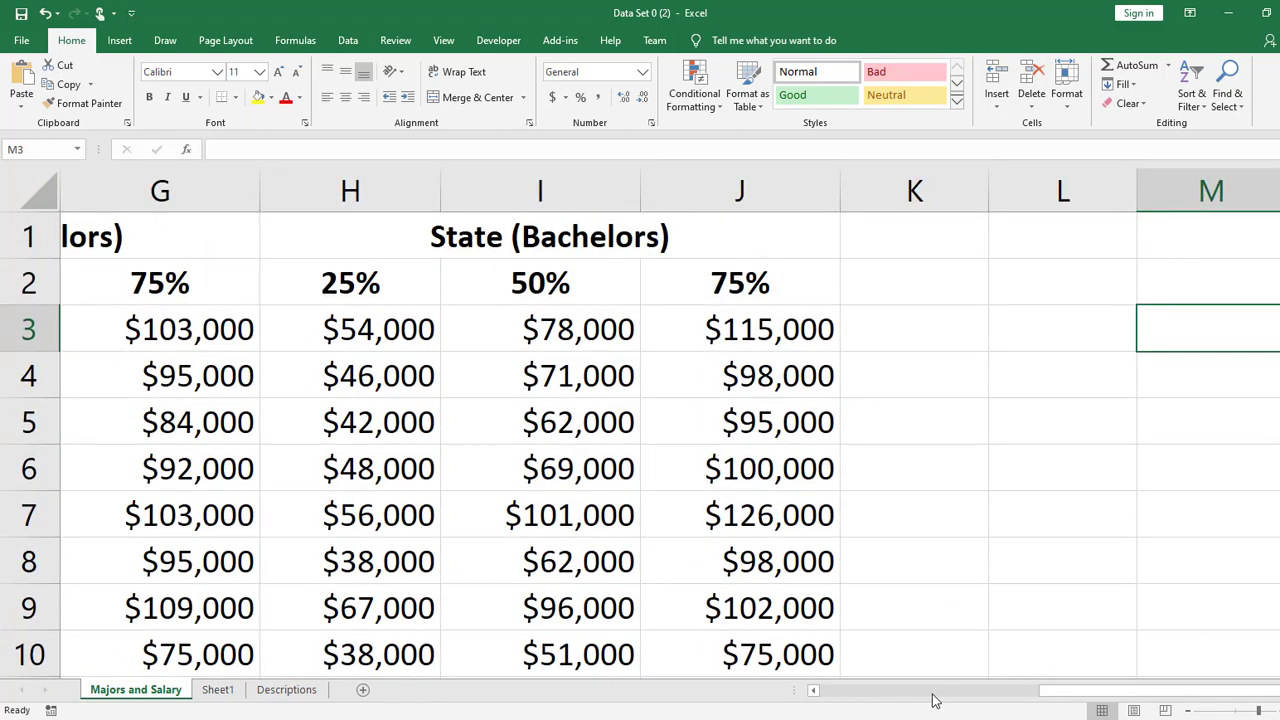
pyautogui.click(931, 691)
pyautogui.moveTo(1068, 703); pyautogui.dragTo(1248, 703)
pyautogui.click(1046, 318)
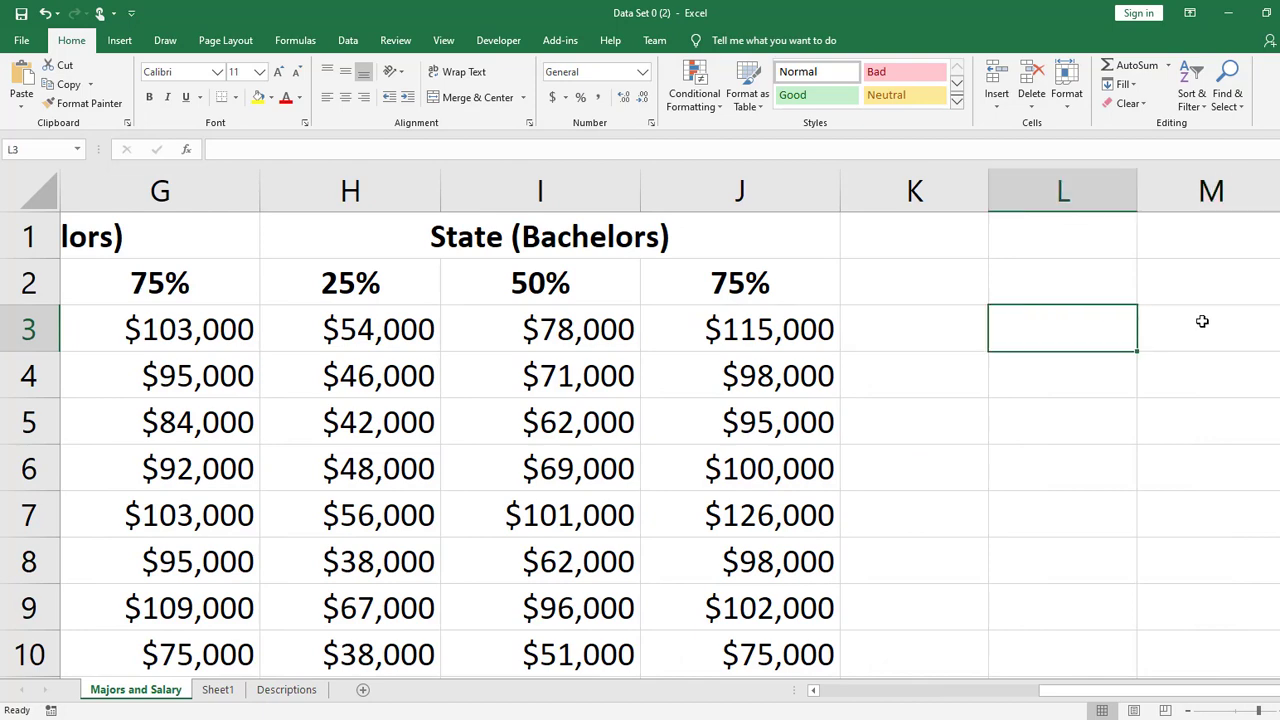
pyautogui.write('hit')
pyautogui.press('Return')
pyautogui.press('Up')
pyautogui.write('Hi')
pyautogui.press('Return')
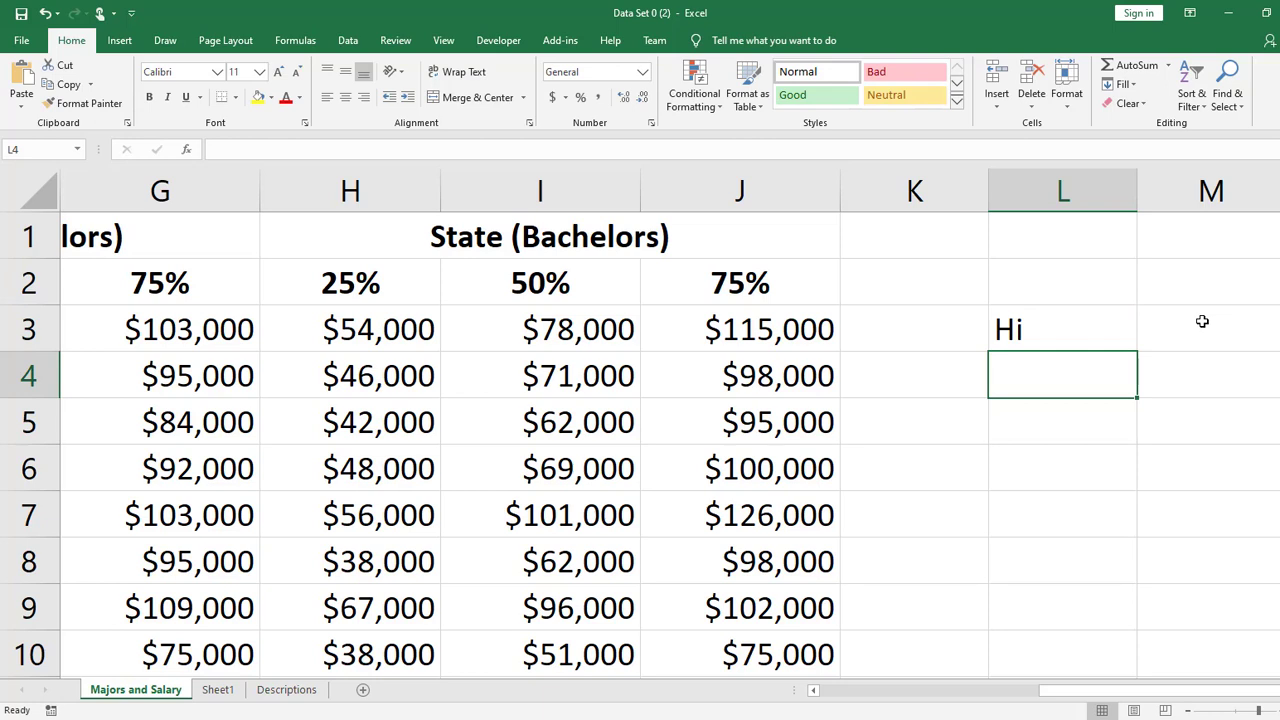
# - Enter the text "Hi" in cell L4, directly below the first practice entry
pyautogui.doubleClick(1081, 371)
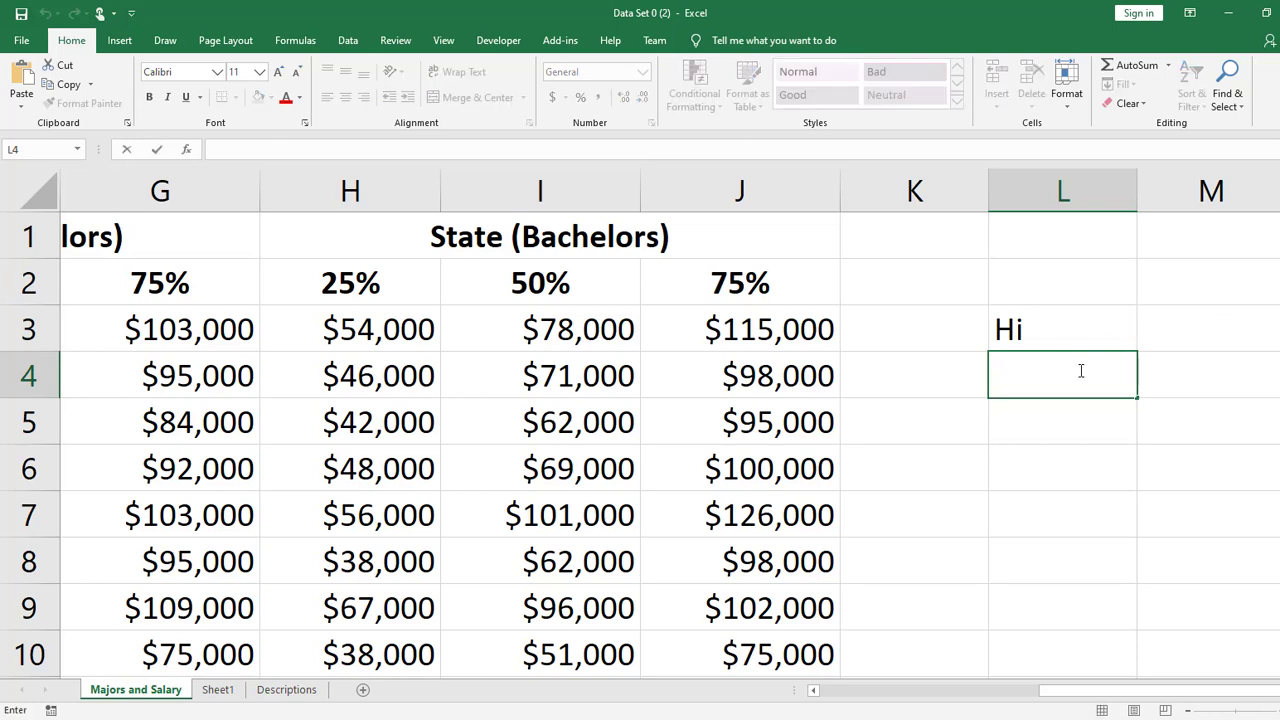
pyautogui.write('Hi')
pyautogui.press('Return')
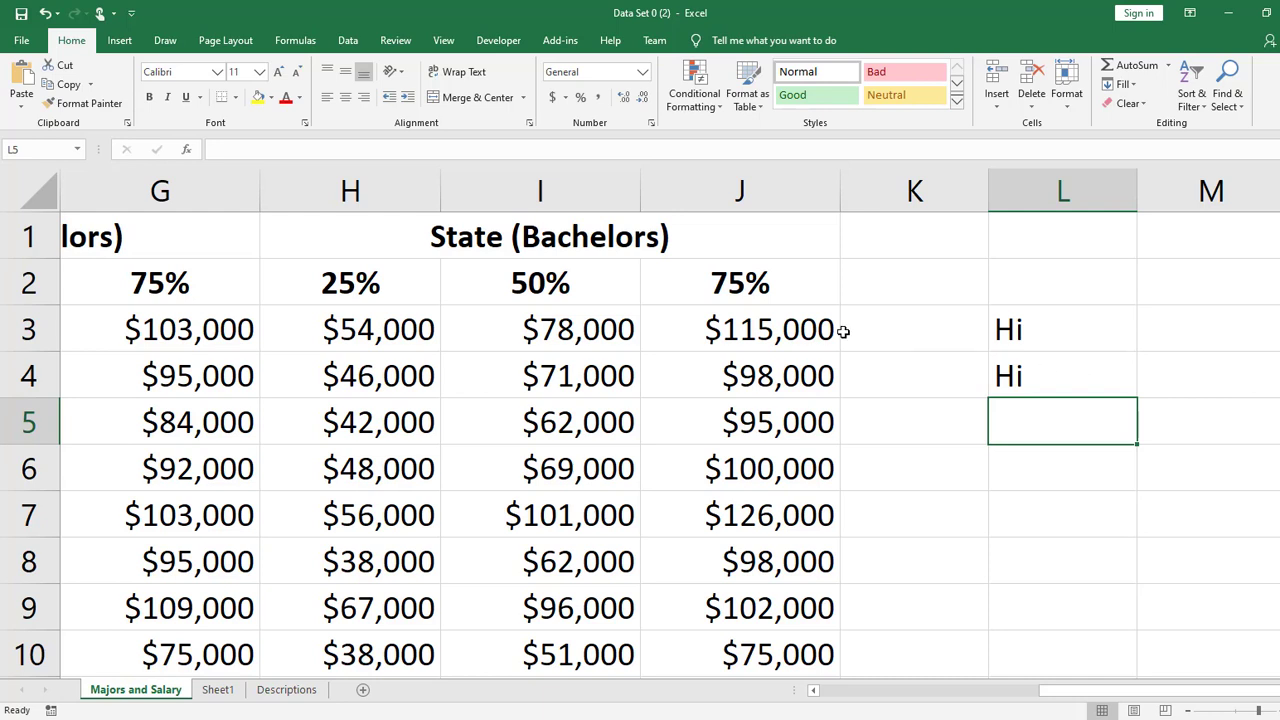
# - Open the salary in J3 to inspect its stored value, then edit the text in L4 to "HA"
pyautogui.doubleClick(781, 329)
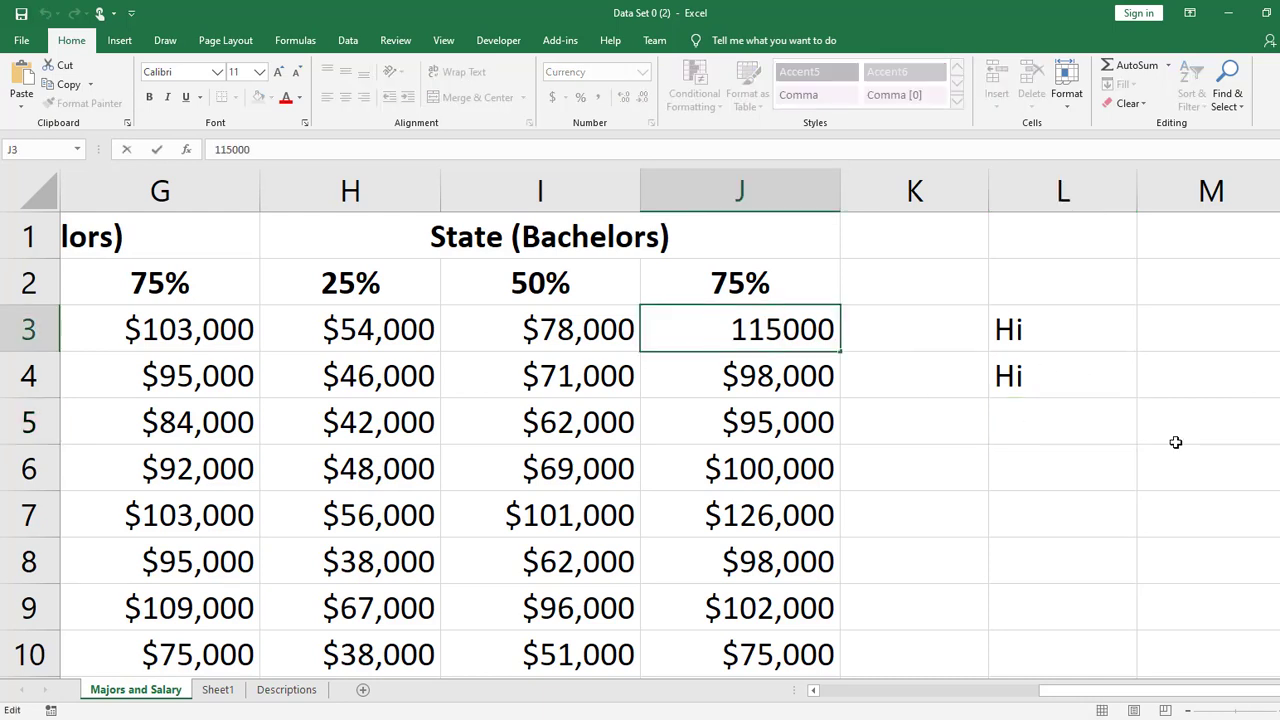
pyautogui.press('Return')
pyautogui.doubleClick(1071, 379)
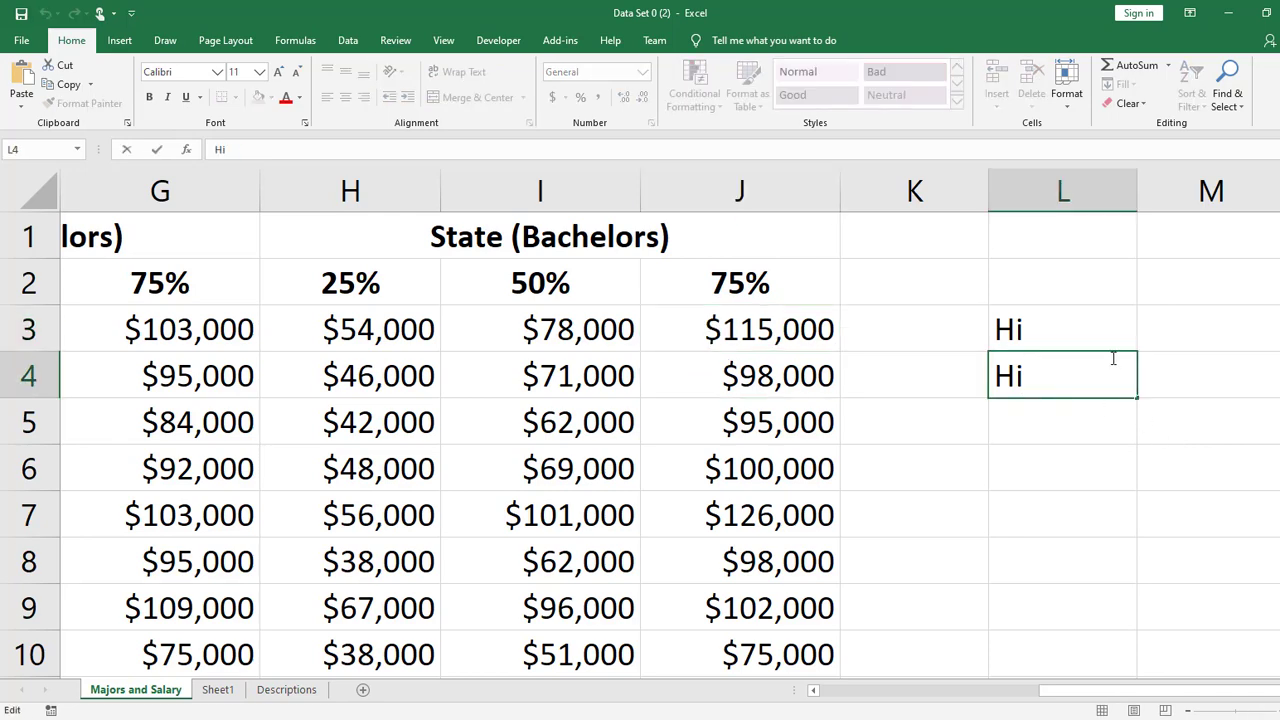
pyautogui.press('BackSpace')
pyautogui.write('A')
pyautogui.press('Return')
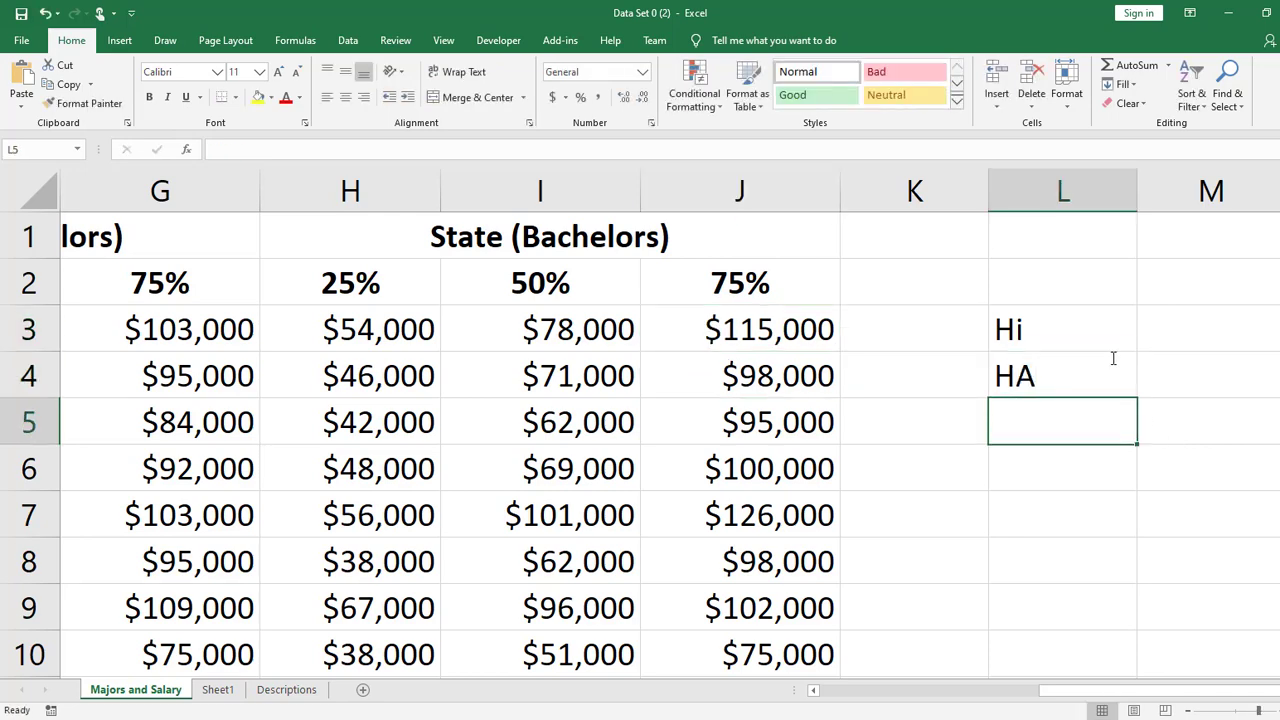
# - Overwrite the text in cell L3 with "ha"
pyautogui.click(1066, 317)
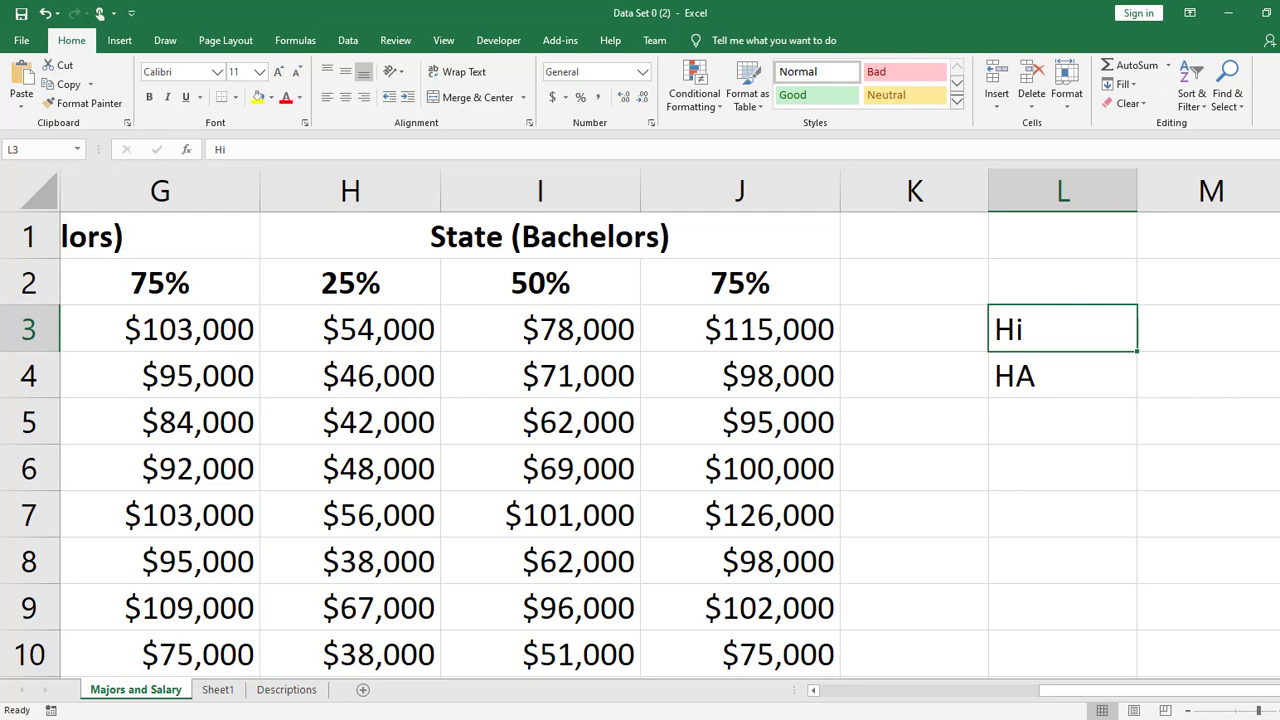
pyautogui.write('ha')
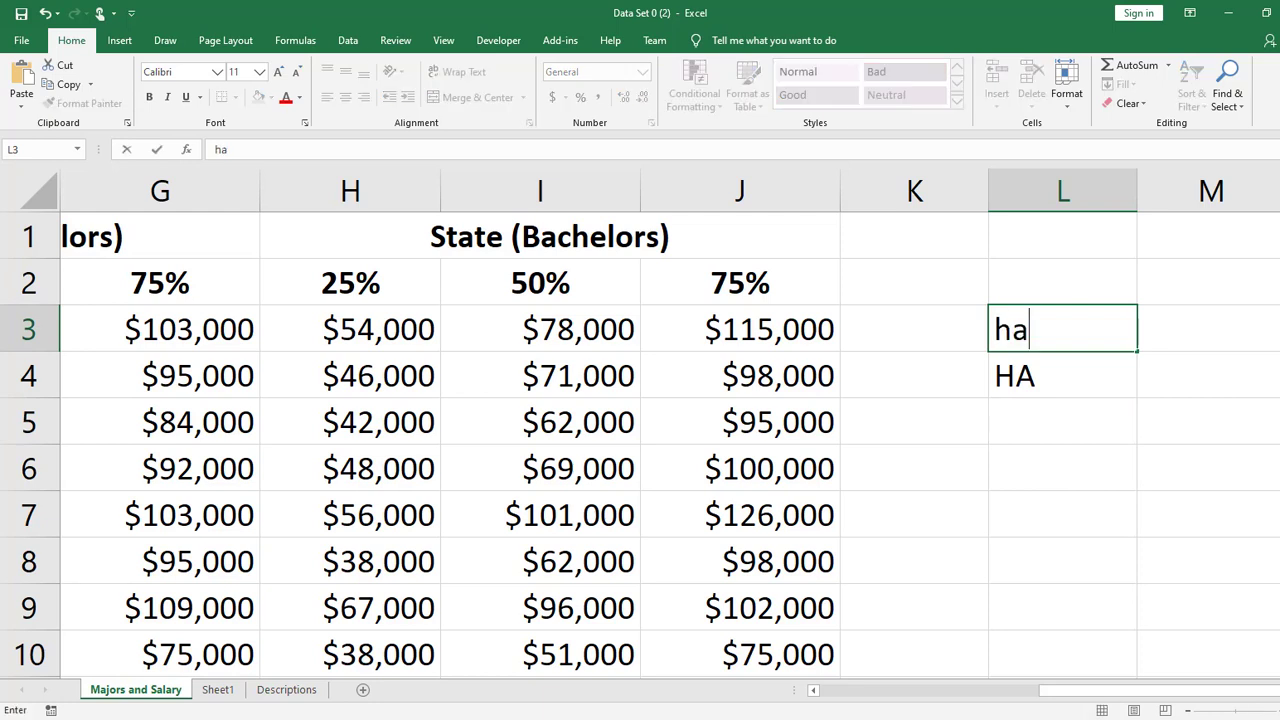
pyautogui.press('Return')
pyautogui.click(1119, 495)
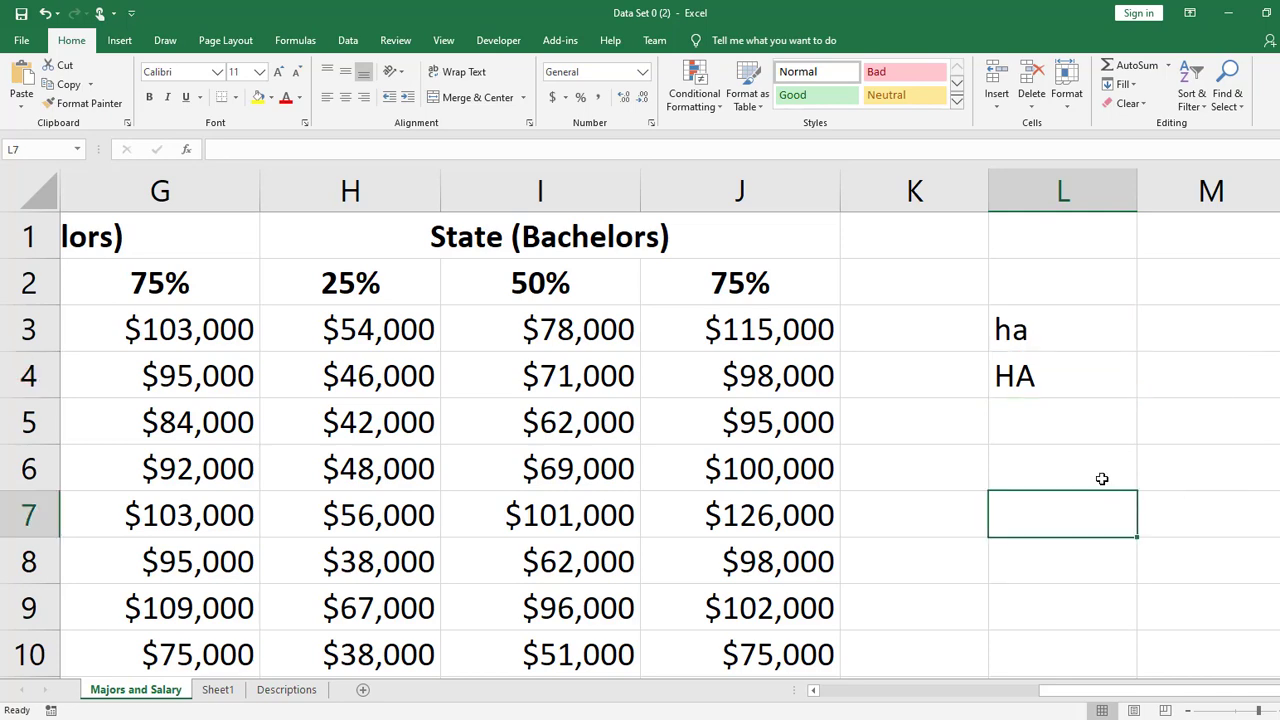
# - Extend the text in cell L3 to "happy"
pyautogui.click(1073, 335)
pyautogui.click(1083, 423)
pyautogui.click(1063, 333)
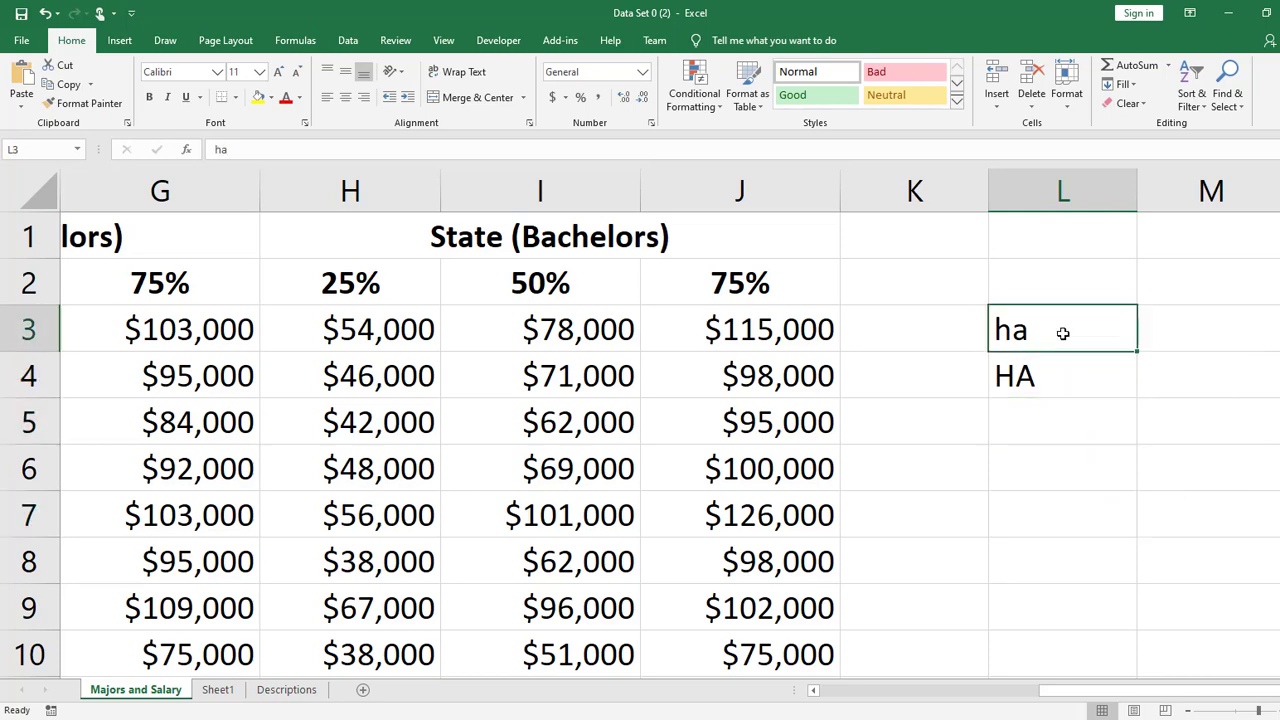
pyautogui.doubleClick(1063, 333)
pyautogui.write('ppy')
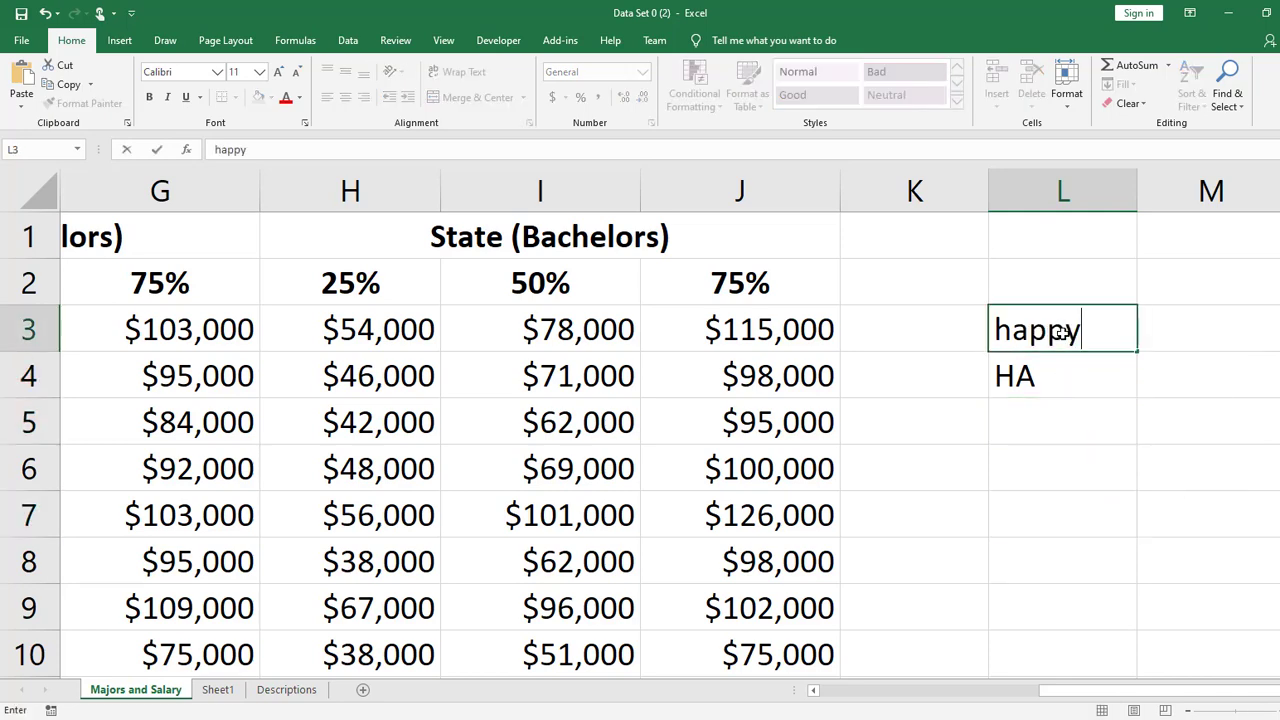
pyautogui.press('Return')
# - Replace the text in L4 with "happy" by accepting the AutoComplete suggestion for "ha", and clear cells L3:L4
pyautogui.press('Delete')
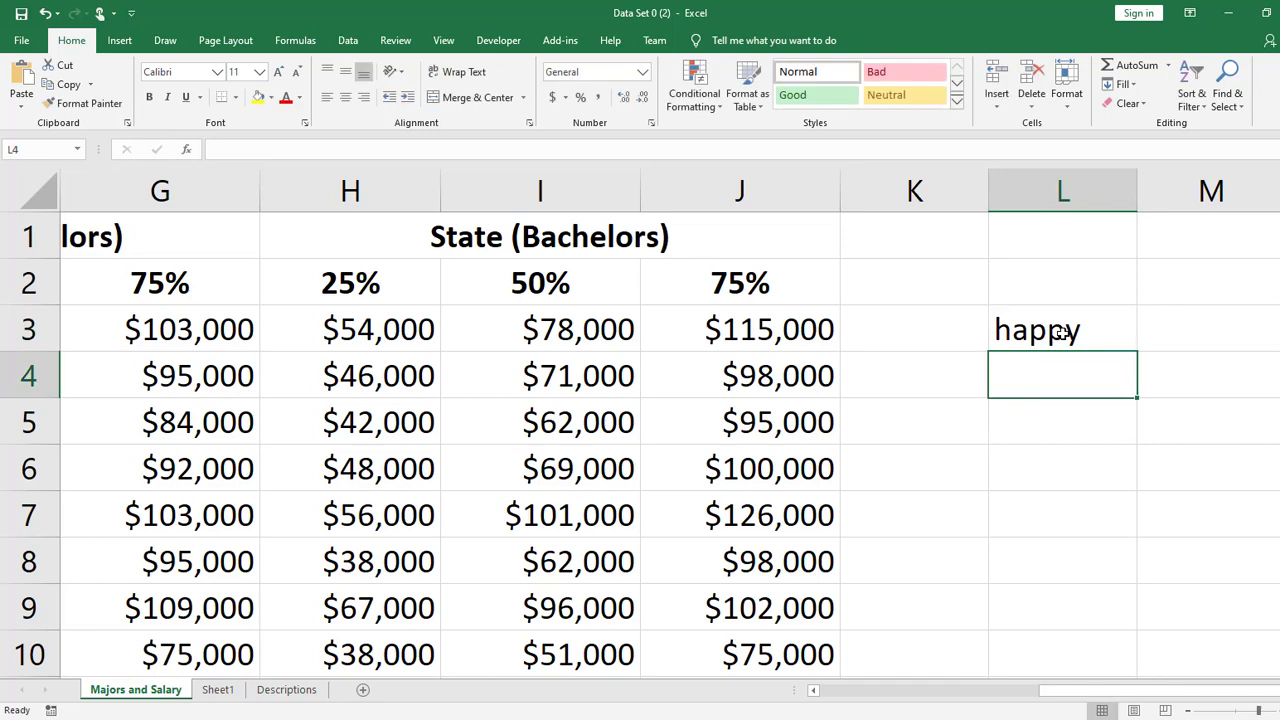
pyautogui.write('ha')
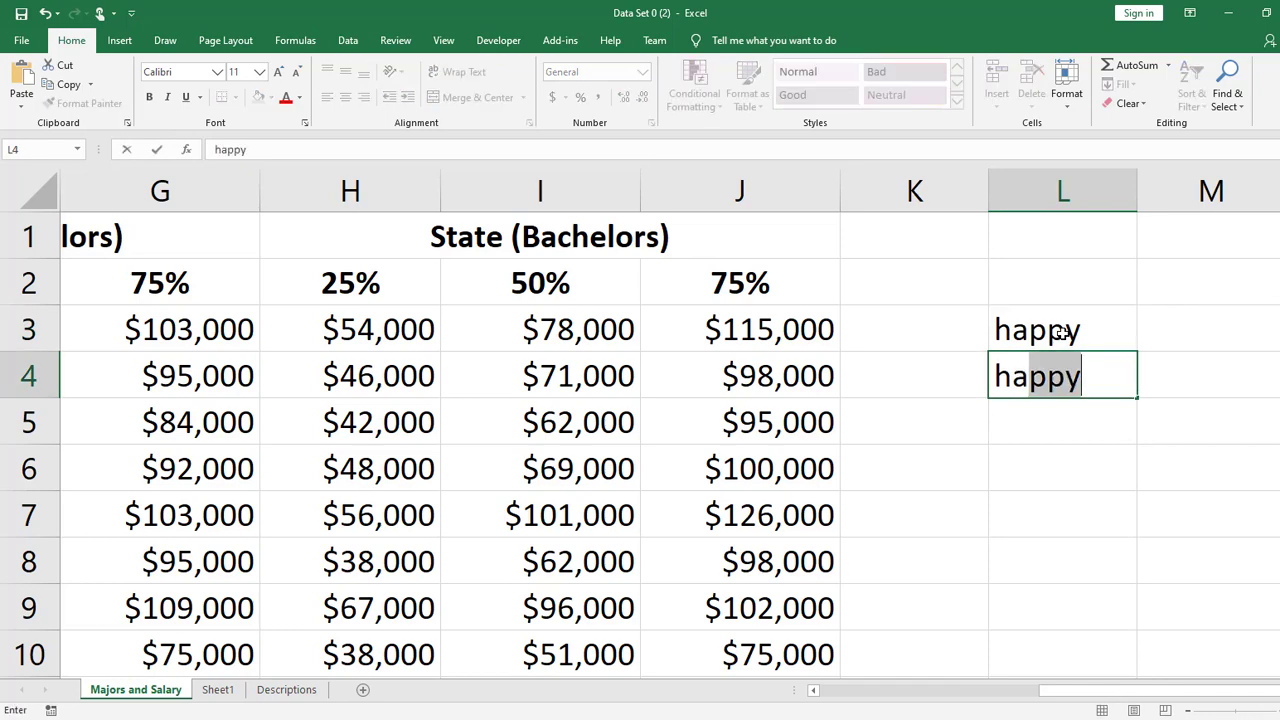
pyautogui.press('Return')
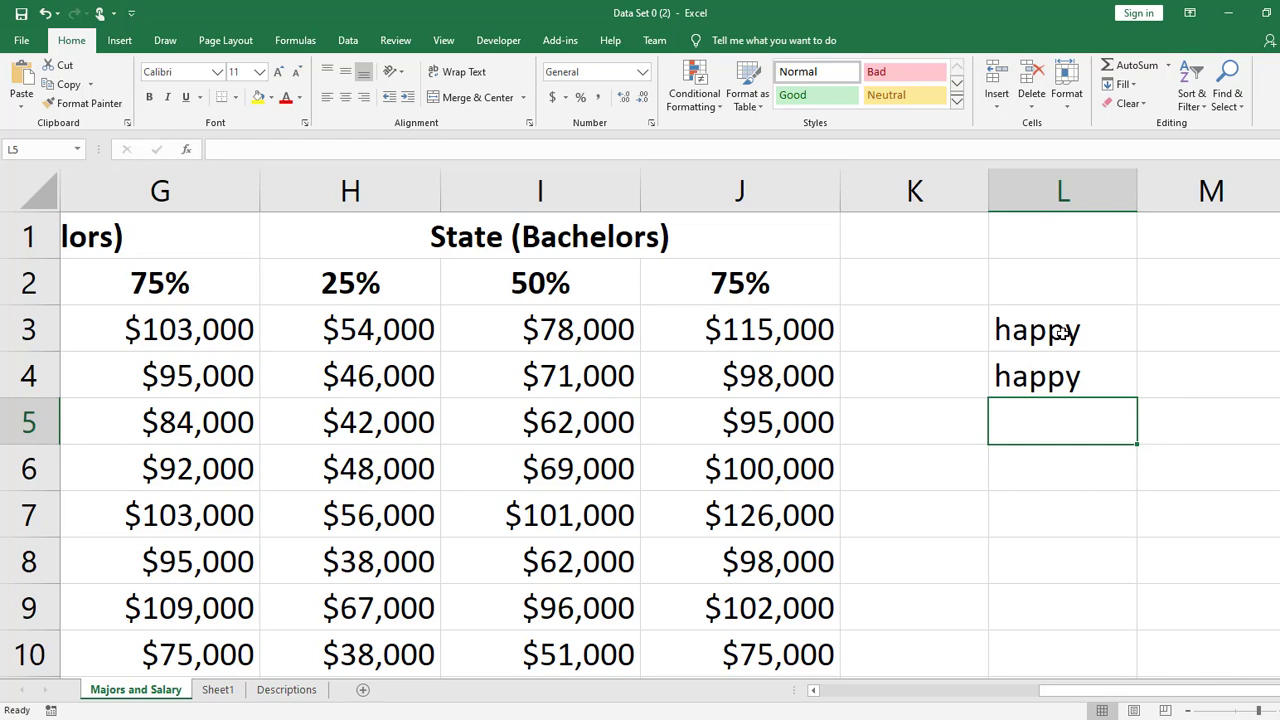
pyautogui.moveTo(1035, 329); pyautogui.dragTo(1034, 375)
pyautogui.press('Delete')
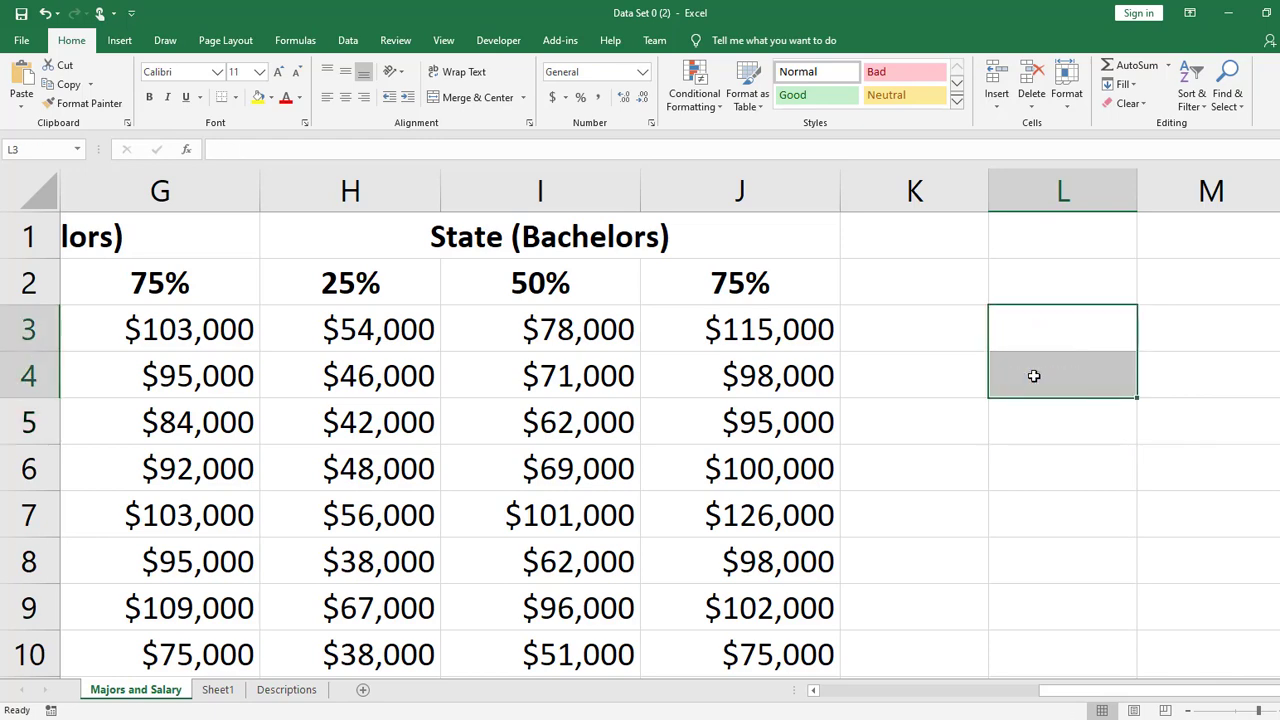
# - Enter 50000 in cell D3, the % of All Graduates value for Accounting
pyautogui.moveTo(1160, 695); pyautogui.dragTo(1161, 698)
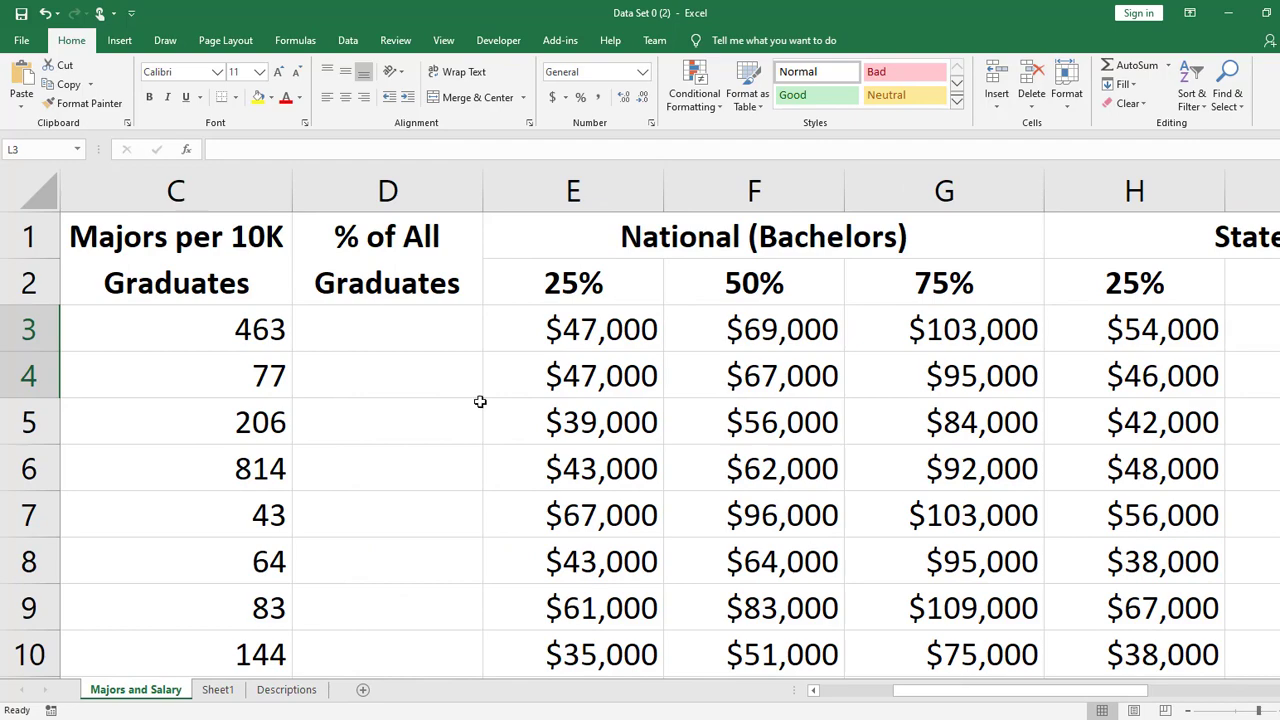
pyautogui.click(463, 350)
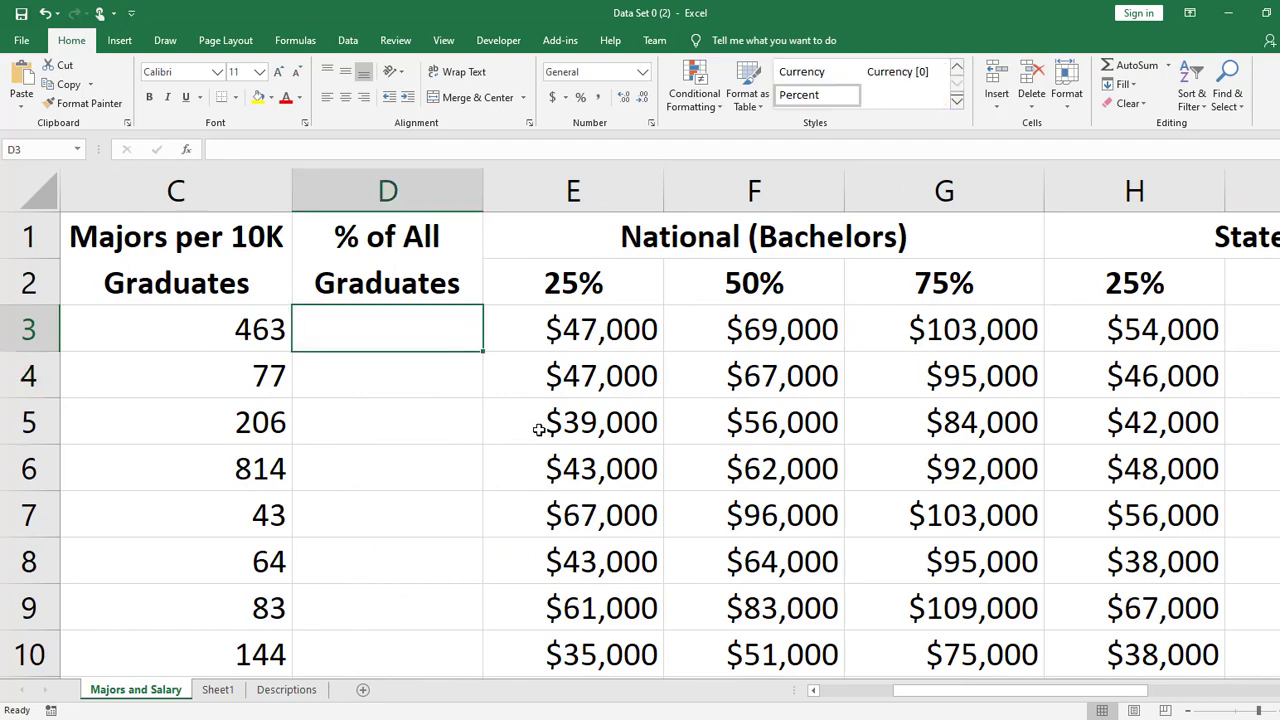
pyautogui.click(563, 428)
pyautogui.click(452, 396)
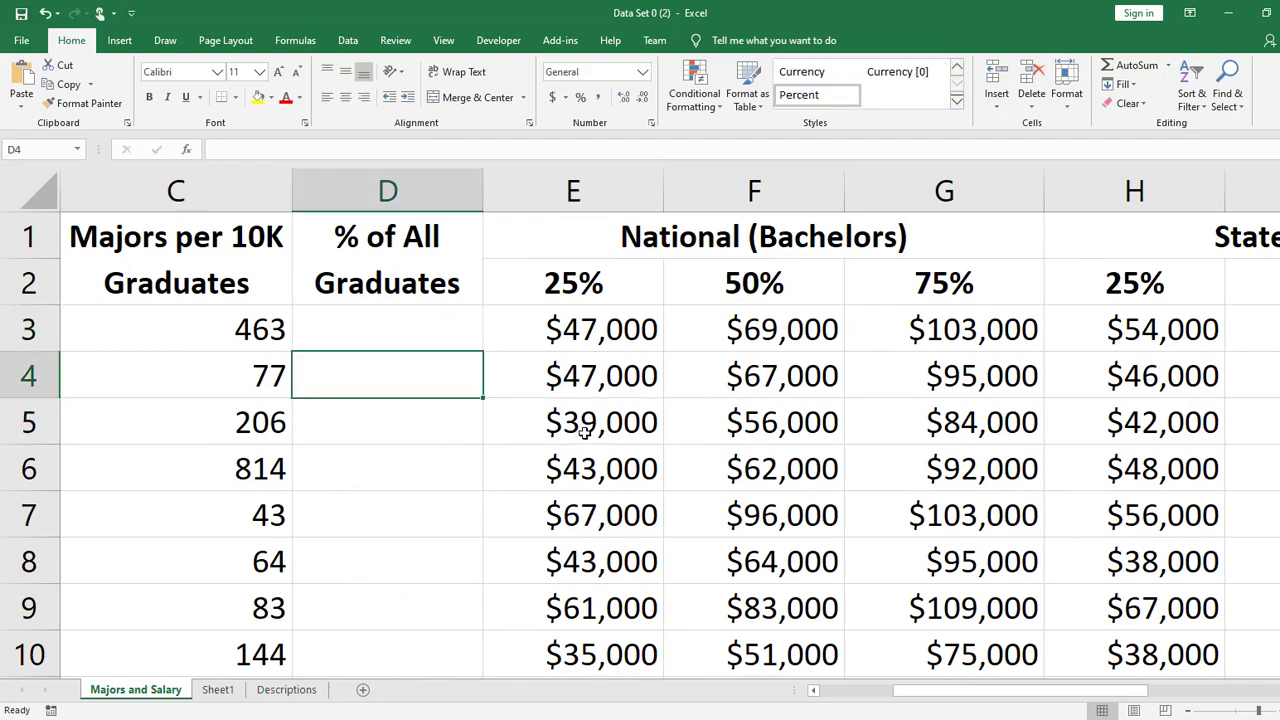
pyautogui.scroll(-3, 586, 425)
pyautogui.click(1176, 343)
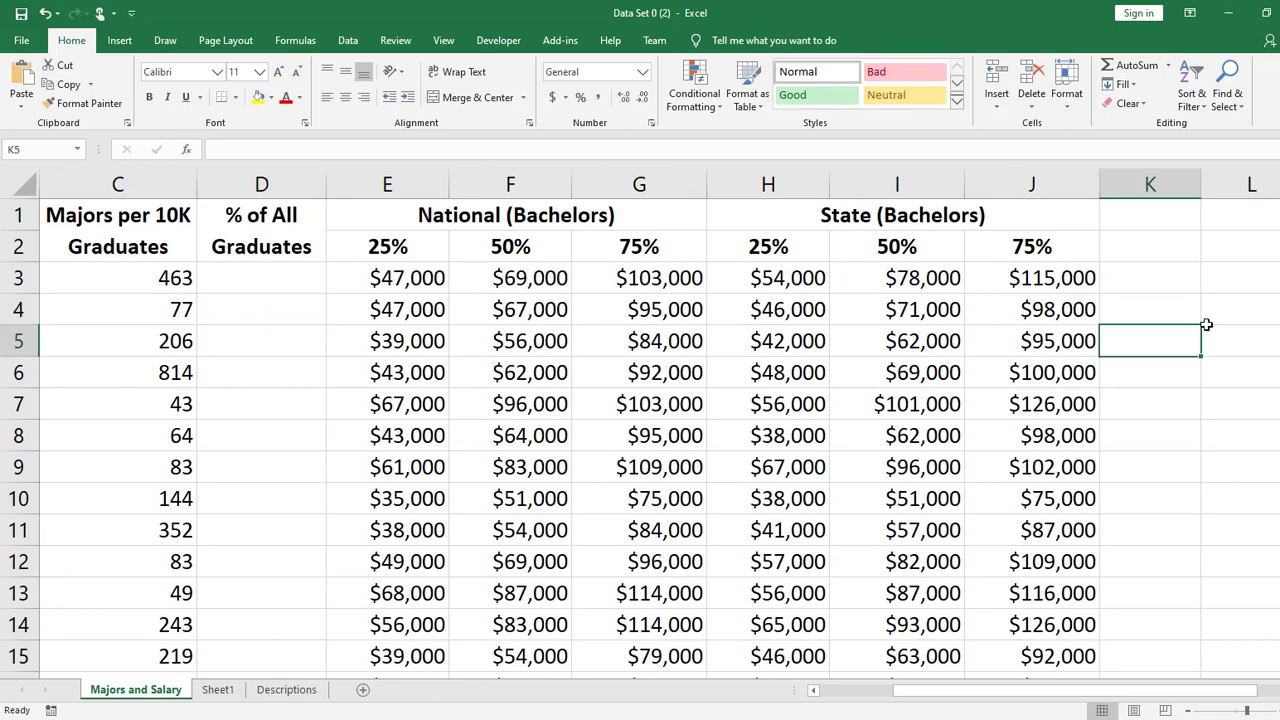
pyautogui.moveTo(1048, 692); pyautogui.dragTo(810, 692)
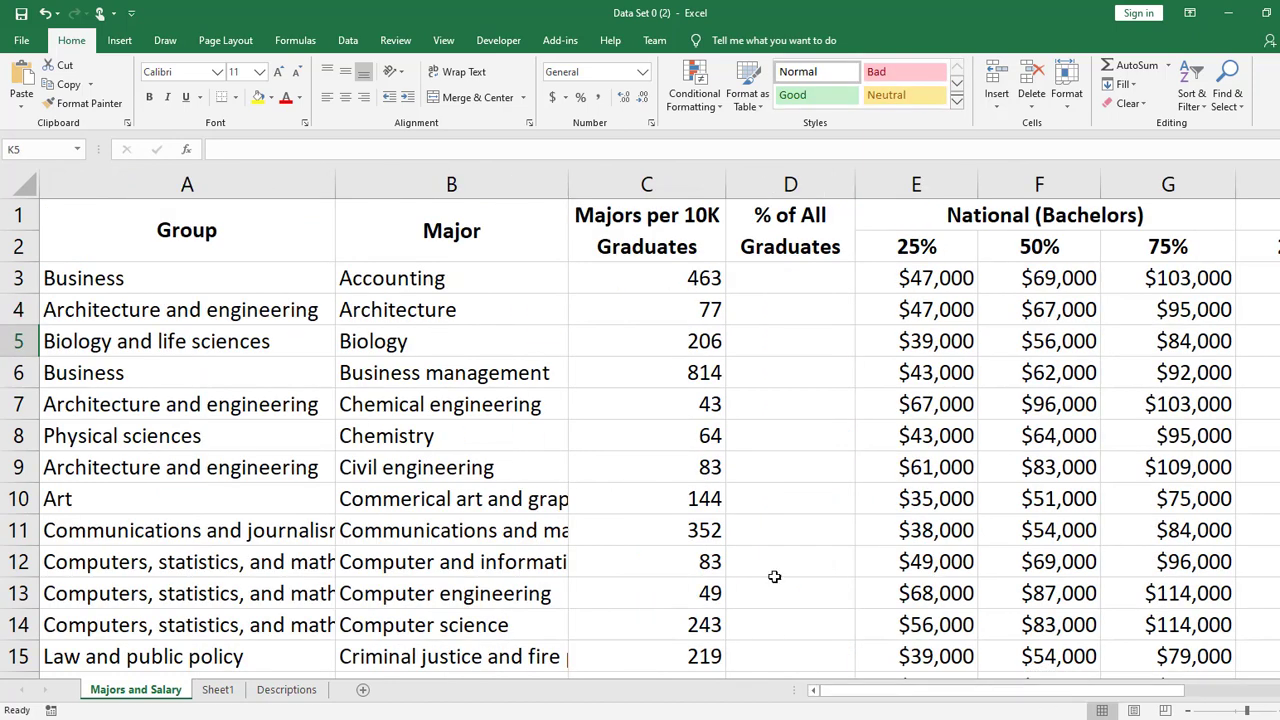
pyautogui.click(800, 278)
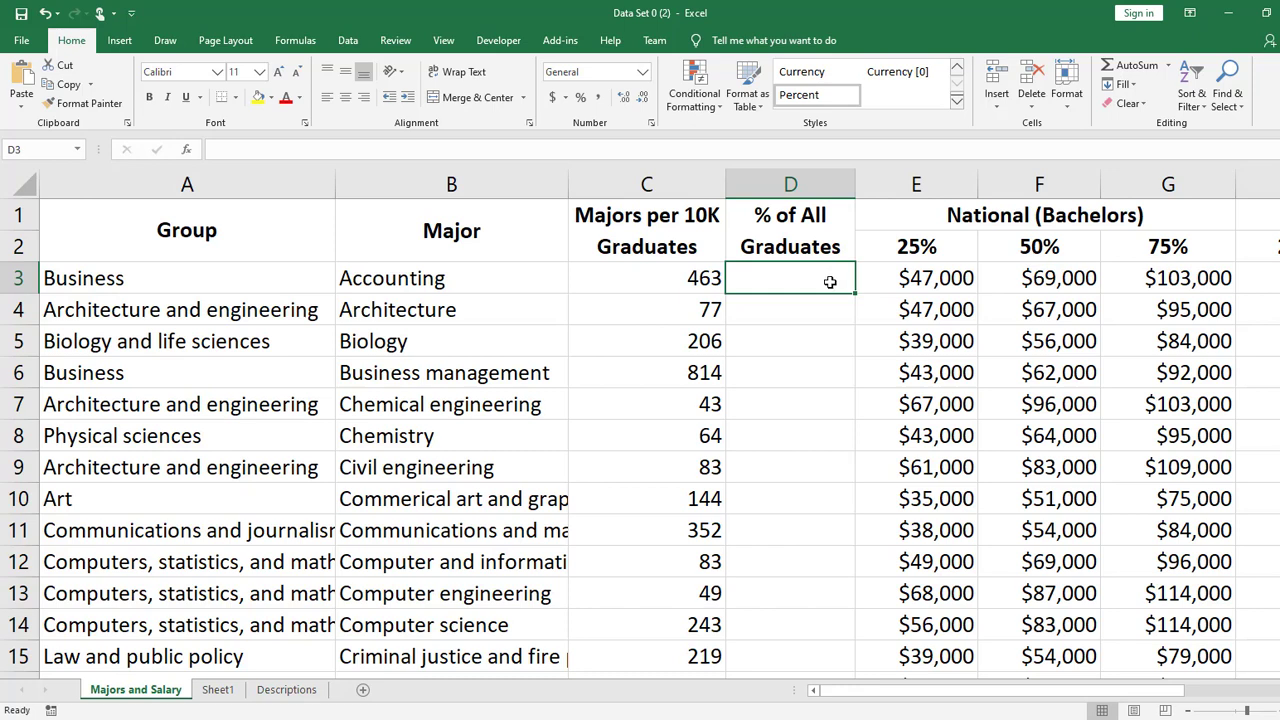
pyautogui.click(834, 332)
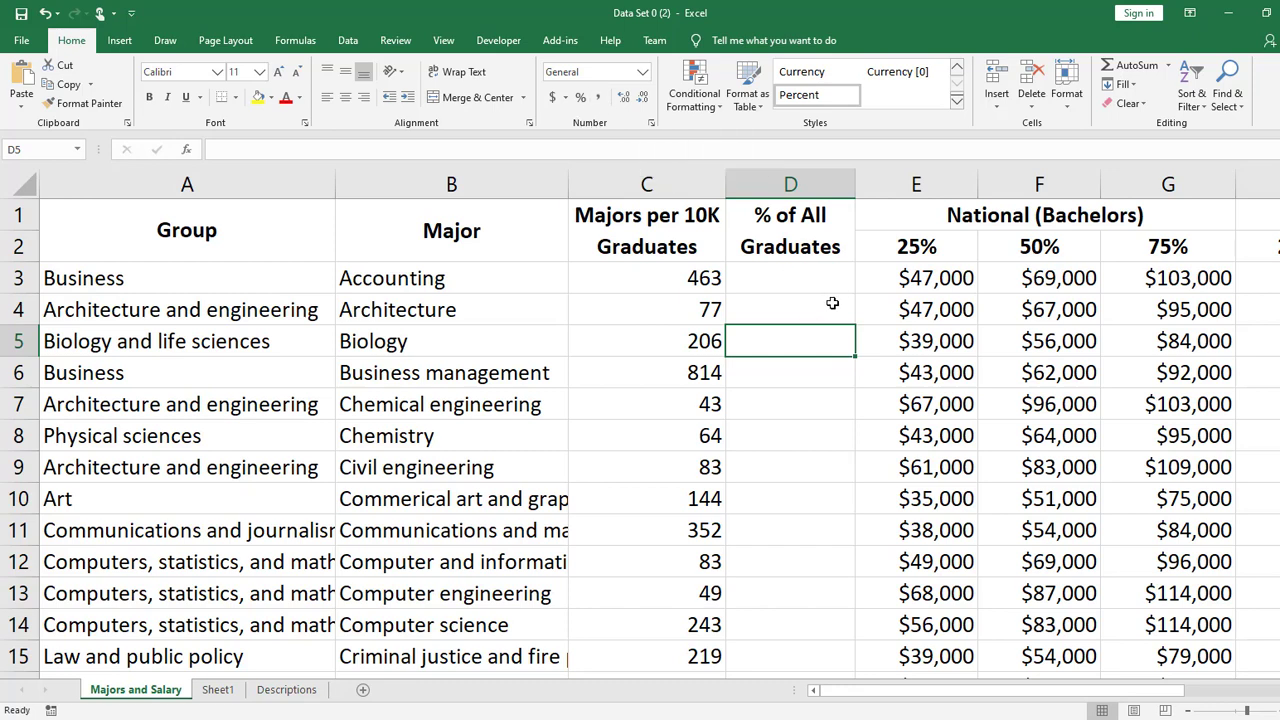
pyautogui.click(1040, 276)
pyautogui.click(804, 285)
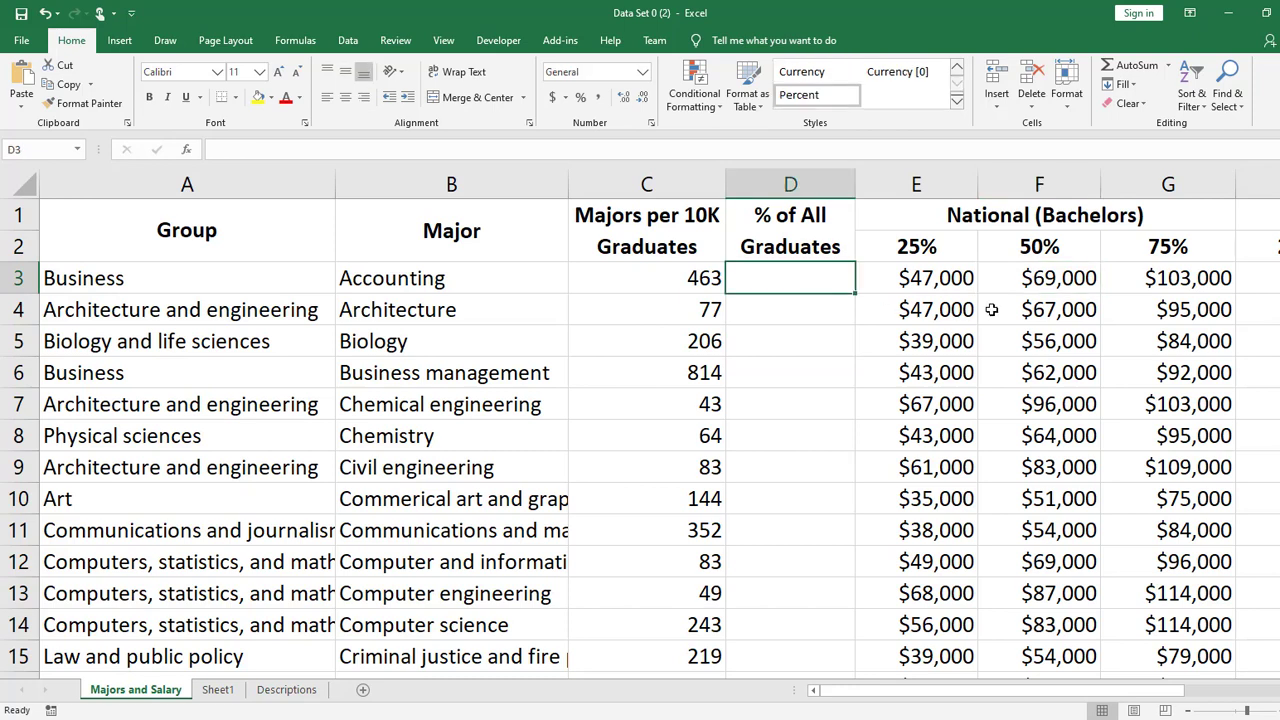
pyautogui.write('50000')
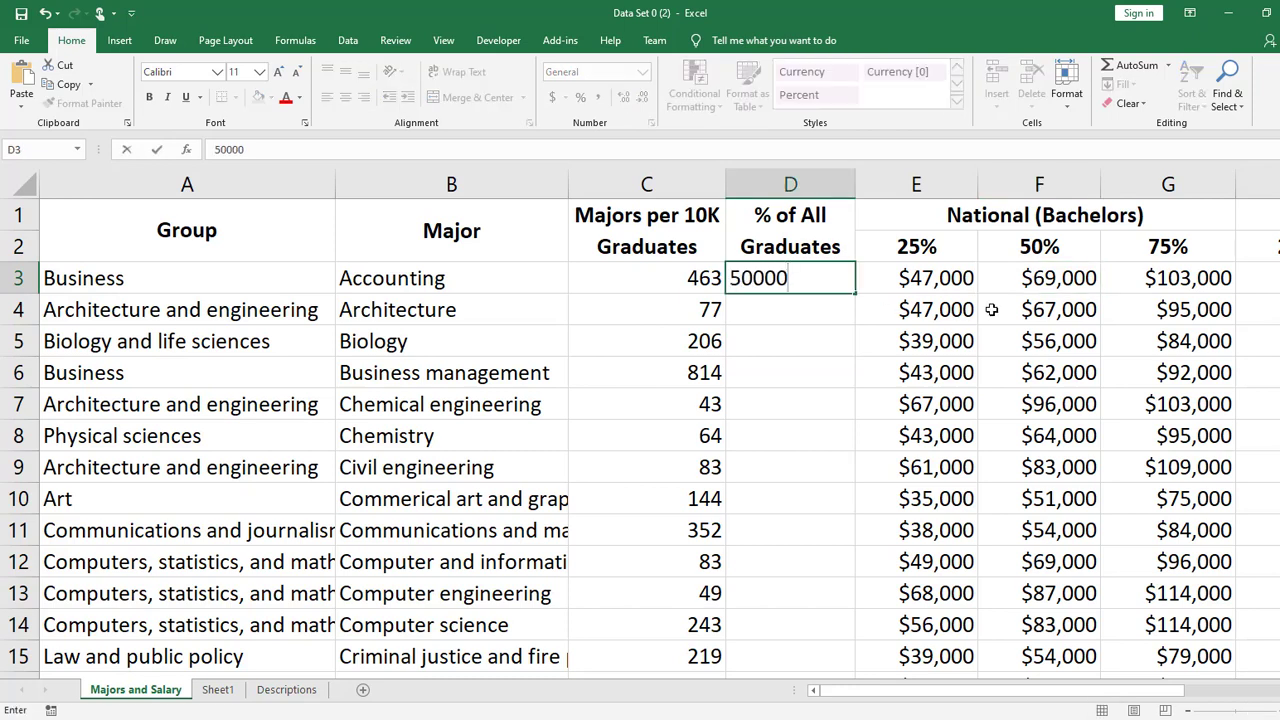
pyautogui.press('Return')
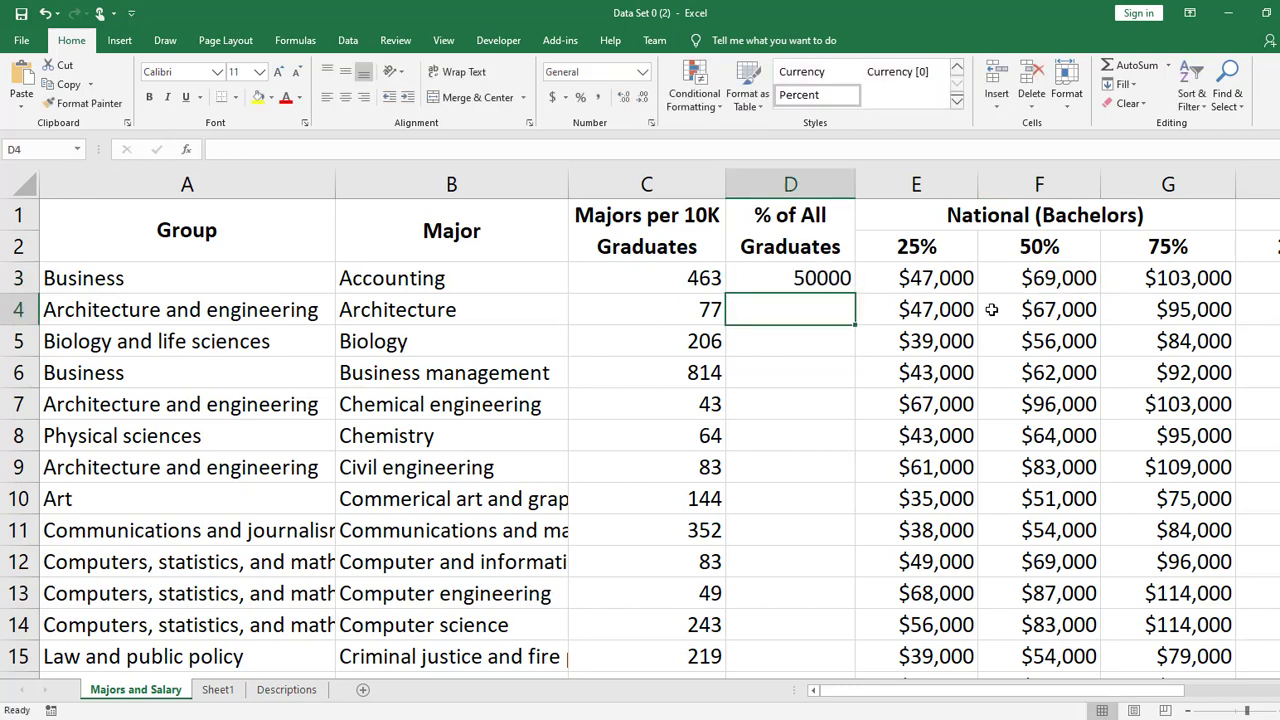
# - Edit the number in cell D3 to include a thousands comma, as 50,000
pyautogui.click(827, 281)
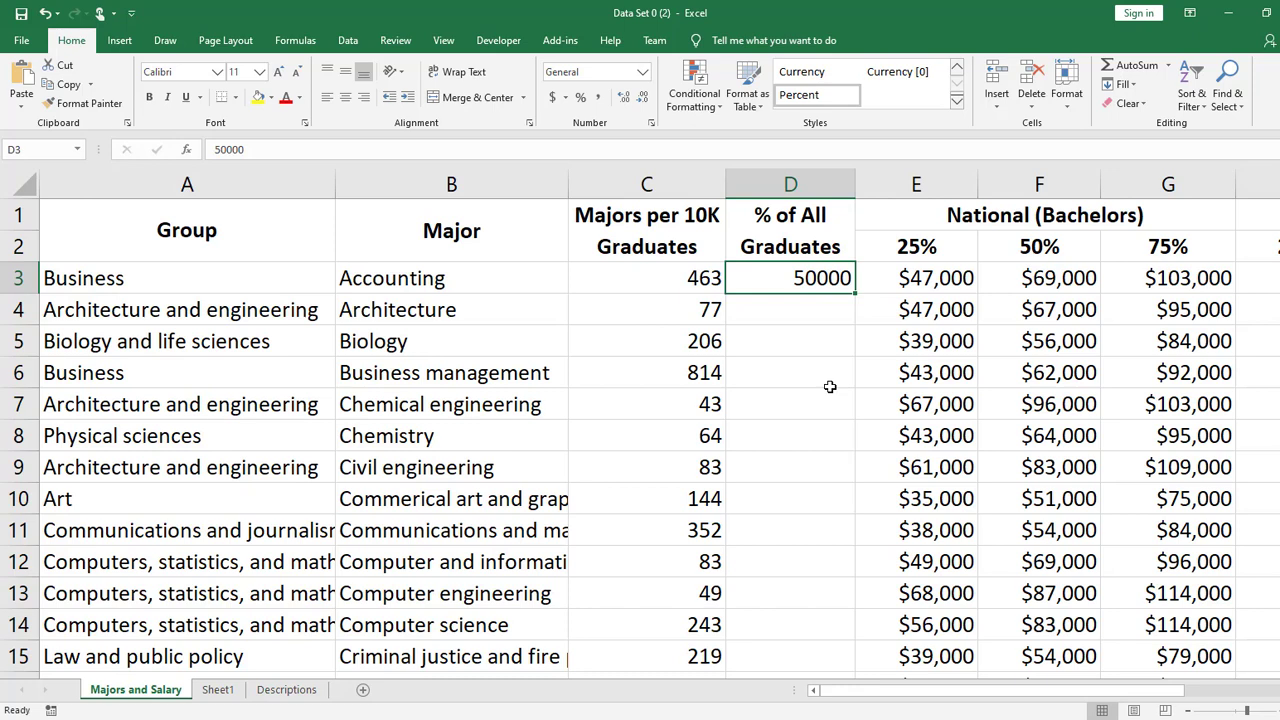
pyautogui.doubleClick(816, 278)
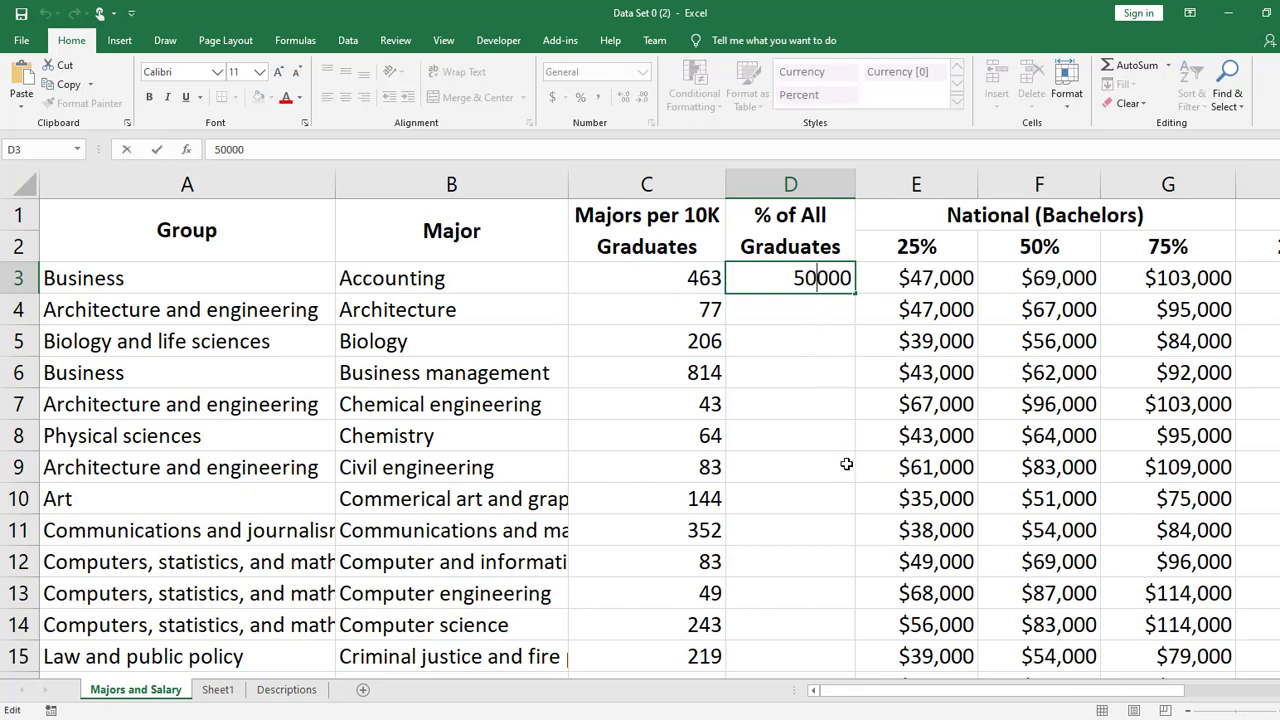
pyautogui.write(',')
pyautogui.click(817, 441)
pyautogui.doubleClick(820, 287)
pyautogui.press('Escape')
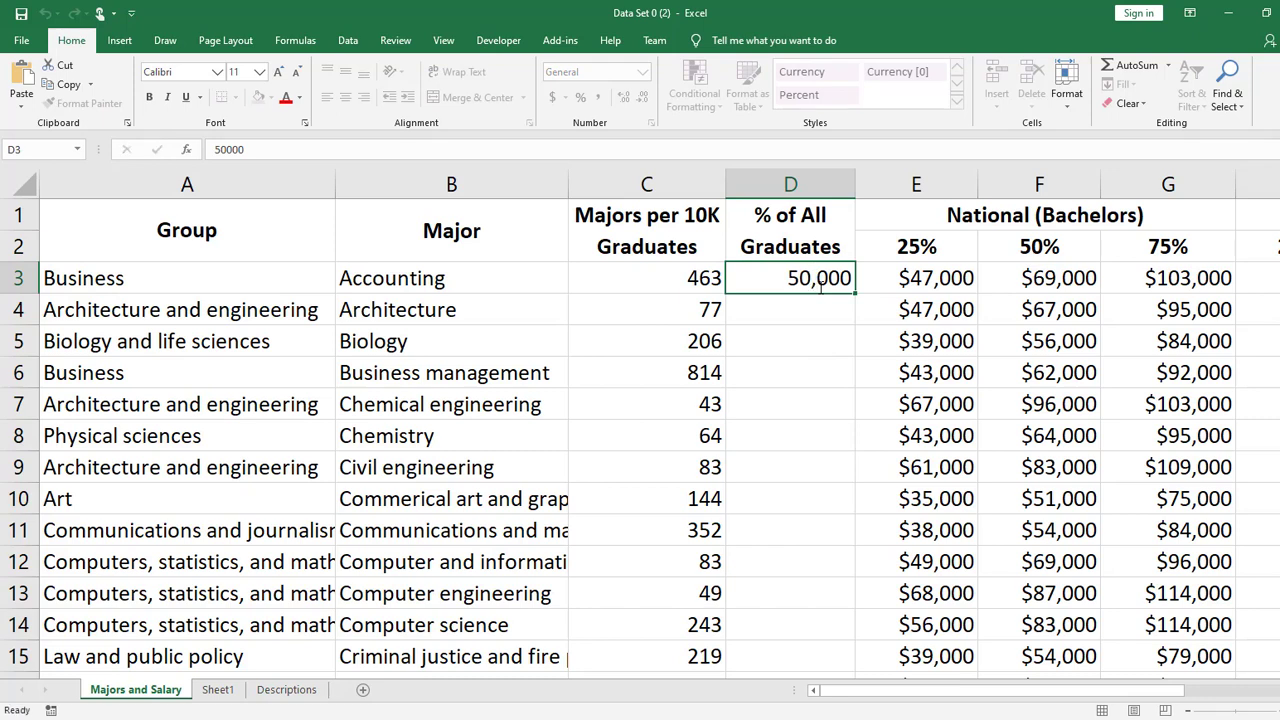
pyautogui.press('Return')
# - Enter 60000, 800050 and 825668 in cells D4 to D6 of the % of All Graduates column
pyautogui.write('600')
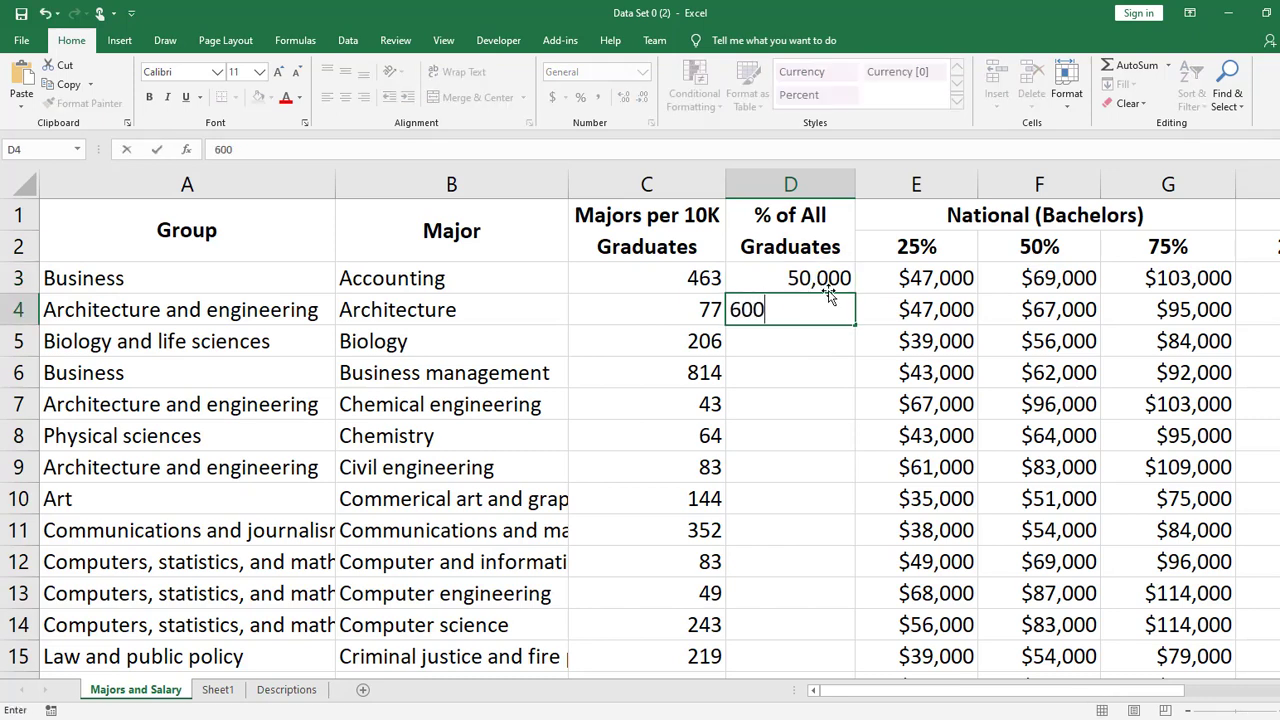
pyautogui.write('00')
pyautogui.press('Return')
pyautogui.write('800050')
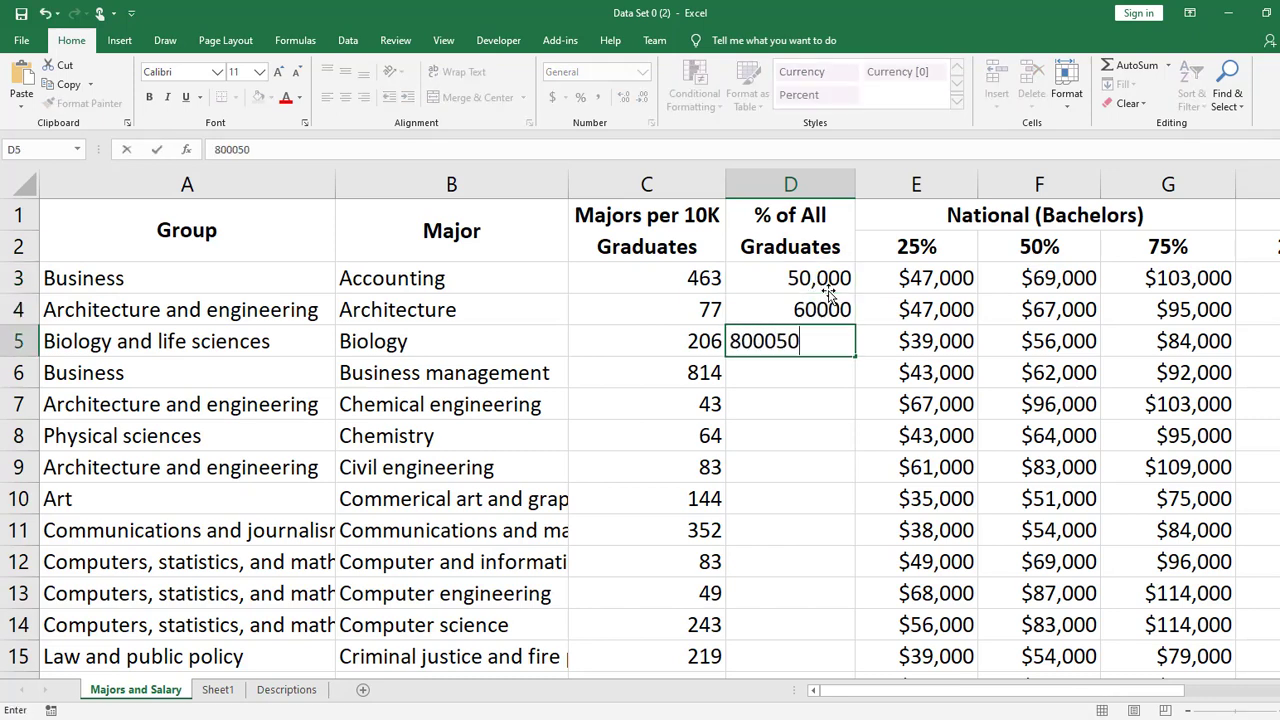
pyautogui.press('Return')
pyautogui.write('825668')
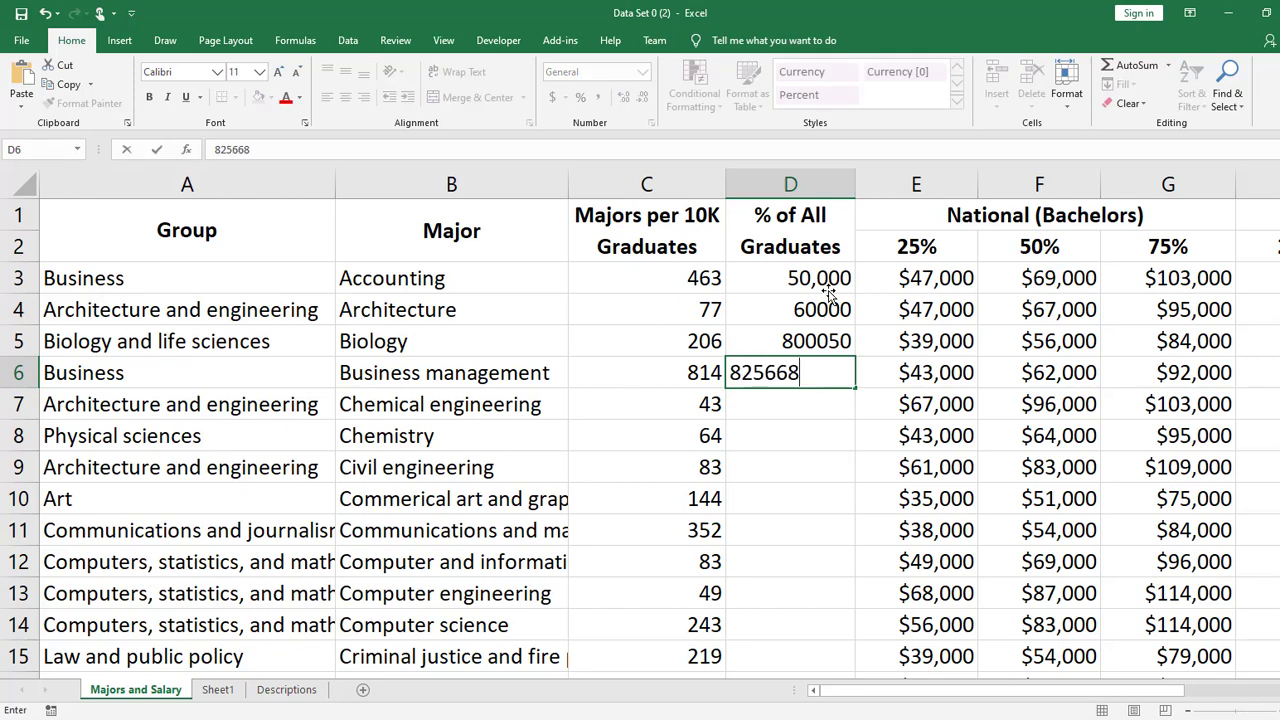
pyautogui.press('Return')
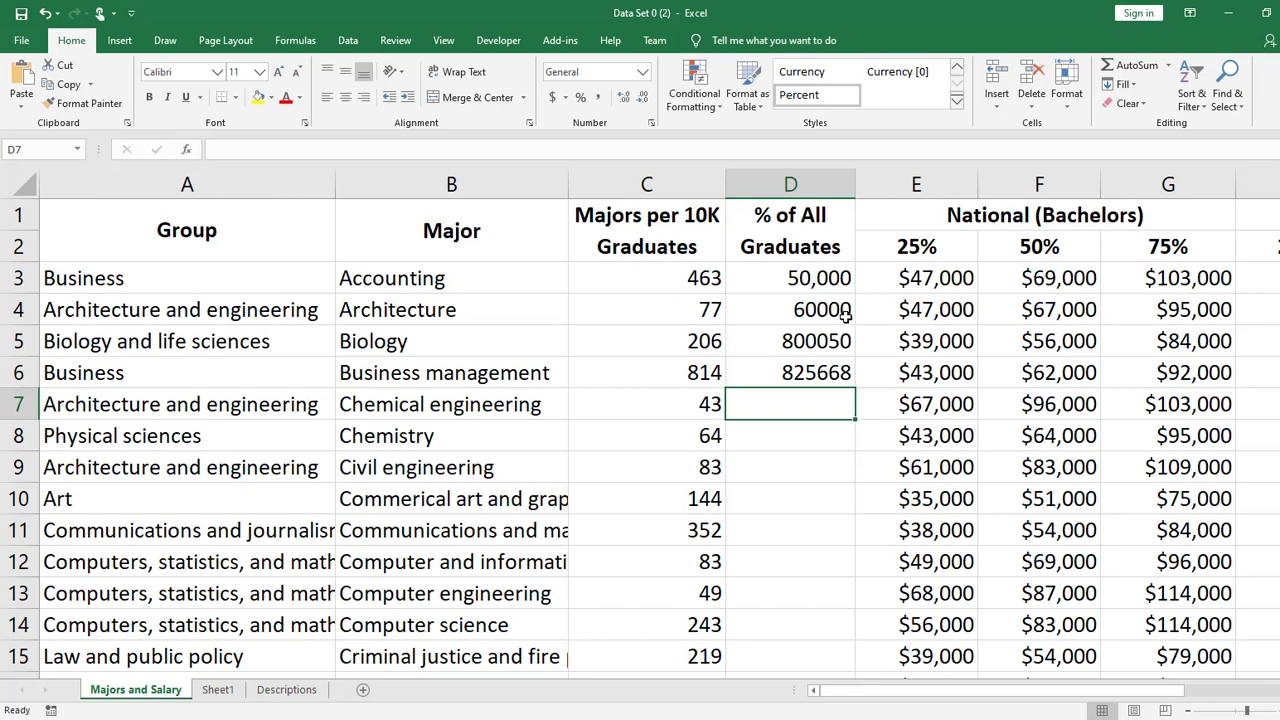
# - Format cells D3:D6 in Comma style with no decimal places
pyautogui.click(844, 311)
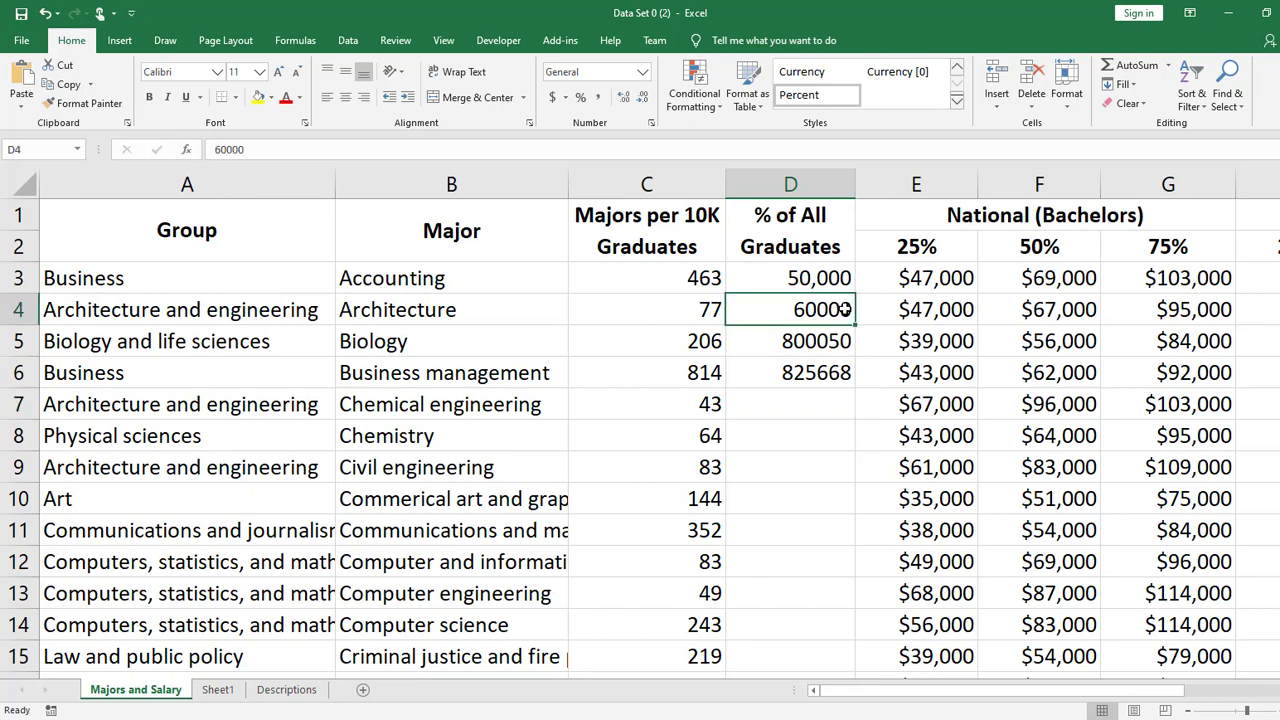
pyautogui.moveTo(844, 311); pyautogui.dragTo(840, 378)
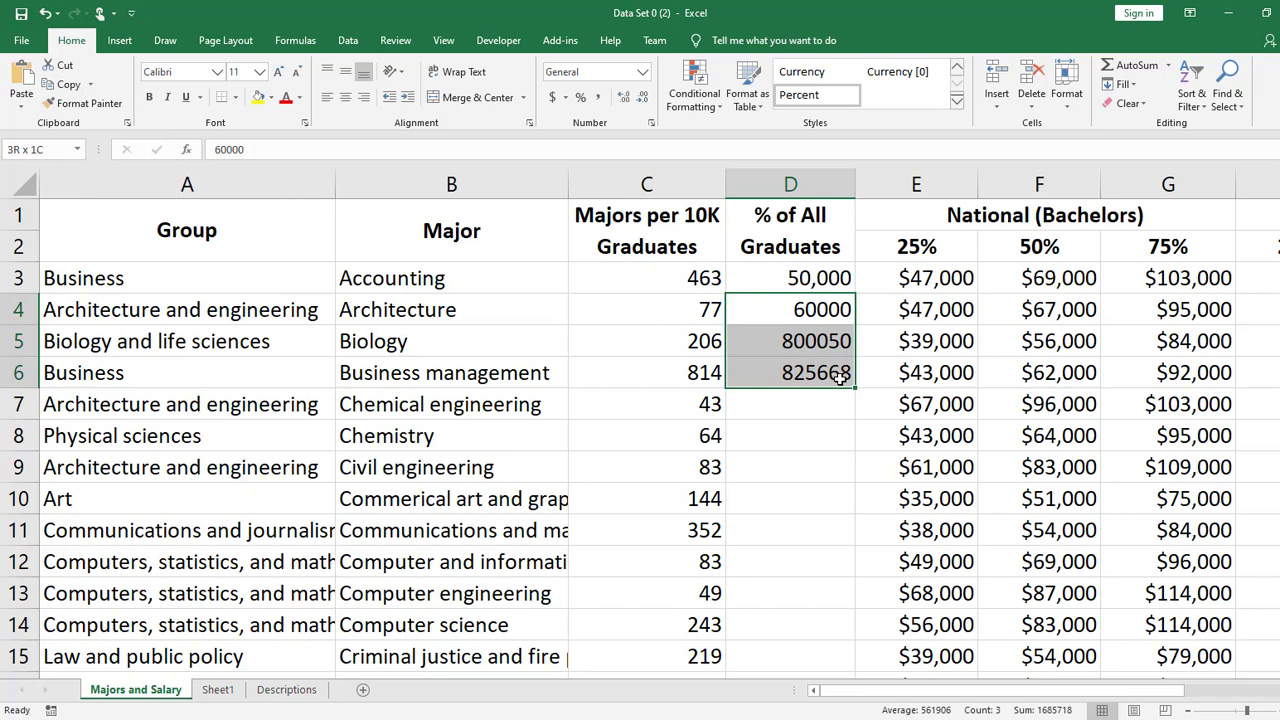
pyautogui.moveTo(829, 280); pyautogui.dragTo(820, 372)
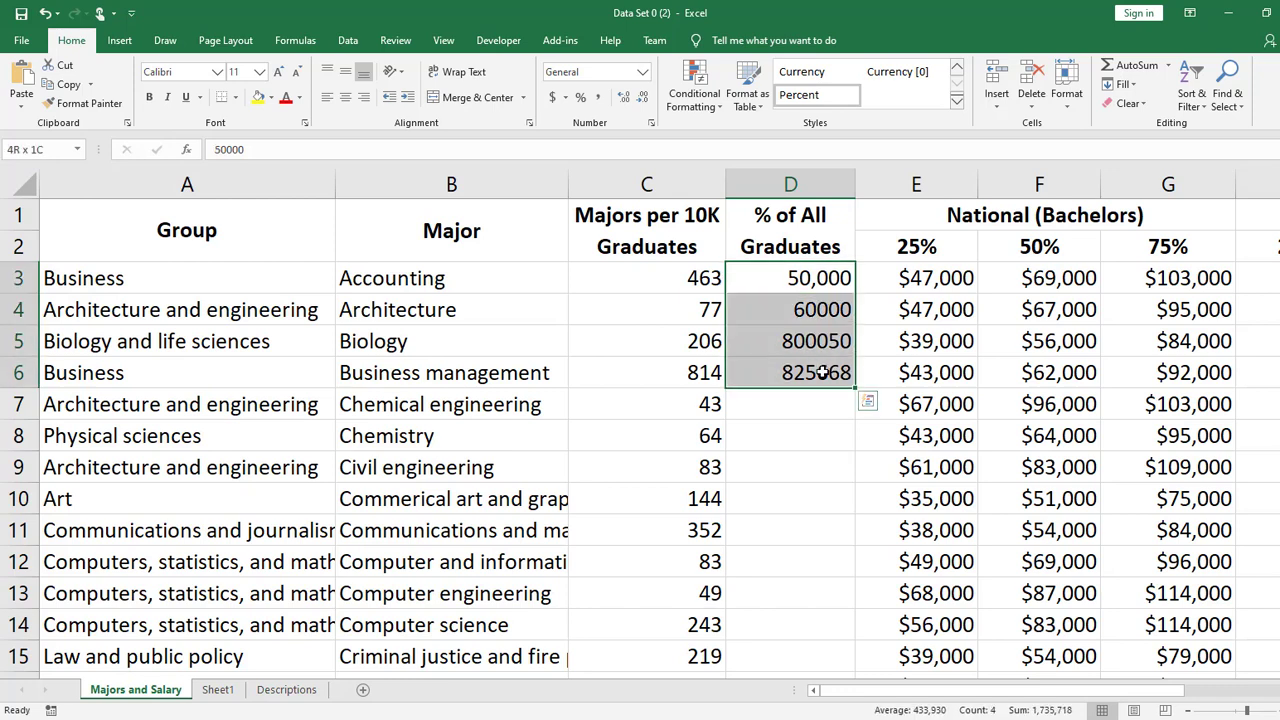
pyautogui.moveTo(911, 309); pyautogui.dragTo(1163, 437)
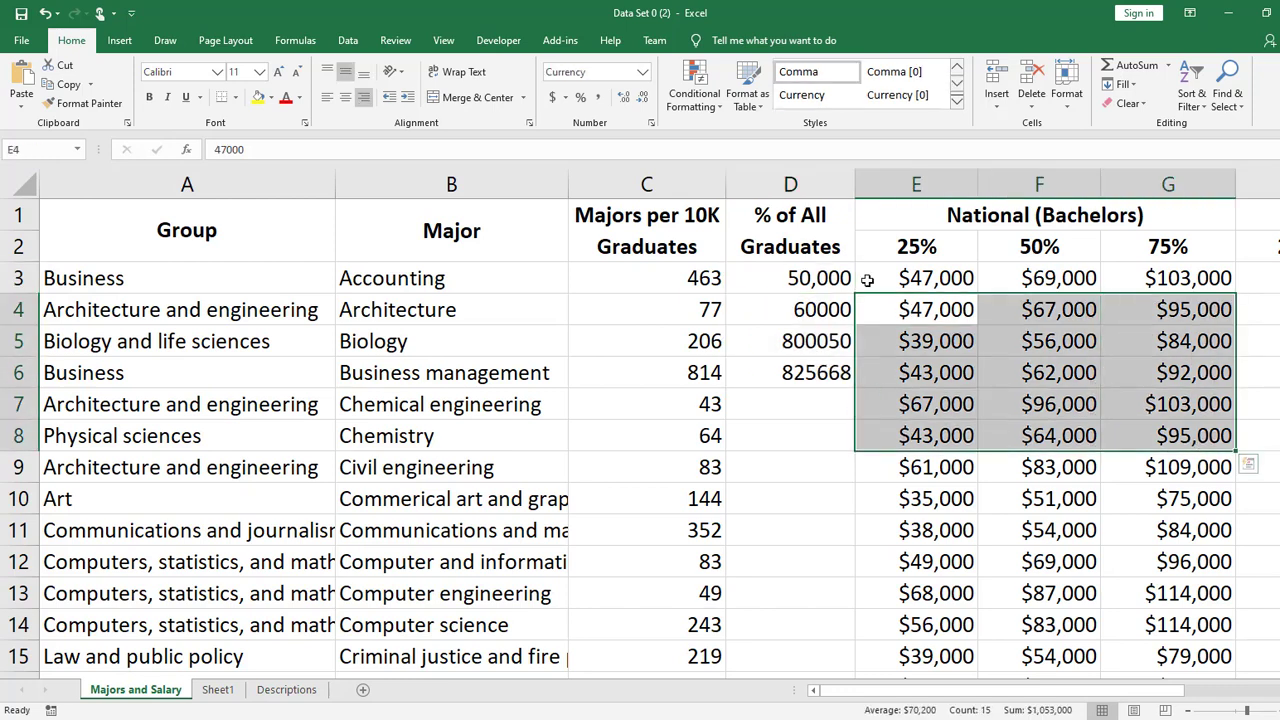
pyautogui.click(833, 287)
pyautogui.moveTo(833, 287); pyautogui.dragTo(829, 369)
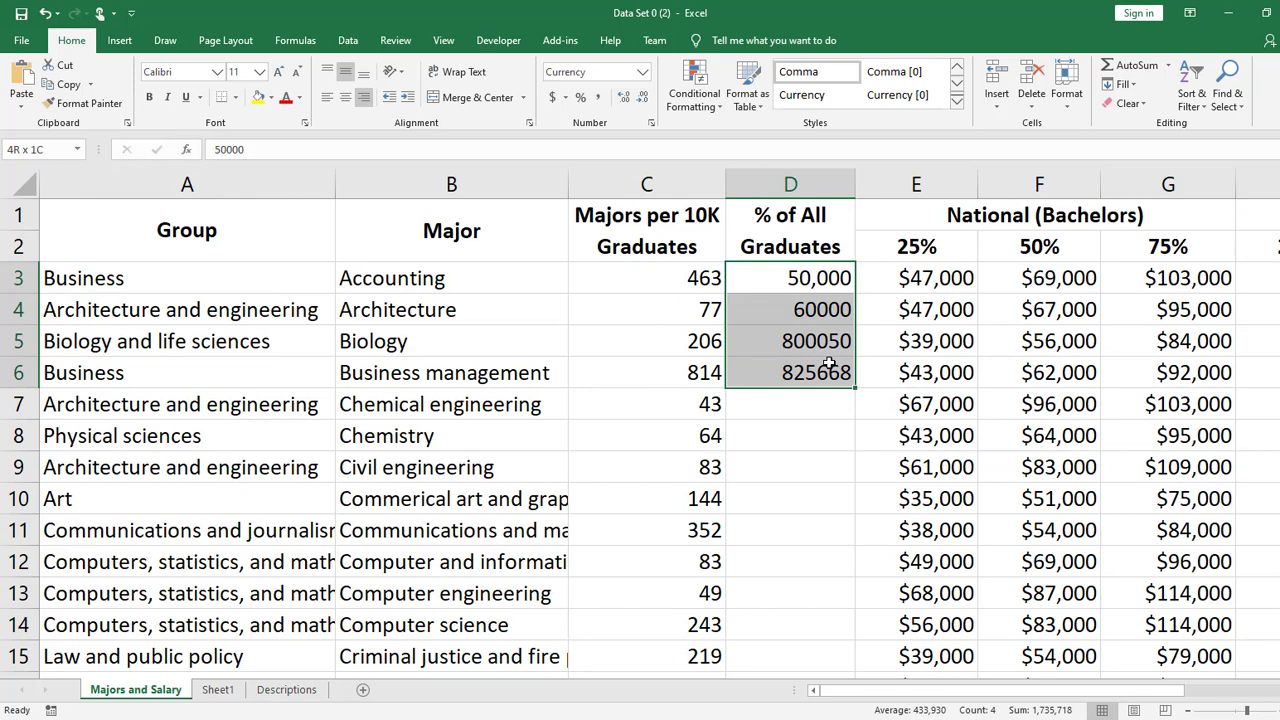
pyautogui.click(600, 101)
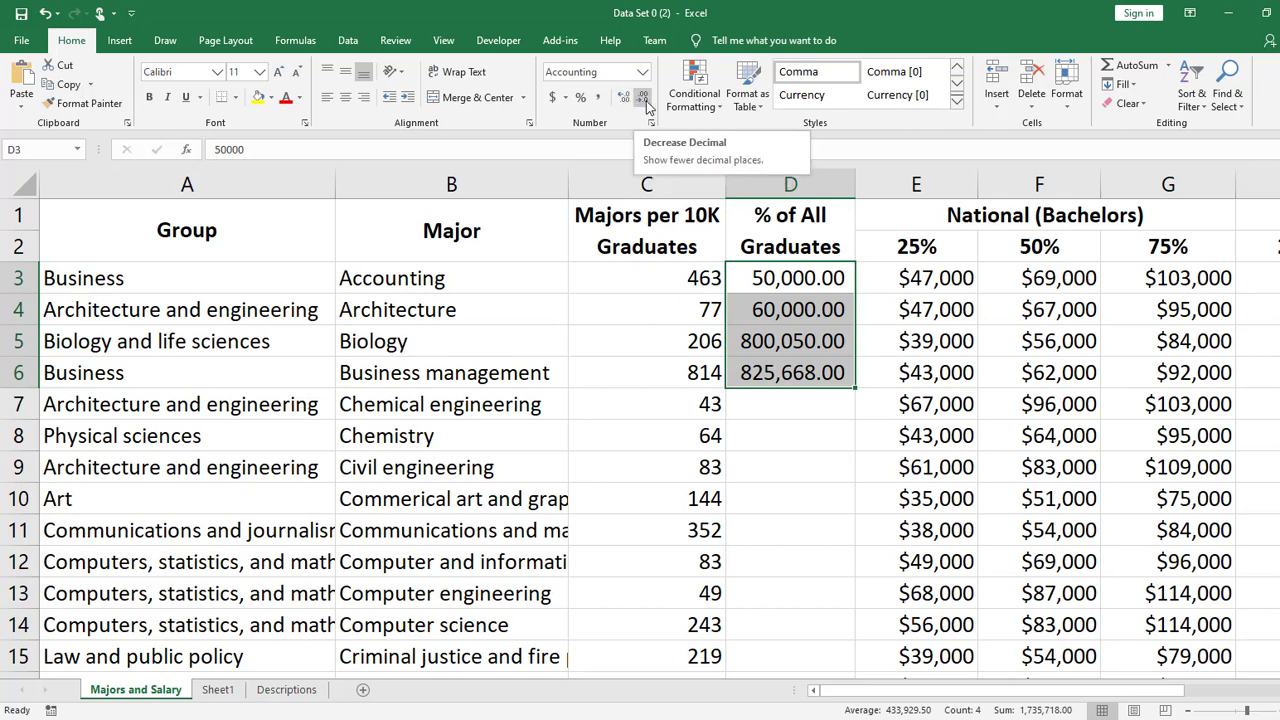
pyautogui.click(644, 100)
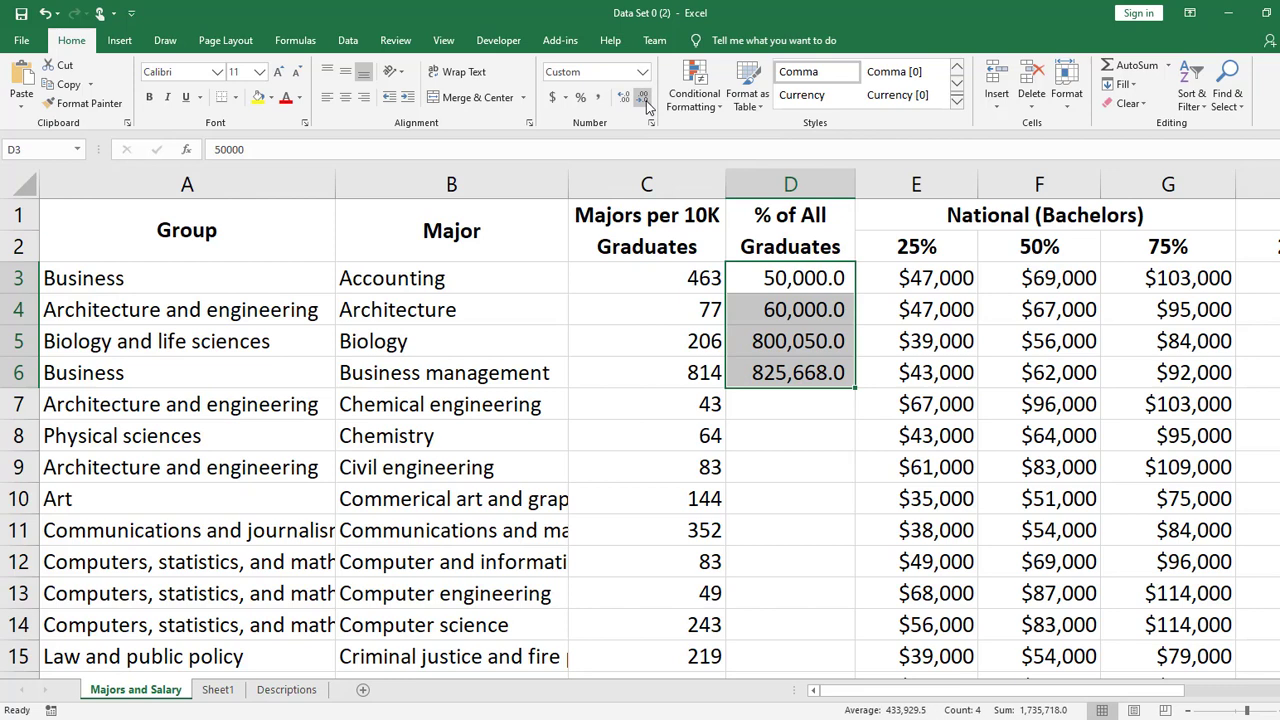
pyautogui.click(644, 100)
pyautogui.click(787, 447)
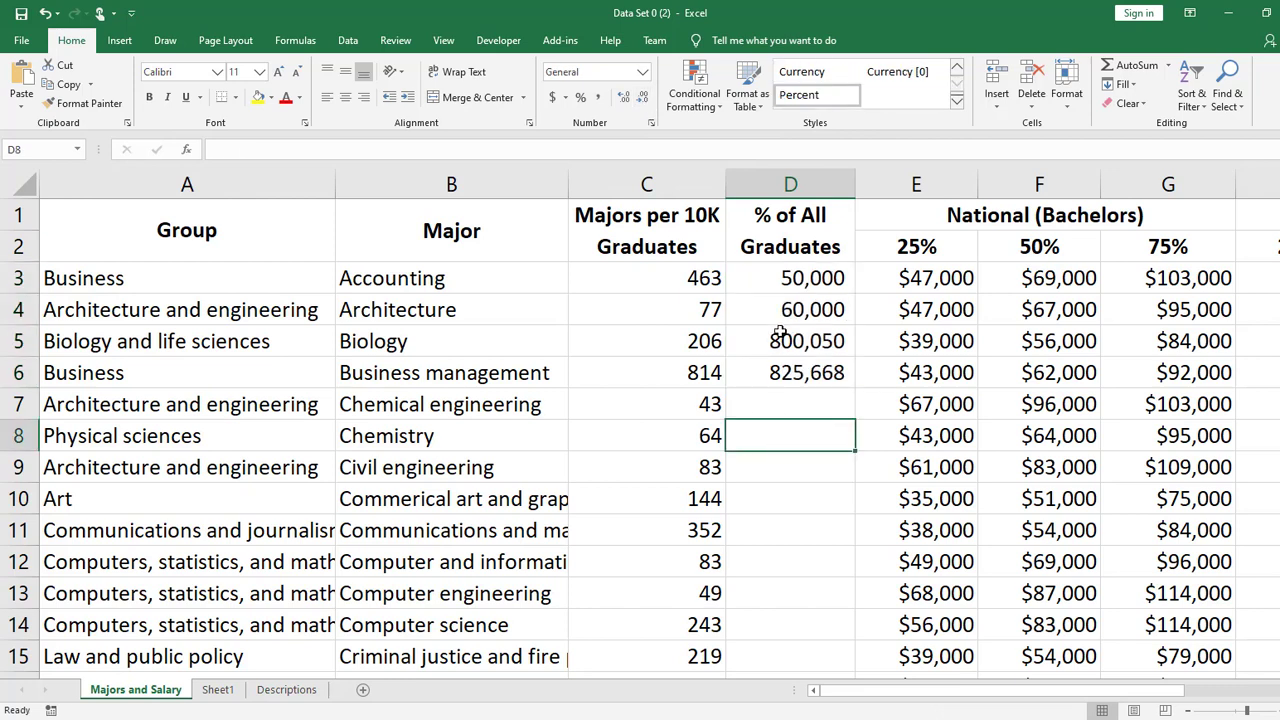
# - Apply the dollar Accounting number format to cells D3:D6
pyautogui.moveTo(787, 279); pyautogui.dragTo(787, 375)
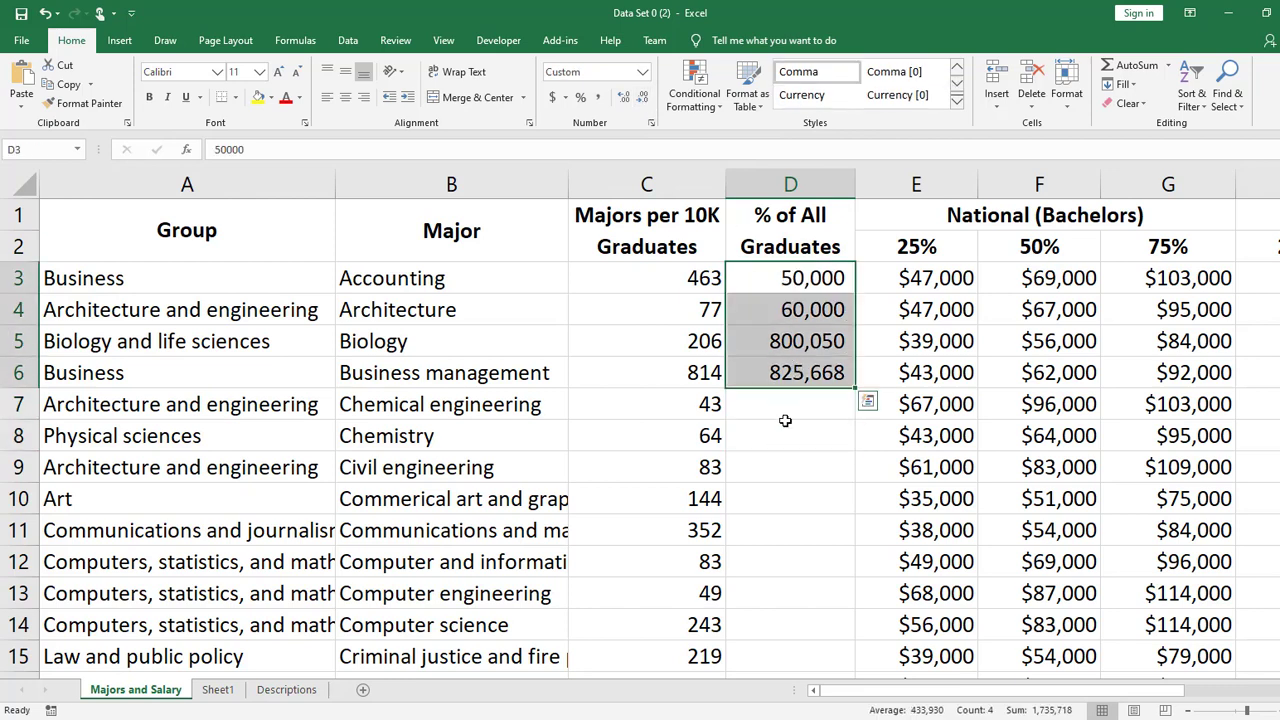
pyautogui.click(553, 98)
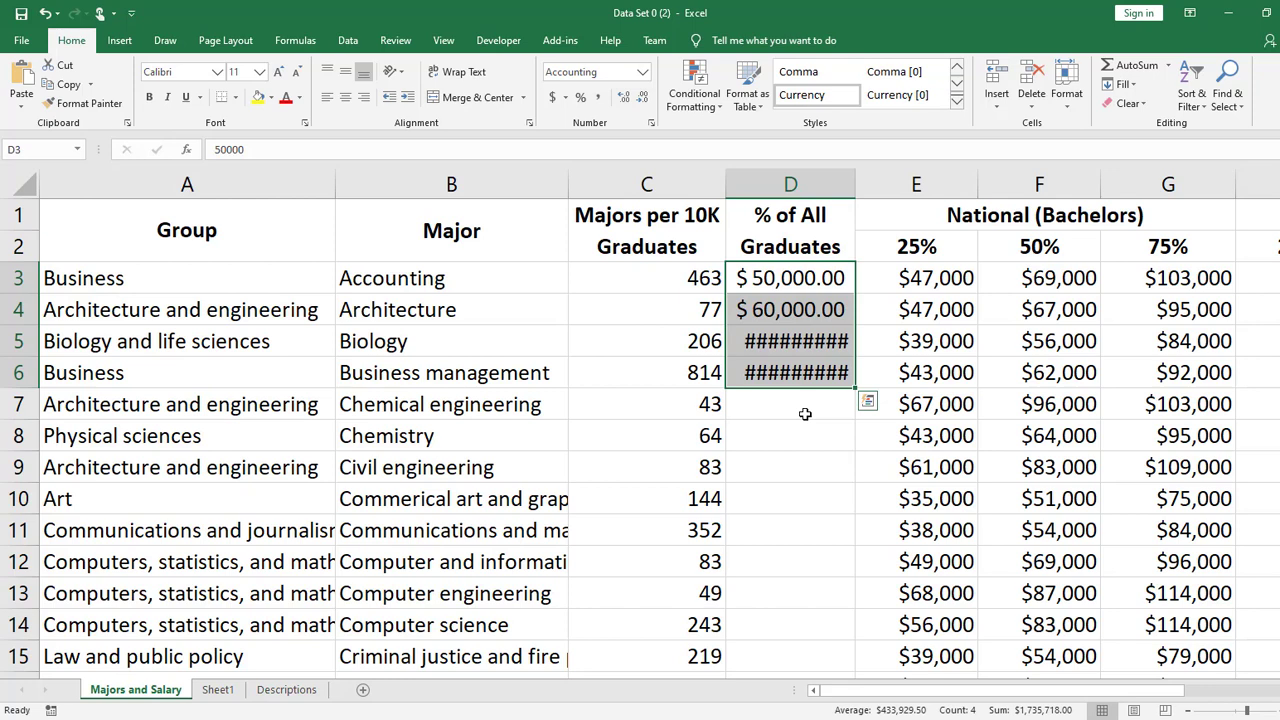
pyautogui.click(805, 413)
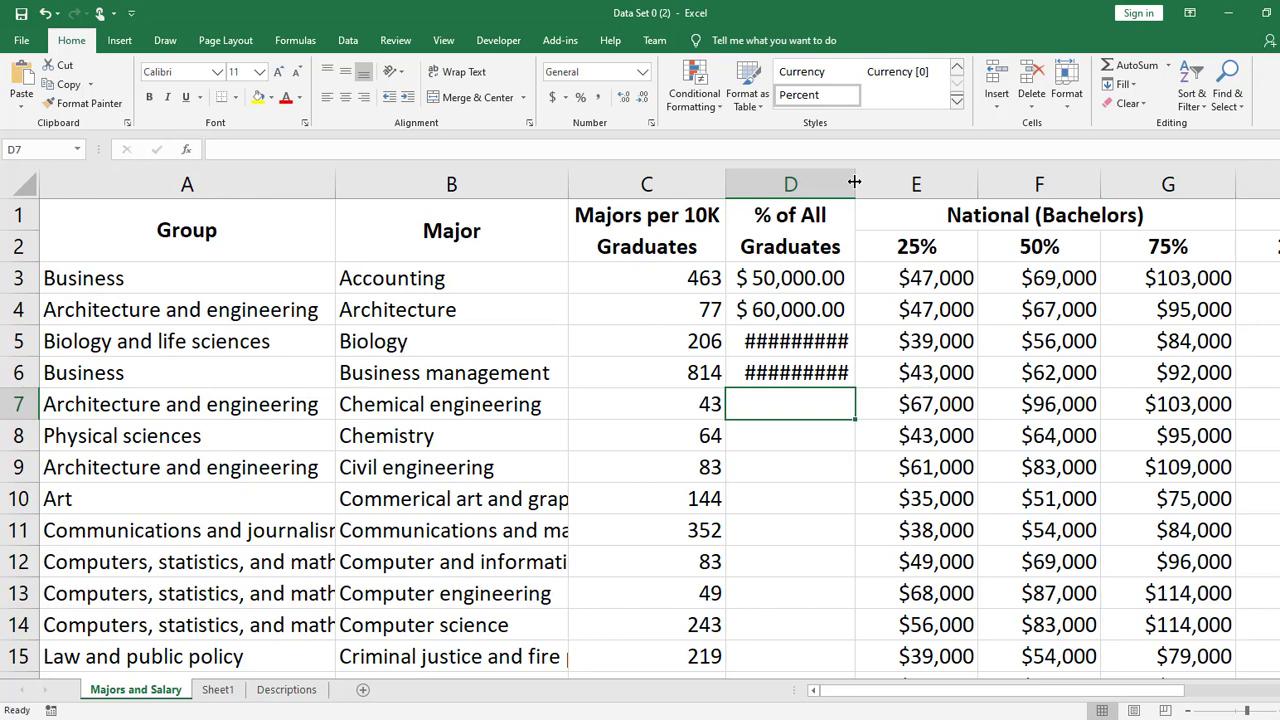
# - AutoFit column D to its contents, and narrow it until the dollar amounts in D3:D6 just fit
pyautogui.moveTo(855, 182); pyautogui.dragTo(884, 183)
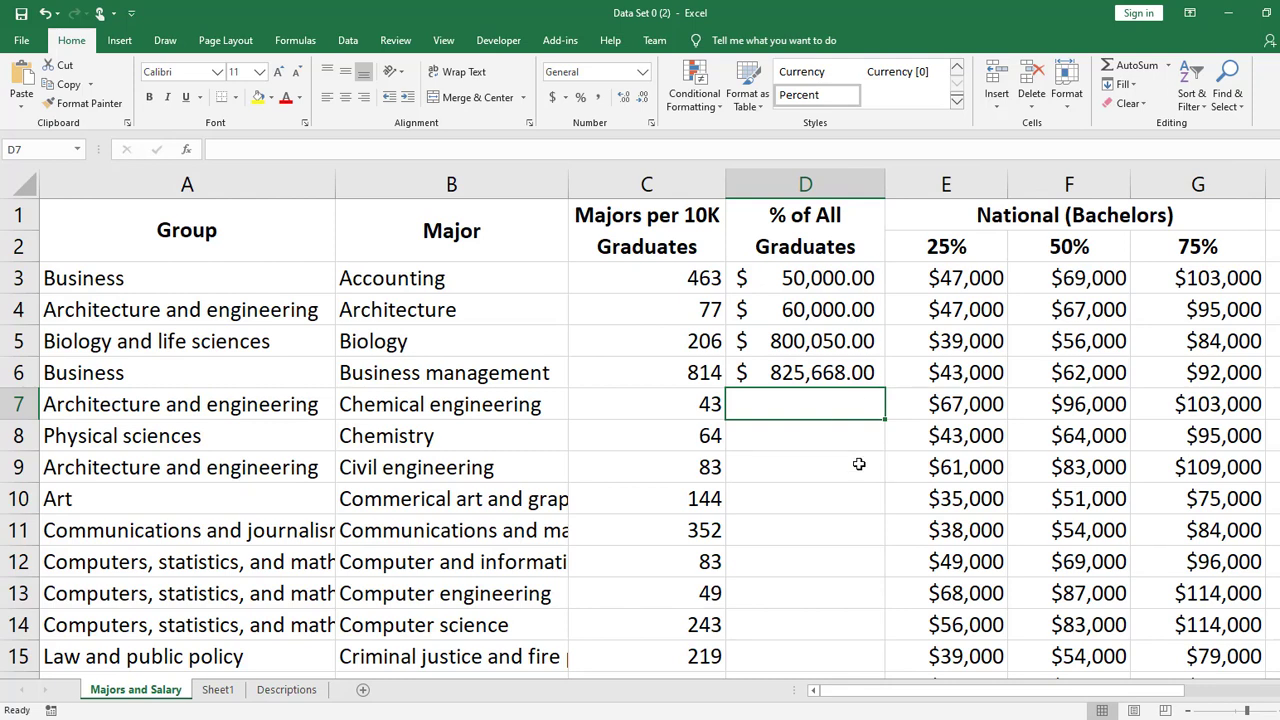
pyautogui.hotkey('ctrl', 'z')
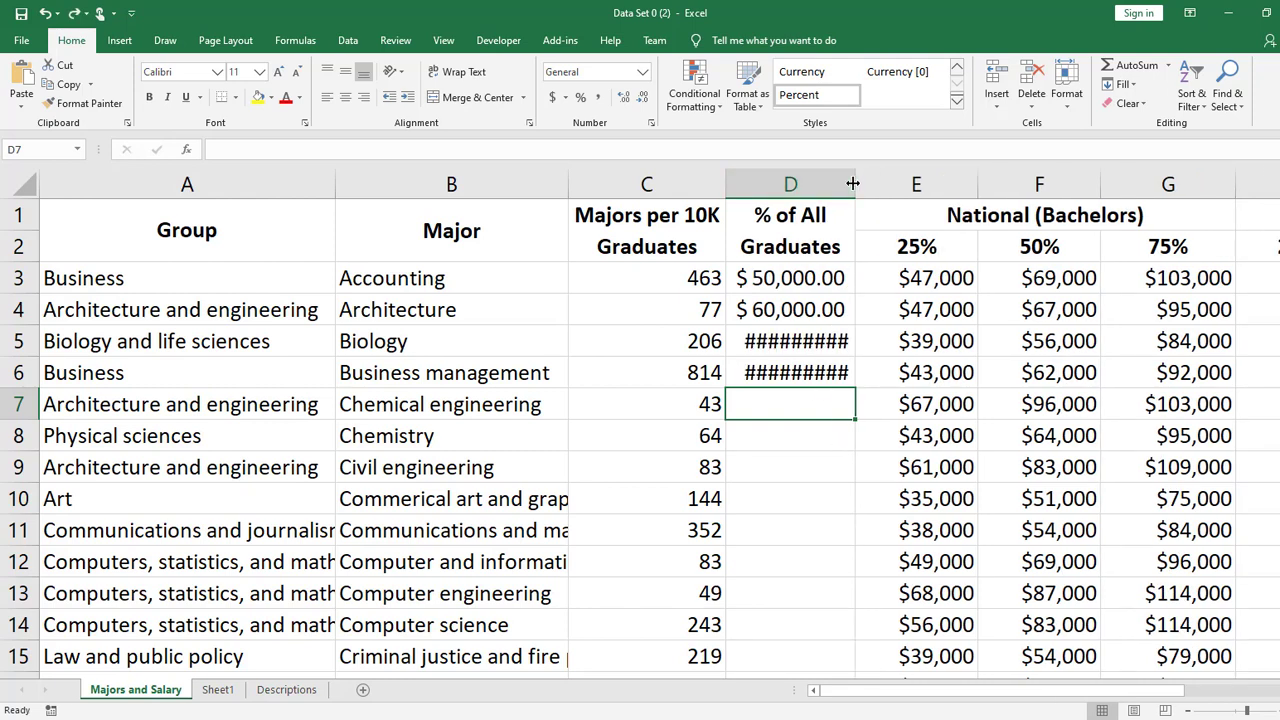
pyautogui.doubleClick(852, 183)
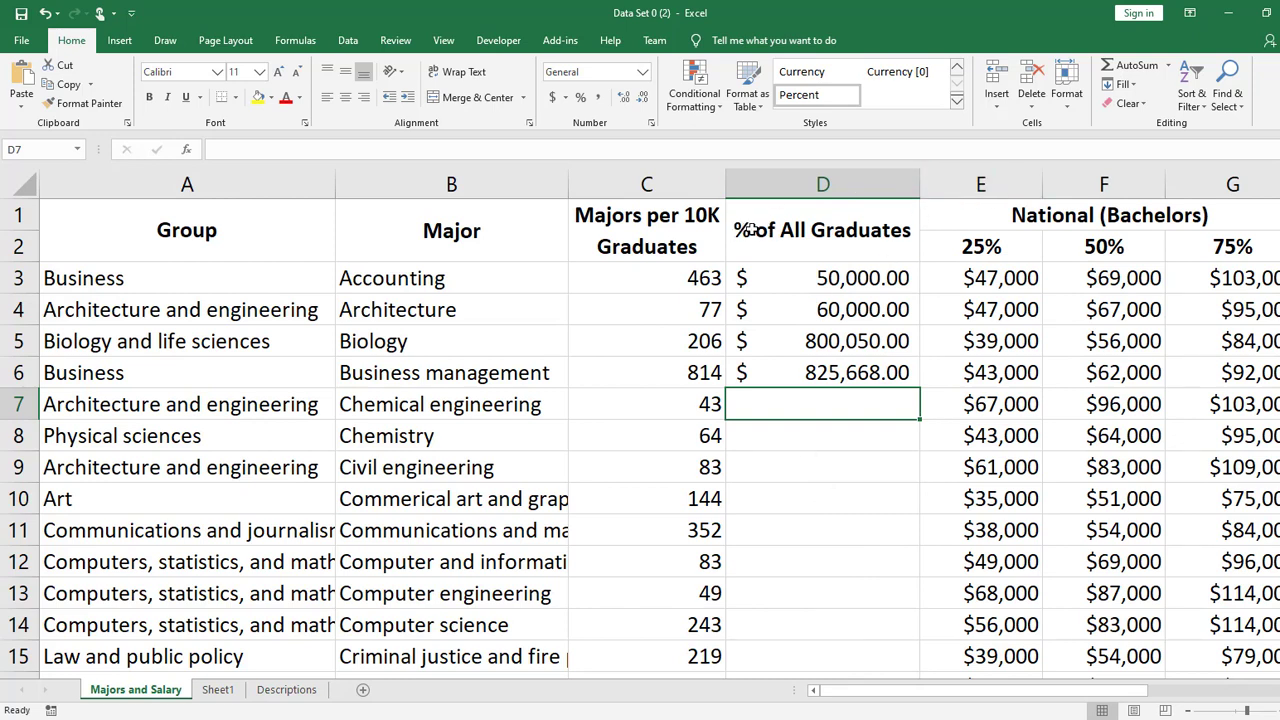
pyautogui.moveTo(920, 177); pyautogui.dragTo(873, 176)
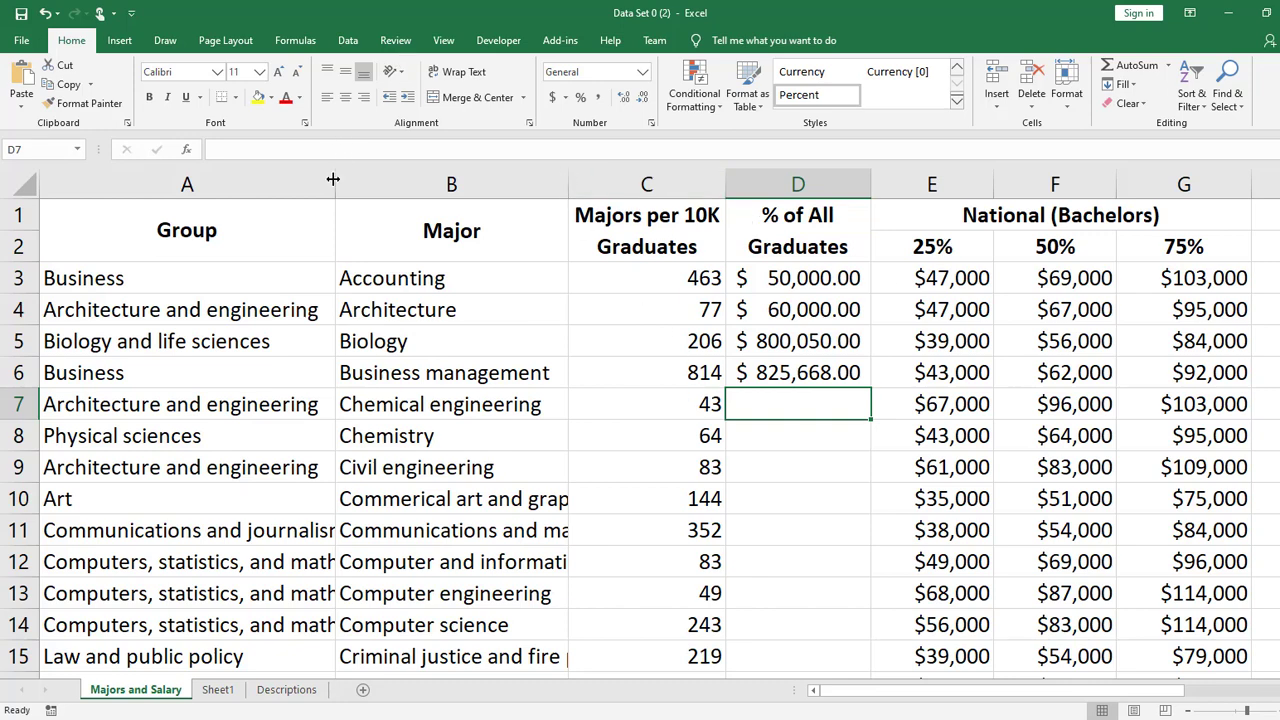
# - AutoFit column A to its longest entry, and check the fit of the text in cell A21
pyautogui.click(240, 566)
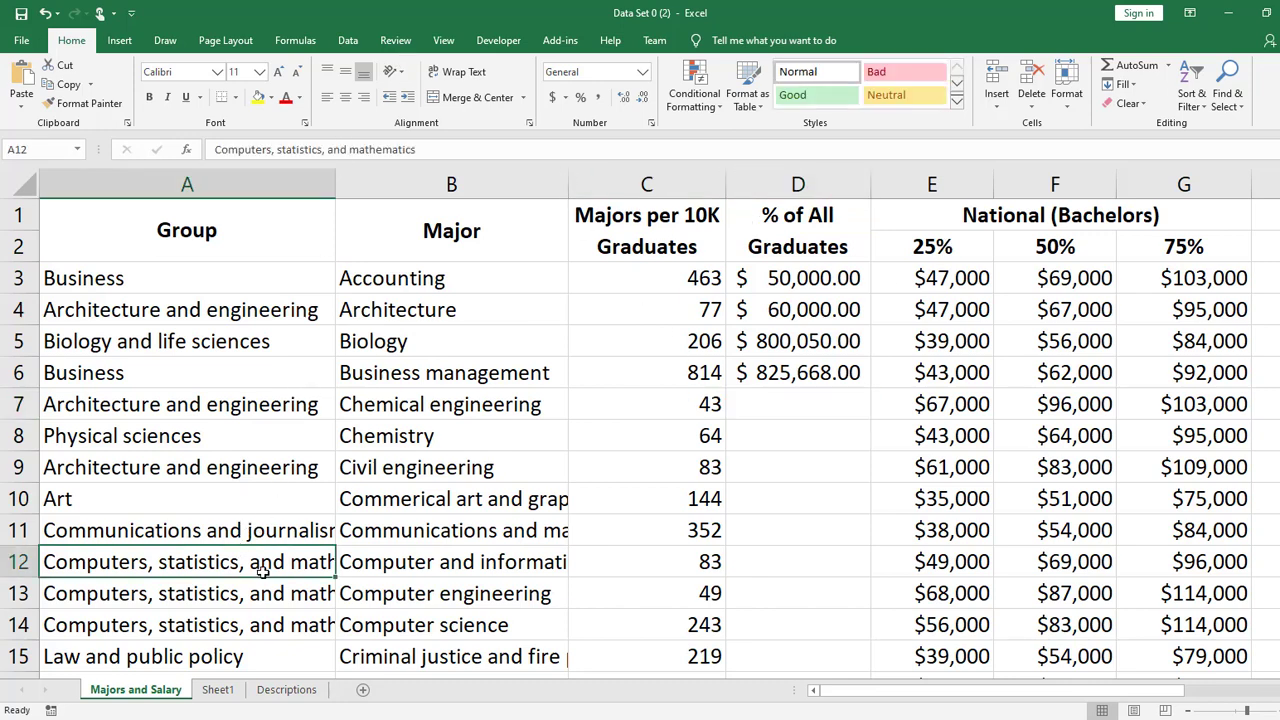
pyautogui.doubleClick(336, 184)
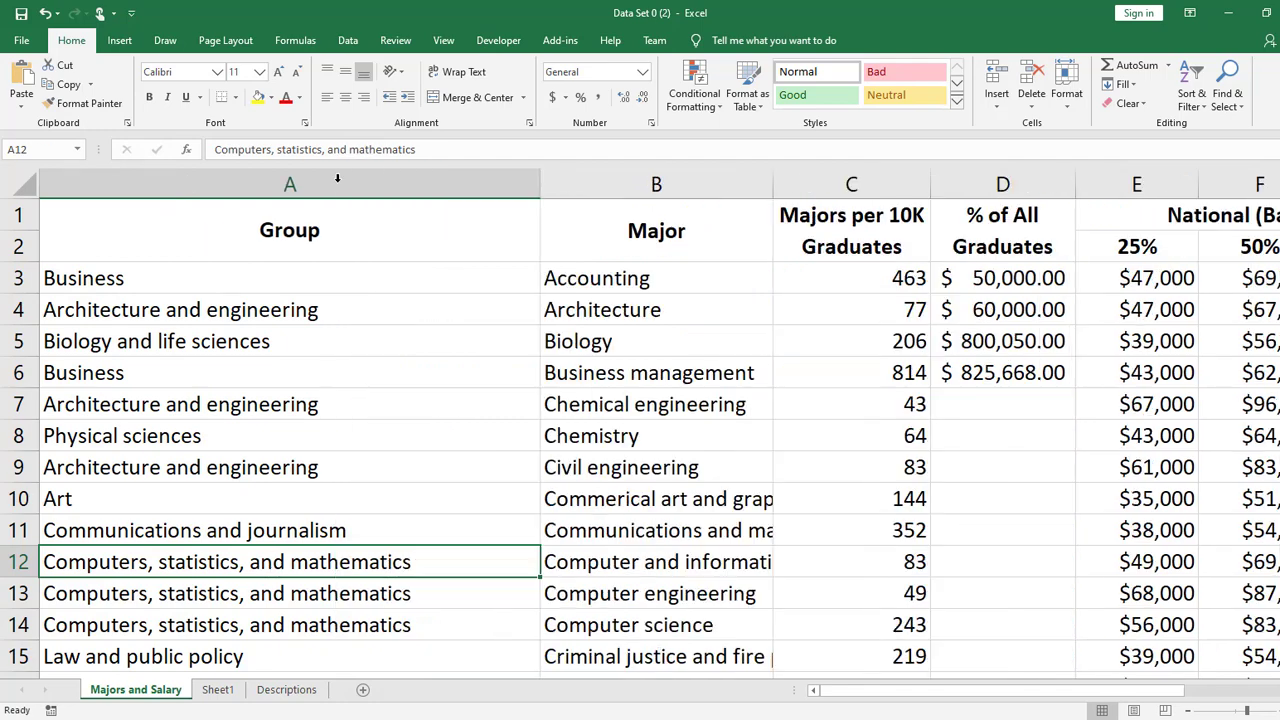
pyautogui.scroll(-6, 434, 377)
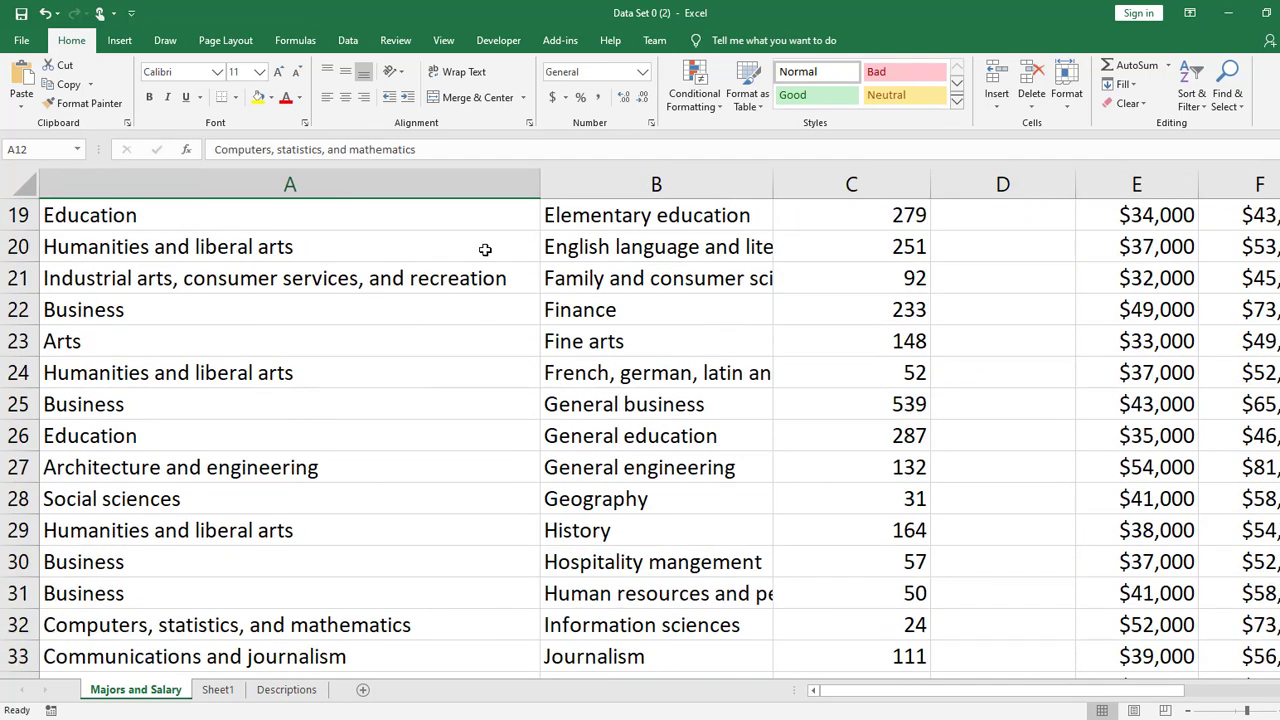
pyautogui.click(492, 280)
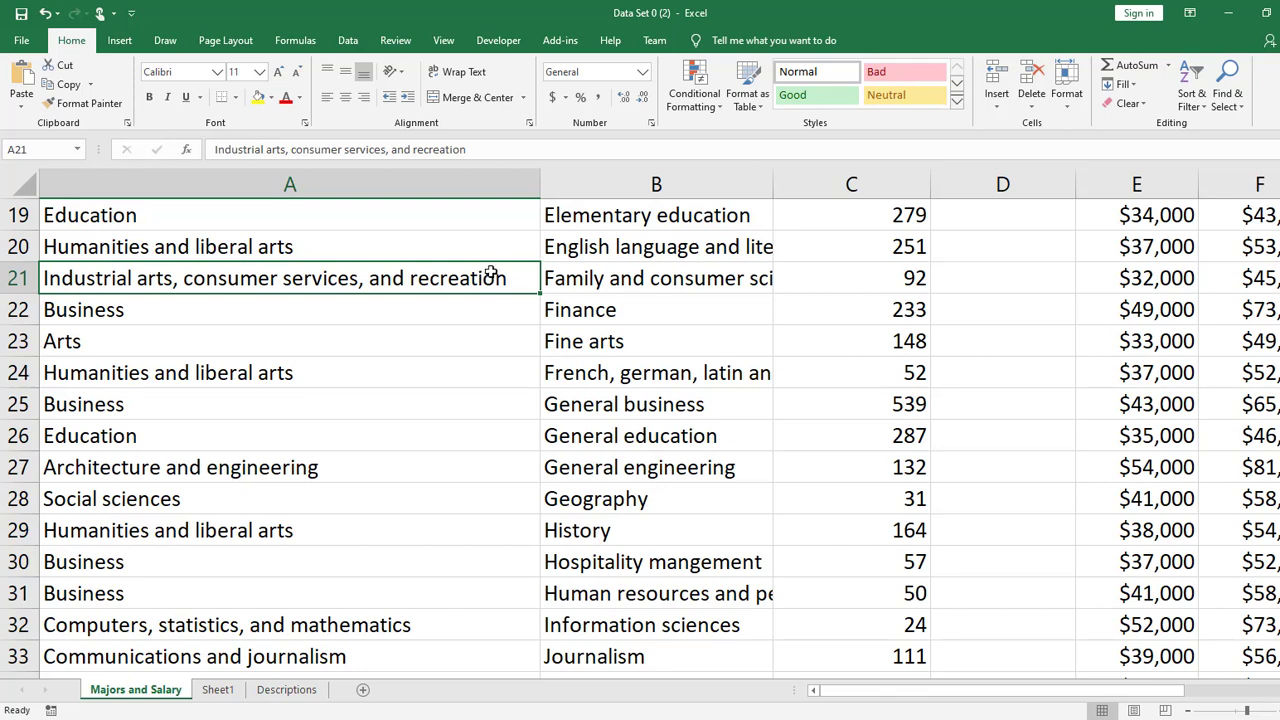
pyautogui.scroll(6, 752, 402)
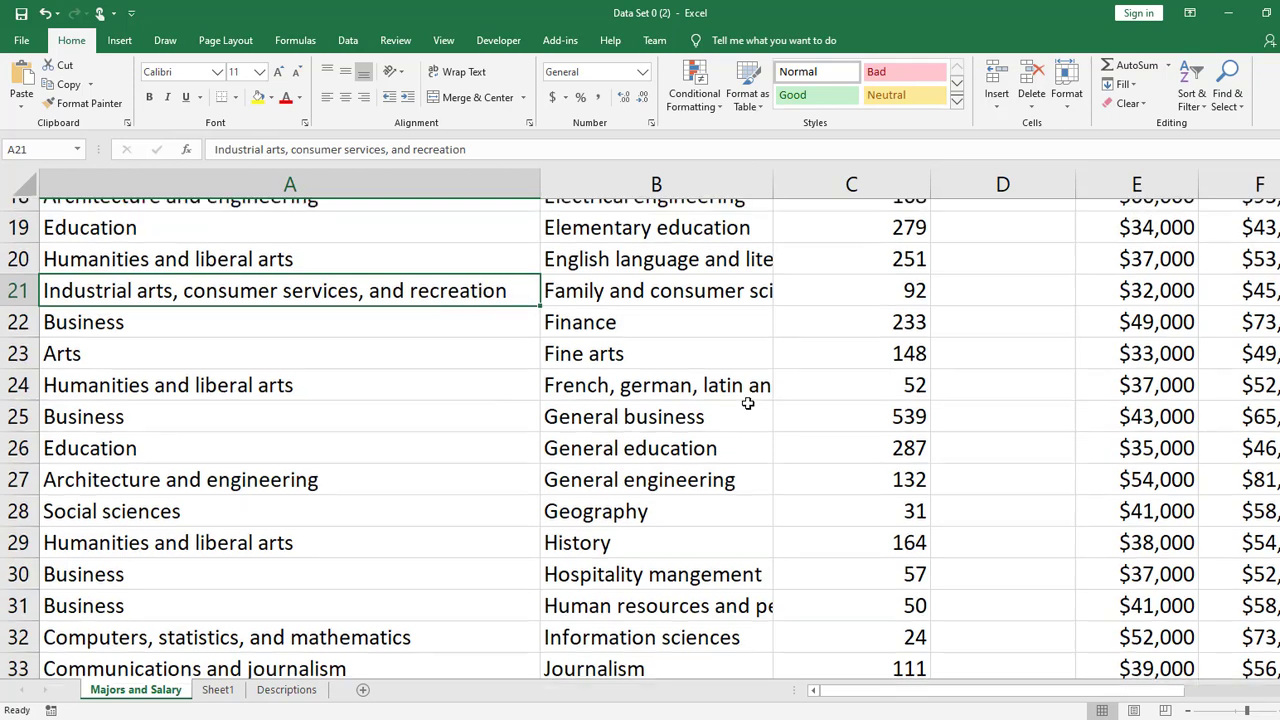
# - Clear the contents of cells D3:D6 and select cell D3
pyautogui.moveTo(1036, 283); pyautogui.dragTo(1028, 385)
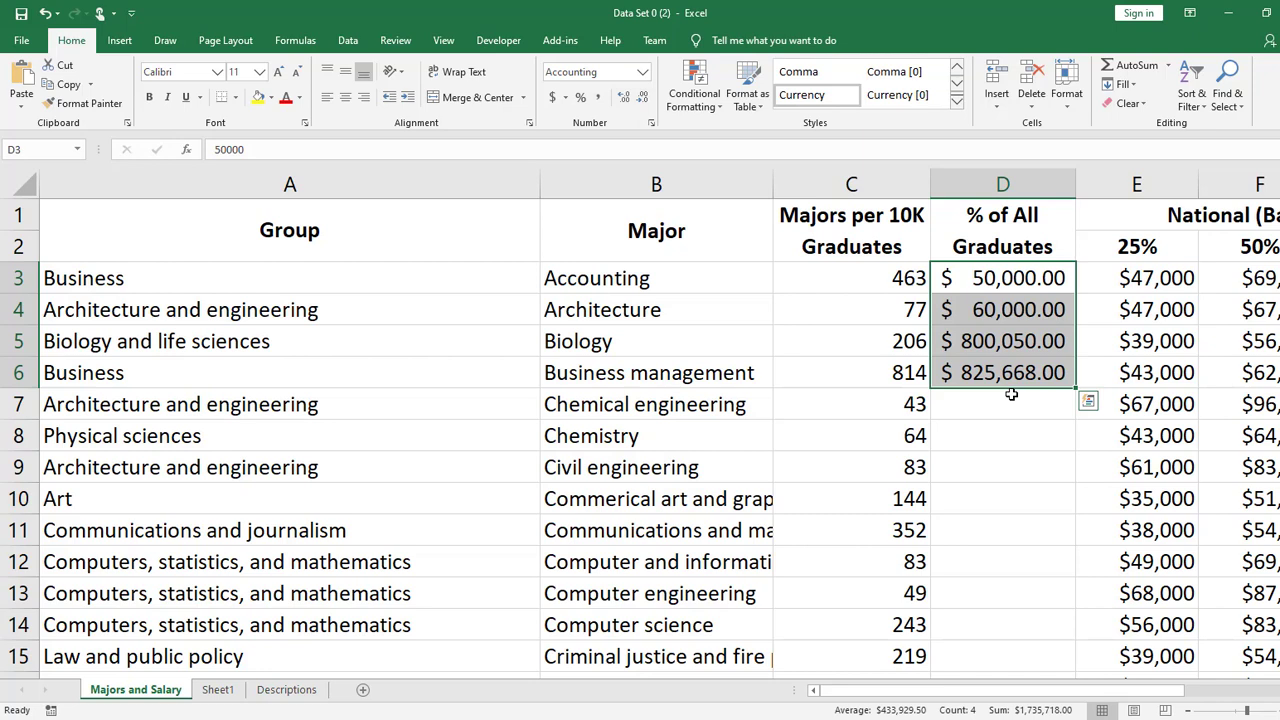
pyautogui.press('Delete')
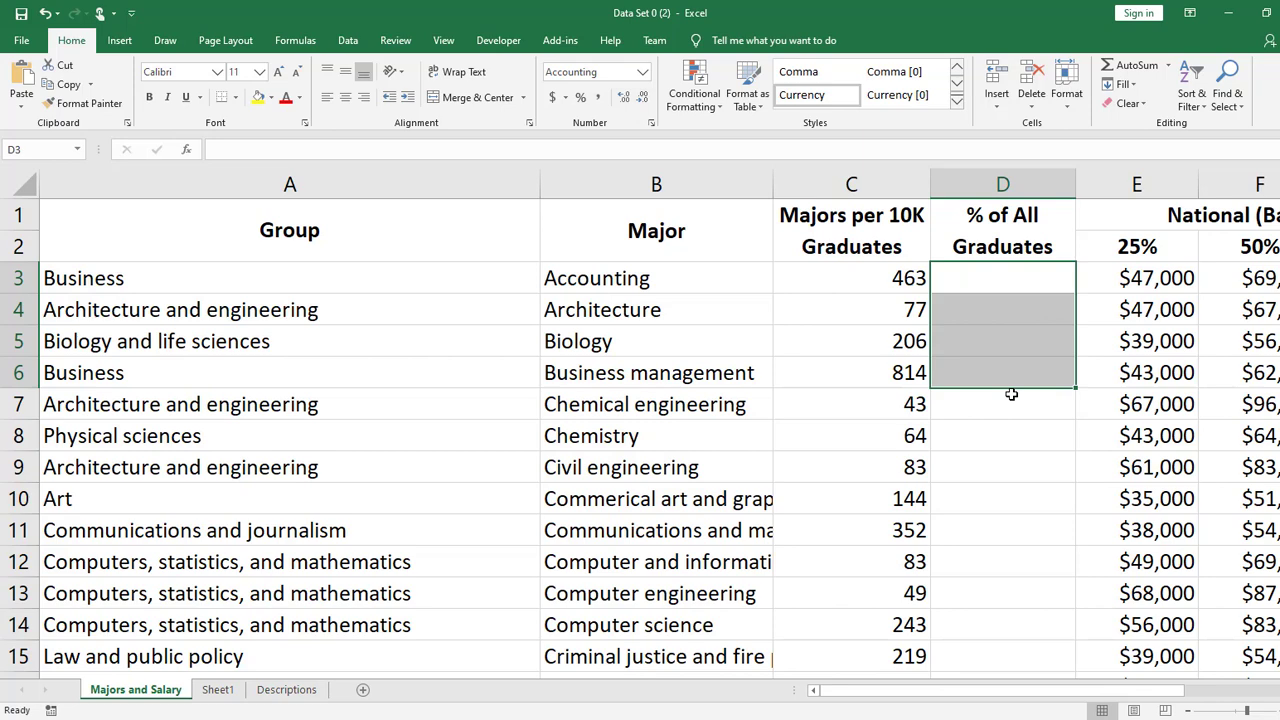
pyautogui.click(991, 279)
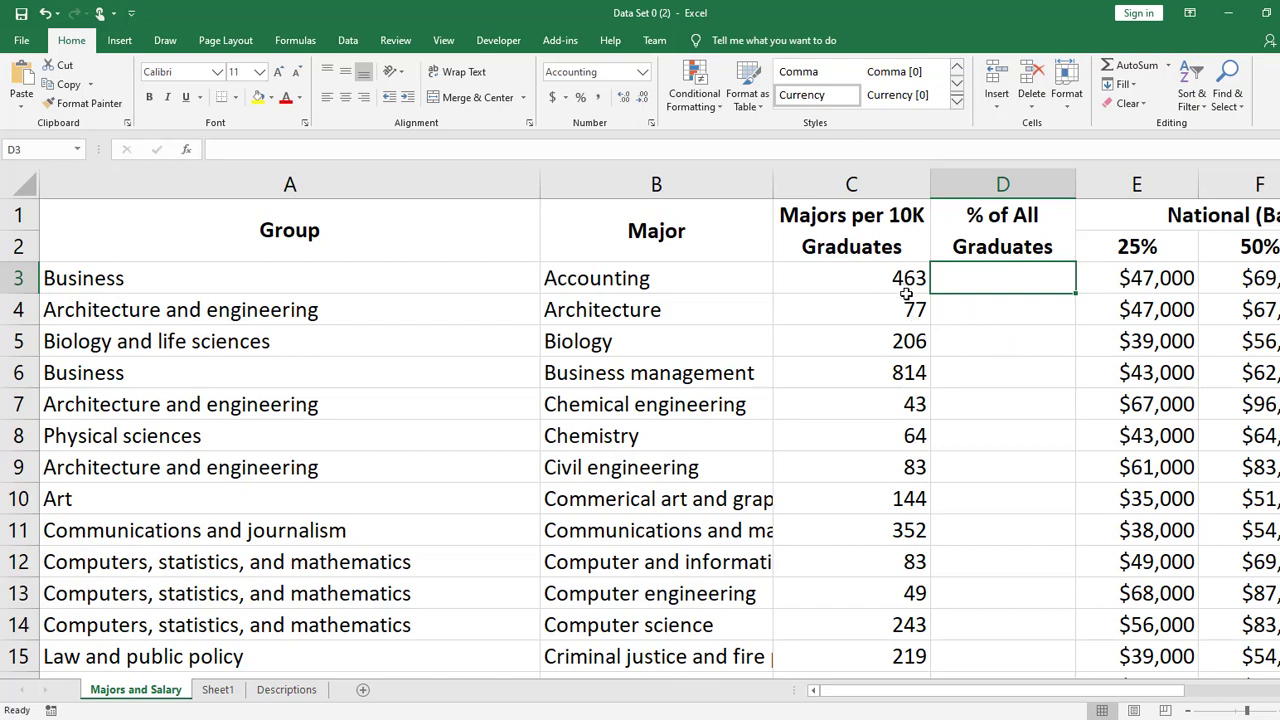
# - Review the Majors per 10K Graduates column down to the first empty cell, C52, and return to cell D3
pyautogui.scroll(-11, 948, 400)
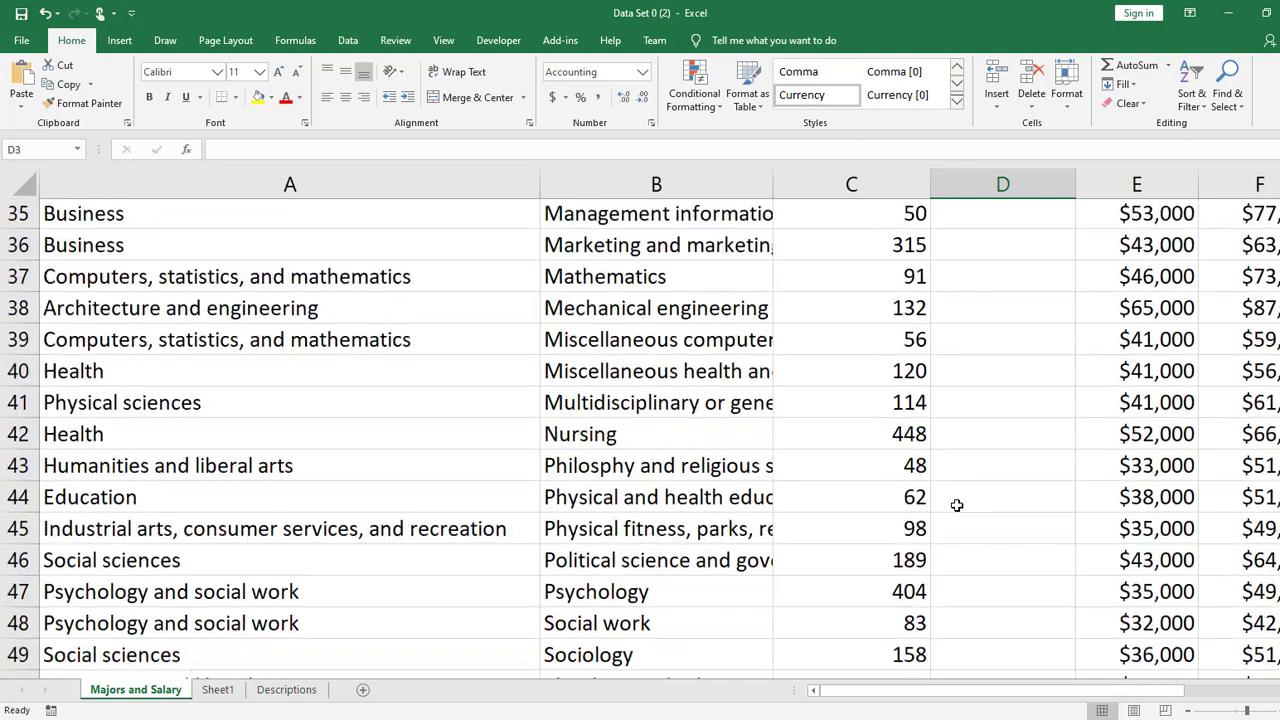
pyautogui.scroll(-6, 960, 525)
pyautogui.scroll(4, 914, 380)
pyautogui.click(894, 585)
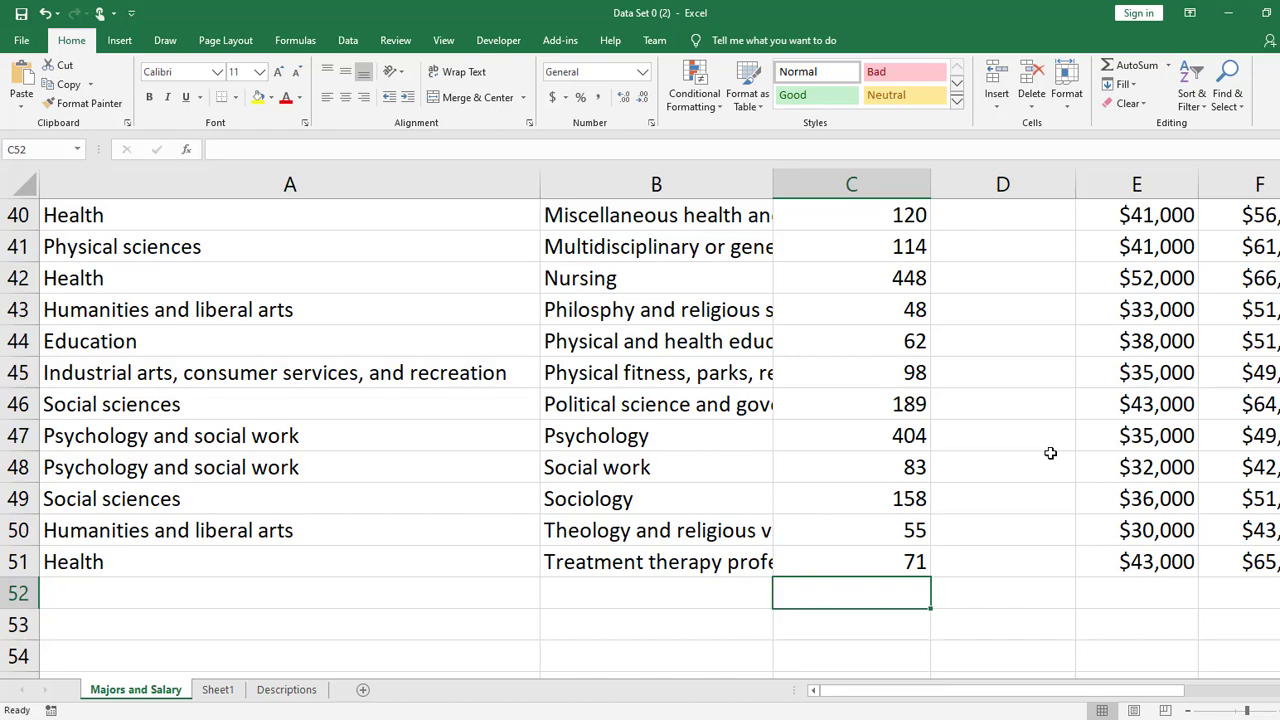
pyautogui.scroll(13, 1051, 423)
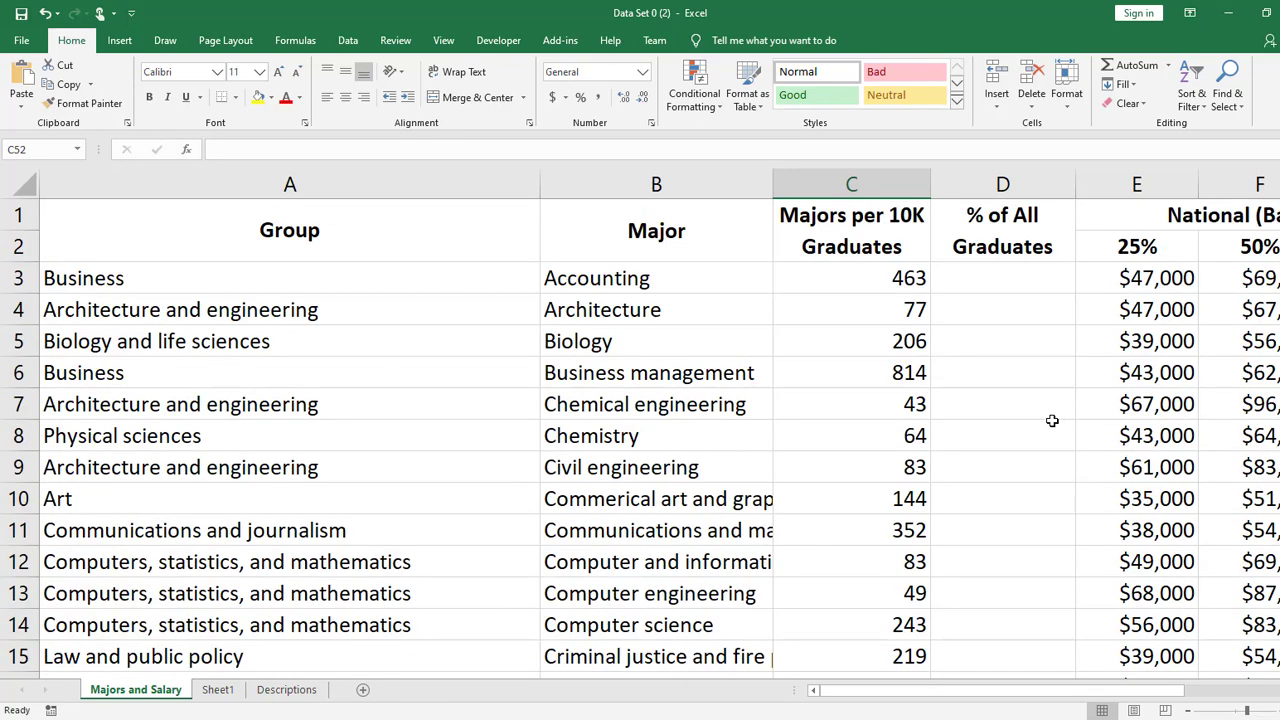
pyautogui.click(1025, 285)
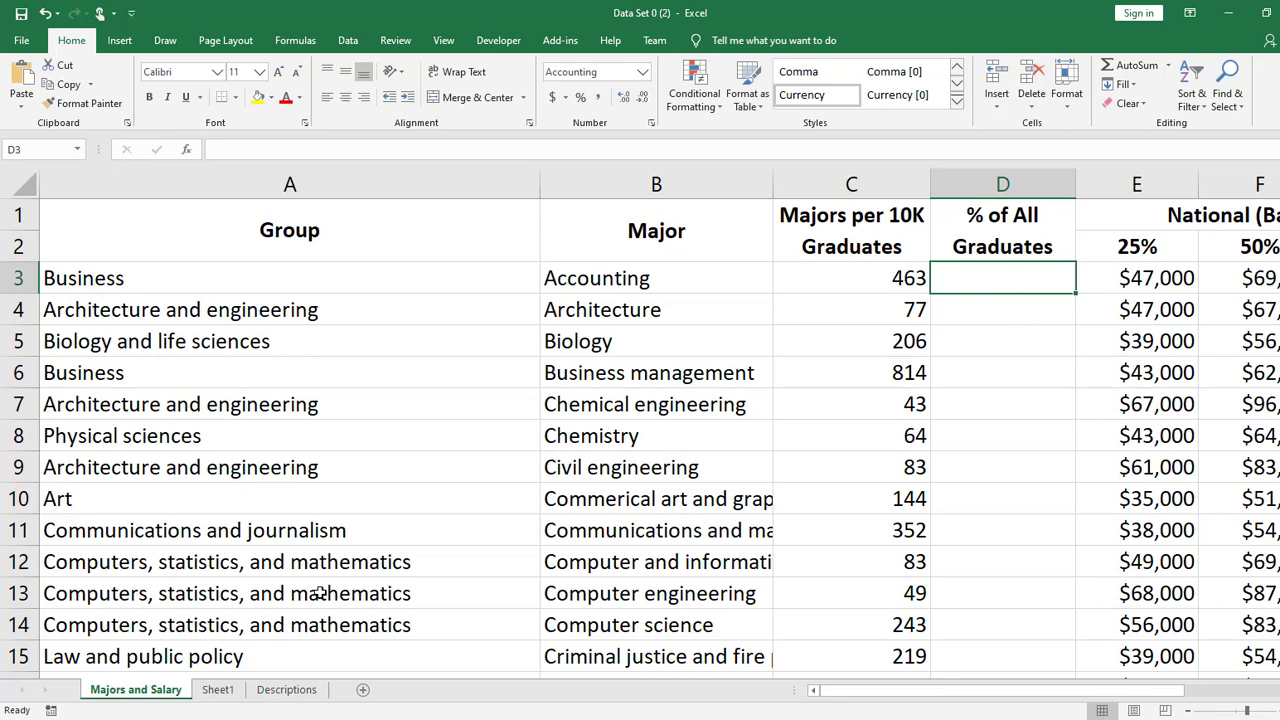
# - Read the column definitions on the Descriptions sheet, highlighting row 4, and return to the Majors and Salary sheet
pyautogui.click(282, 692)
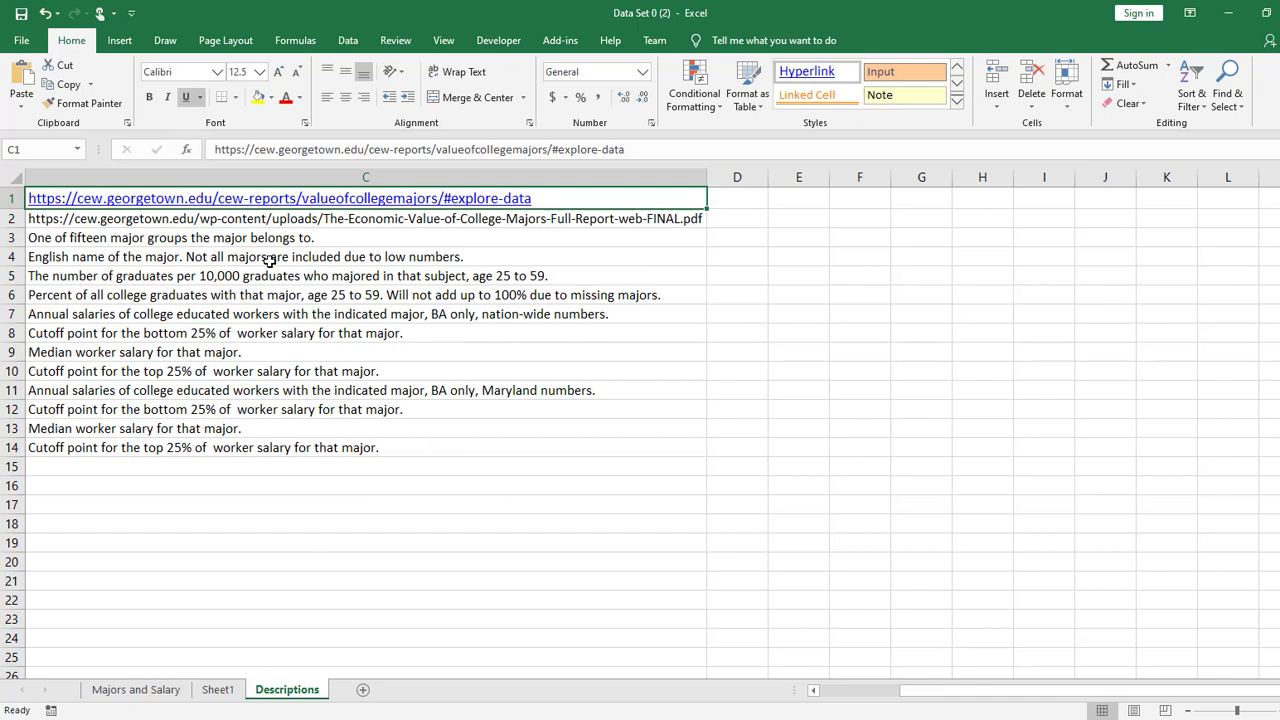
pyautogui.click(12, 256)
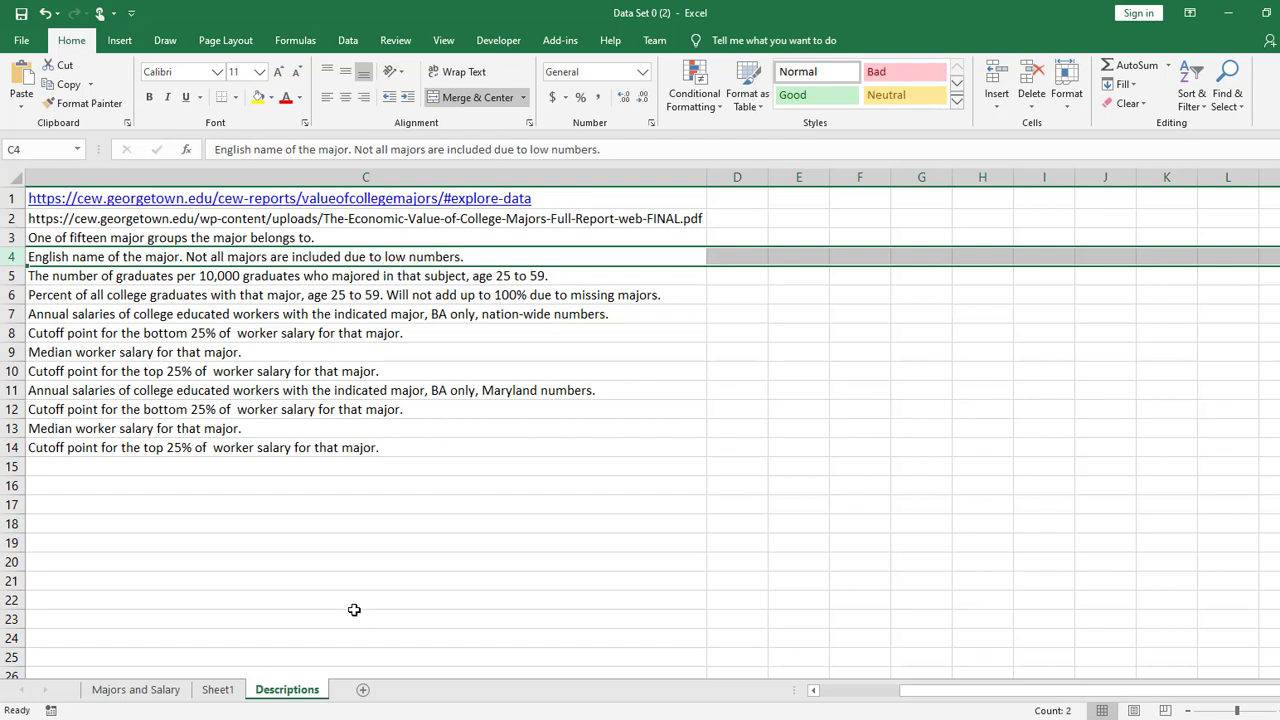
pyautogui.click(135, 689)
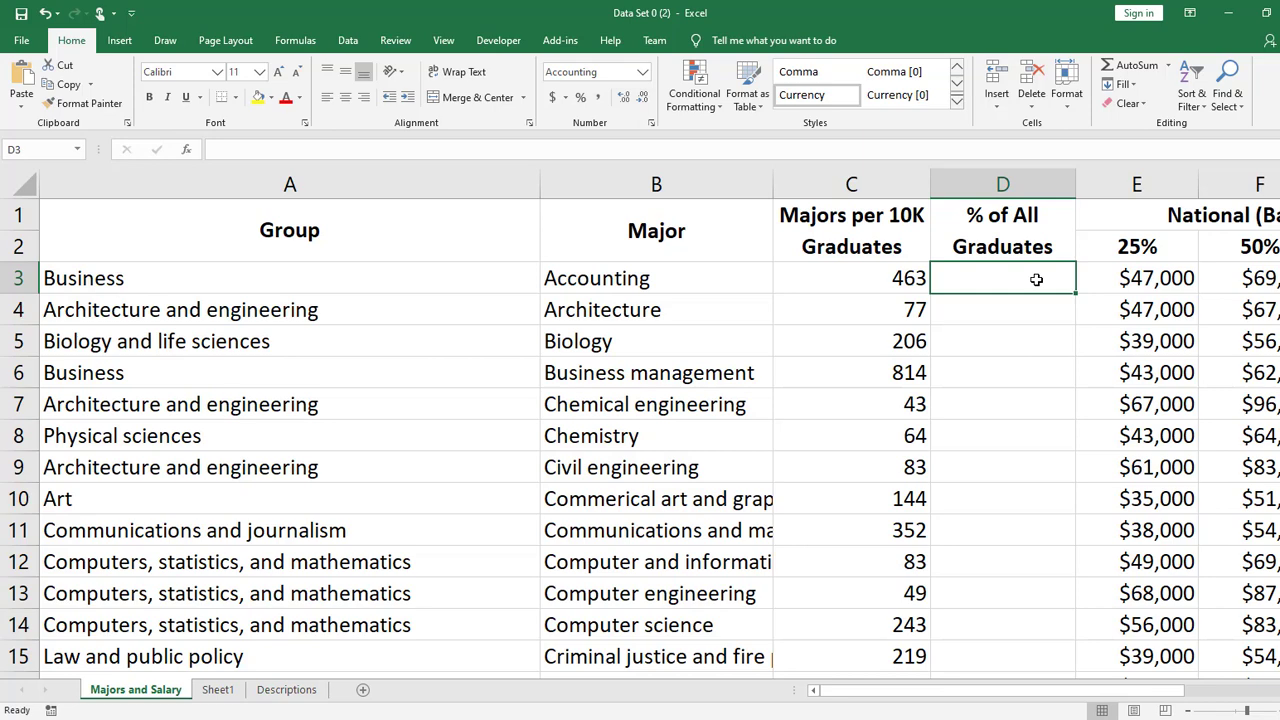
# - Try entering 463/10000 without an equals sign in cell D3, check the stored value, and clear the cell
pyautogui.write('463/')
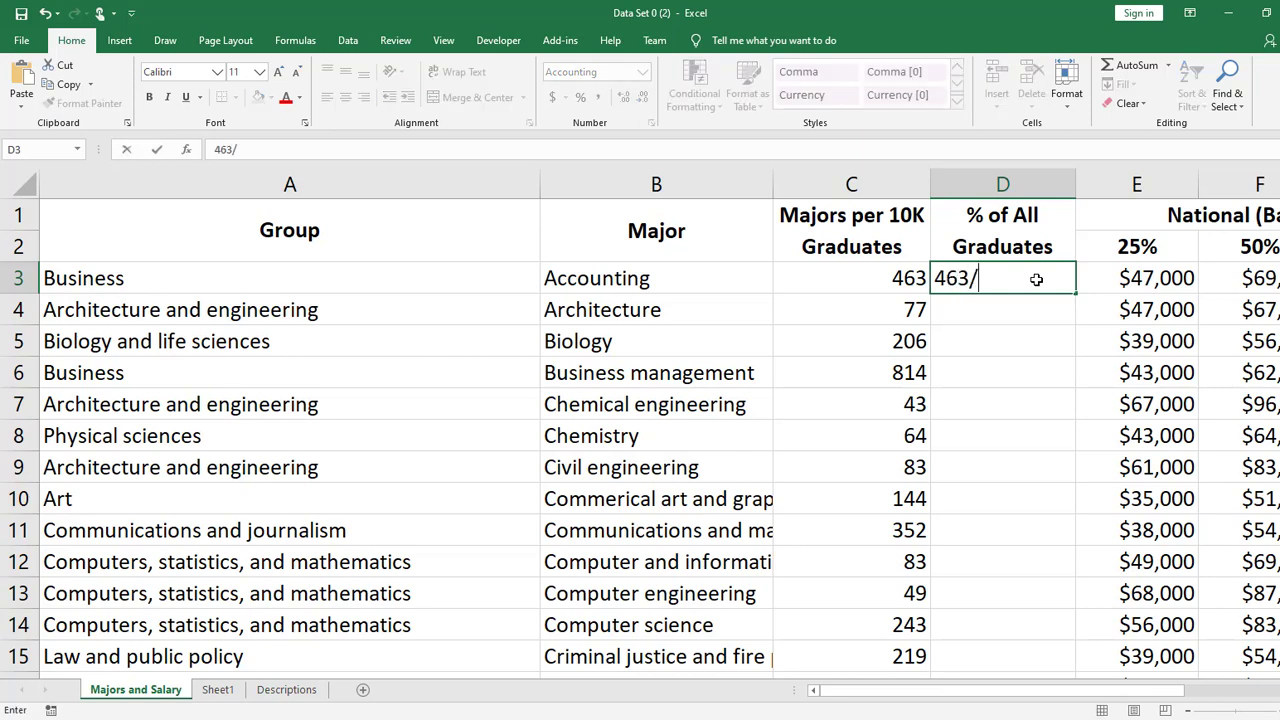
pyautogui.write('10000')
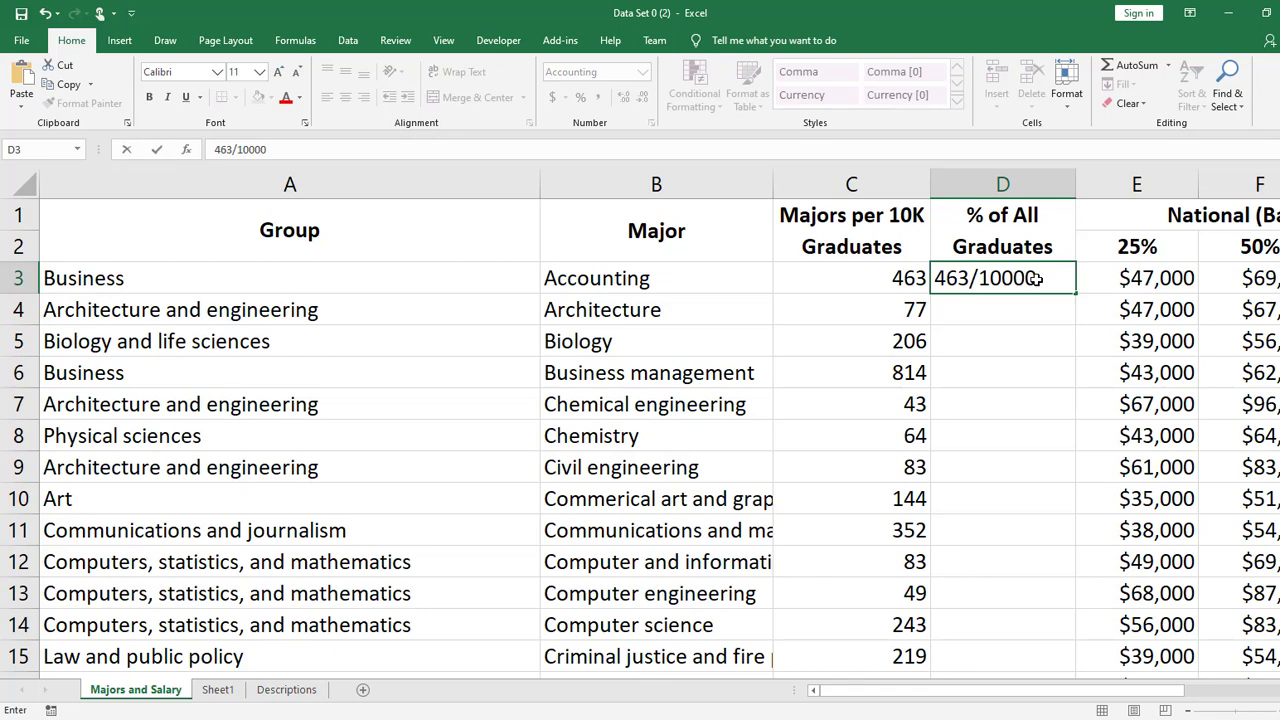
pyautogui.press('Return')
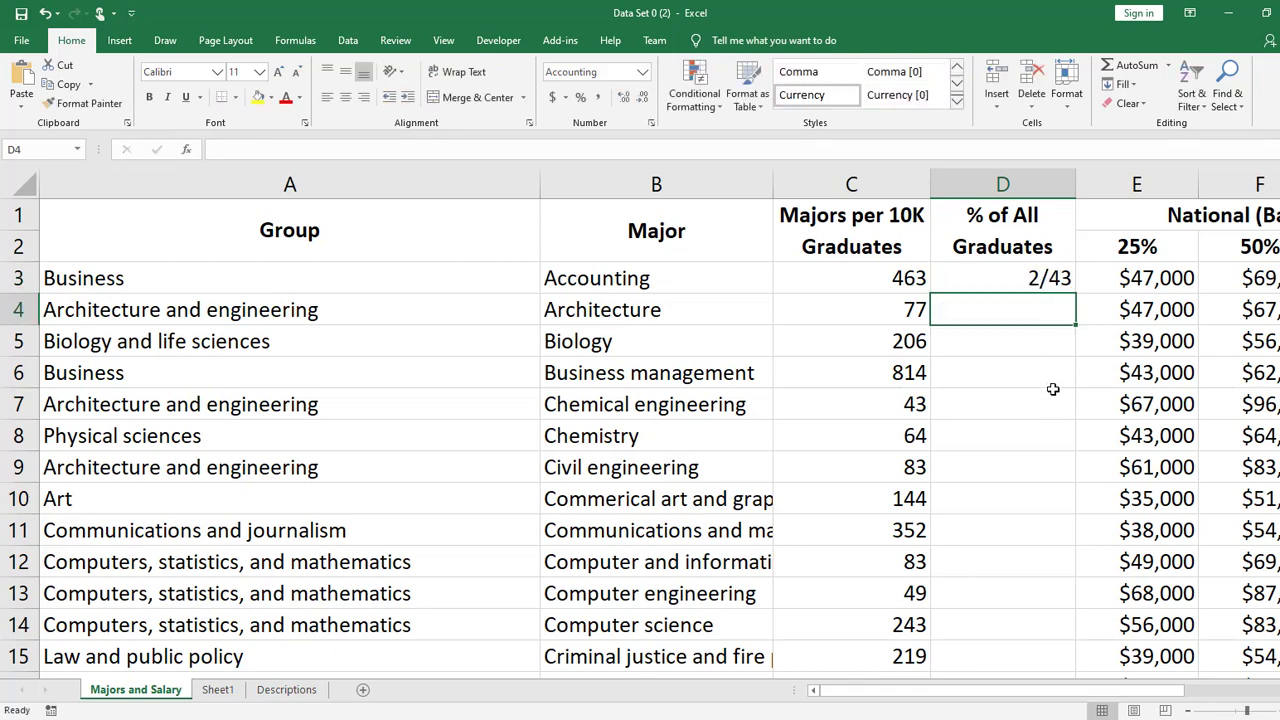
pyautogui.click(1029, 274)
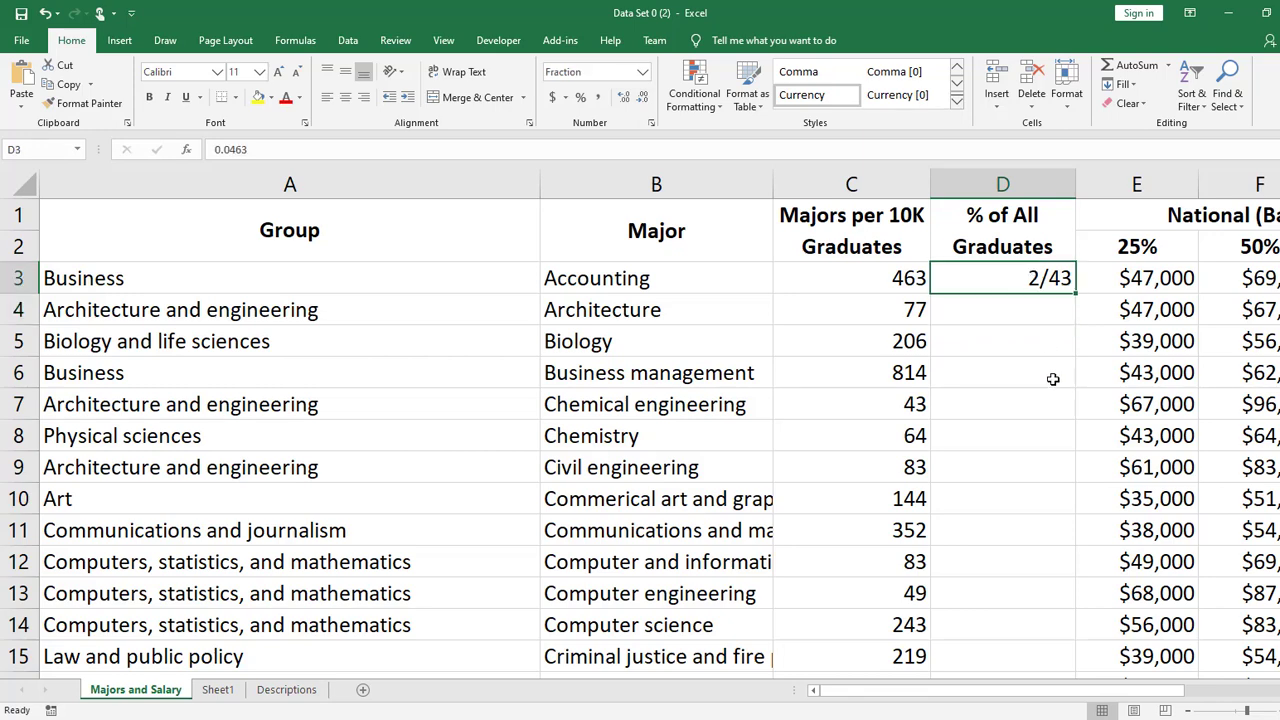
pyautogui.press('Delete')
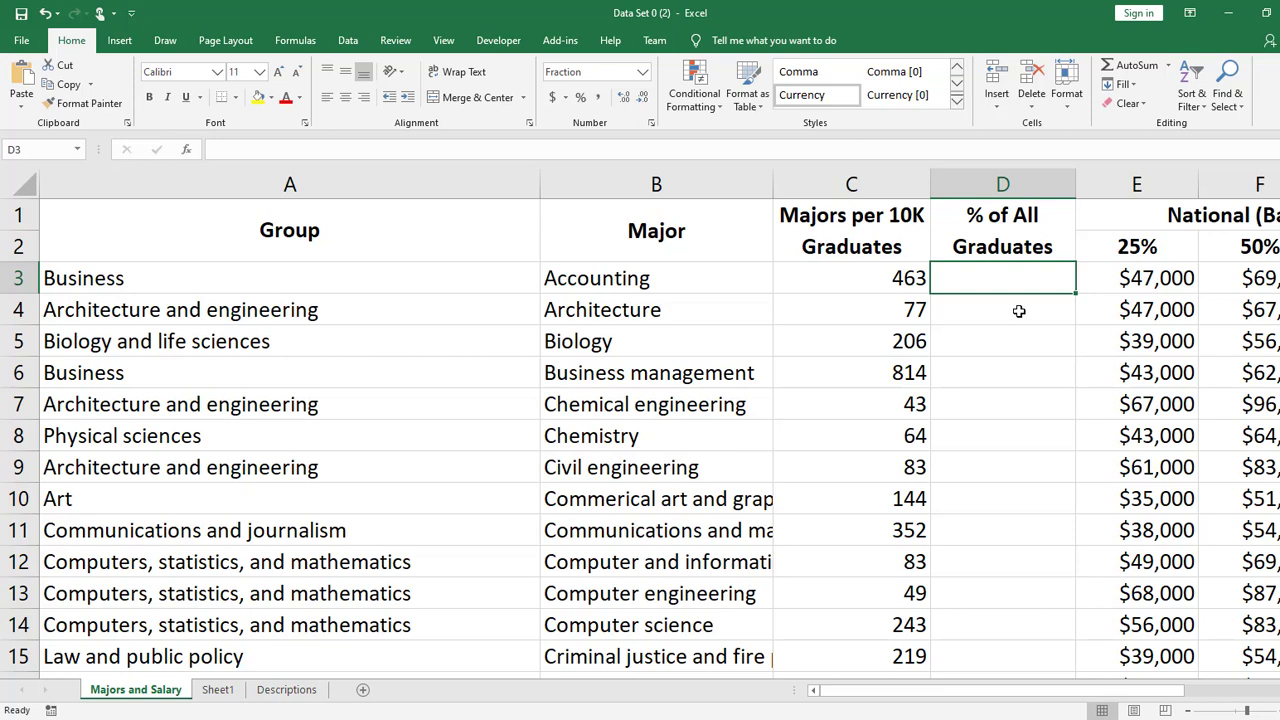
# - Repeat the 463/10000 entry in cell D3 without an equals sign, inspect it, and clear the cell again
pyautogui.write('=')
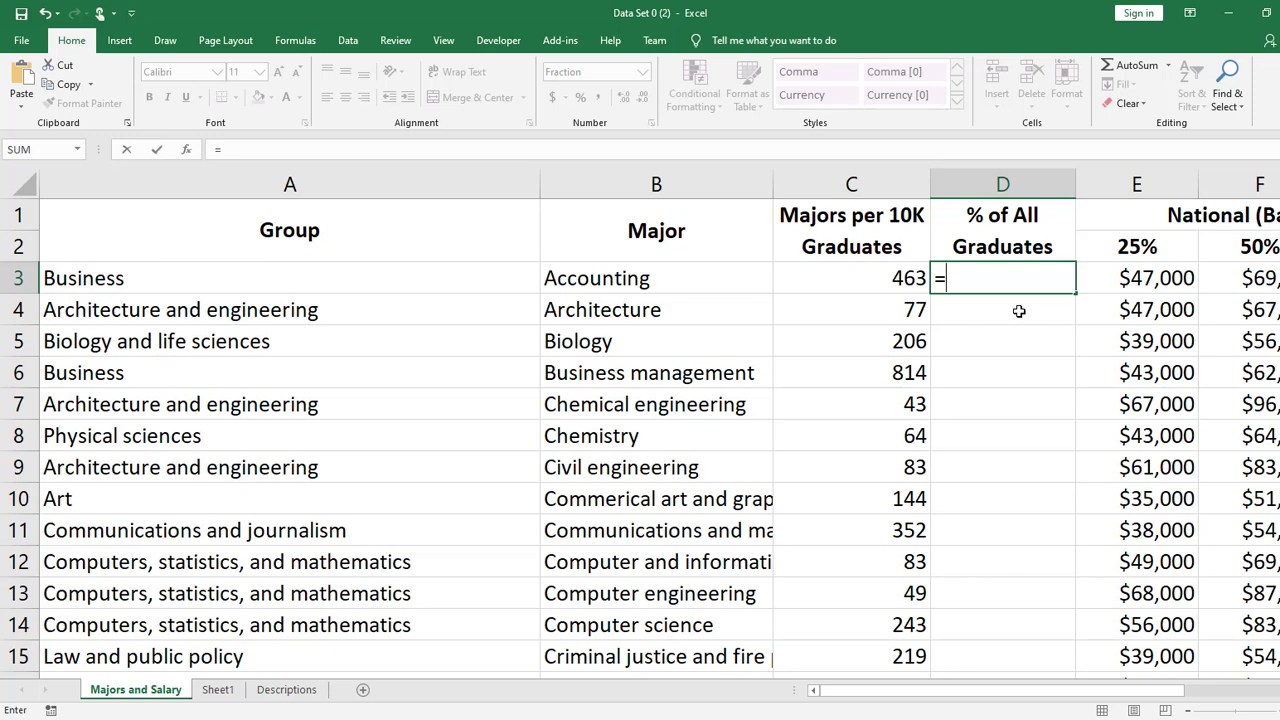
pyautogui.press('BackSpace')
pyautogui.write('463/1')
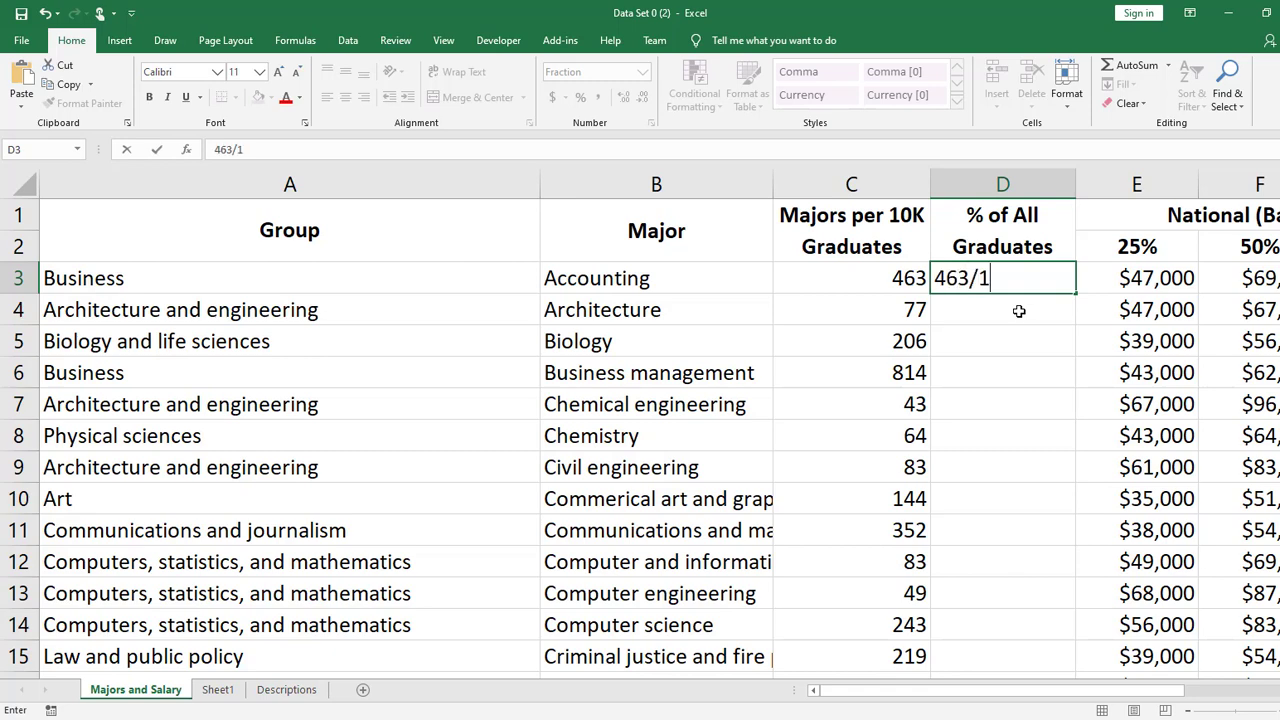
pyautogui.write('0000')
pyautogui.press('Return')
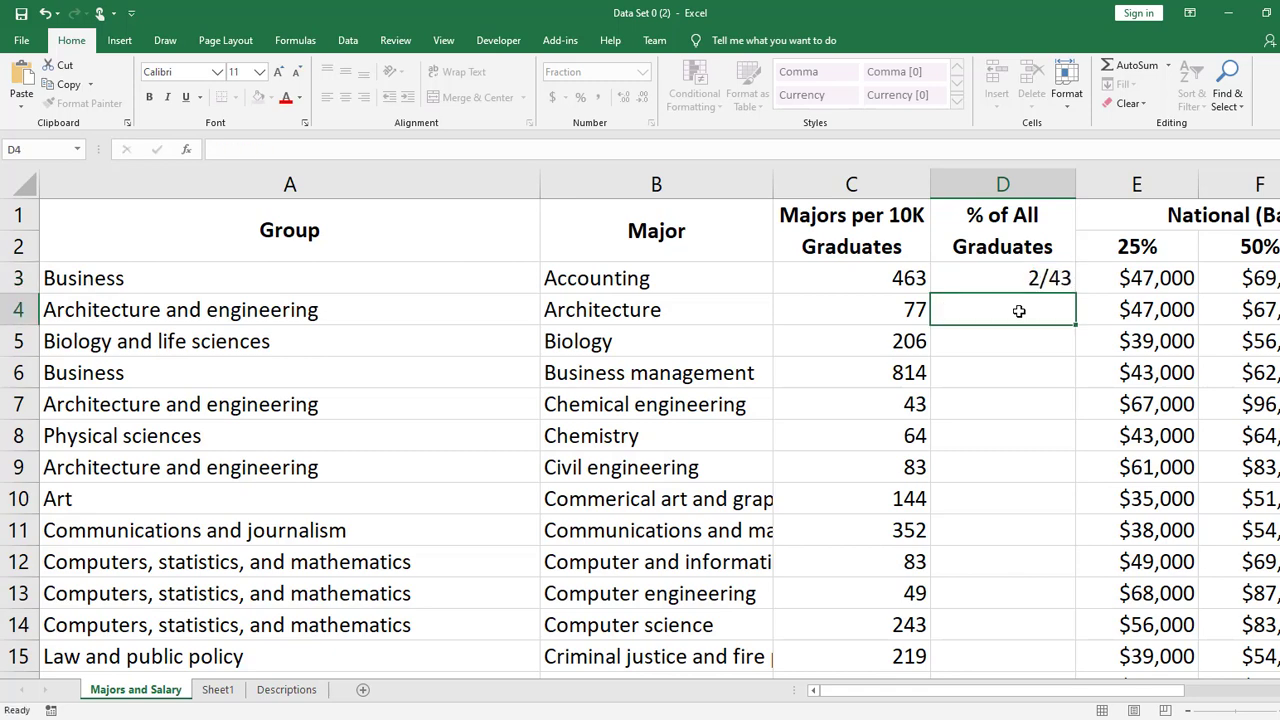
pyautogui.click(1024, 286)
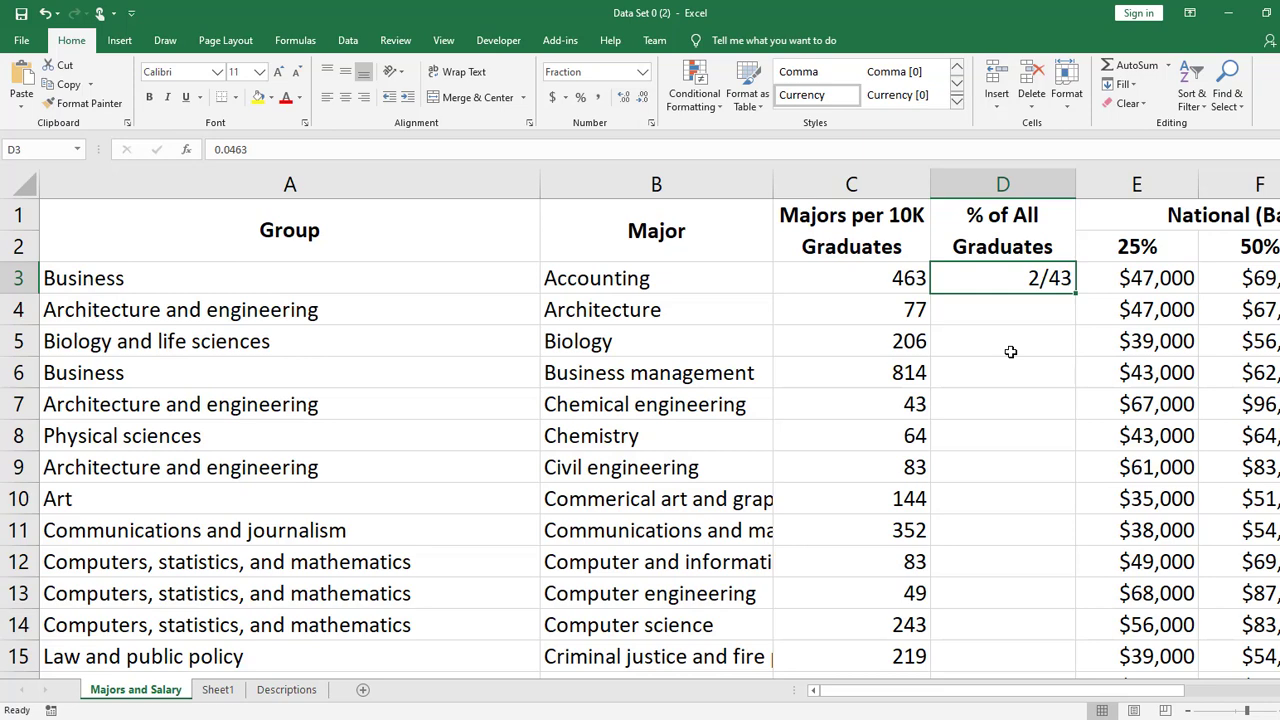
pyautogui.press('Delete')
# - Write the formula =463/10000 in cell D3, starting with an equals sign
pyautogui.write('=')
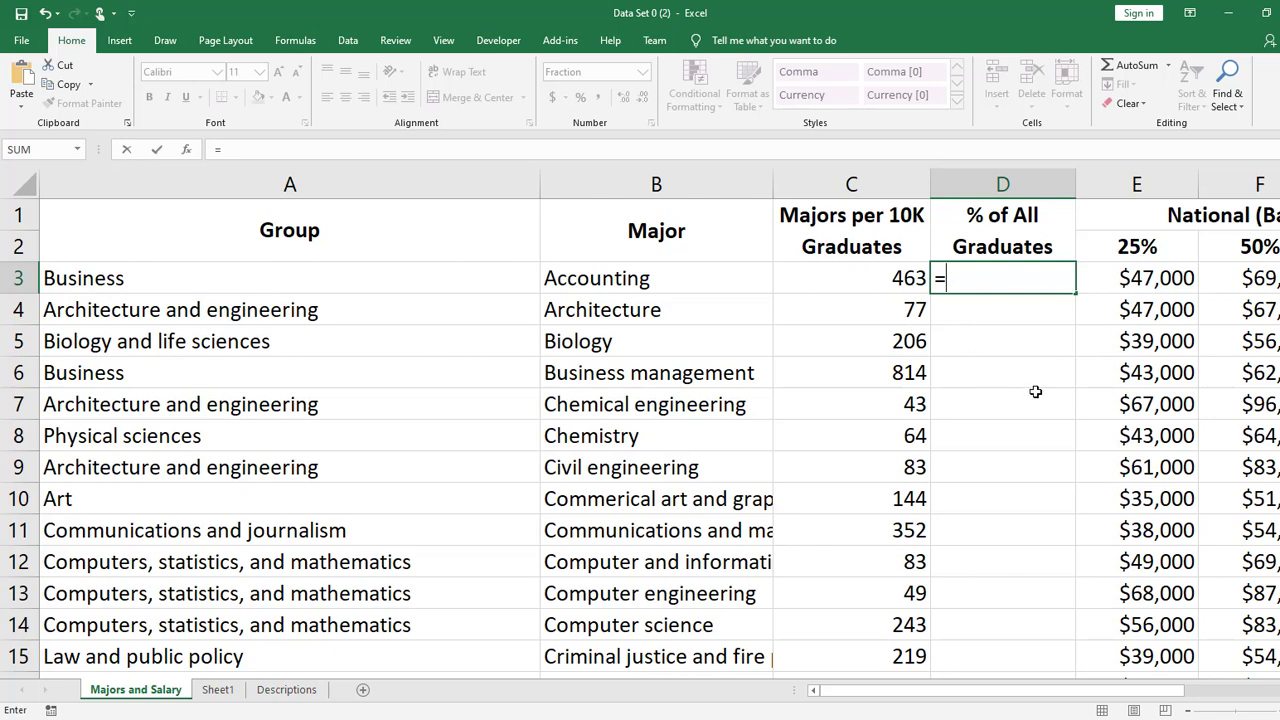
pyautogui.write('463/')
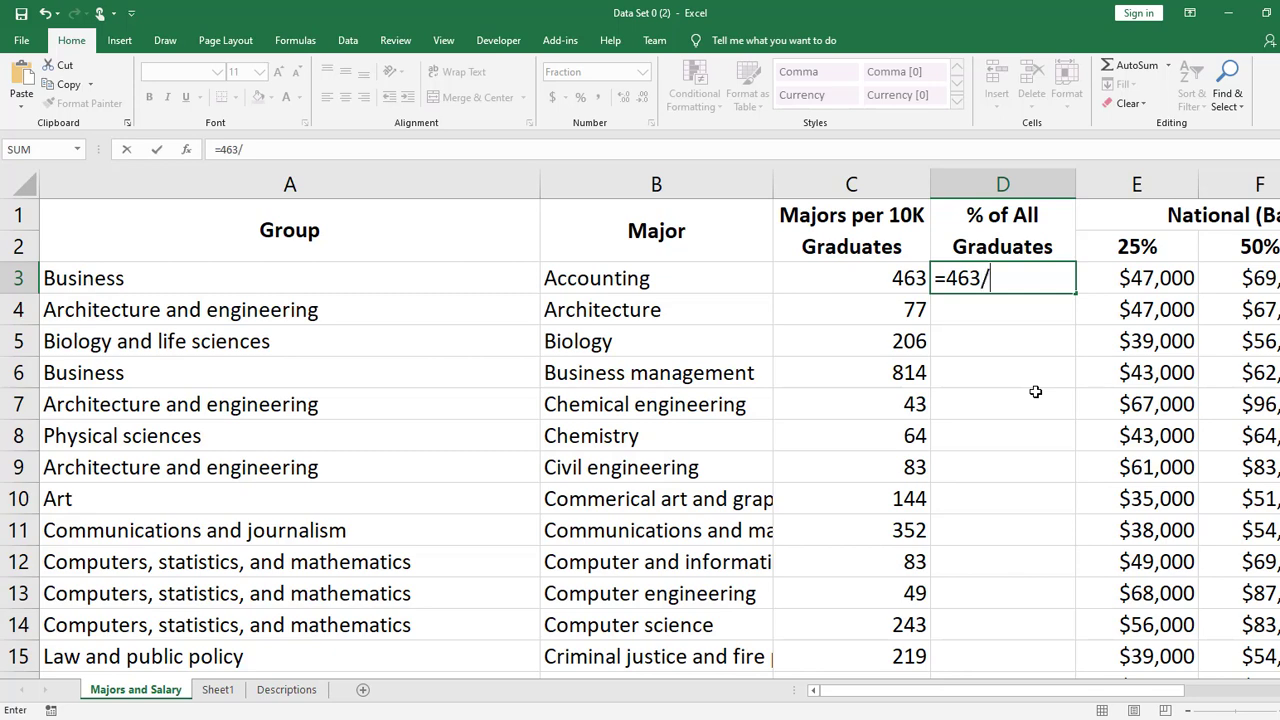
pyautogui.write('10000')
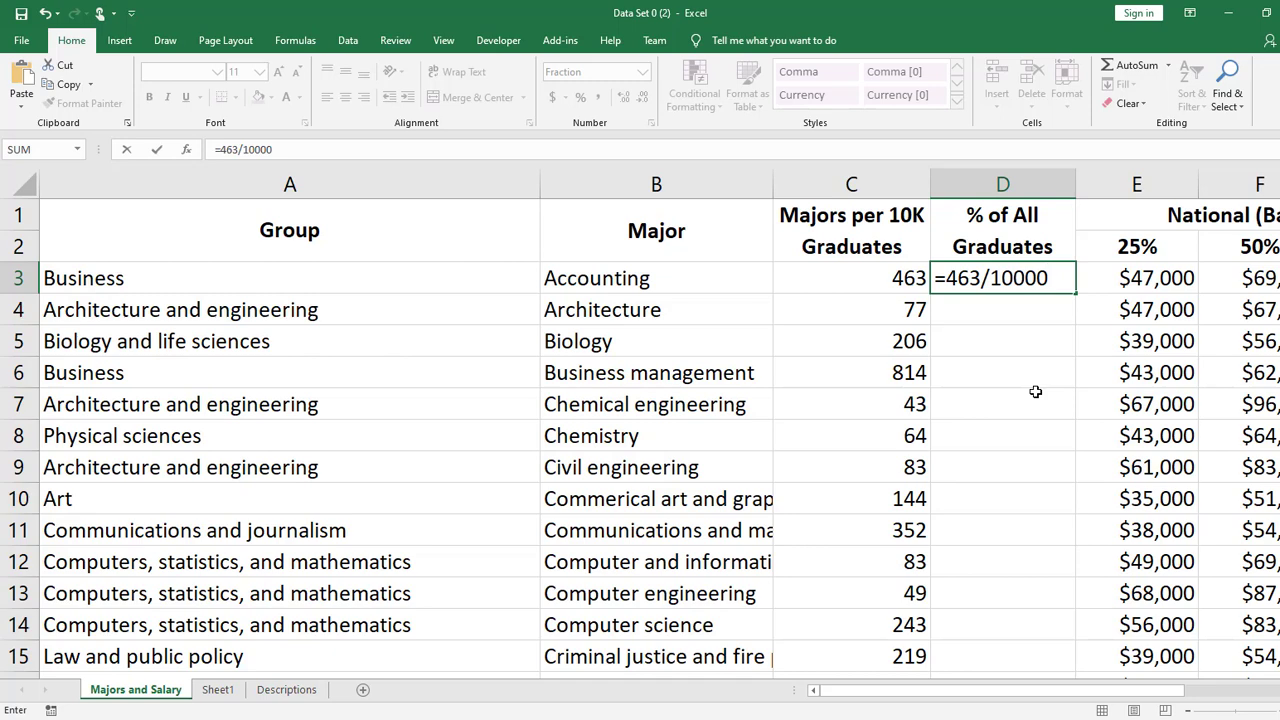
# - Replace the number 463 in the D3 formula with a reference to cell C3
pyautogui.click(977, 277)
pyautogui.press('BackSpace')
pyautogui.press('BackSpace')
pyautogui.press('BackSpace')
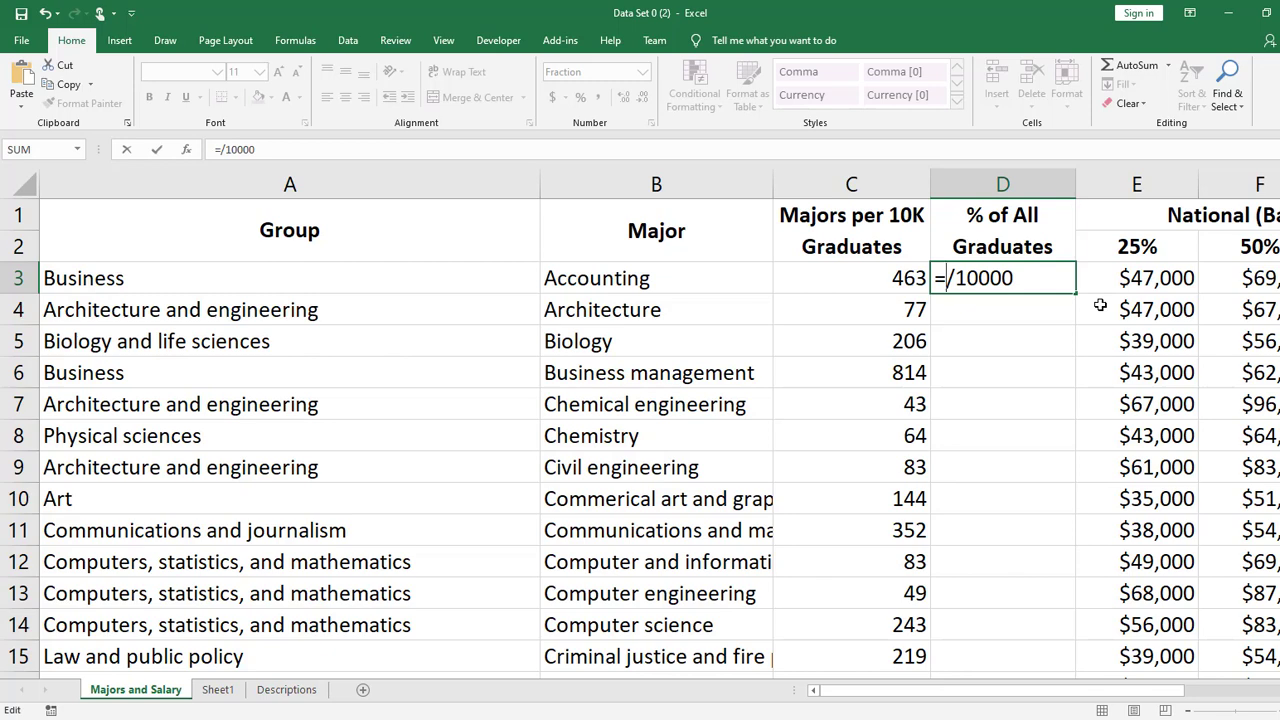
pyautogui.click(836, 283)
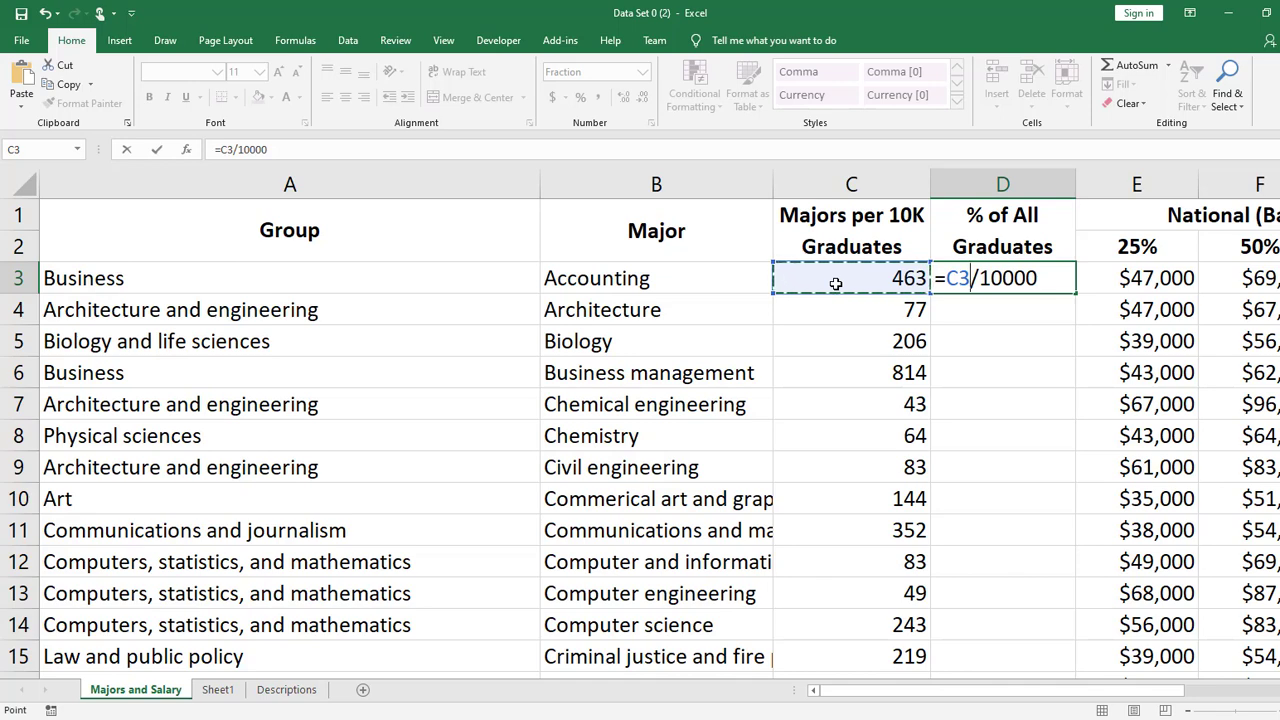
# - Try pointing the D3 formula at other cells such as A6, return the reference to C3, and confirm =C3/10000
pyautogui.click(814, 380)
pyautogui.click(586, 370)
pyautogui.click(586, 278)
pyautogui.click(510, 373)
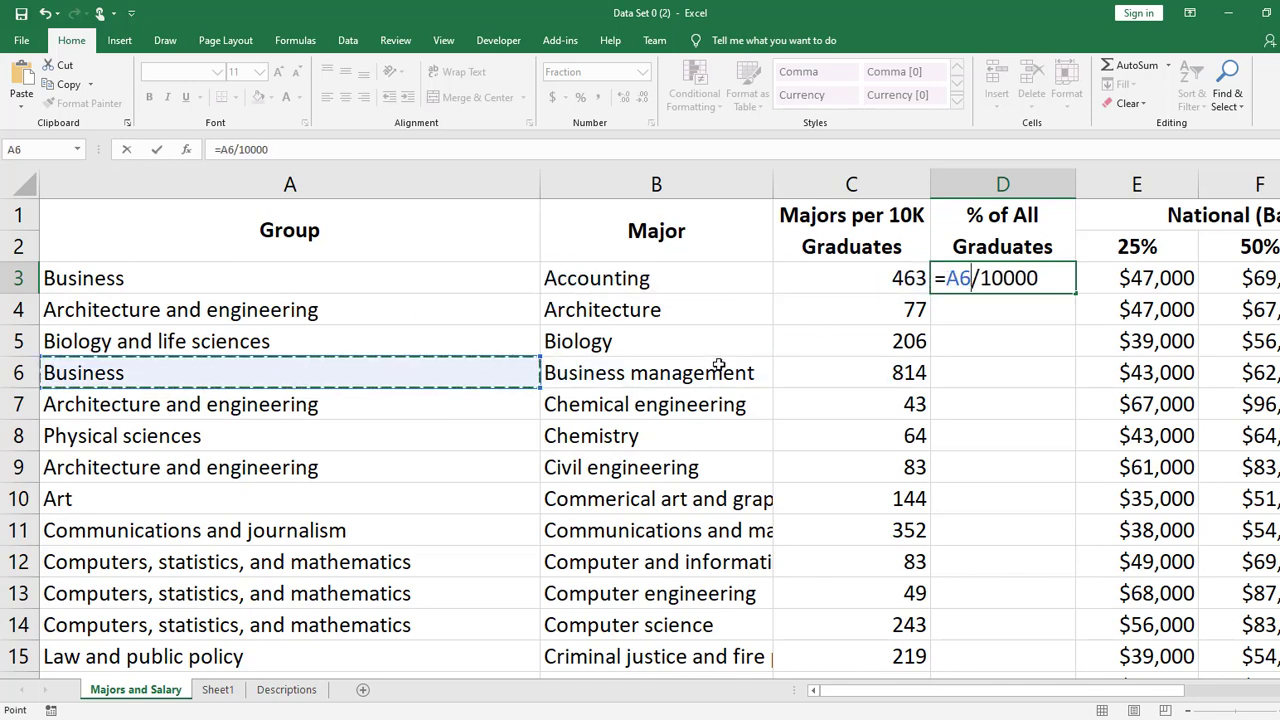
pyautogui.click(717, 371)
pyautogui.click(857, 425)
pyautogui.click(894, 278)
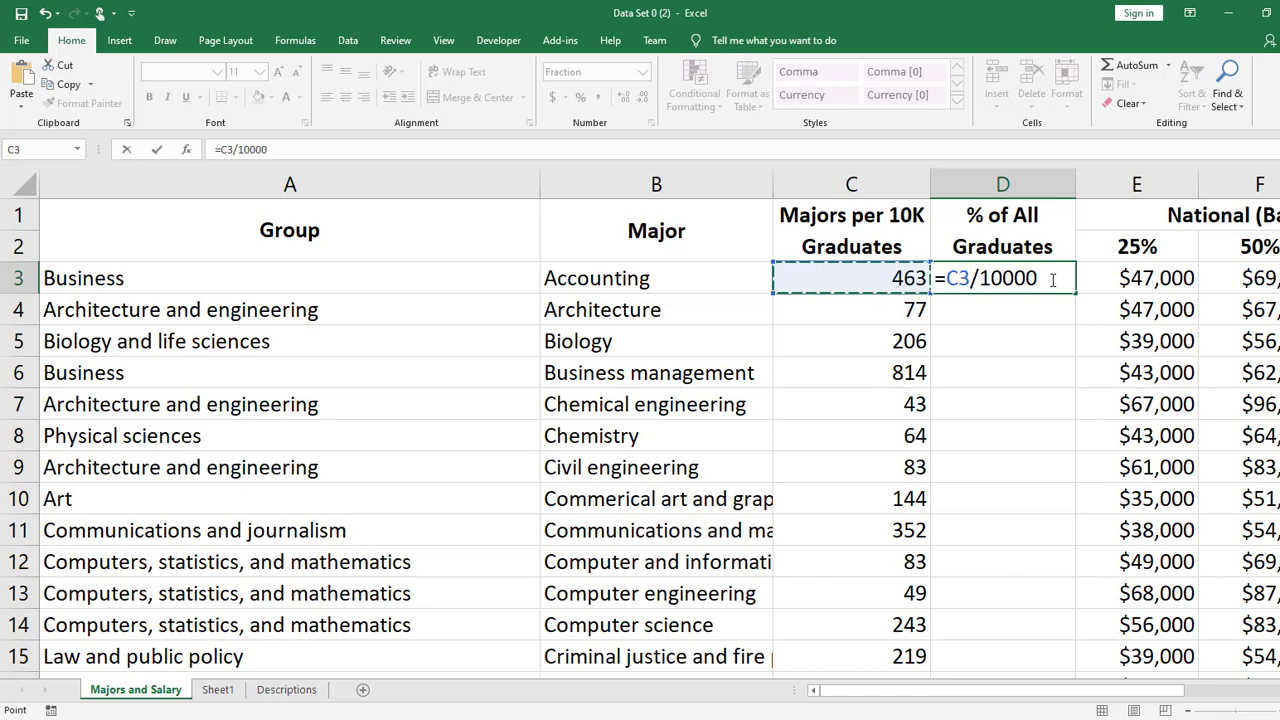
pyautogui.hotkey('ctrl', 'Return')
pyautogui.press('Return')
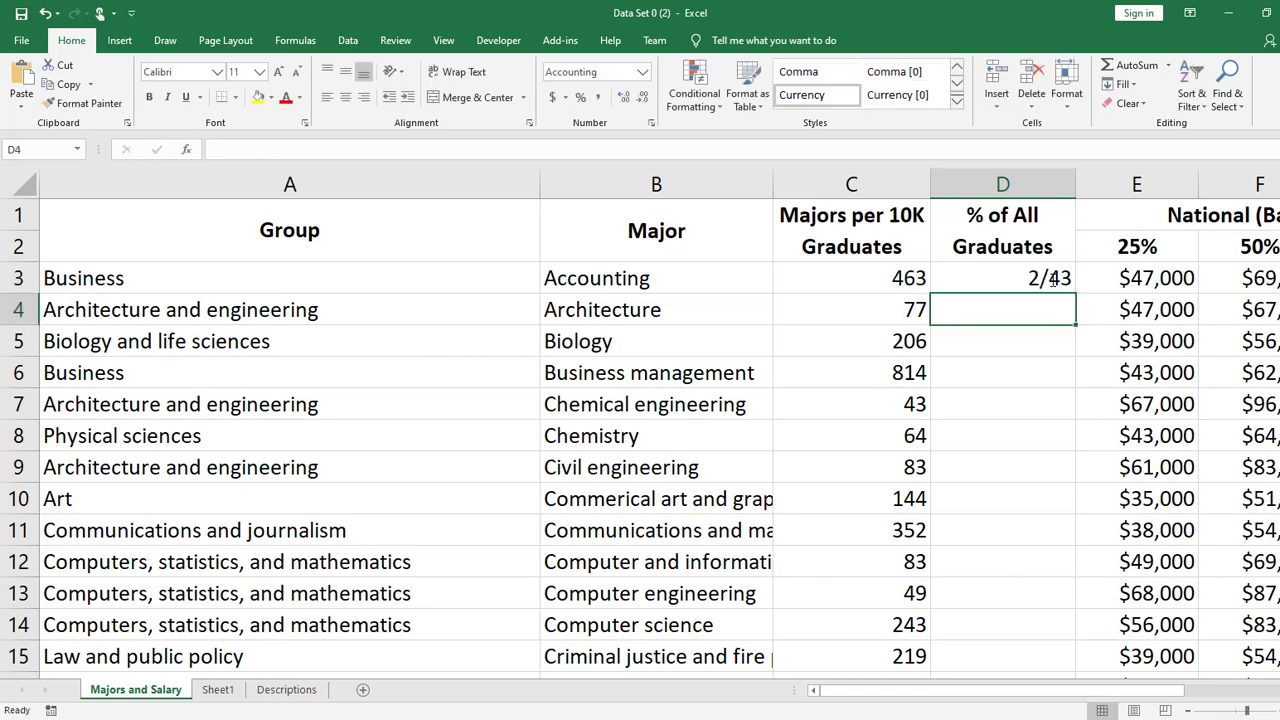
# - Format cell D3 as a percentage with two decimal places
pyautogui.click(1053, 280)
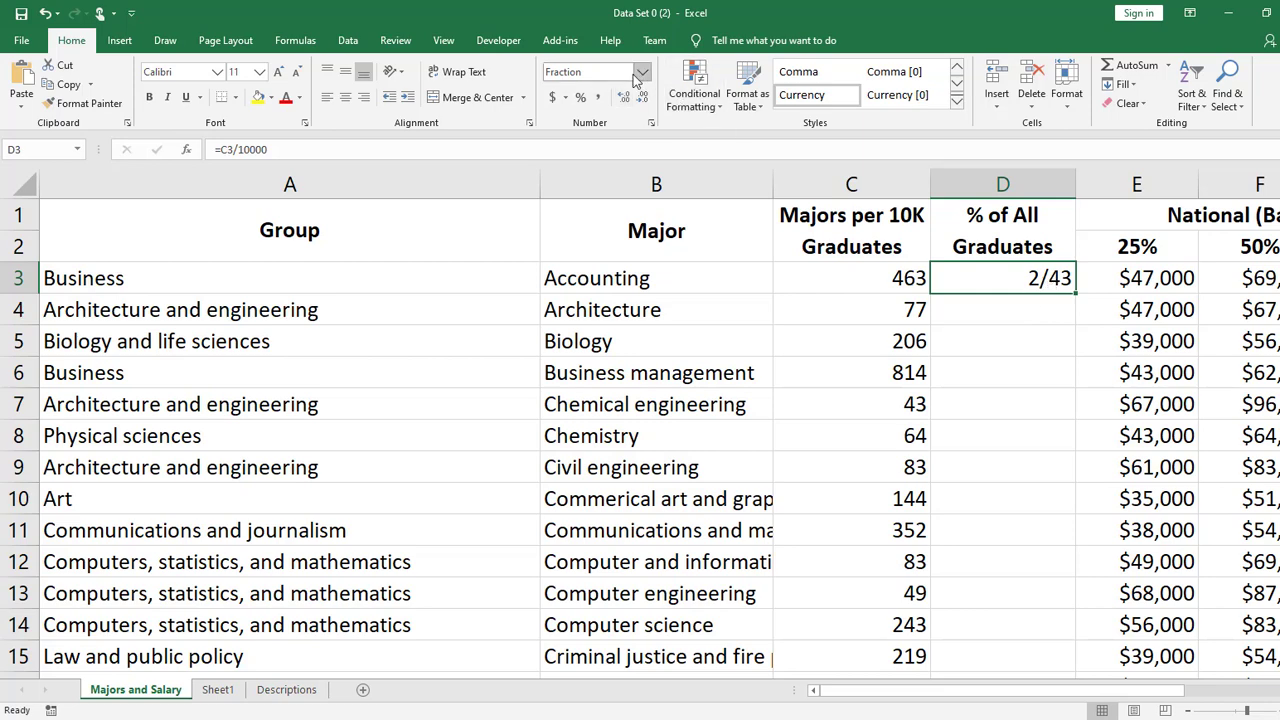
pyautogui.click(580, 100)
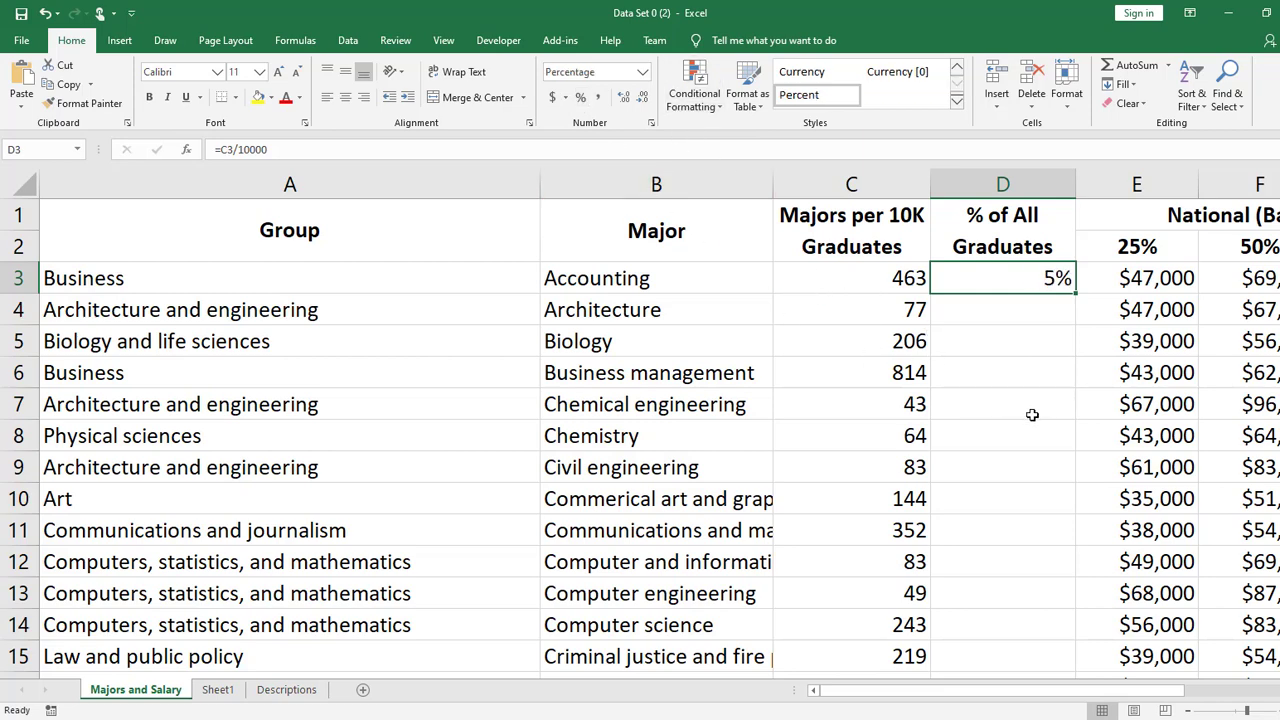
pyautogui.click(624, 99)
pyautogui.click(627, 104)
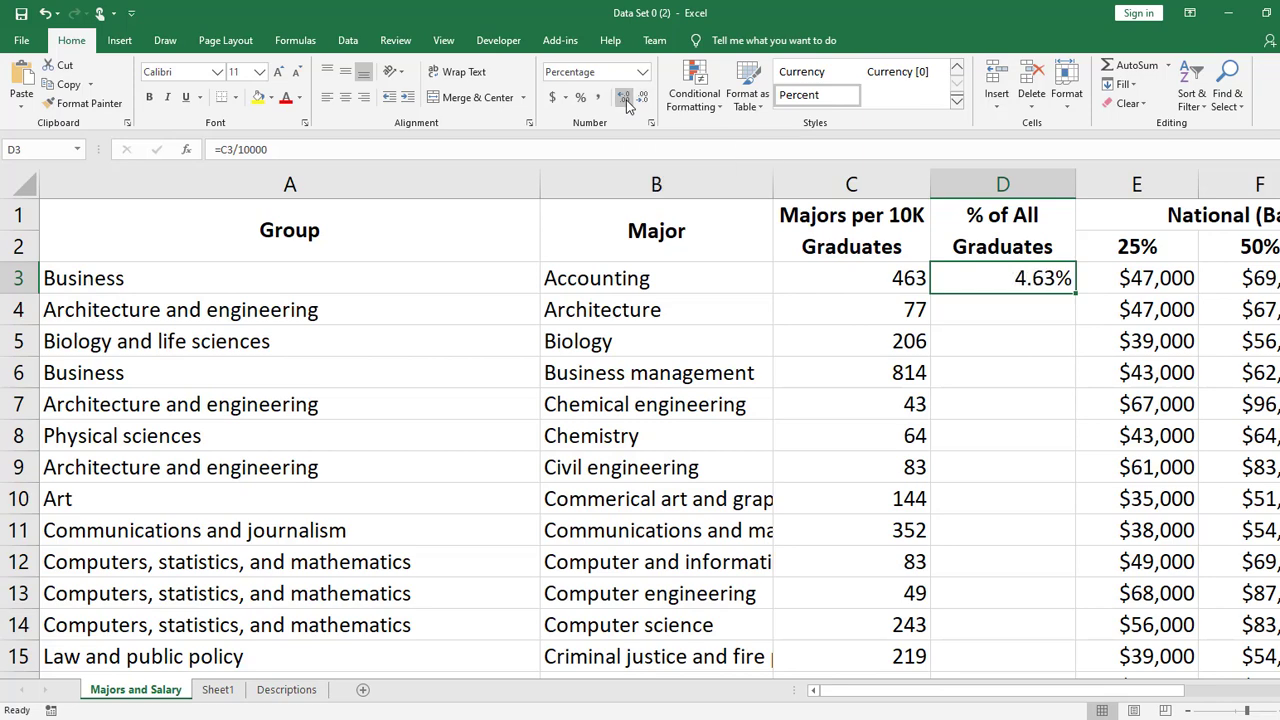
# - Extend the percentage in cell D3 to five decimal places, and reduce it back to two
pyautogui.click(1018, 314)
pyautogui.click(1021, 268)
pyautogui.click(1020, 315)
pyautogui.click(1058, 278)
pyautogui.click(623, 99)
pyautogui.click(623, 99)
pyautogui.click(623, 99)
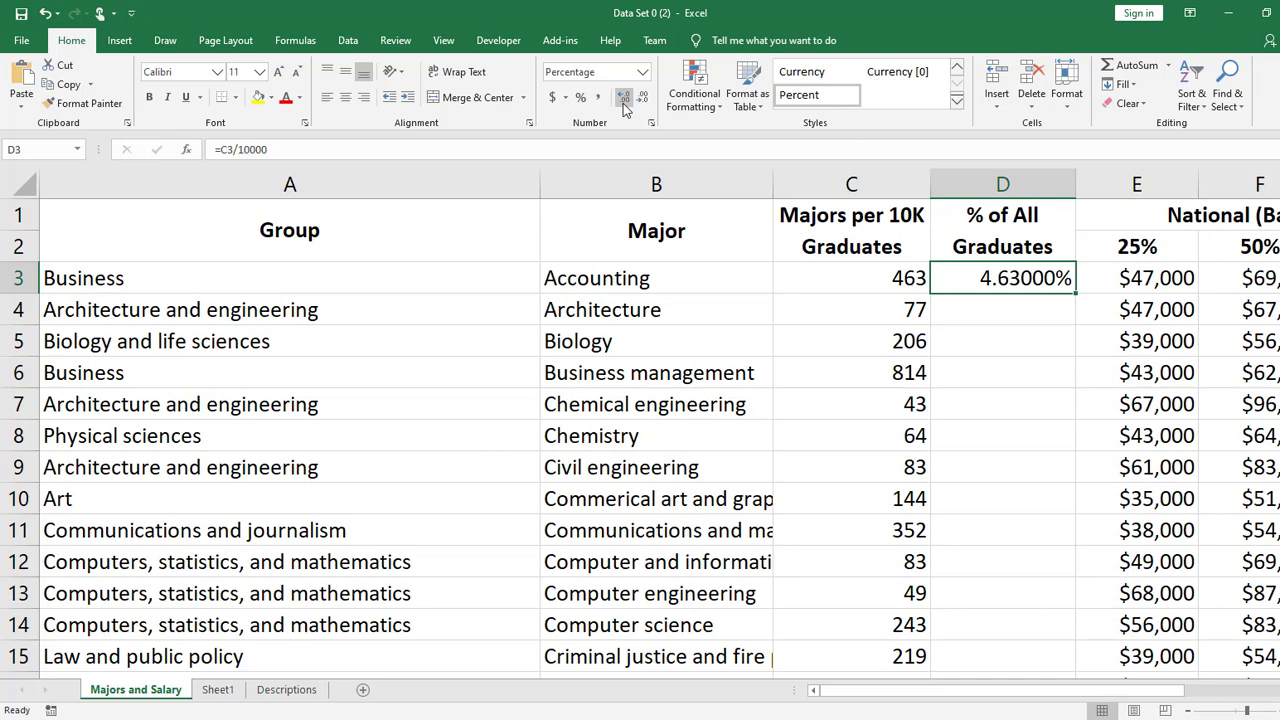
pyautogui.click(643, 98)
pyautogui.click(643, 98)
pyautogui.click(643, 98)
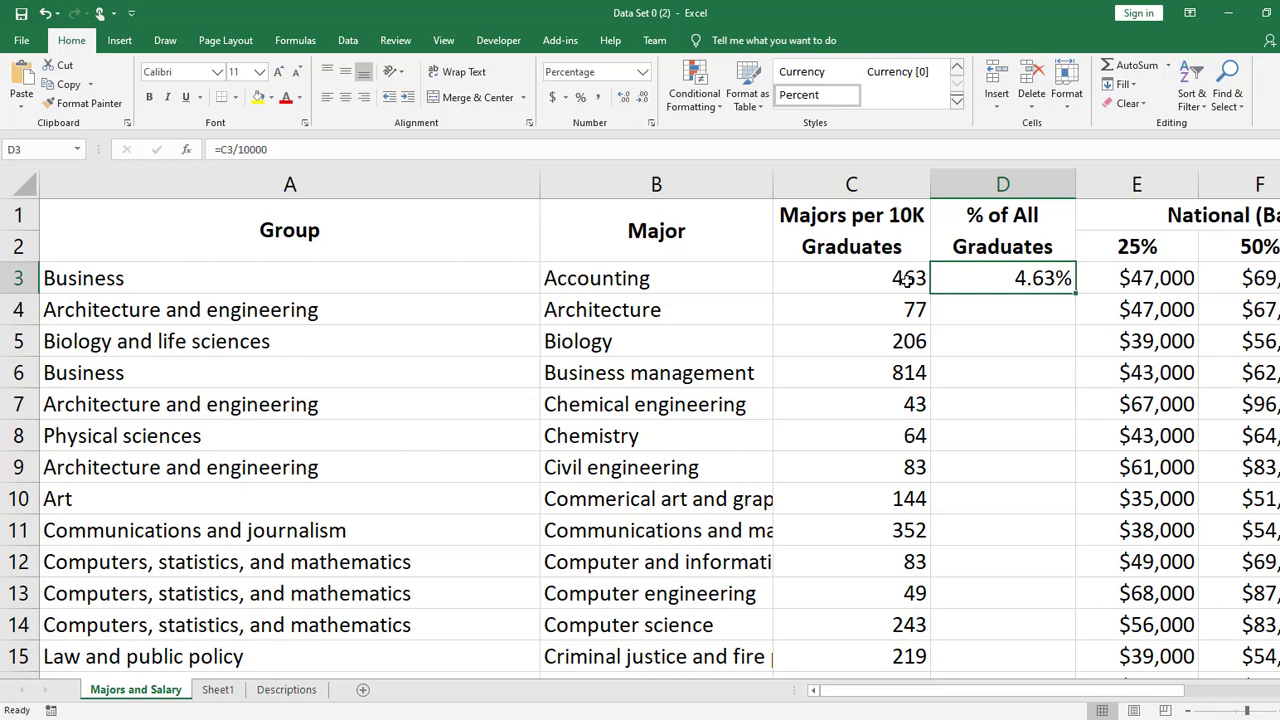
# - Try entering =2/43 in cell D4, and clear the cell
pyautogui.click(1038, 310)
pyautogui.click(1037, 278)
pyautogui.click(1015, 304)
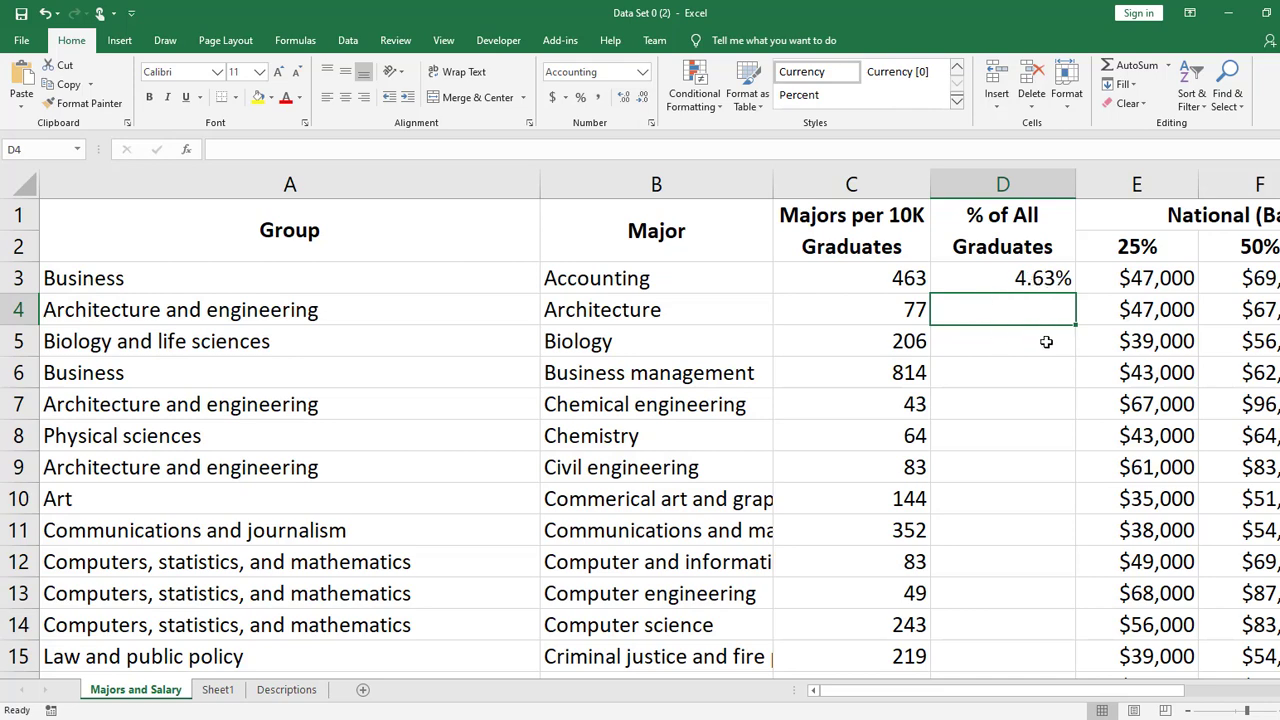
pyautogui.write('=2/43')
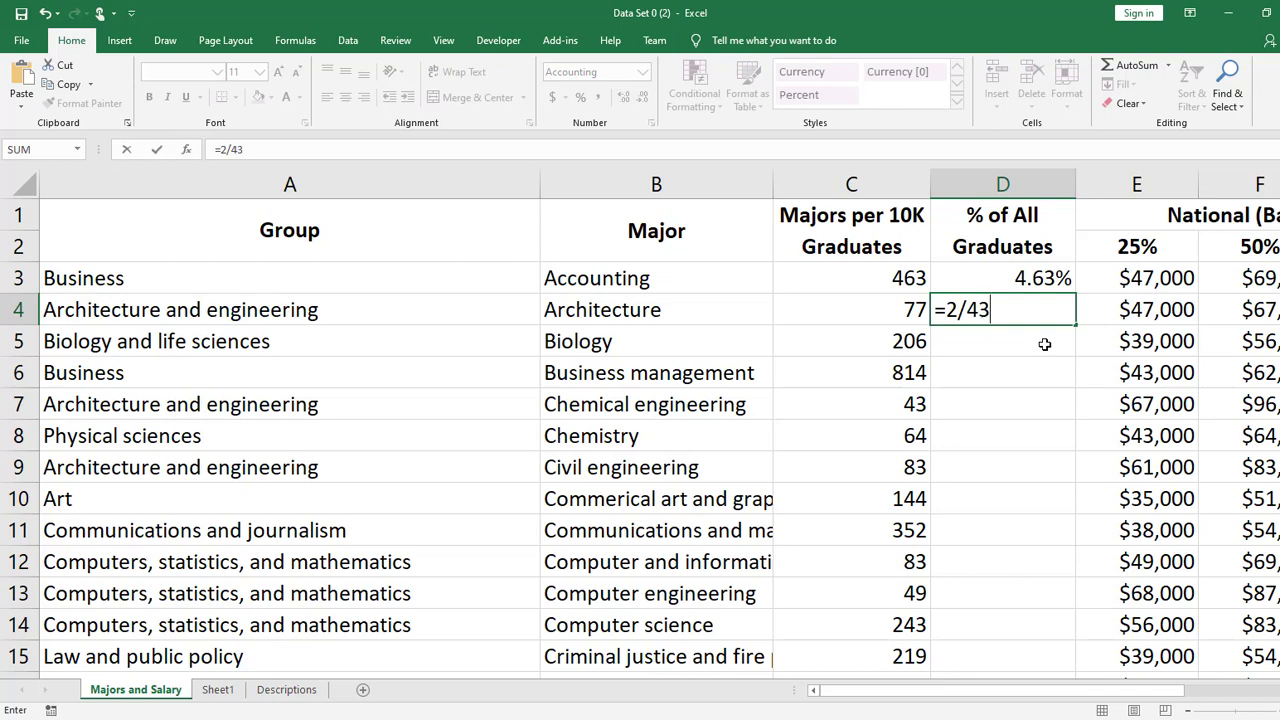
pyautogui.press('Return')
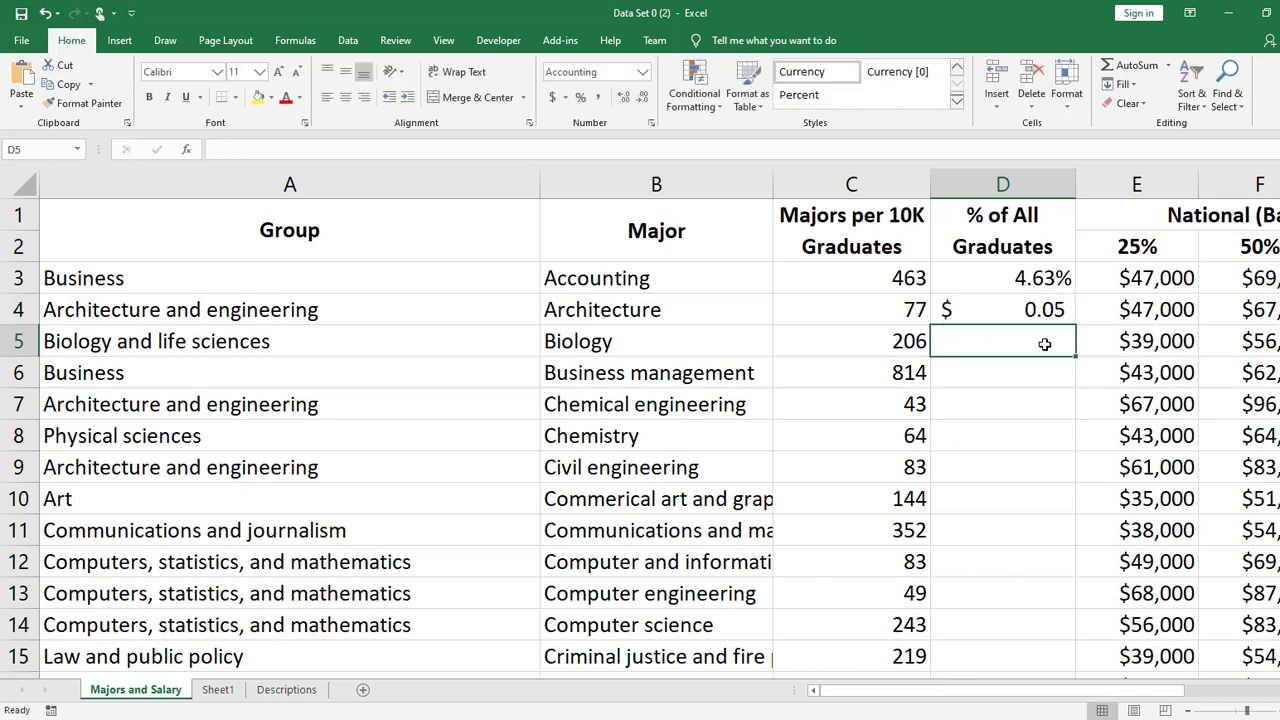
pyautogui.press('Up')
pyautogui.press('Delete')
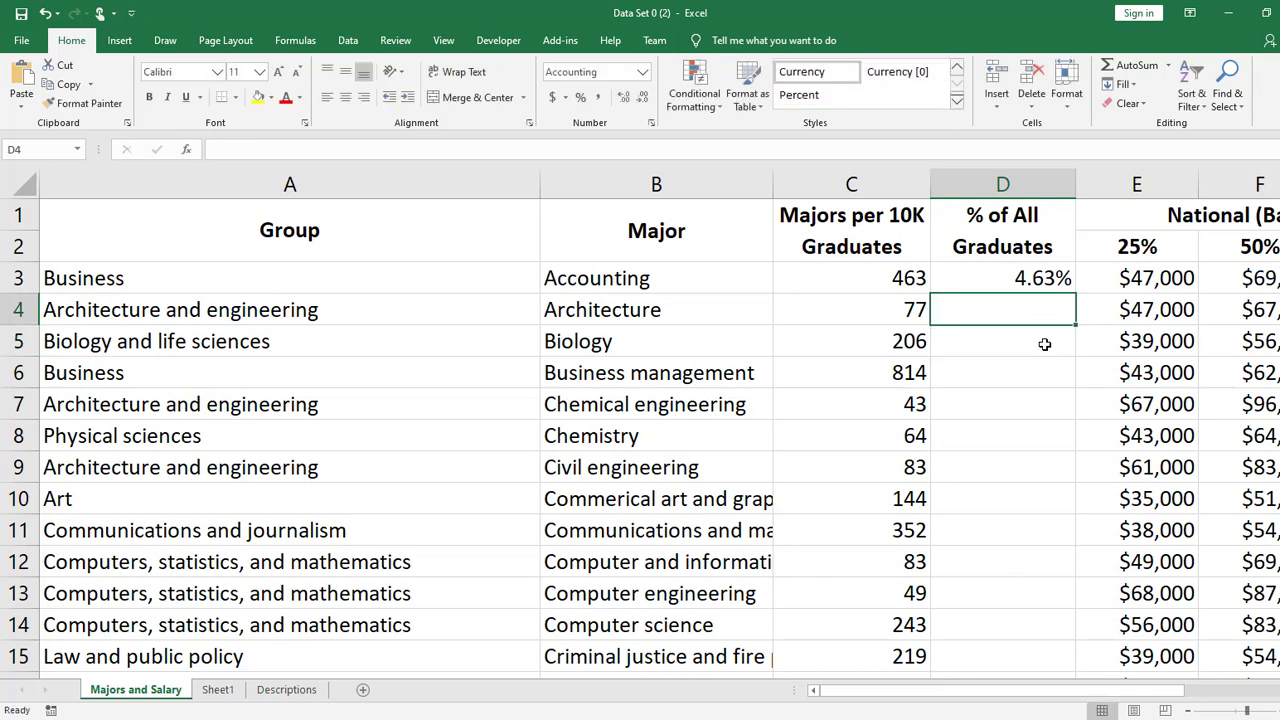
# - Copy the formula in cell D3 into cell D4, and undo the paste
pyautogui.click(1052, 280)
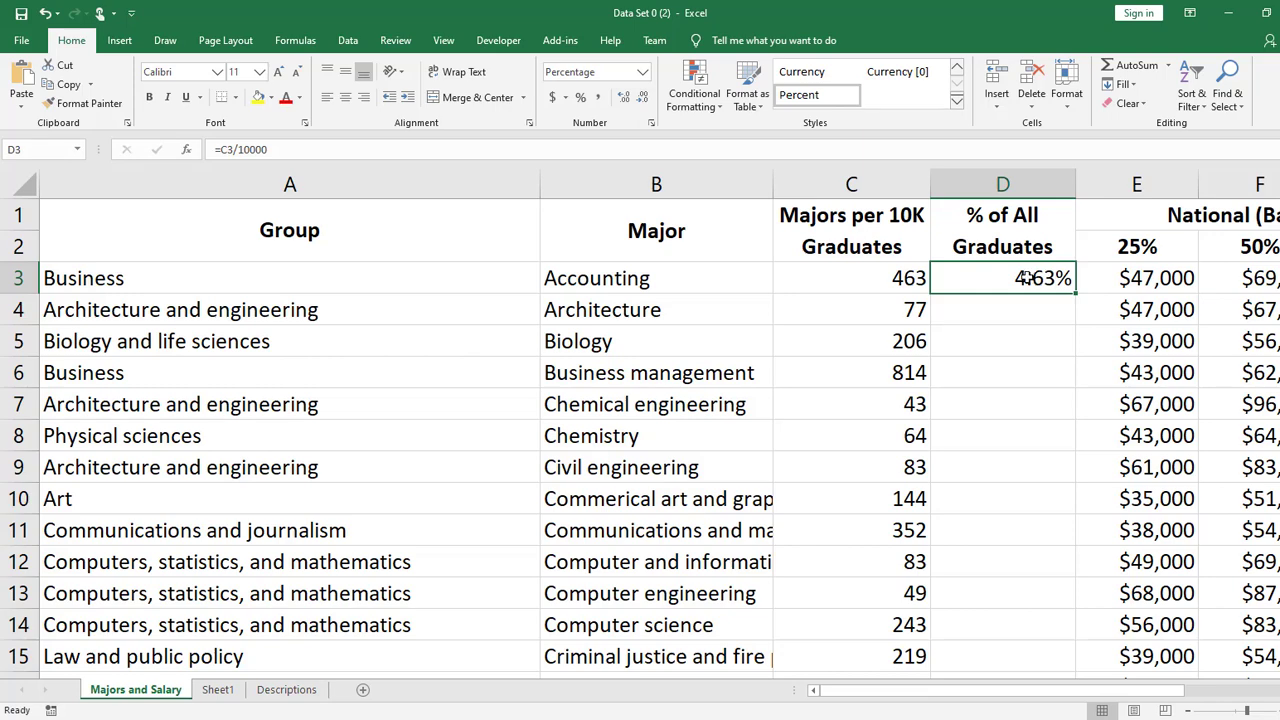
pyautogui.rightClick(1027, 278)
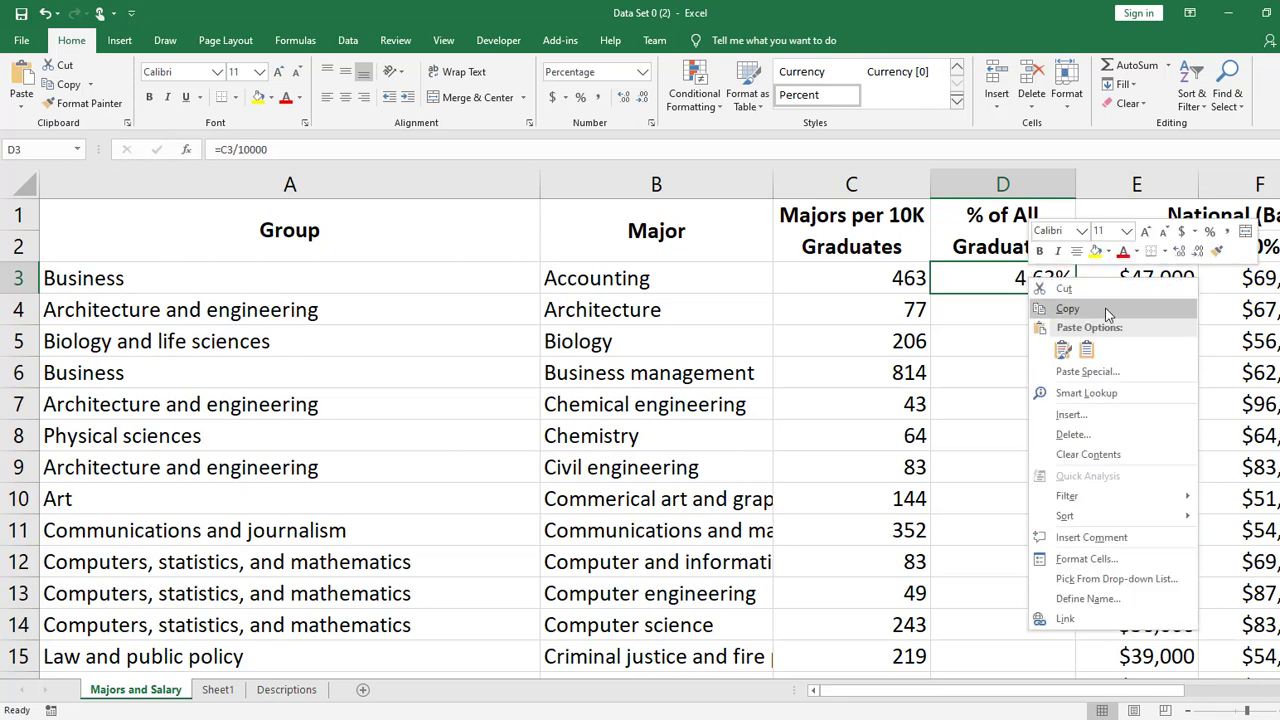
pyautogui.click(1105, 316)
pyautogui.click(1000, 312)
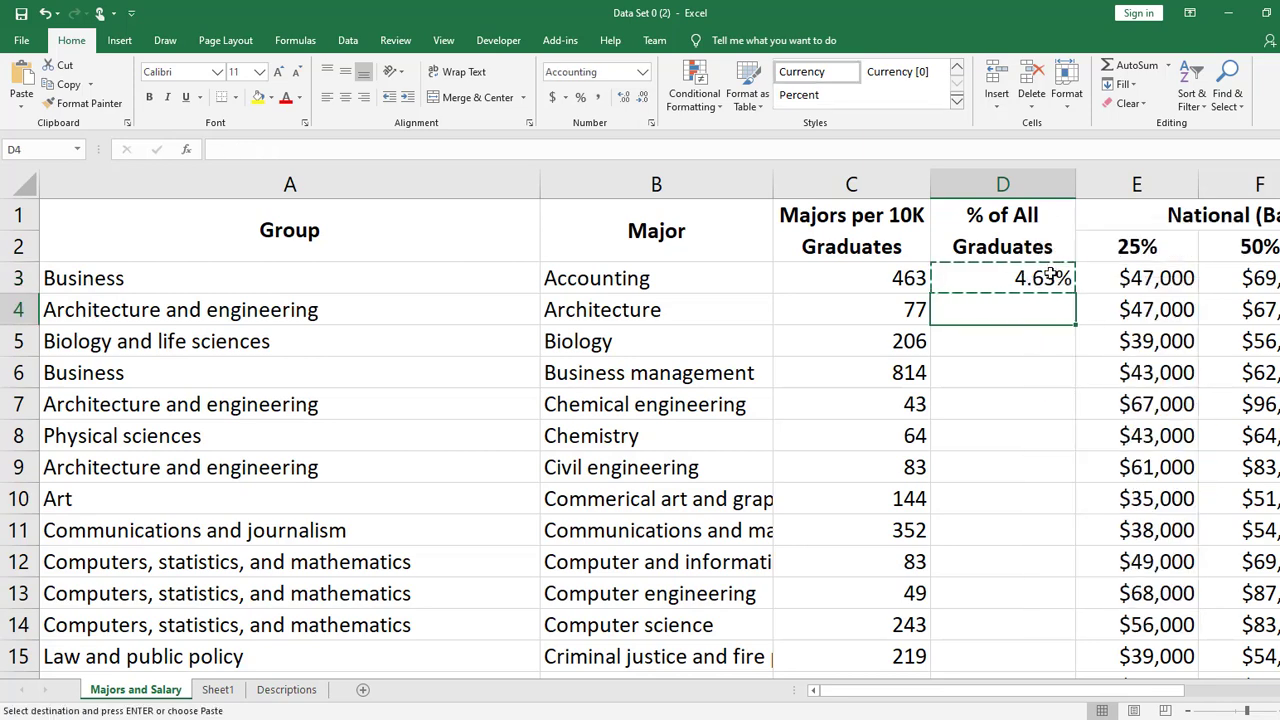
pyautogui.press('Return')
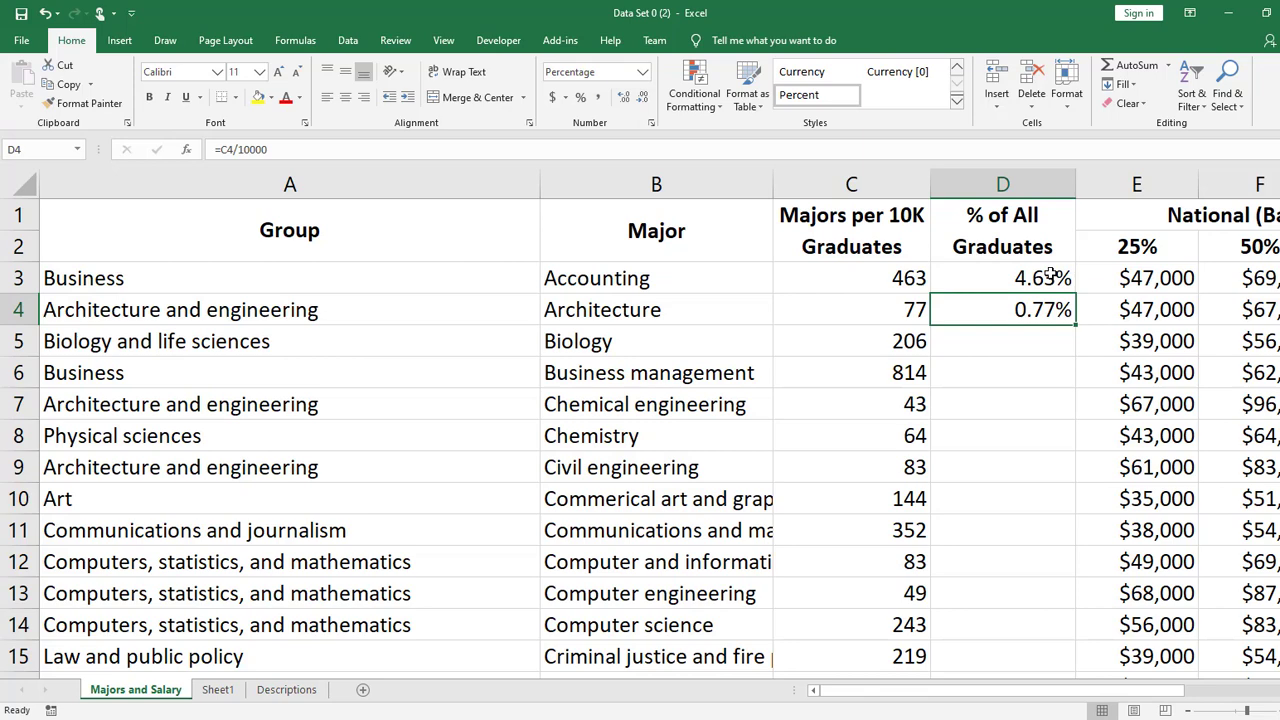
pyautogui.hotkey('ctrl', 'z')
# - Copy cell D3 and paste it into D4 again, and open the pasted formula to check its cell reference
pyautogui.click(1050, 278)
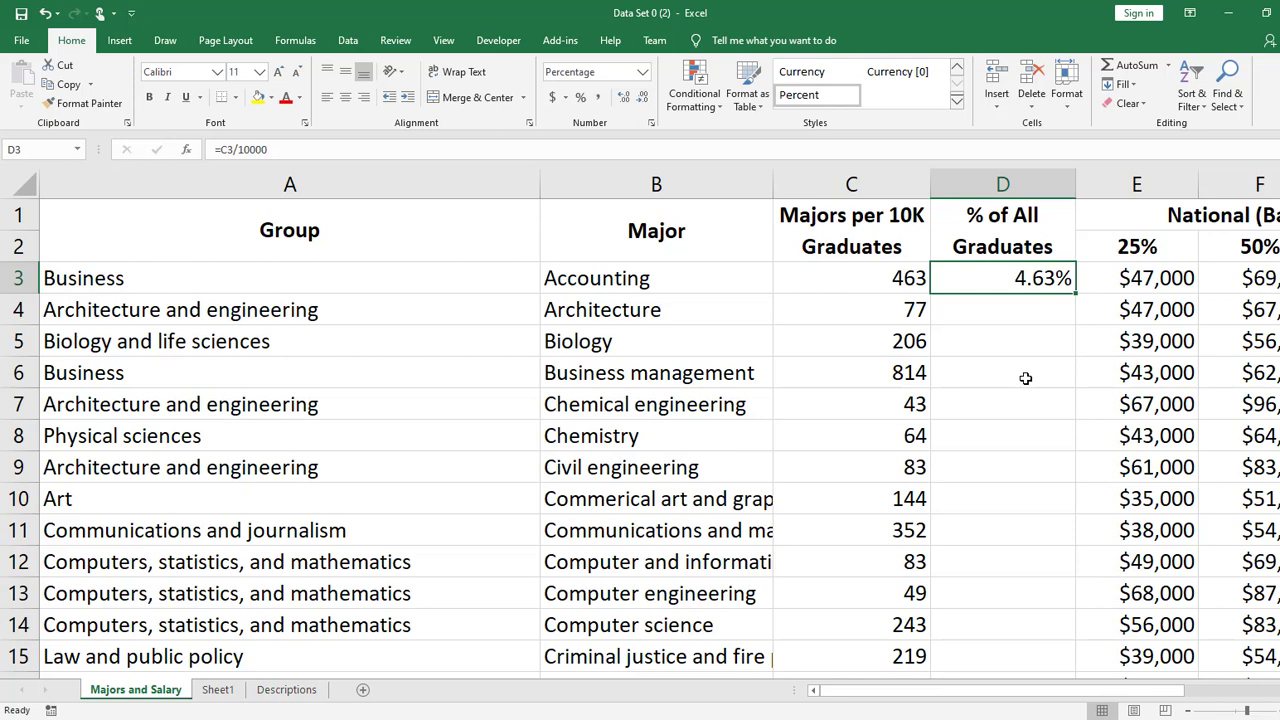
pyautogui.hotkey('ctrl', 'c')
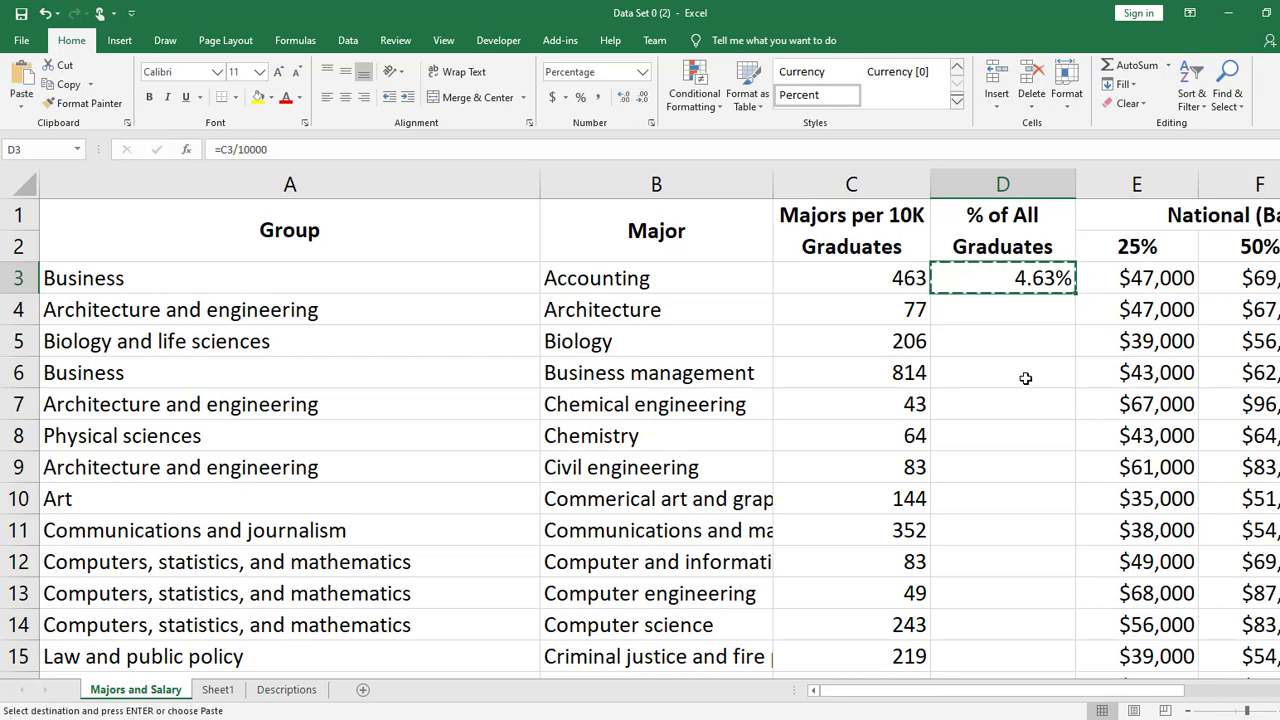
pyautogui.click(1043, 312)
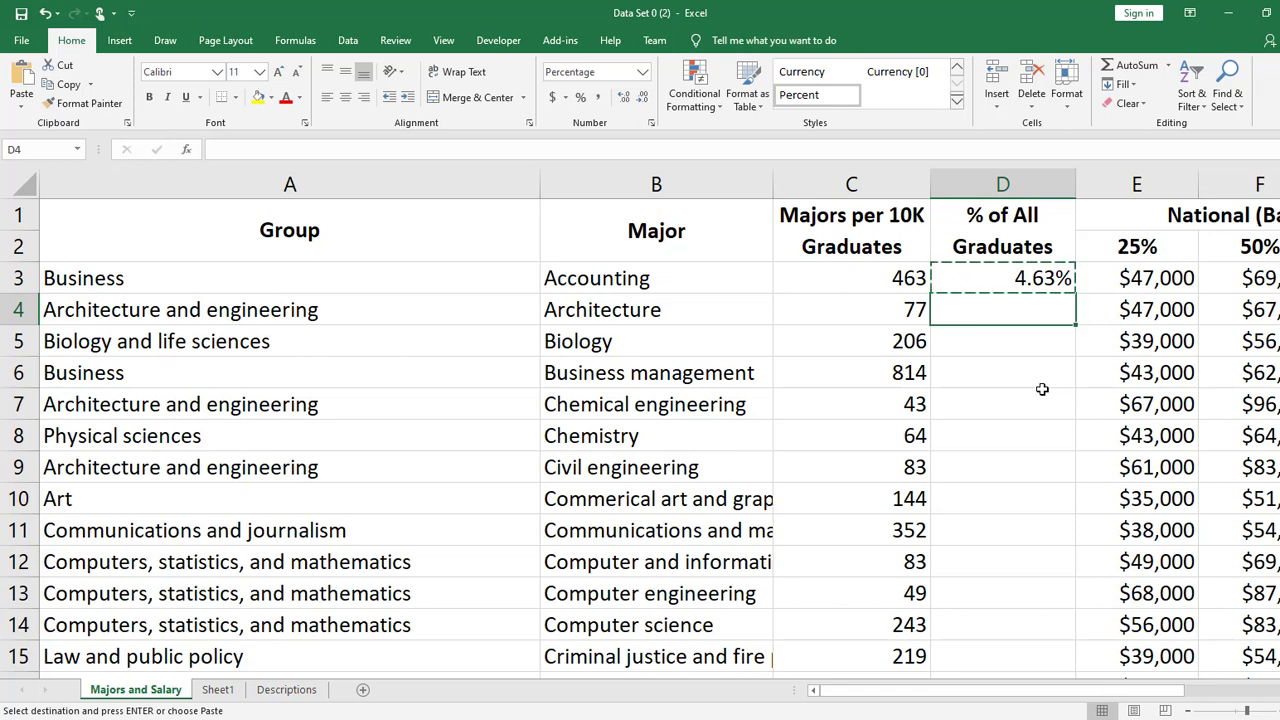
pyautogui.hotkey('ctrl', 'v')
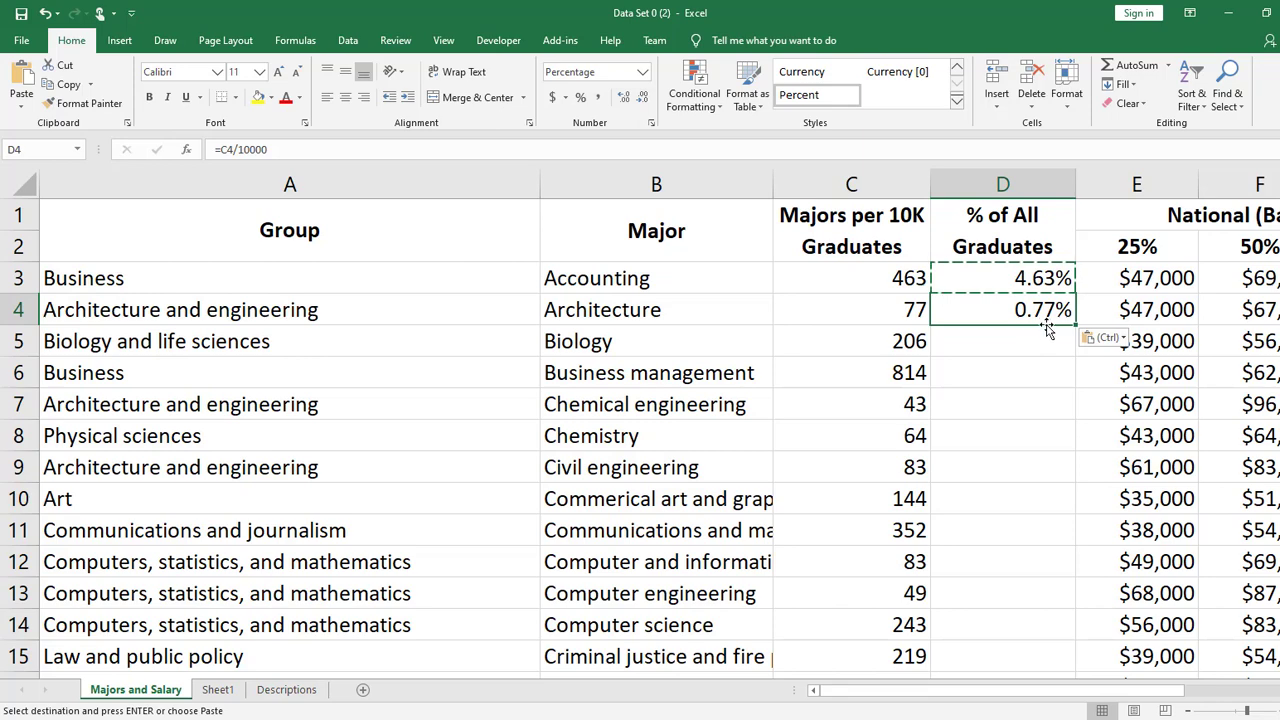
pyautogui.press('Down')
pyautogui.doubleClick(1024, 300)
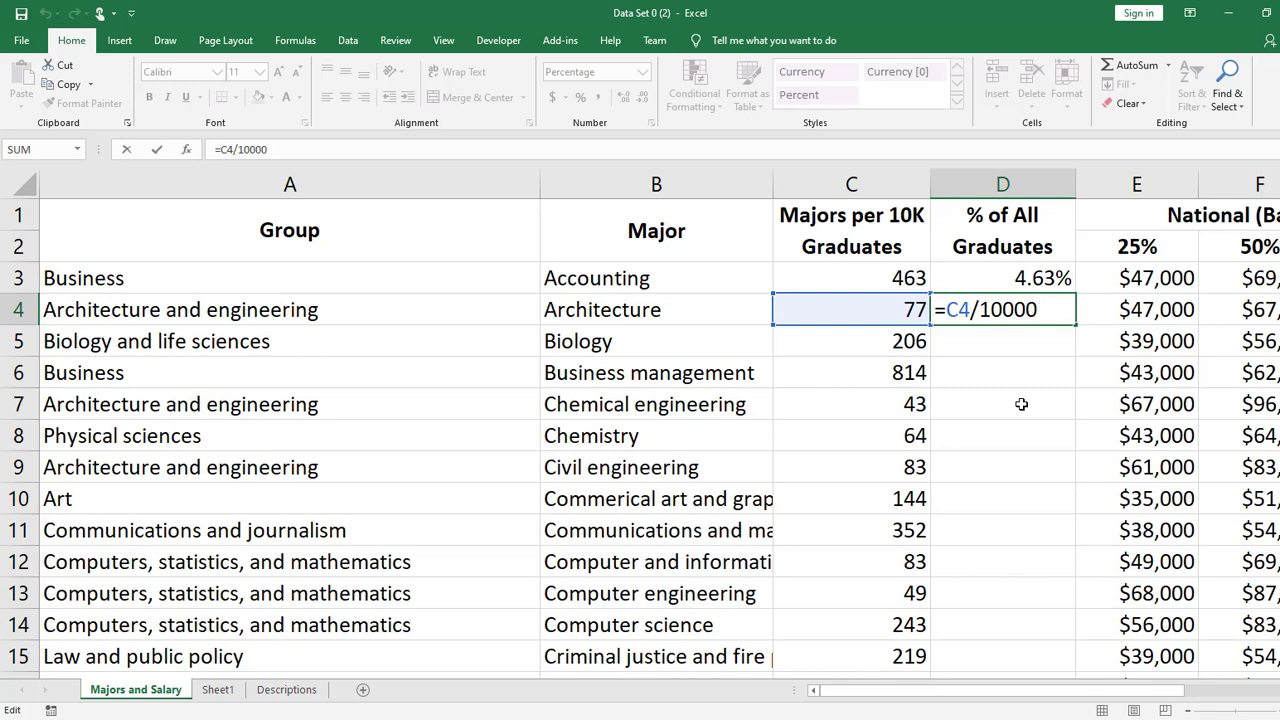
# - Close the formula in cell D4 and open the one in D3 to compare their cell references
pyautogui.press('Return')
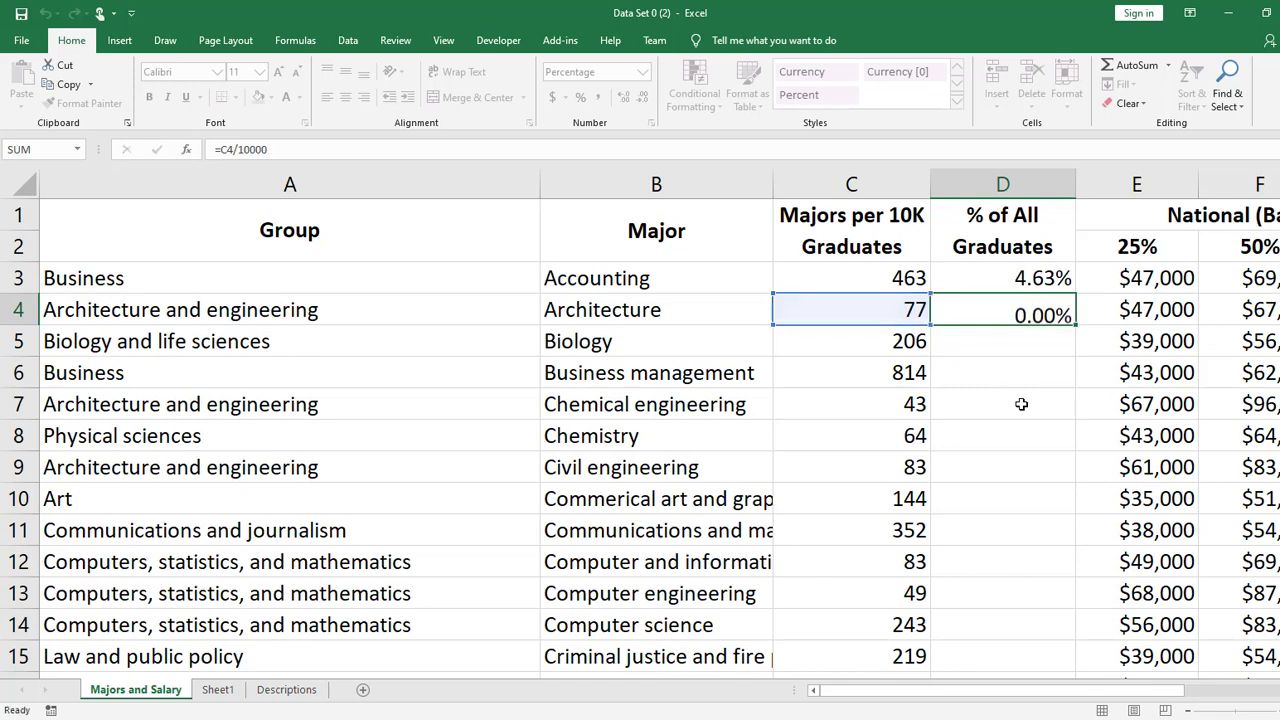
pyautogui.press('Up')
pyautogui.doubleClick(1020, 274)
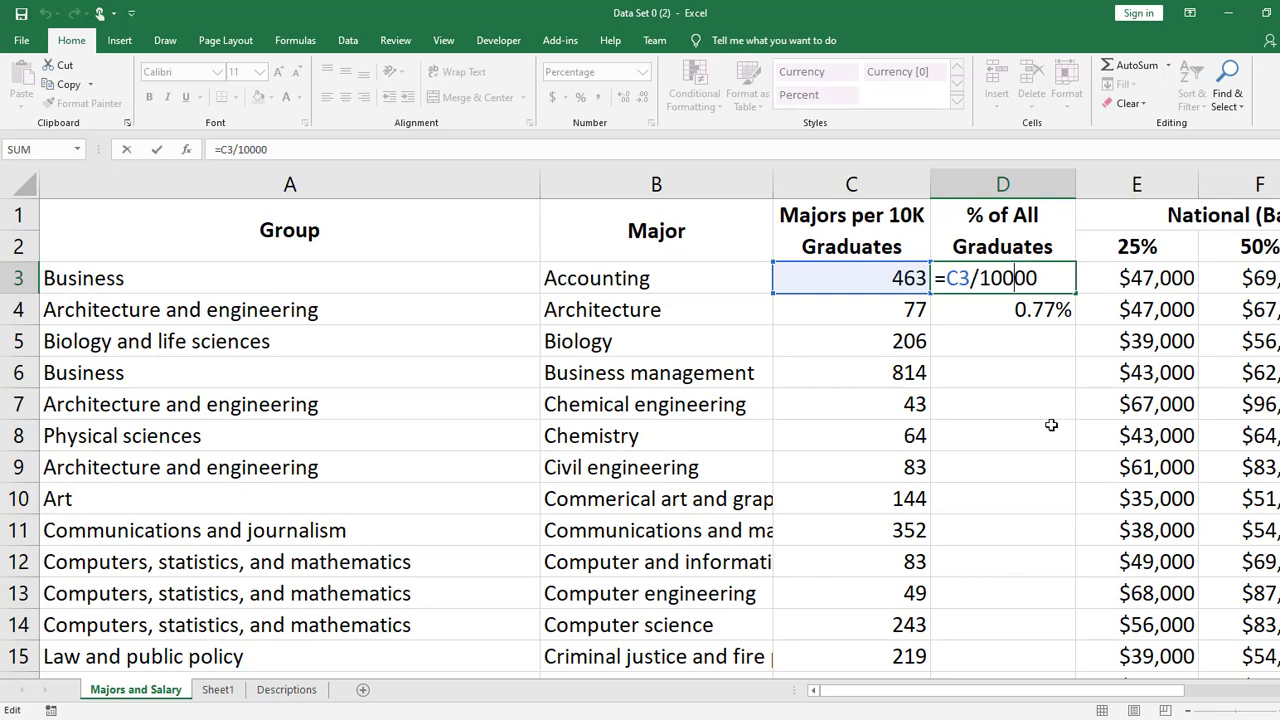
pyautogui.press('Return')
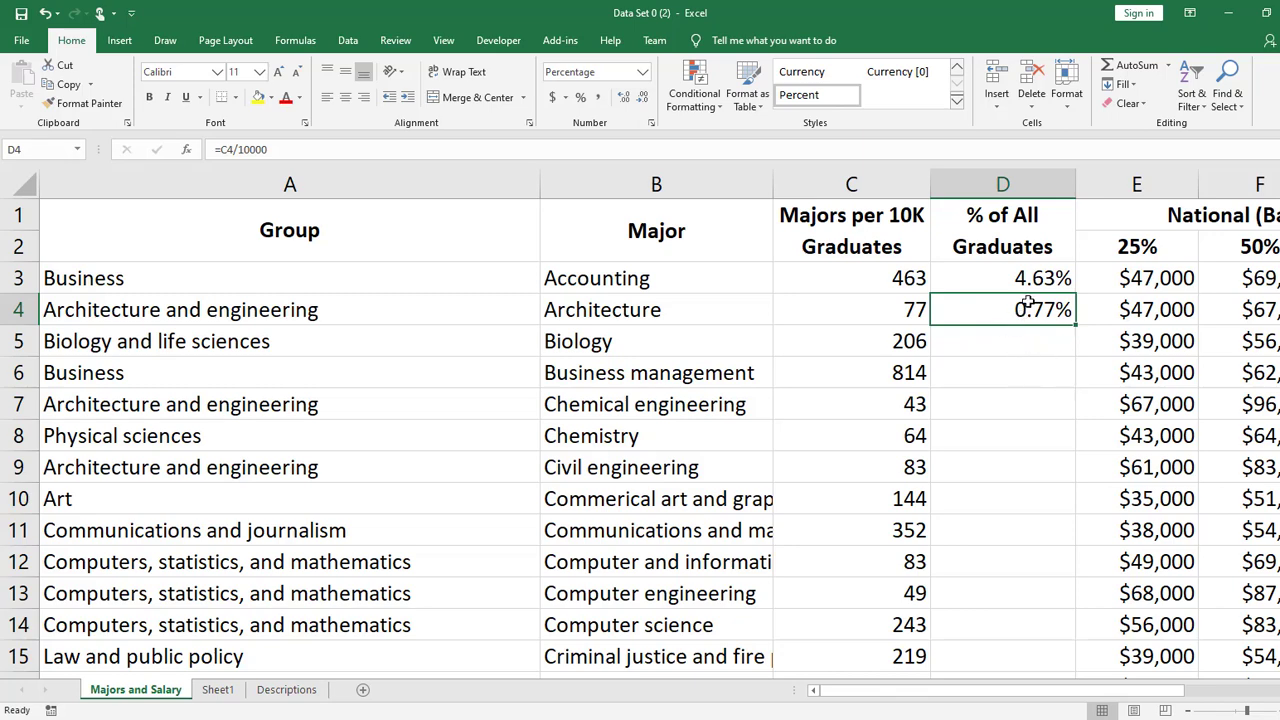
# - Copy the formula in cell D4 into D5:D12, and check the formulas in D5 and D12
pyautogui.hotkey('ctrl', 'c')
pyautogui.moveTo(1025, 336); pyautogui.dragTo(1000, 557)
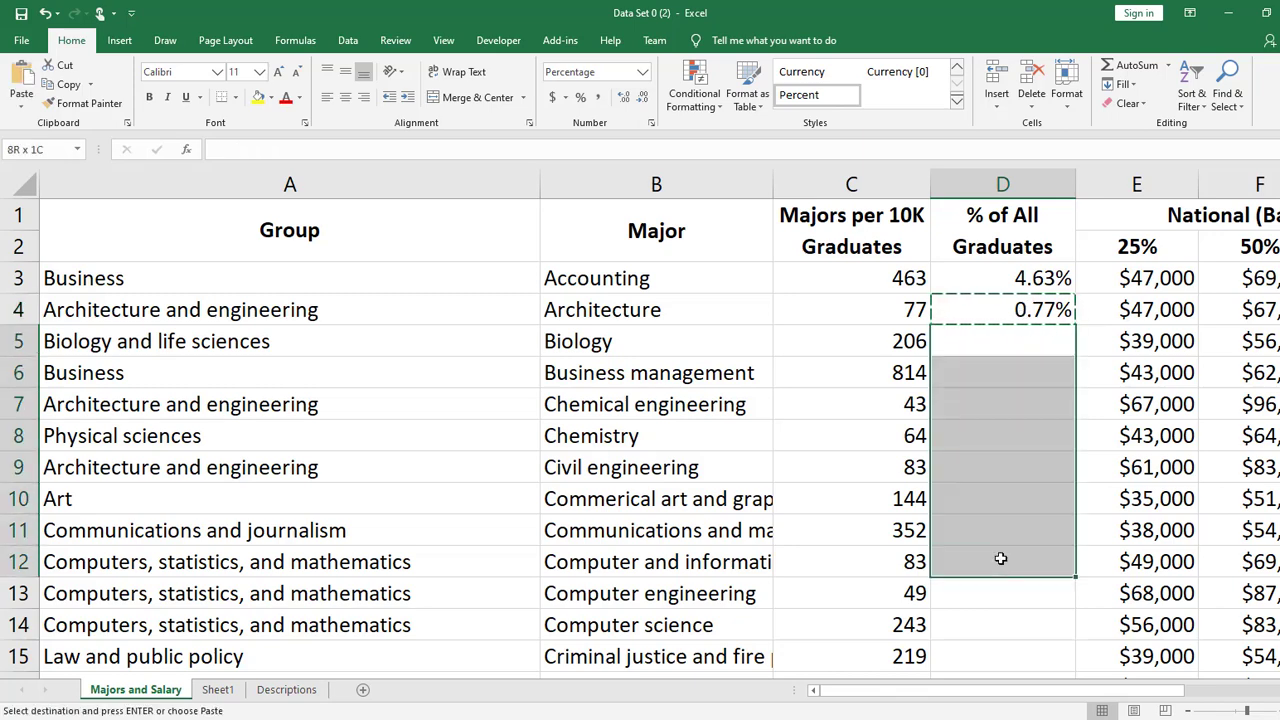
pyautogui.hotkey('ctrl', 'v')
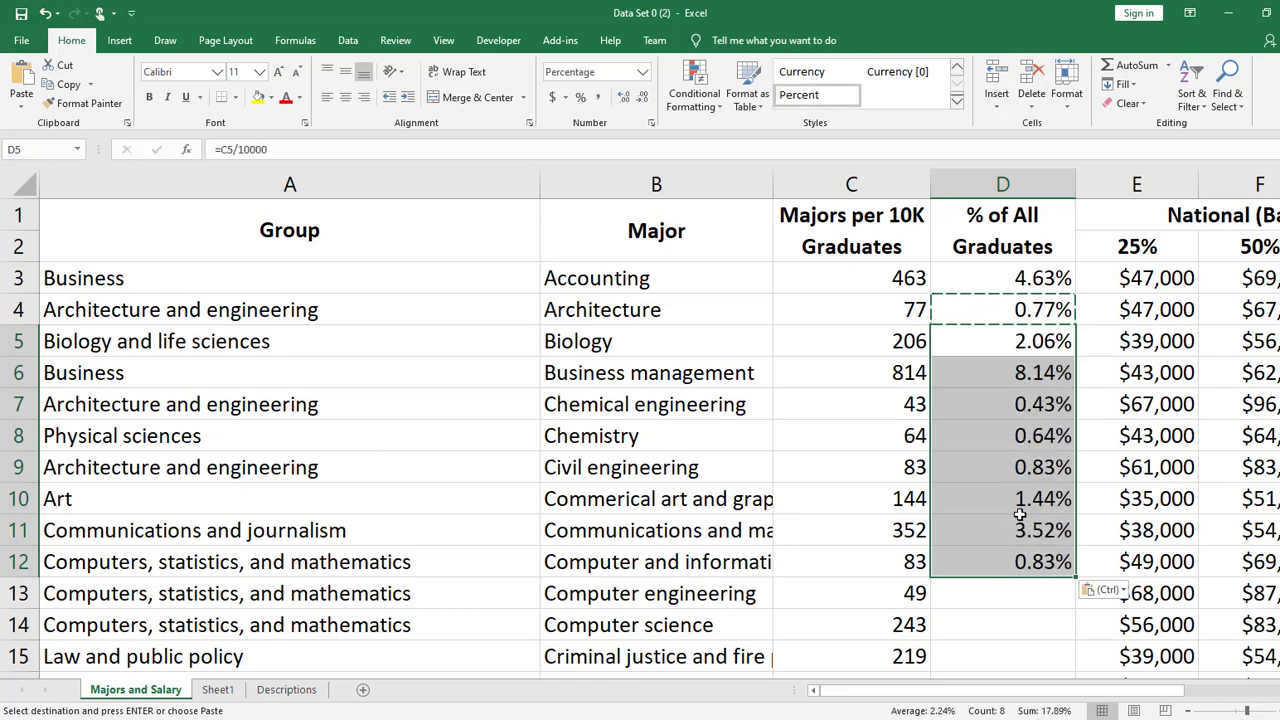
pyautogui.click(1024, 354)
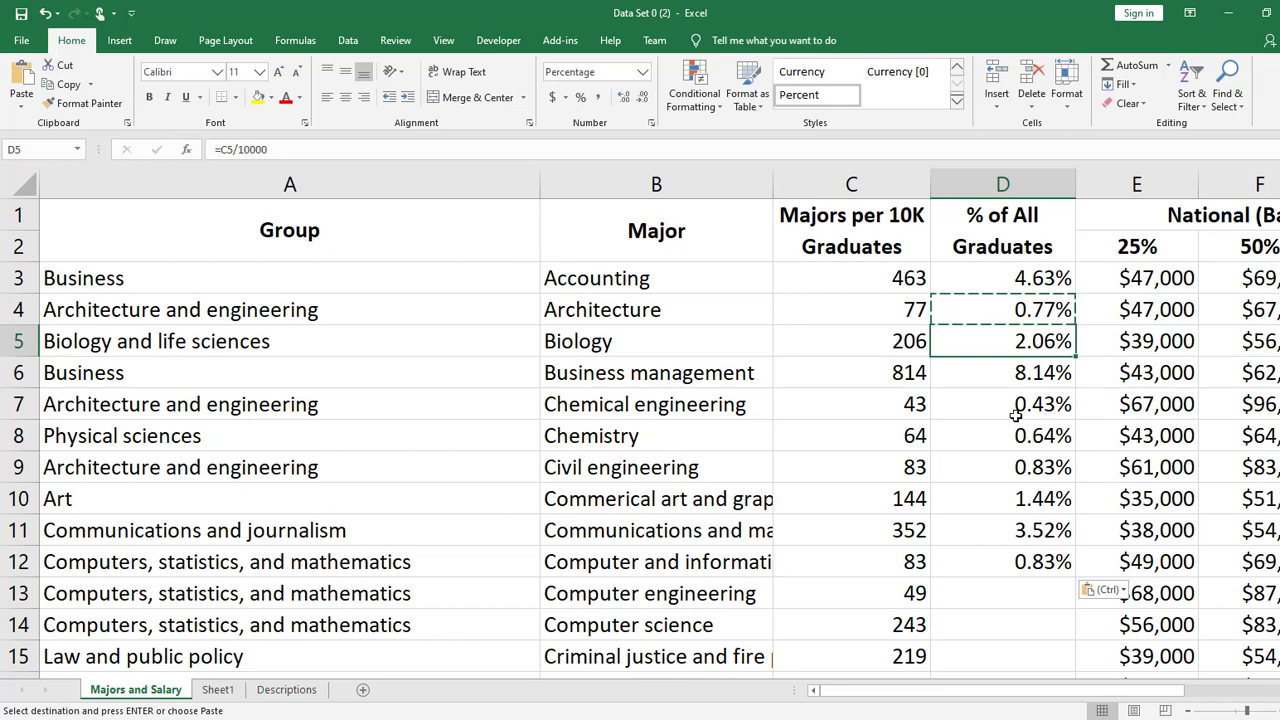
pyautogui.click(1028, 558)
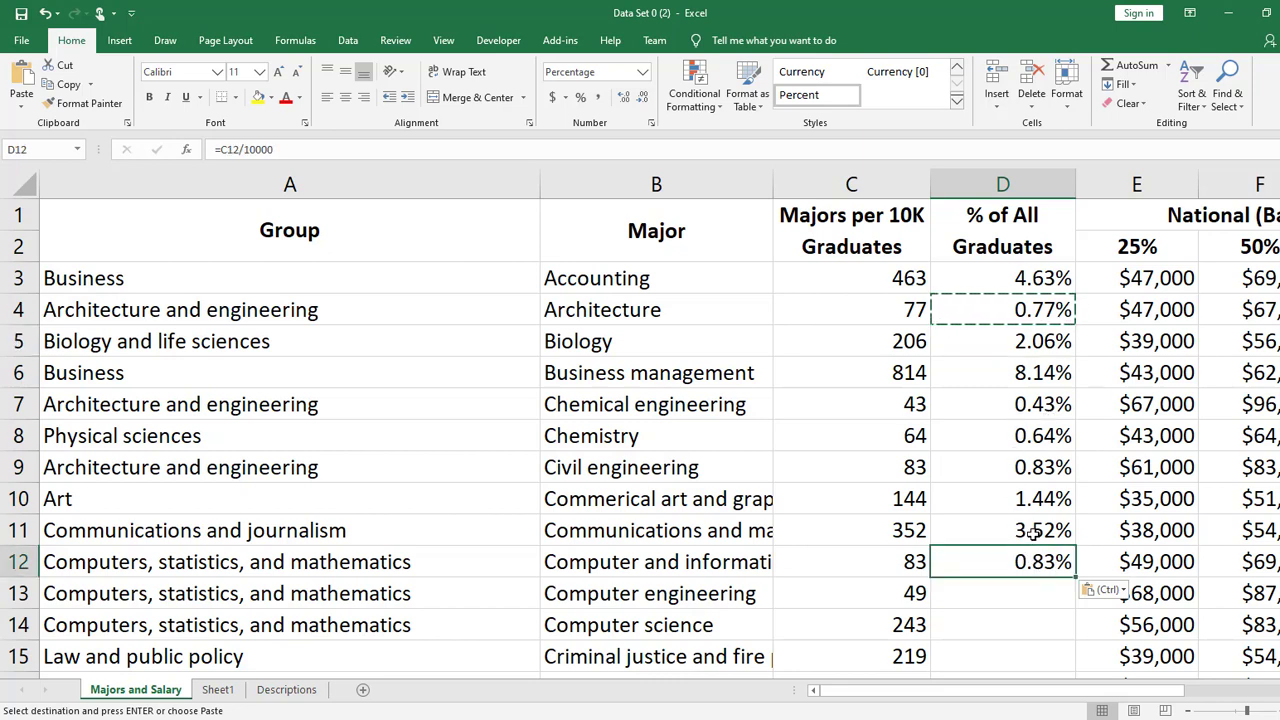
# - Fill the formula in cell D12 down the rest of the column to row 51
pyautogui.scroll(-2, 1137, 490)
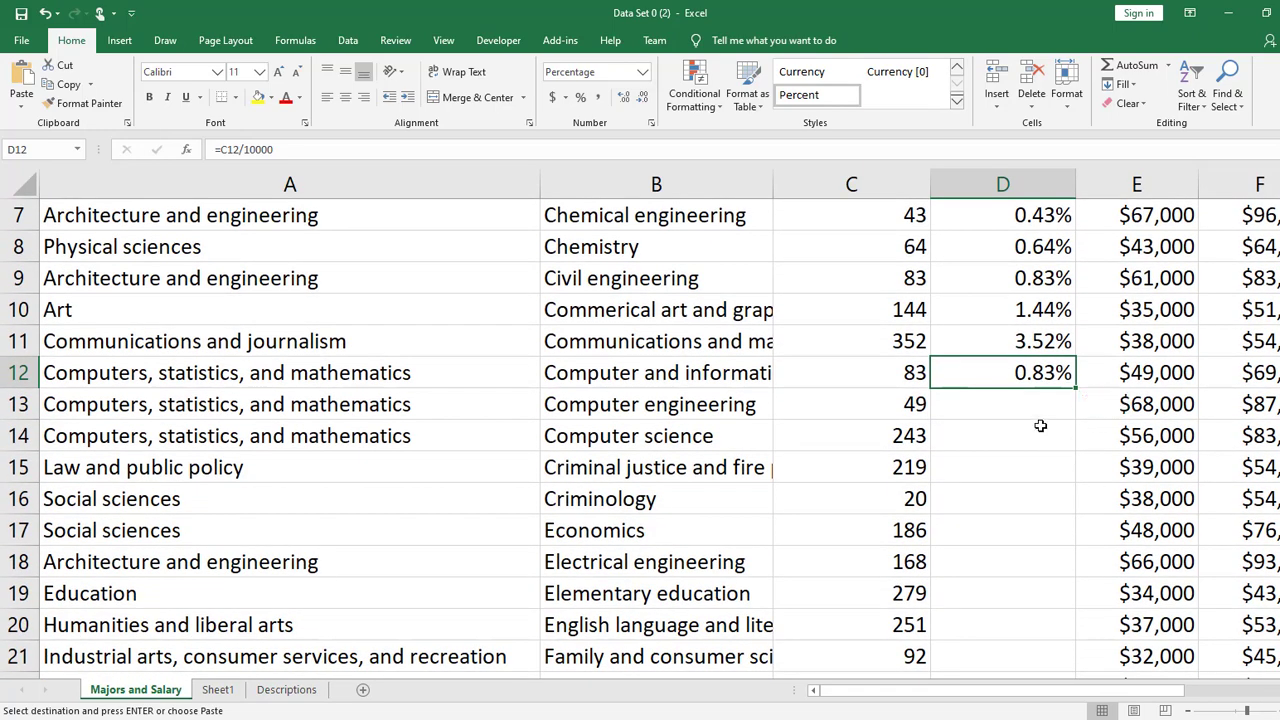
pyautogui.scroll(-1, 1043, 423)
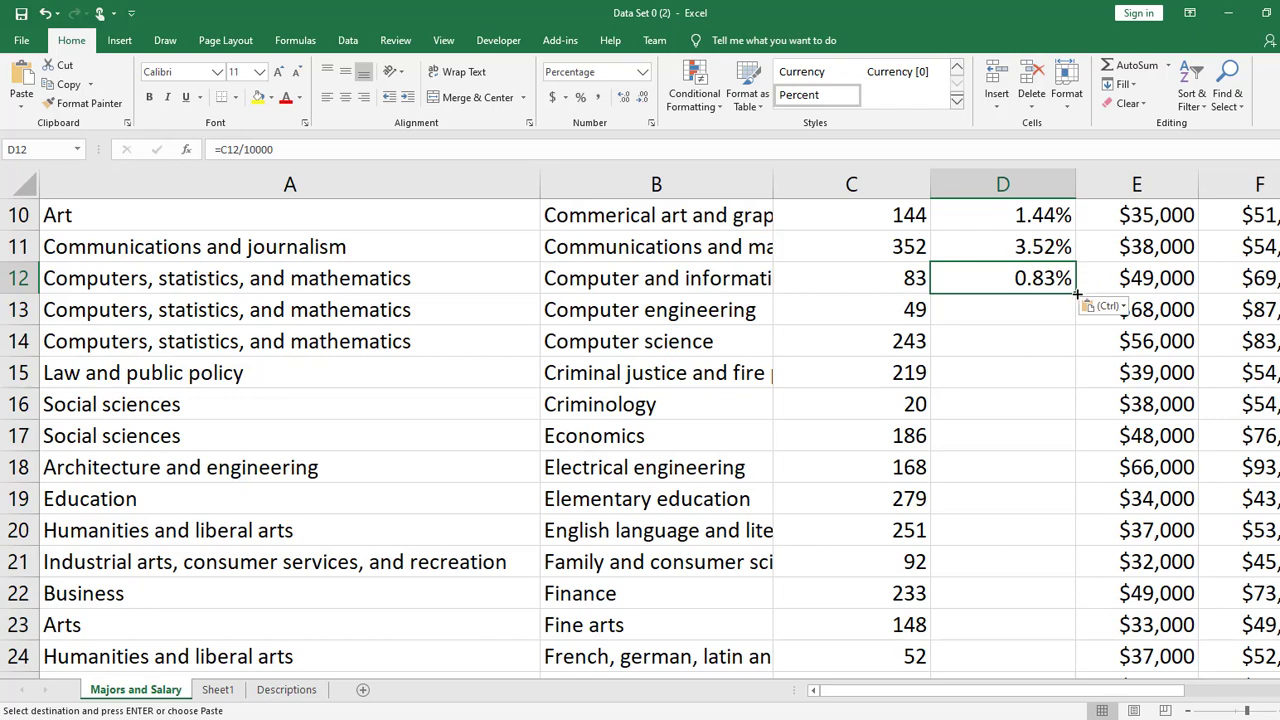
pyautogui.keyDown('ctrl'); pyautogui.scroll(5, 1082, 298); pyautogui.keyUp('ctrl')
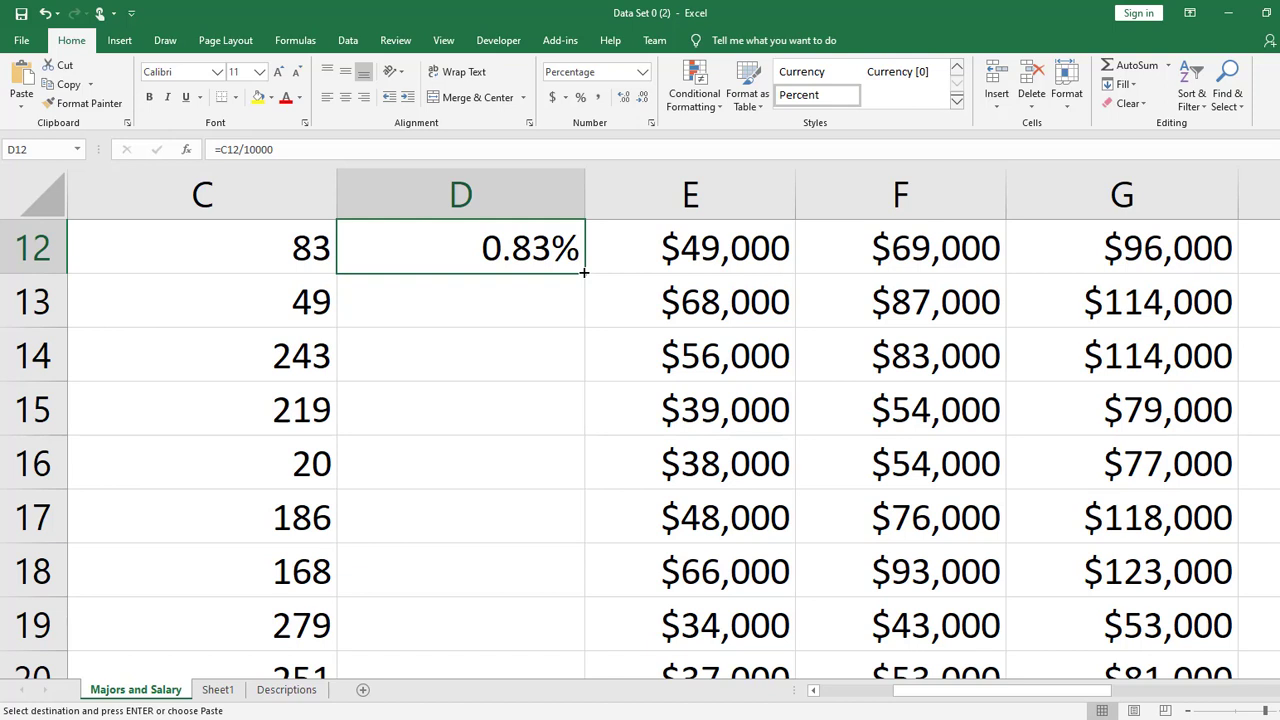
pyautogui.doubleClick(583, 272)
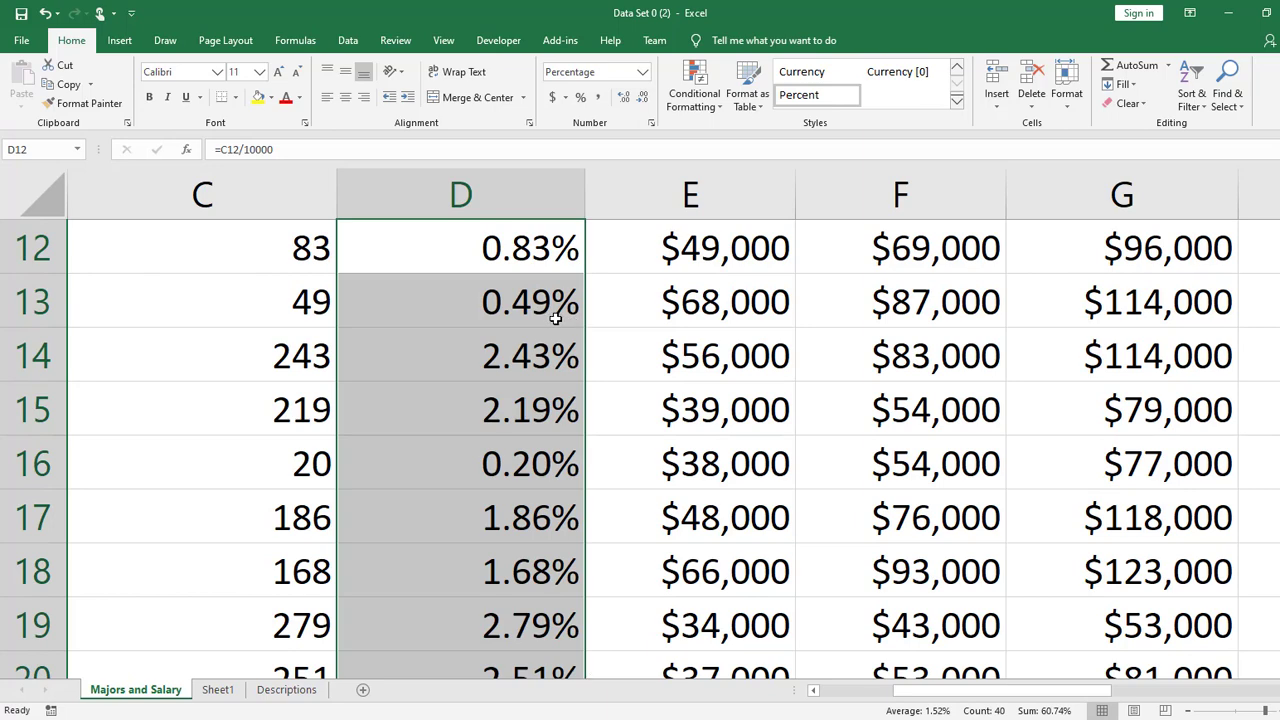
# - Examine where the filled percentages end compared with the neighbouring columns and the empty cells in row 52
pyautogui.scroll(-14, 555, 318)
pyautogui.scroll(2, 555, 320)
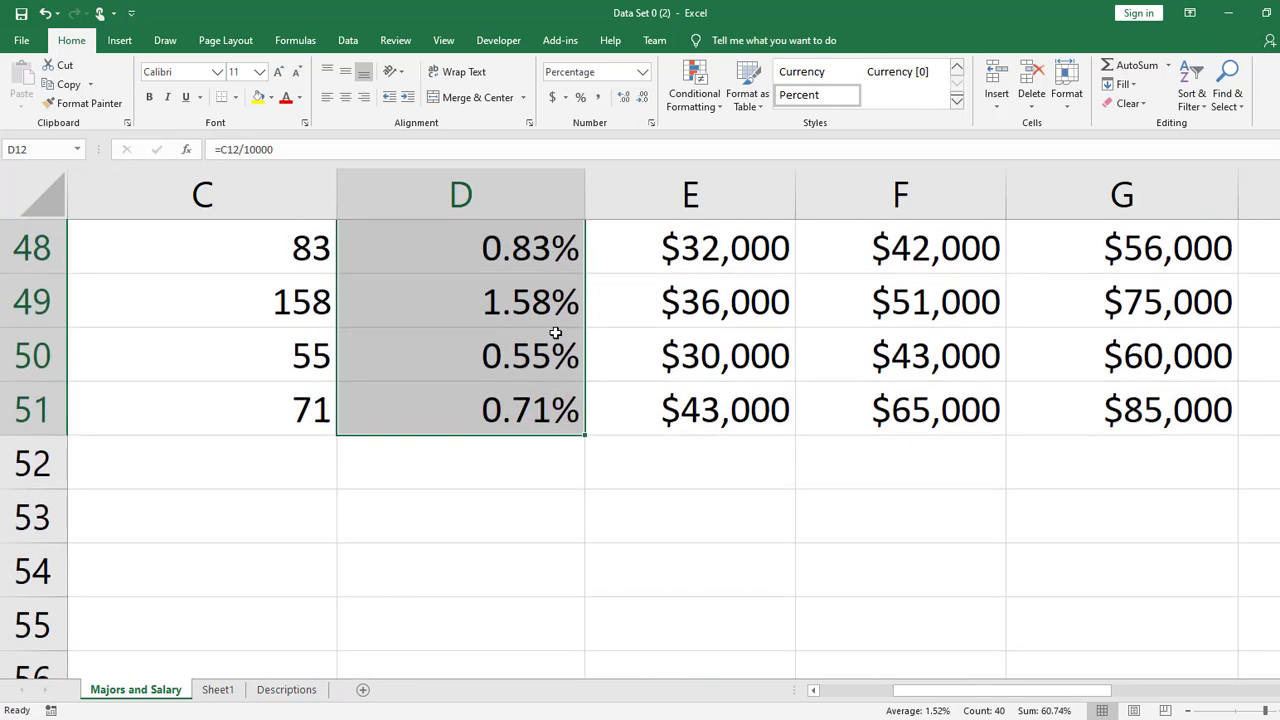
pyautogui.moveTo(280, 418); pyautogui.dragTo(614, 409)
pyautogui.click(299, 408)
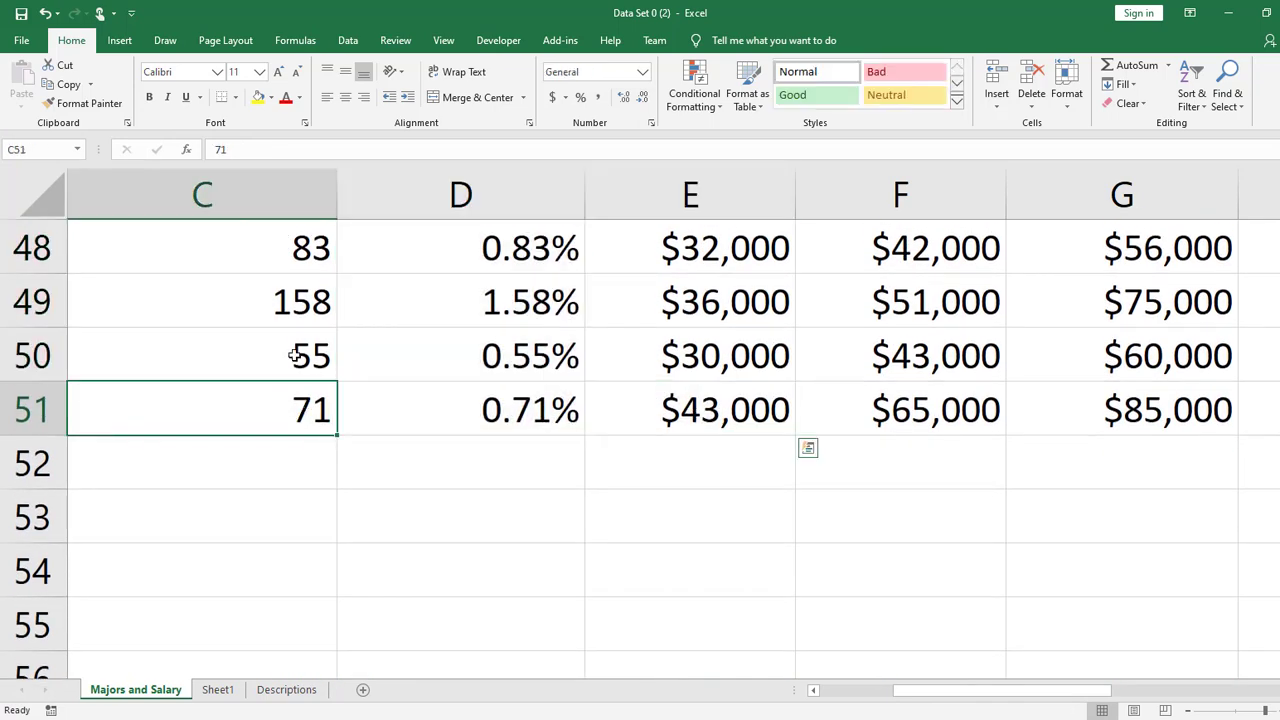
pyautogui.moveTo(295, 355); pyautogui.dragTo(276, 300)
pyautogui.moveTo(590, 266); pyautogui.dragTo(640, 418)
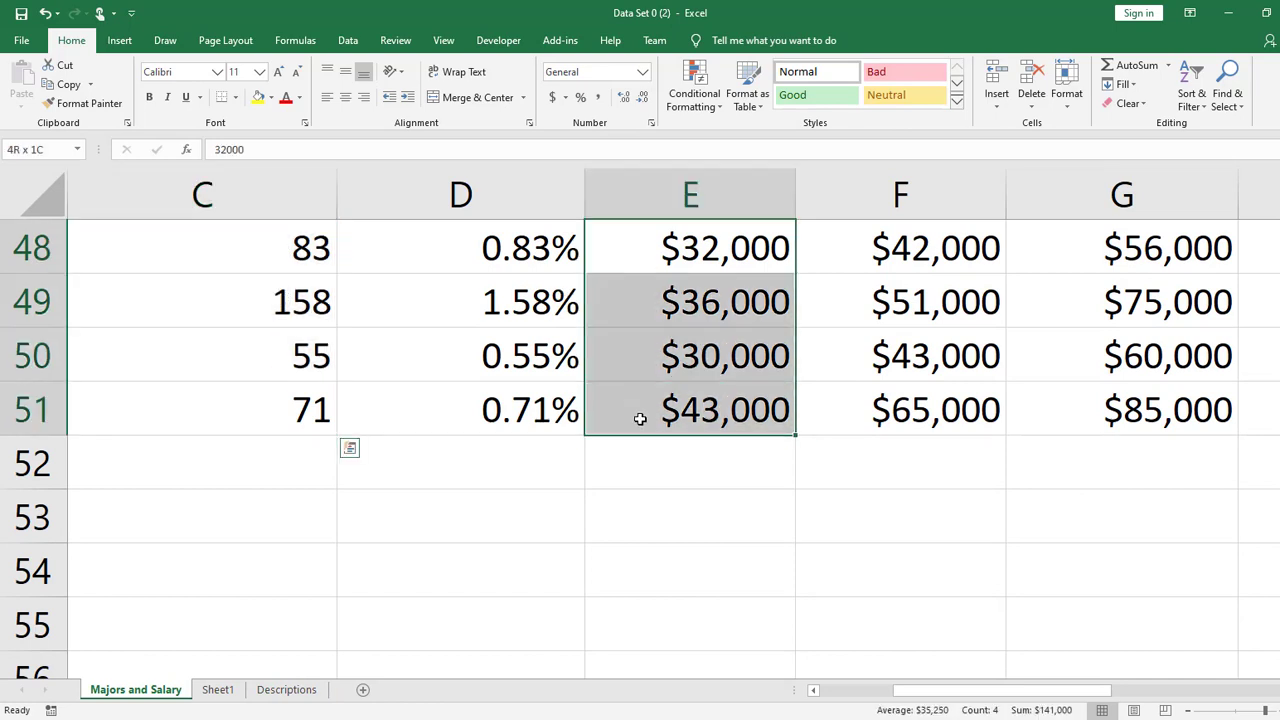
pyautogui.click(232, 457)
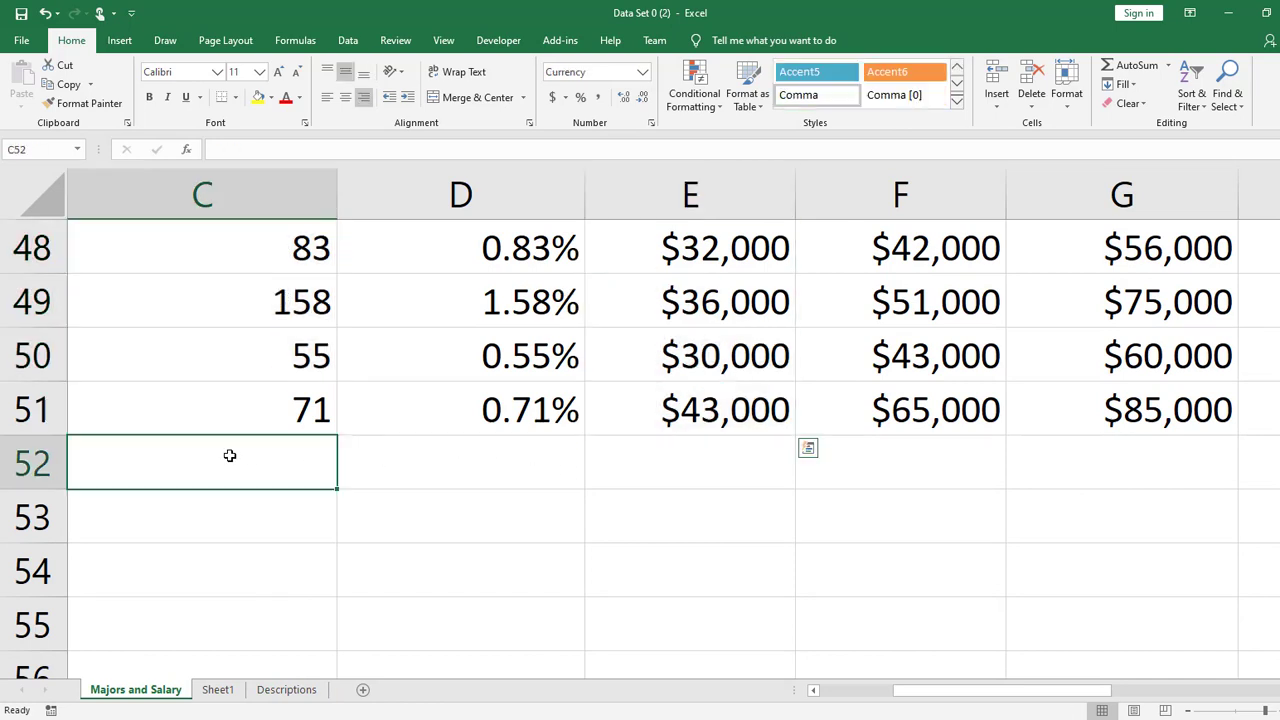
pyautogui.click(650, 485)
pyautogui.click(517, 471)
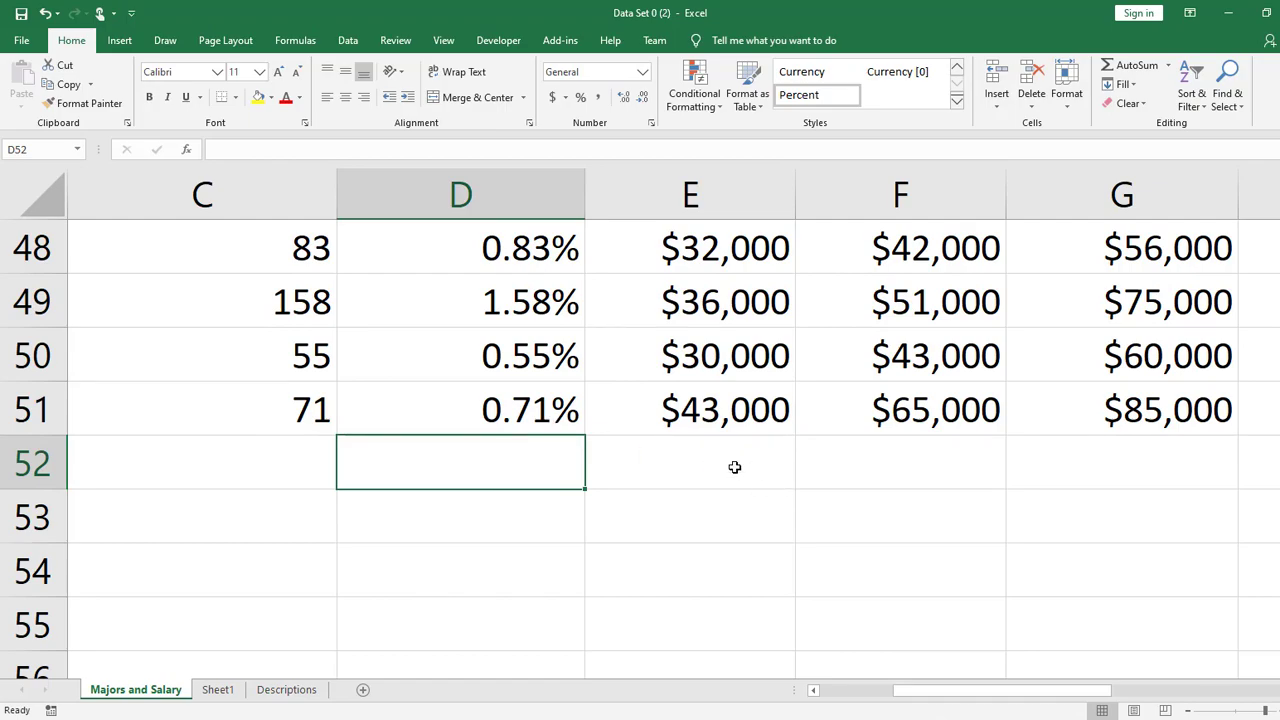
pyautogui.scroll(-1, 735, 466)
pyautogui.scroll(-1, 735, 466)
pyautogui.scroll(-1, 528, 421)
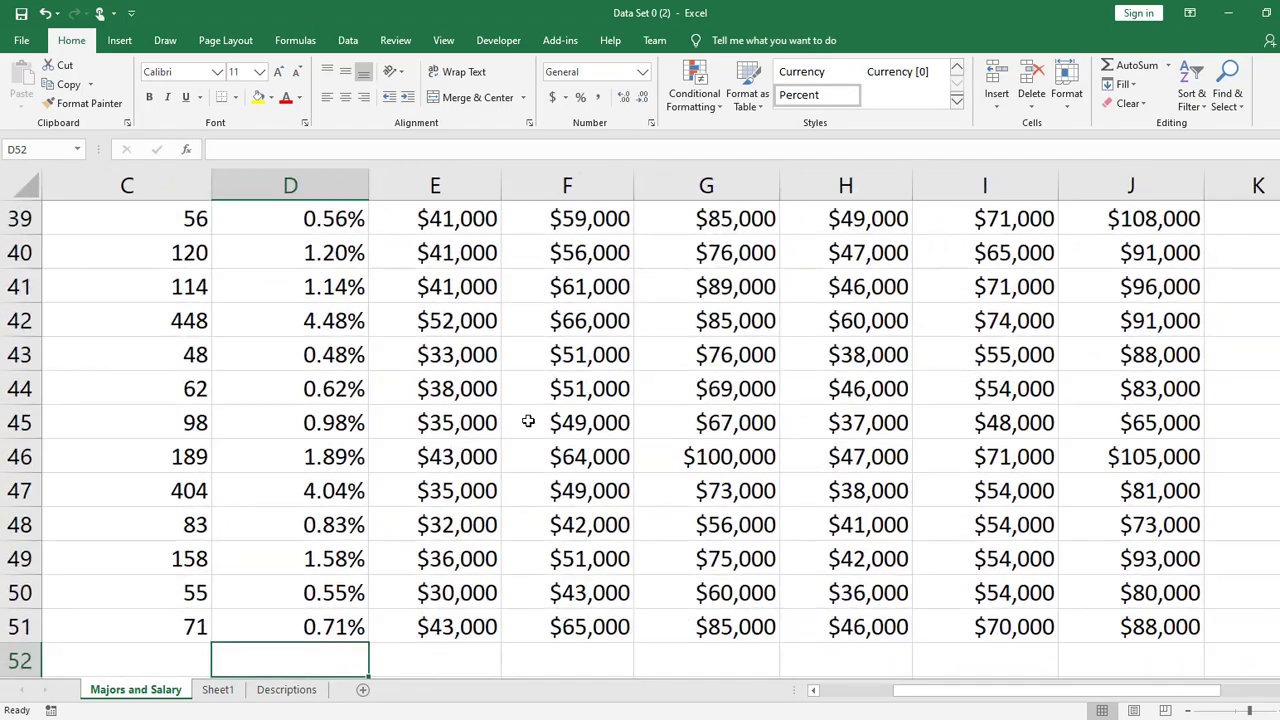
pyautogui.scroll(10, 528, 421)
pyautogui.scroll(3, 528, 421)
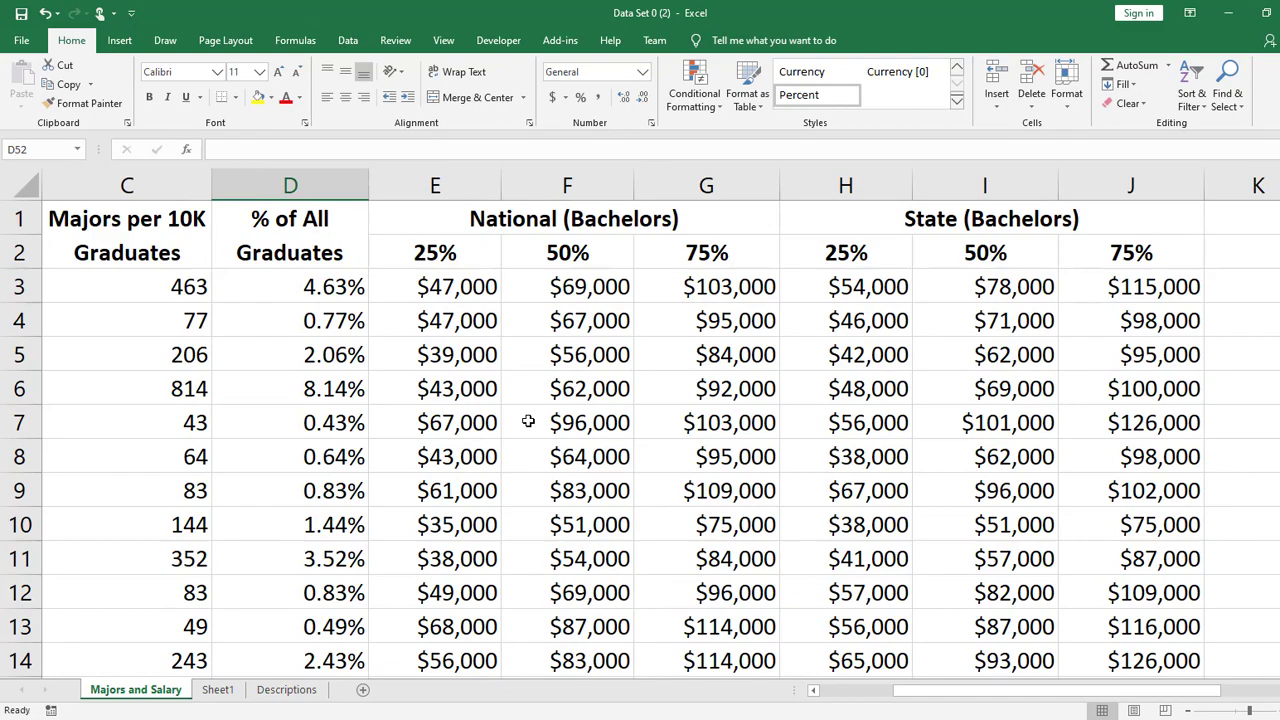
# - Check the formulas in cells D4, D7 and D3, and compare the Majors per 10K and % of All Graduates columns
pyautogui.click(322, 330)
pyautogui.scroll(-4, 597, 450)
pyautogui.moveTo(1000, 692); pyautogui.dragTo(944, 694)
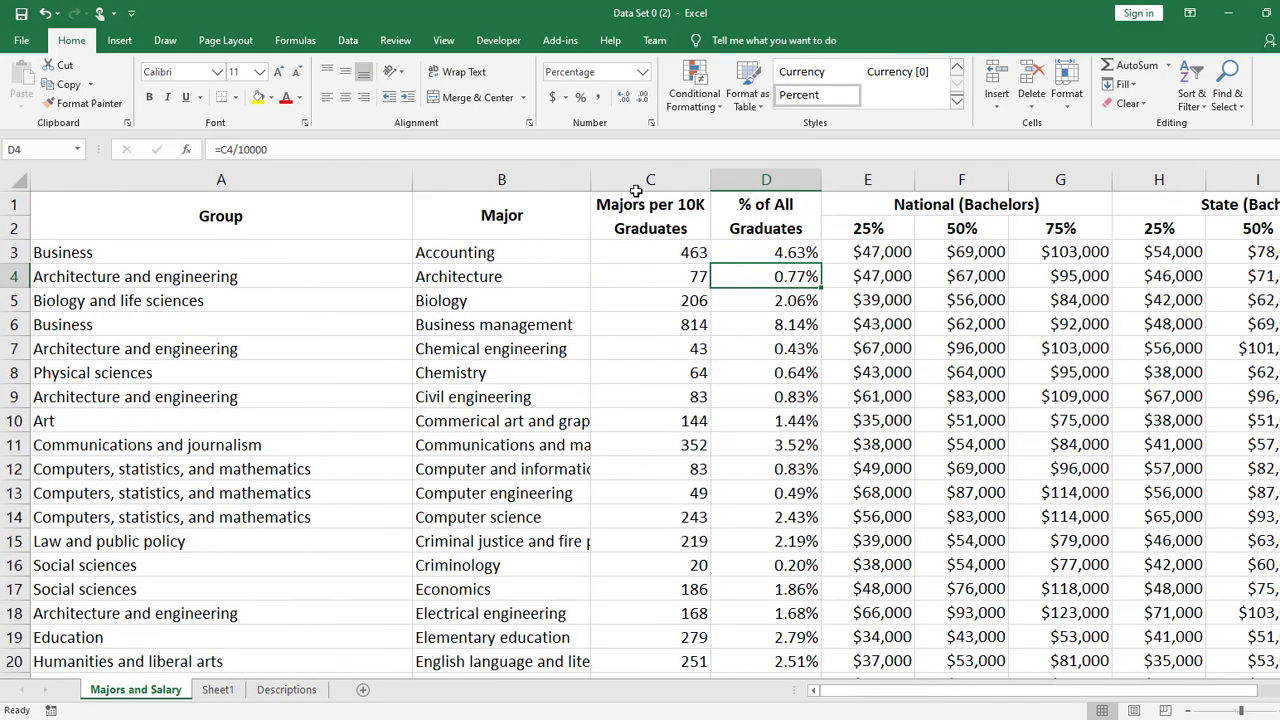
pyautogui.click(812, 349)
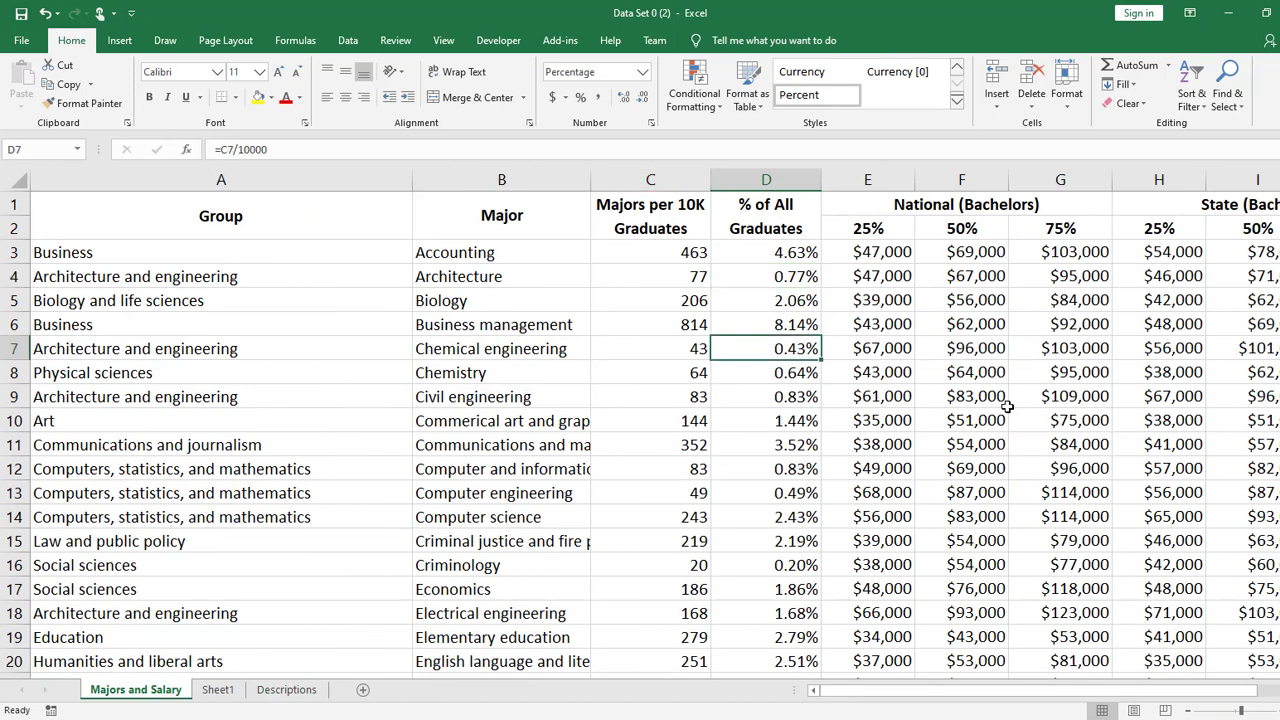
pyautogui.click(803, 250)
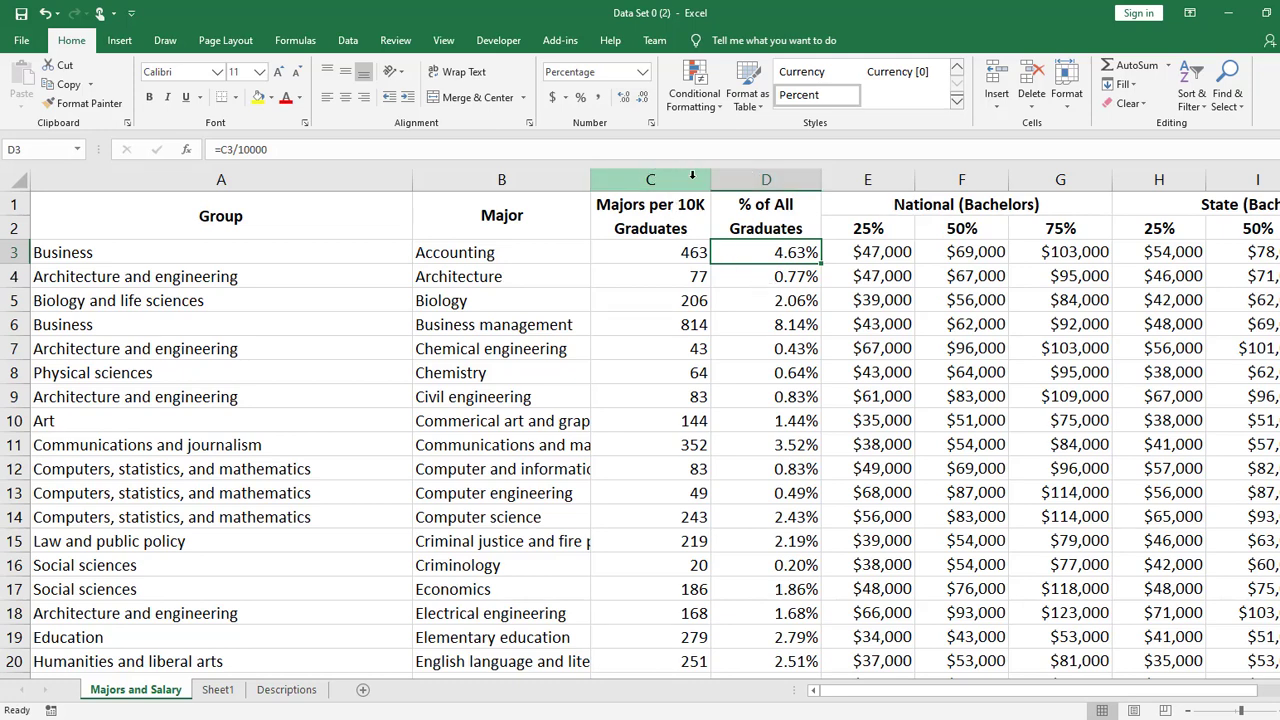
pyautogui.moveTo(660, 228); pyautogui.dragTo(691, 449)
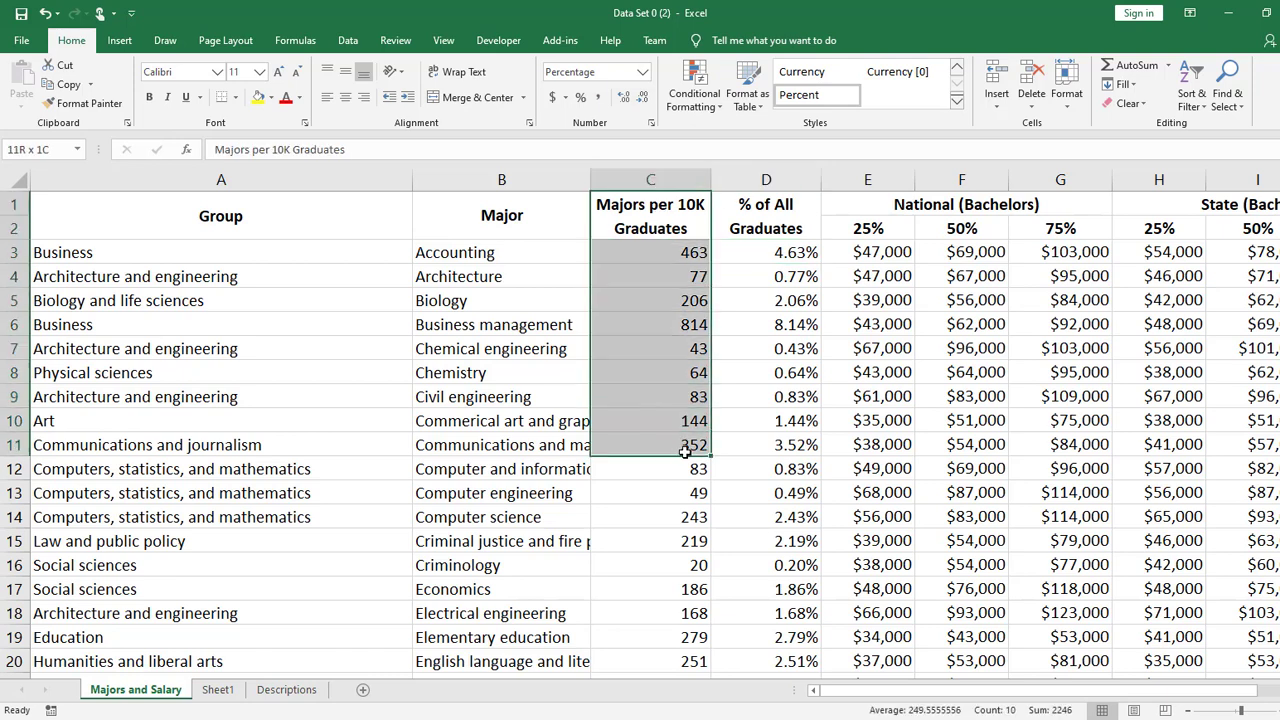
pyautogui.moveTo(797, 253); pyautogui.dragTo(805, 565)
pyautogui.click(777, 205)
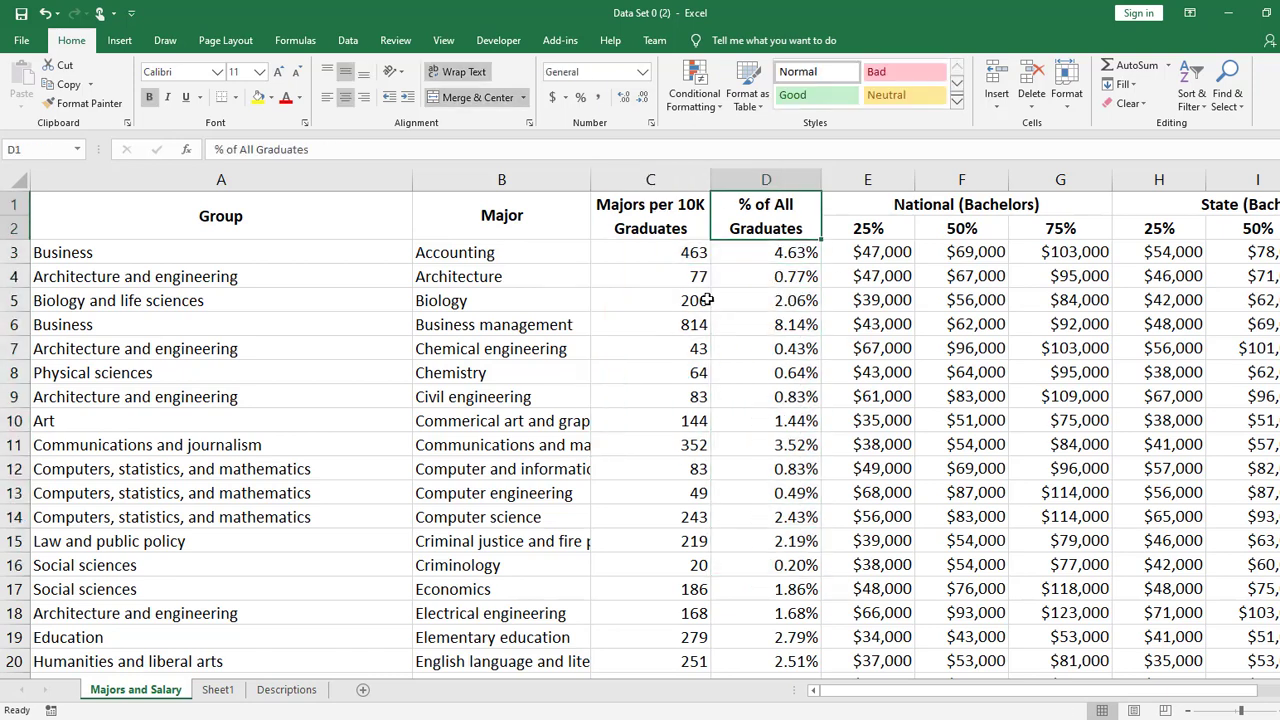
# - Delete the entire Majors per 10K Graduates column (column C)
pyautogui.rightClick(673, 175)
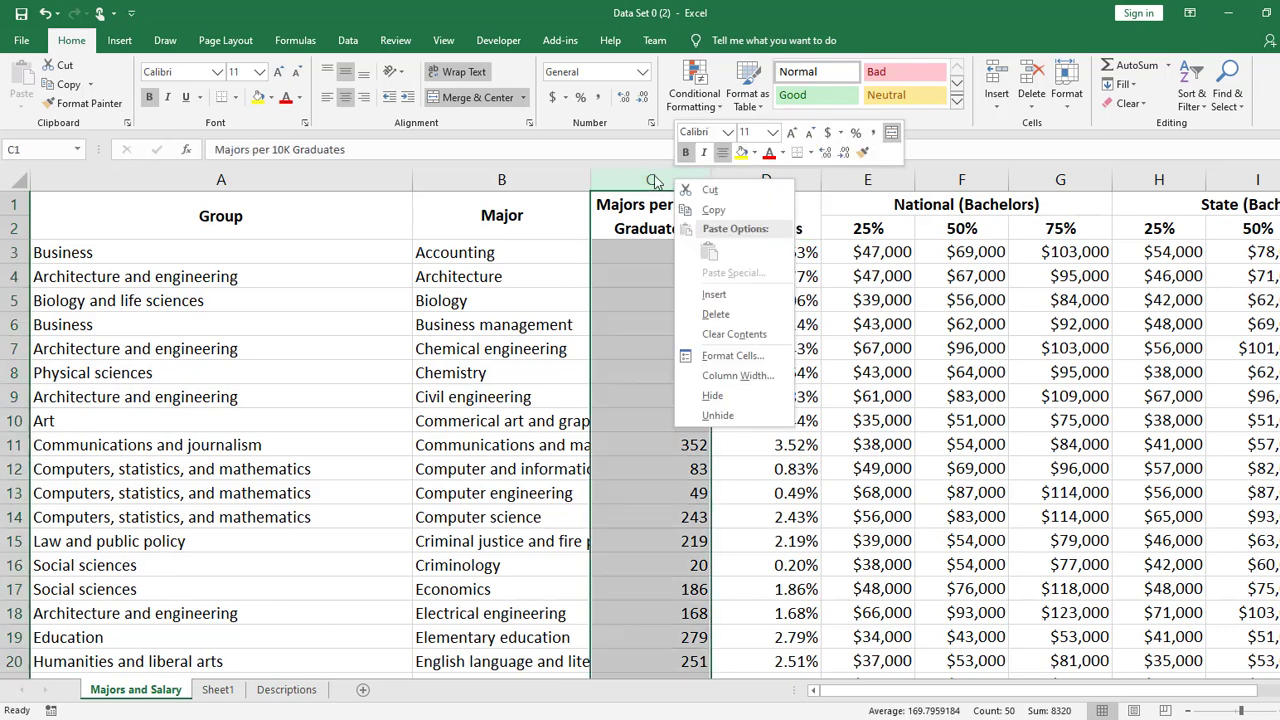
pyautogui.click(889, 261)
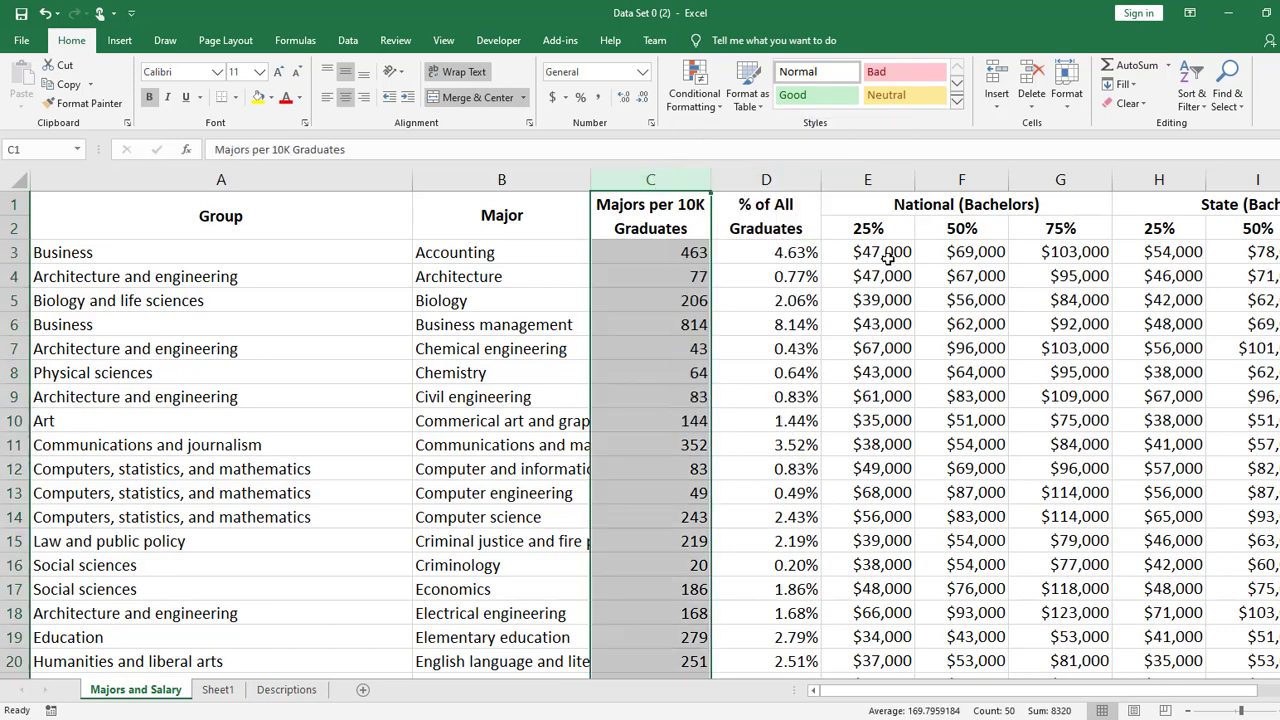
pyautogui.rightClick(647, 178)
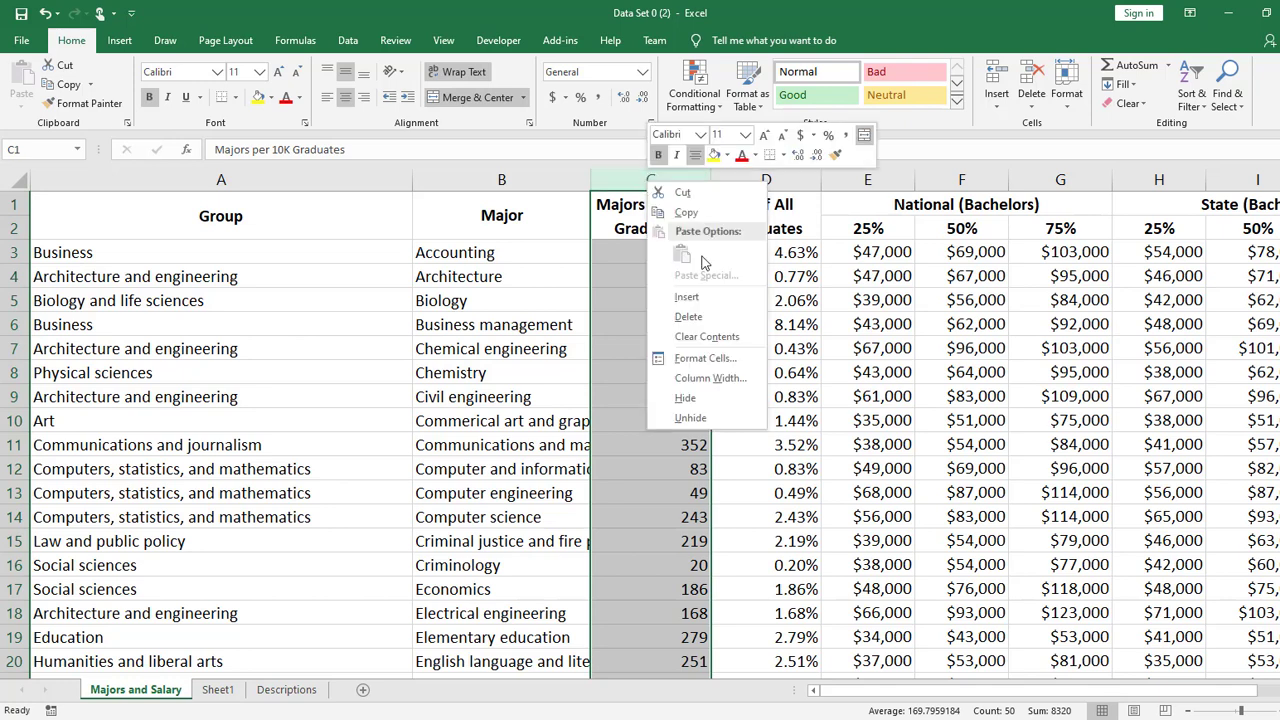
pyautogui.click(962, 380)
pyautogui.rightClick(980, 177)
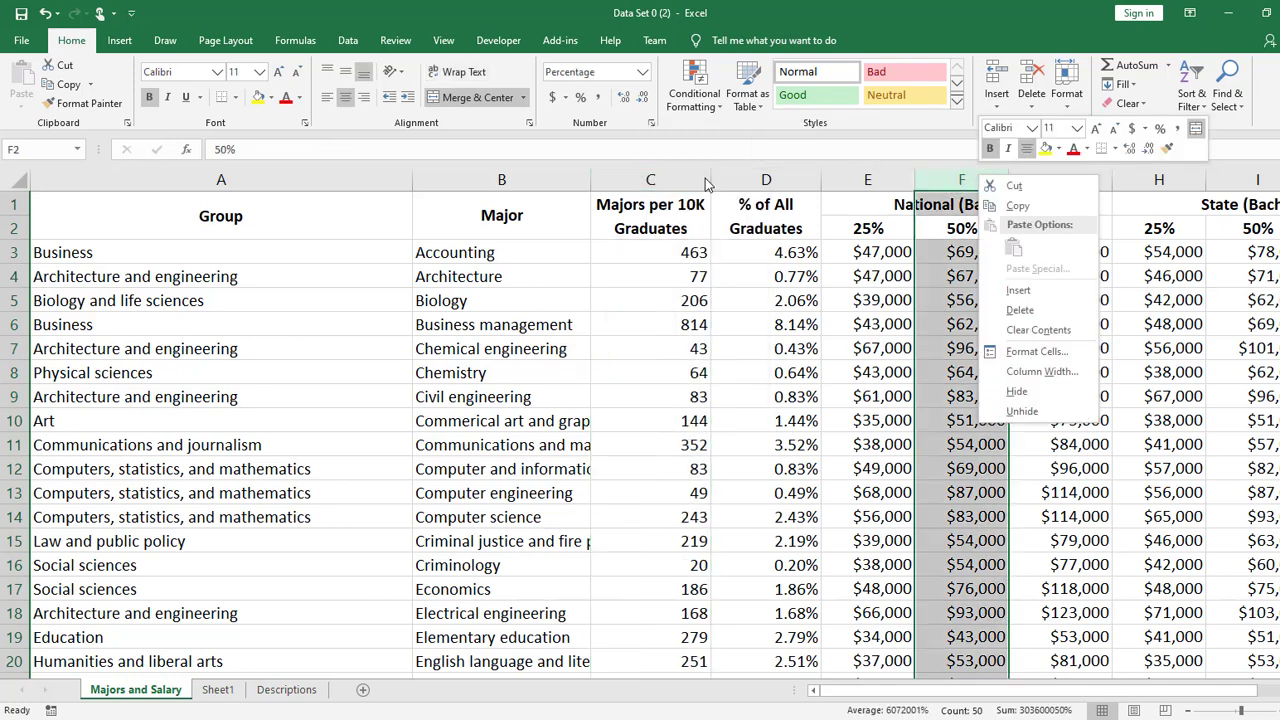
pyautogui.rightClick(695, 178)
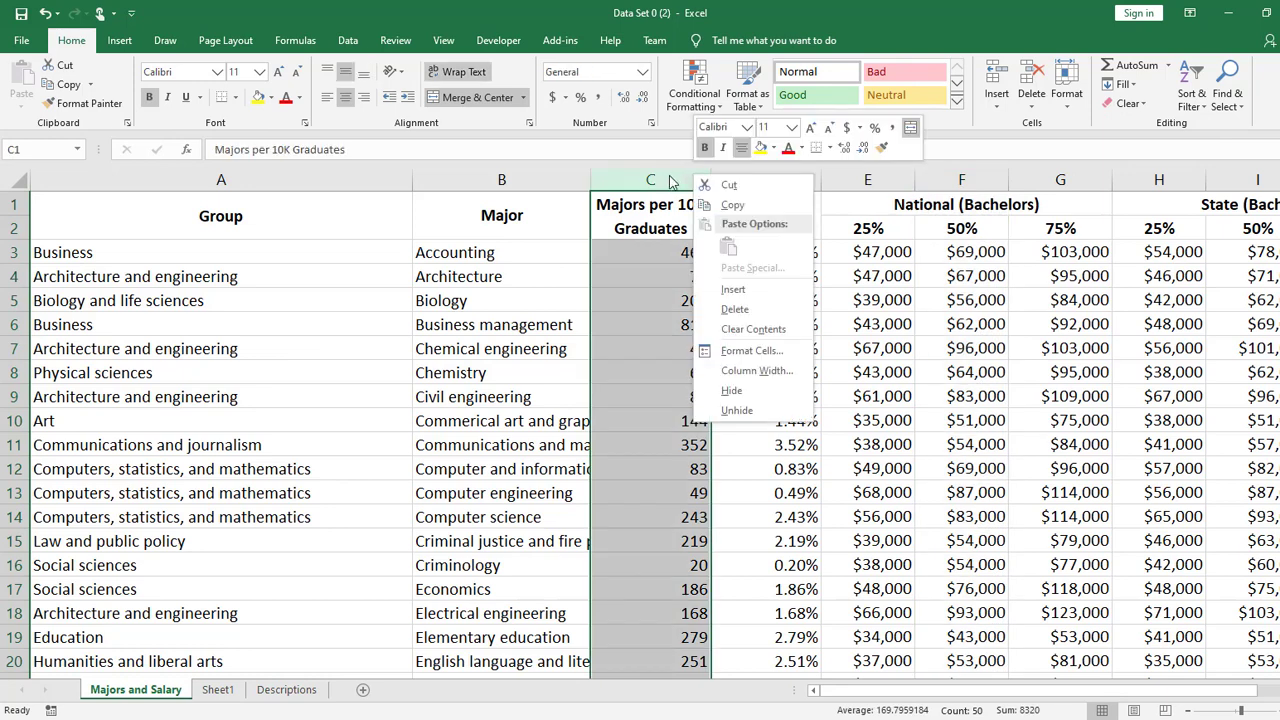
pyautogui.click(781, 316)
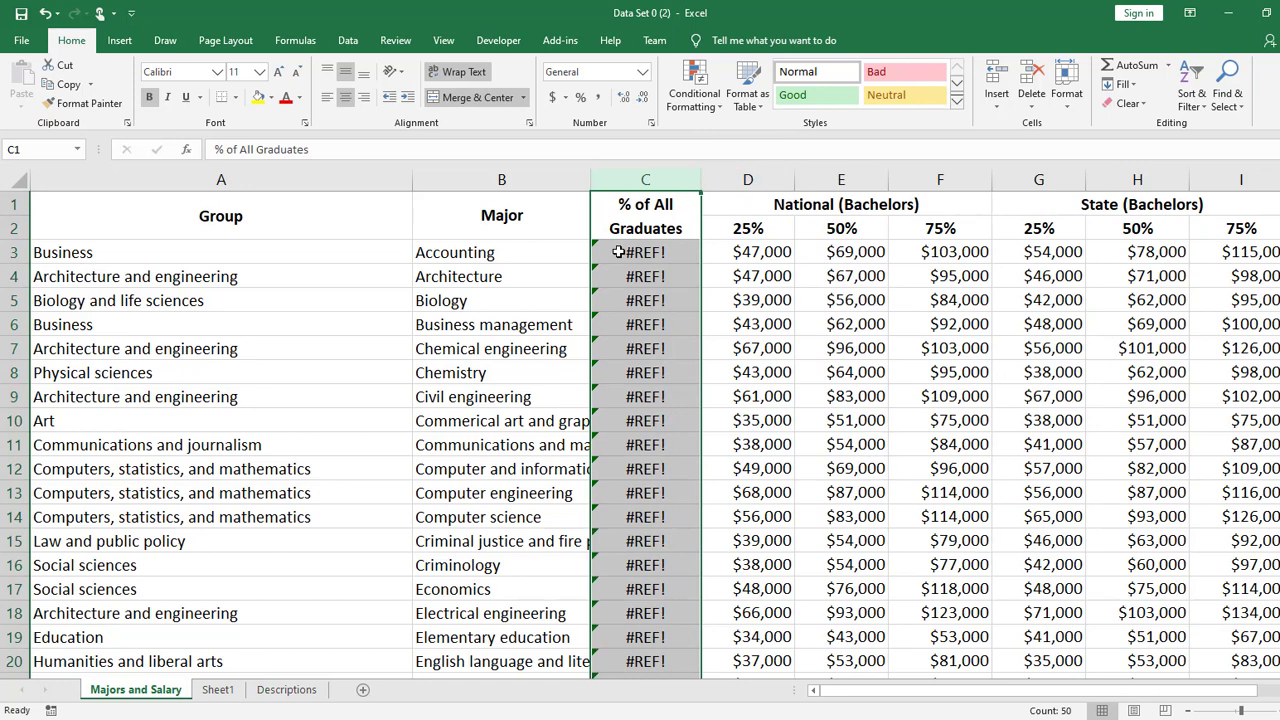
# - Inspect the cell reference in the formula of cell C3, dismiss the battery notice, and leave the formula unchanged
pyautogui.click(679, 253)
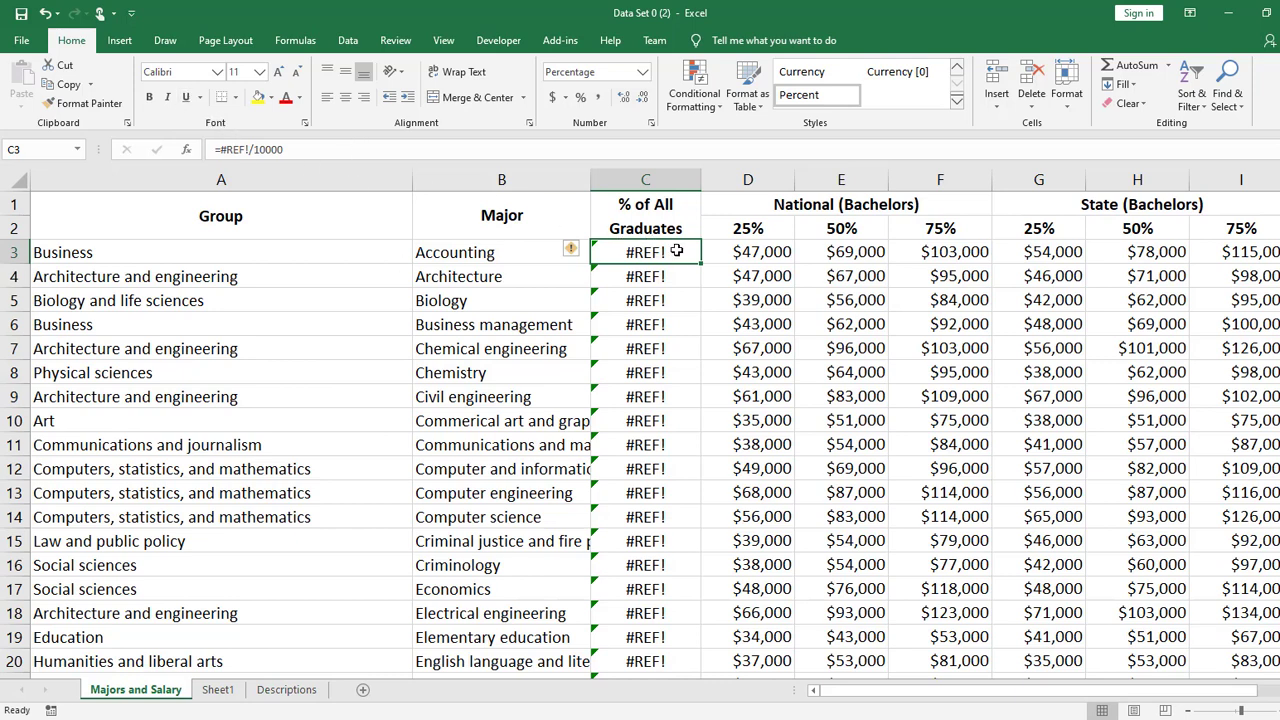
pyautogui.doubleClick(676, 251)
pyautogui.doubleClick(620, 252)
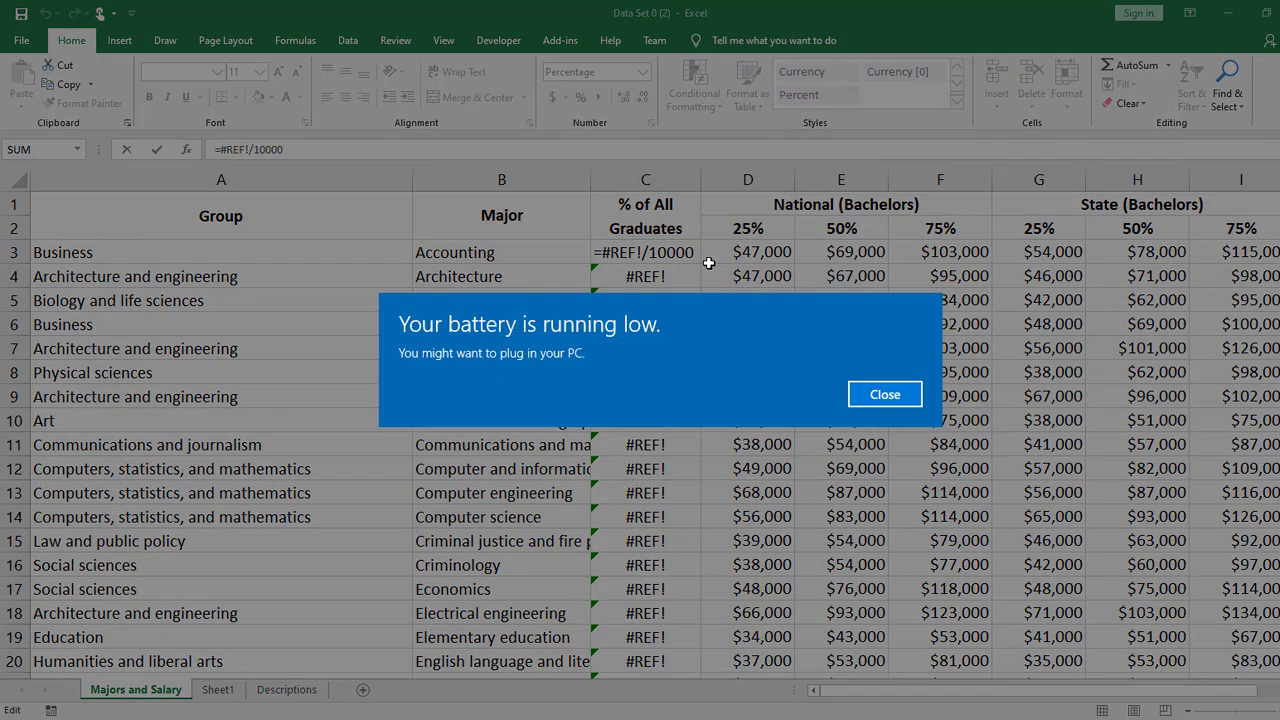
pyautogui.click(880, 393)
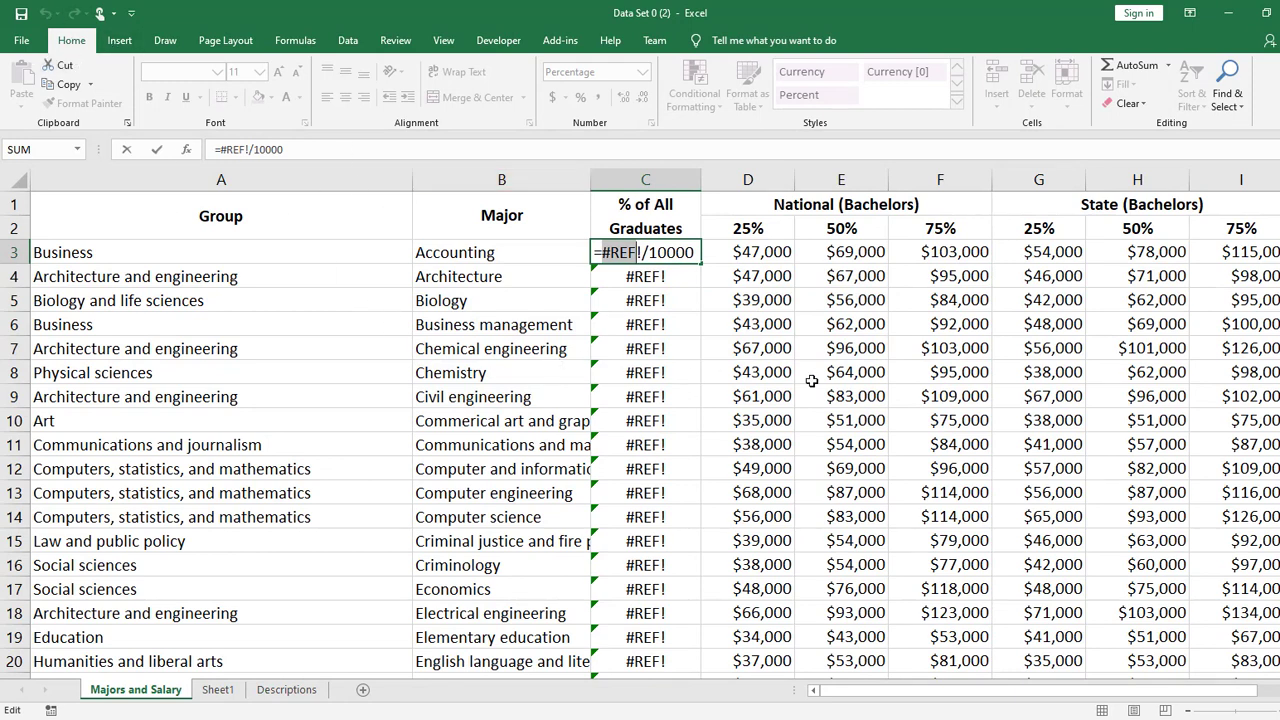
pyautogui.press('Return')
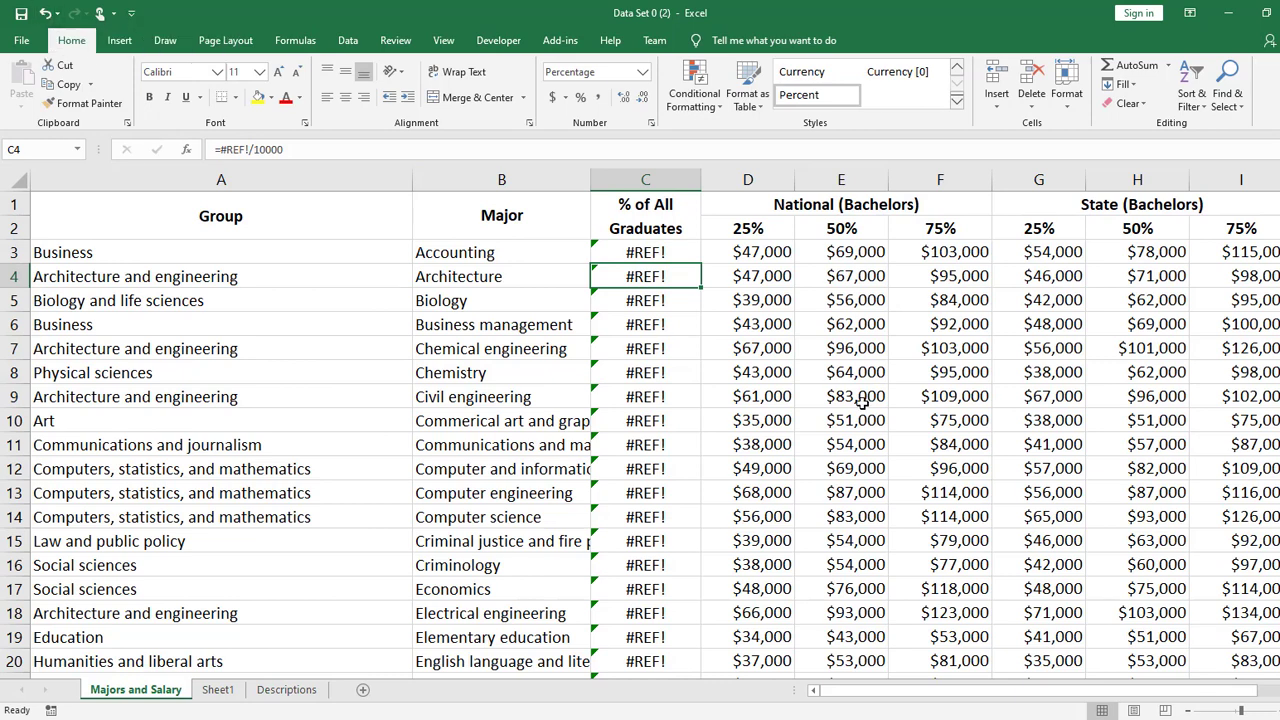
# - Undo the deletion of the Majors per 10K Graduates column
pyautogui.hotkey('ctrl', 'z')
pyautogui.hotkey('ctrl', 'z')
pyautogui.click(1025, 416)
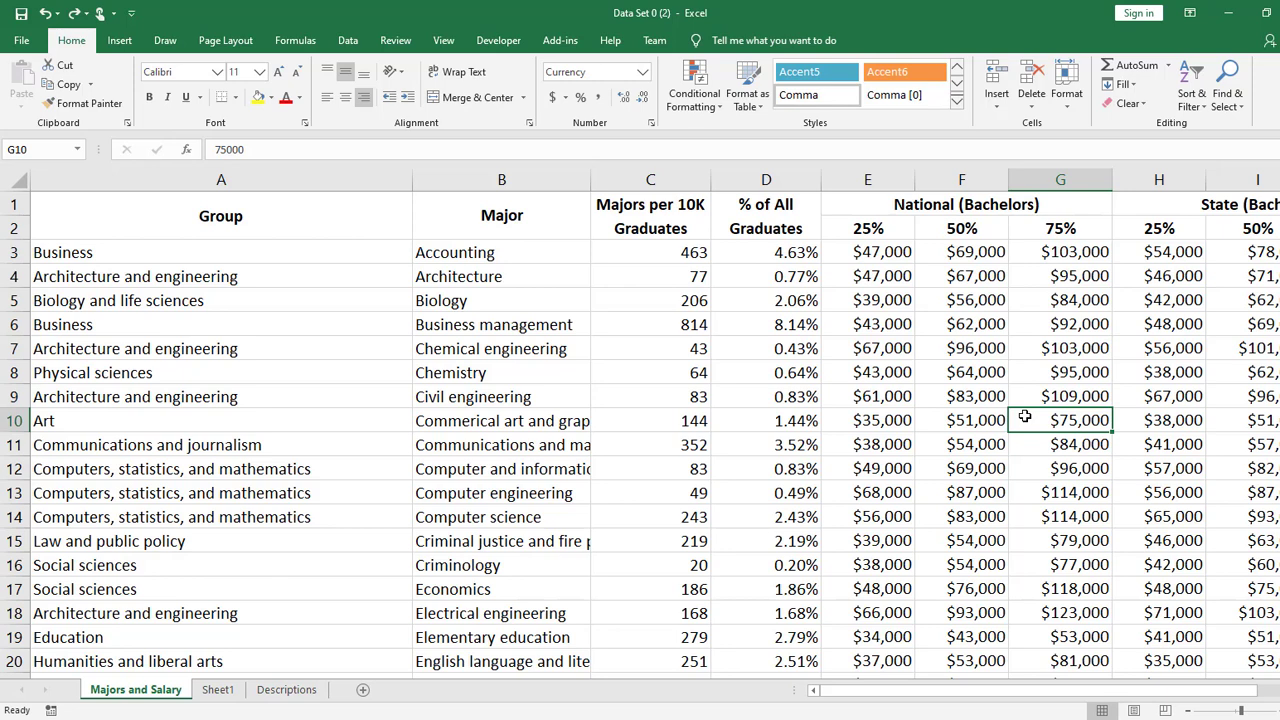
# - Clear the percentages from cells D4:D13, and select cell D3
pyautogui.moveTo(787, 286); pyautogui.dragTo(763, 485)
pyautogui.press('Delete')
pyautogui.click(808, 252)
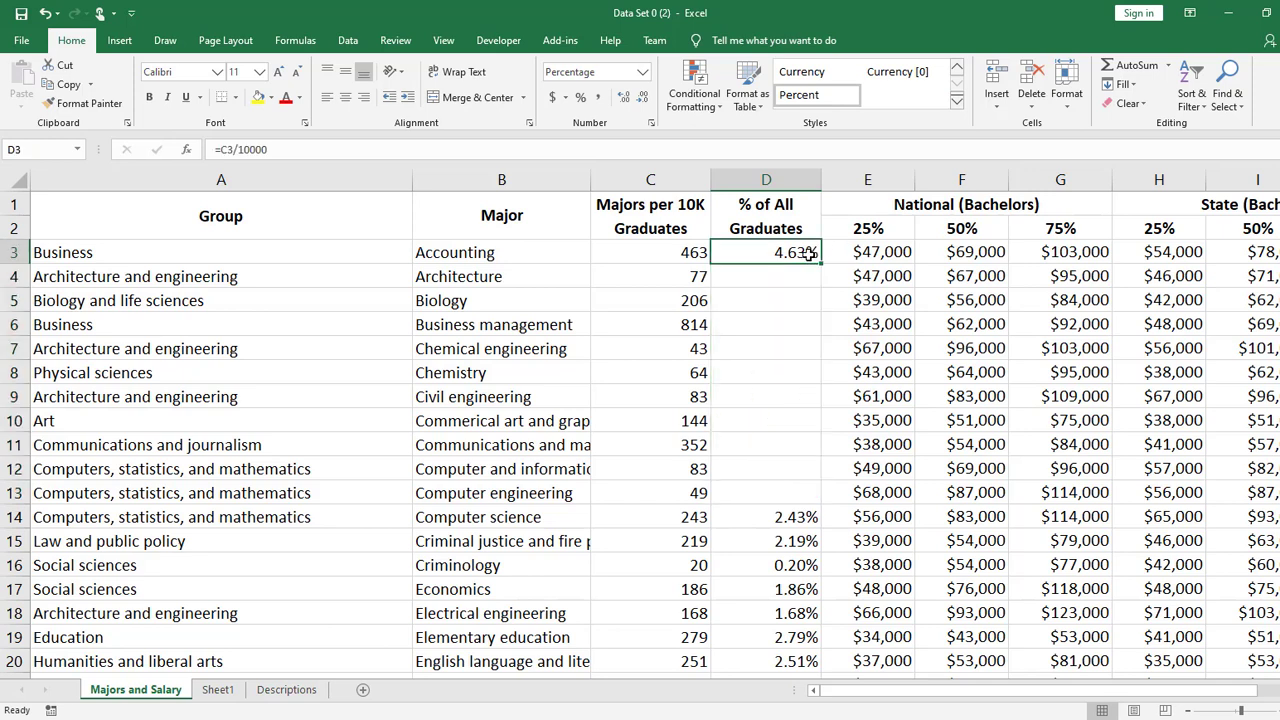
pyautogui.rightClick(759, 253)
pyautogui.click(822, 267)
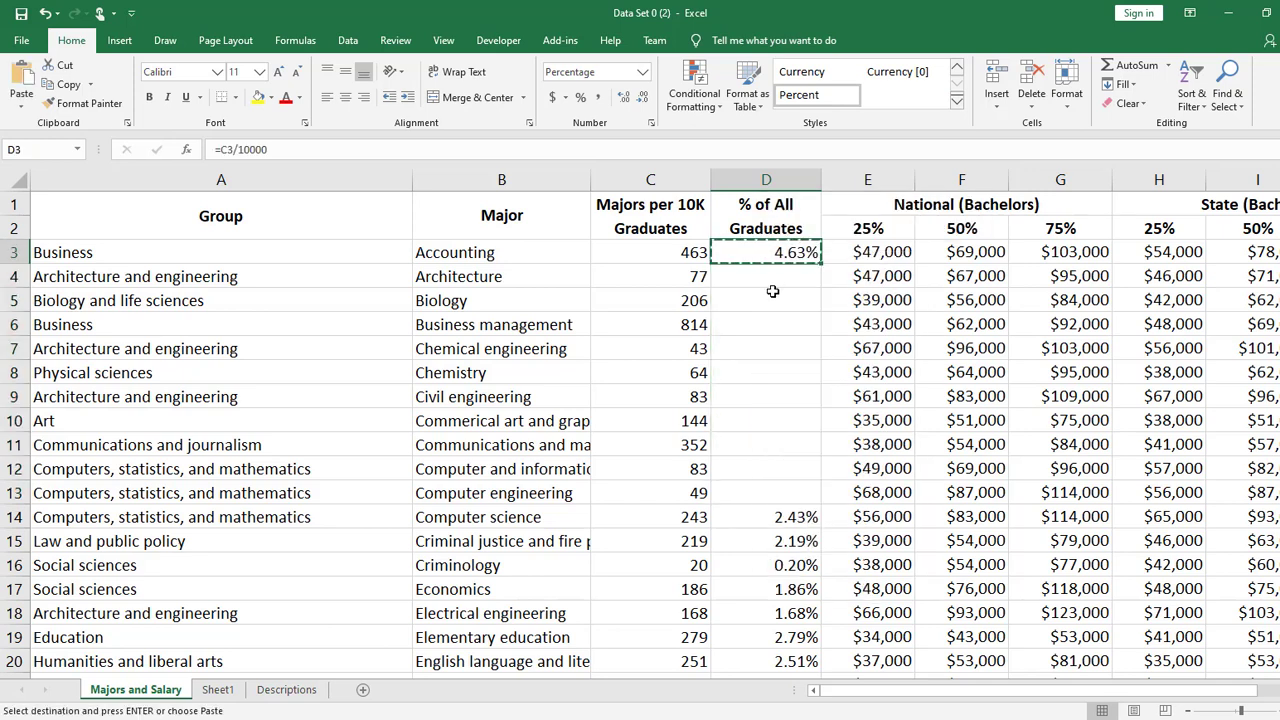
pyautogui.click(772, 278)
pyautogui.rightClick(778, 280)
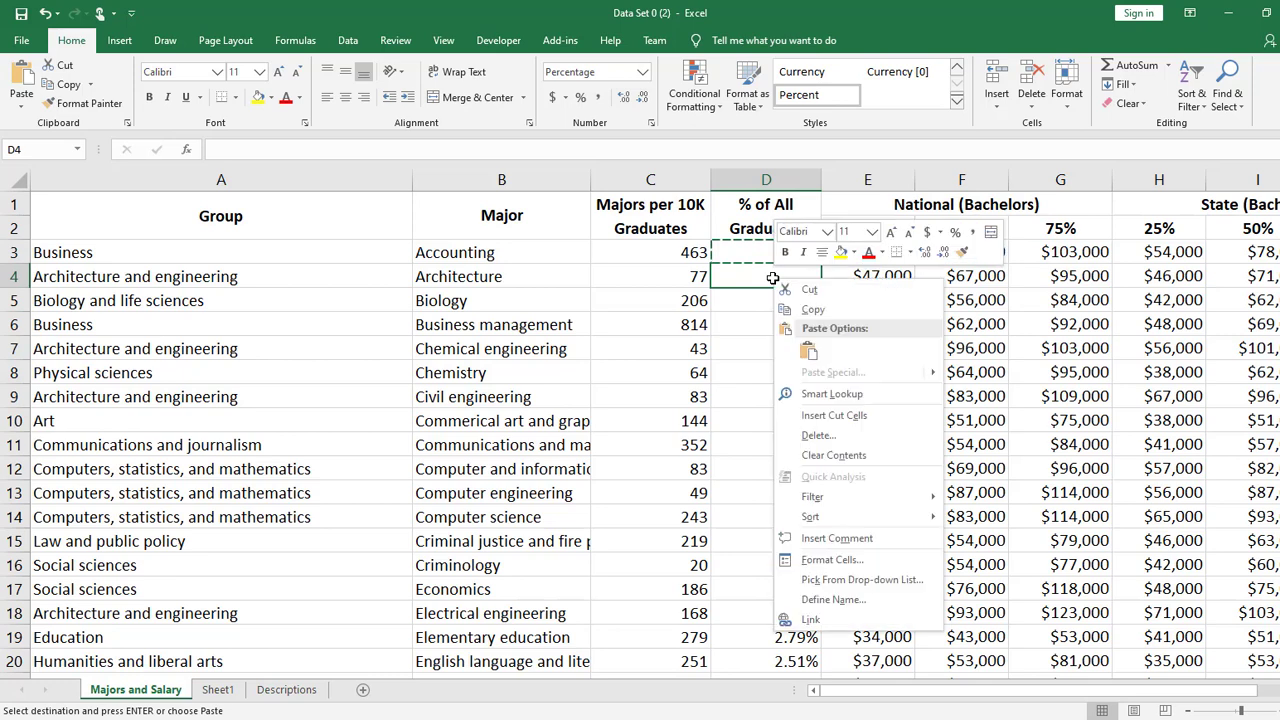
pyautogui.click(829, 314)
# - Cut the formula from cell D3 and paste it into cell D4
pyautogui.click(795, 253)
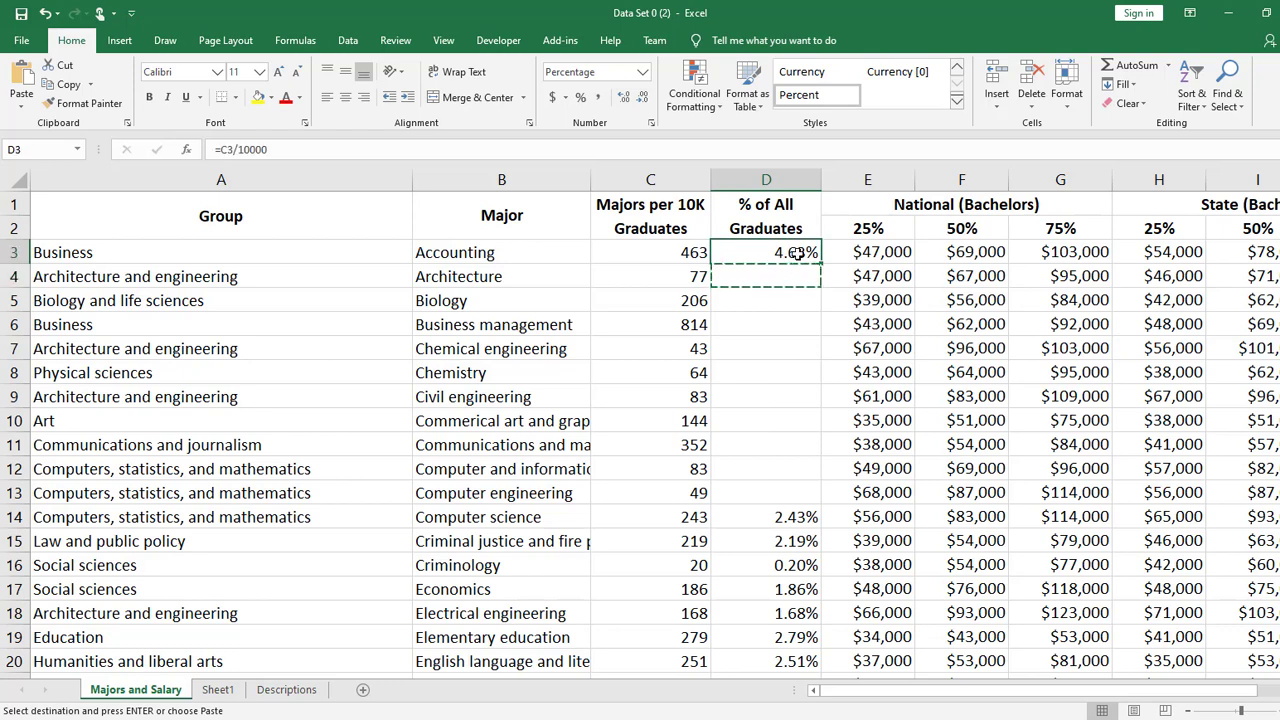
pyautogui.rightClick(795, 253)
pyautogui.click(829, 291)
pyautogui.click(812, 278)
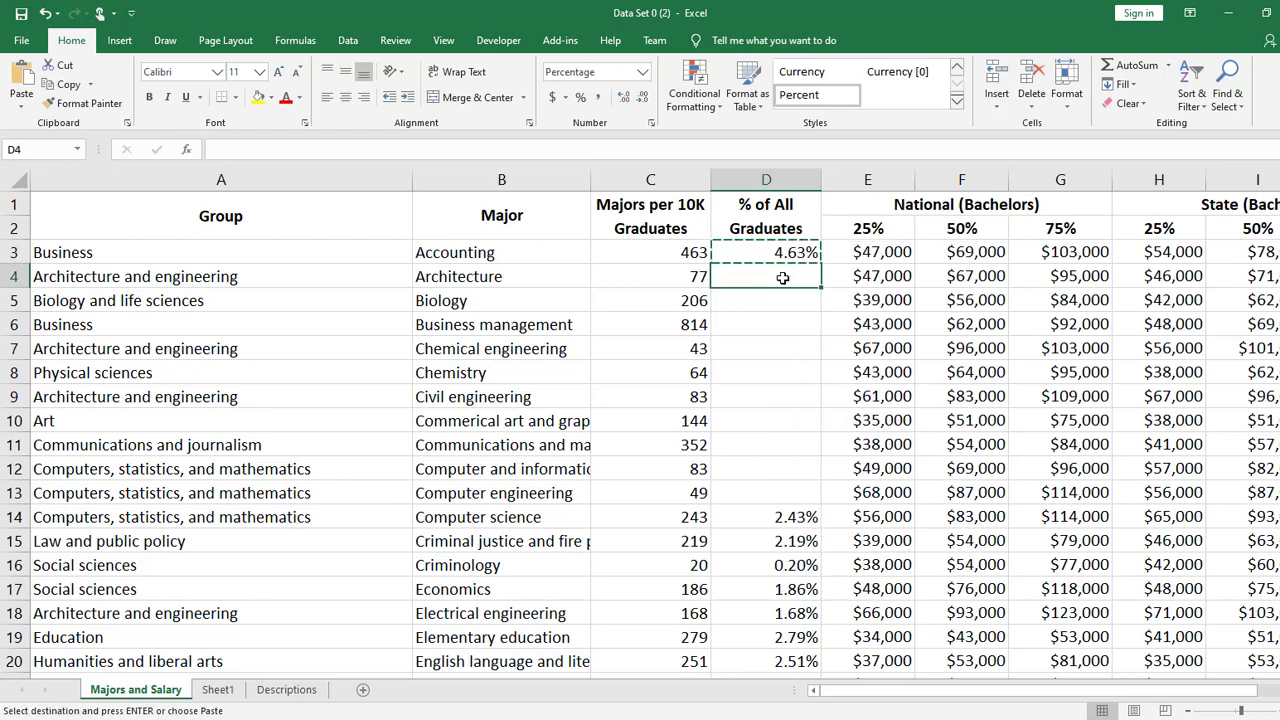
pyautogui.press('Return')
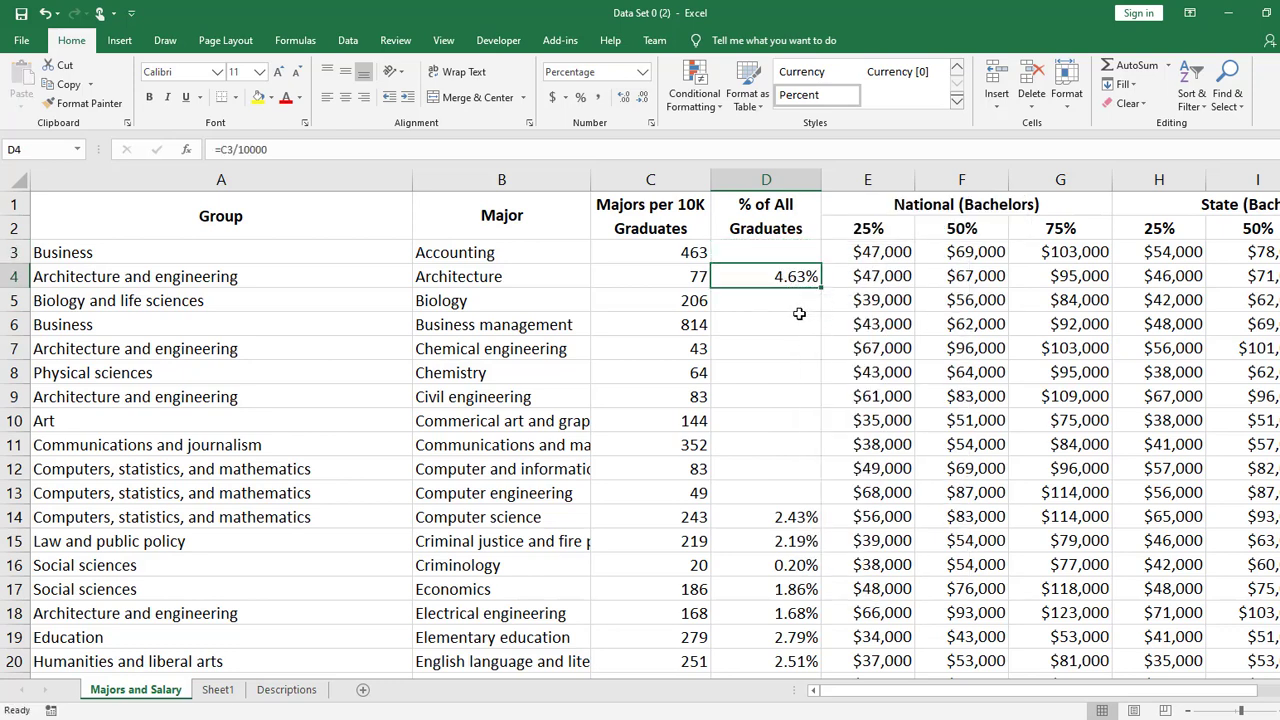
# - Inspect the cell reference in the moved formula in D4, and undo the move
pyautogui.doubleClick(812, 278)
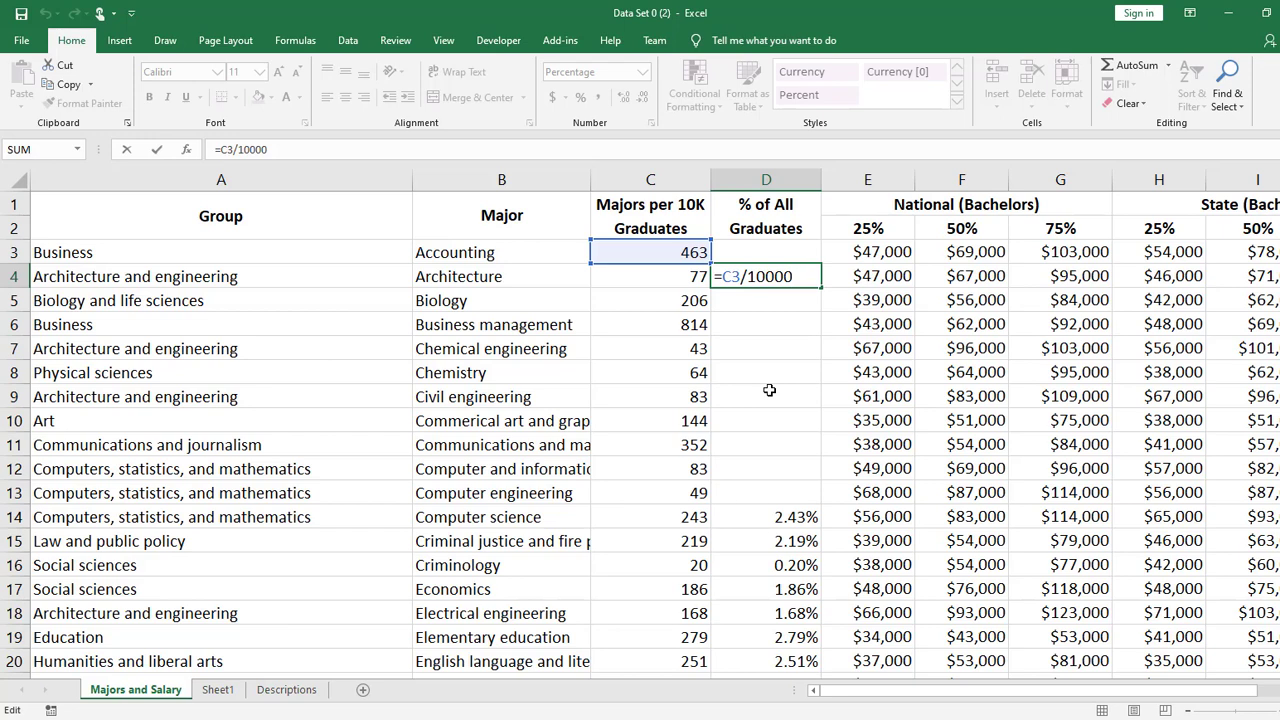
pyautogui.press('Return')
pyautogui.press('Up')
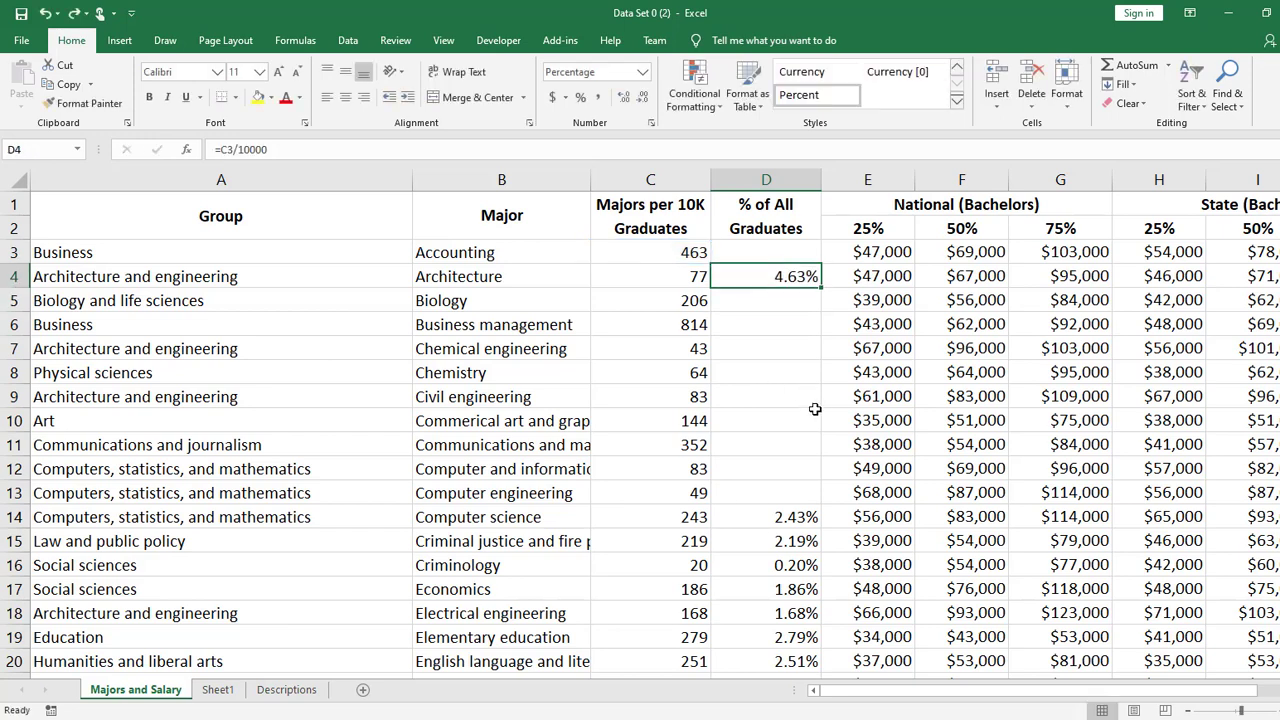
pyautogui.hotkey('ctrl', 'z')
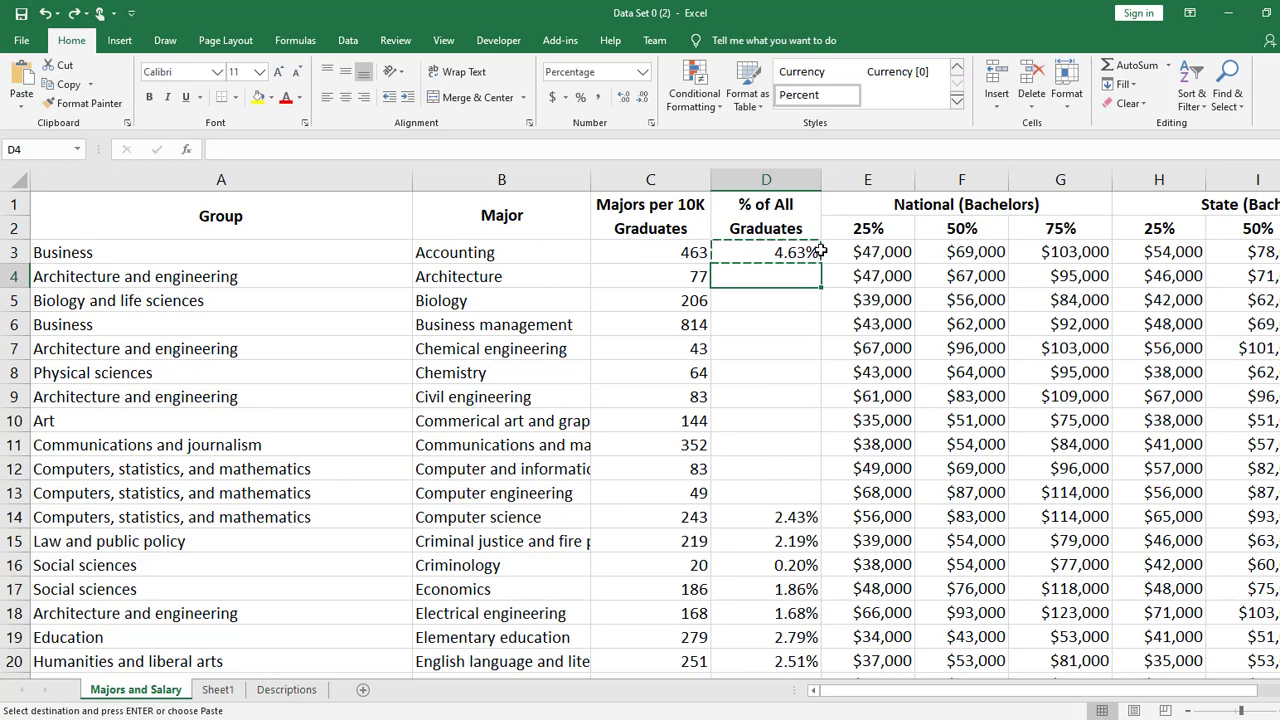
# - Fill the formula from D3 down the % of All Graduates column through row 19, and select cell D6
pyautogui.click(800, 252)
pyautogui.moveTo(821, 264); pyautogui.dragTo(820, 637)
pyautogui.click(772, 326)
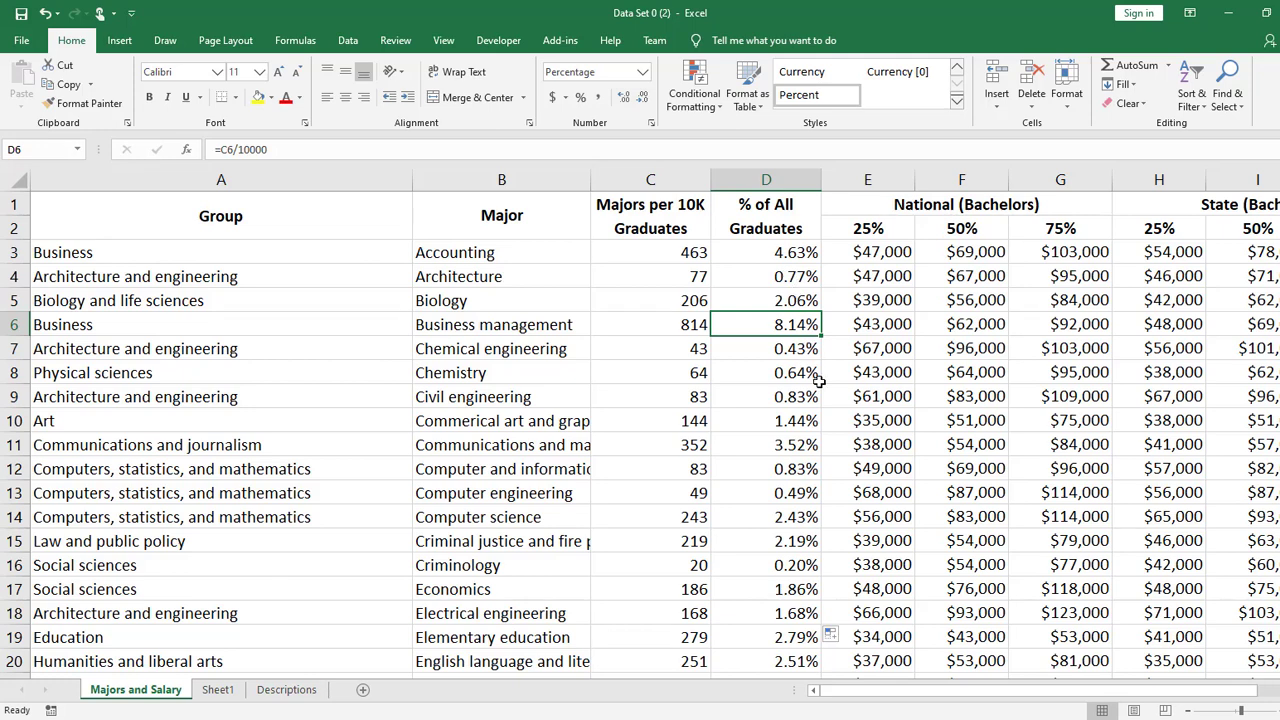
# - Move the formula from cell D3 onto cell D4, replacing the formula there
pyautogui.click(807, 253)
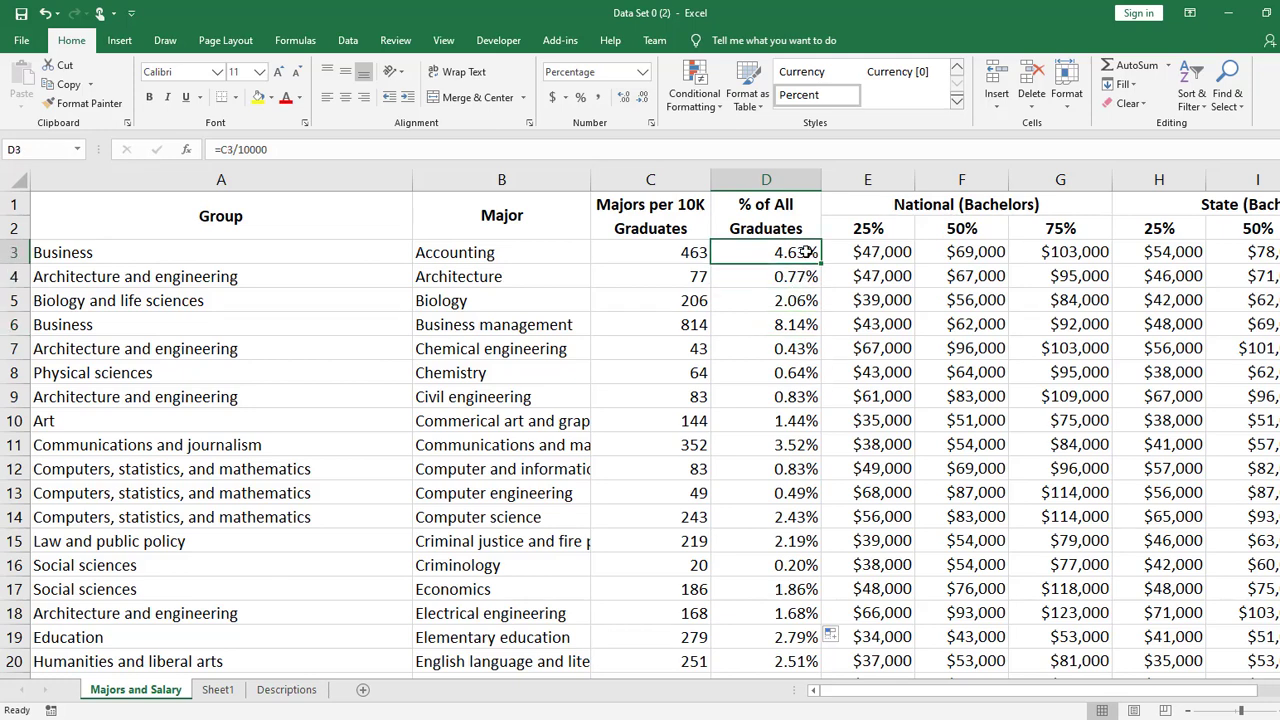
pyautogui.hotkey('ctrl', 'c')
pyautogui.moveTo(805, 264); pyautogui.dragTo(808, 280)
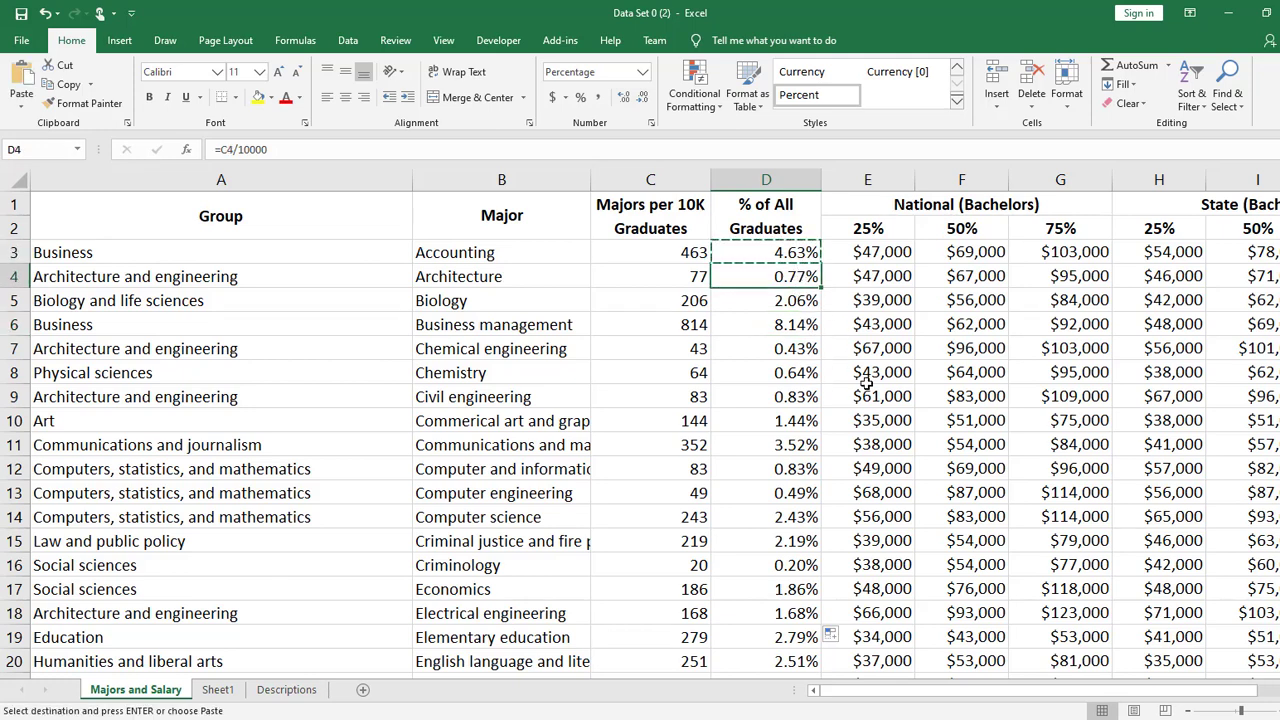
# - Try to paste the formula from cell D5 into cells D3:D4
pyautogui.click(788, 299)
pyautogui.hotkey('ctrl', 'c')
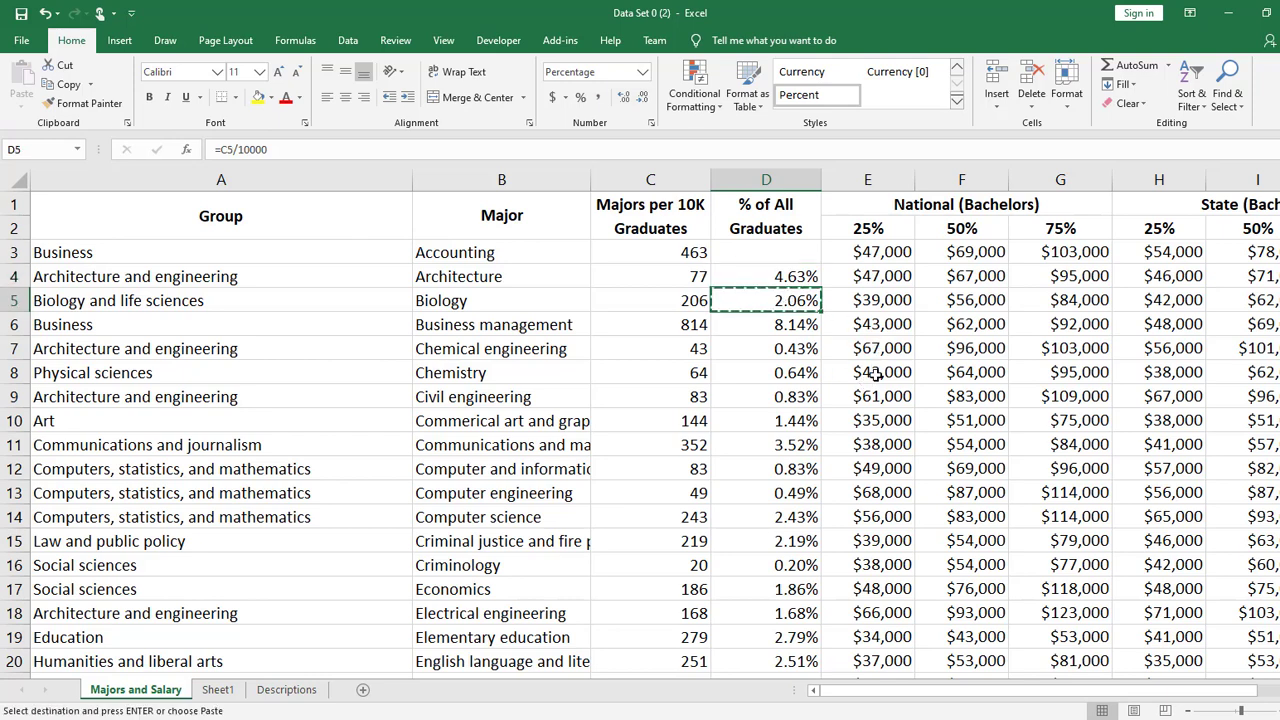
pyautogui.moveTo(800, 257); pyautogui.dragTo(800, 280)
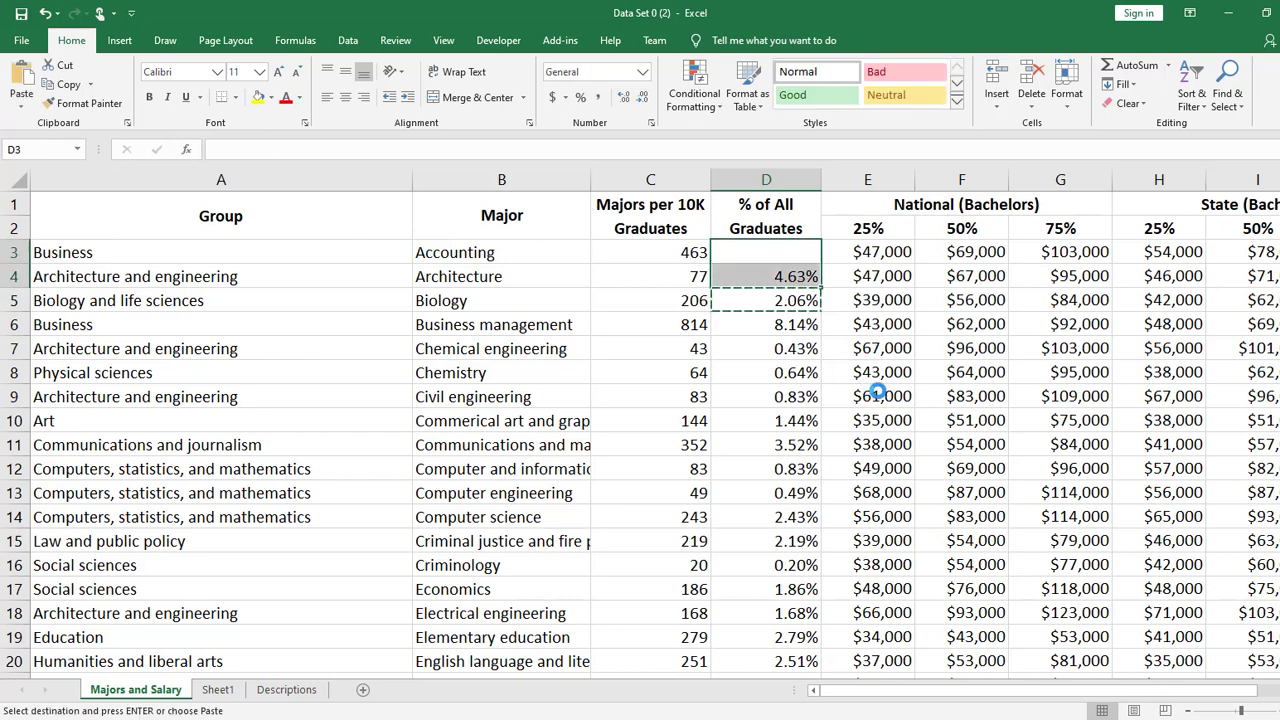
pyautogui.hotkey('ctrl', 'v')
# - Undo the cell moves so the % of All Graduates column keeps its filled formulas, and inspect the formula in D7
pyautogui.hotkey('ctrl', 'z')
pyautogui.hotkey('ctrl', 'z')
pyautogui.hotkey('ctrl', 'z')
pyautogui.hotkey('ctrl', 'z')
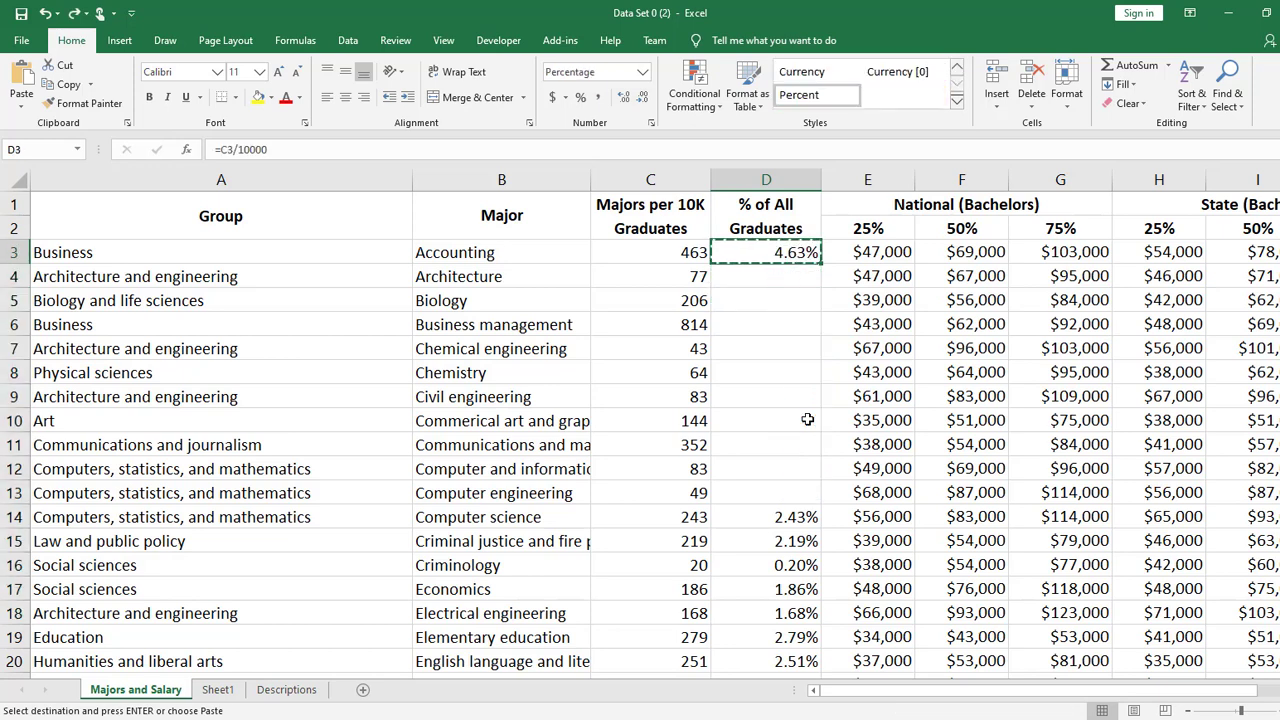
pyautogui.hotkey('ctrl', 'z')
pyautogui.click(822, 441)
pyautogui.doubleClick(783, 349)
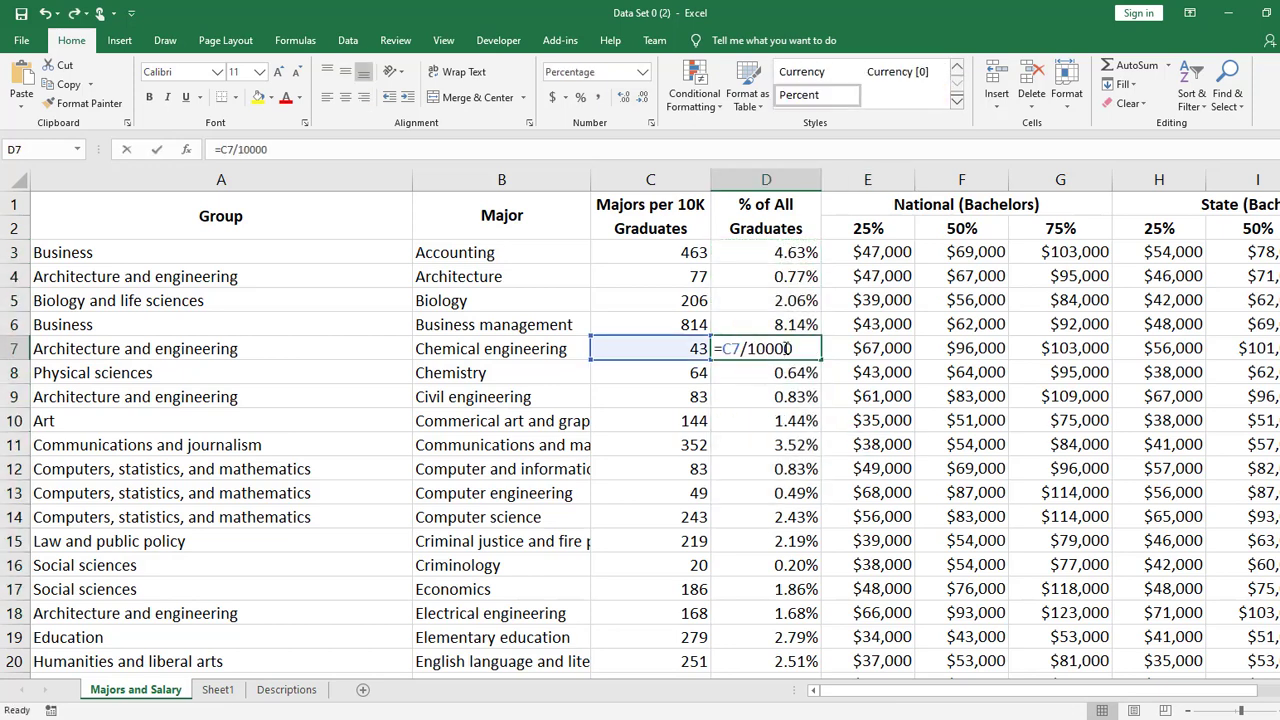
pyautogui.click(783, 424)
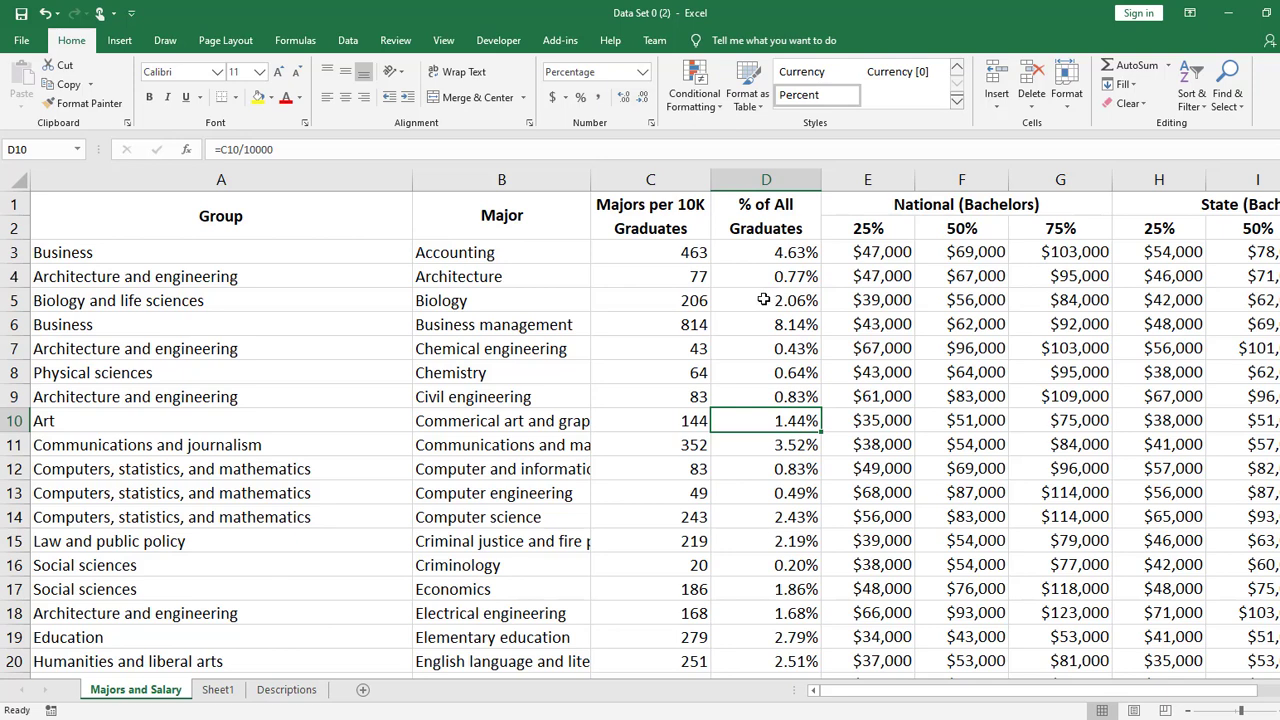
# - Delete the entire Majors per 10K Graduates column (column C), and undo the deletion
pyautogui.click(662, 180)
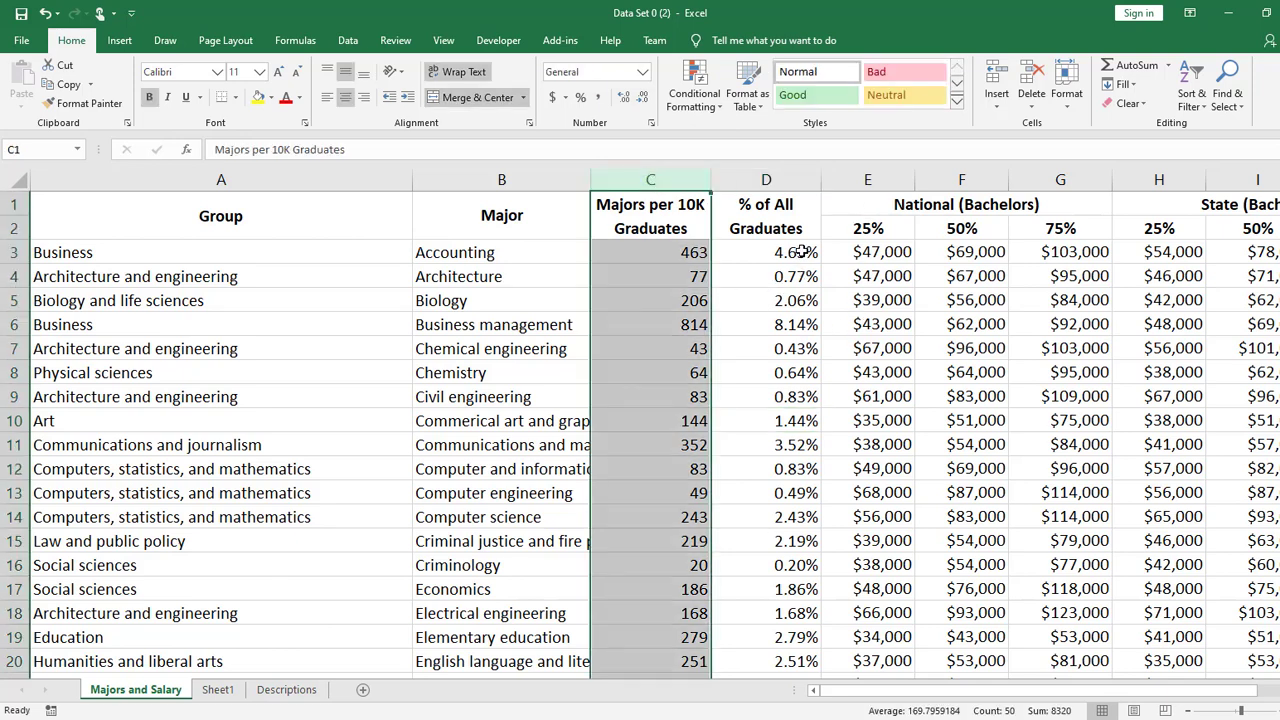
pyautogui.rightClick(677, 182)
pyautogui.click(745, 304)
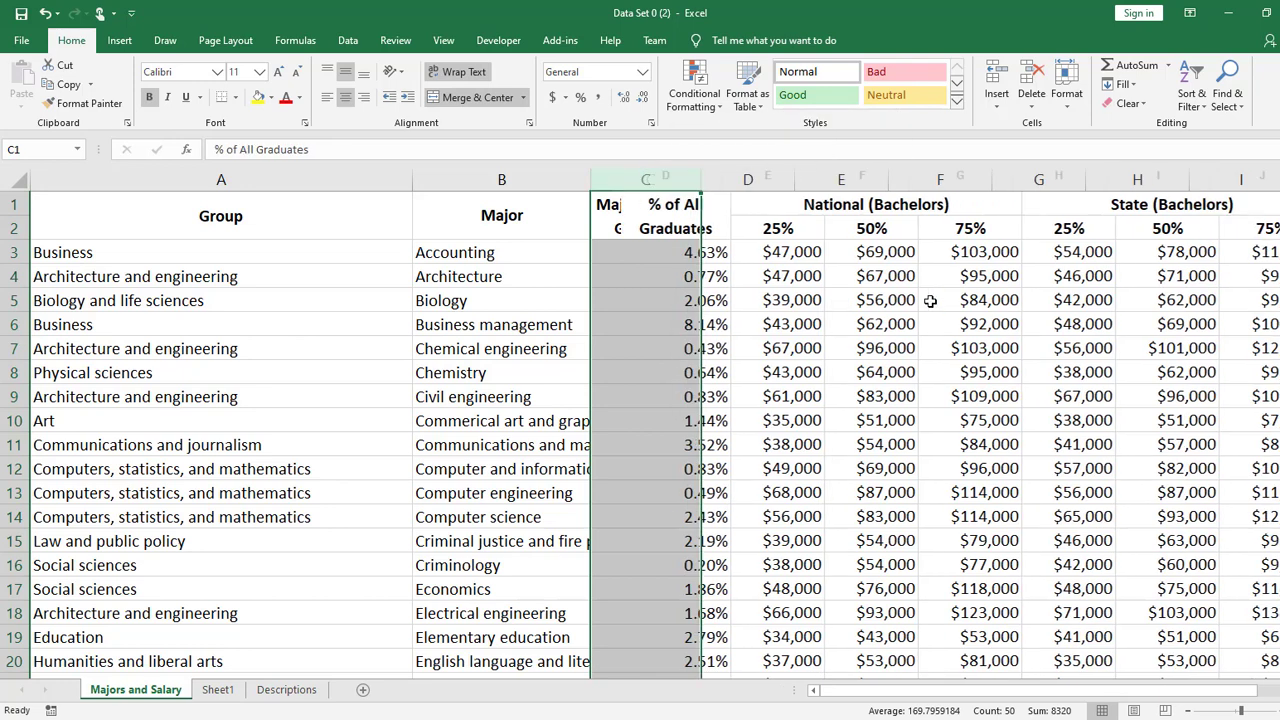
pyautogui.hotkey('ctrl', 'z')
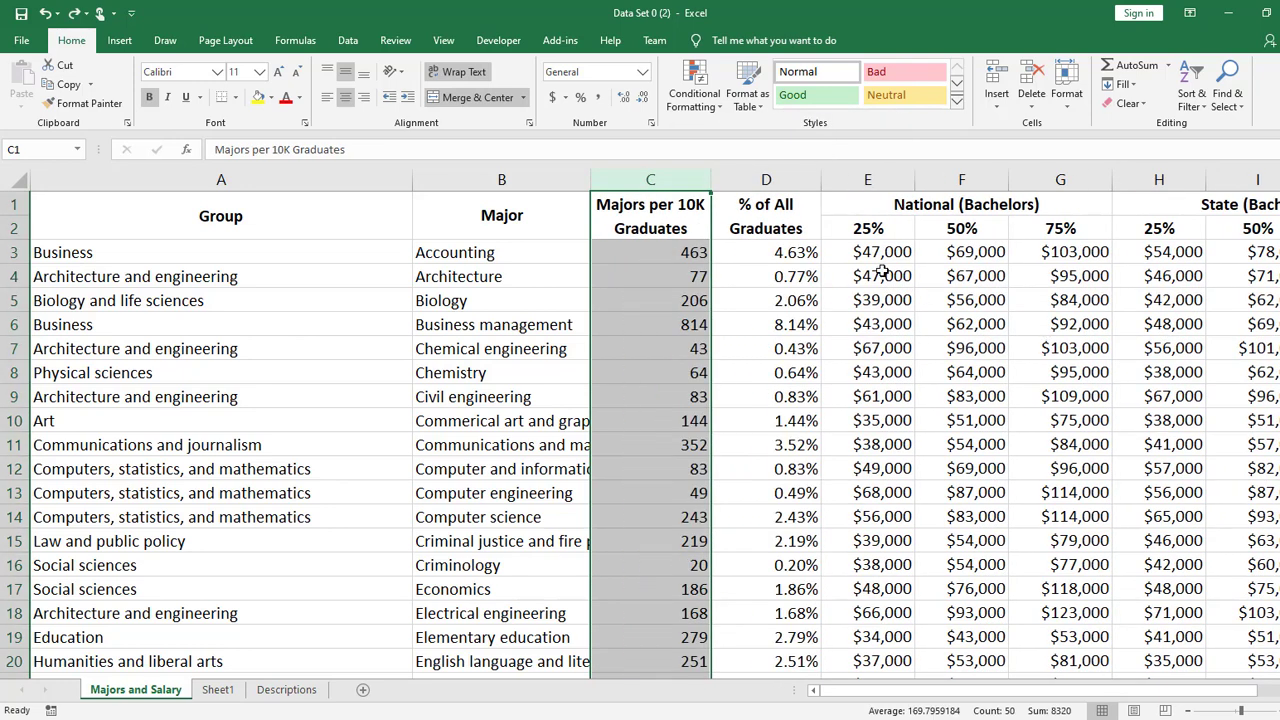
# - Copy the entire % of All Graduates column (column D) and insert the copy directly before the original
pyautogui.click(766, 180)
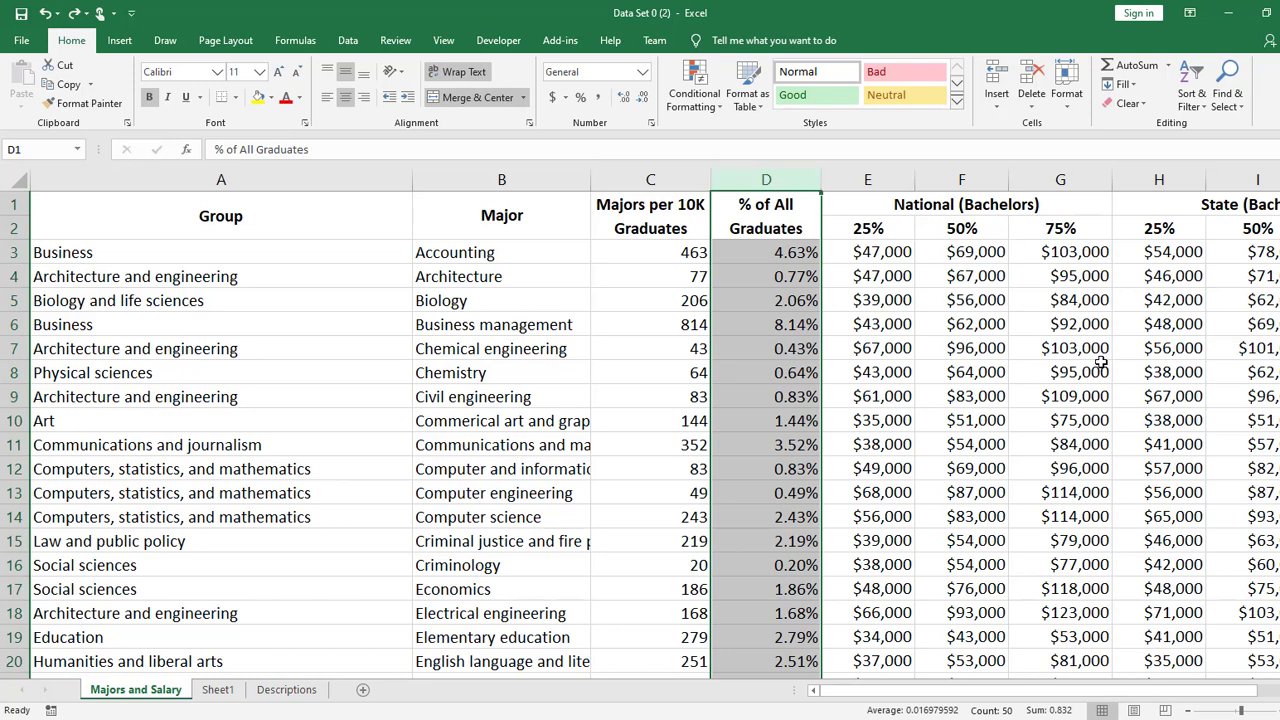
pyautogui.hotkey('ctrl', 'c')
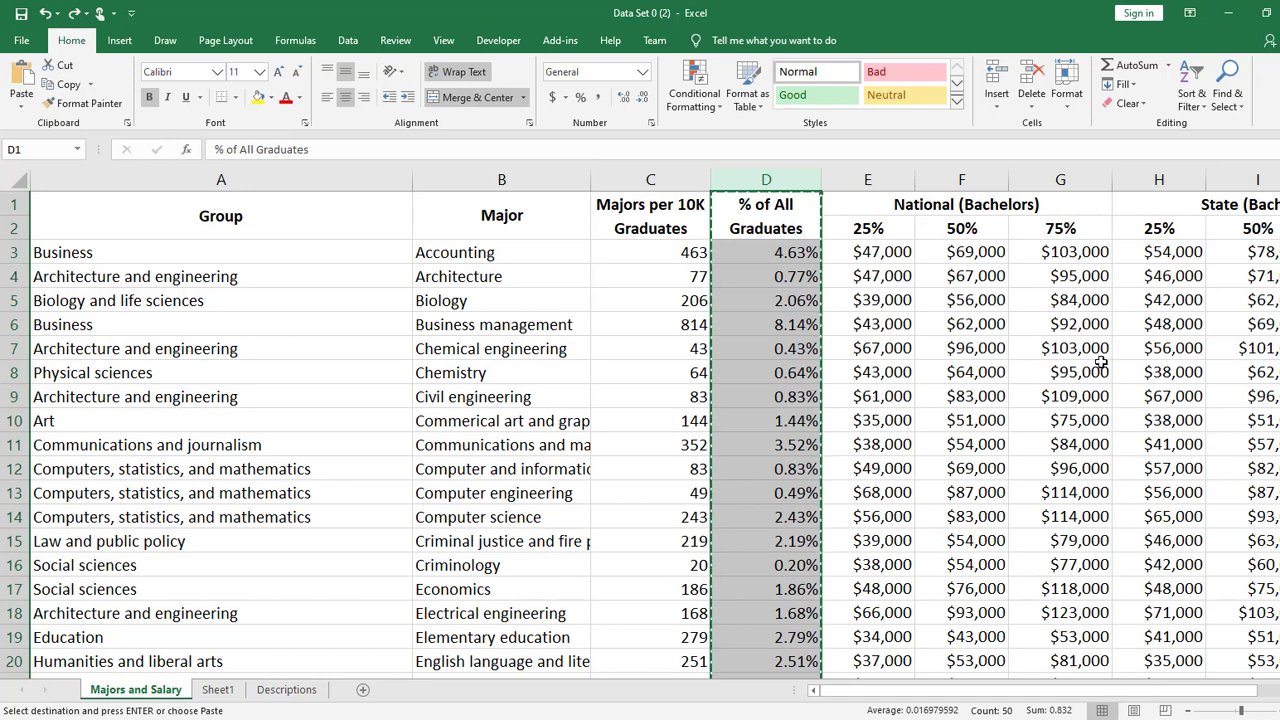
pyautogui.rightClick(764, 179)
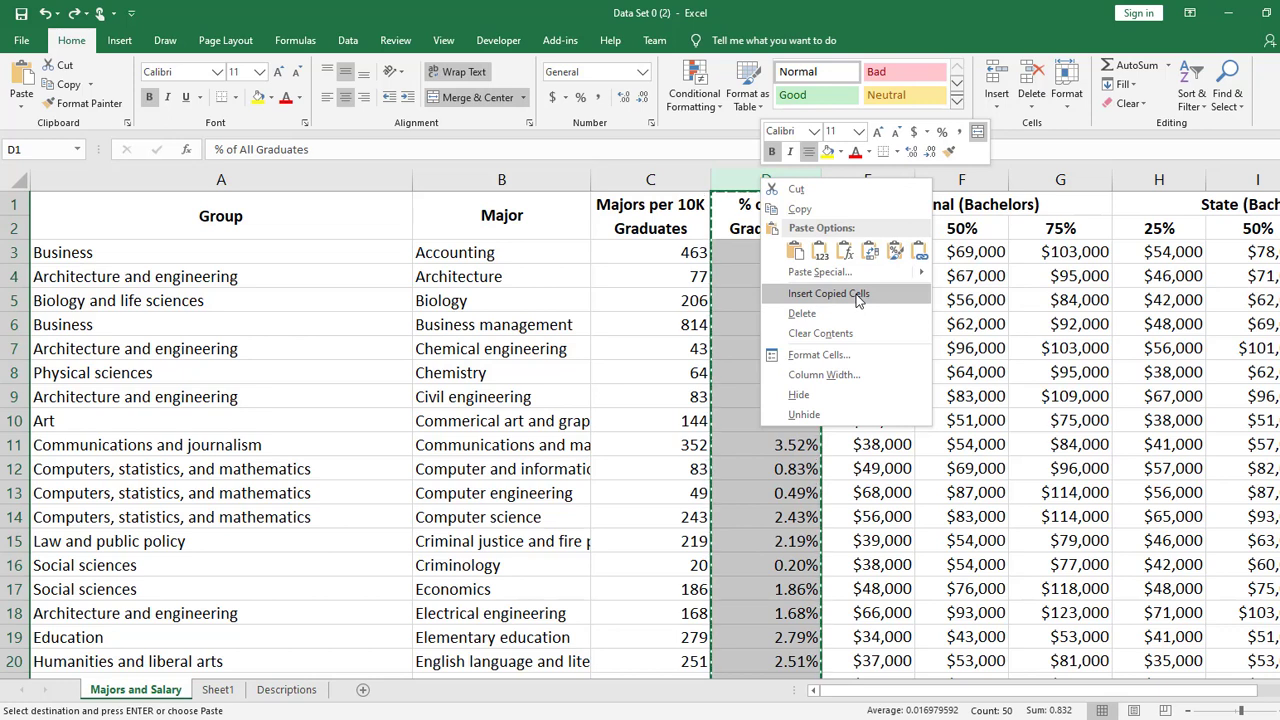
pyautogui.press('Escape')
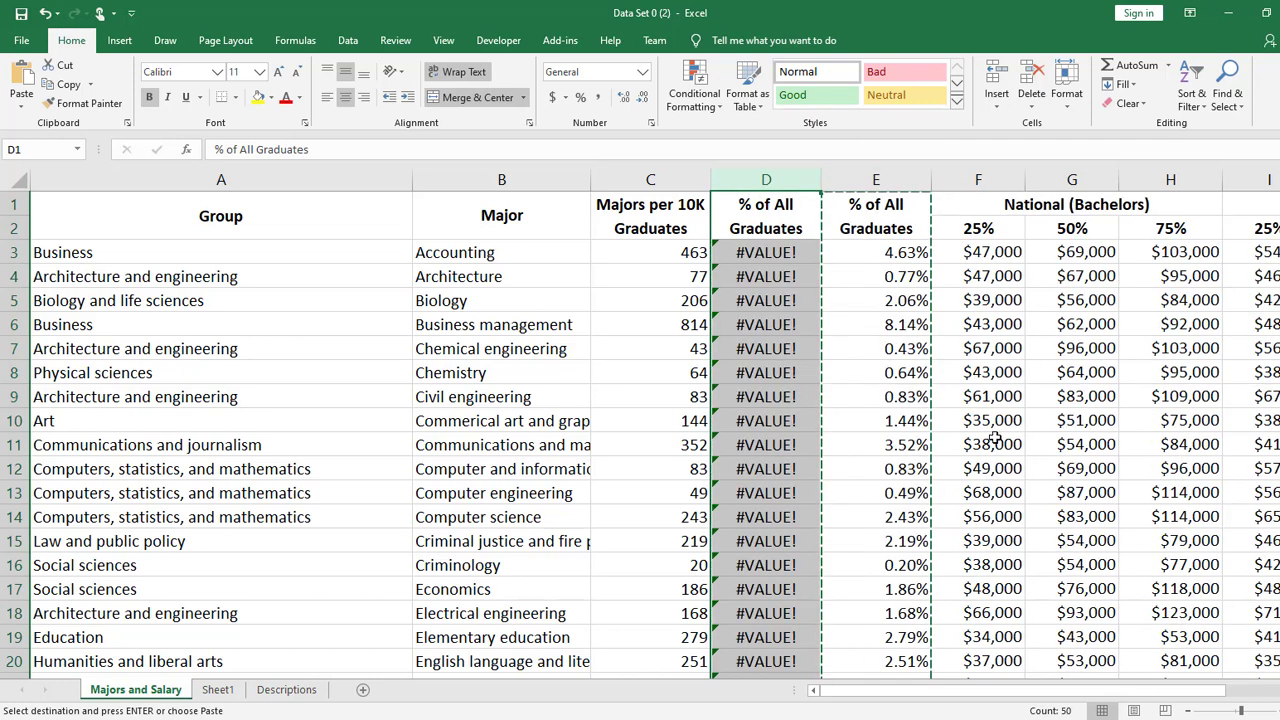
# - Compare the cell references in the formulas of D3 and E3 in the two % of All Graduates columns, leaving both formulas unedited
pyautogui.click(779, 258)
pyautogui.press('F2')
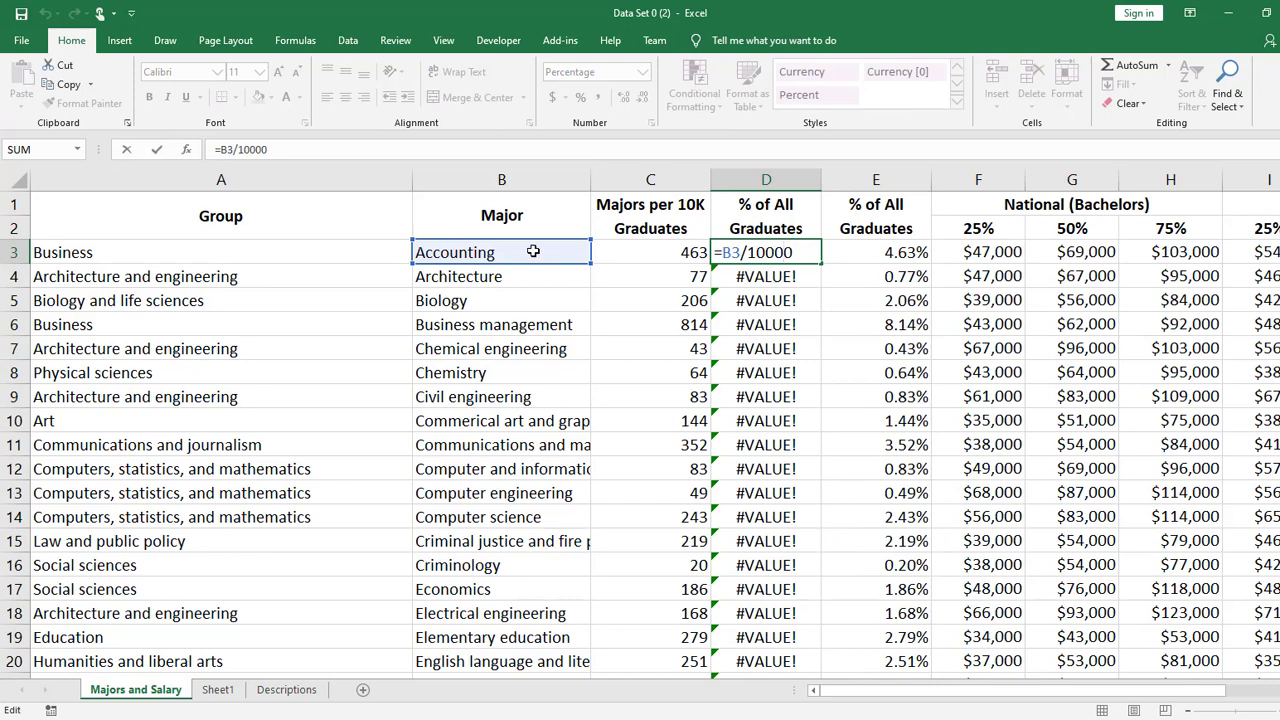
pyautogui.press('Return')
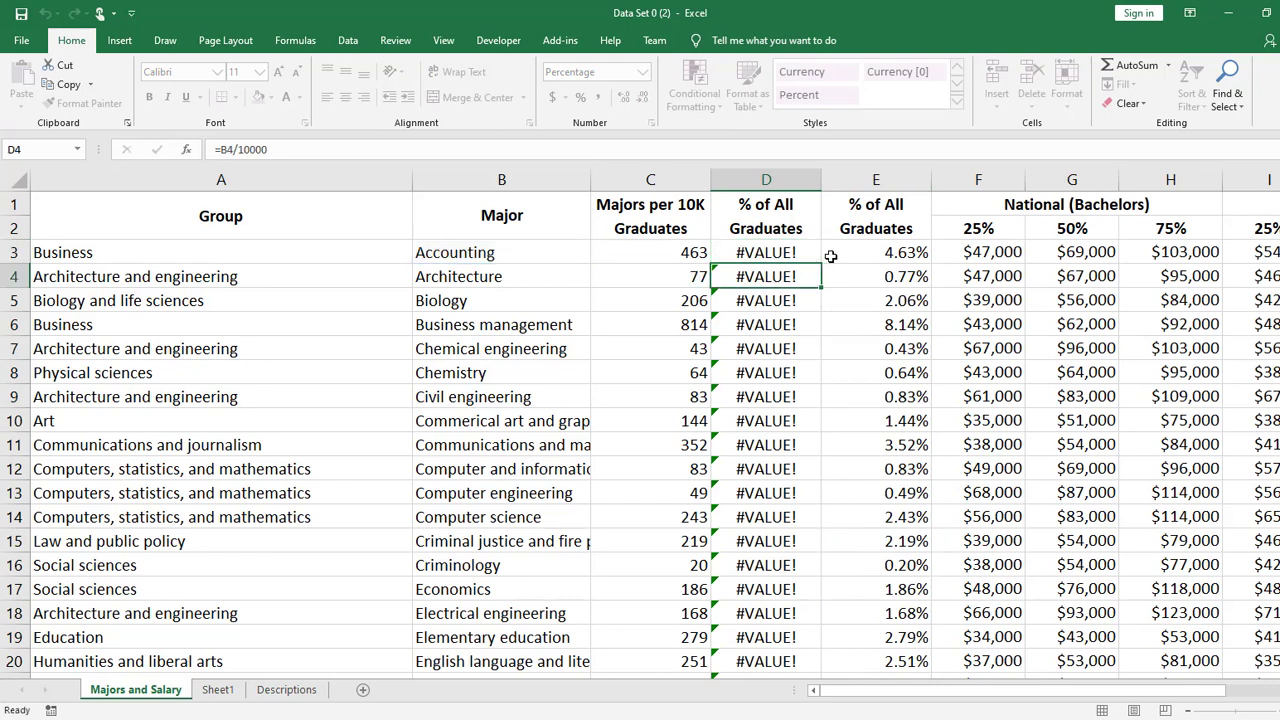
pyautogui.doubleClick(882, 252)
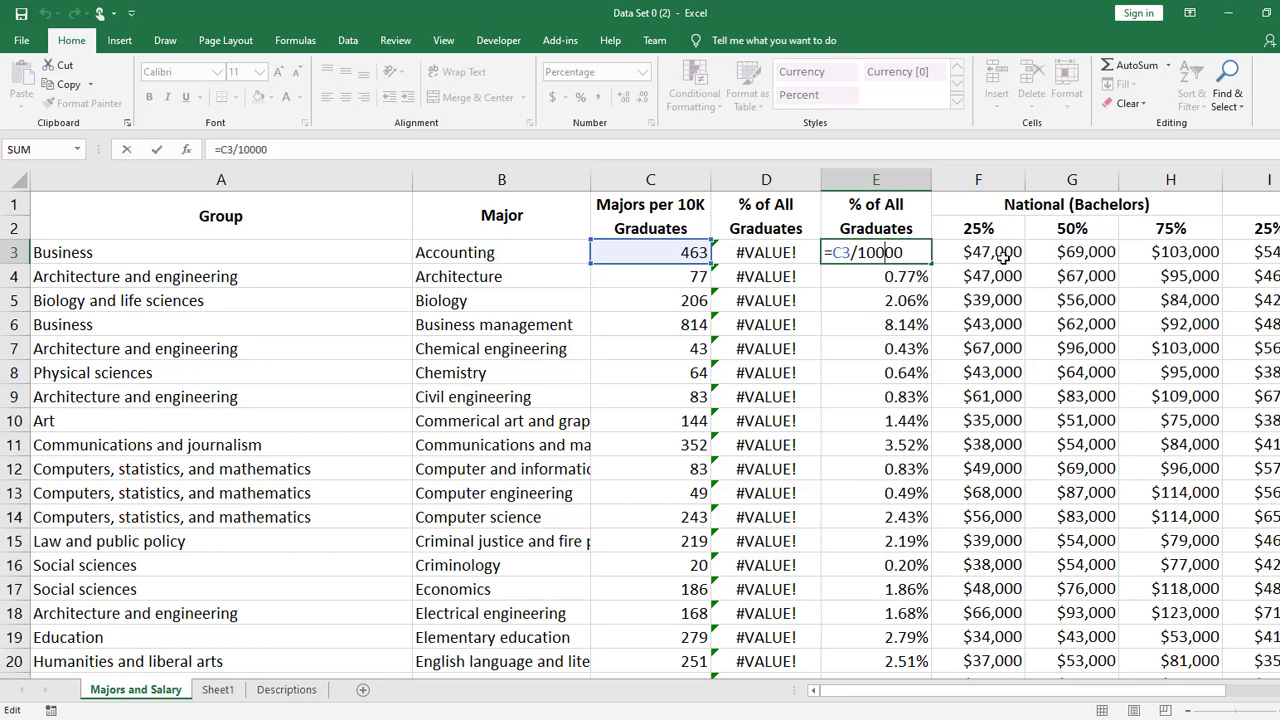
pyautogui.press('Return')
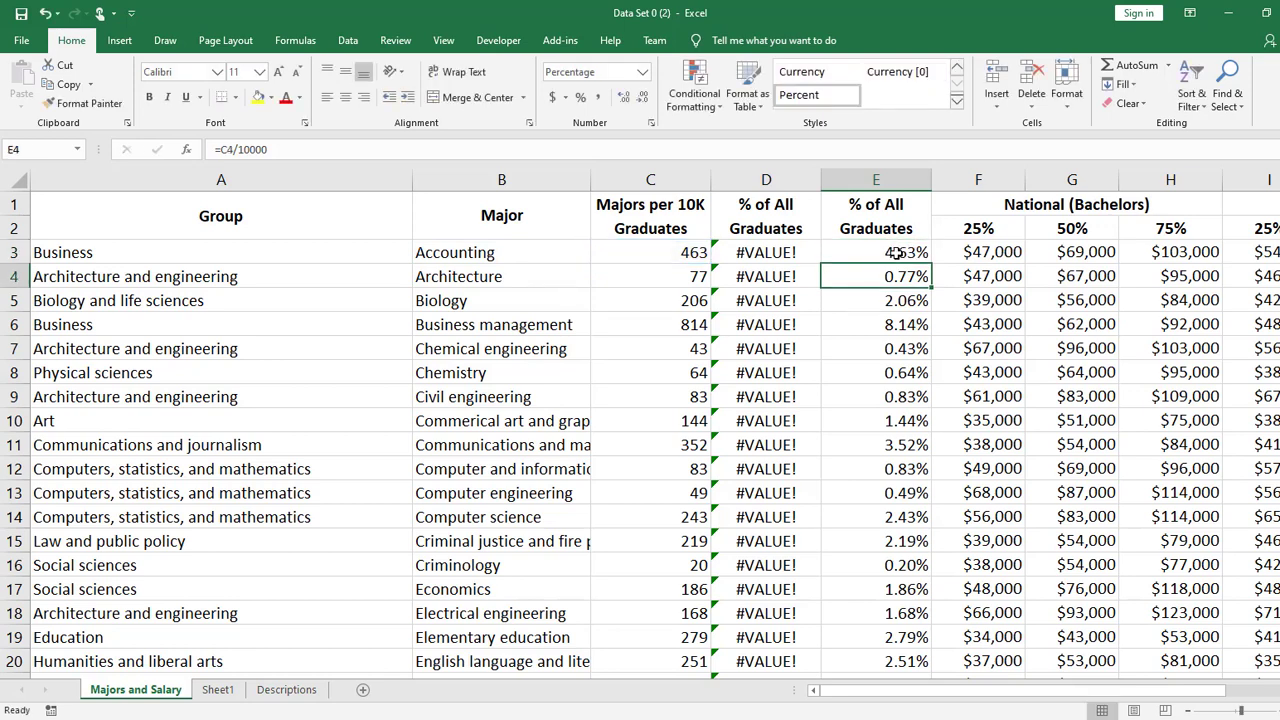
pyautogui.click(773, 250)
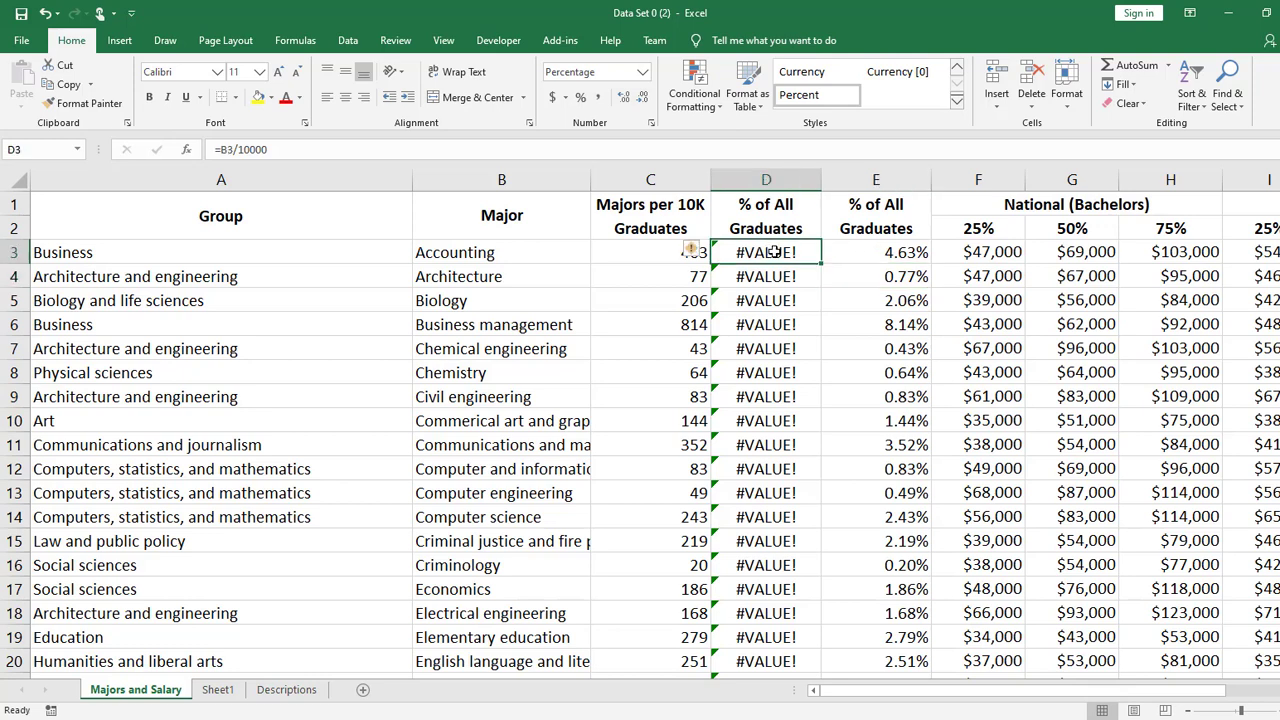
pyautogui.doubleClick(775, 252)
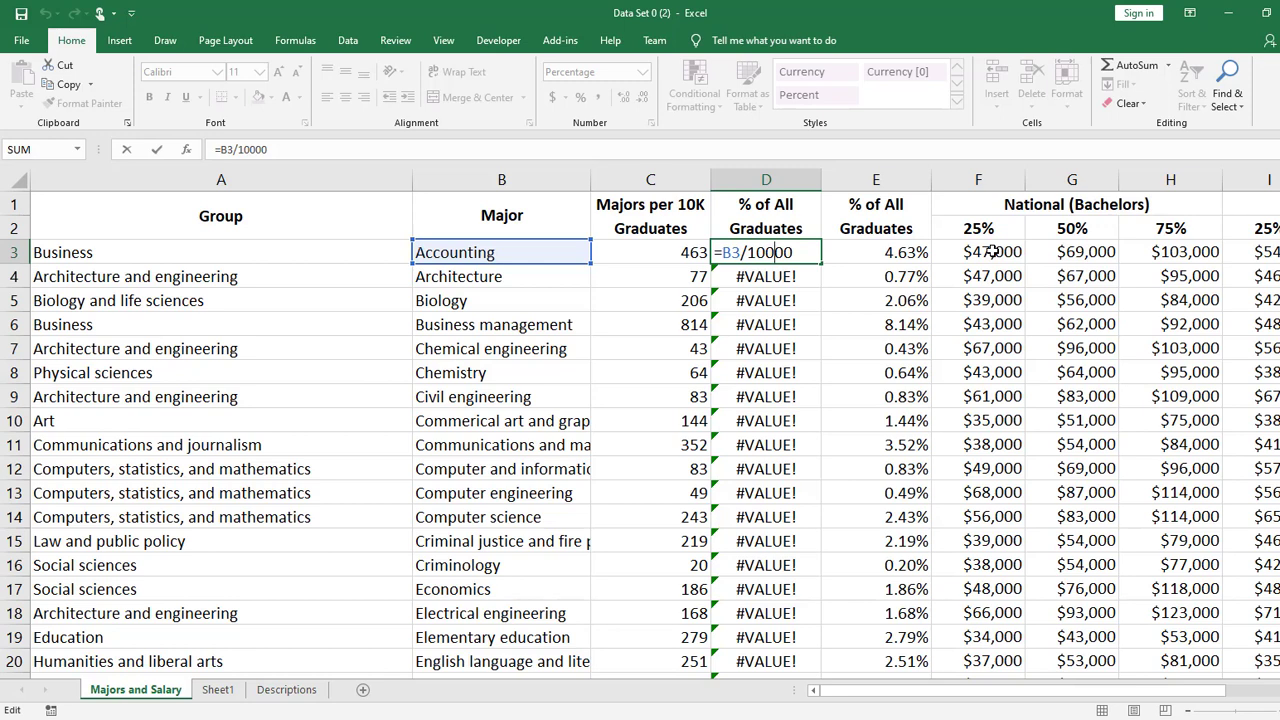
pyautogui.press('Return')
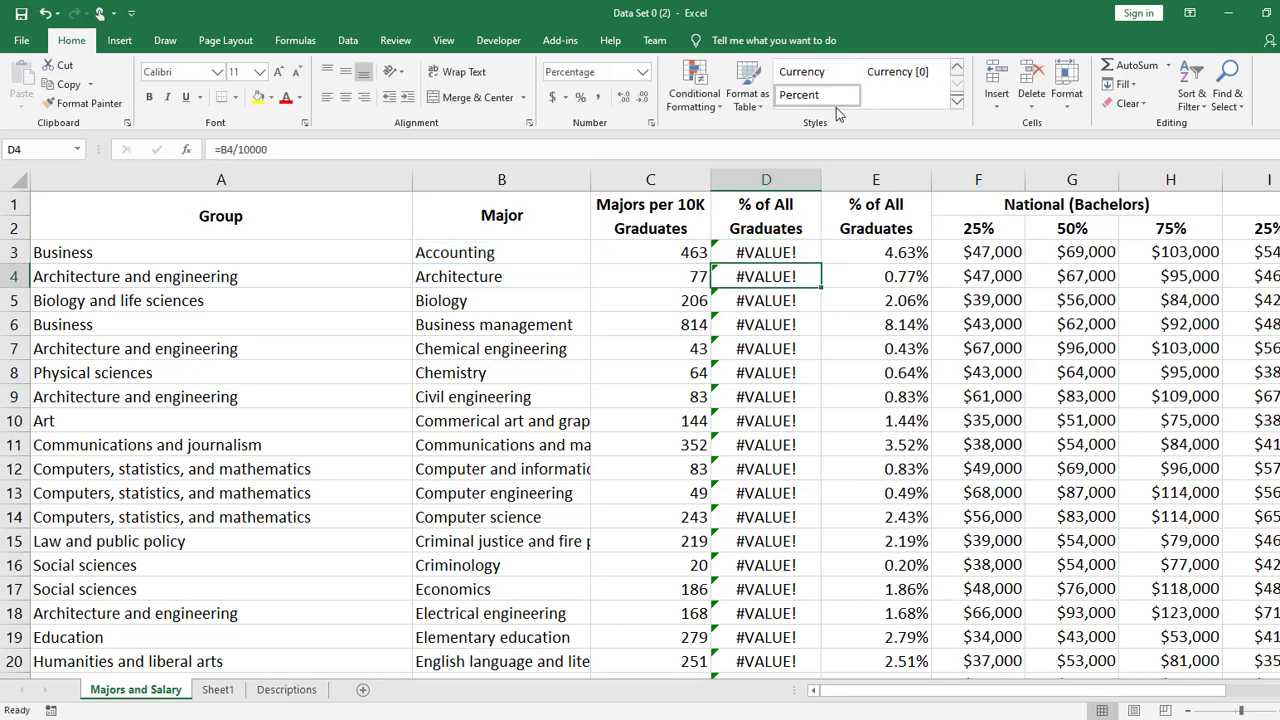
# - Delete the duplicated % of All Graduates column (column D)
pyautogui.click(790, 180)
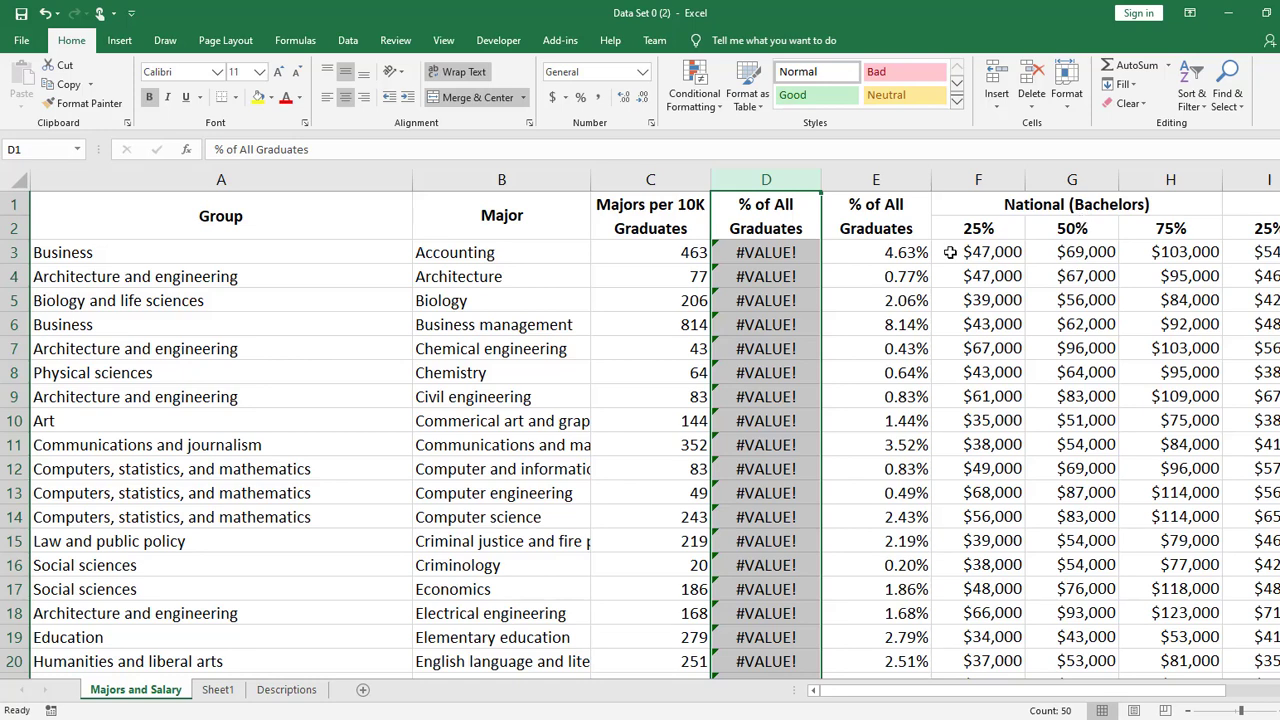
pyautogui.rightClick(799, 184)
pyautogui.click(878, 326)
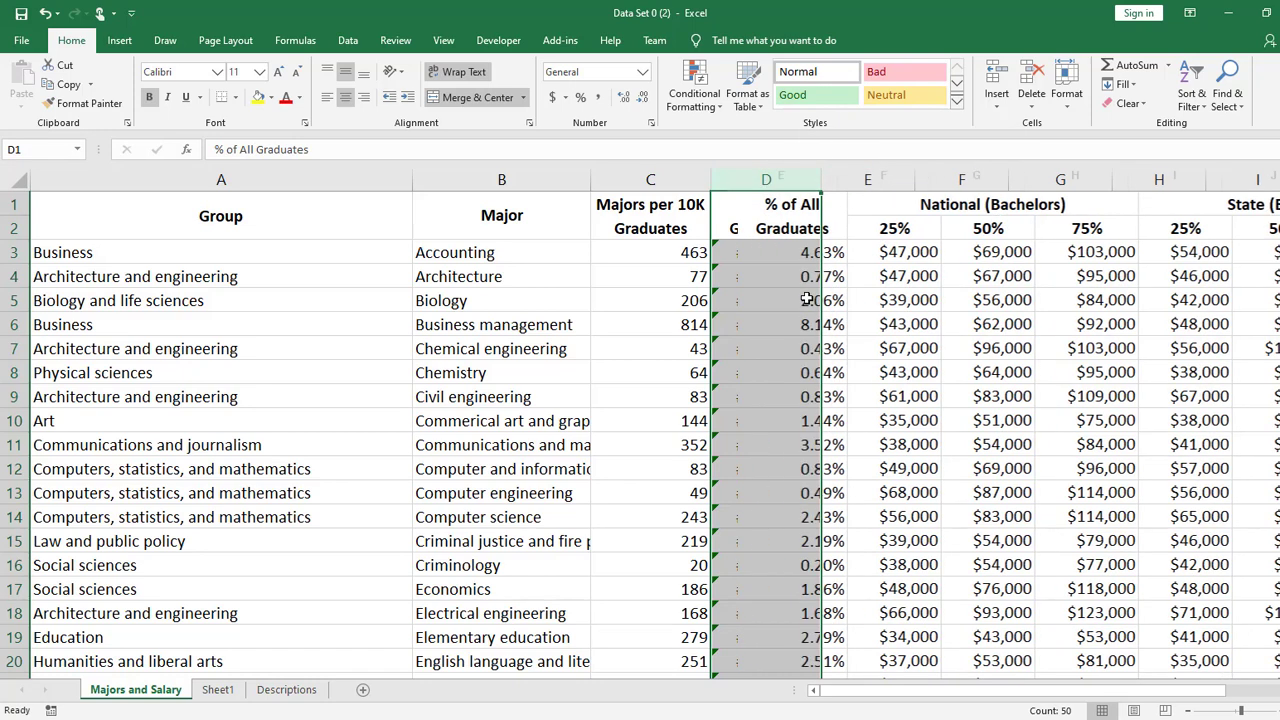
# - Check the formula in D3, and insert a blank column before the Majors per 10K Graduates column
pyautogui.click(810, 258)
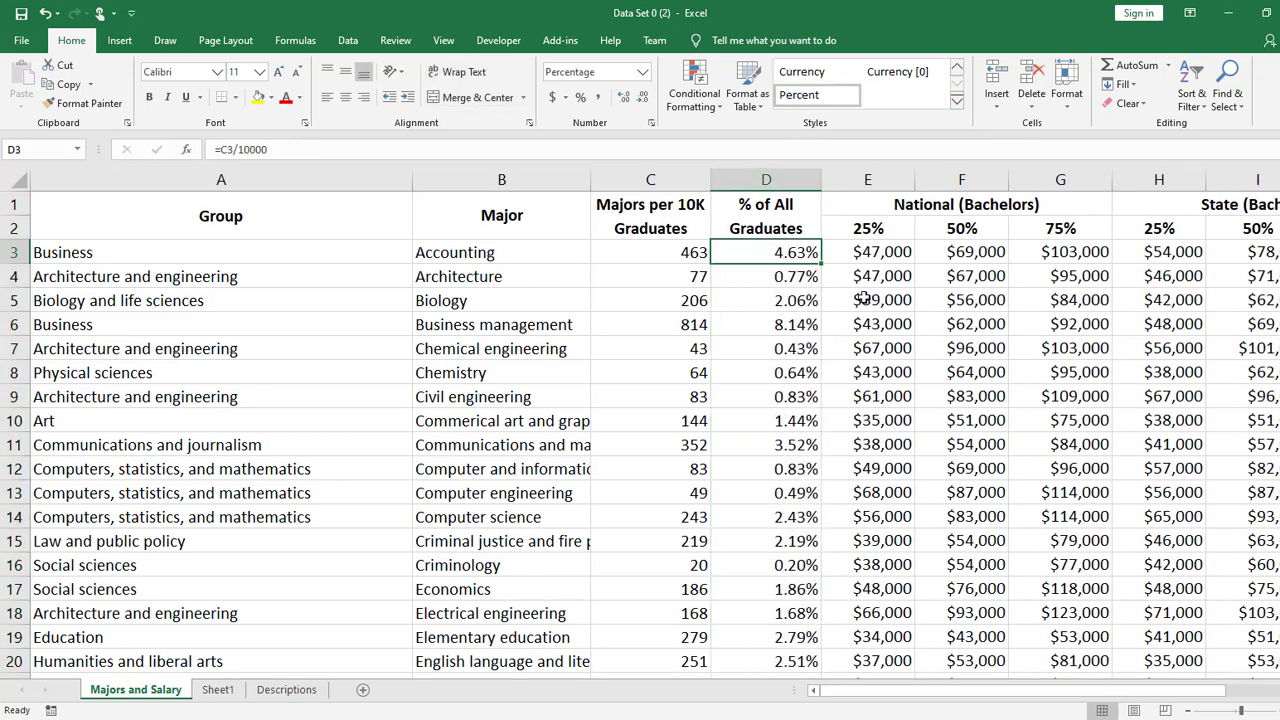
pyautogui.rightClick(674, 185)
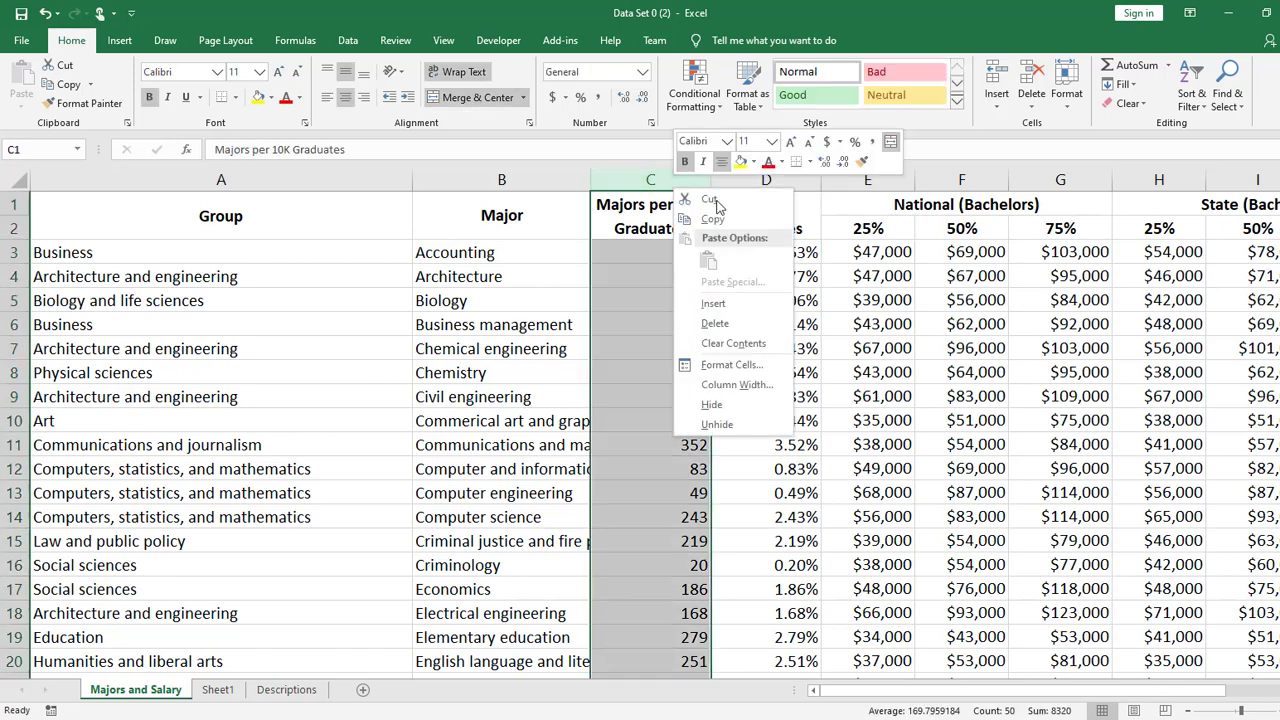
pyautogui.click(735, 303)
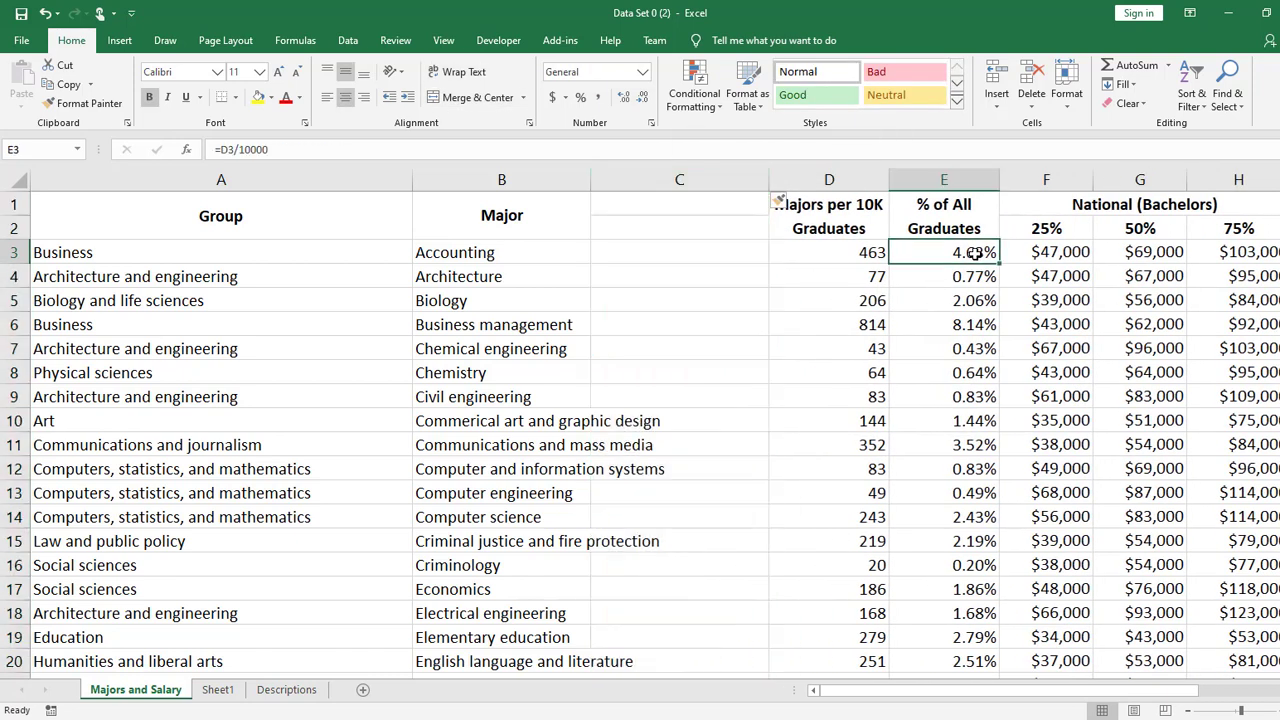
# - Check the formula in E3 without changing it, and remove the blank column before the Majors per 10K Graduates column
pyautogui.doubleClick(975, 252)
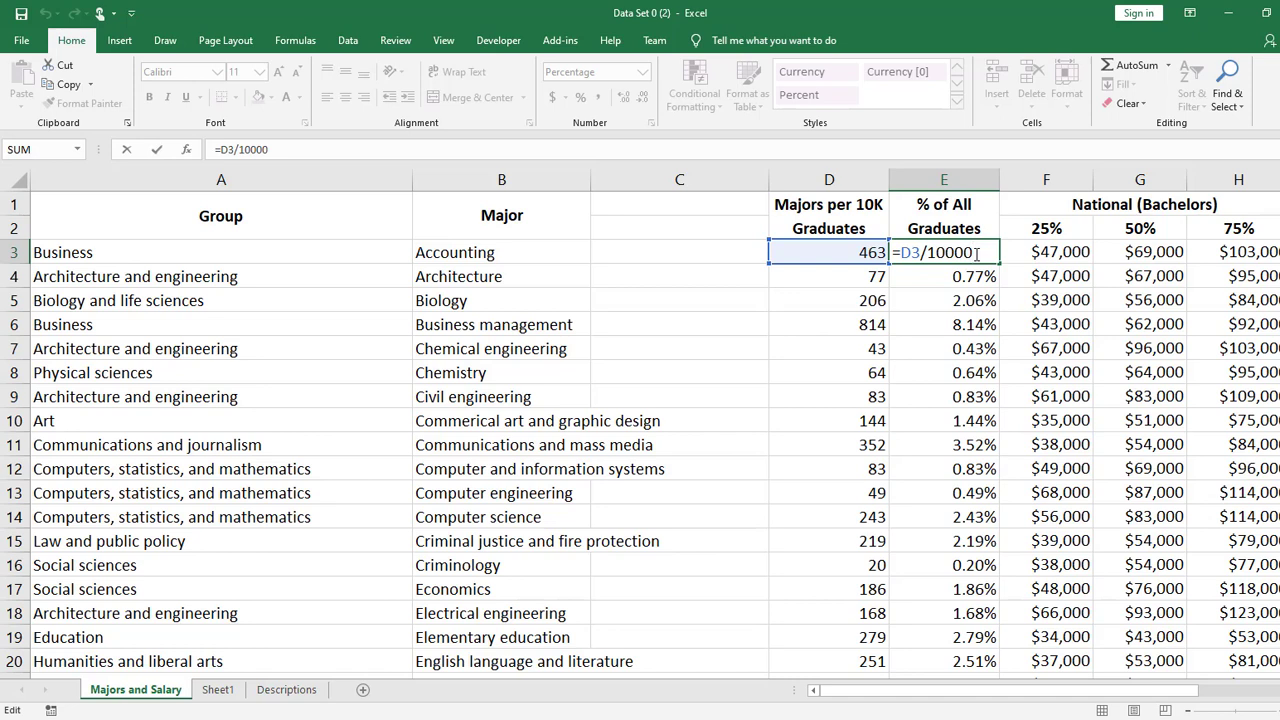
pyautogui.press('Escape')
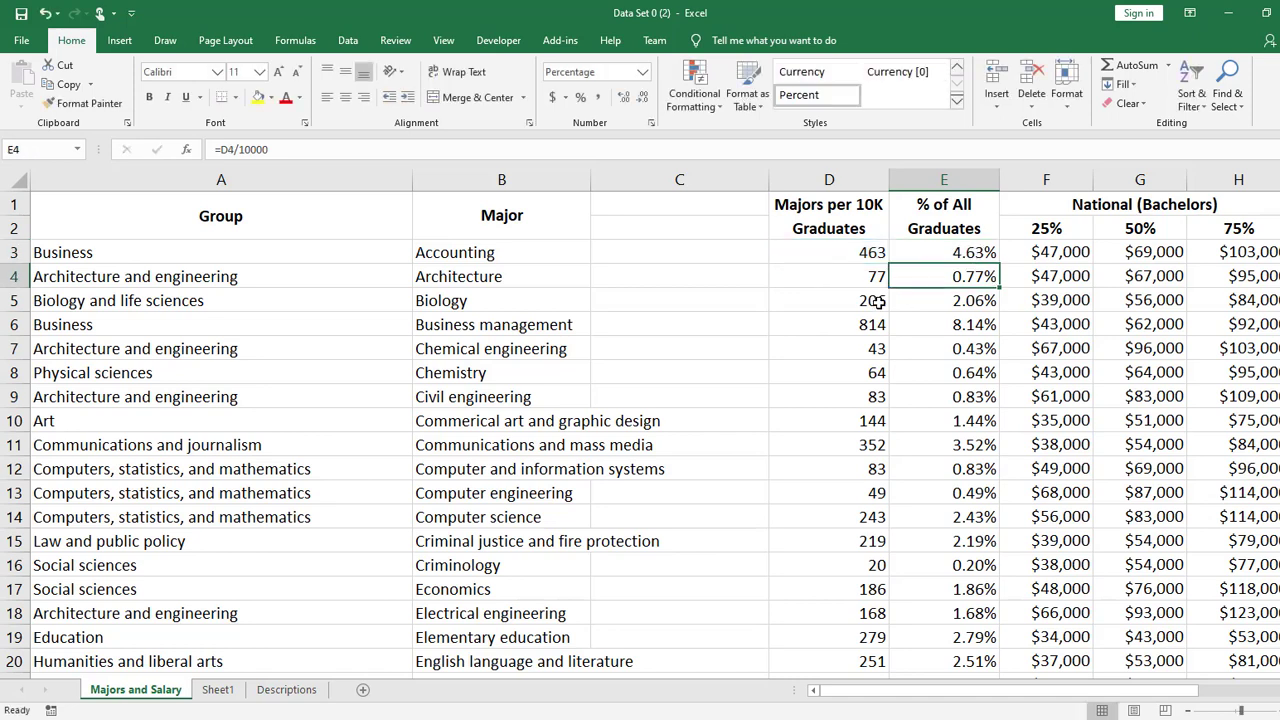
pyautogui.click(655, 180)
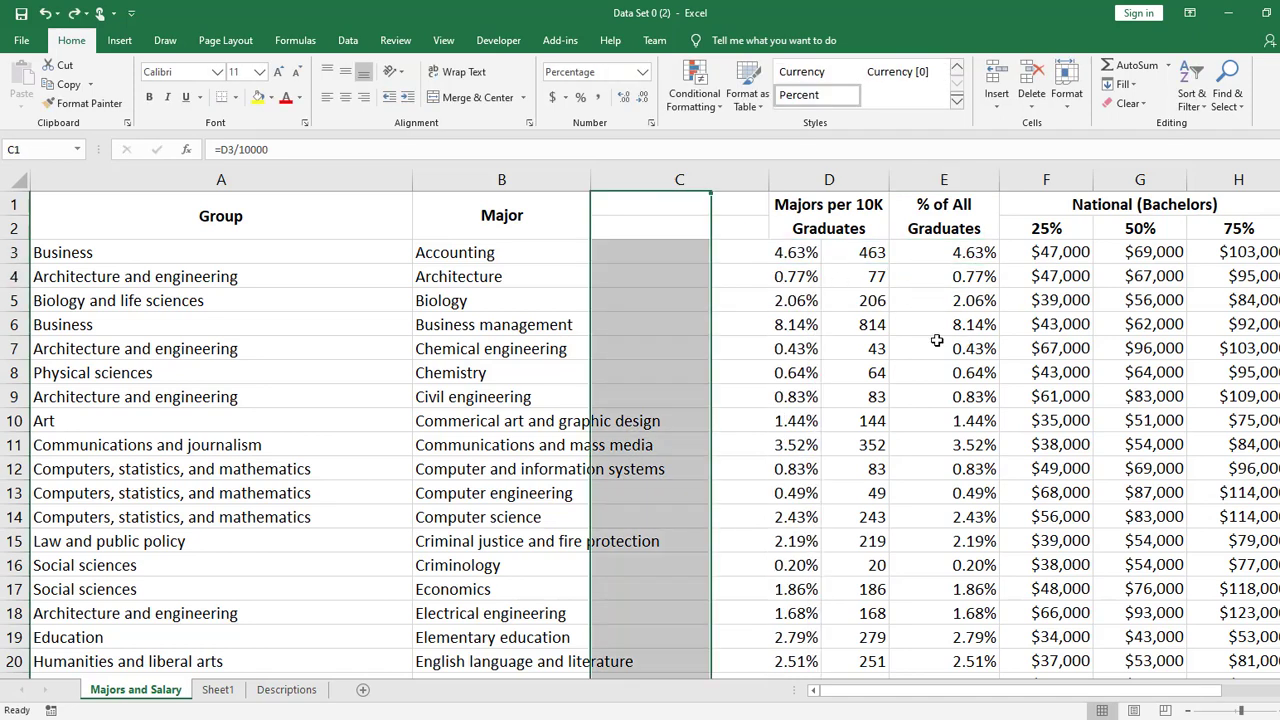
pyautogui.hotkey('ctrl', '-')
# - Copy the % of All Graduates column and paste it over itself as values only, and inspect the content of D3
pyautogui.click(780, 186)
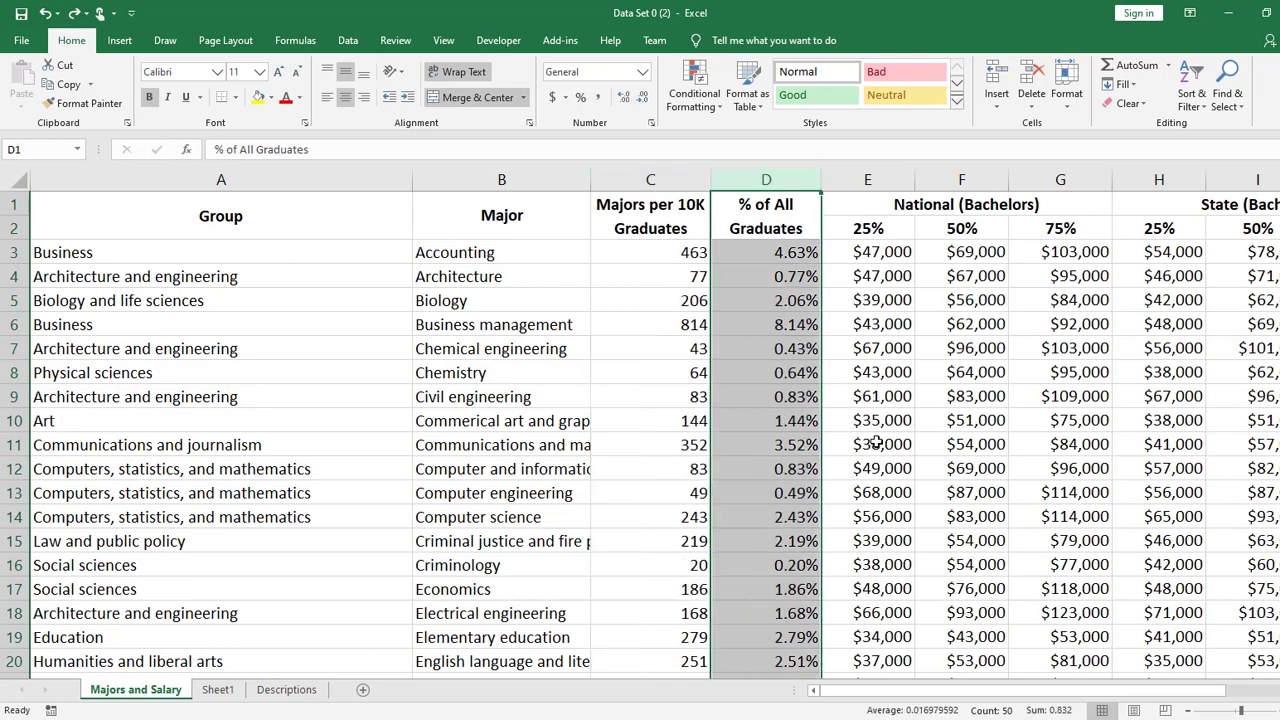
pyautogui.hotkey('ctrl', 'c')
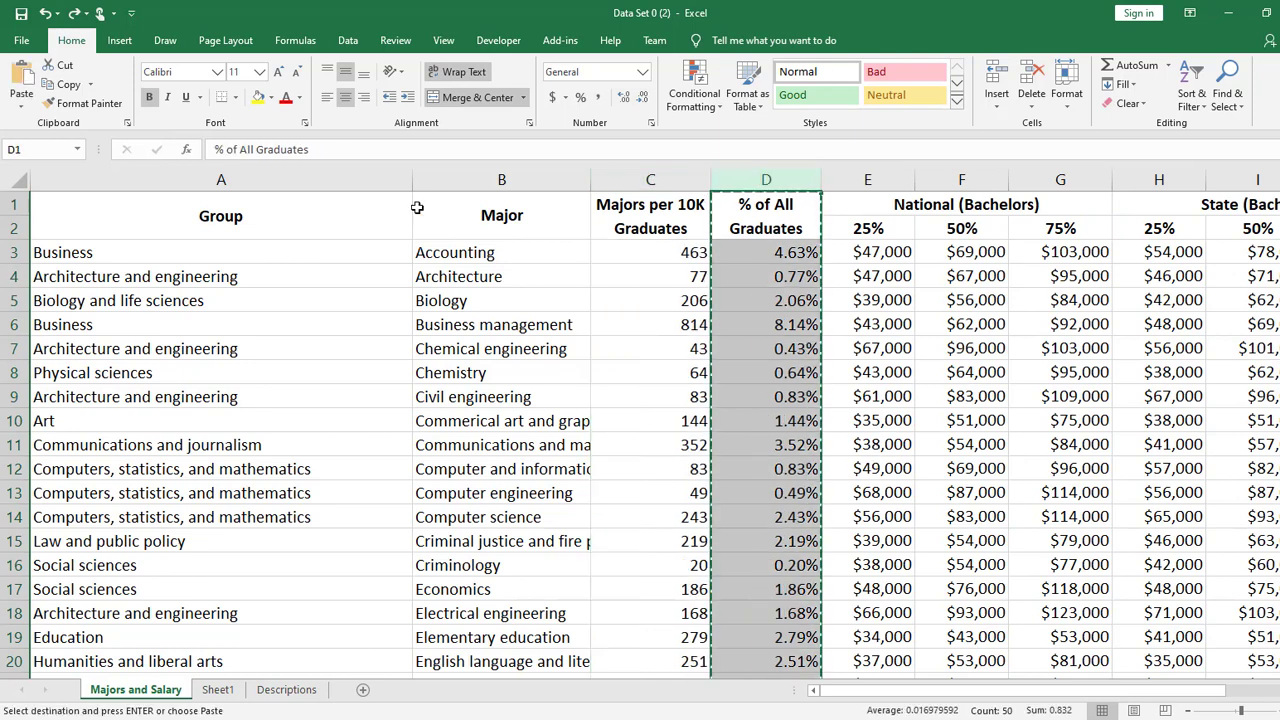
pyautogui.click(18, 103)
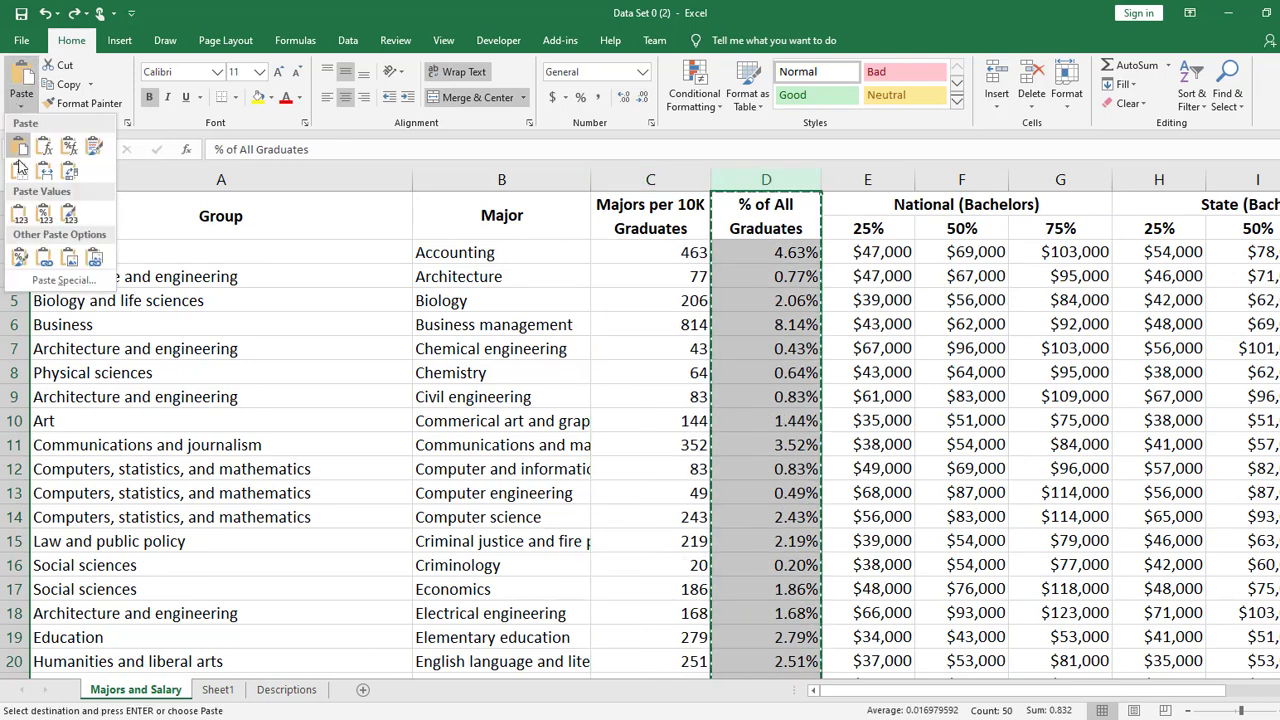
pyautogui.click(19, 217)
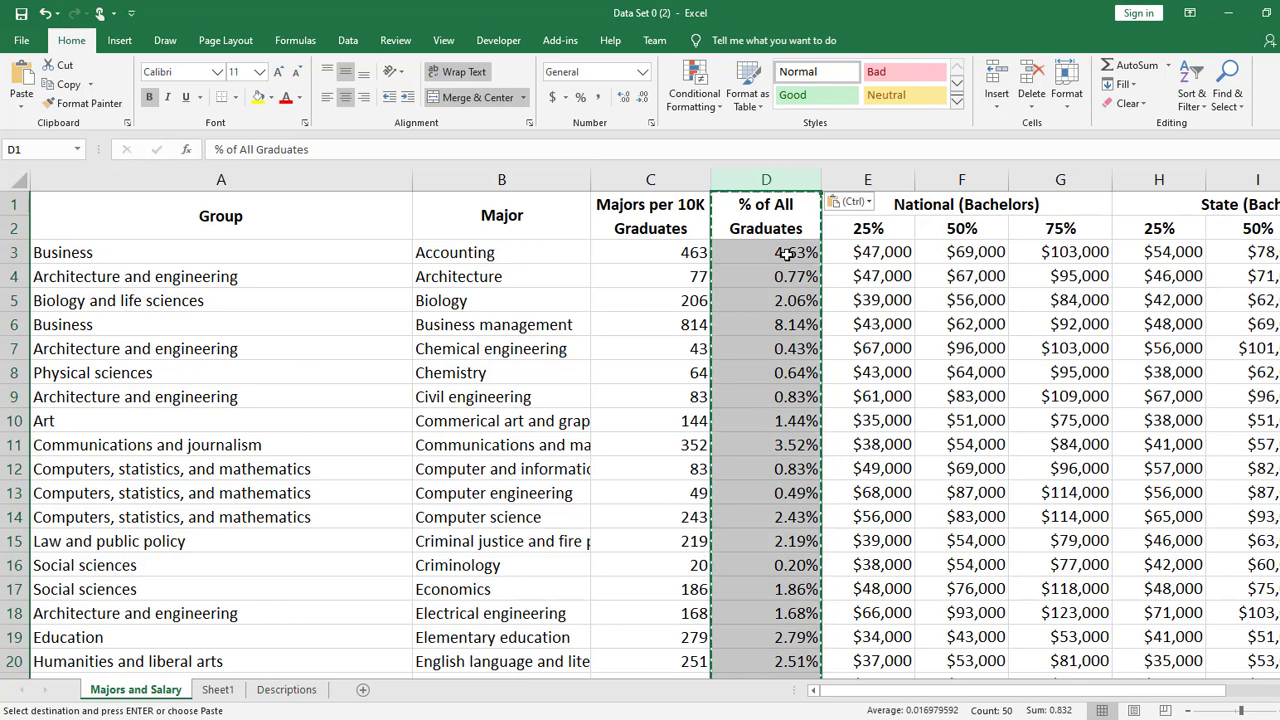
pyautogui.doubleClick(787, 253)
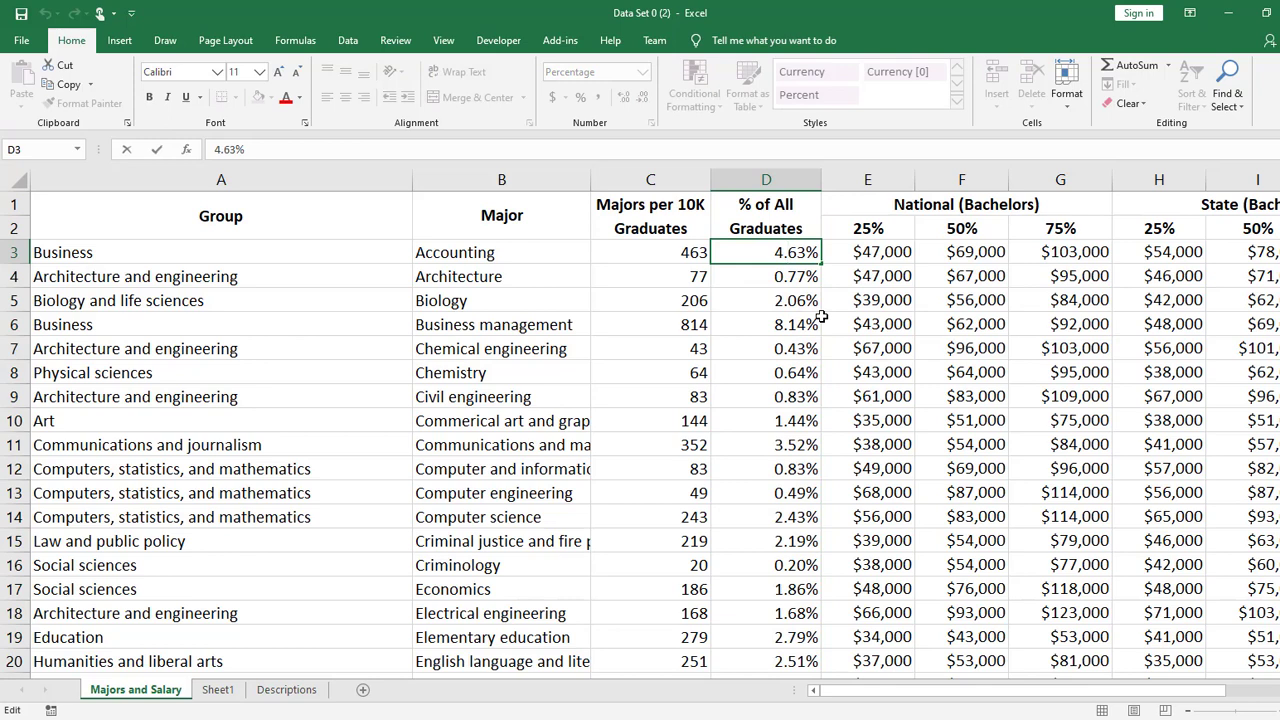
pyautogui.press('Return')
# - Delete the Majors per 10K Graduates column (column C), and undo the deletion
pyautogui.rightClick(658, 182)
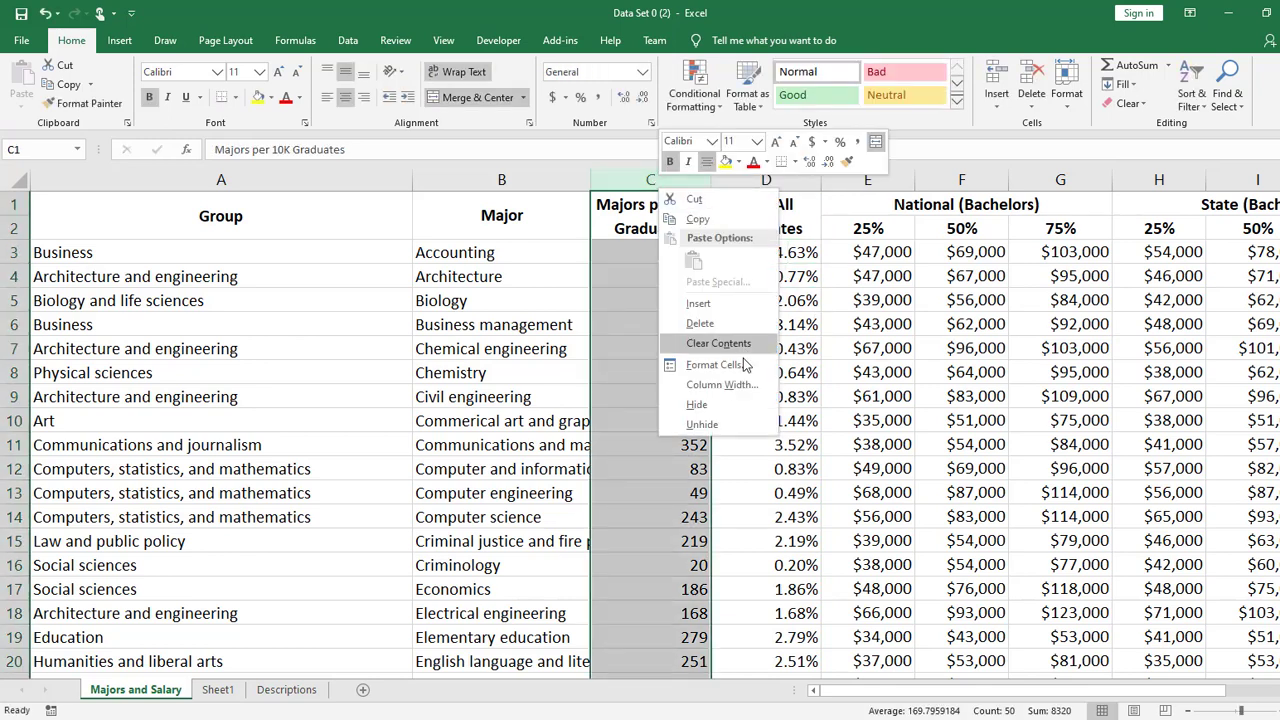
pyautogui.click(720, 327)
pyautogui.click(855, 370)
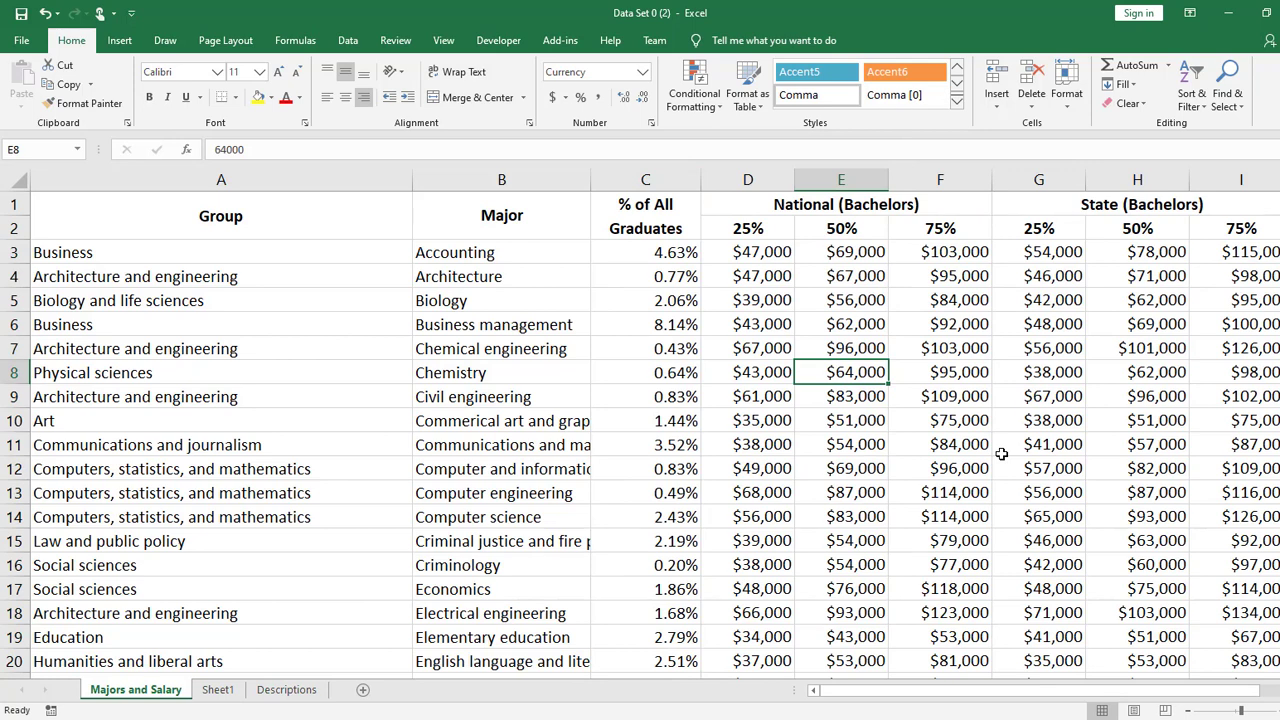
pyautogui.hotkey('ctrl', 'z')
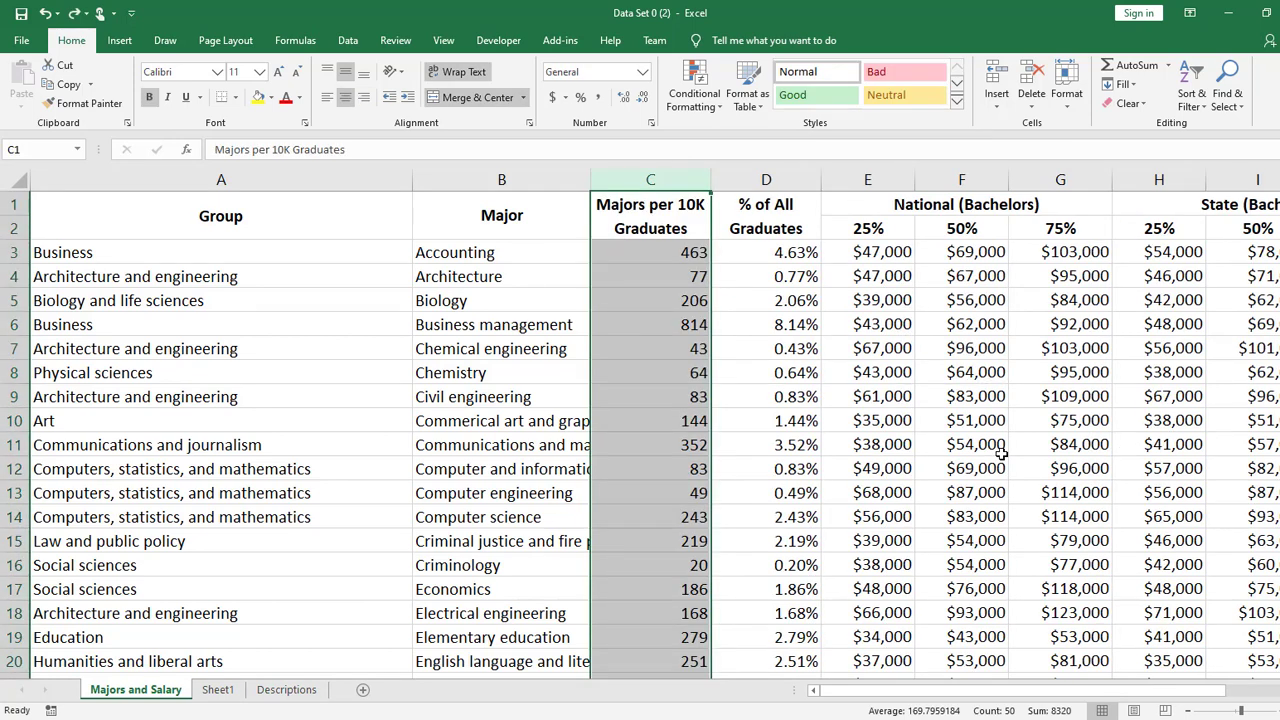
# - Undo the values-only paste in the % of All Graduates column, and check the formula in D4
pyautogui.click(800, 256)
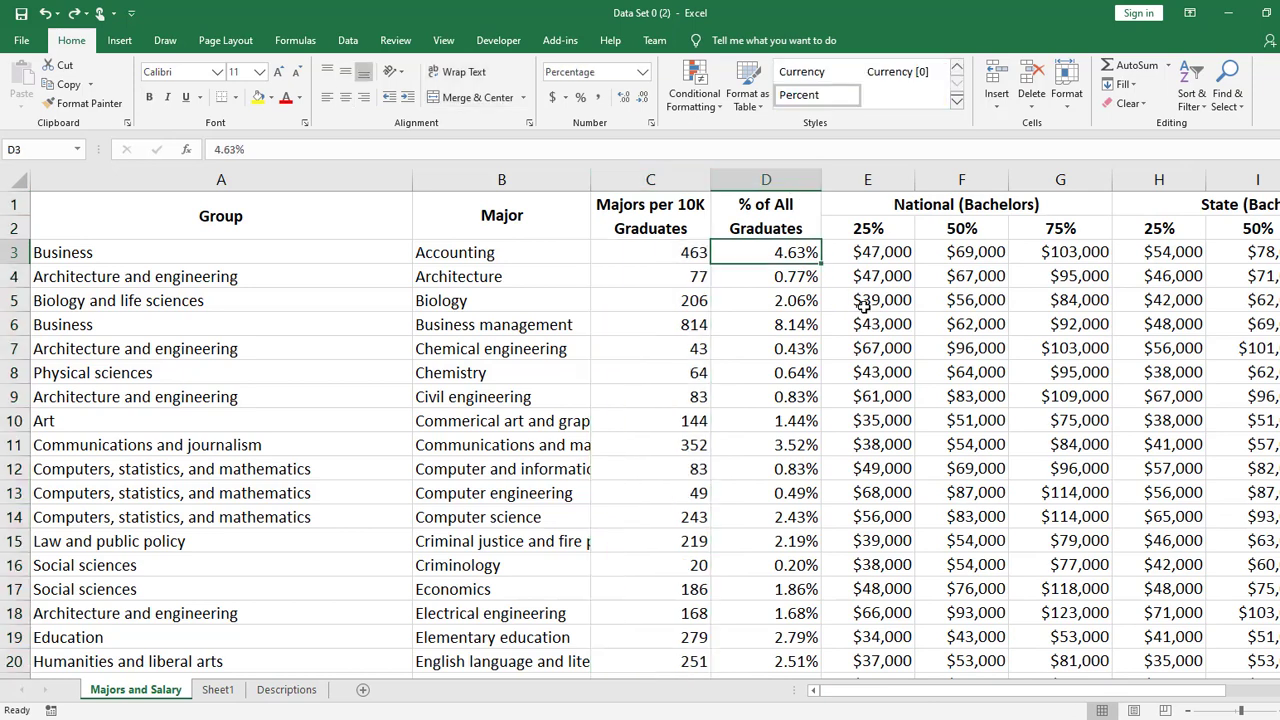
pyautogui.hotkey('ctrl', 'space')
pyautogui.click(807, 276)
pyautogui.doubleClick(788, 277)
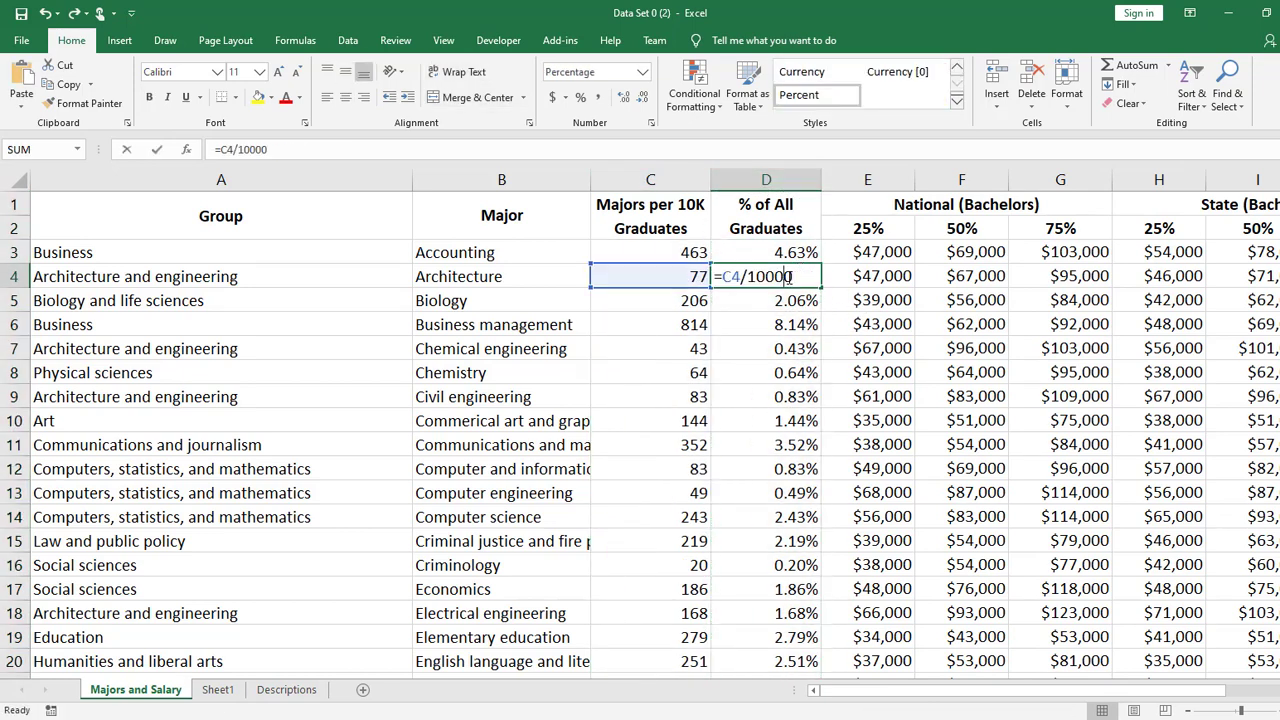
pyautogui.press('Return')
# - Try to paste the copied % of All Graduates column as values only over the Majors per 10K Graduates column
pyautogui.hotkey('ctrl', 'space')
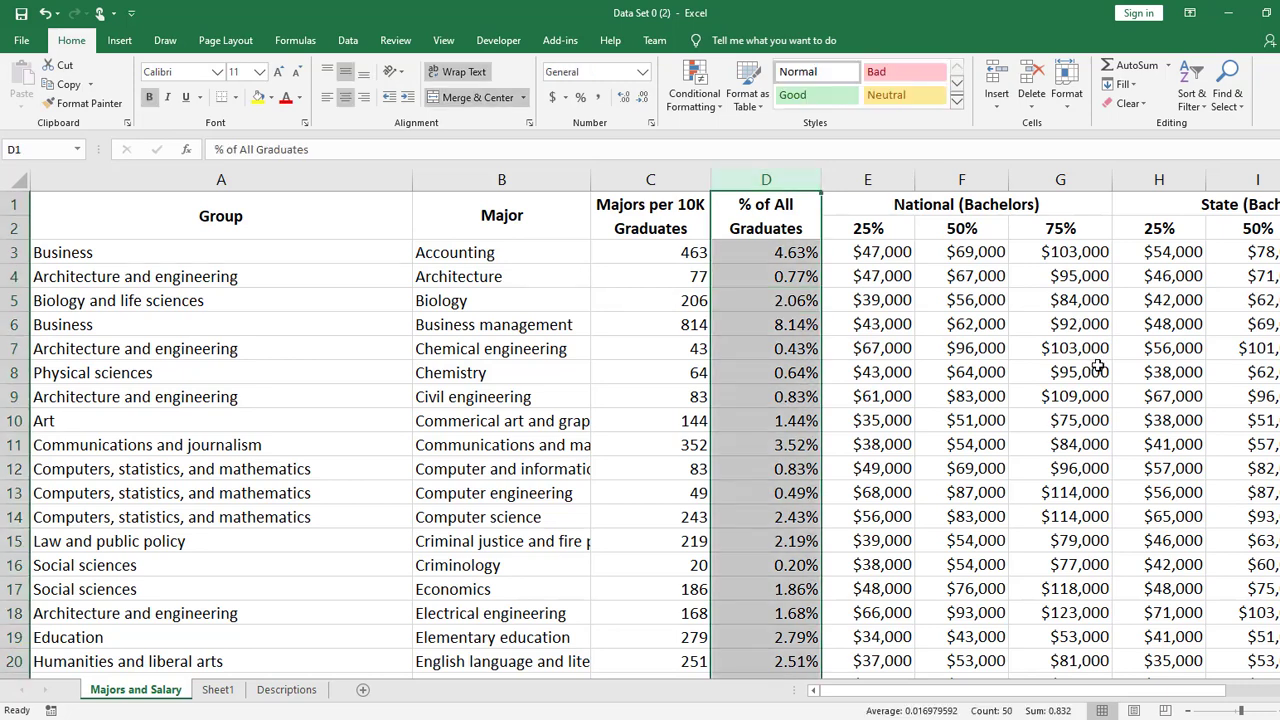
pyautogui.hotkey('ctrl', 'c')
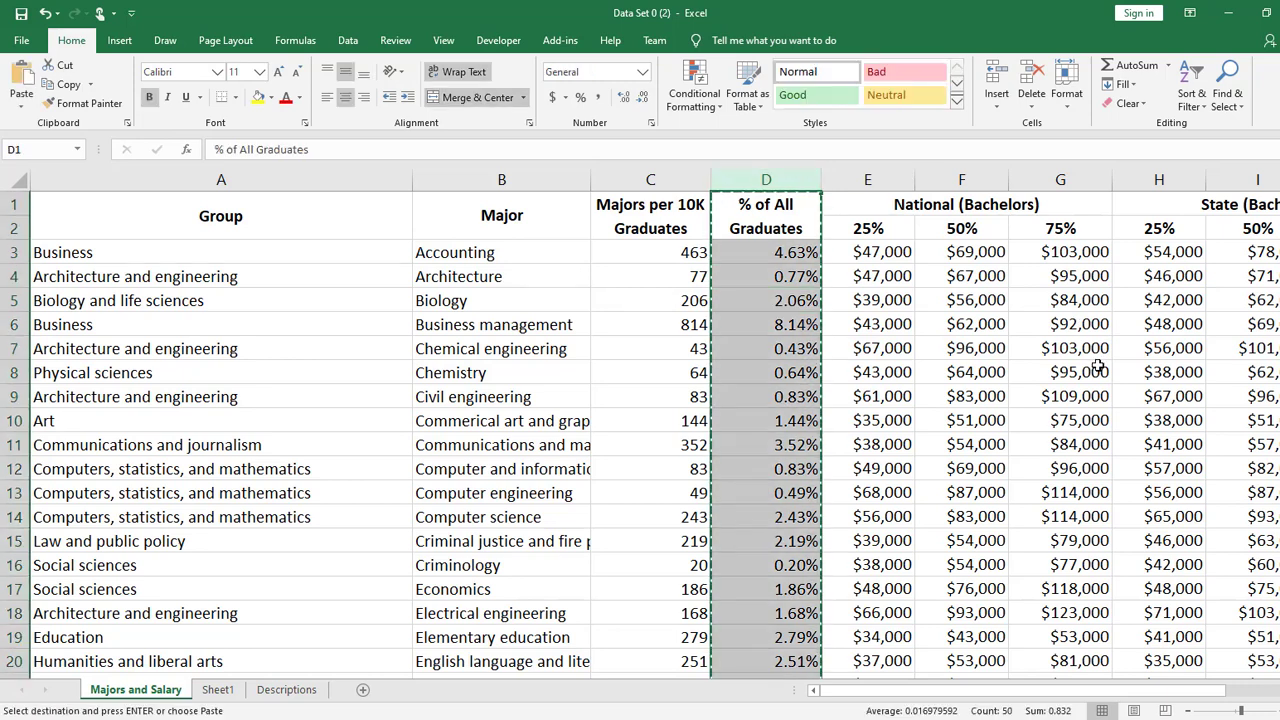
pyautogui.rightClick(650, 180)
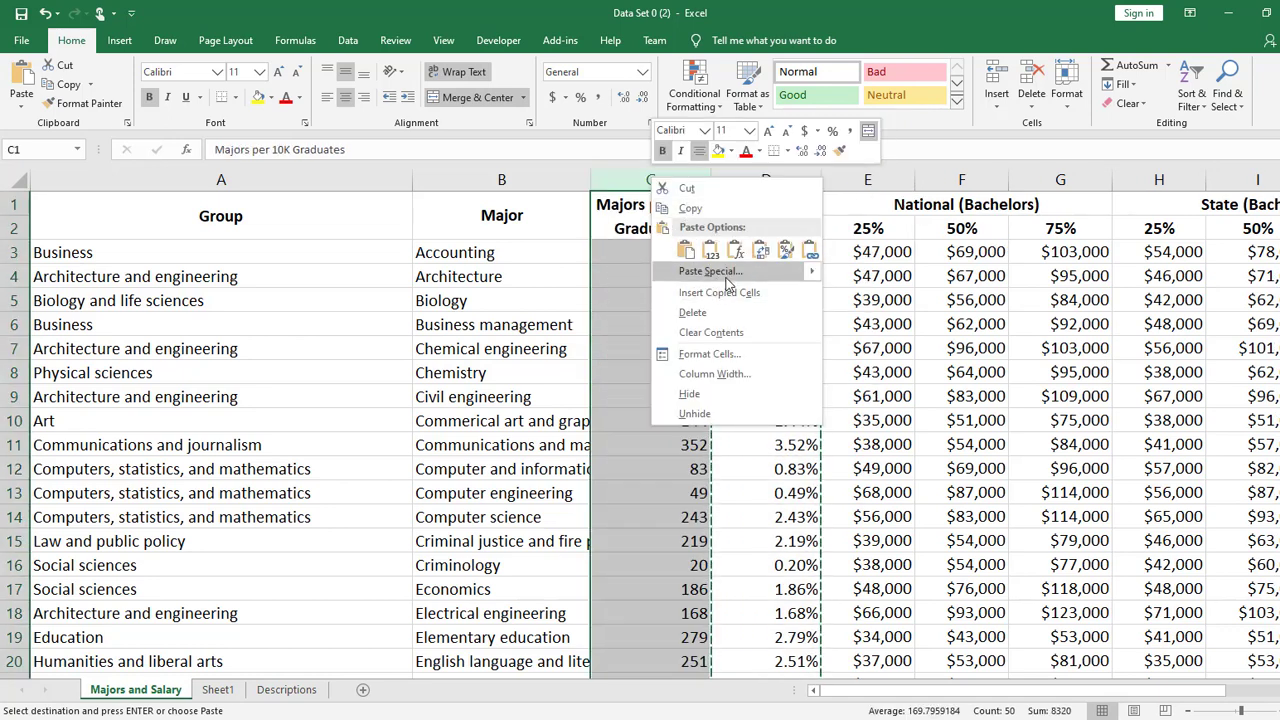
pyautogui.moveTo(815, 276)
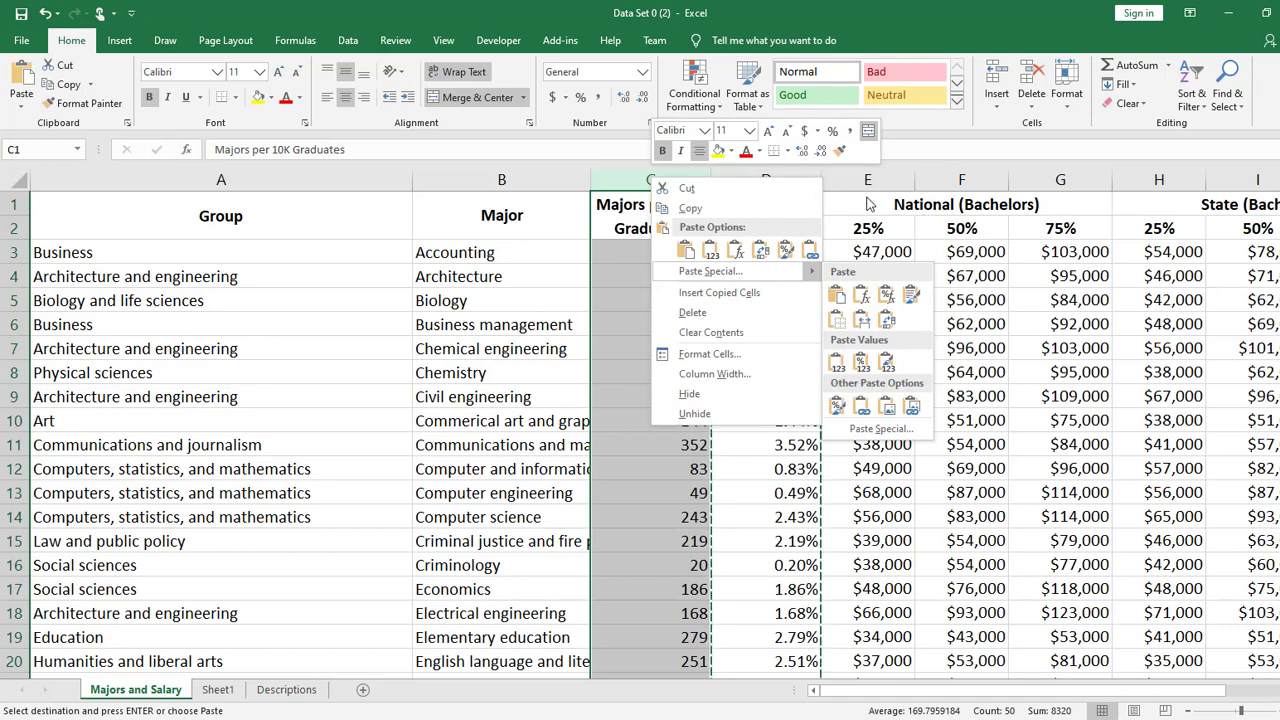
pyautogui.click(838, 362)
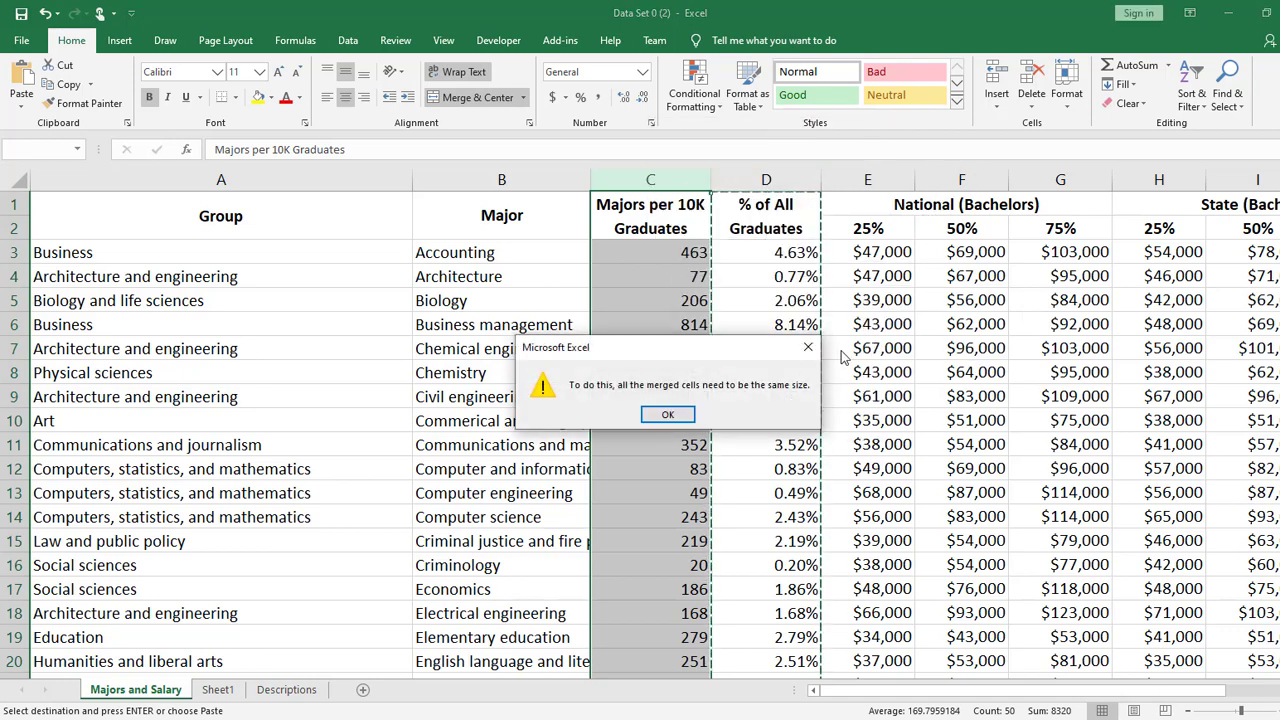
pyautogui.click(688, 418)
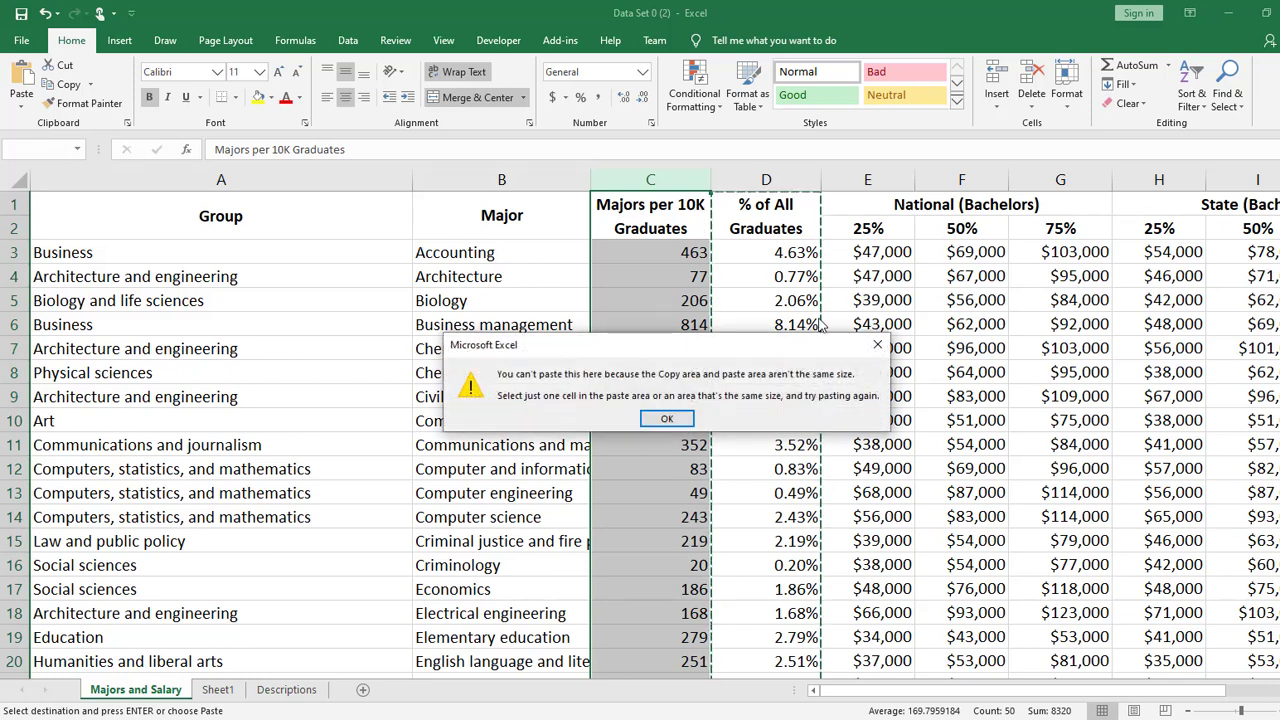
pyautogui.click(677, 422)
pyautogui.click(808, 214)
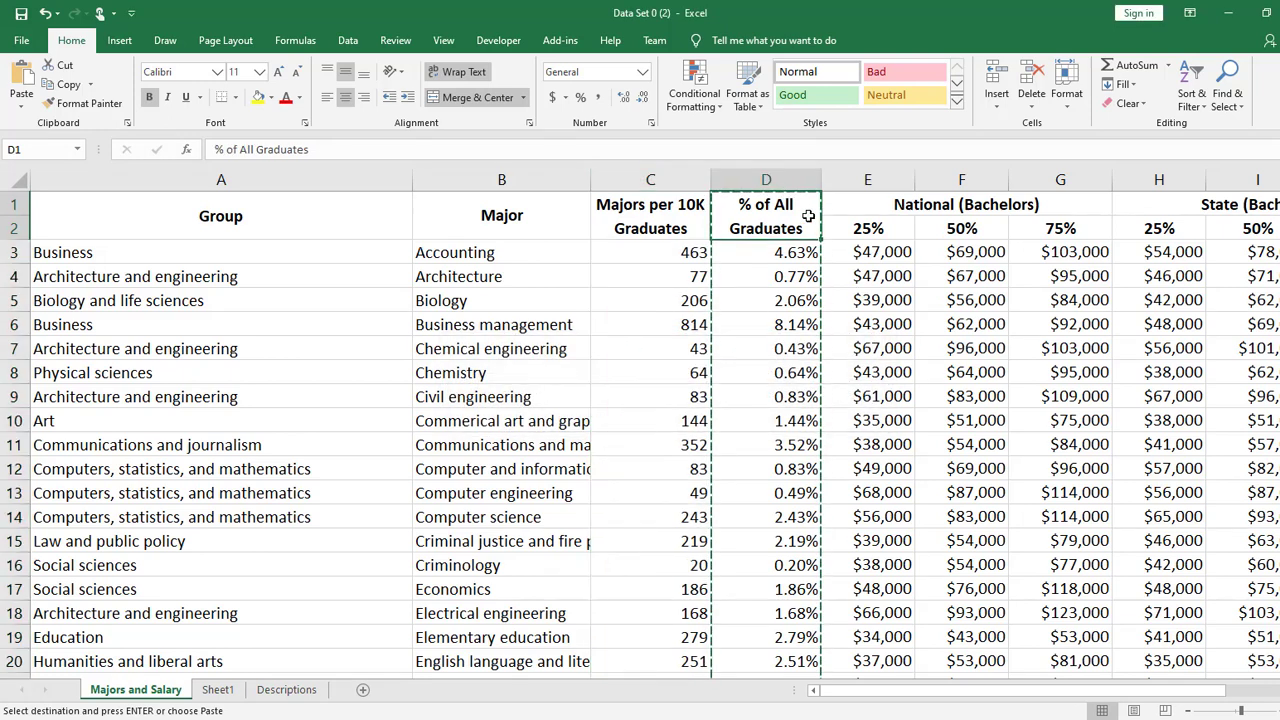
pyautogui.rightClick(640, 178)
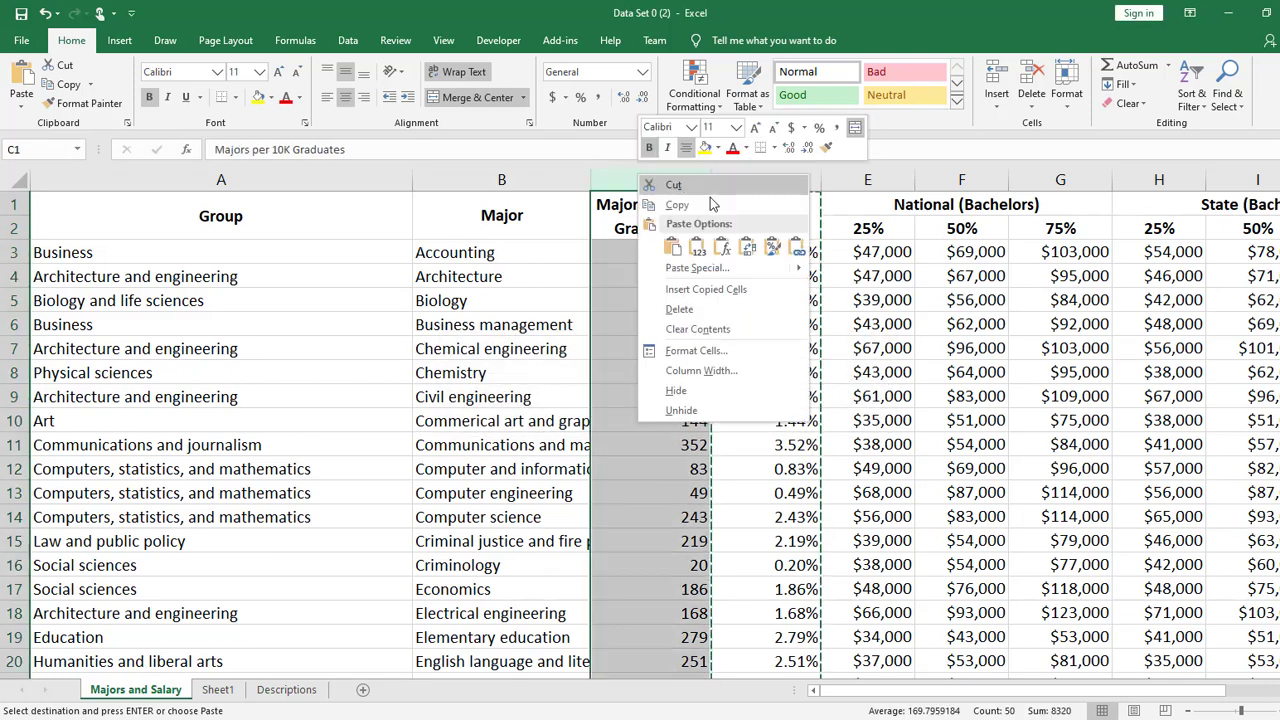
pyautogui.click(962, 229)
pyautogui.doubleClick(970, 232)
pyautogui.press('Return')
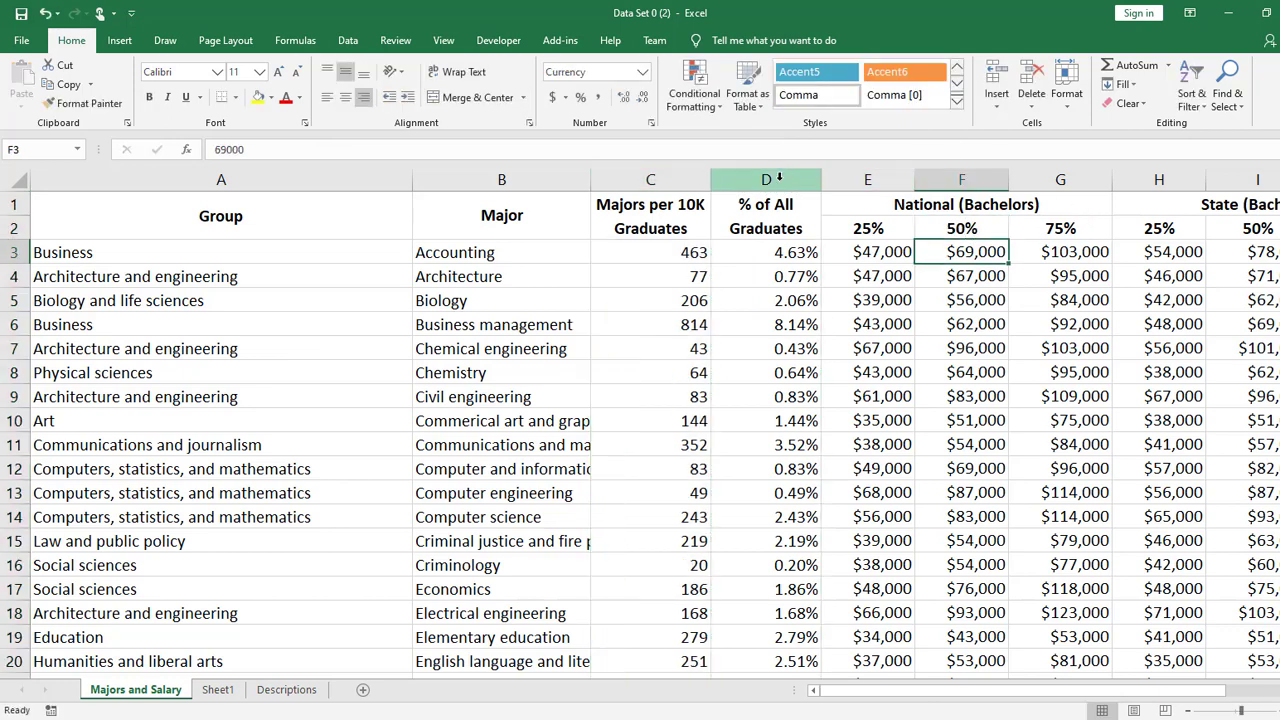
# - Insert a blank column between the % of All Graduates column and the National (Bachelors) 25% column
pyautogui.click(866, 180)
pyautogui.rightClick(866, 182)
pyautogui.click(903, 300)
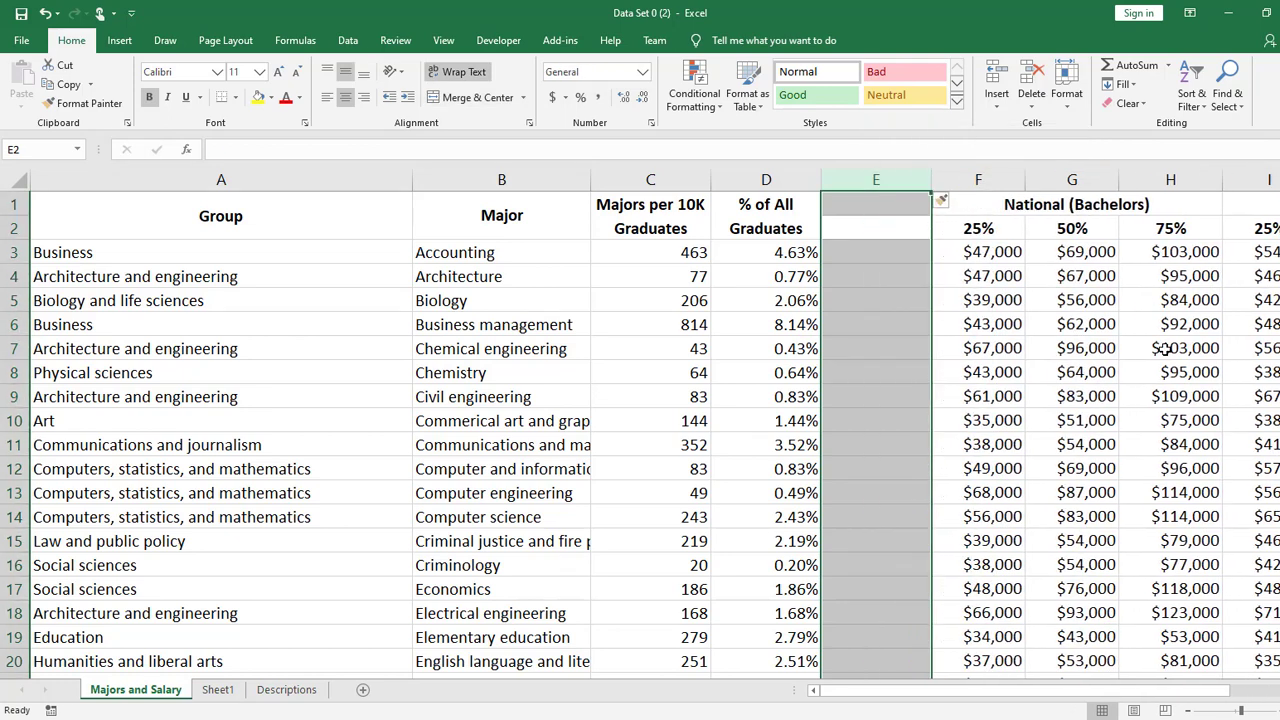
pyautogui.click(942, 199)
pyautogui.click(980, 179)
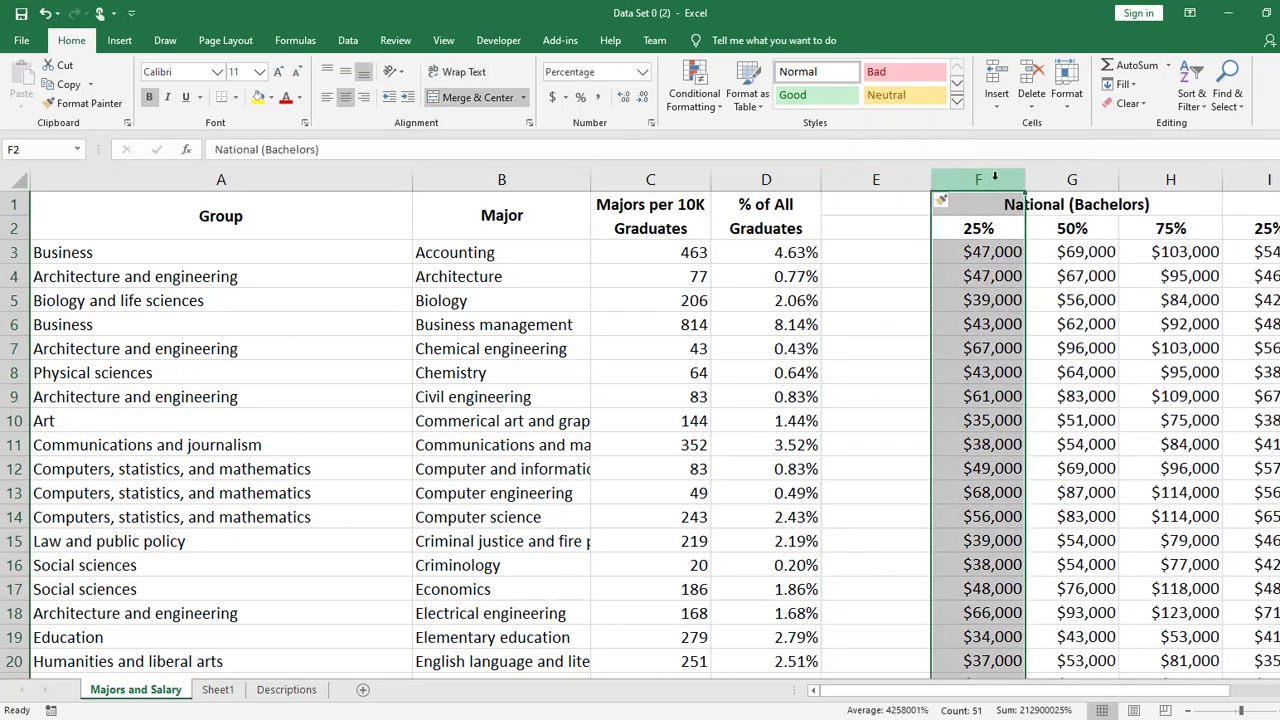
pyautogui.rightClick(994, 176)
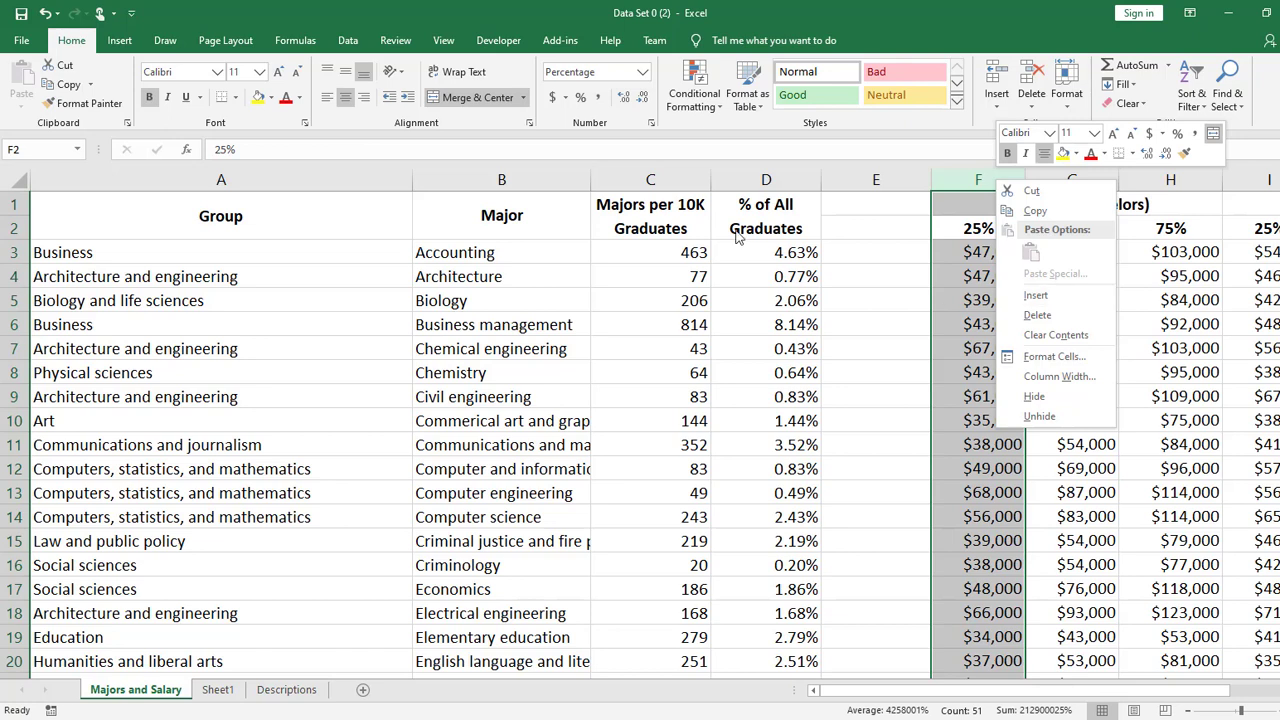
pyautogui.click(836, 275)
# - Insert a blank row above the Business management row (row 6), and undo the insertion
pyautogui.rightClick(16, 324)
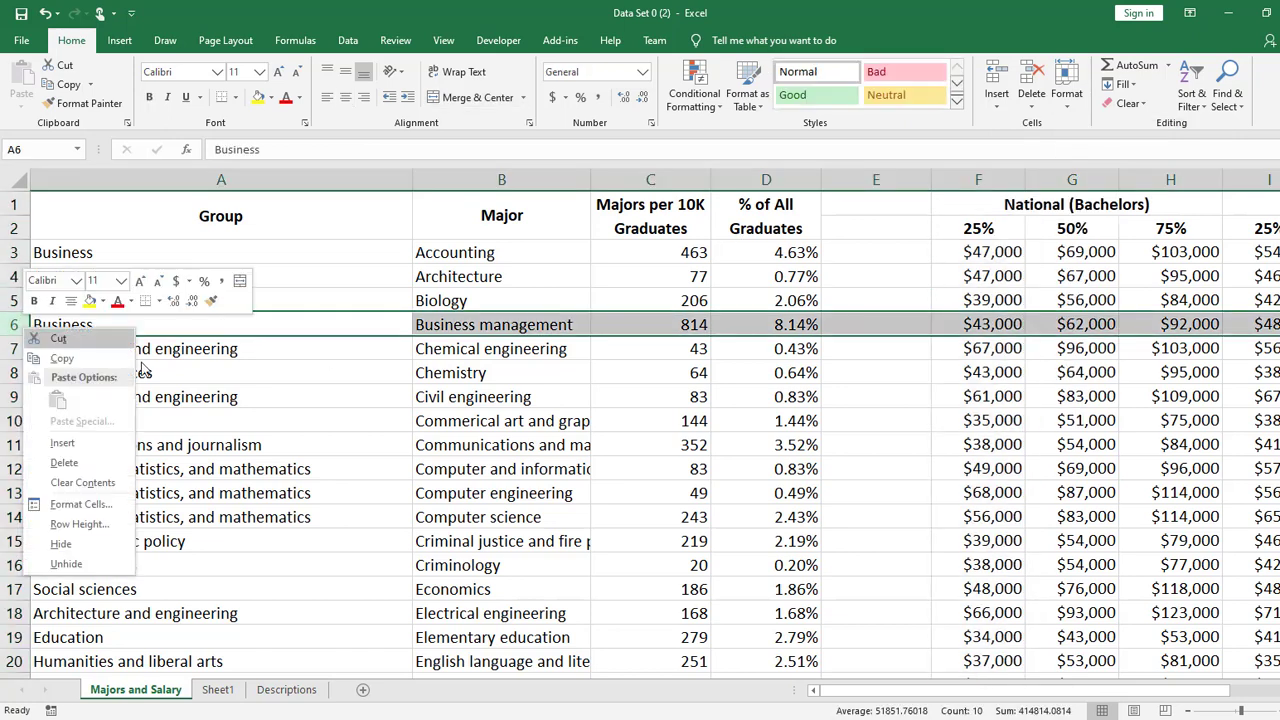
pyautogui.click(60, 442)
pyautogui.click(849, 414)
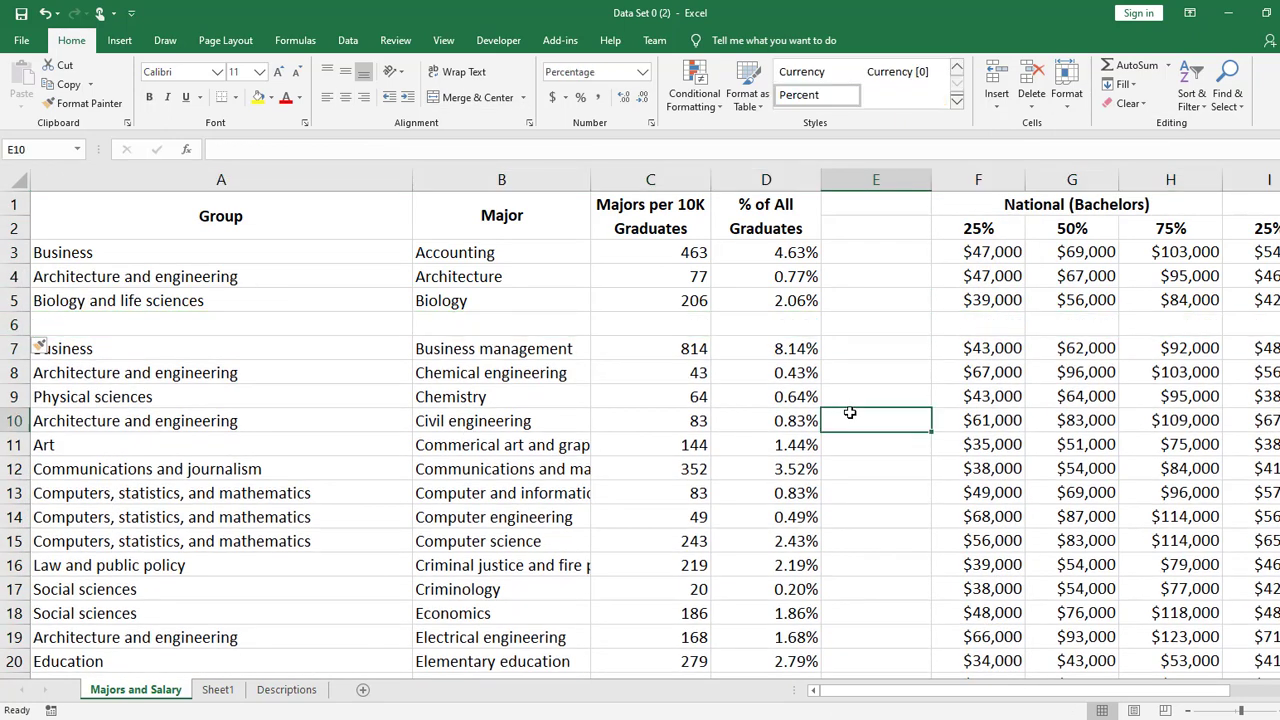
pyautogui.hotkey('ctrl', 'z')
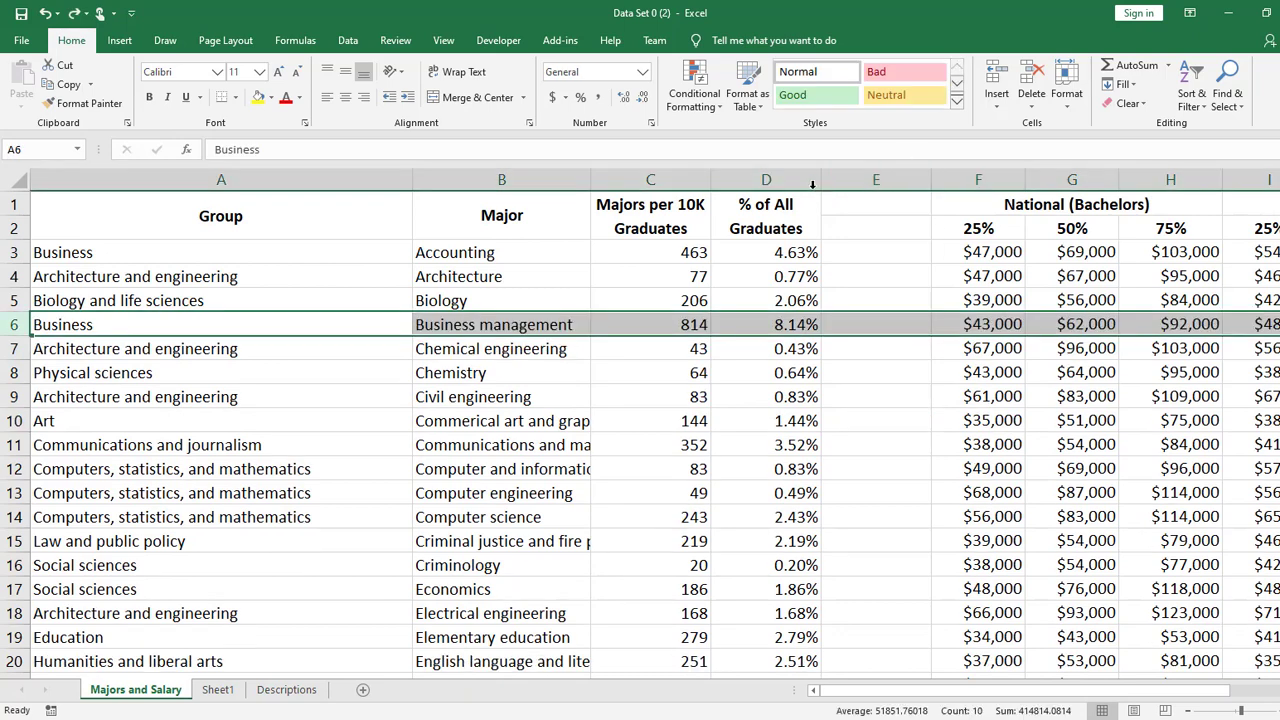
# - Copy the entire % of All Graduates column and paste it as values only into the blank column E, starting at E1
pyautogui.click(800, 214)
pyautogui.hotkey('ctrl', 'shift', 'Down')
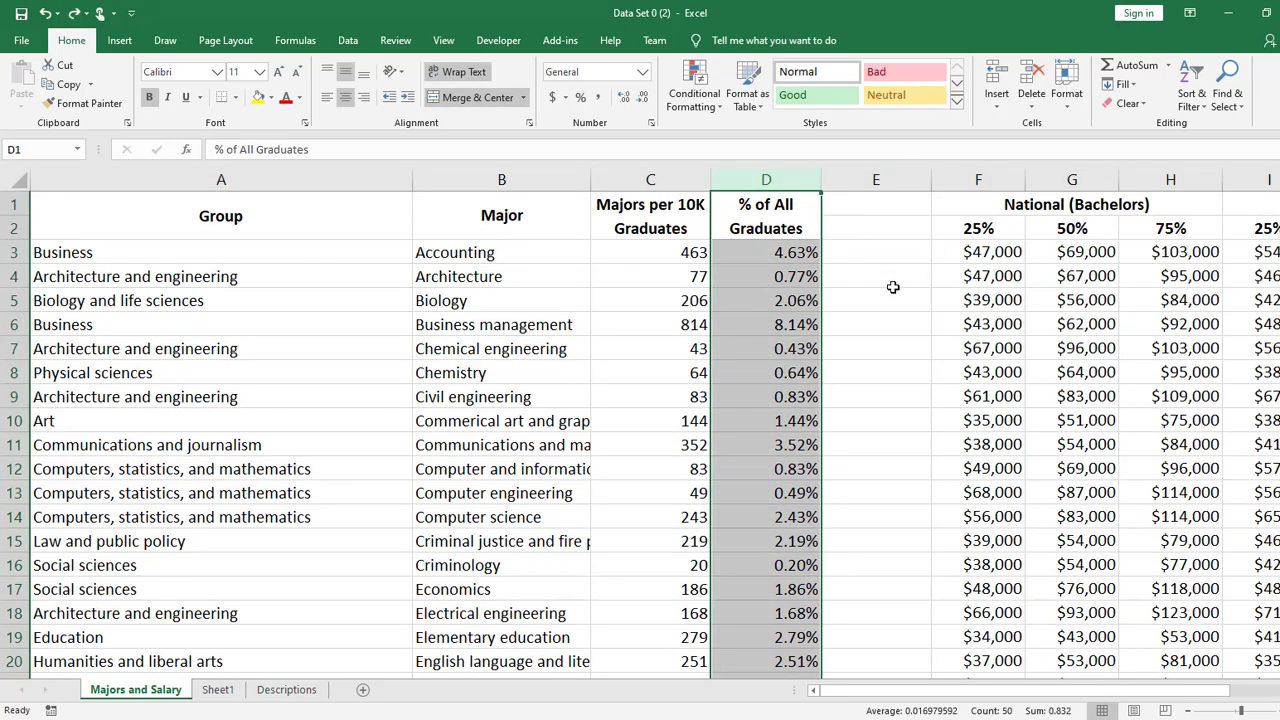
pyautogui.hotkey('ctrl', 'c')
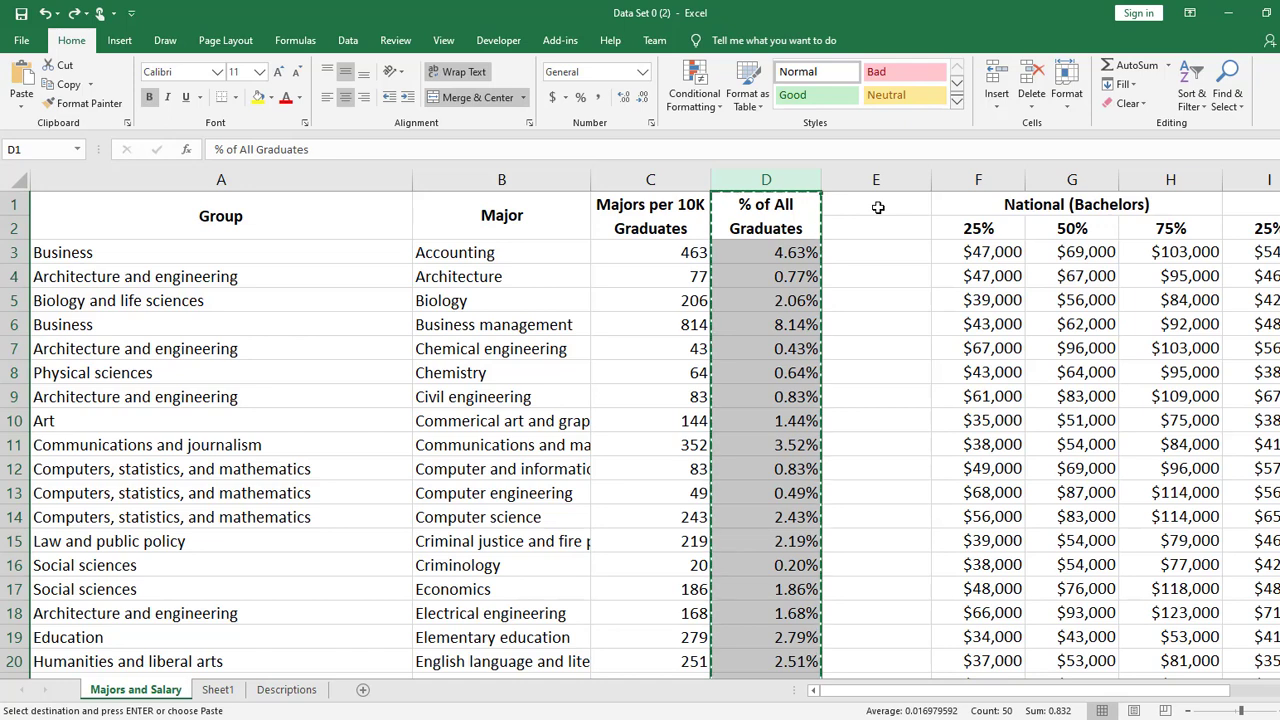
pyautogui.click(882, 207)
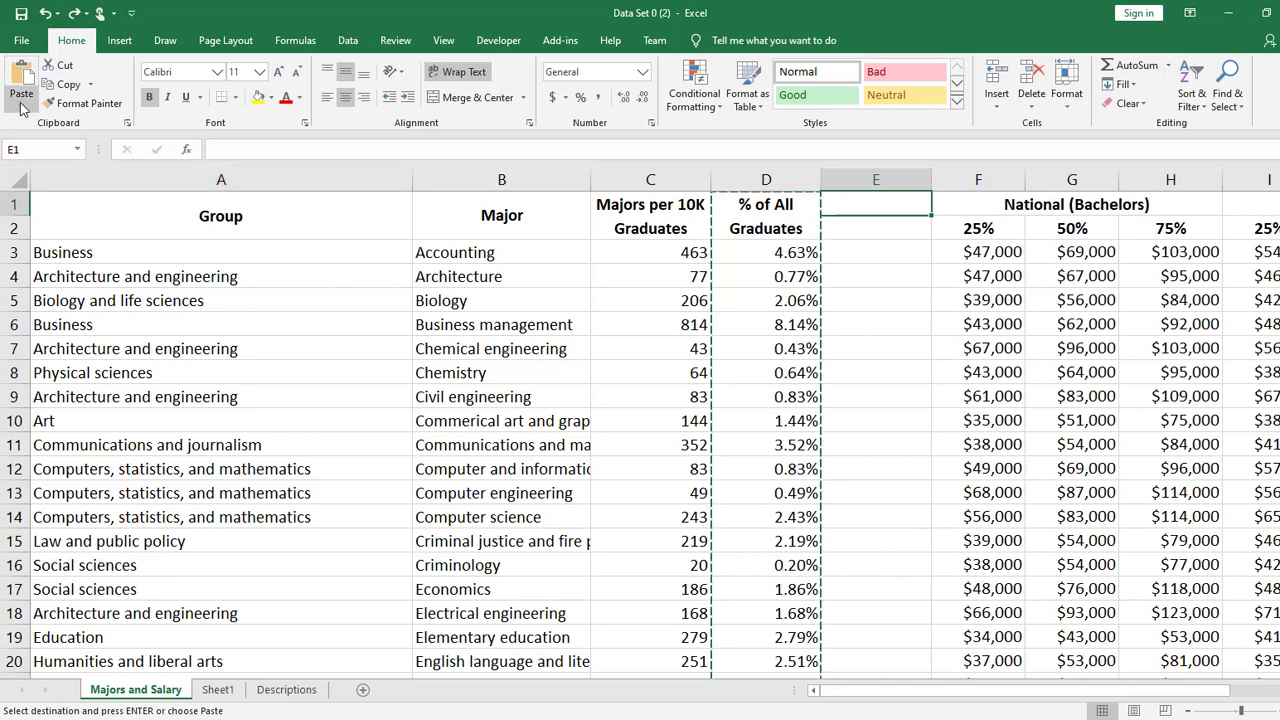
pyautogui.rightClick(884, 201)
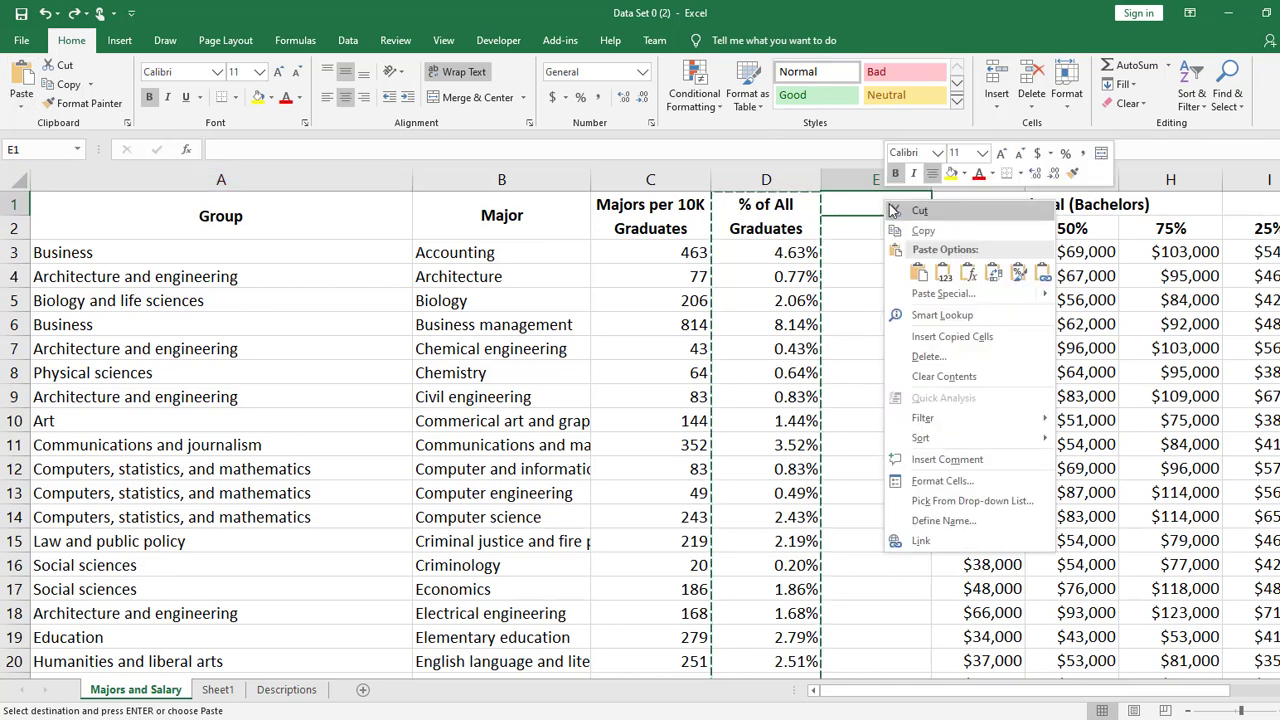
pyautogui.click(22, 105)
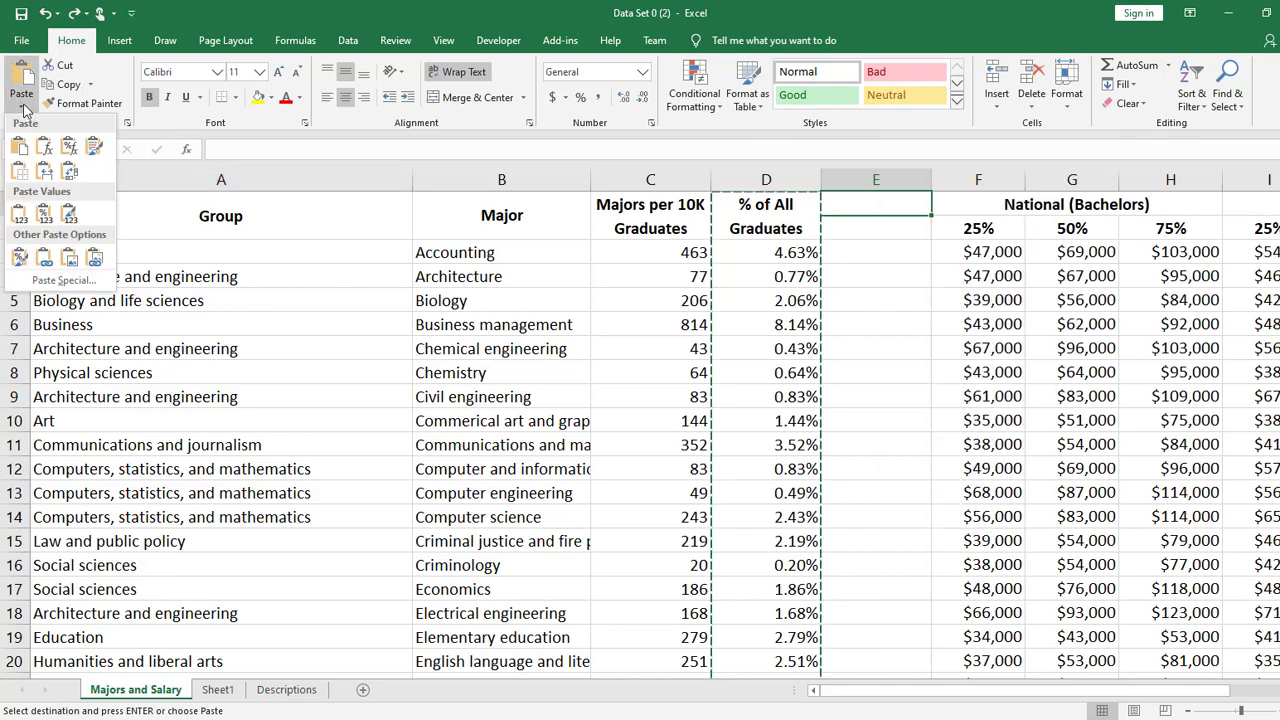
pyautogui.click(18, 214)
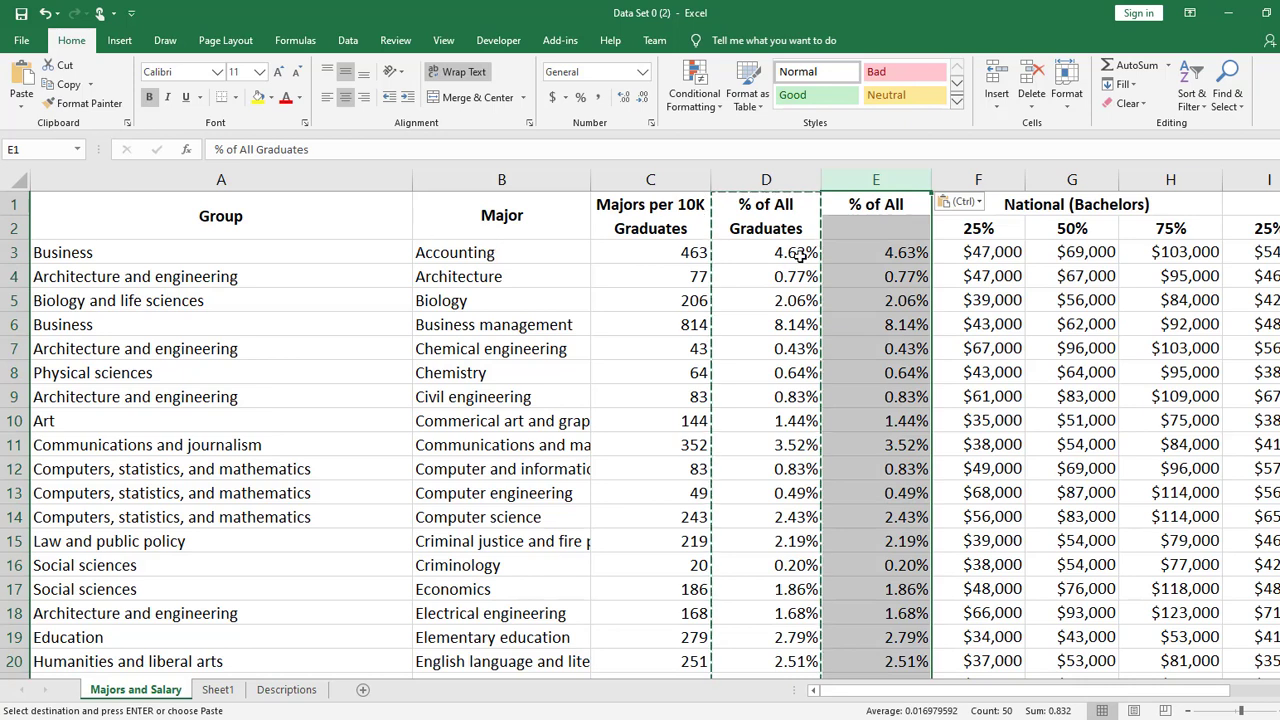
# - Inspect the header cells and E3 in the pasted column, and compare E3 with the content of D3
pyautogui.click(870, 209)
pyautogui.moveTo(890, 204); pyautogui.dragTo(893, 223)
pyautogui.click(903, 253)
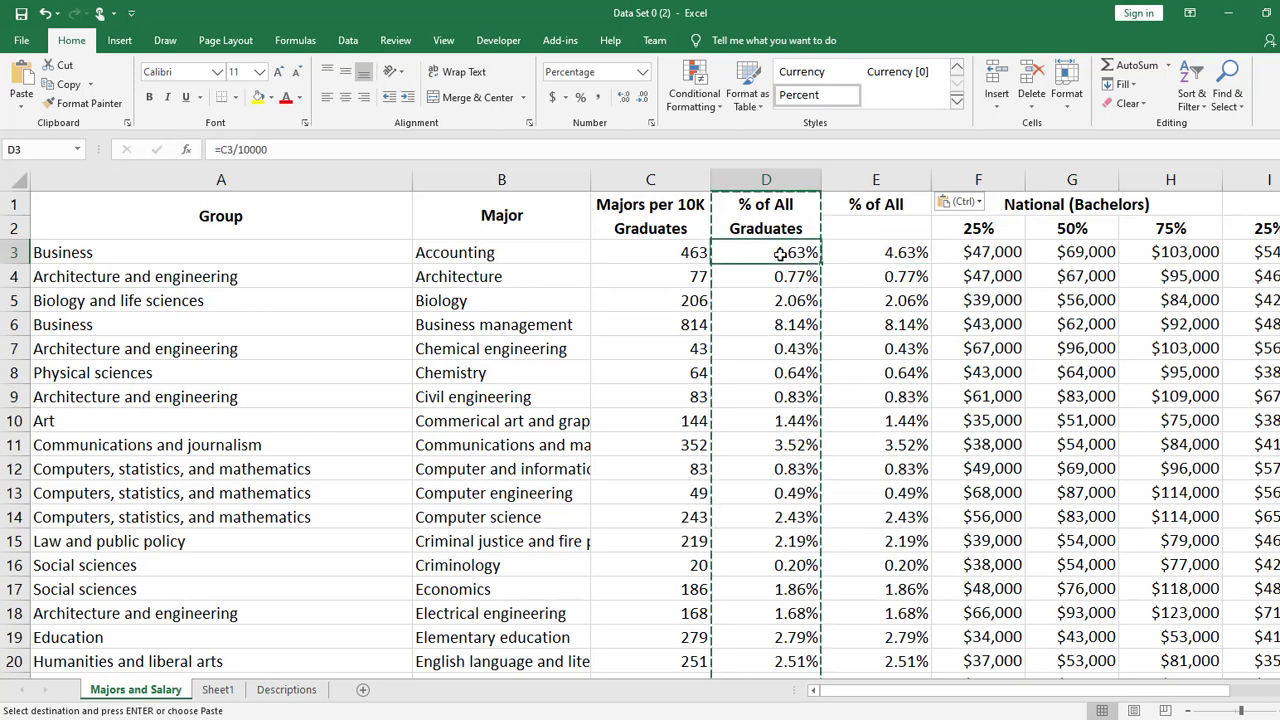
# - Delete the entire Majors per 10K Graduates column to test its effect on both percentage columns, and undo the deletion
pyautogui.click(650, 178)
pyautogui.rightClick(650, 177)
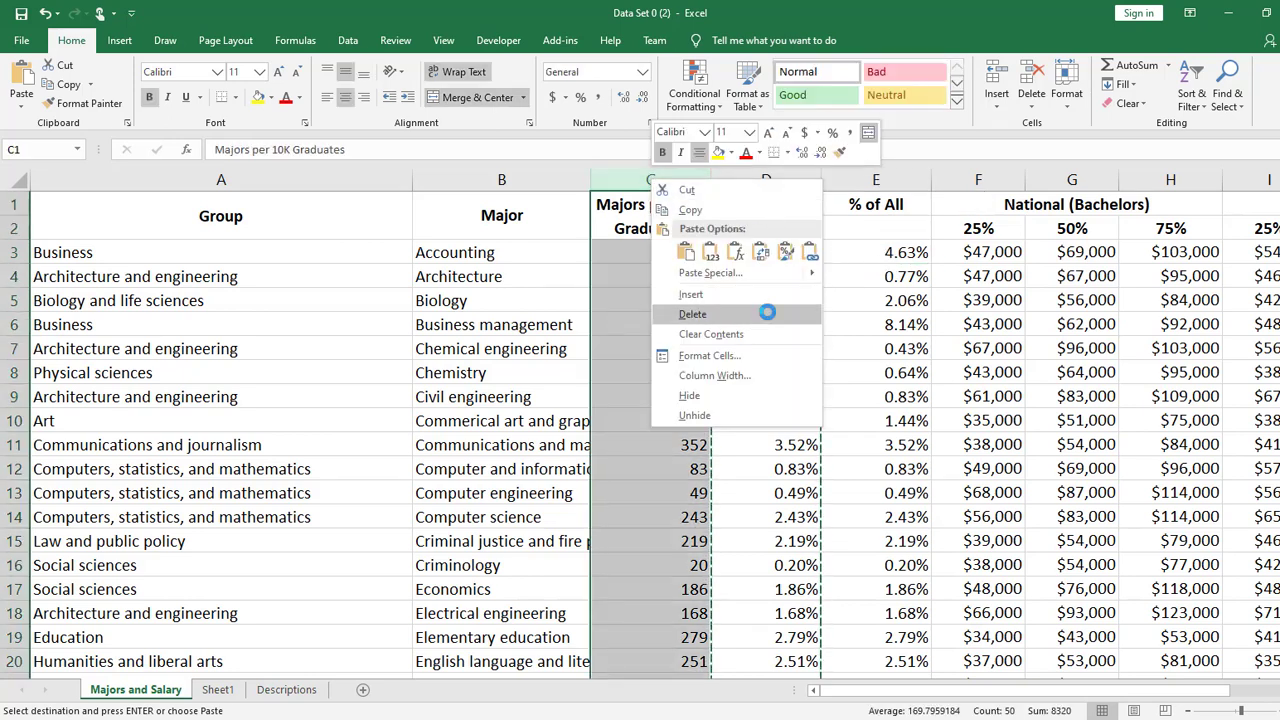
pyautogui.click(753, 318)
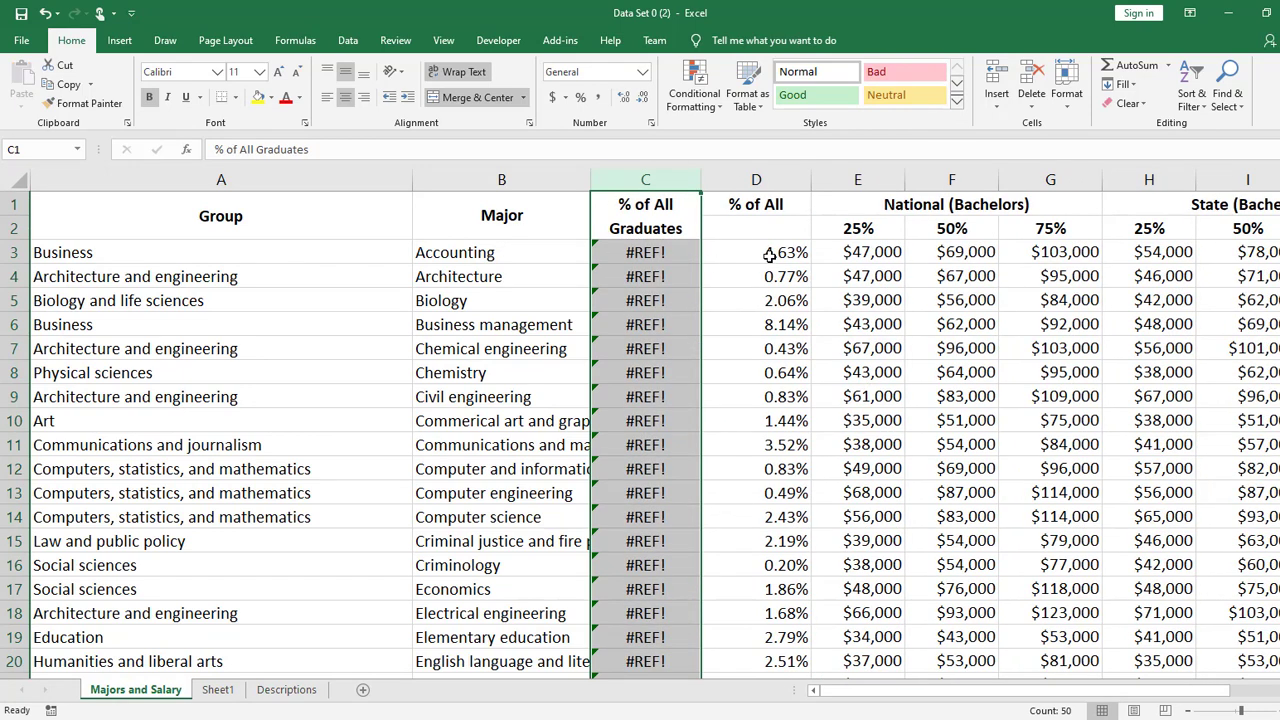
pyautogui.hotkey('ctrl', 'z')
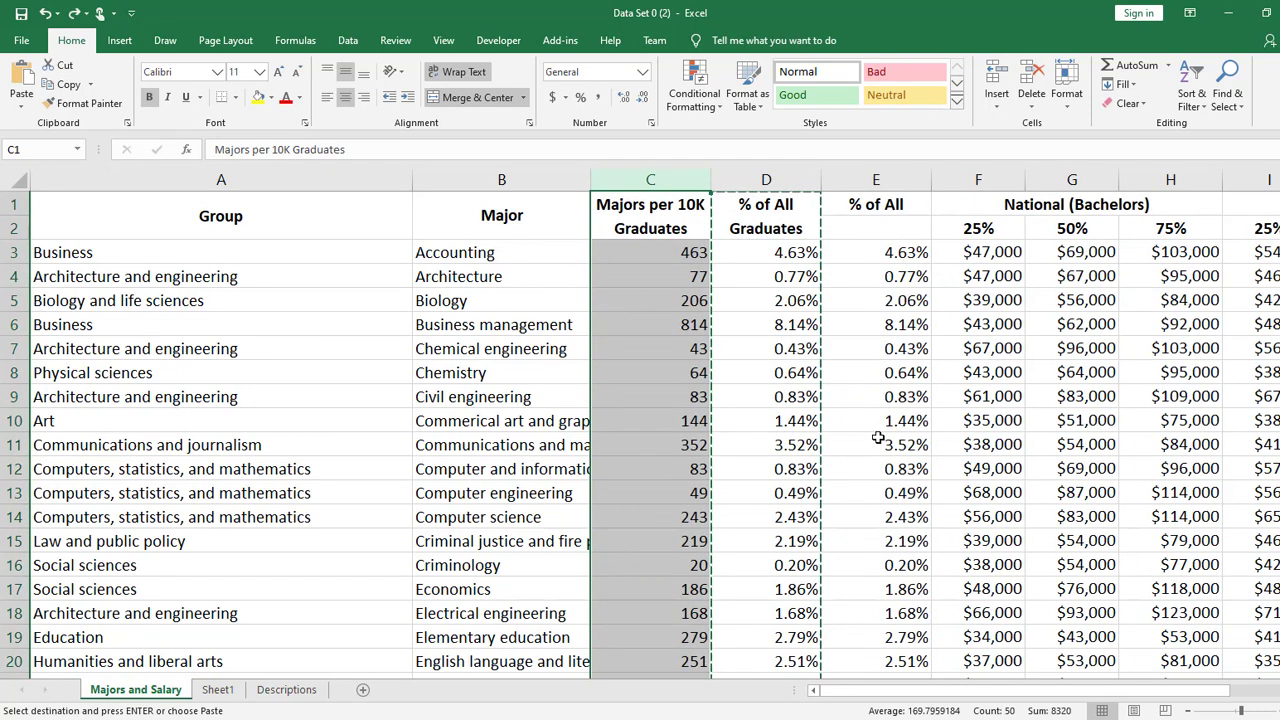
# - Compare the fixed value stored in E3 with the formula stored in D3 of the % of All Graduates column
pyautogui.click(916, 261)
pyautogui.press('Escape')
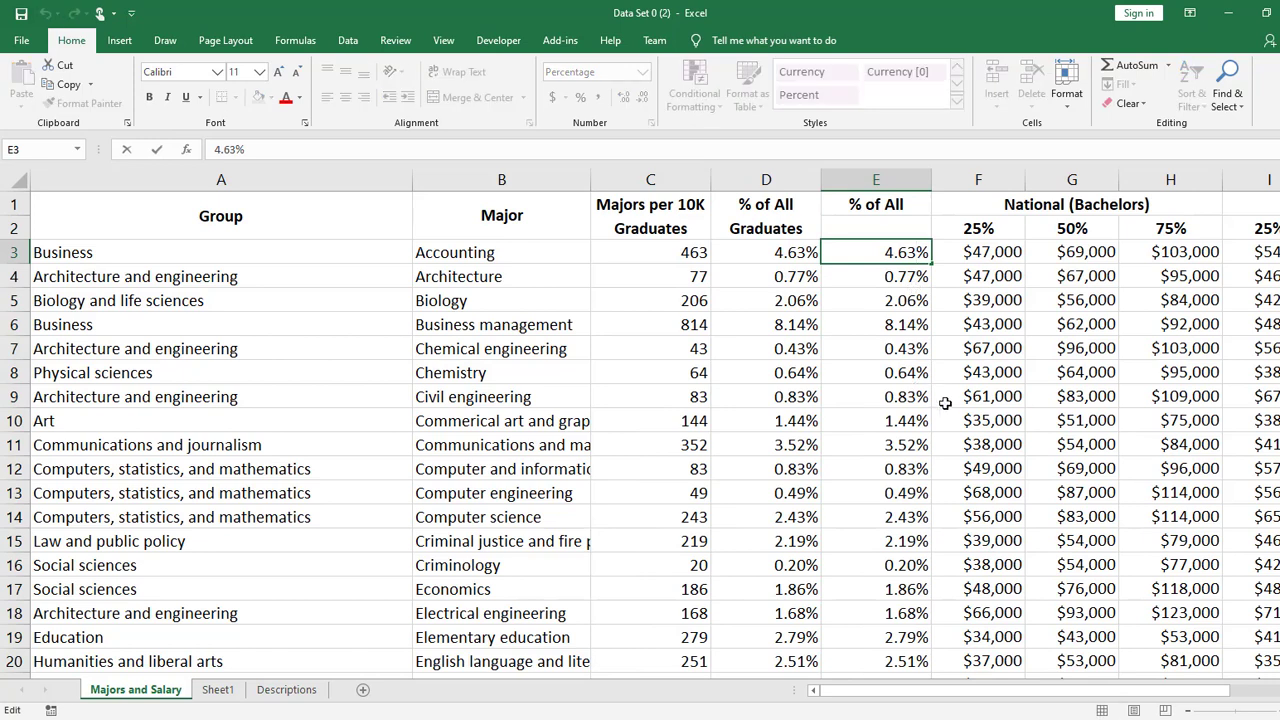
pyautogui.click(946, 402)
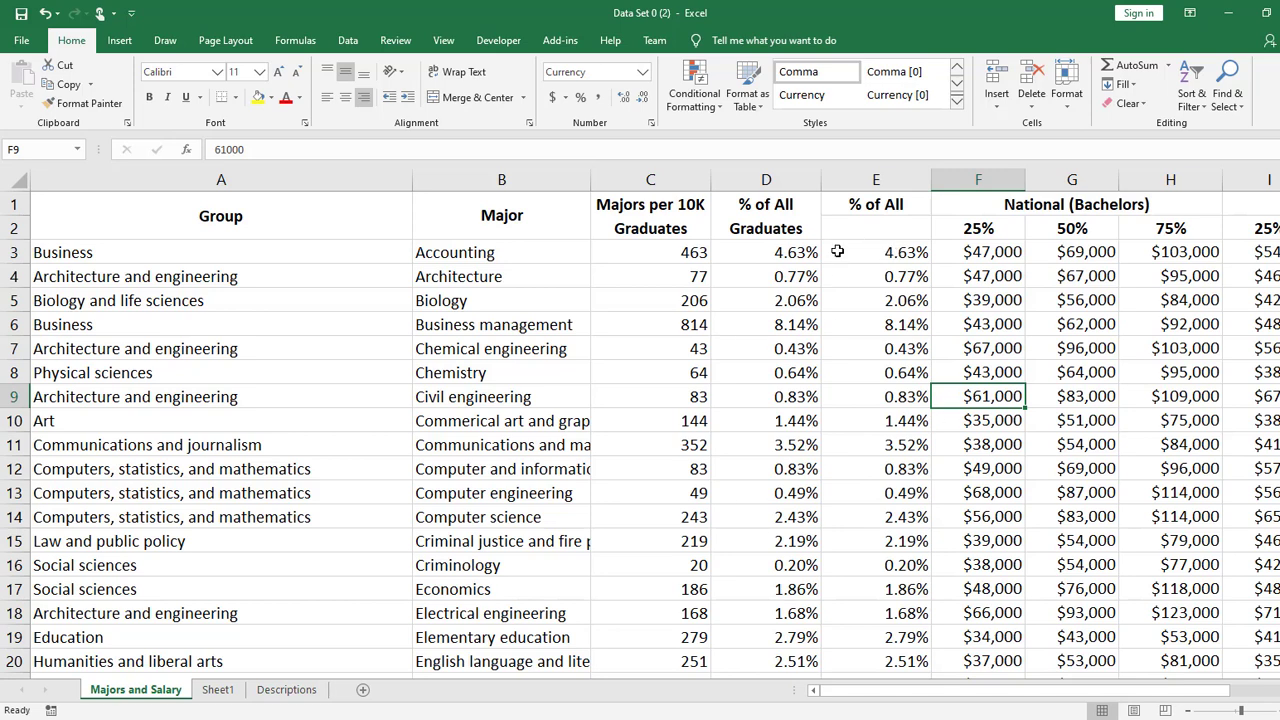
pyautogui.click(802, 250)
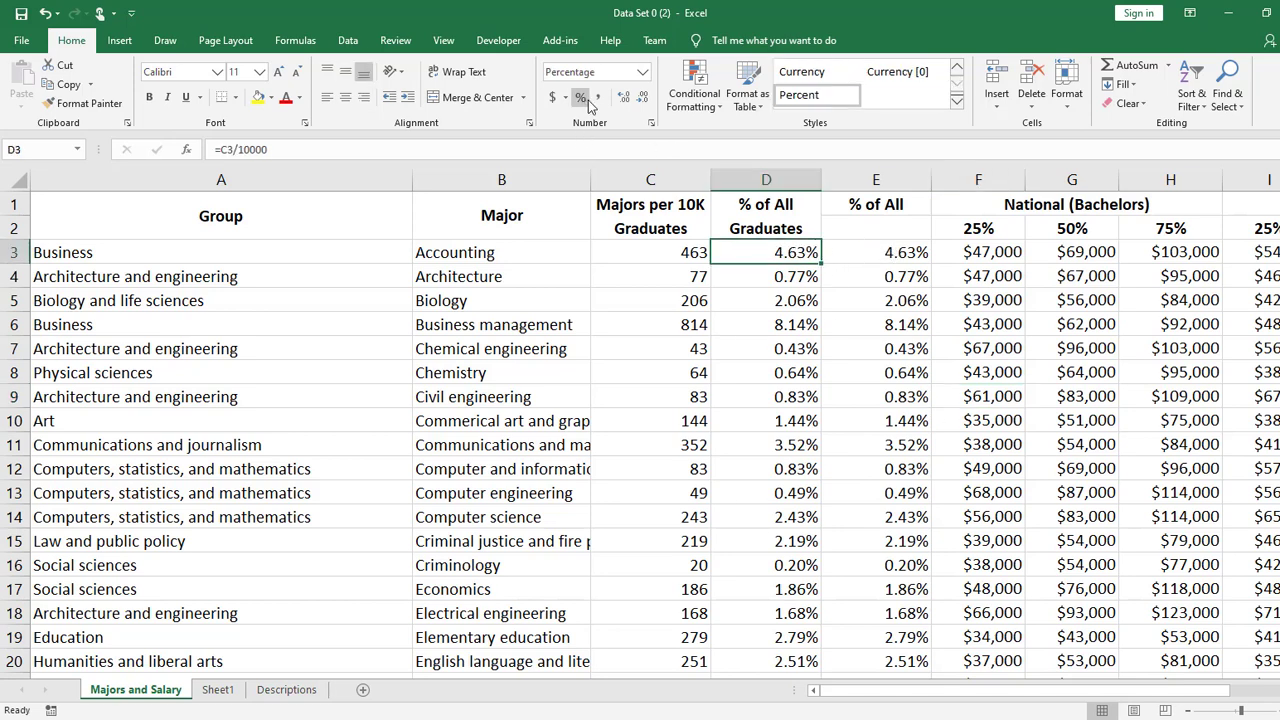
pyautogui.click(898, 252)
pyautogui.click(836, 270)
pyautogui.press('Up')
pyautogui.press('Left')
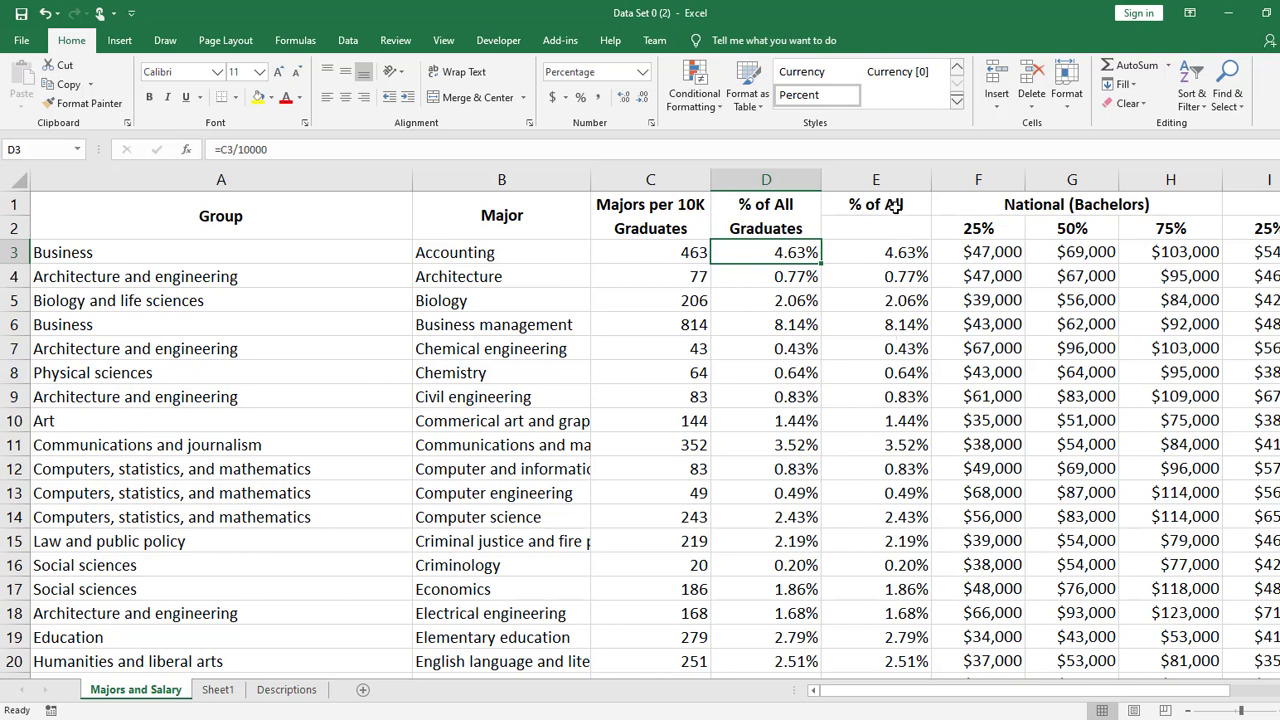
# - Merge and center header cells E1:E2 so the pasted % of All Graduates heading spans both rows
pyautogui.click(960, 293)
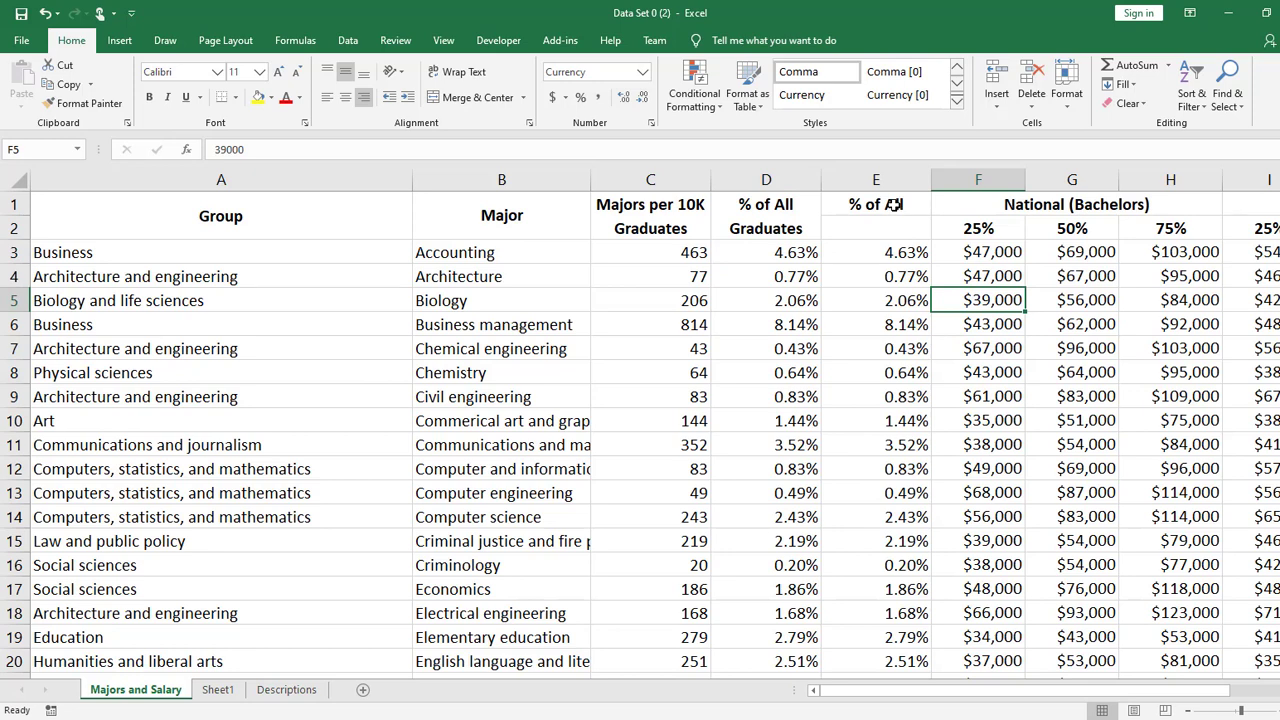
pyautogui.click(893, 204)
pyautogui.moveTo(903, 205)
pyautogui.mouseDown()
pyautogui.moveTo(912, 222)
pyautogui.moveTo(910, 199)
pyautogui.mouseUp()
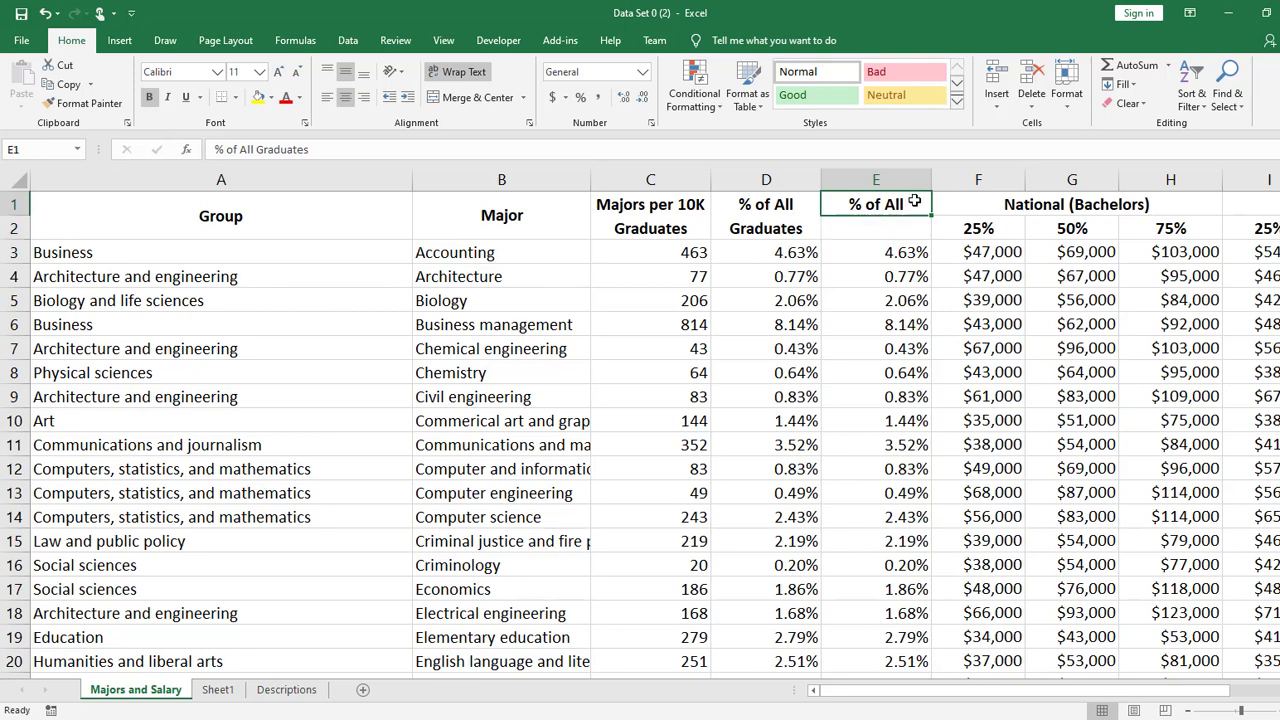
pyautogui.moveTo(913, 208); pyautogui.dragTo(910, 228)
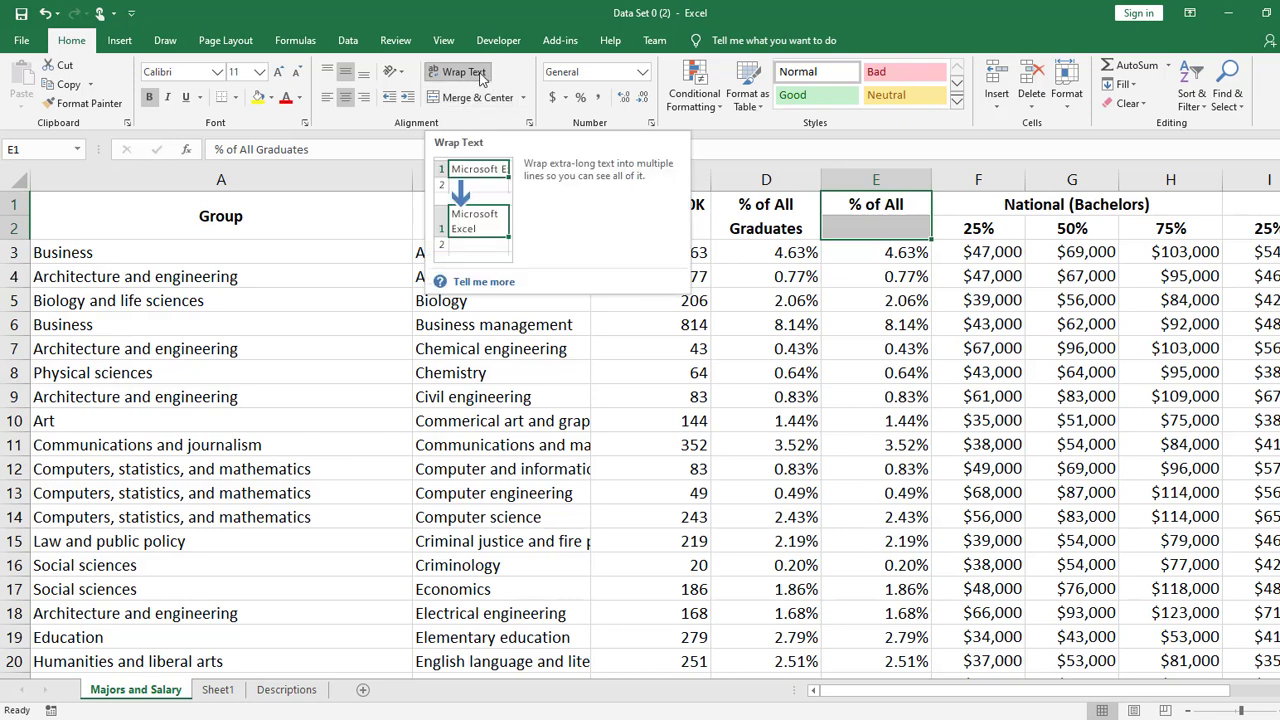
pyautogui.moveTo(917, 203); pyautogui.dragTo(918, 225)
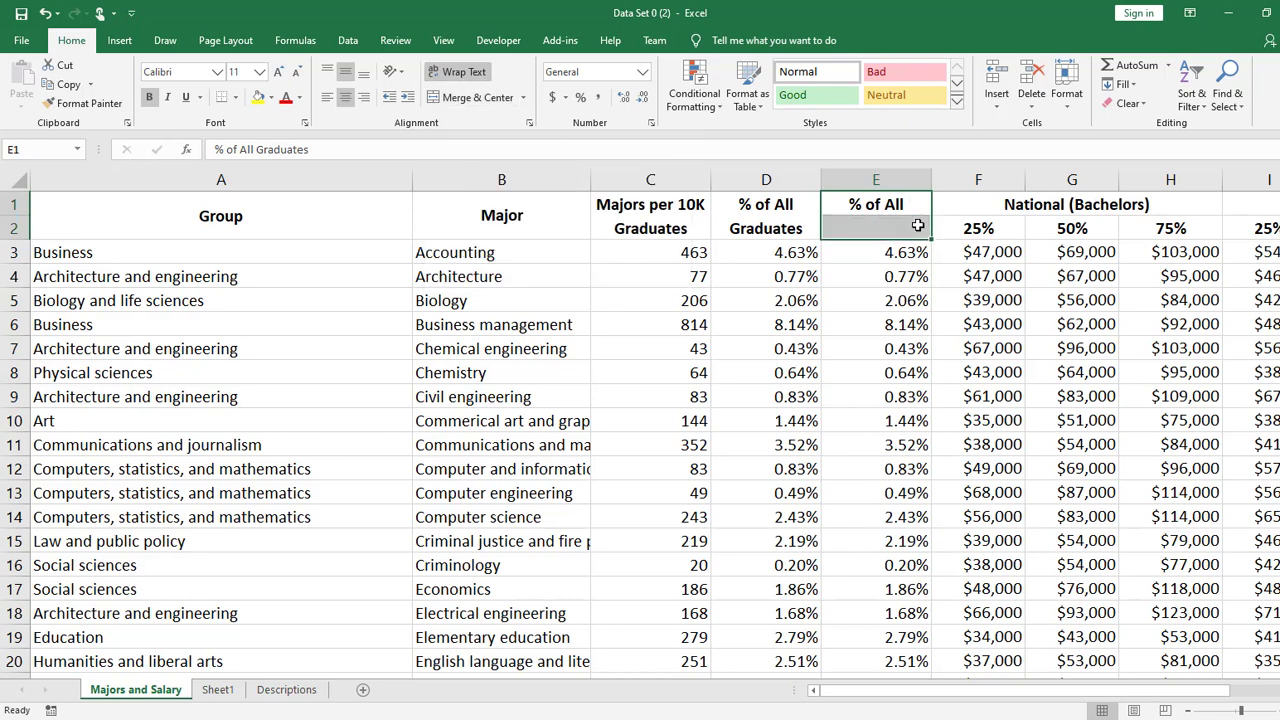
pyautogui.click(460, 98)
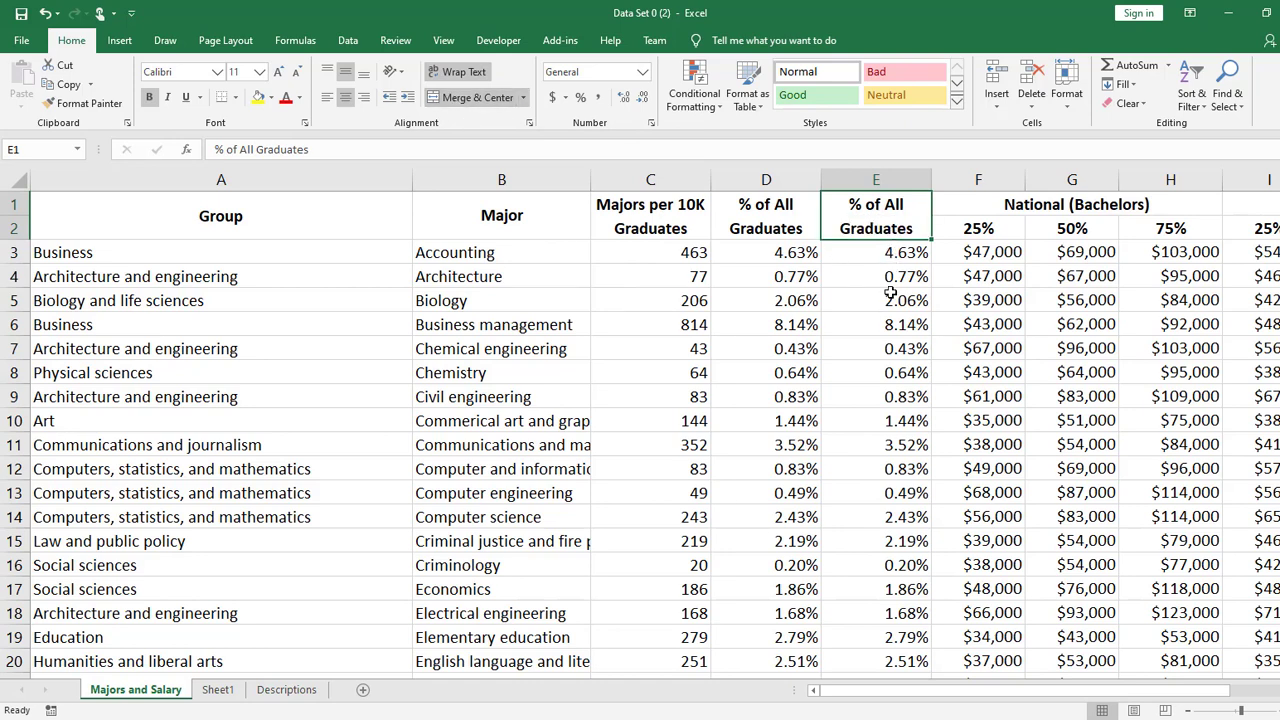
# - Unmerge the National (Bachelors) header across F1:H1 and merge and center it again to compare both states
pyautogui.click(787, 213)
pyautogui.click(1100, 208)
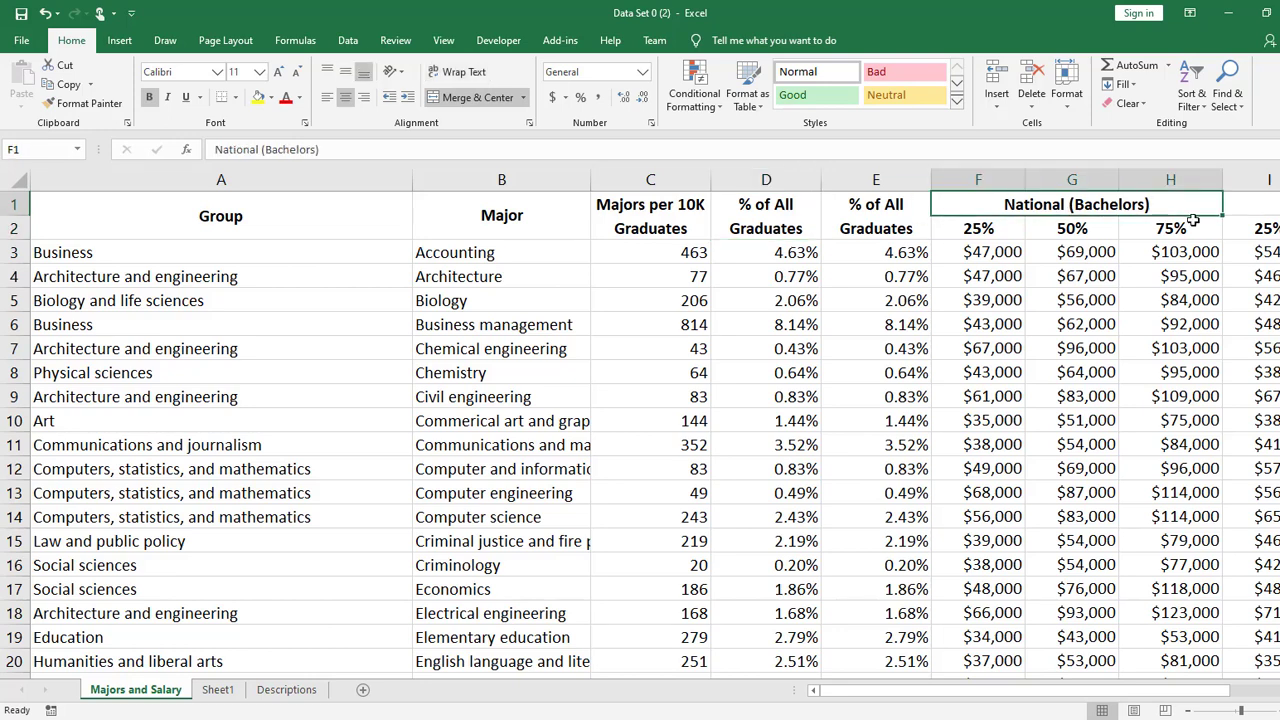
pyautogui.click(1183, 226)
pyautogui.click(1100, 205)
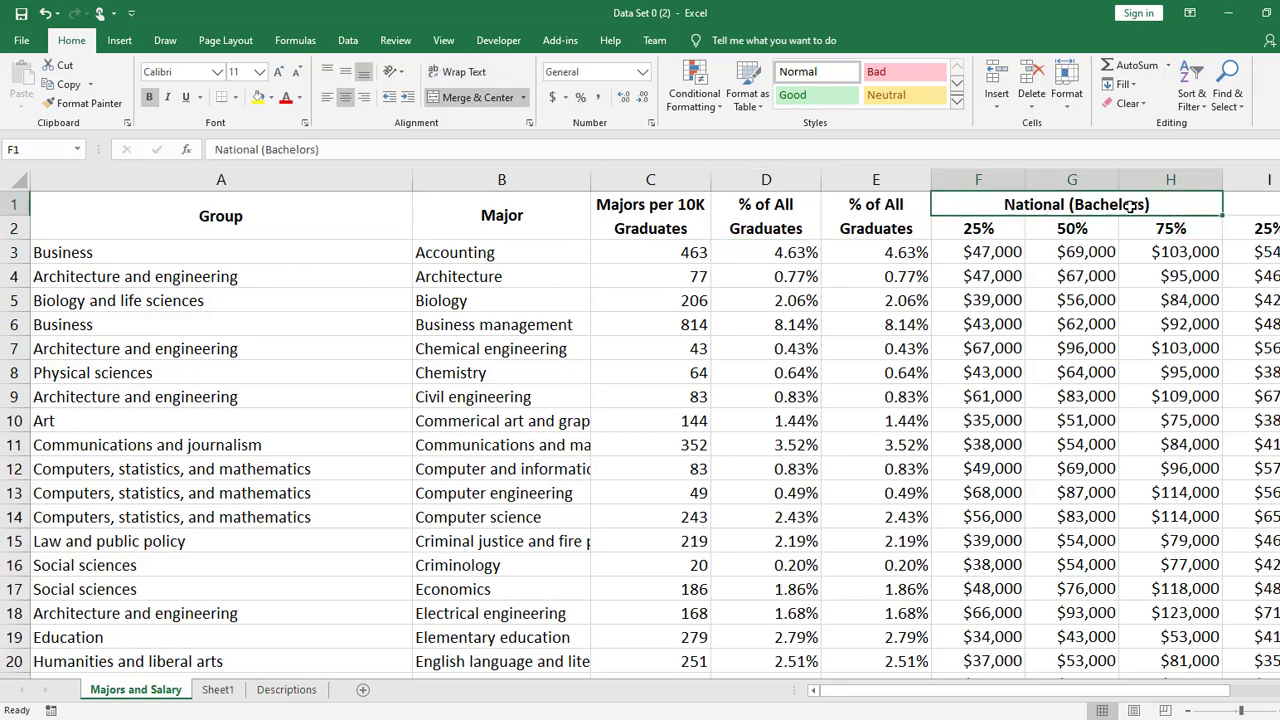
pyautogui.click(470, 97)
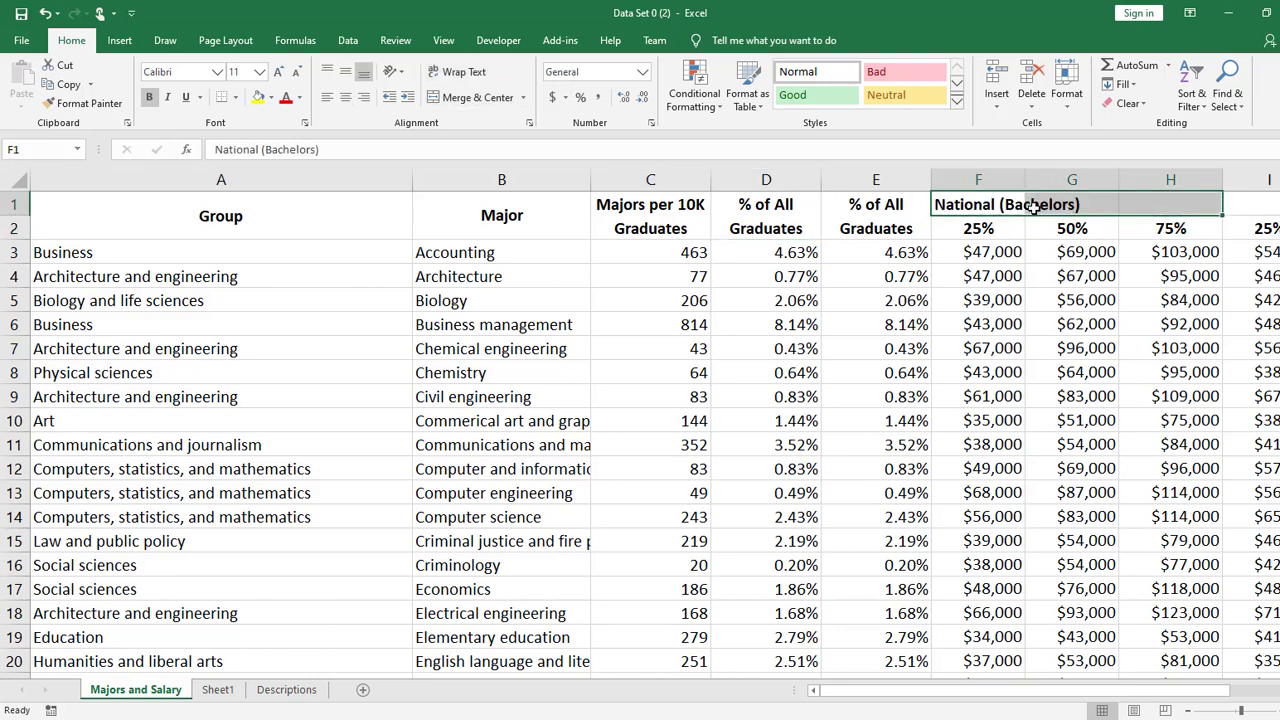
pyautogui.click(465, 97)
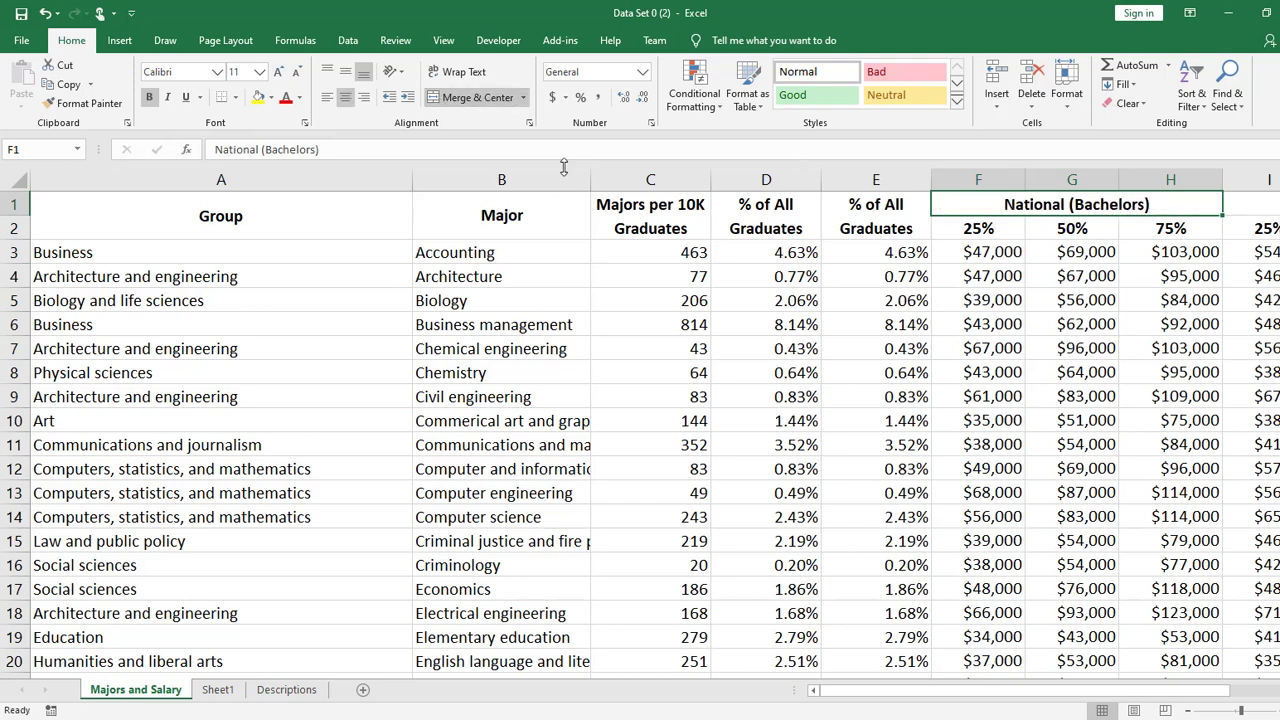
pyautogui.doubleClick(481, 97)
pyautogui.doubleClick(481, 97)
pyautogui.doubleClick(481, 97)
pyautogui.click(481, 97)
pyautogui.click(481, 100)
# - Try the horizontal and vertical alignment options on the merged Group header, finishing with center and middle alignment
pyautogui.click(245, 215)
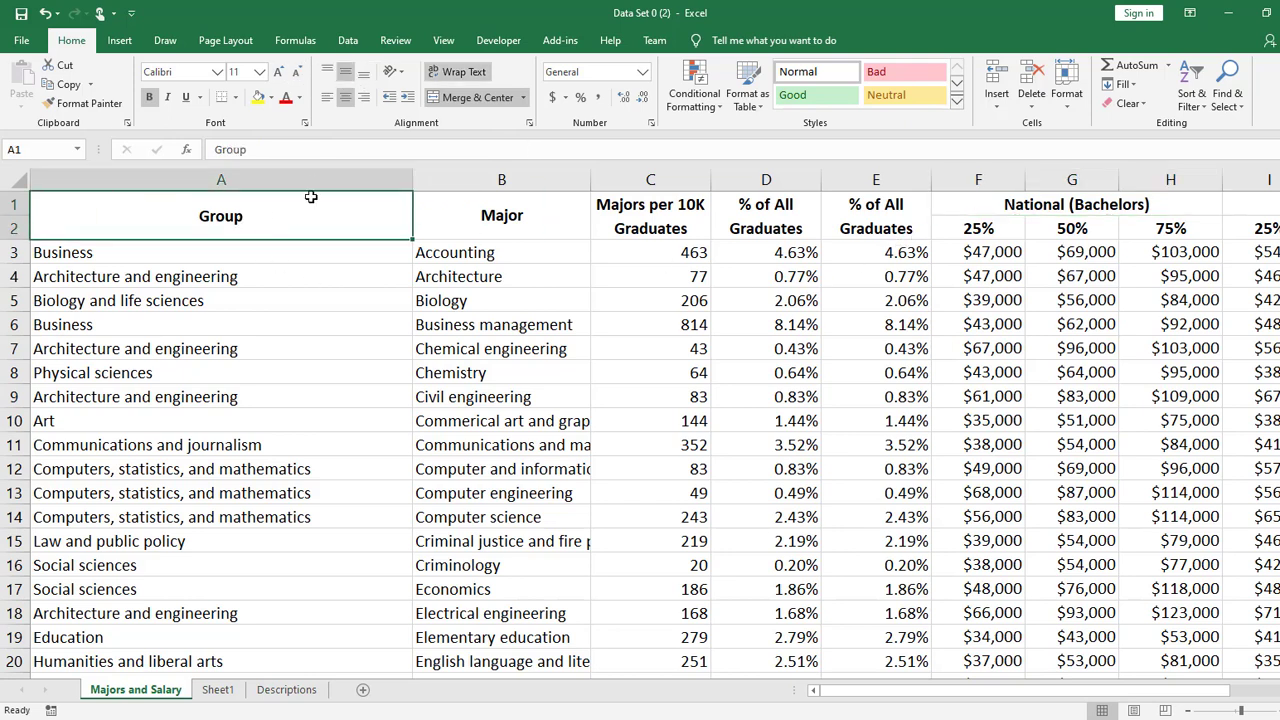
pyautogui.click(328, 98)
pyautogui.click(362, 97)
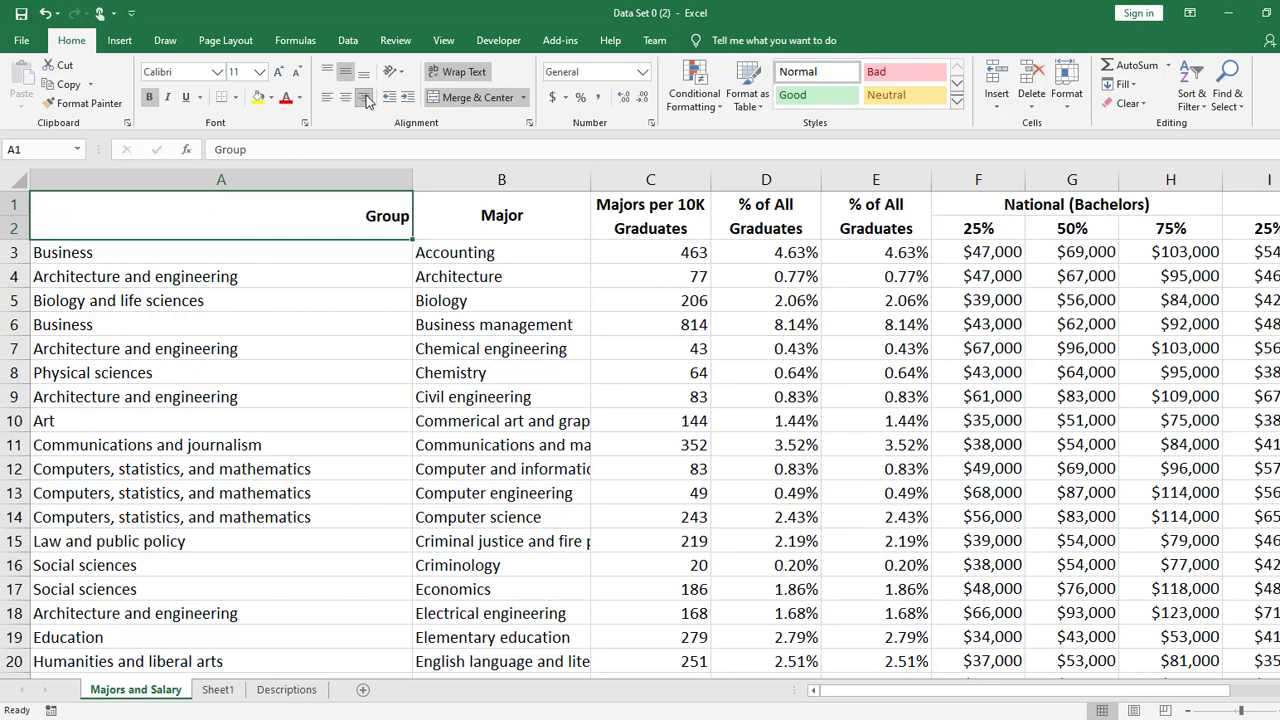
pyautogui.click(363, 72)
pyautogui.click(327, 71)
pyautogui.click(345, 72)
pyautogui.click(345, 97)
pyautogui.click(327, 97)
pyautogui.click(363, 72)
pyautogui.click(327, 71)
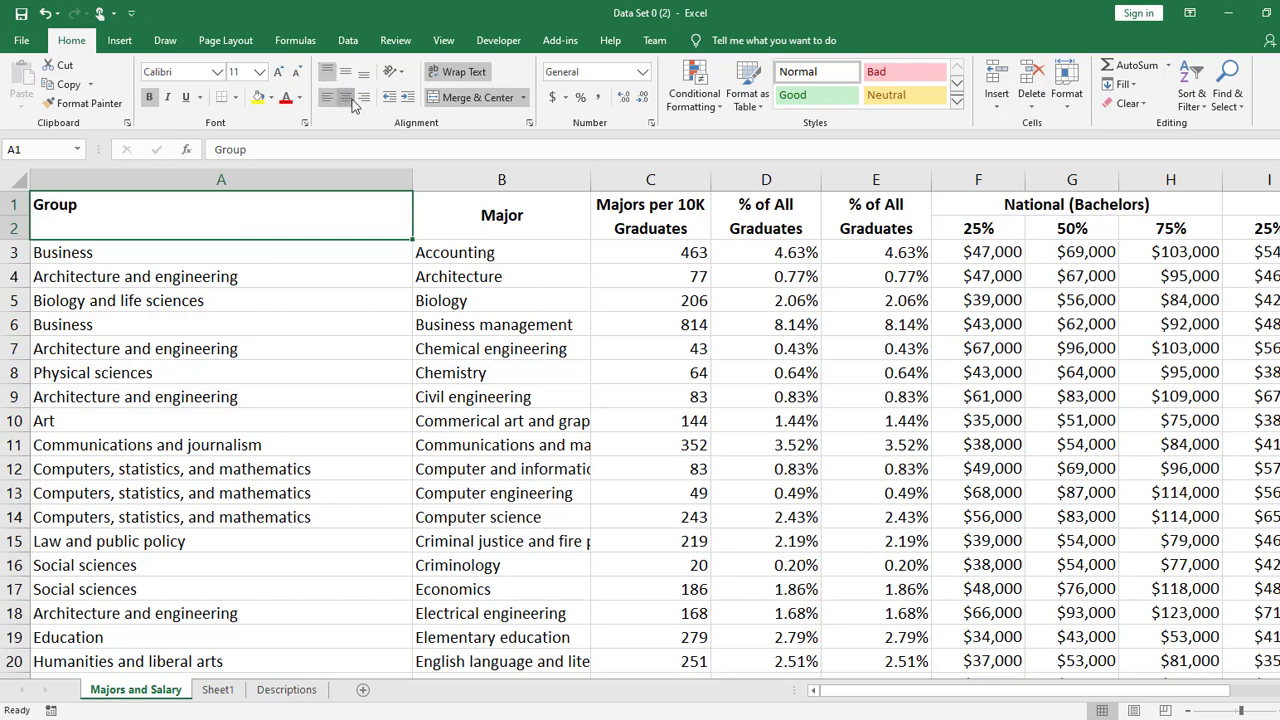
pyautogui.click(345, 97)
pyautogui.click(363, 72)
pyautogui.click(345, 72)
pyautogui.click(363, 97)
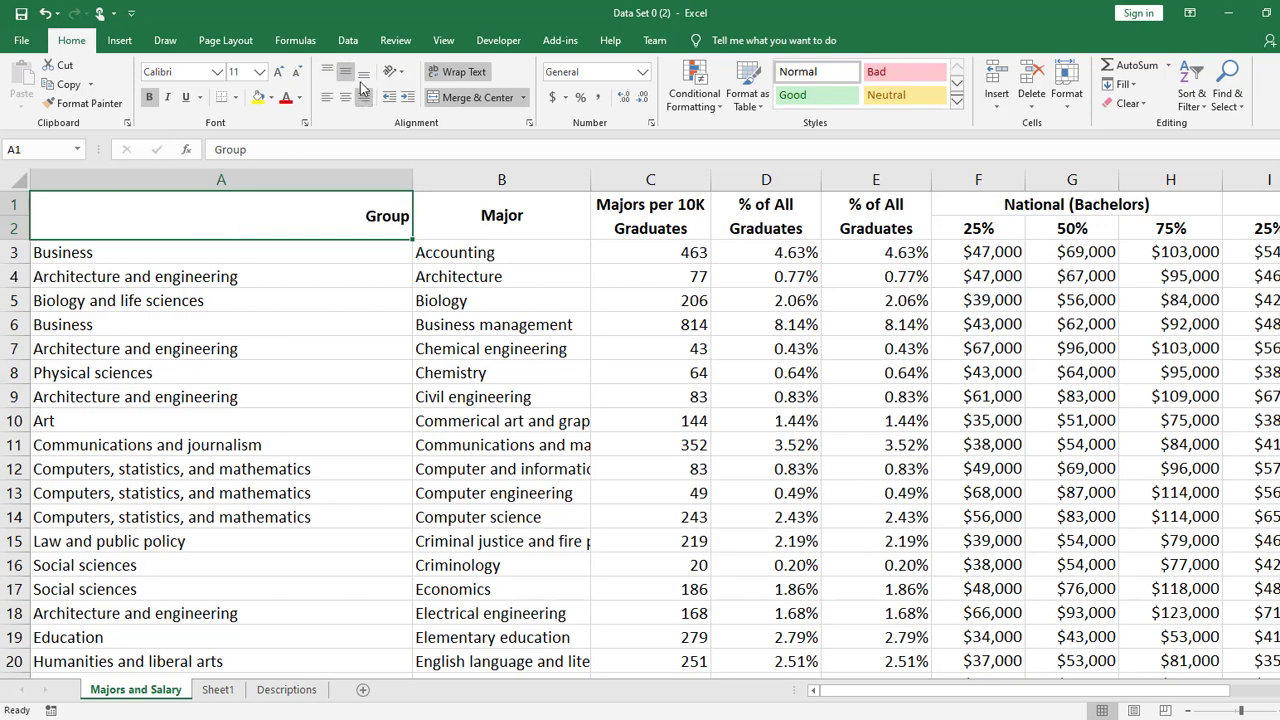
pyautogui.click(327, 97)
pyautogui.click(327, 71)
pyautogui.click(345, 97)
pyautogui.click(363, 72)
pyautogui.click(345, 72)
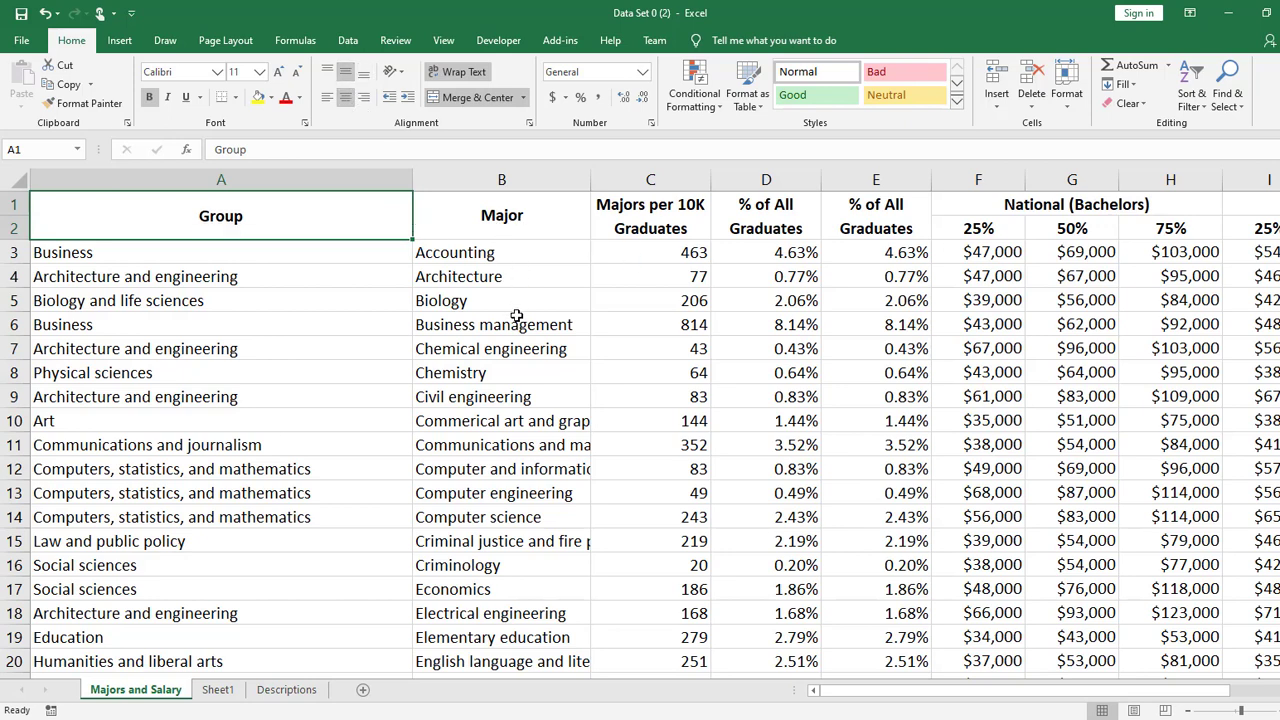
# - Examine the Majors per 10K Graduates column alongside the two % of All Graduates columns
pyautogui.click(518, 250)
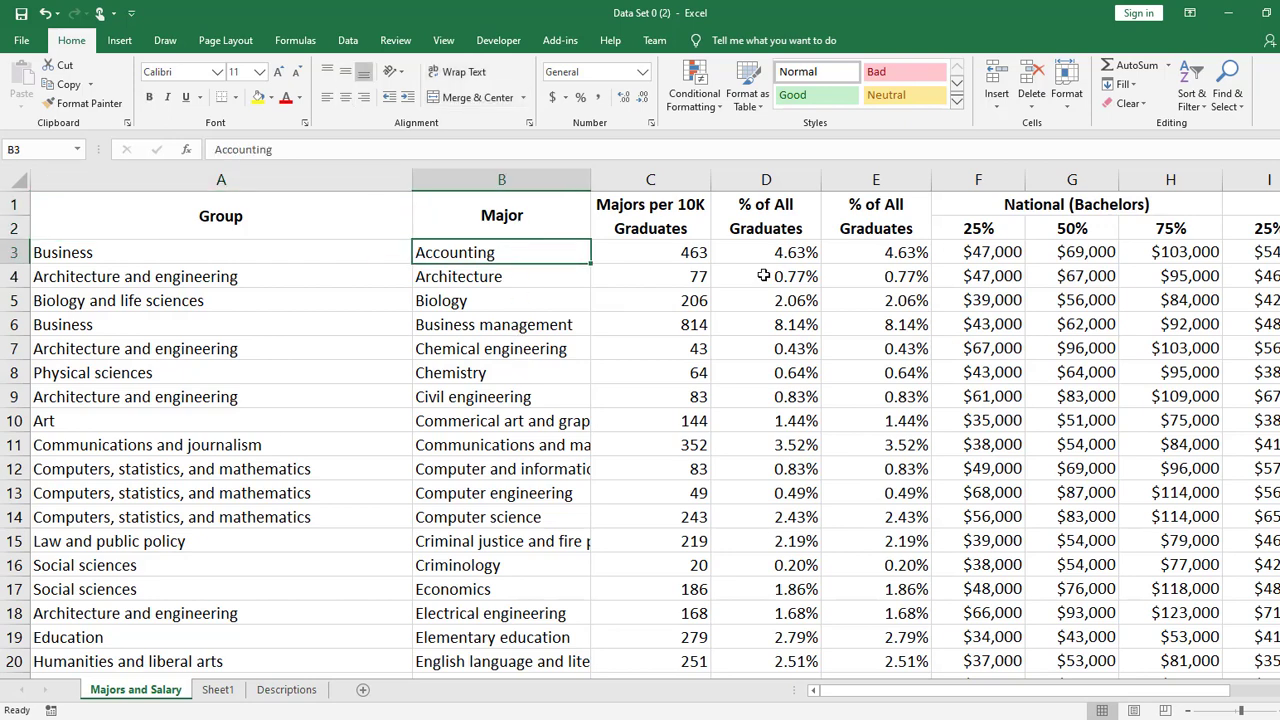
pyautogui.click(682, 257)
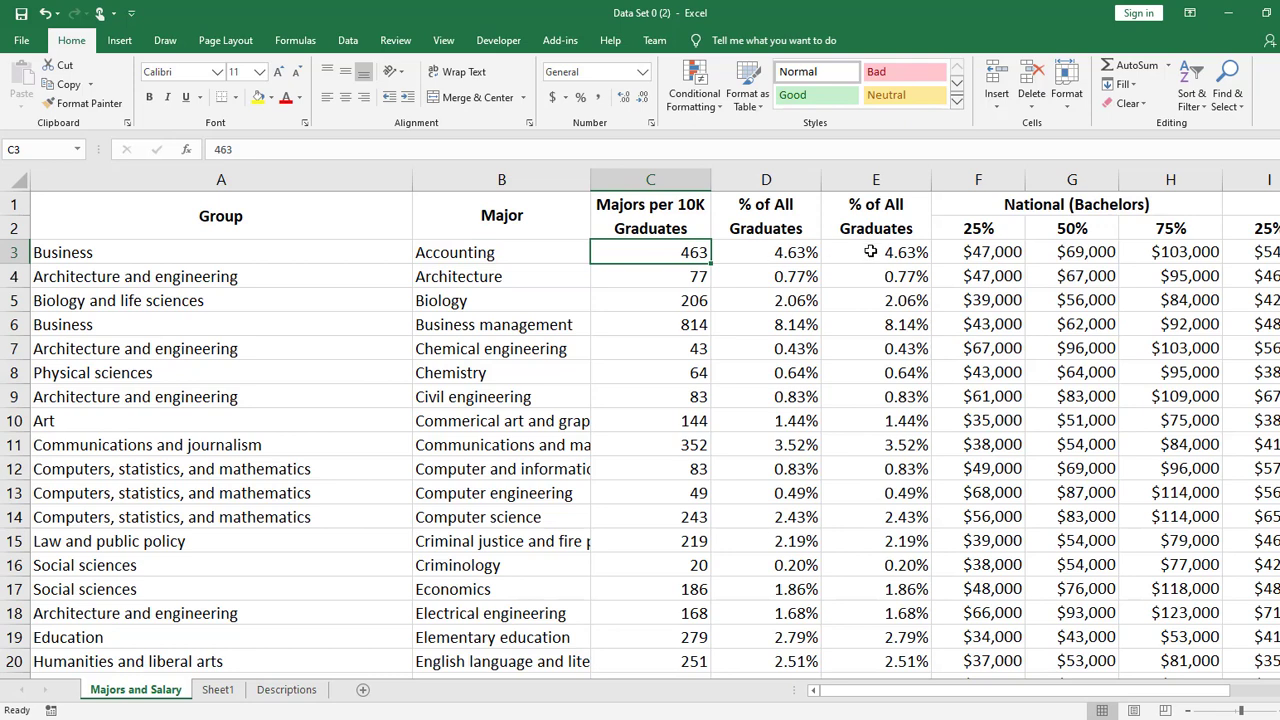
pyautogui.moveTo(655, 180); pyautogui.dragTo(779, 178)
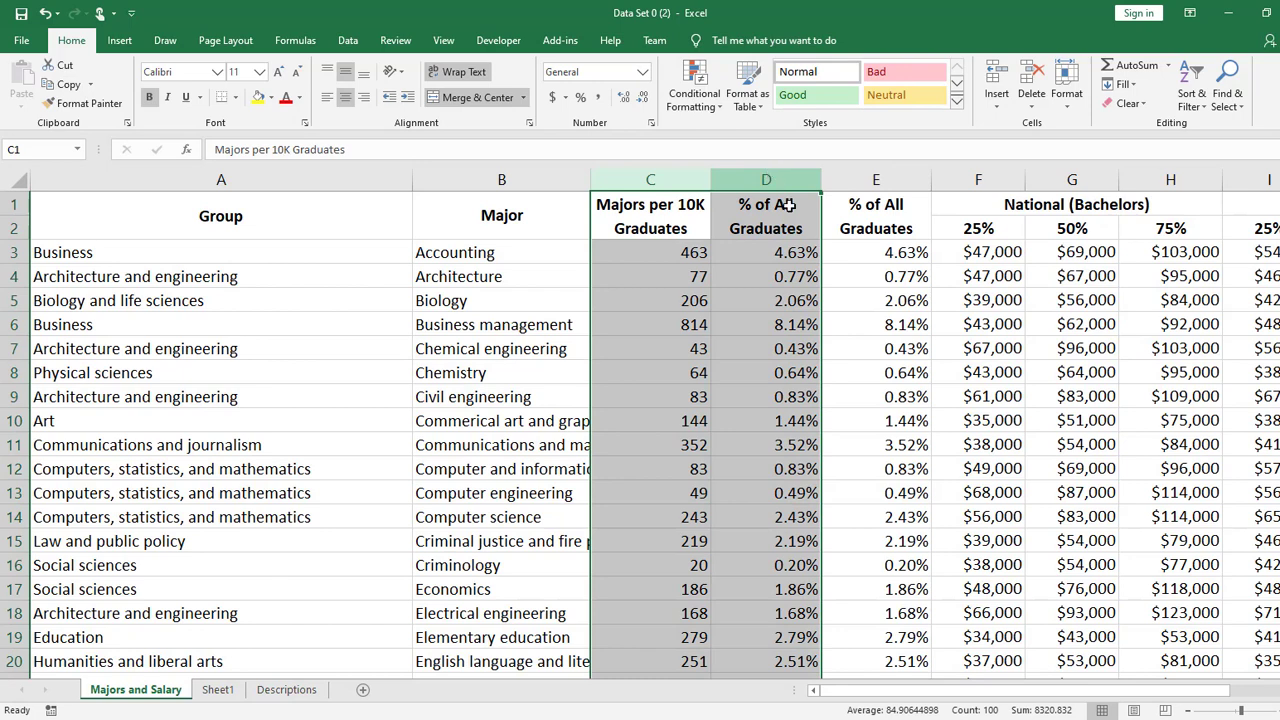
pyautogui.click(915, 279)
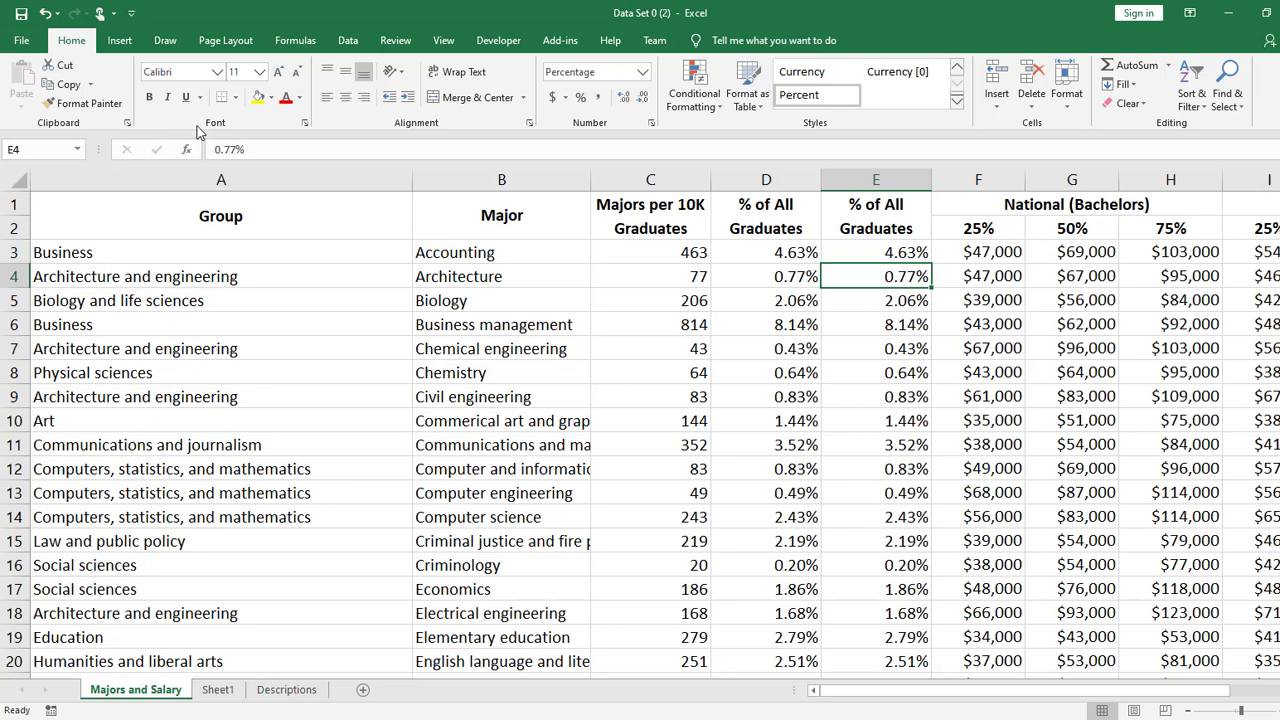
pyautogui.click(355, 41)
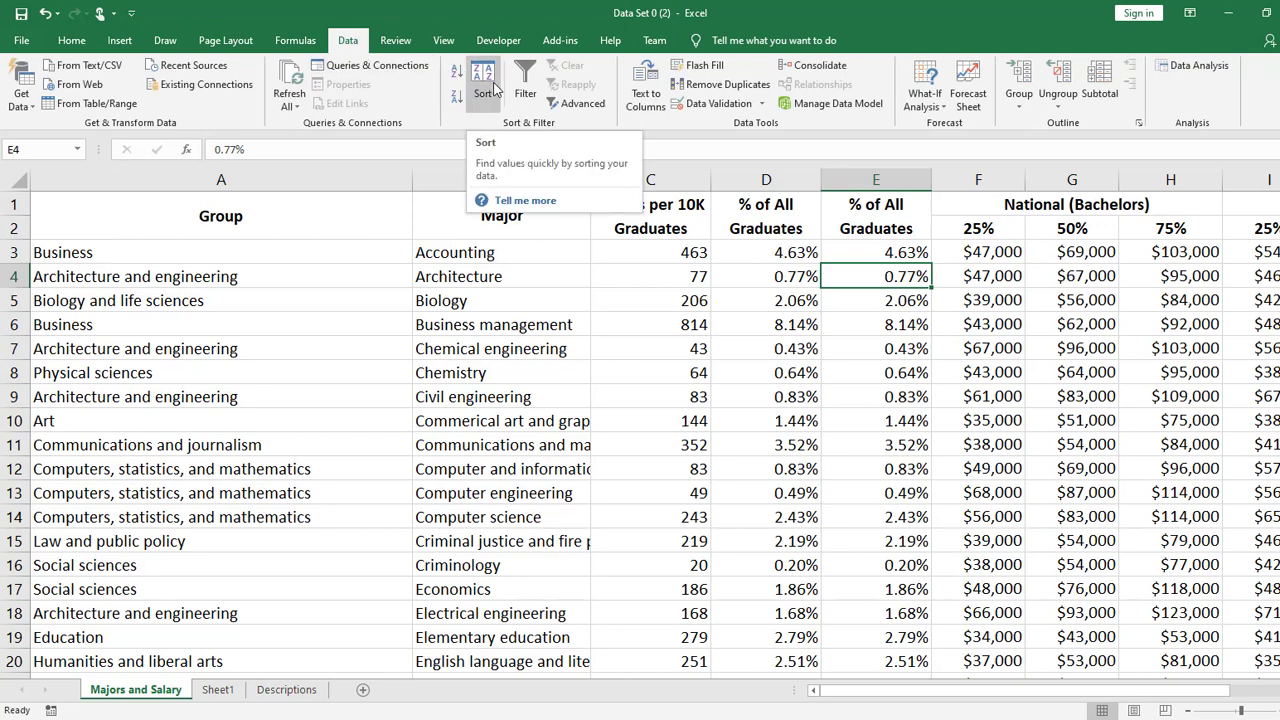
pyautogui.click(55, 205)
pyautogui.hotkey('ctrl', 'a')
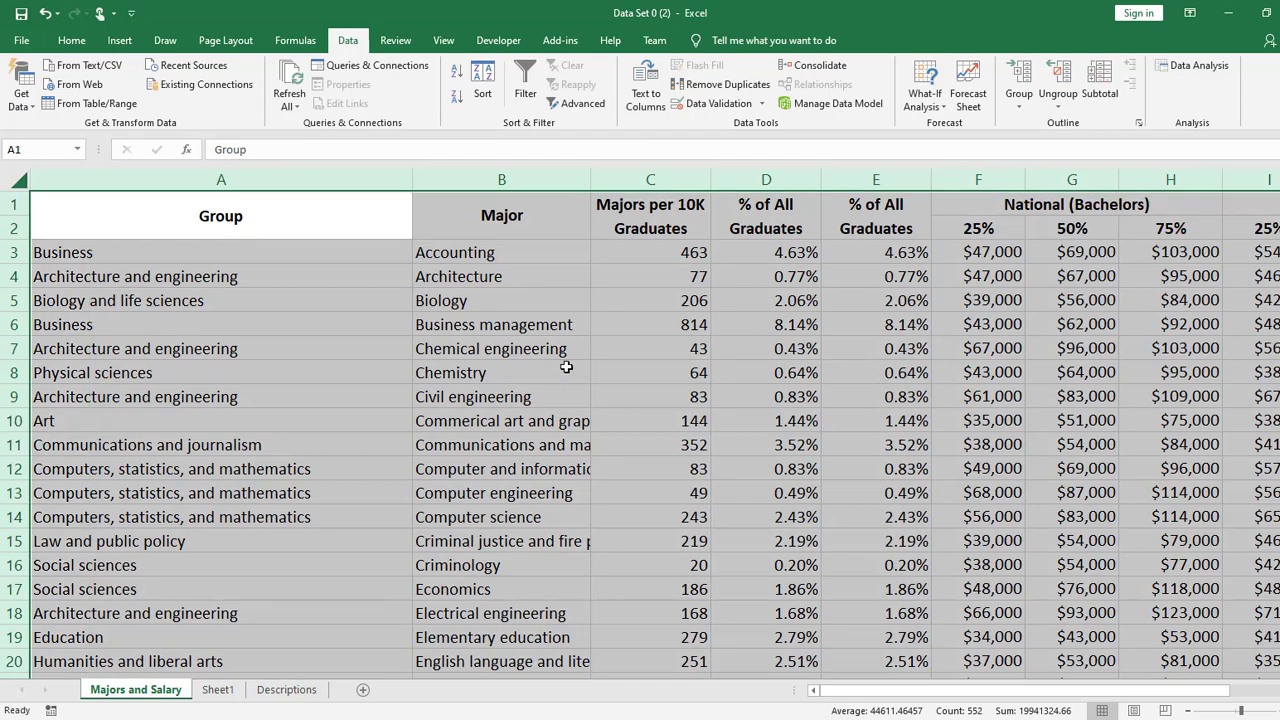
pyautogui.click(675, 372)
pyautogui.click(482, 85)
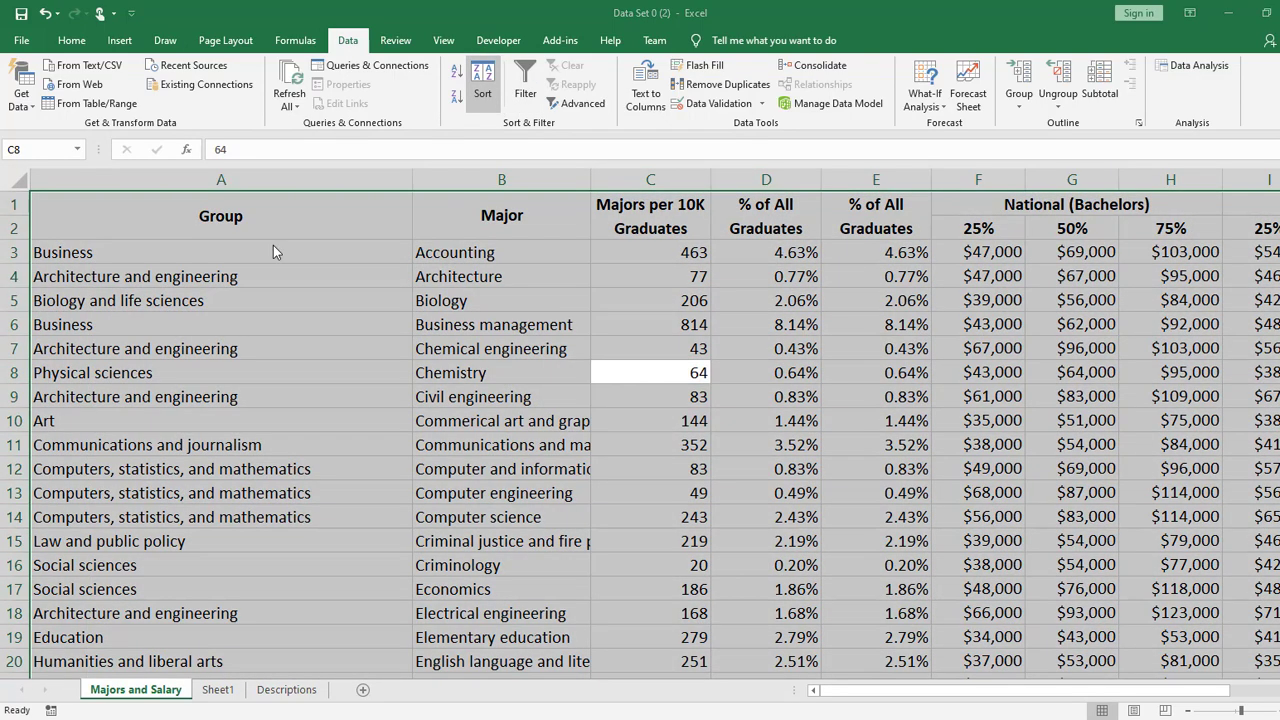
pyautogui.click(500, 464)
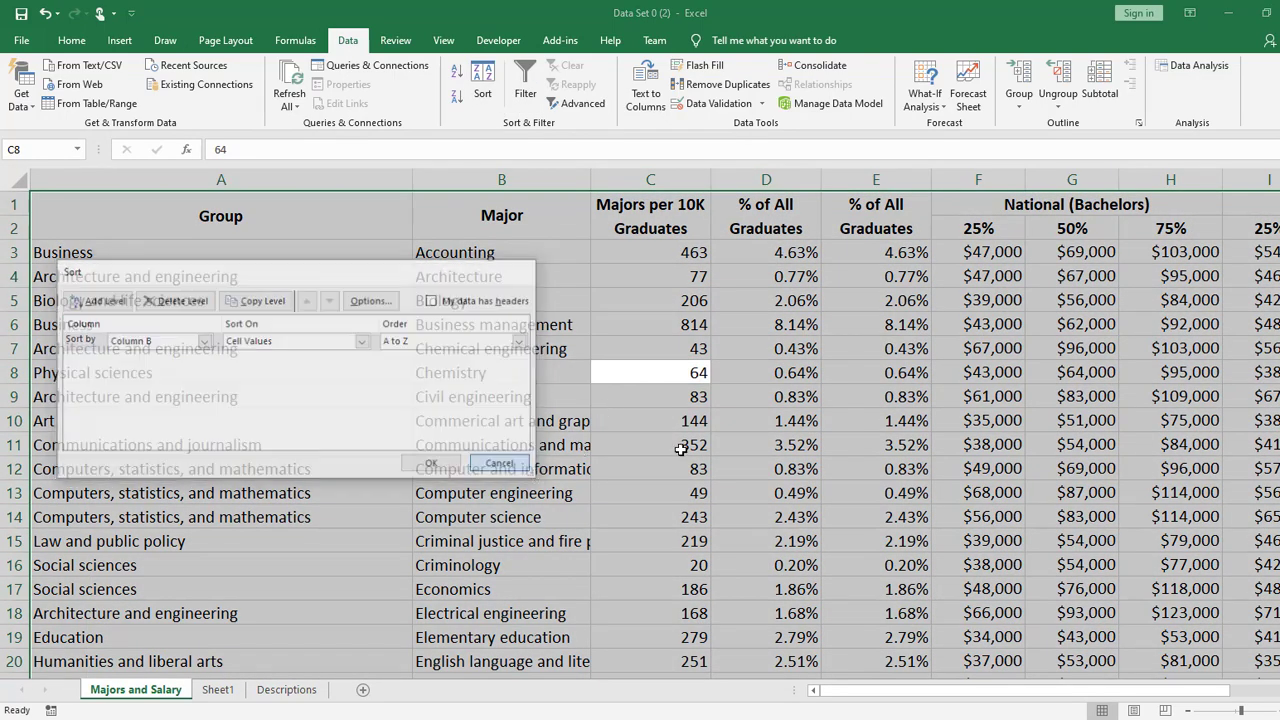
pyautogui.click(18, 252)
pyautogui.click(60, 251)
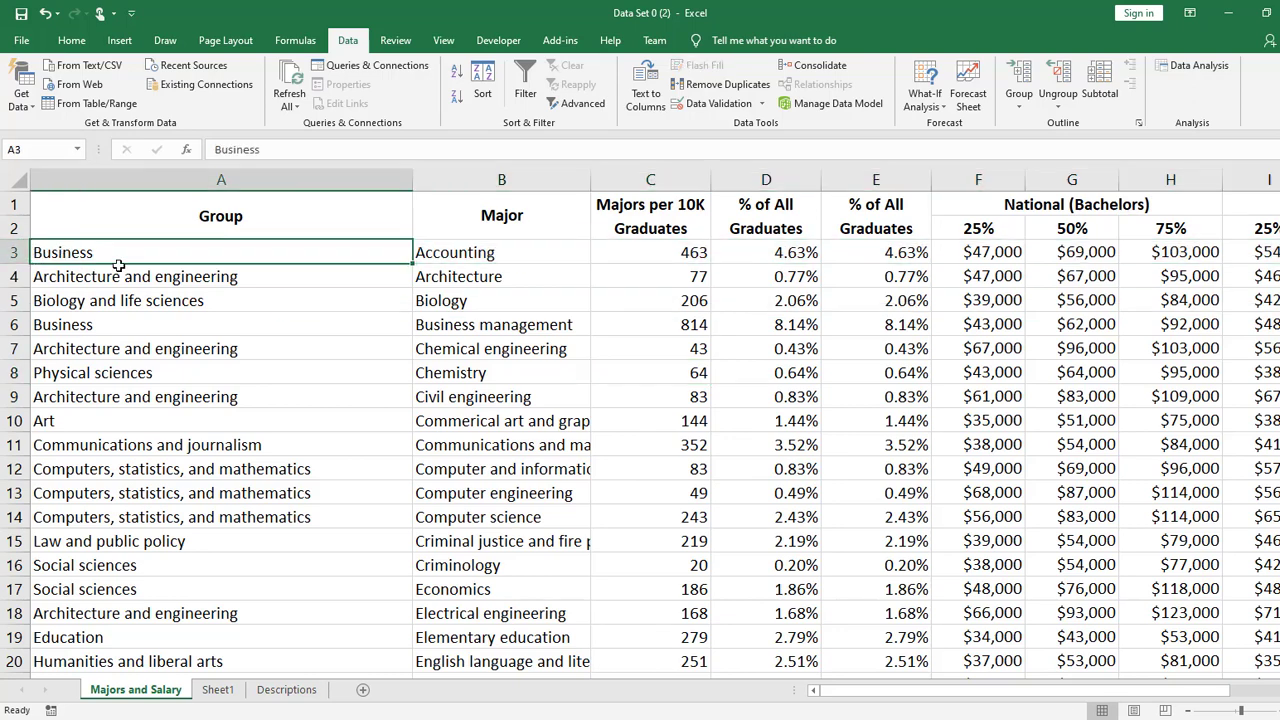
pyautogui.moveTo(118, 262); pyautogui.dragTo(1070, 468)
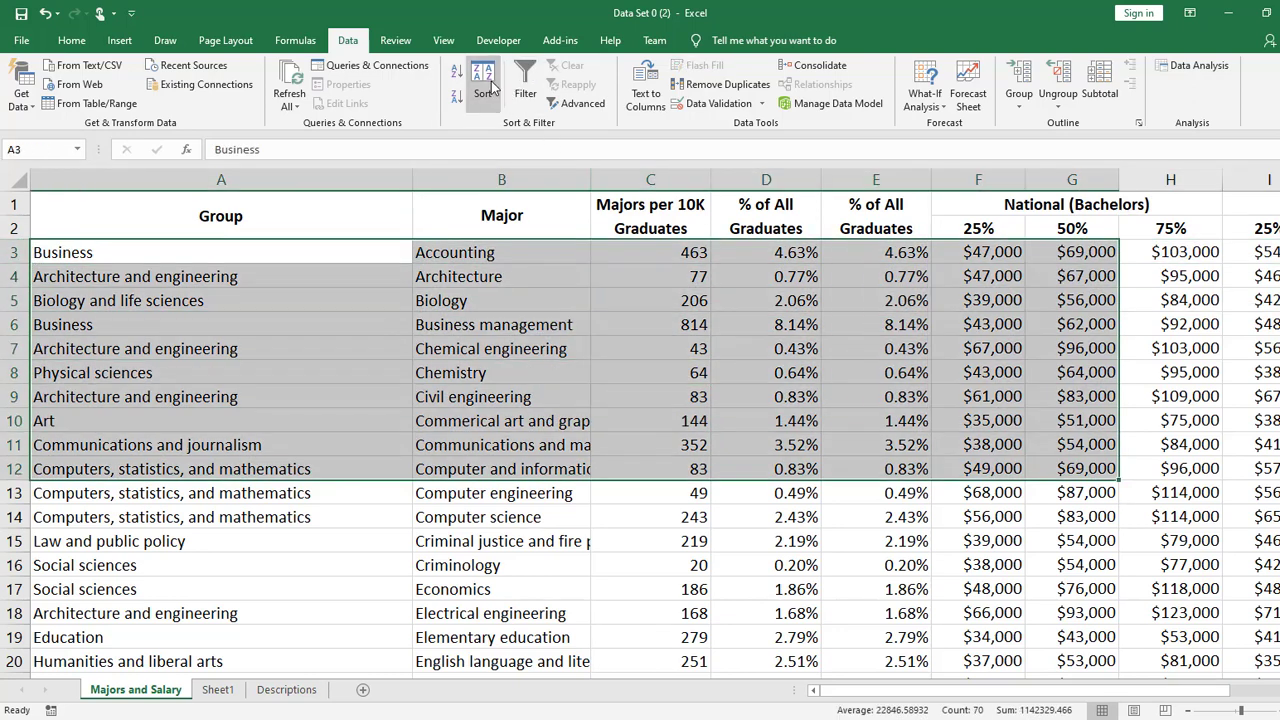
pyautogui.click(490, 88)
pyautogui.click(500, 464)
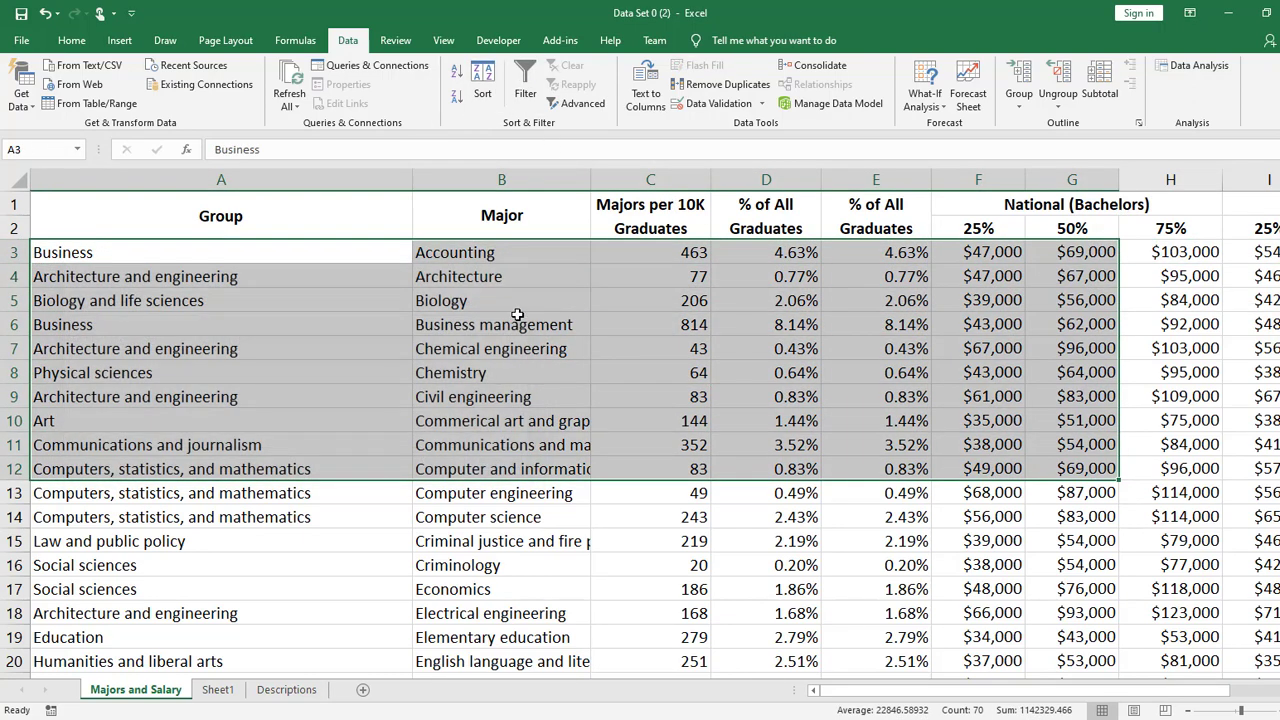
# - Open the Sort settings for the whole majors and salary table, and move the dialog clear of the columns
pyautogui.click(515, 305)
pyautogui.click(482, 85)
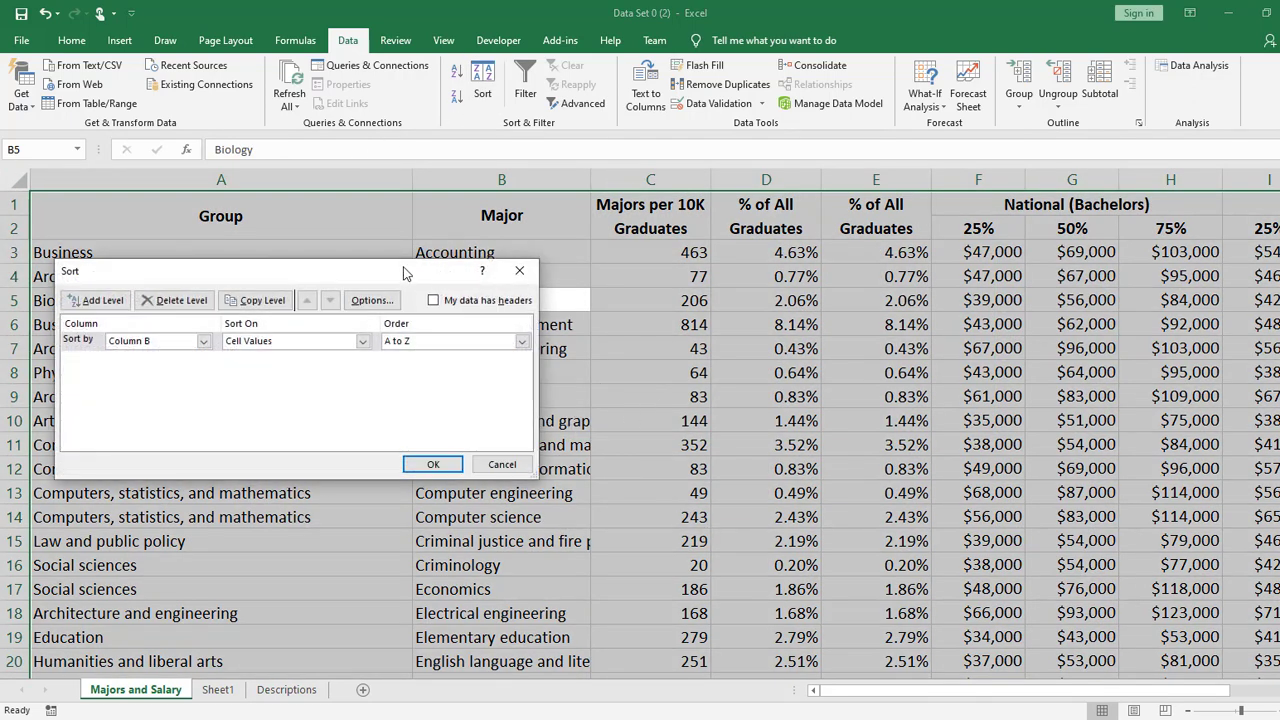
pyautogui.moveTo(392, 270); pyautogui.dragTo(772, 209)
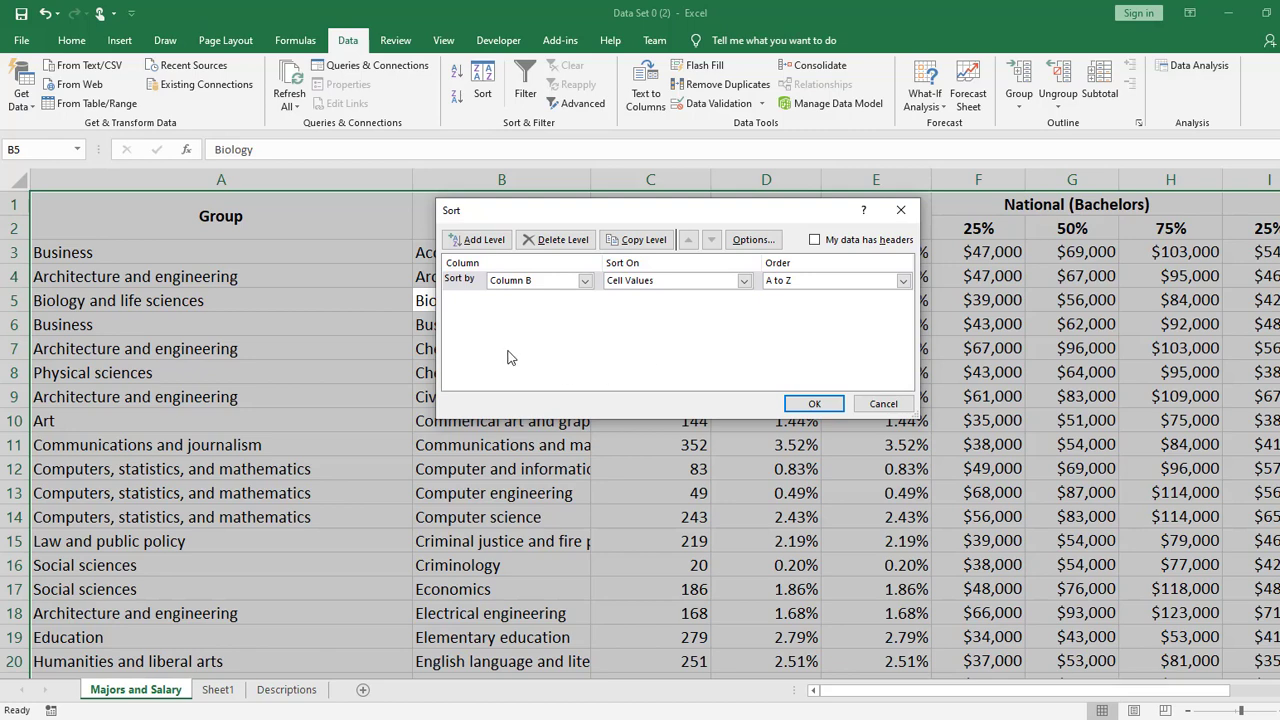
pyautogui.moveTo(619, 213); pyautogui.dragTo(340, 285)
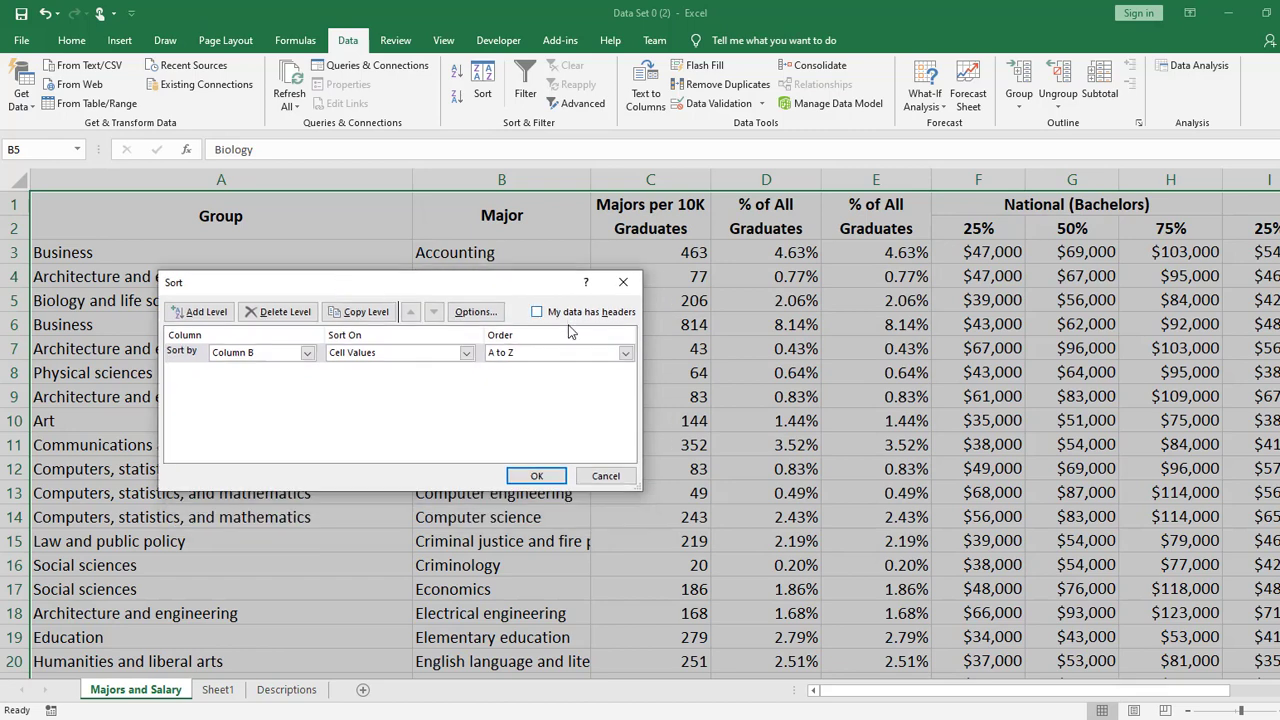
# - Set the sort to use Column E cell values in Largest to Smallest order
pyautogui.click(307, 353)
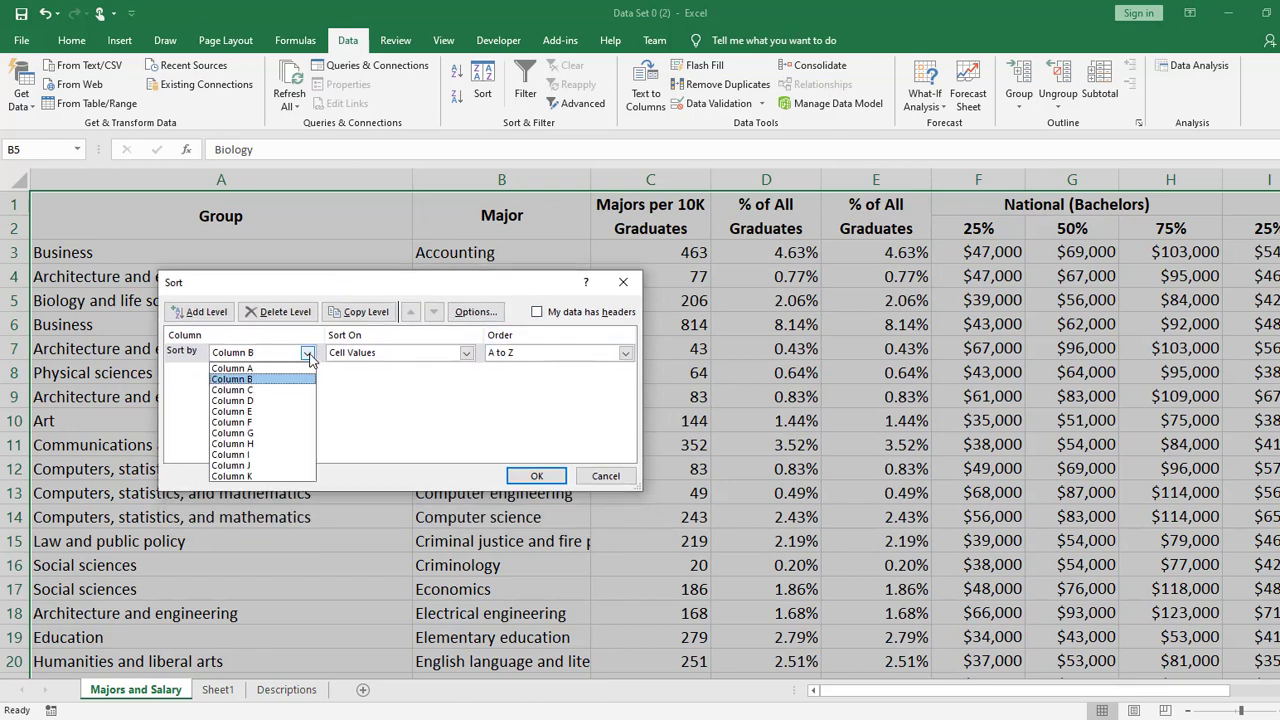
pyautogui.click(245, 424)
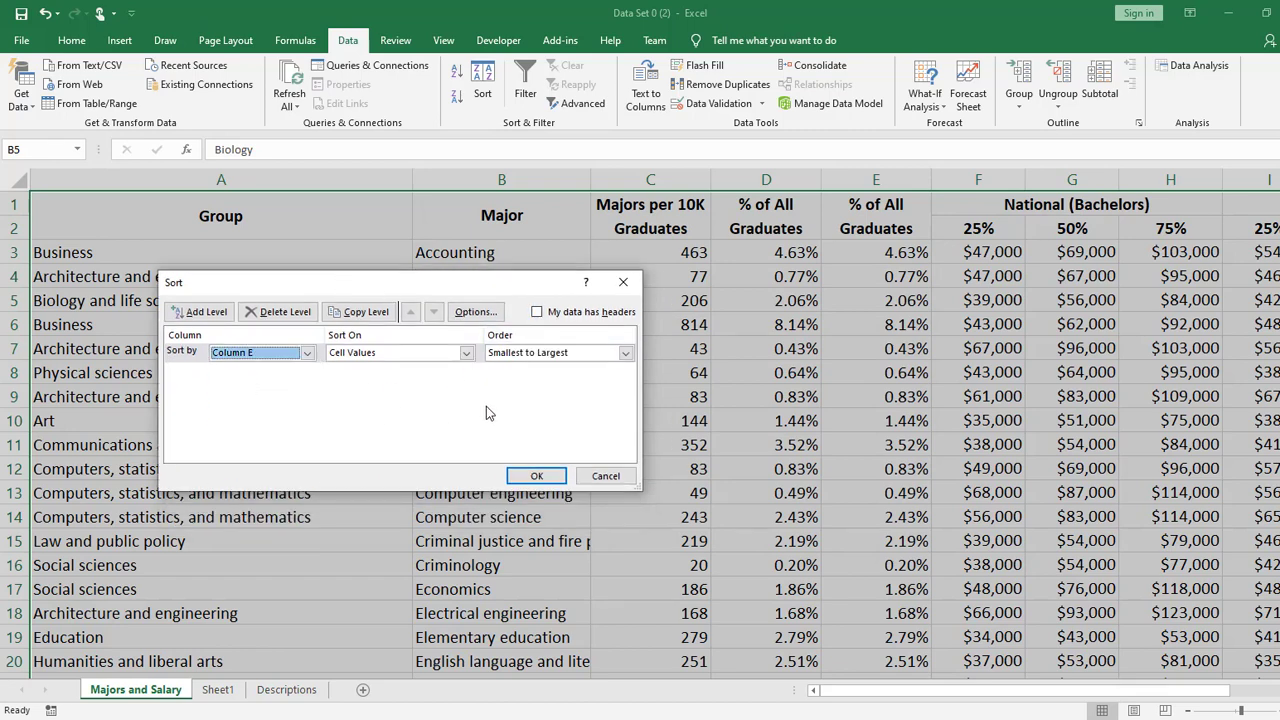
pyautogui.click(579, 352)
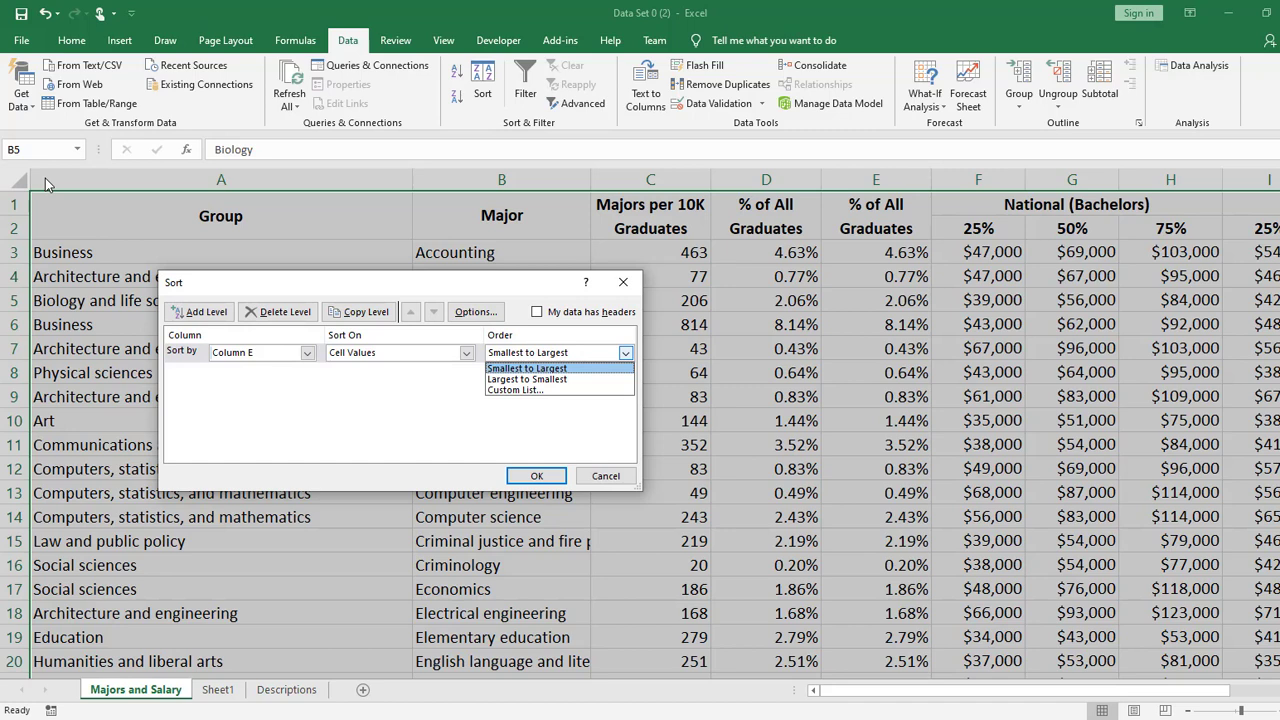
pyautogui.click(576, 380)
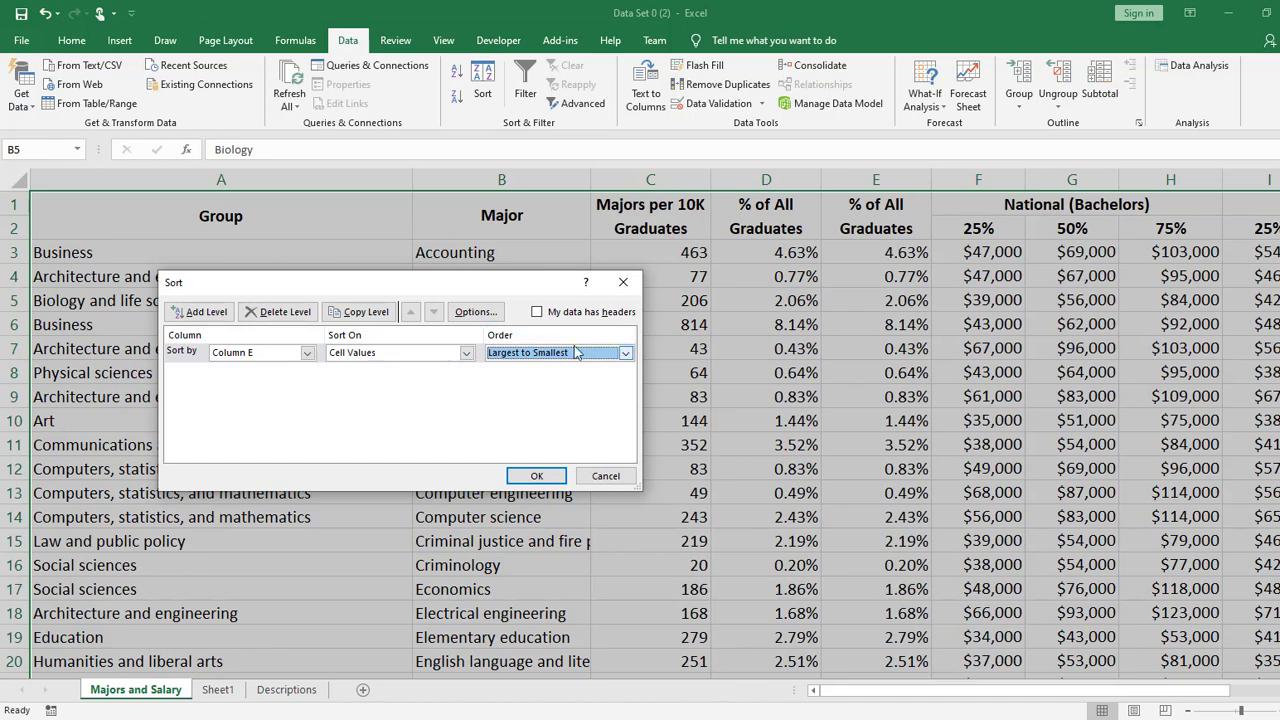
# - Switch the sort column to Column A and view the order options offered for it
pyautogui.click(307, 354)
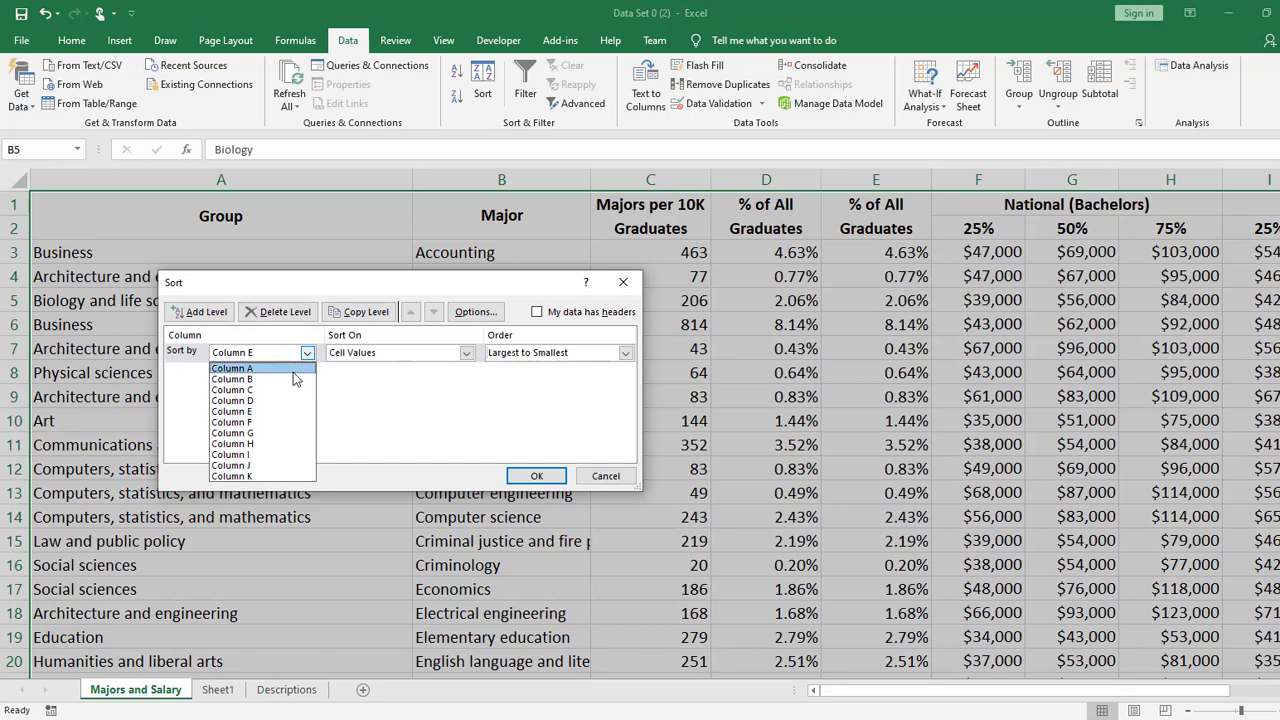
pyautogui.click(295, 369)
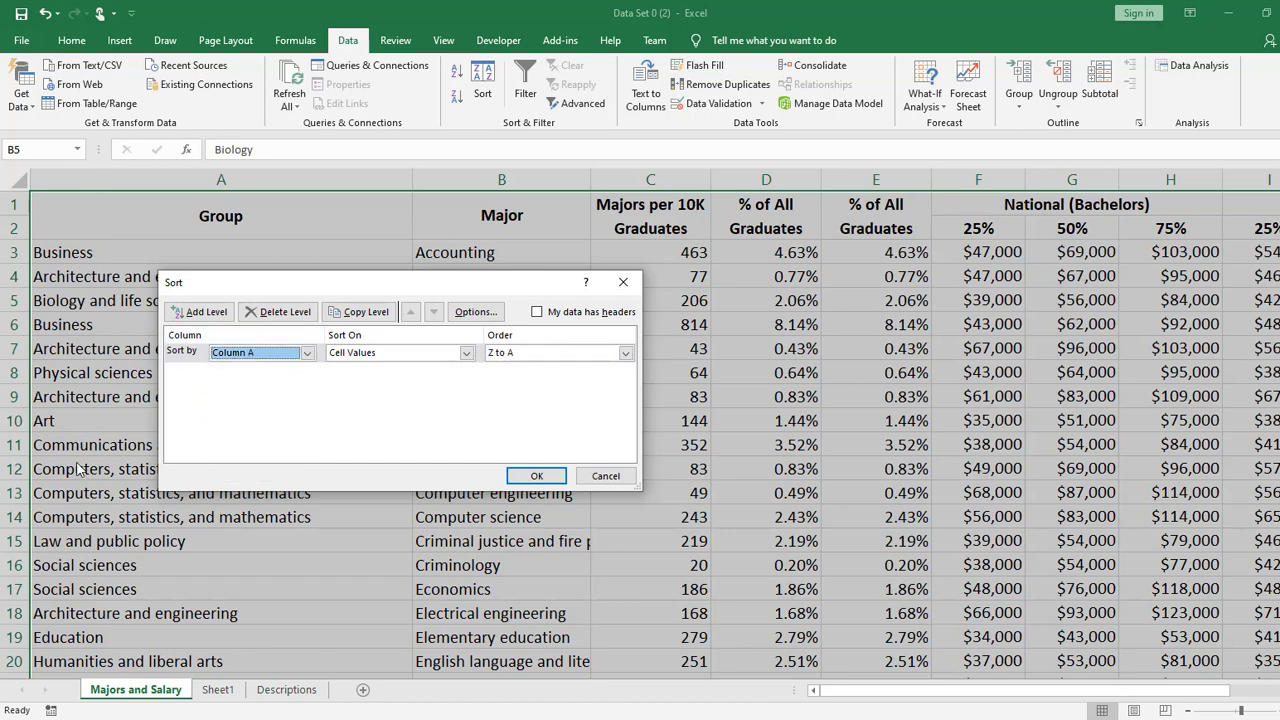
pyautogui.click(596, 353)
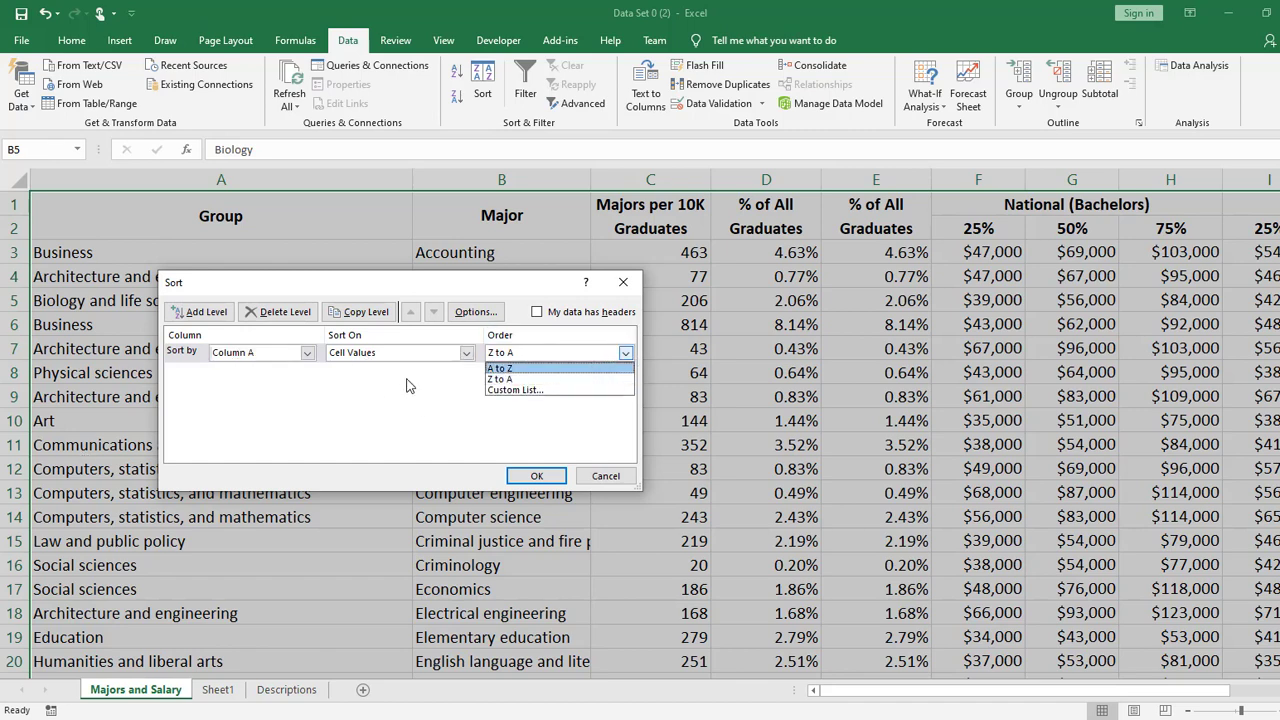
# - Try to sort the table by Column E cell values from Largest to Smallest, and dismiss the resulting message
pyautogui.click(307, 353)
pyautogui.click(307, 353)
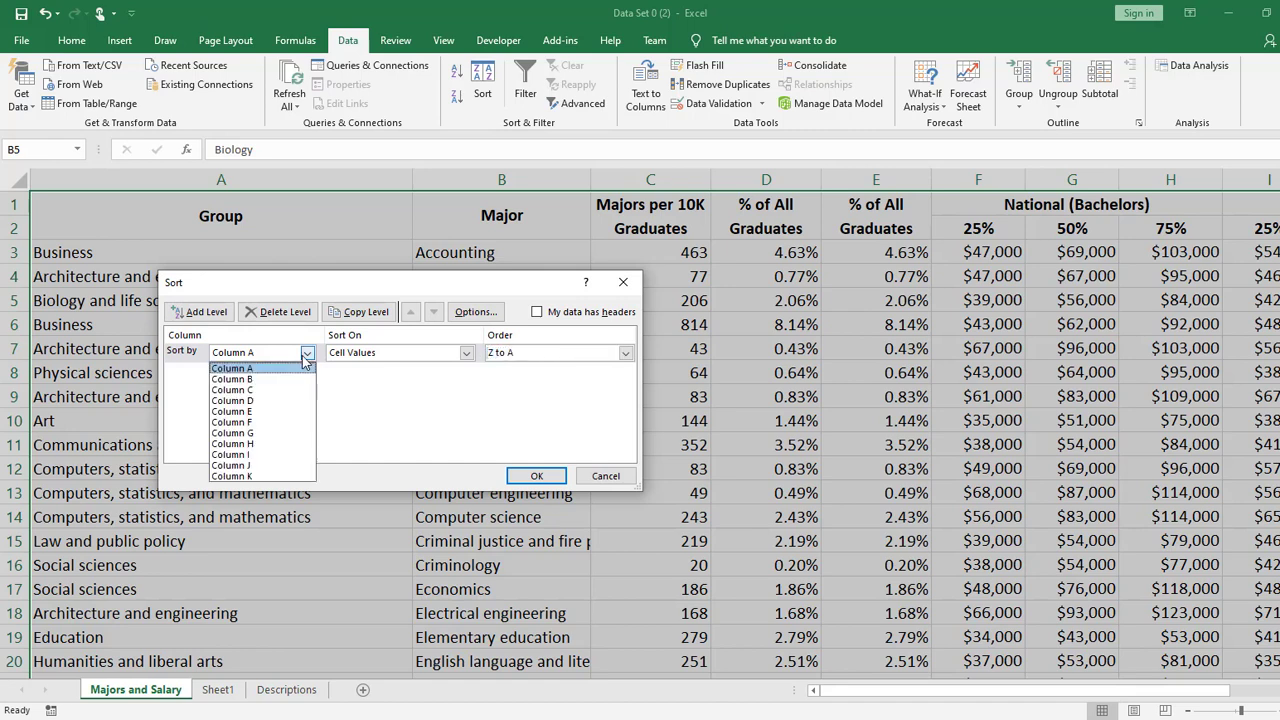
pyautogui.click(285, 417)
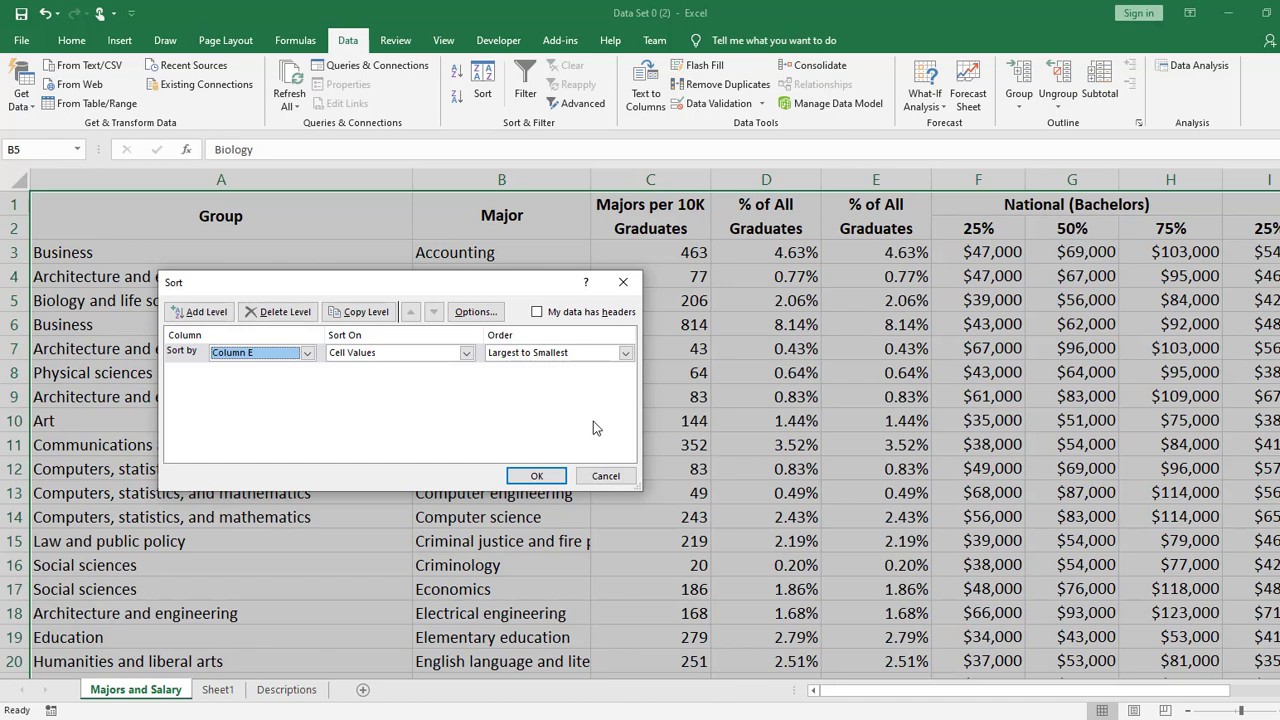
pyautogui.click(537, 477)
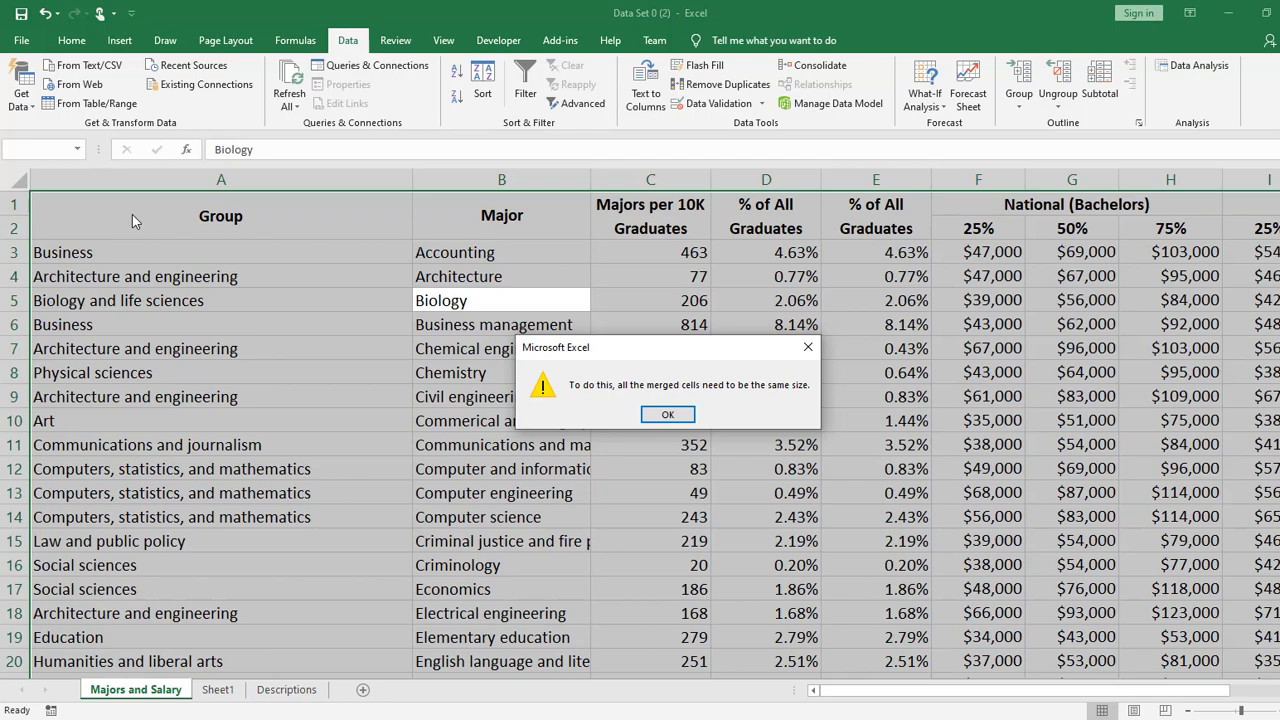
pyautogui.click(667, 414)
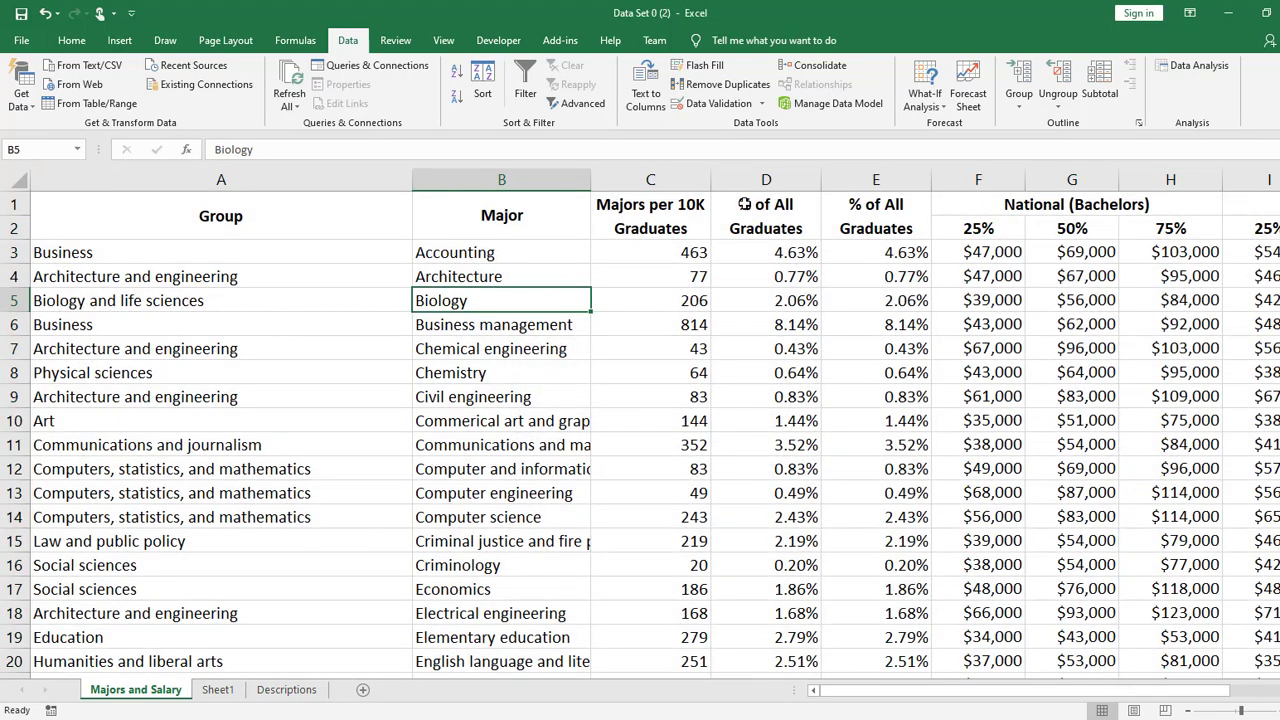
# - Sort the table with its headers excluded, by the first % of All Graduates column's cell values, Largest to Smallest
pyautogui.click(483, 85)
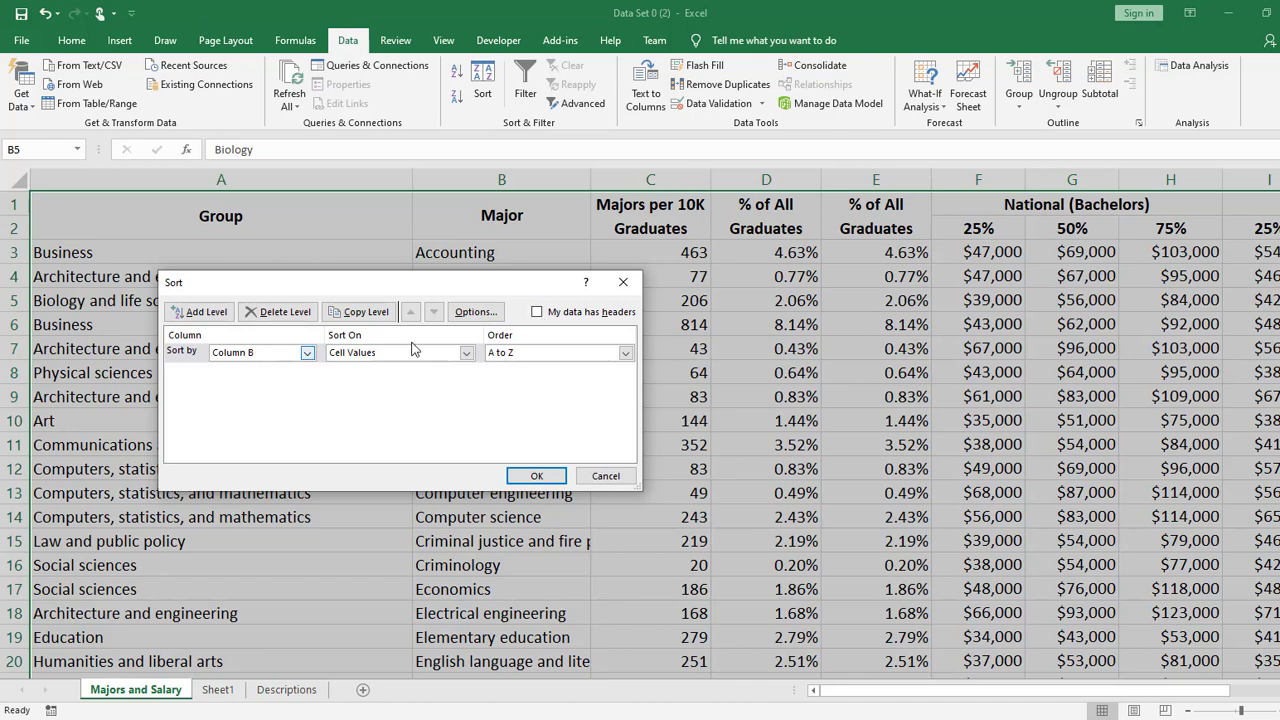
pyautogui.click(537, 312)
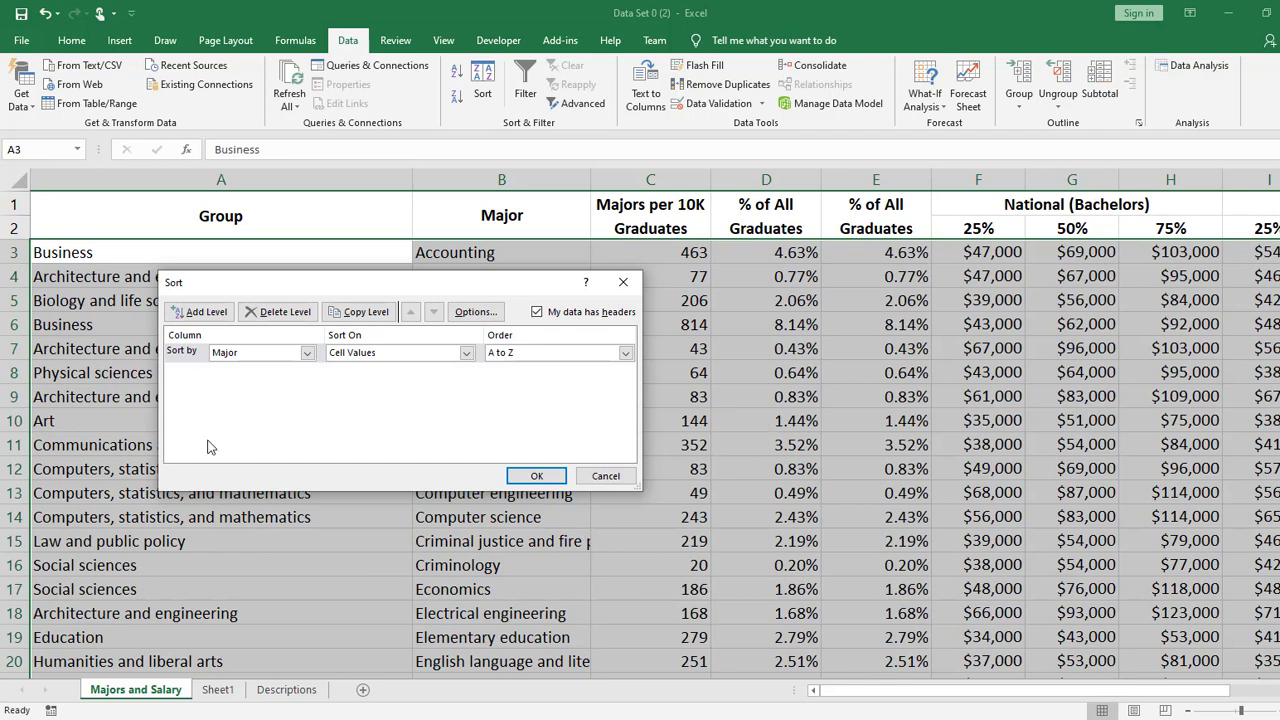
pyautogui.click(307, 353)
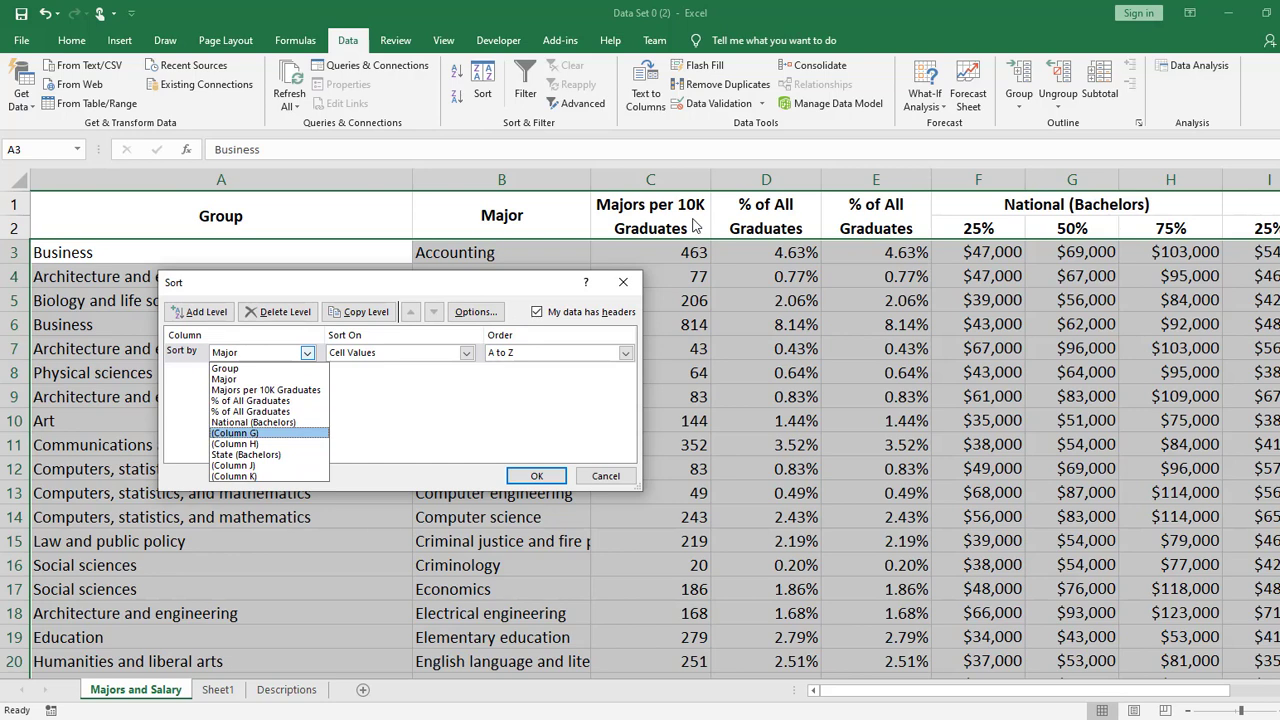
pyautogui.click(300, 400)
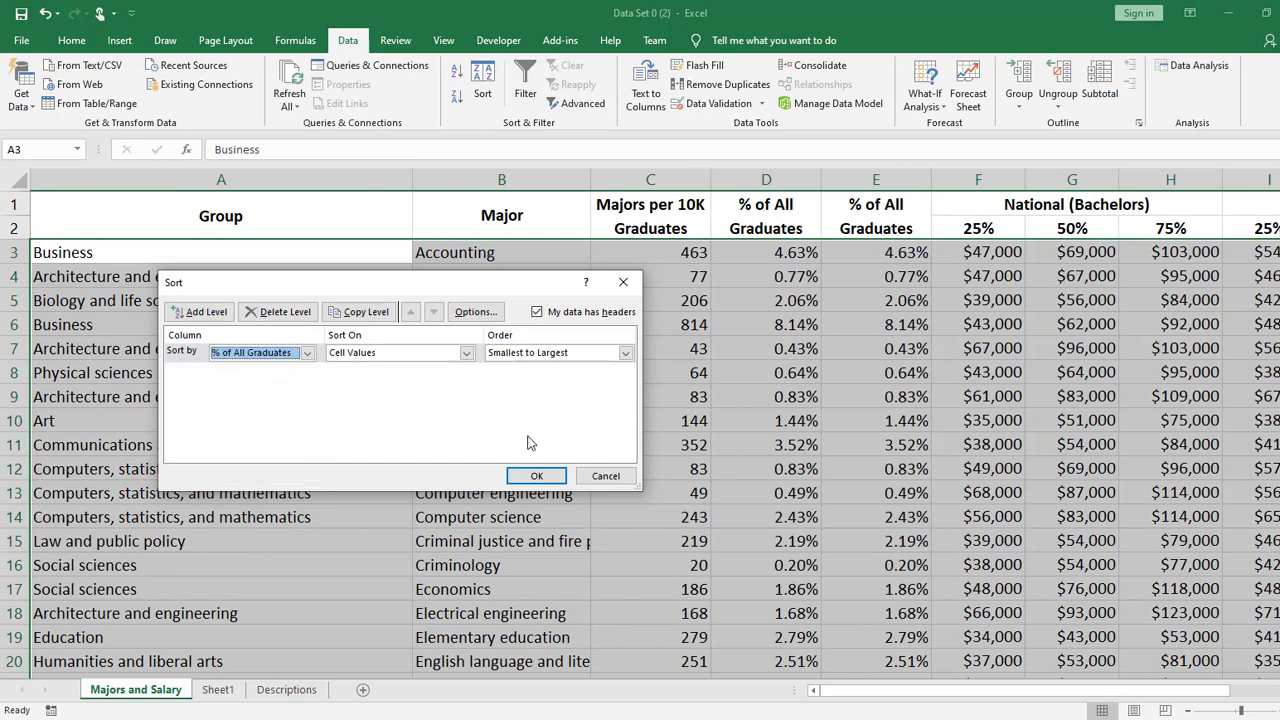
pyautogui.click(555, 353)
pyautogui.click(552, 375)
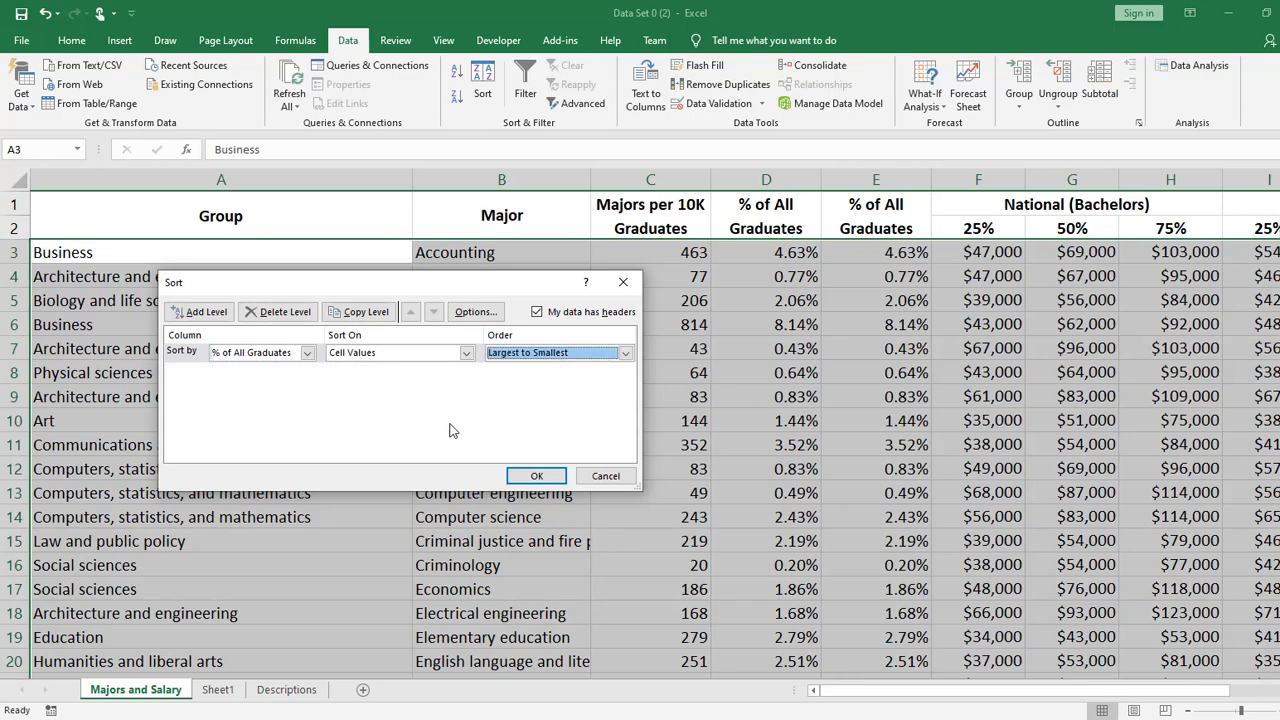
pyautogui.click(537, 476)
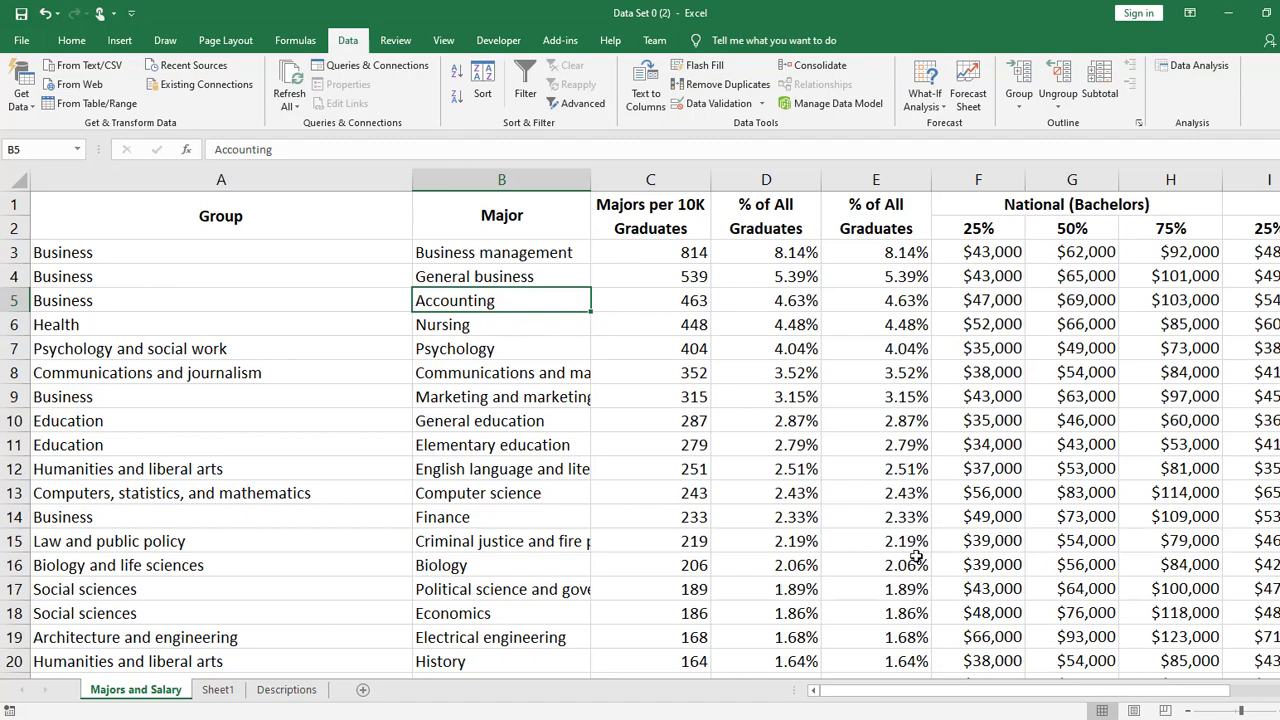
# - Examine the sorted percentages in the second % of All Graduates column, focusing on the topmost majors
pyautogui.moveTo(1031, 700); pyautogui.dragTo(964, 698)
pyautogui.click(900, 260)
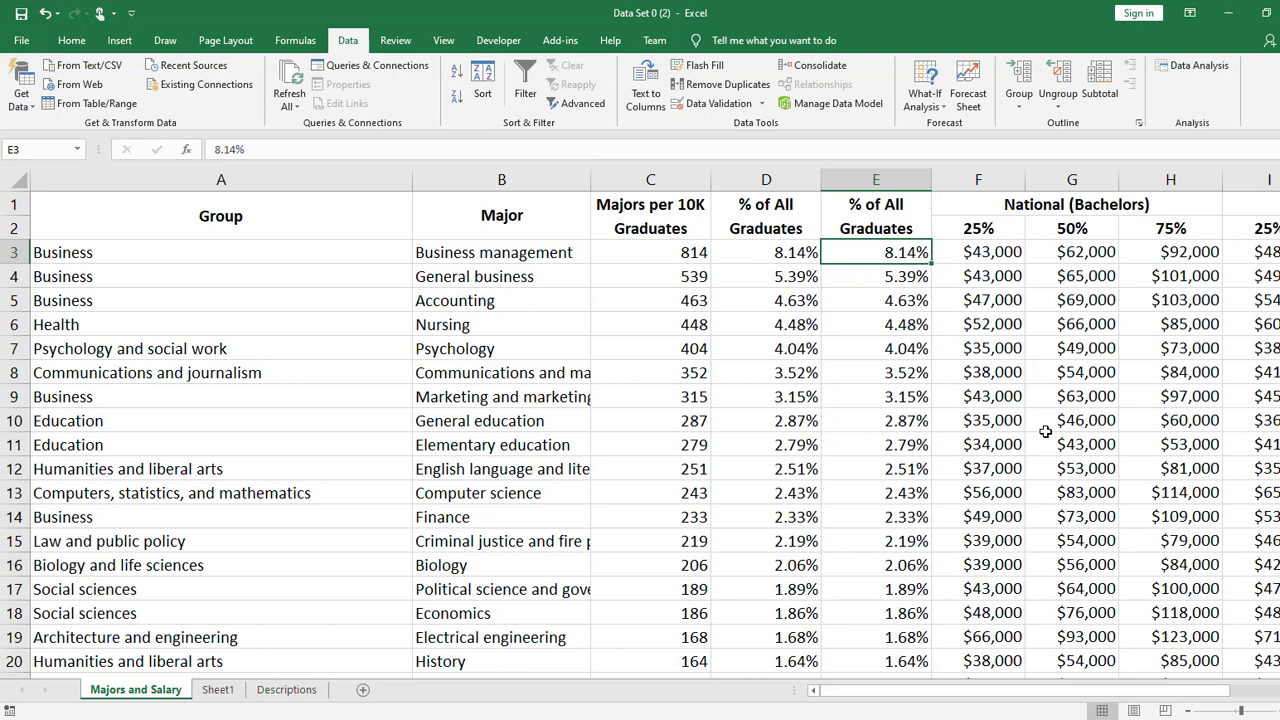
pyautogui.press('Down')
pyautogui.press('Down')
pyautogui.press('Up')
pyautogui.press('Up')
pyautogui.press('Down')
pyautogui.press('Down')
pyautogui.press('Up')
pyautogui.press('Up')
pyautogui.press('Down')
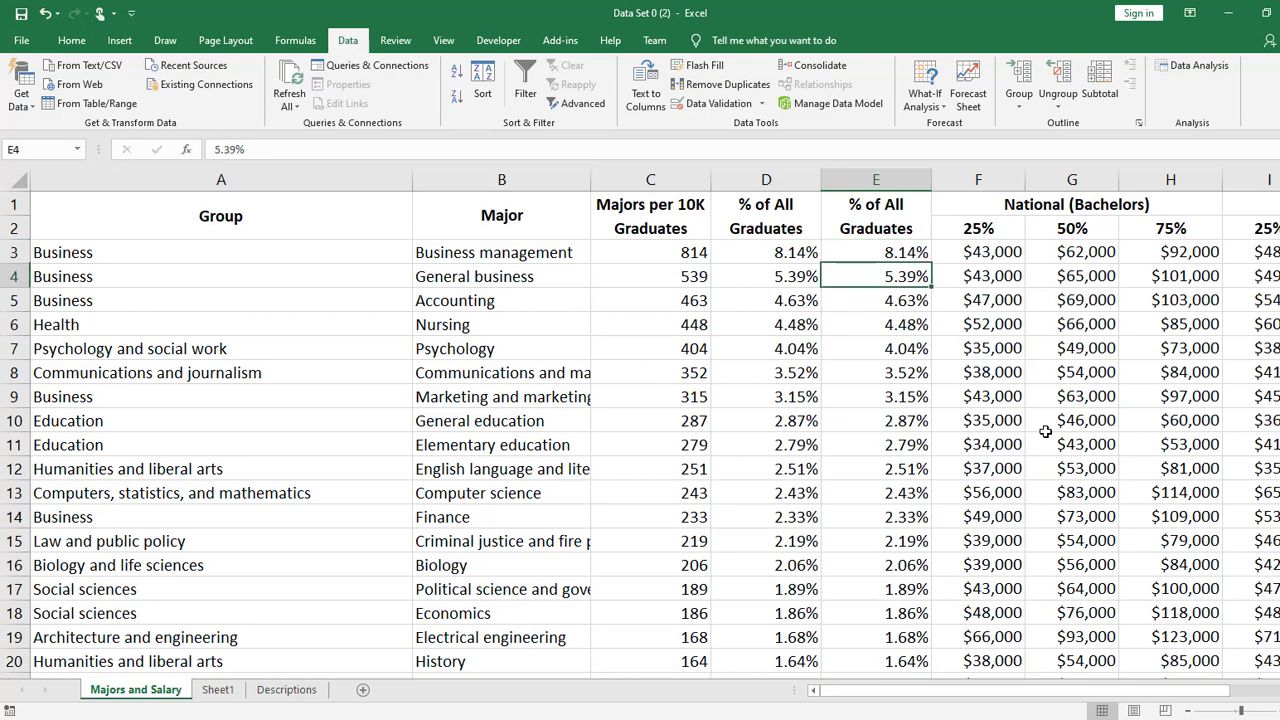
pyautogui.press('Down')
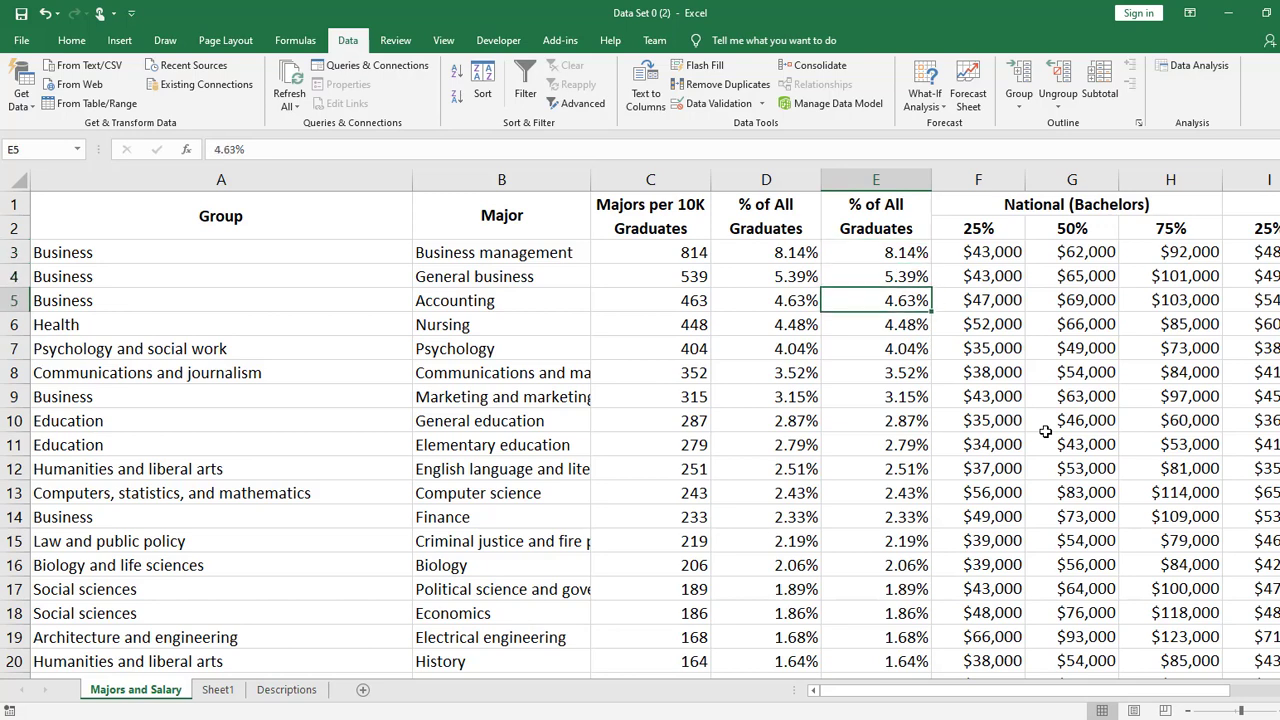
pyautogui.press('Down')
pyautogui.press('Down')
pyautogui.press('Down')
pyautogui.press('Down')
pyautogui.press('Down')
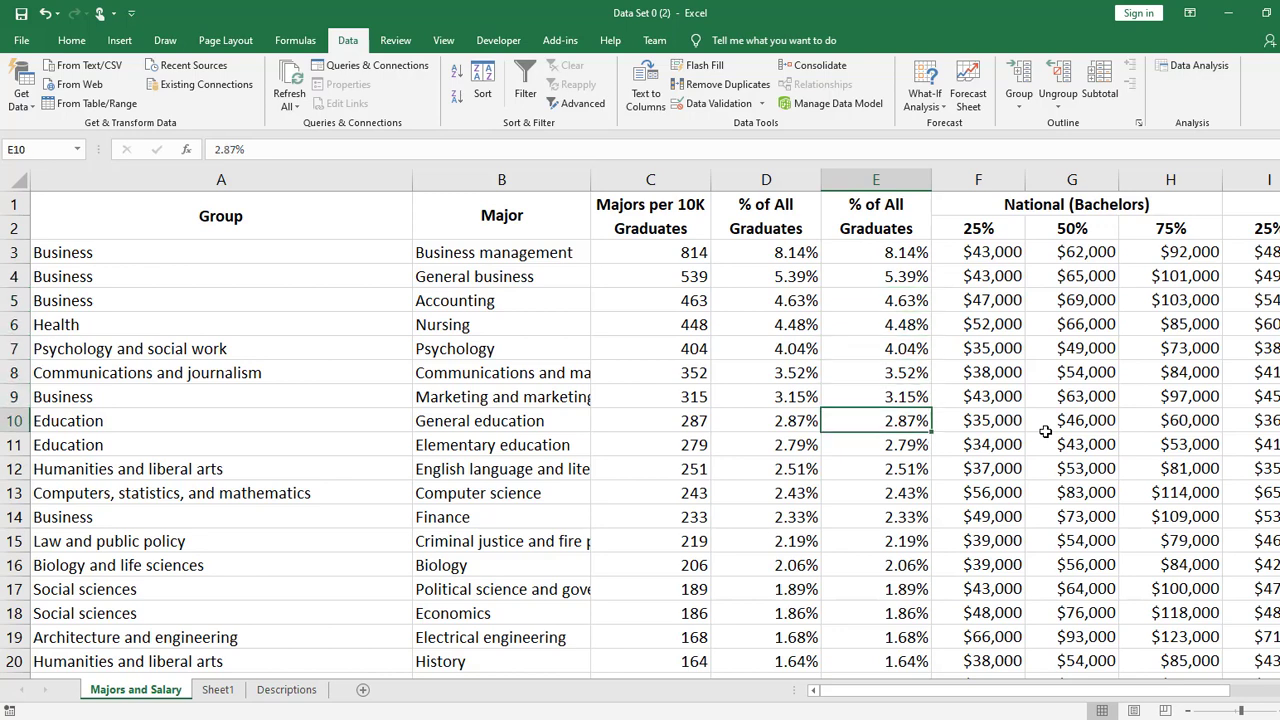
pyautogui.press('Down')
pyautogui.press('Down')
pyautogui.press('Up')
pyautogui.press('Up')
pyautogui.press('Down')
pyautogui.press('Down')
pyautogui.press('Down')
pyautogui.press('Down')
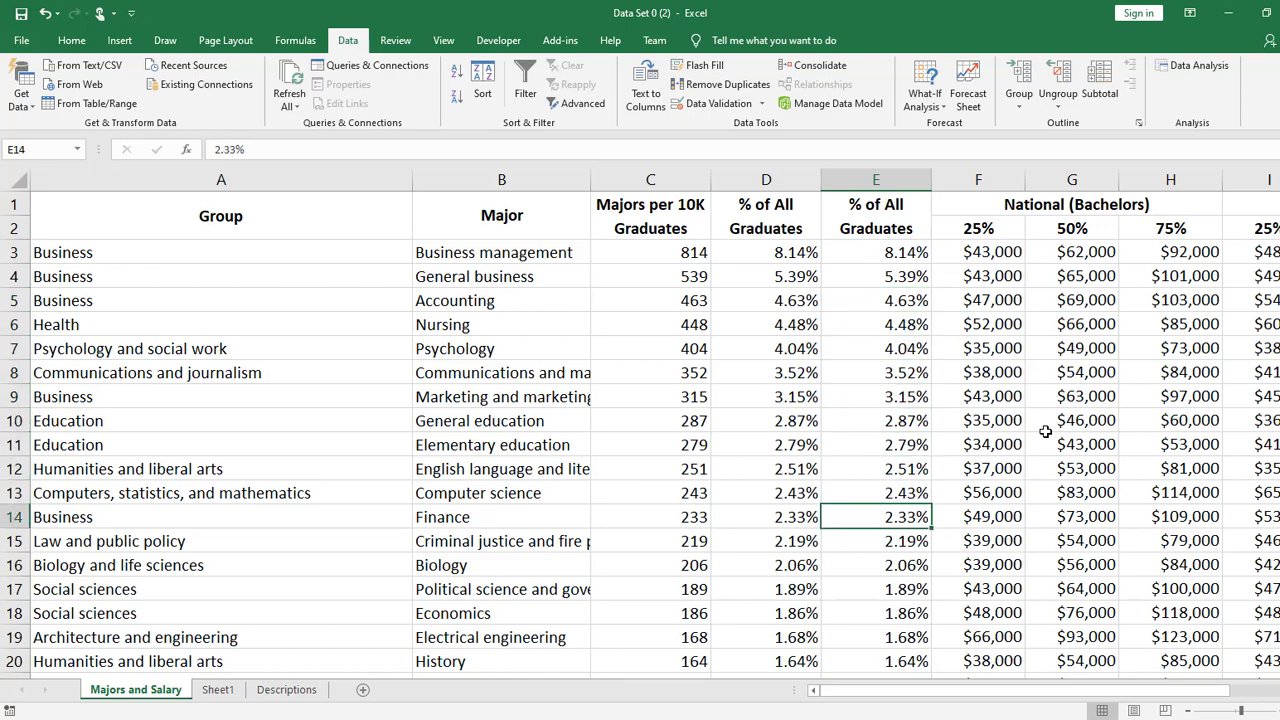
pyautogui.press('Up')
pyautogui.press('Up')
pyautogui.press('Up')
pyautogui.press('Up')
pyautogui.press('Up')
pyautogui.press('Up')
pyautogui.press('Up')
pyautogui.press('Up')
pyautogui.press('Up')
pyautogui.press('Up')
pyautogui.press('Up')
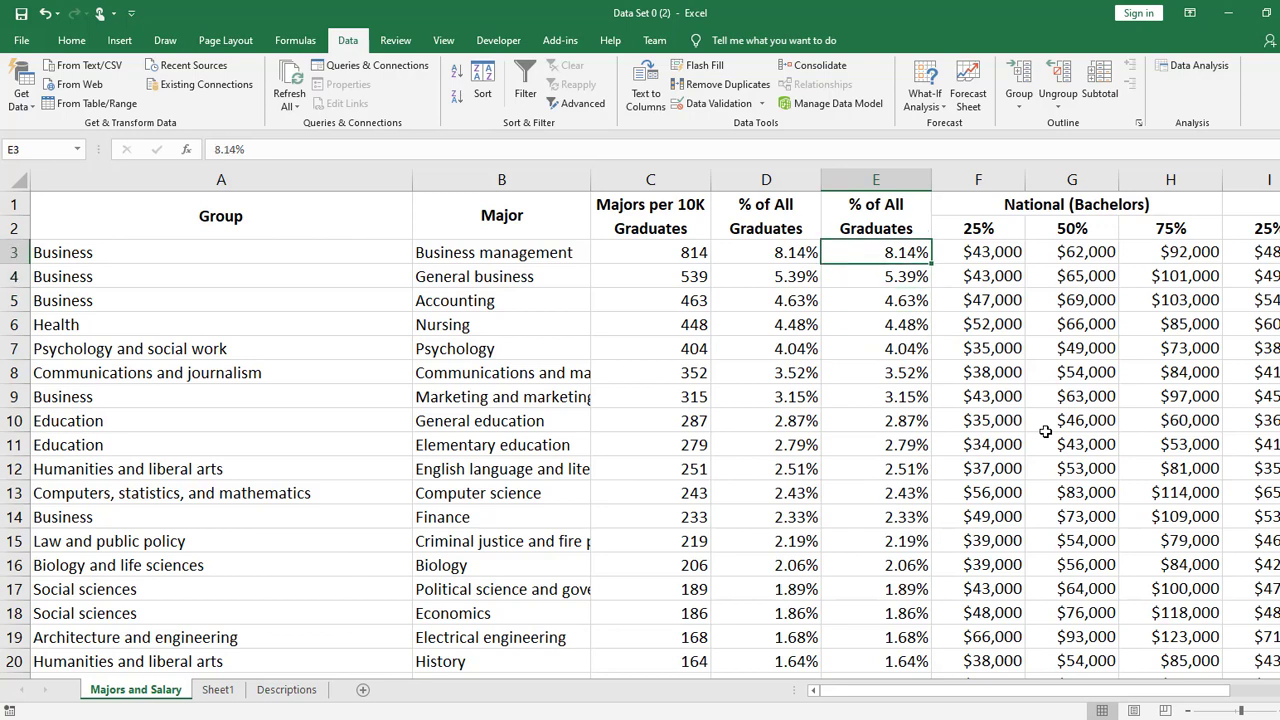
pyautogui.press('Down')
pyautogui.press('Down')
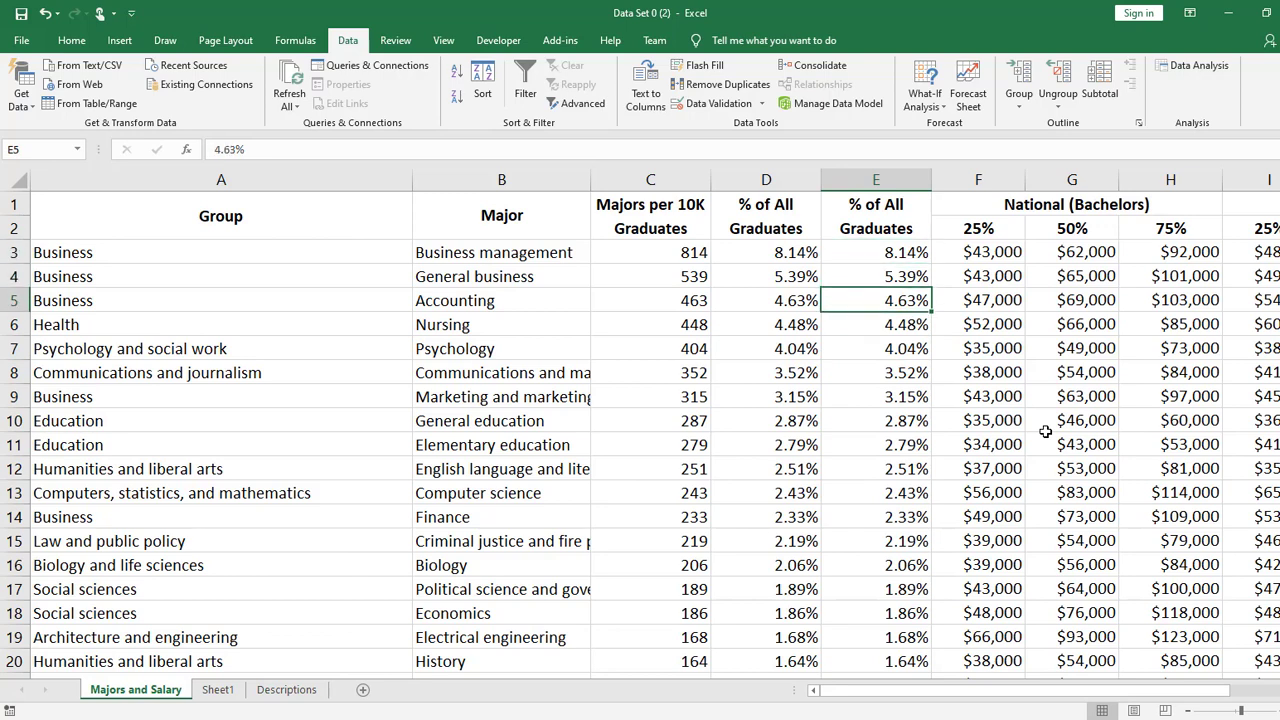
pyautogui.press('Up')
pyautogui.press('Up')
pyautogui.press('Down')
pyautogui.press('Up')
pyautogui.press('Down')
pyautogui.press('Down')
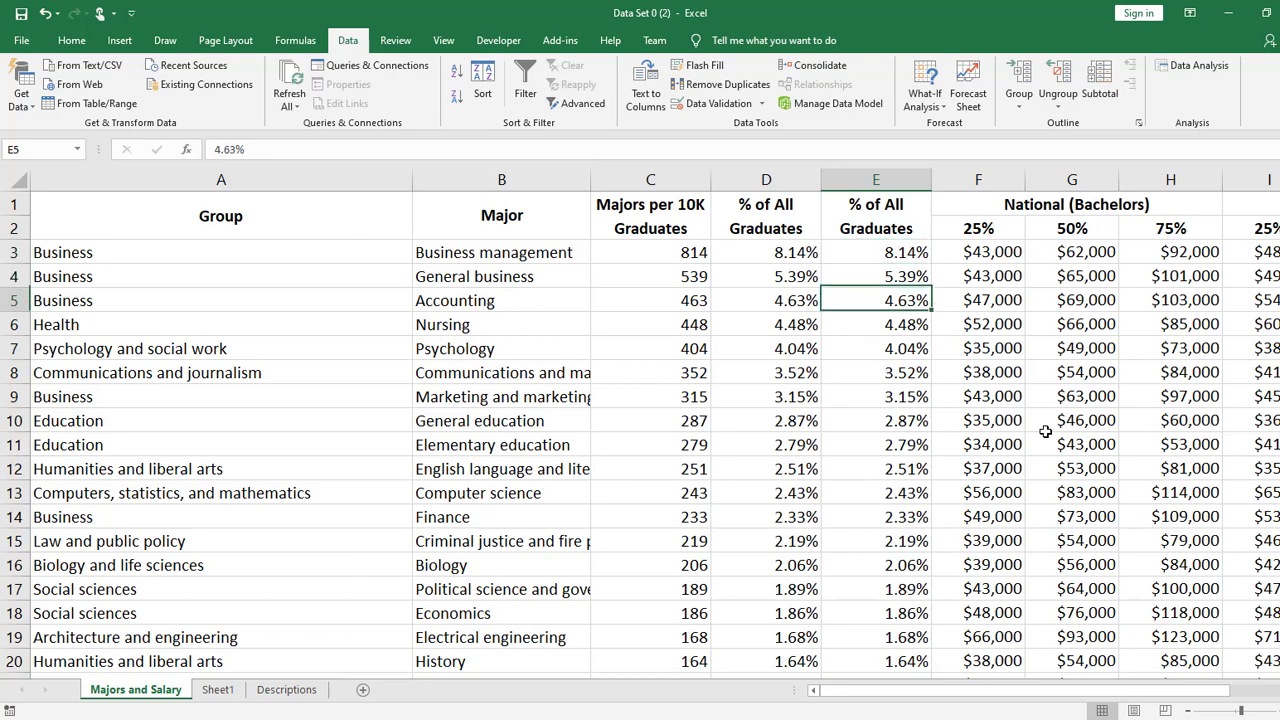
pyautogui.press('Up')
pyautogui.press('Up')
pyautogui.press('Down')
pyautogui.press('Down')
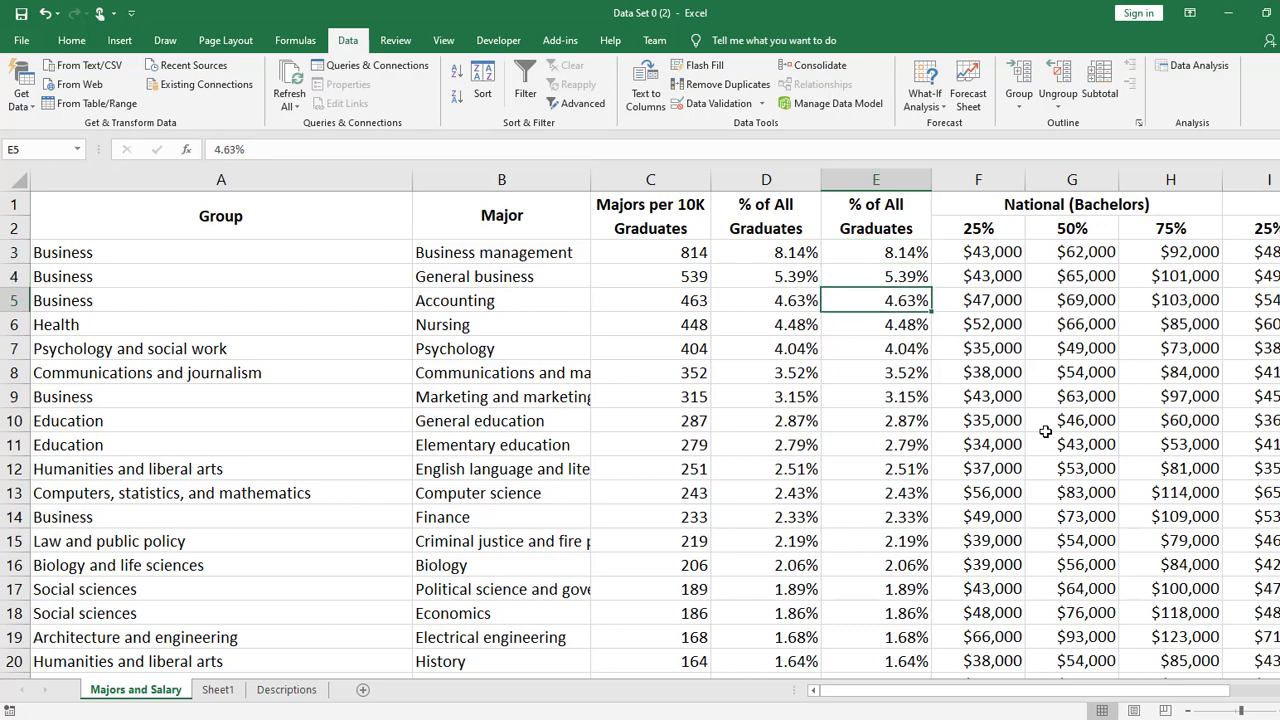
pyautogui.press('Up')
pyautogui.press('Up')
pyautogui.press('Down')
pyautogui.press('Down')
pyautogui.press('Down')
pyautogui.press('Up')
pyautogui.press('Up')
pyautogui.press('Up')
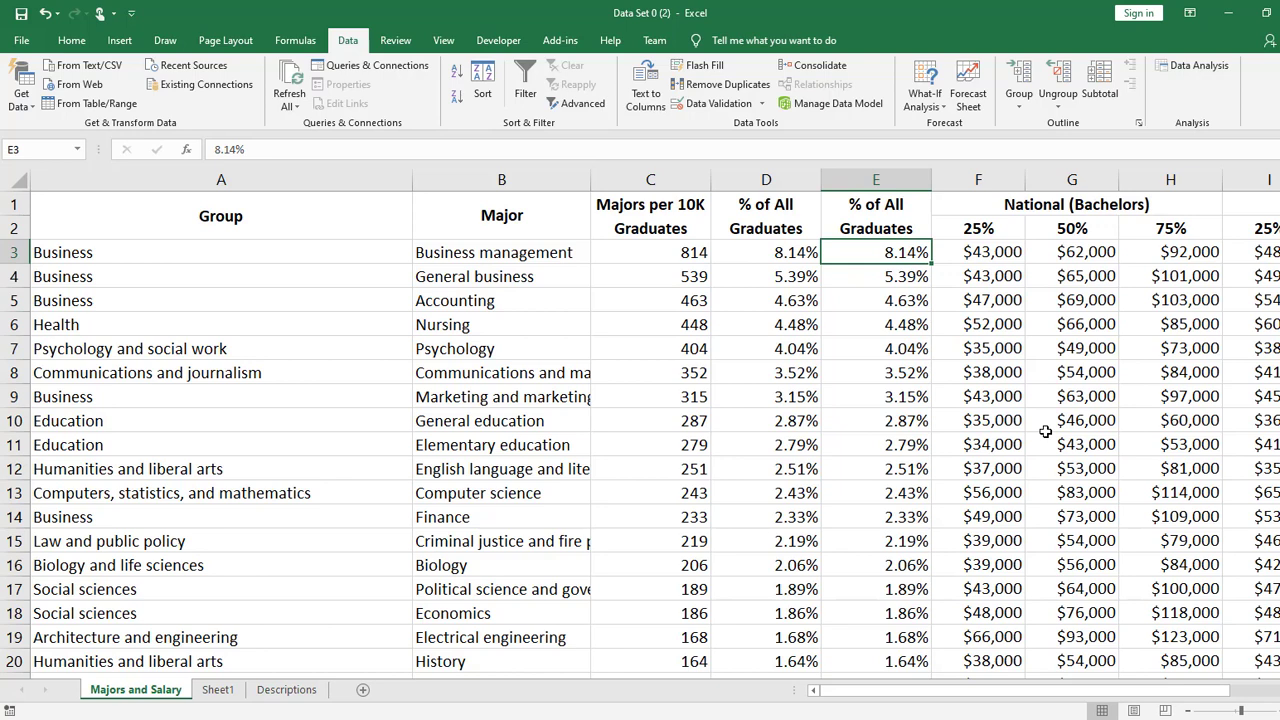
# - Enter the formula =SUM(E3:E5) in cell E6 to add the top three majors' percentages
pyautogui.press('Down')
pyautogui.press('Down')
pyautogui.press('Down')
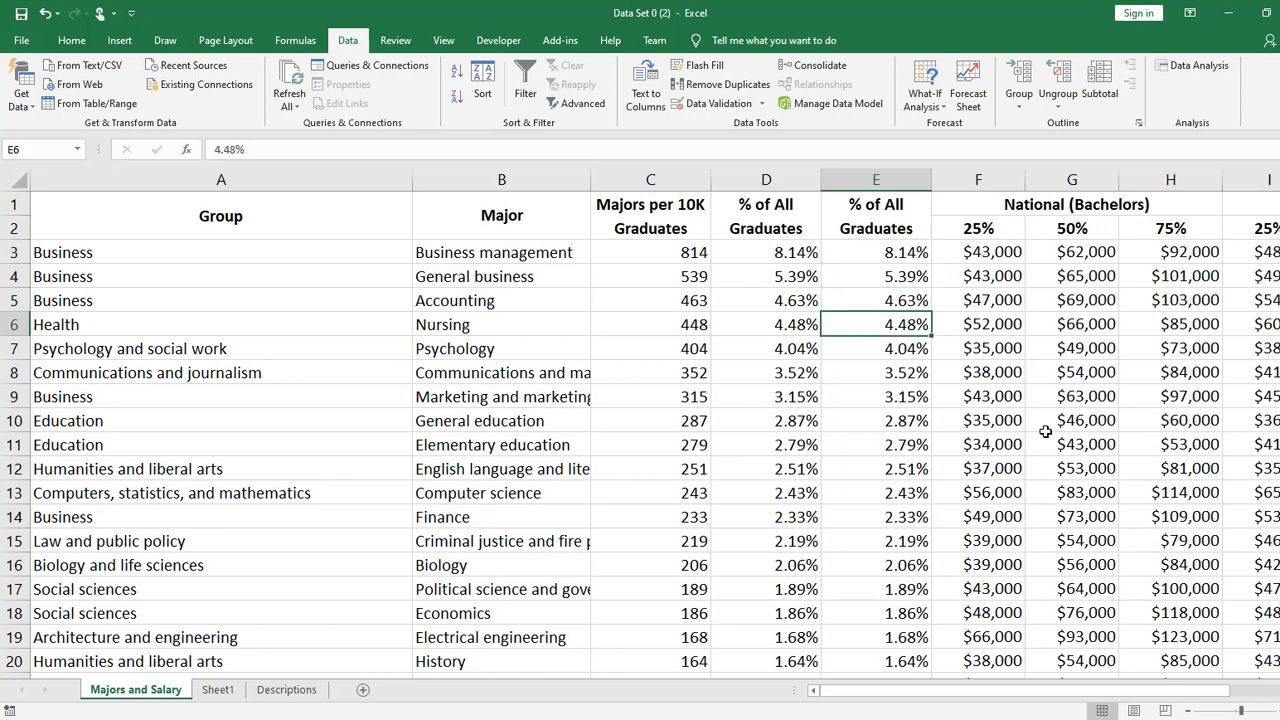
pyautogui.write('=')
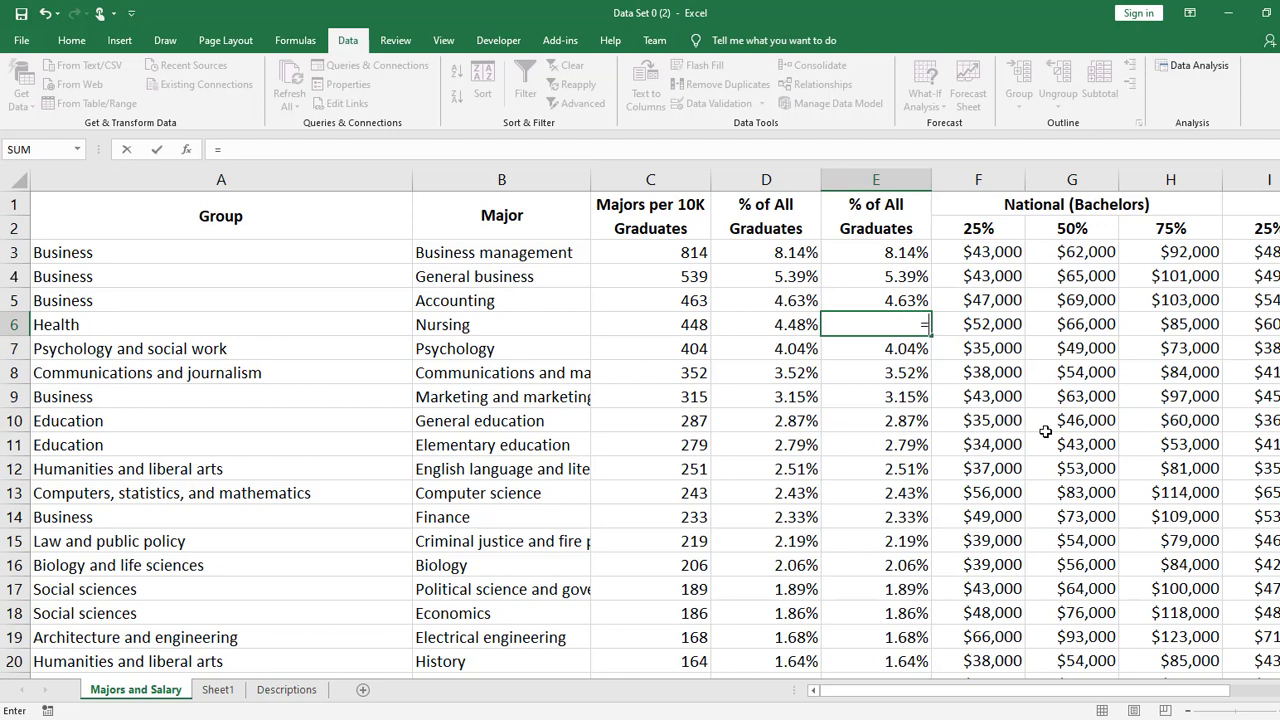
pyautogui.write('add')
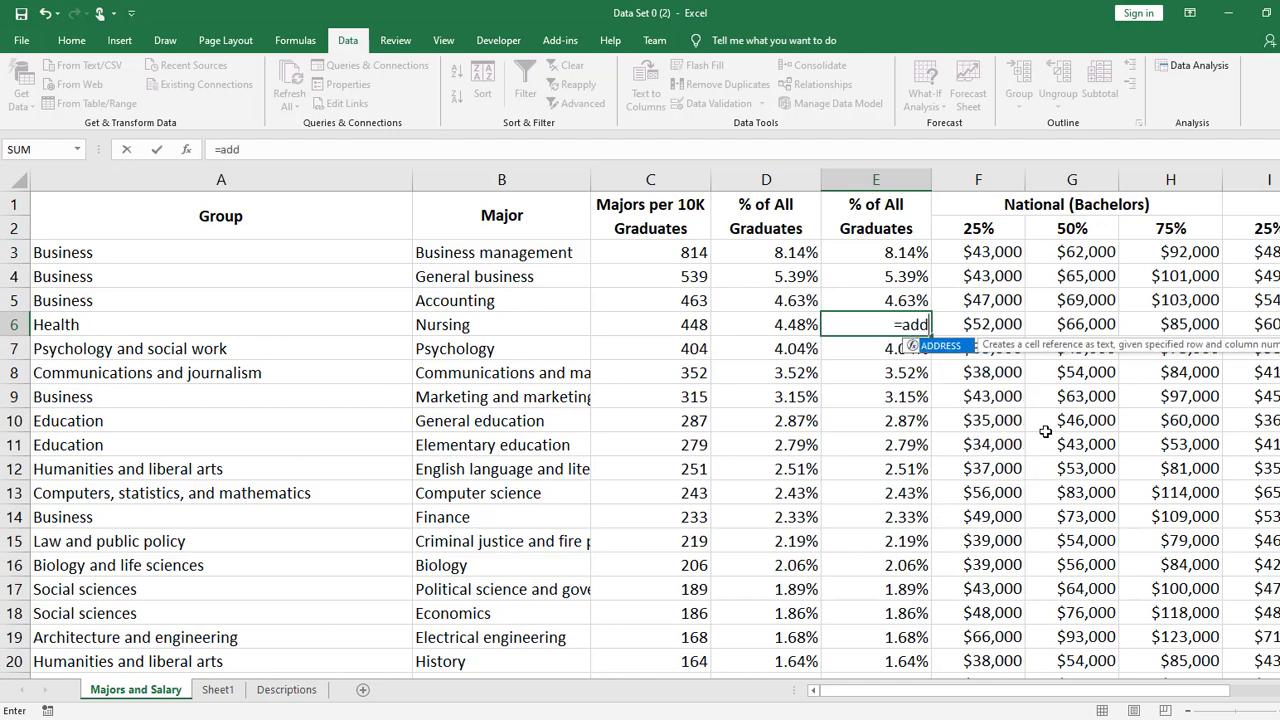
pyautogui.press('BackSpace')
pyautogui.press('BackSpace')
pyautogui.press('BackSpace')
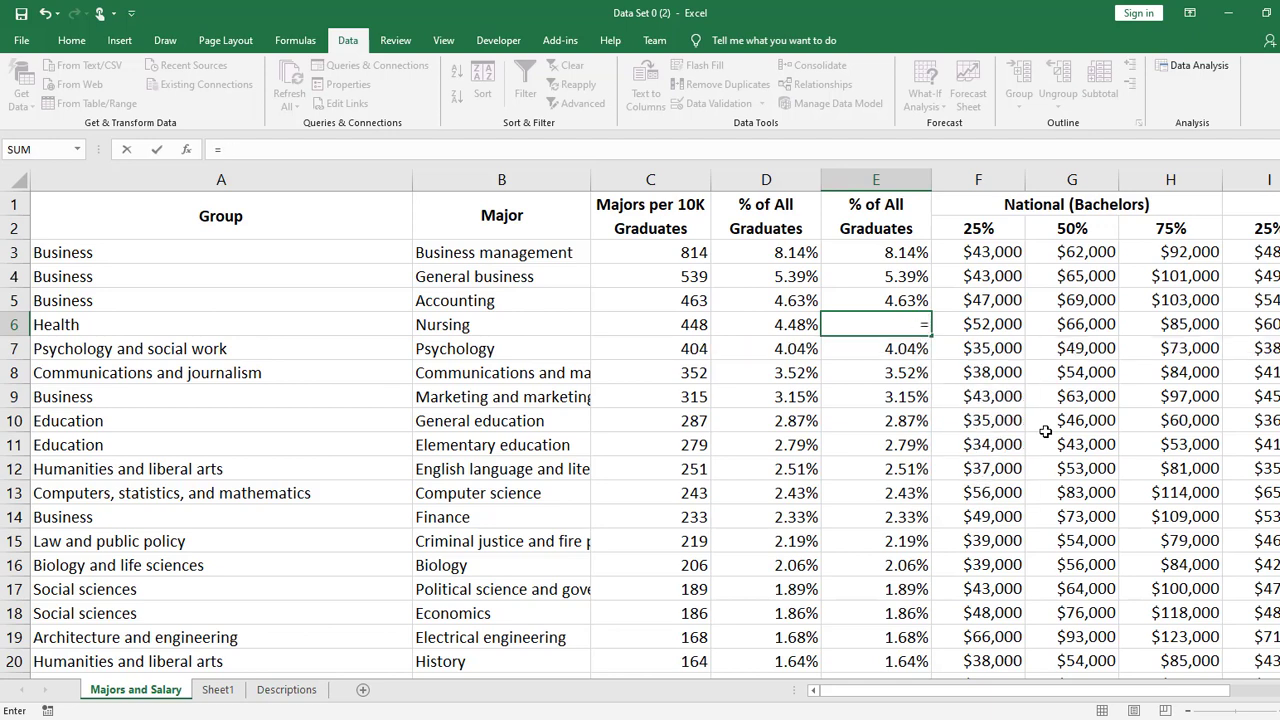
pyautogui.write('sum')
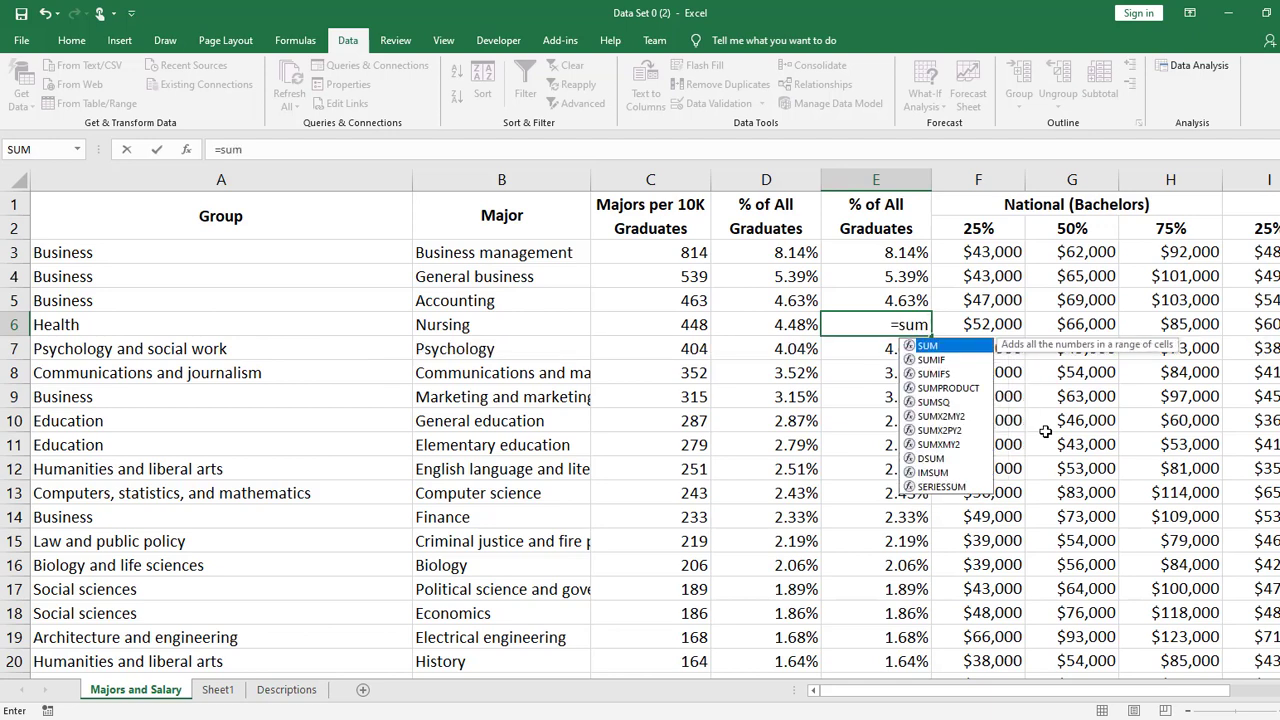
pyautogui.press('Tab')
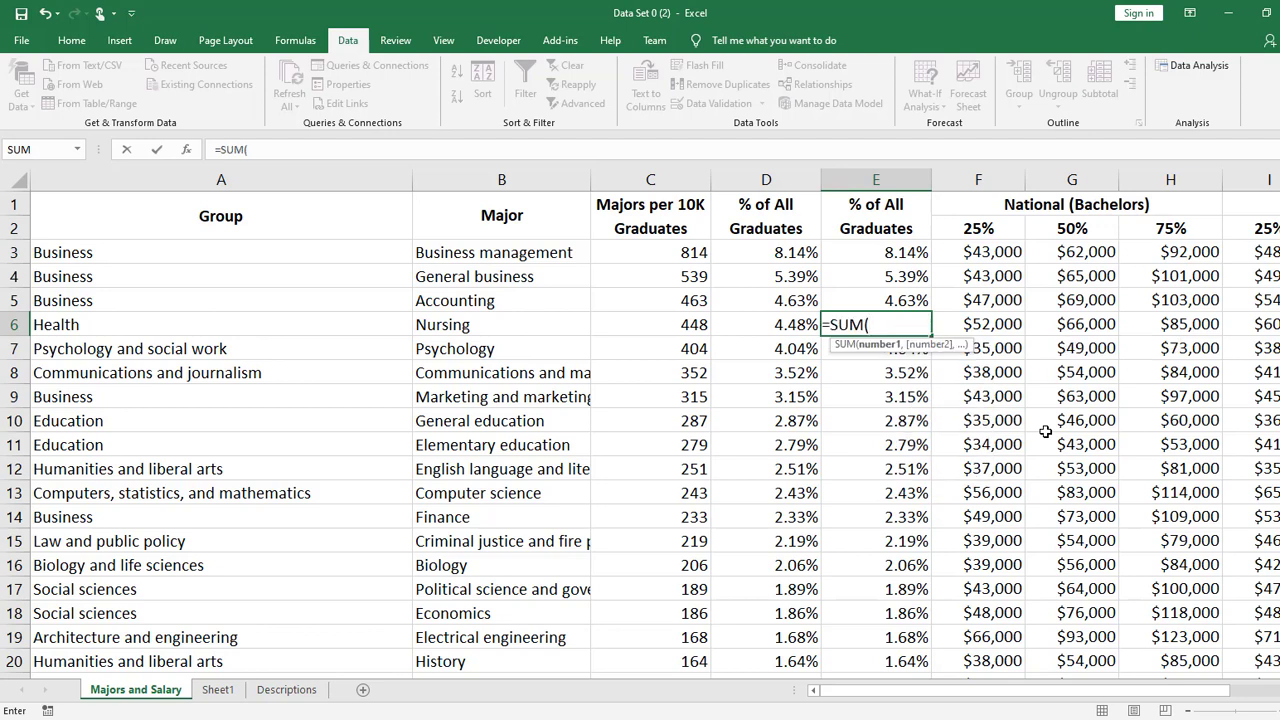
pyautogui.moveTo(903, 253); pyautogui.dragTo(906, 296)
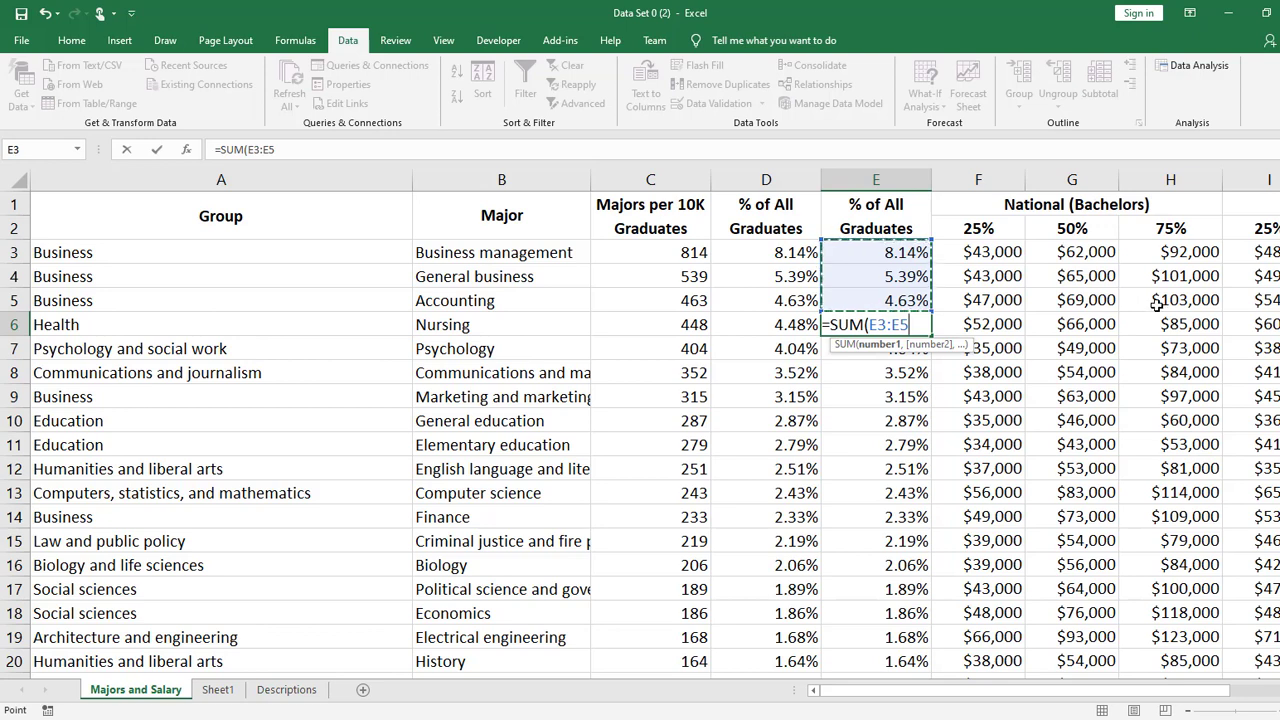
pyautogui.press('Return')
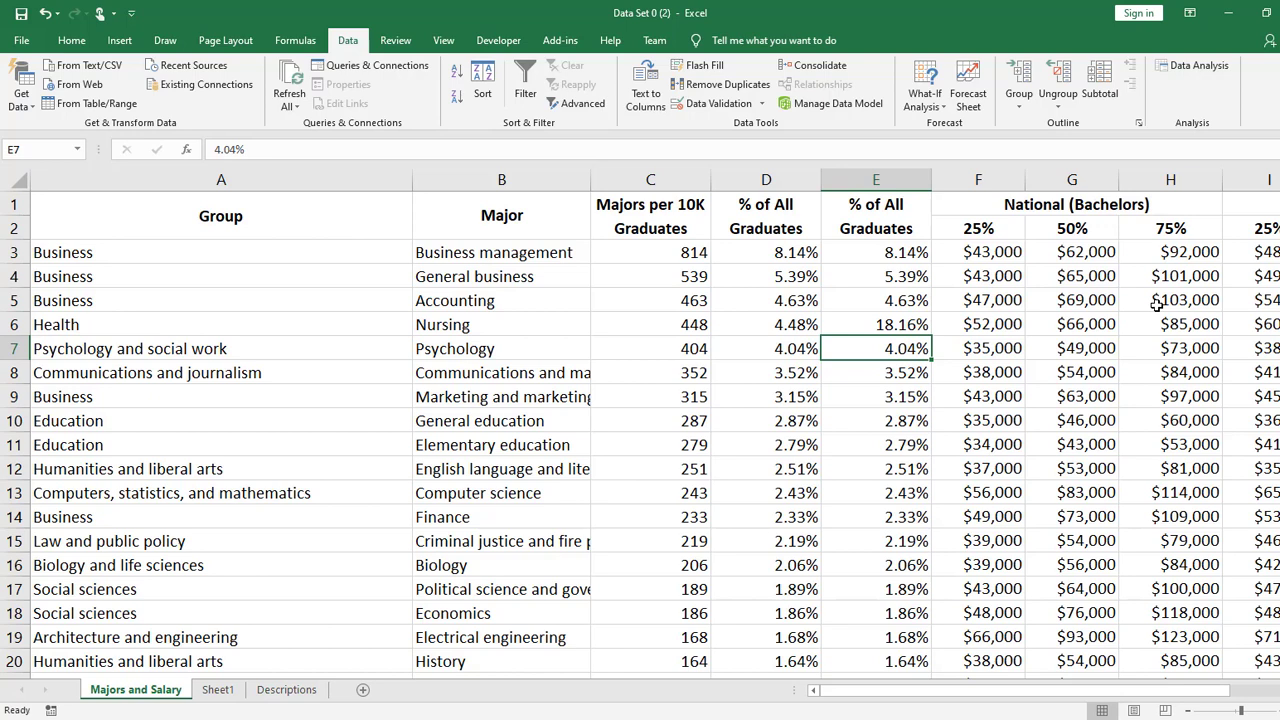
# - Re-enter the formula in cell E6, picking SUM from the function suggestions with the range E3:E5
pyautogui.press('Up')
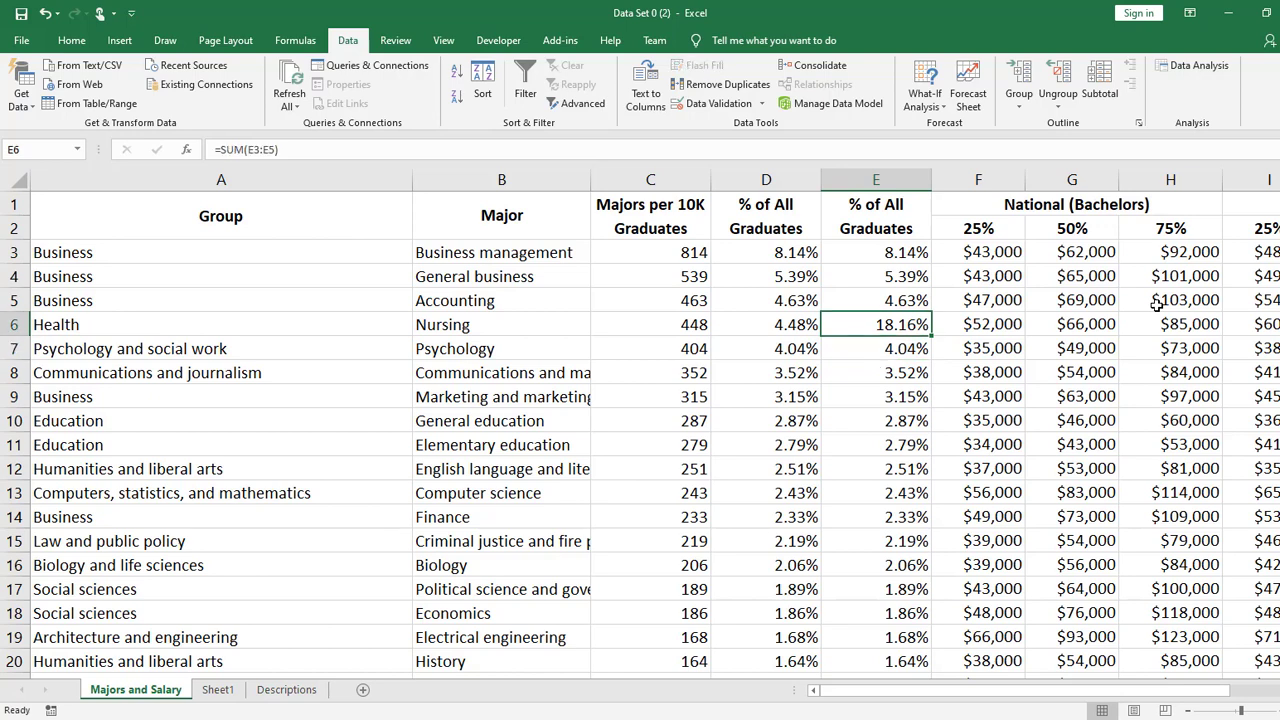
pyautogui.write('=sum')
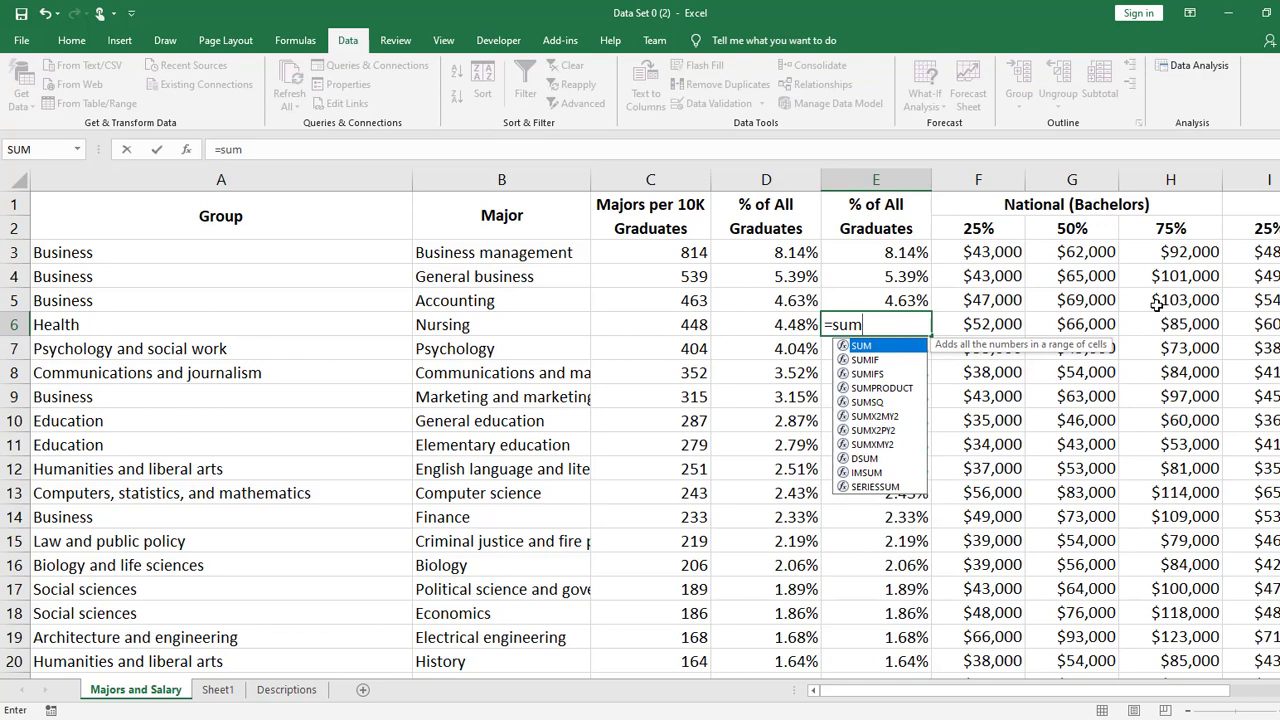
pyautogui.press('BackSpace')
pyautogui.press('Down')
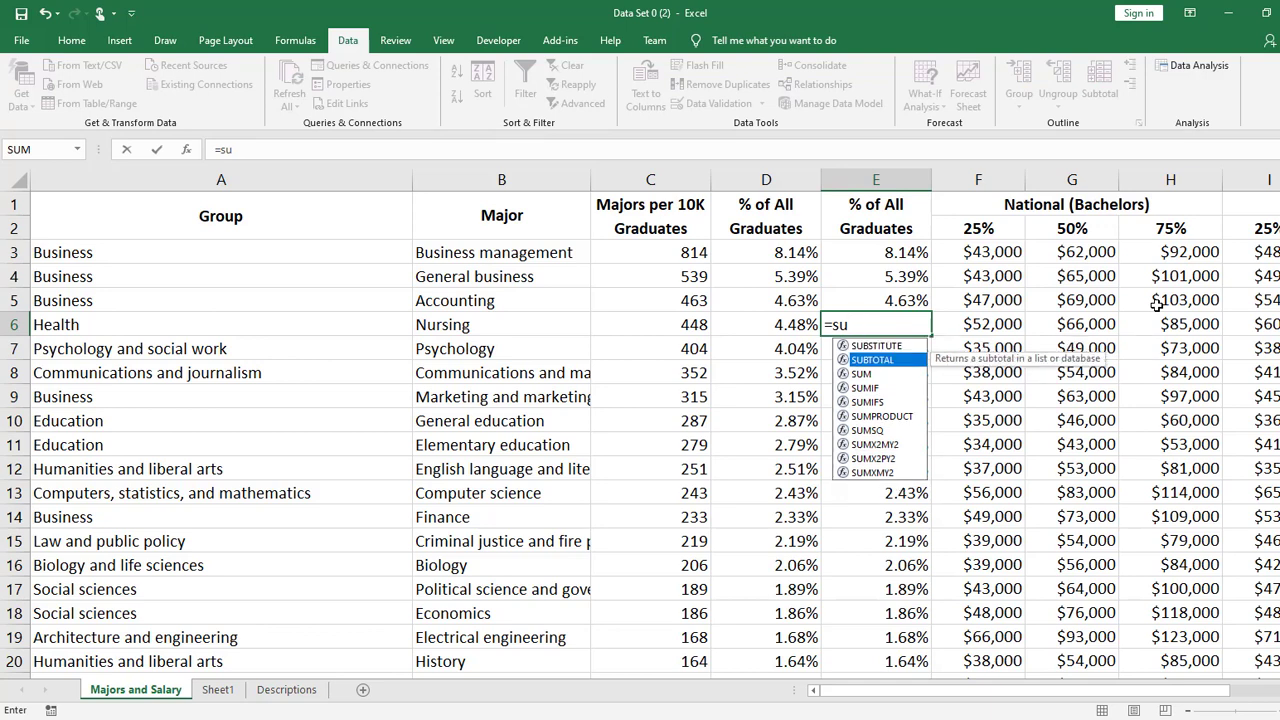
pyautogui.press('Down')
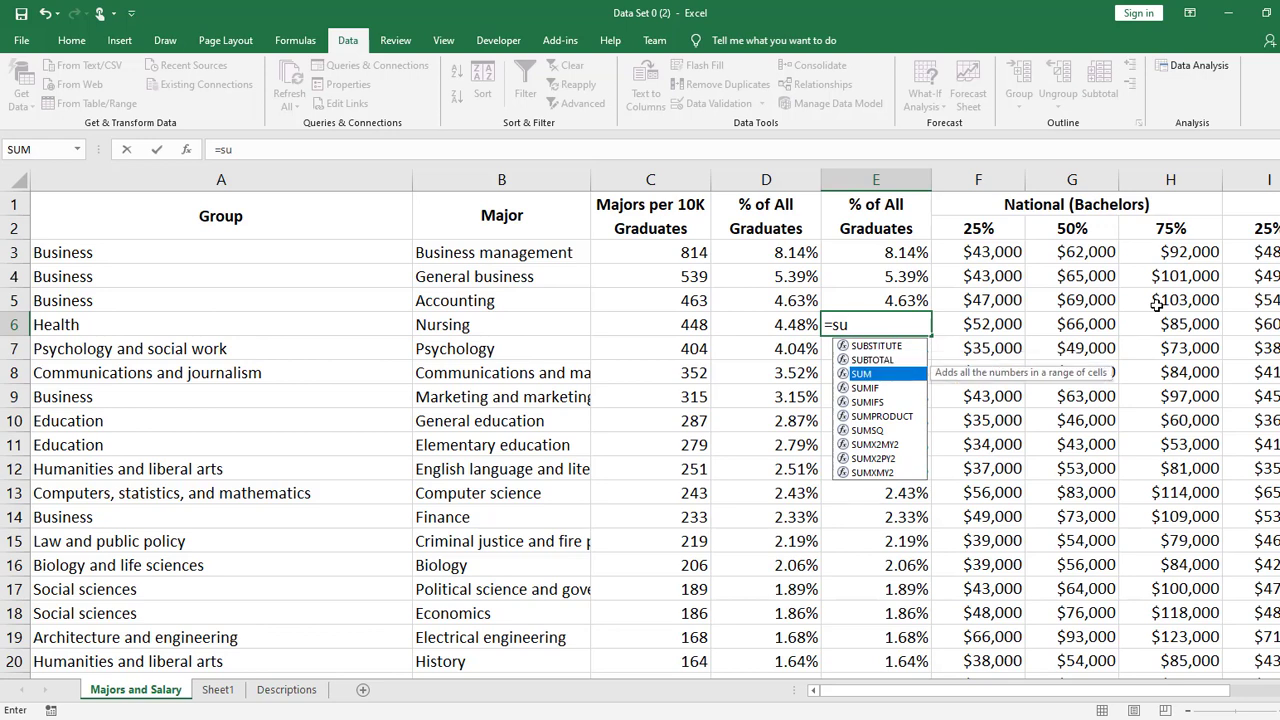
pyautogui.press('Tab')
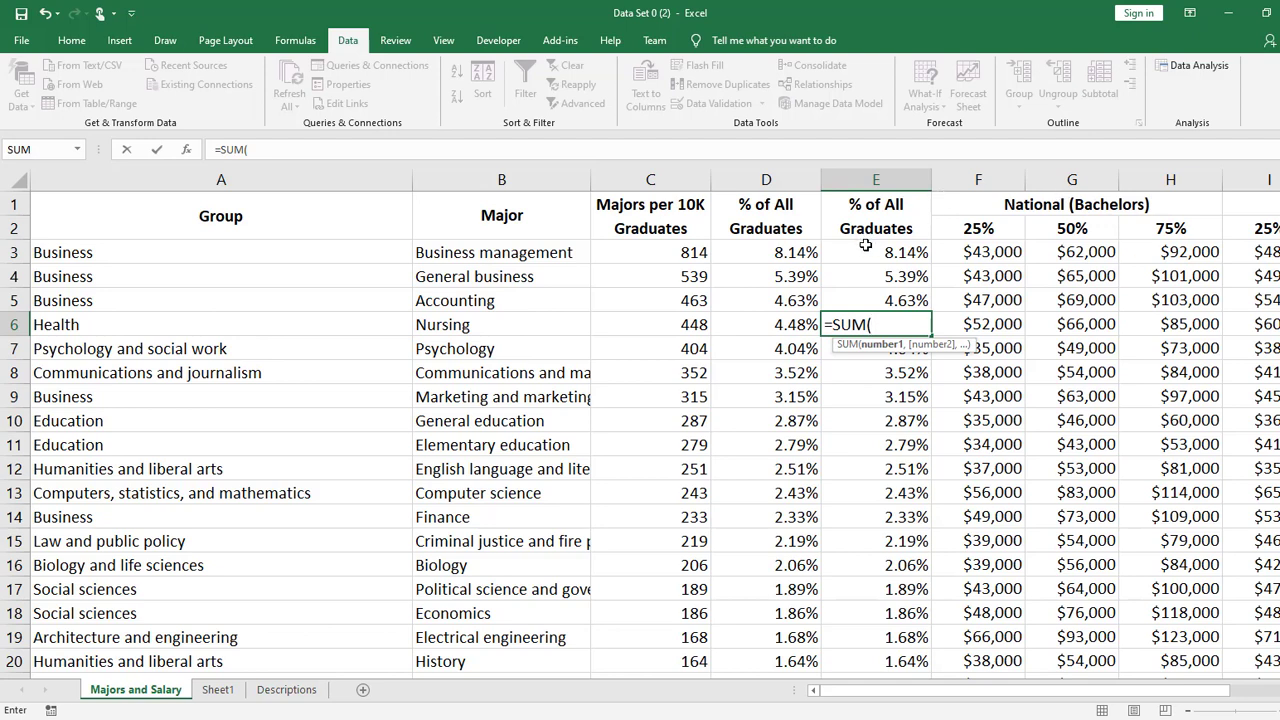
pyautogui.moveTo(866, 250); pyautogui.dragTo(863, 300)
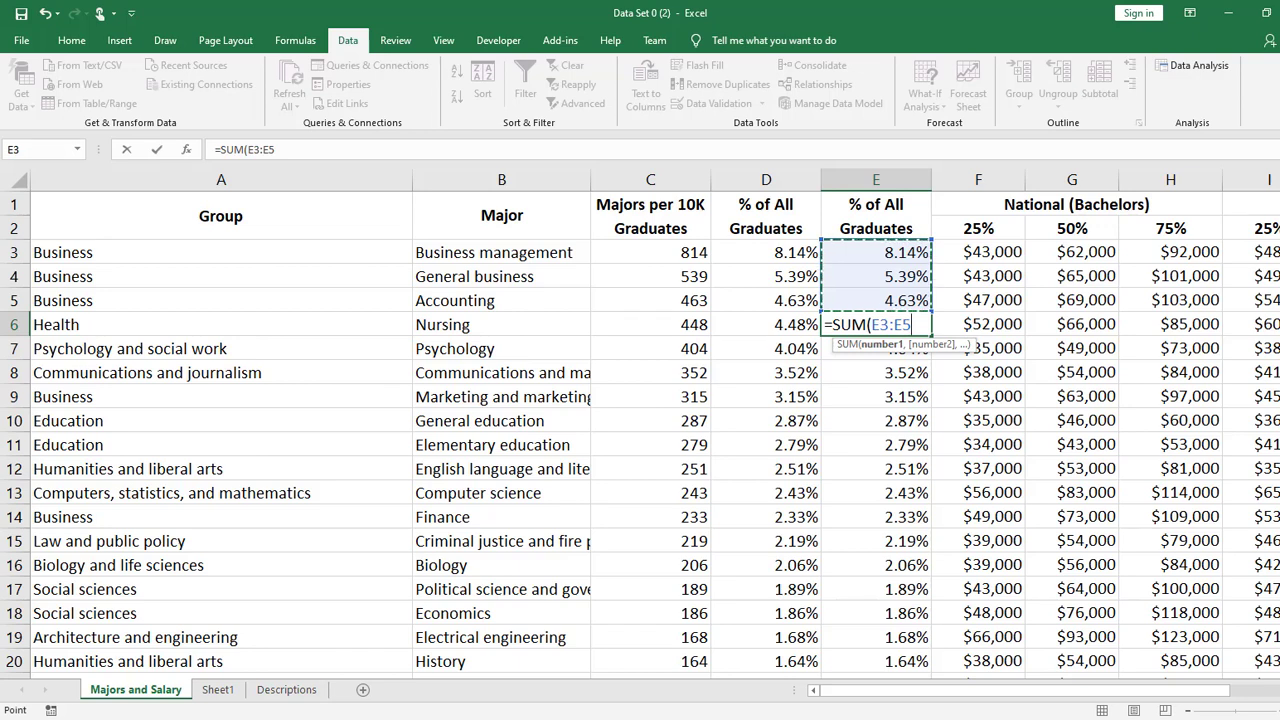
pyautogui.press('Return')
# - Inspect the range referenced by the SUM formula in cell E6, leaving the formula as it is
pyautogui.click(876, 325)
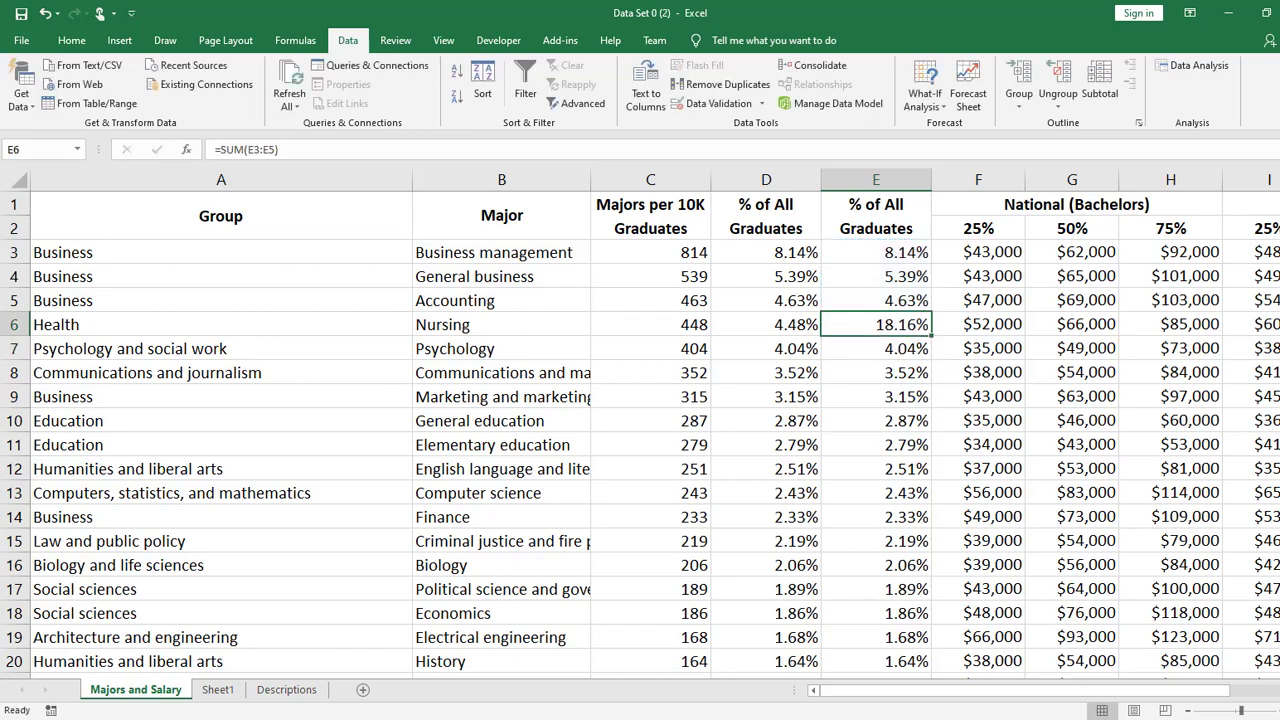
pyautogui.press('F2')
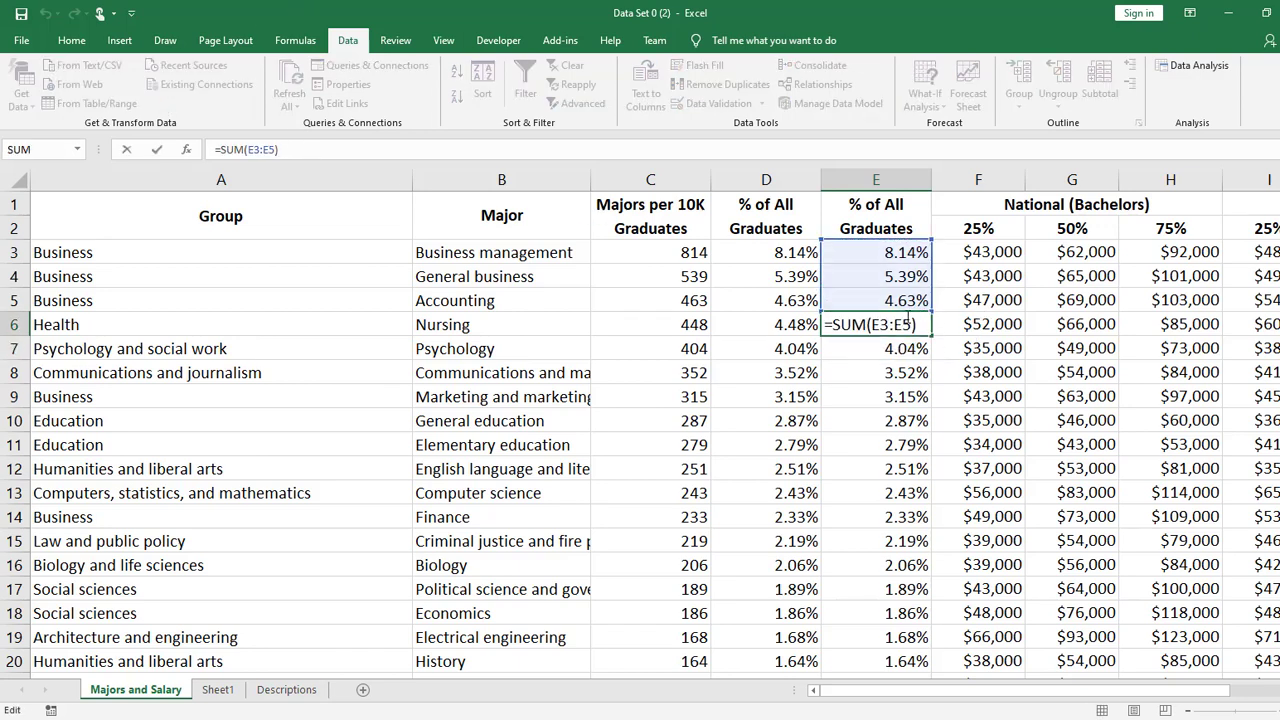
pyautogui.click(922, 325)
pyautogui.press('Return')
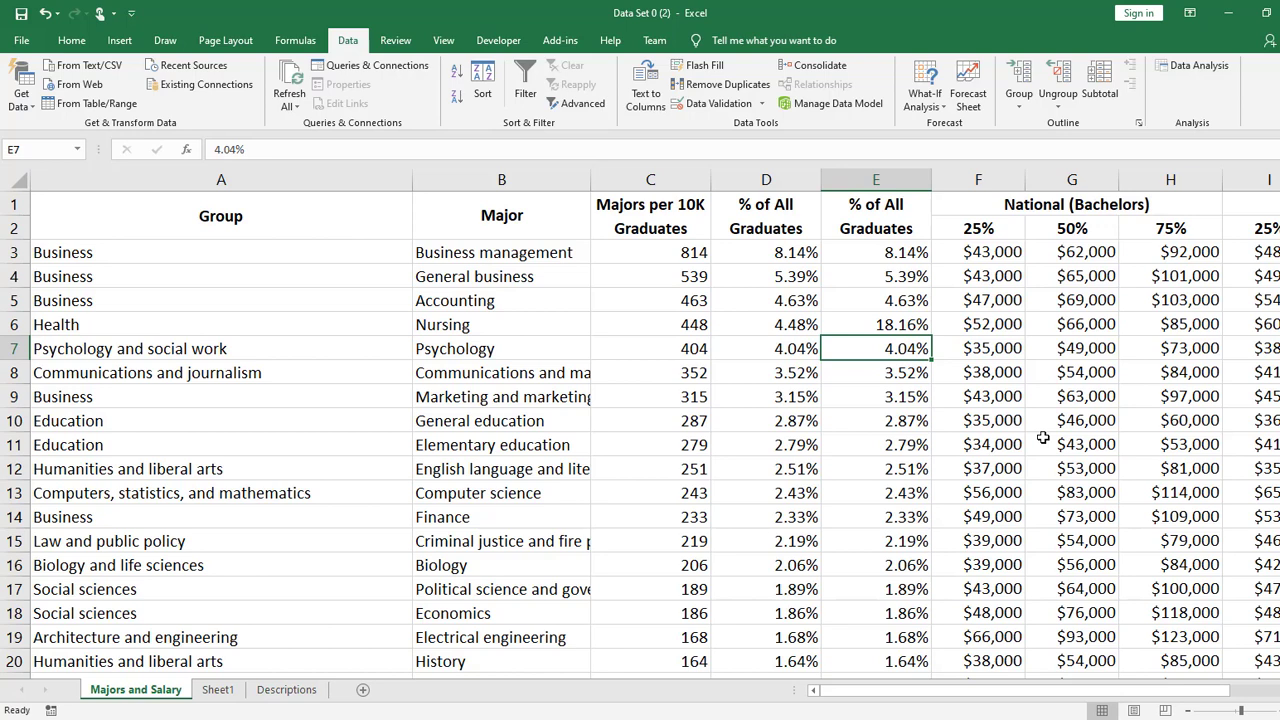
# - Move the active cell from Accounting in B5 through neighbouring columns and the top majors, finishing on Business management in B3
pyautogui.click(533, 300)
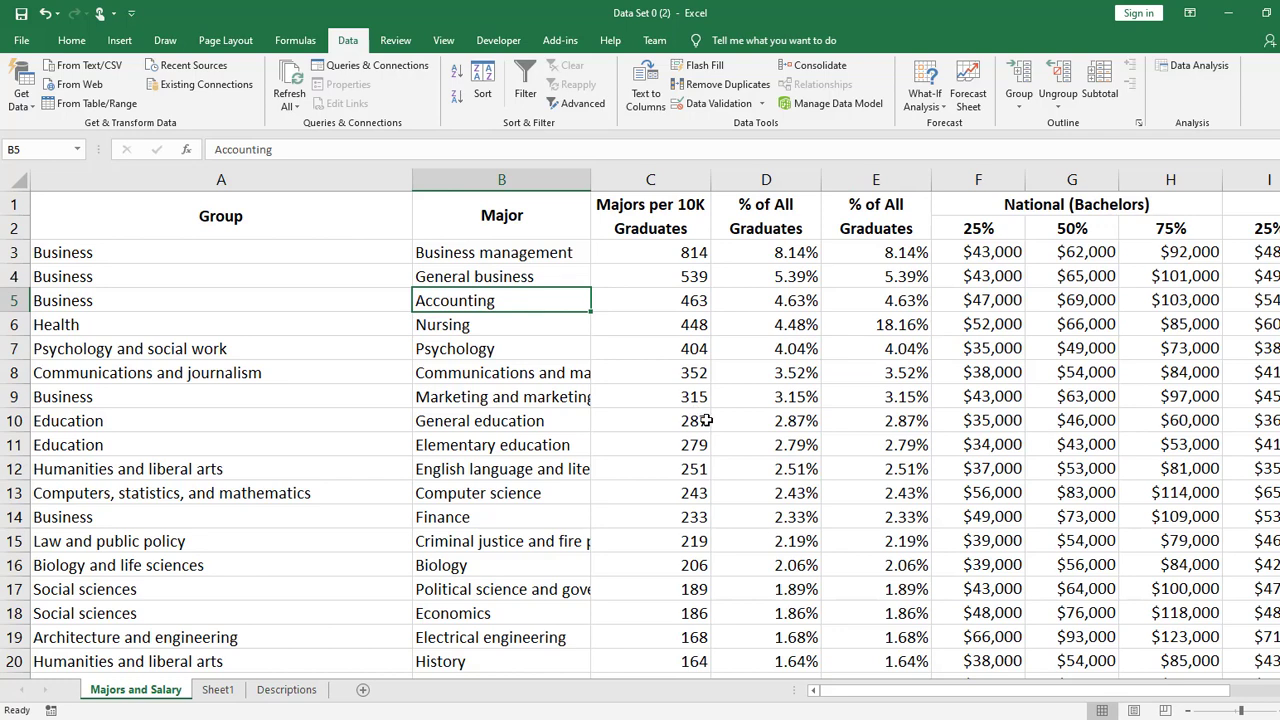
pyautogui.press('Right')
pyautogui.press('Right')
pyautogui.press('Right')
pyautogui.press('Right')
pyautogui.press('Right')
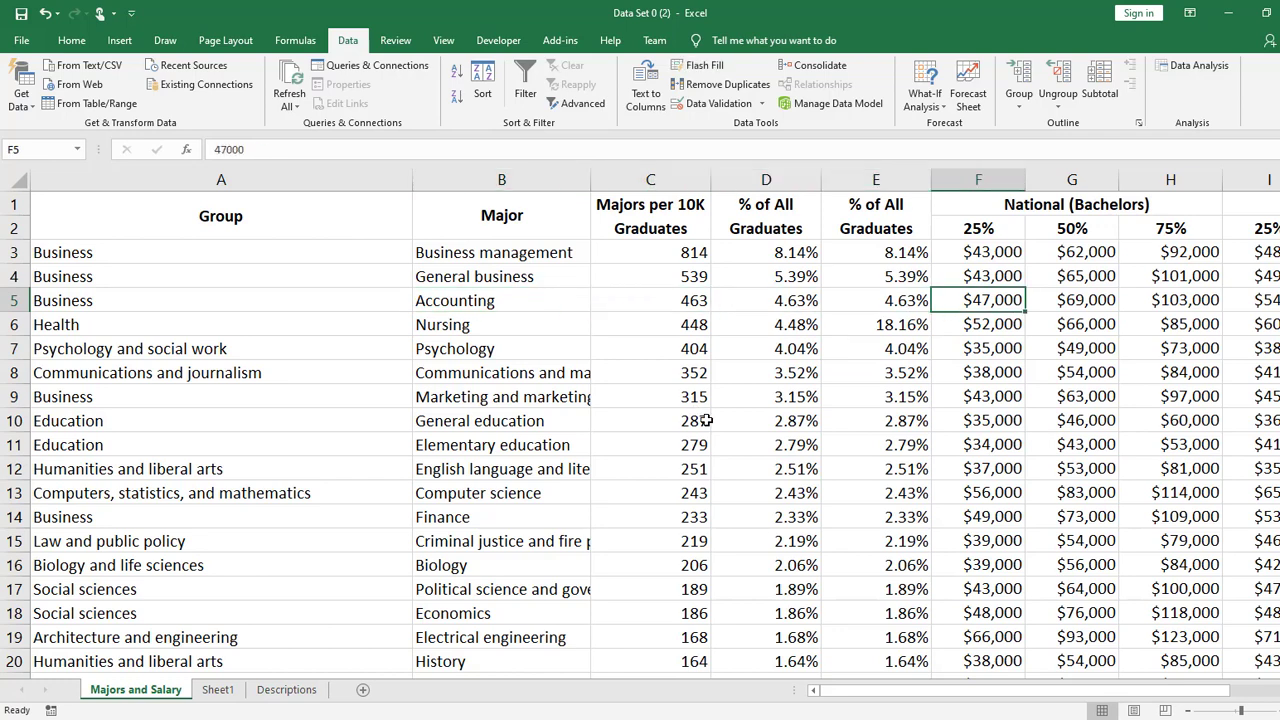
pyautogui.press('Left')
pyautogui.press('Left')
pyautogui.press('Left')
pyautogui.press('Left')
pyautogui.press('Left')
pyautogui.press('Left')
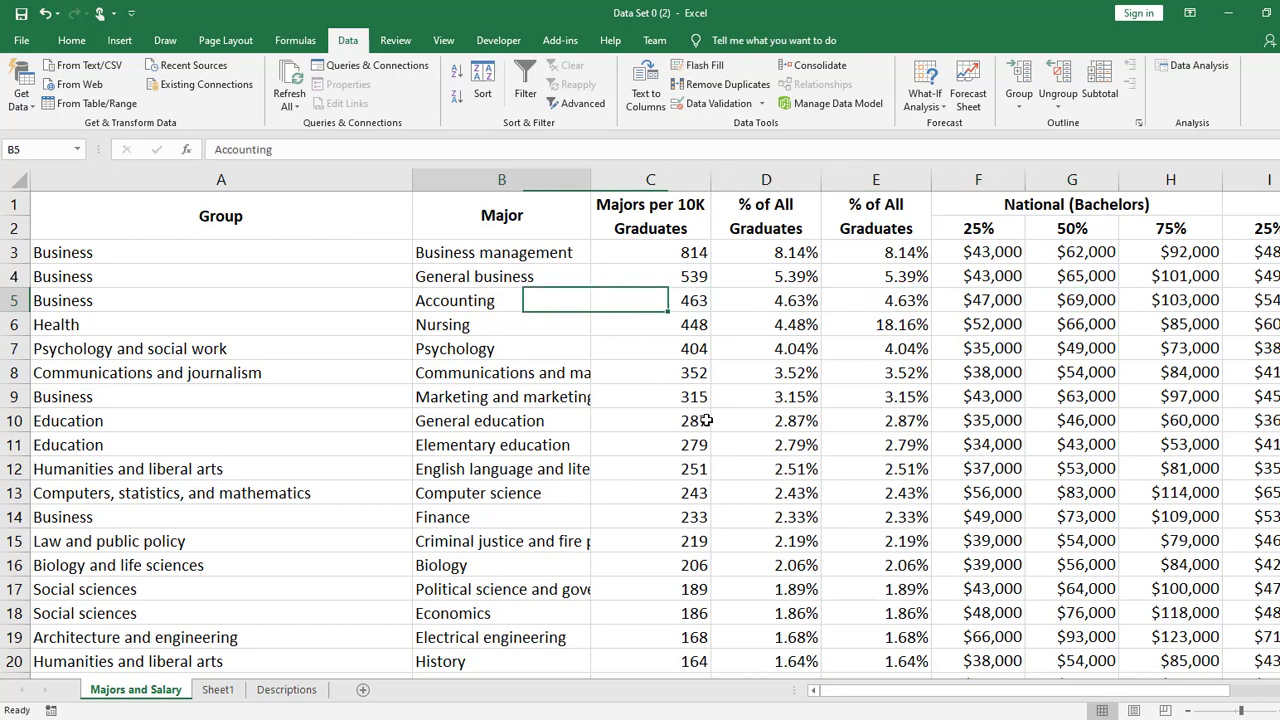
pyautogui.press('Right')
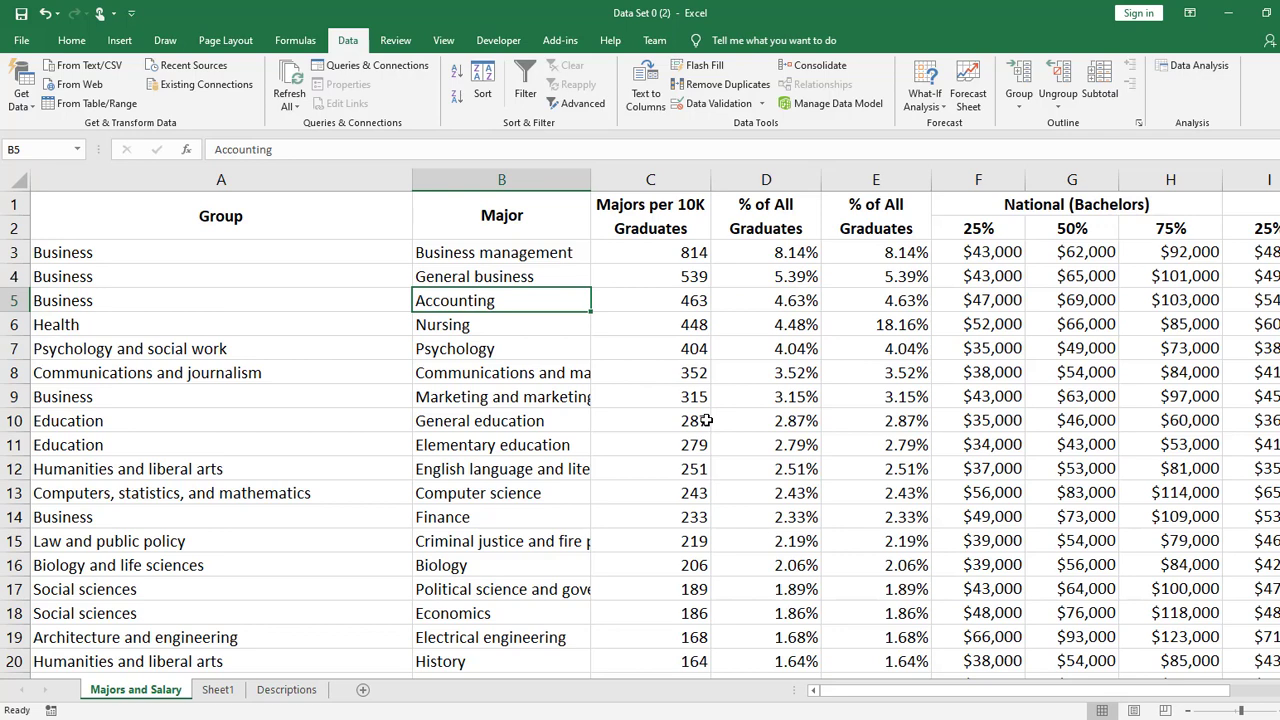
pyautogui.press('Left')
pyautogui.press('Up')
pyautogui.press('Right')
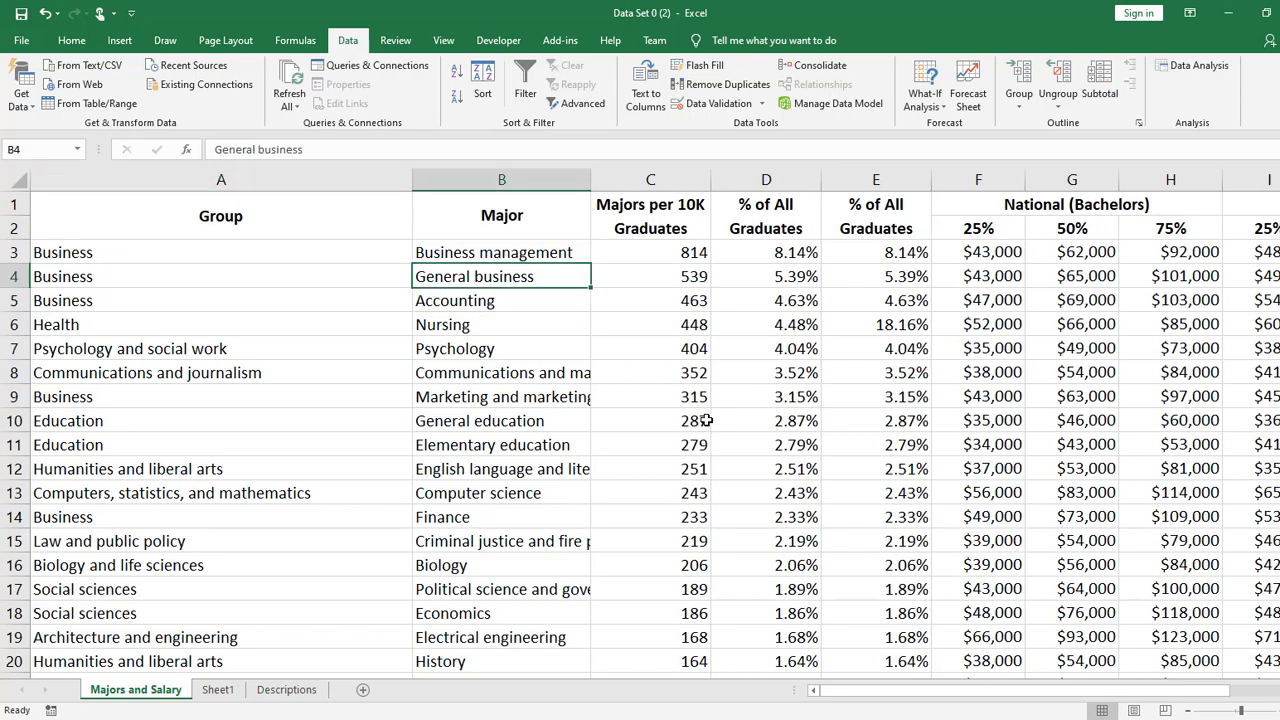
pyautogui.press('Down')
pyautogui.press('Down')
pyautogui.press('Down')
pyautogui.press('Left')
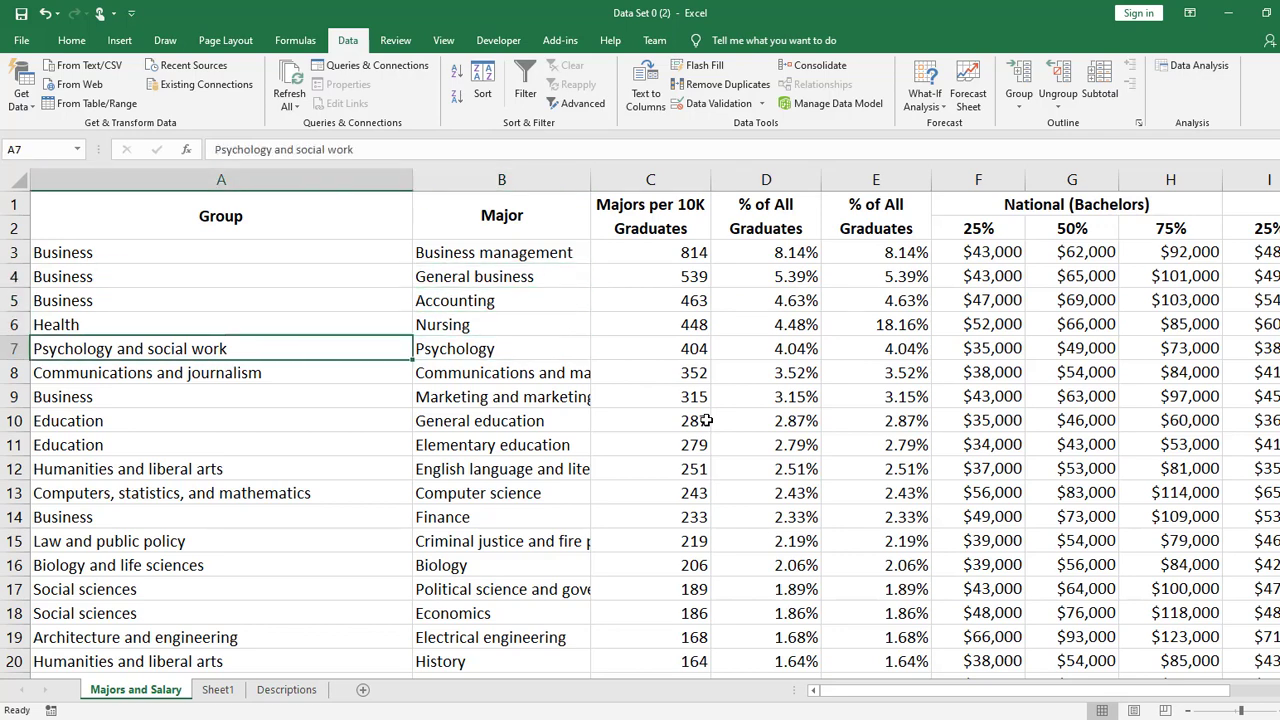
pyautogui.press('Right')
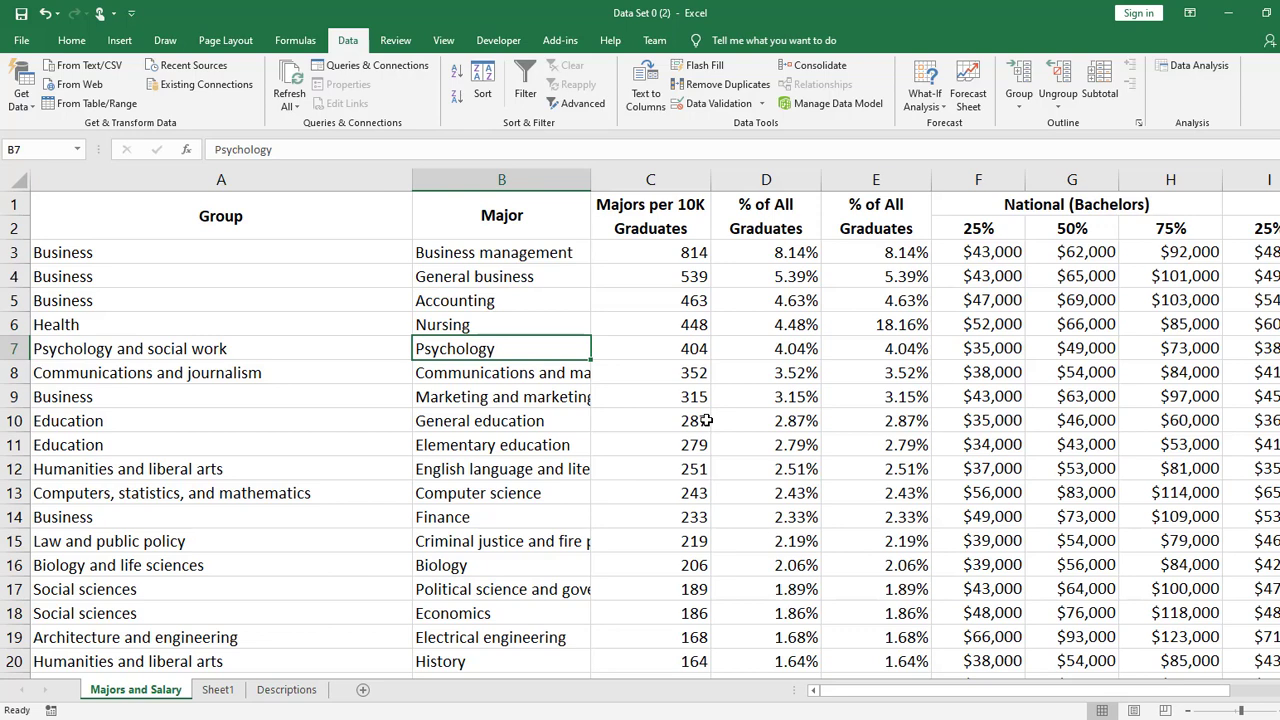
pyautogui.press('Up')
pyautogui.press('Up')
pyautogui.press('Up')
pyautogui.press('Up')
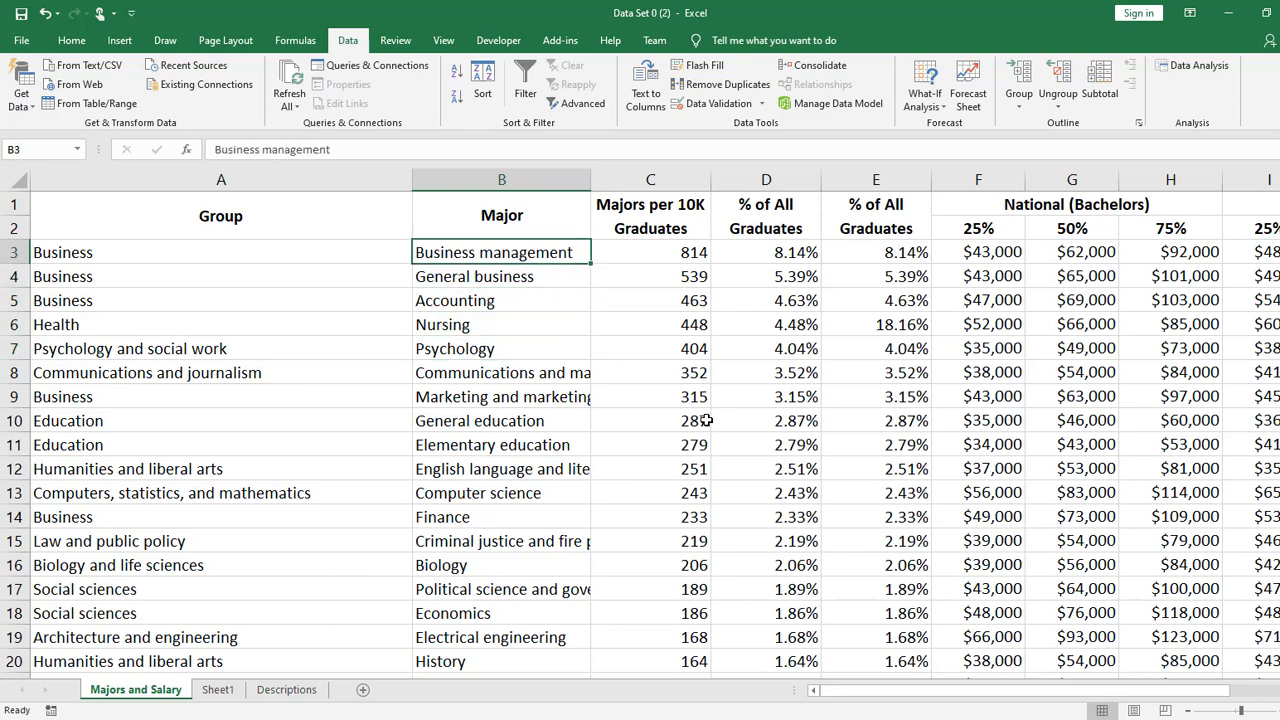
pyautogui.press('Up')
pyautogui.press('Down')
pyautogui.press('Down')
pyautogui.press('Down')
pyautogui.press('Down')
pyautogui.press('Down')
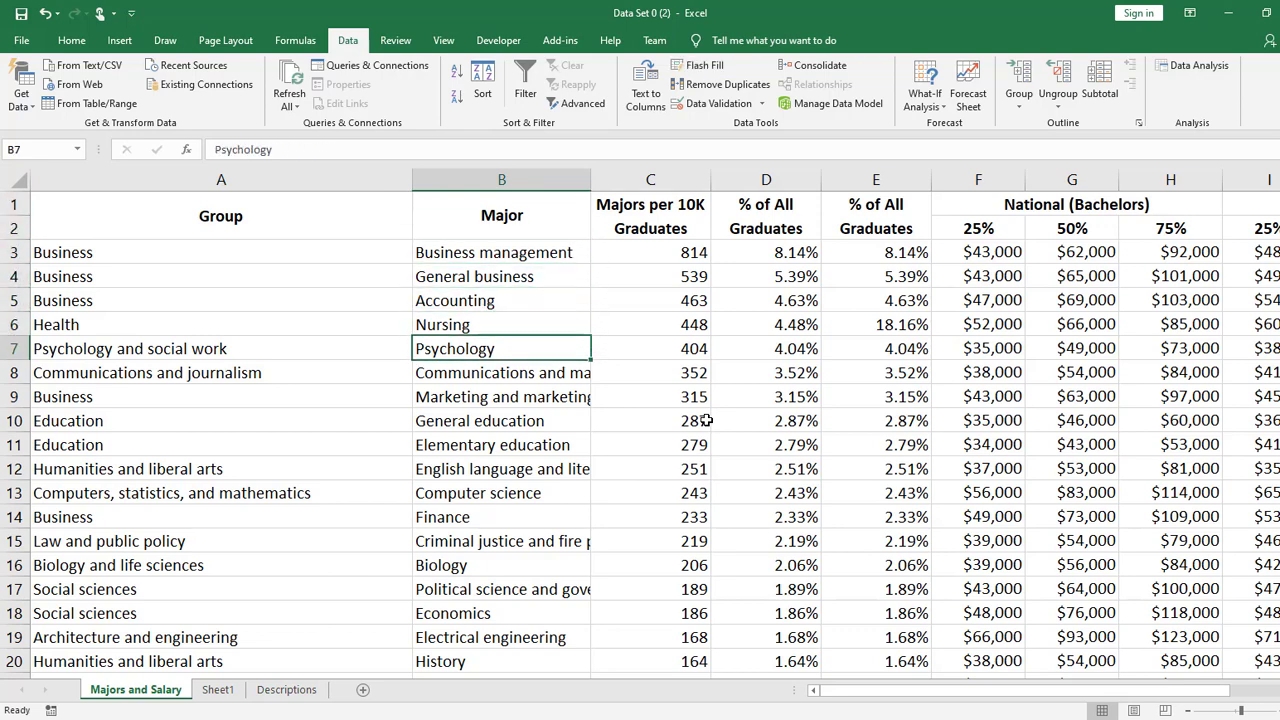
pyautogui.press('Down')
pyautogui.press('Up')
pyautogui.press('Up')
pyautogui.press('Up')
pyautogui.press('Up')
pyautogui.press('Up')
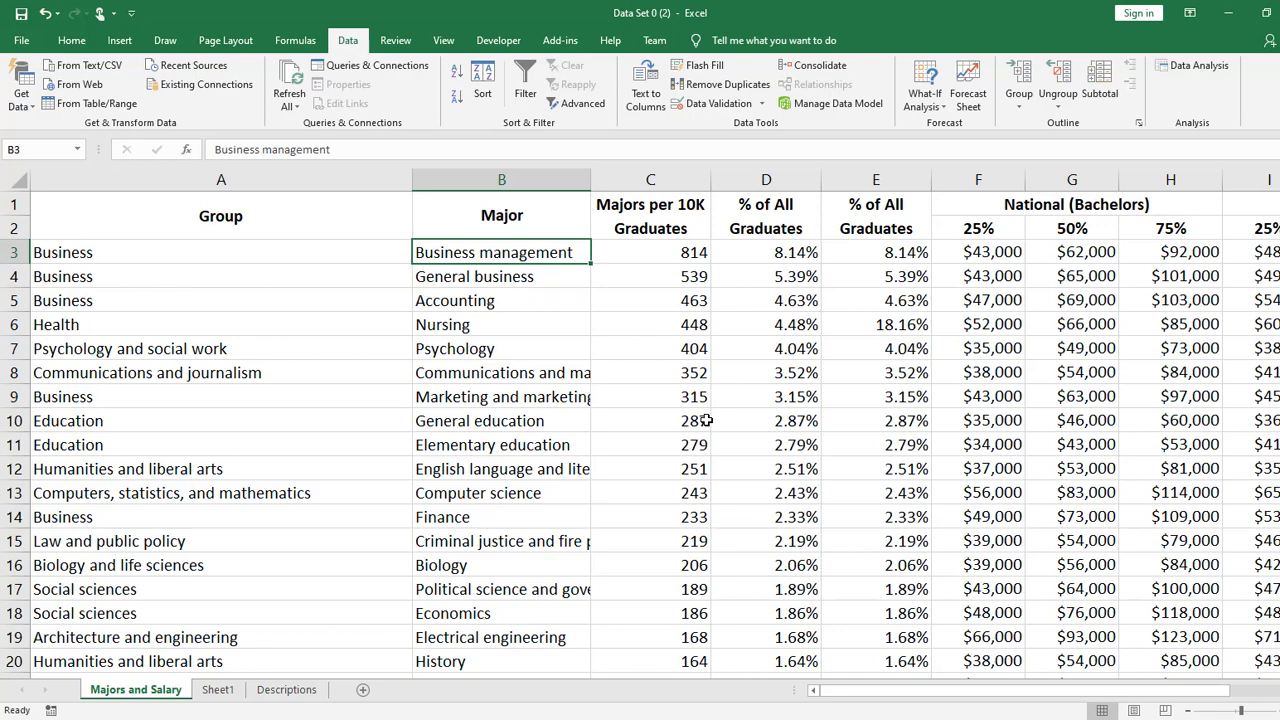
# - Compare the Group and Major entries of rows 3 and 4
pyautogui.press('Left')
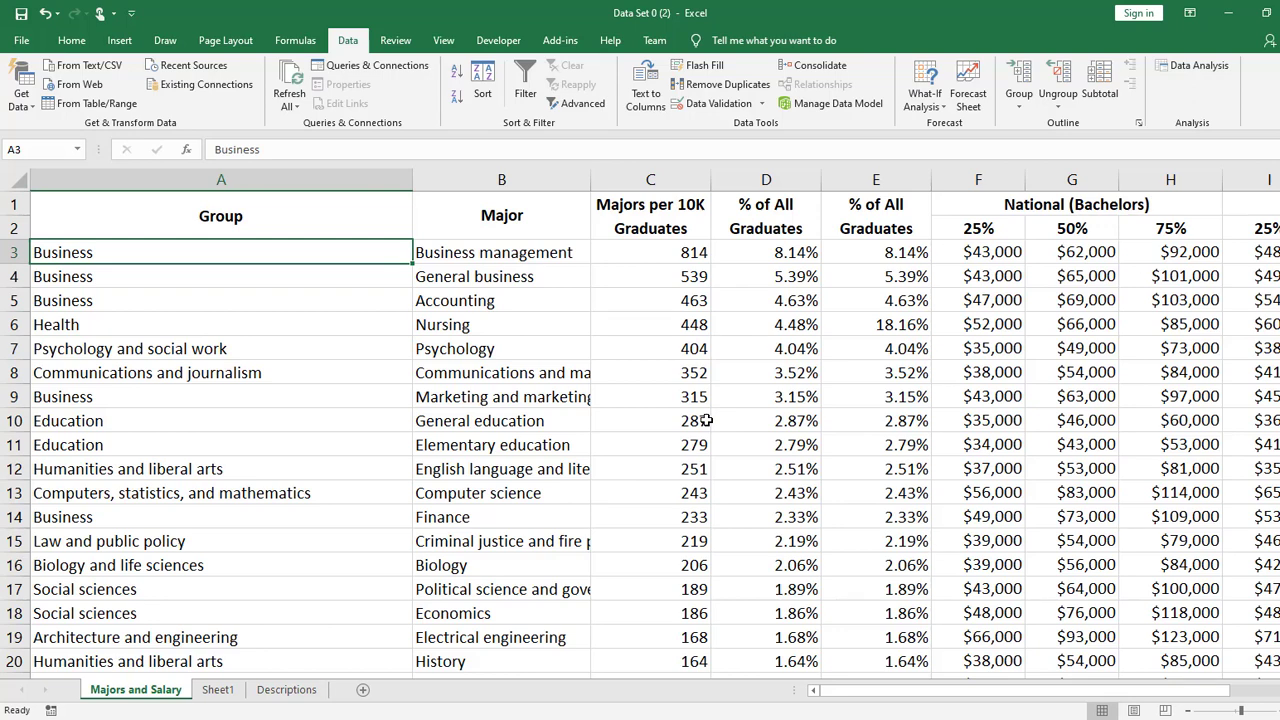
pyautogui.press('Right')
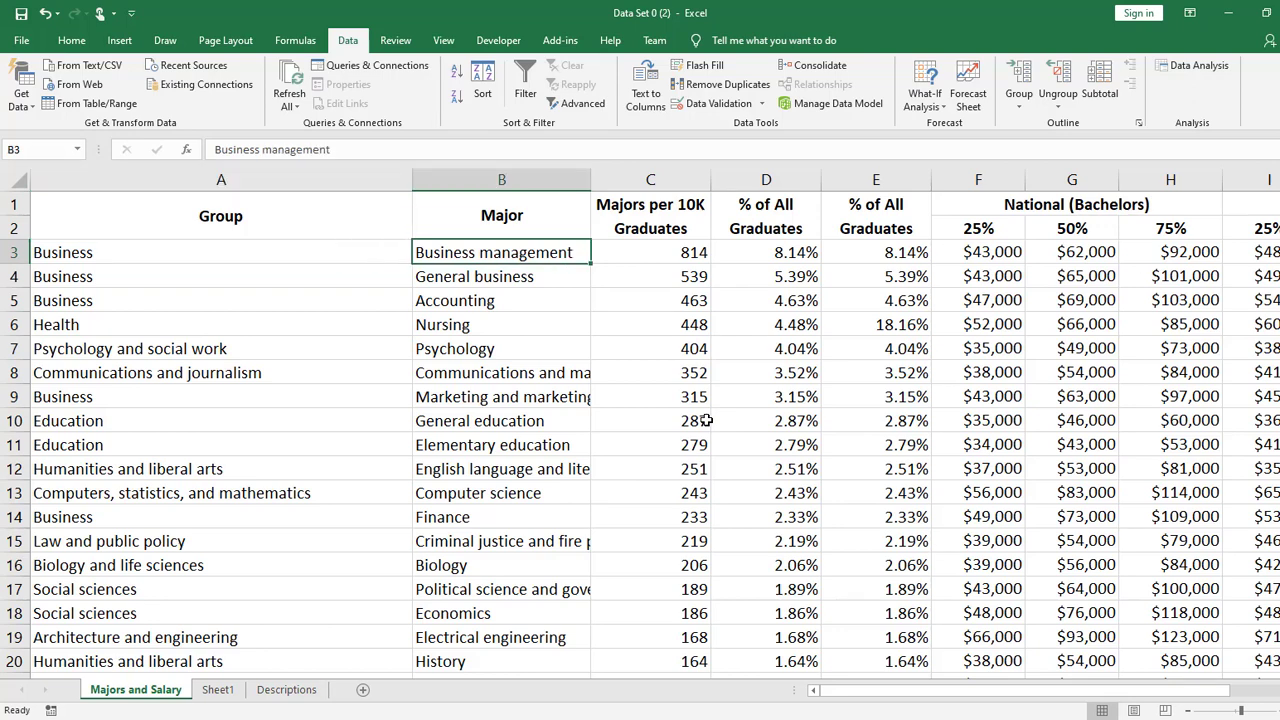
pyautogui.press('Left')
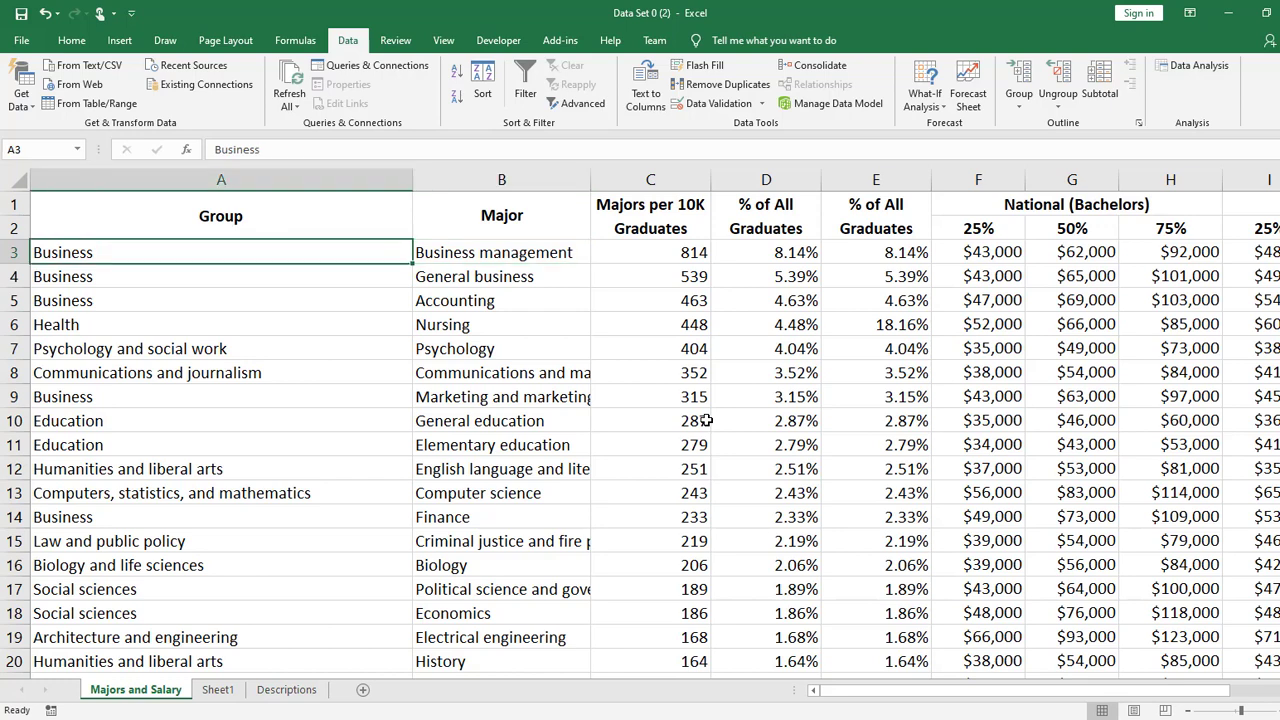
pyautogui.press('Down')
pyautogui.press('Right')
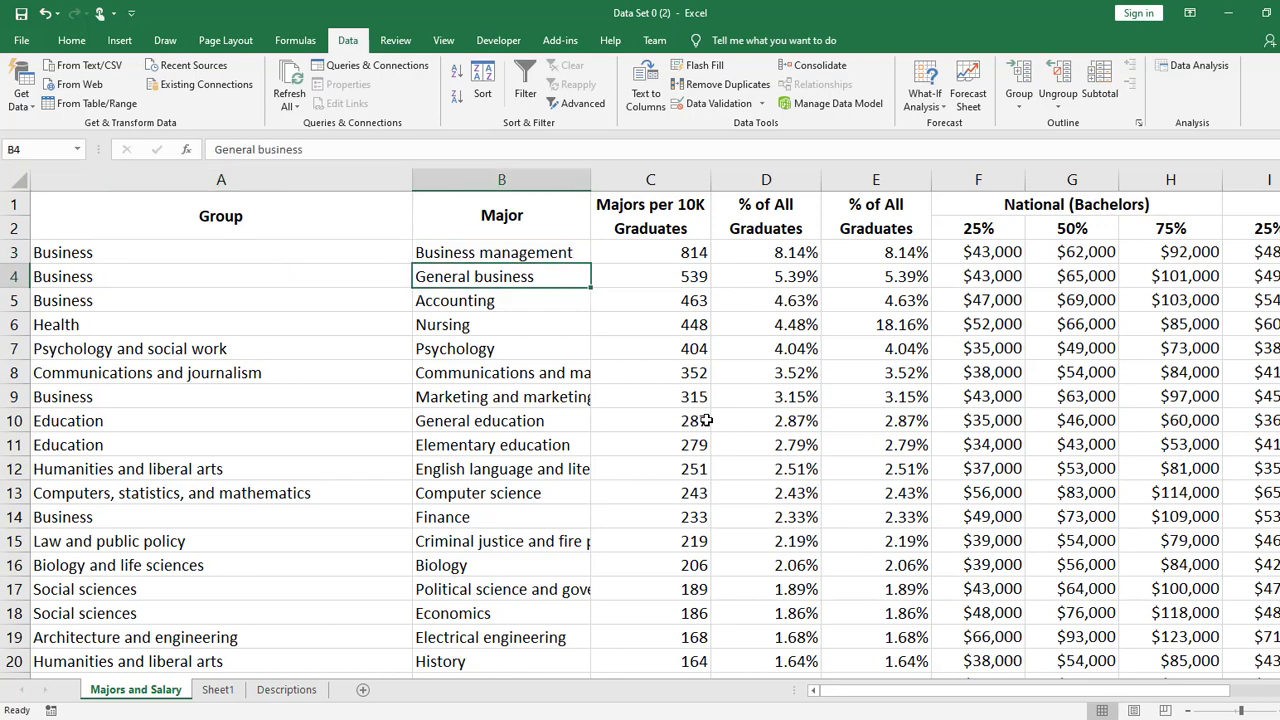
pyautogui.press('Left')
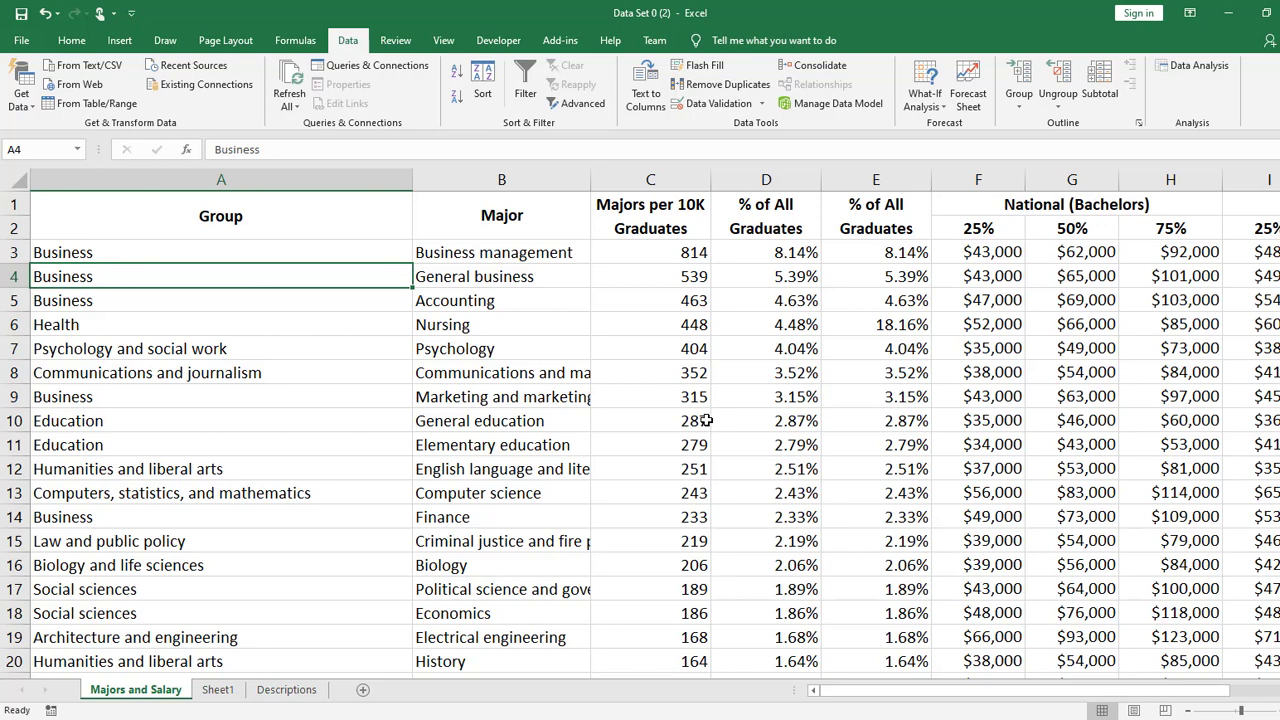
pyautogui.press('Right')
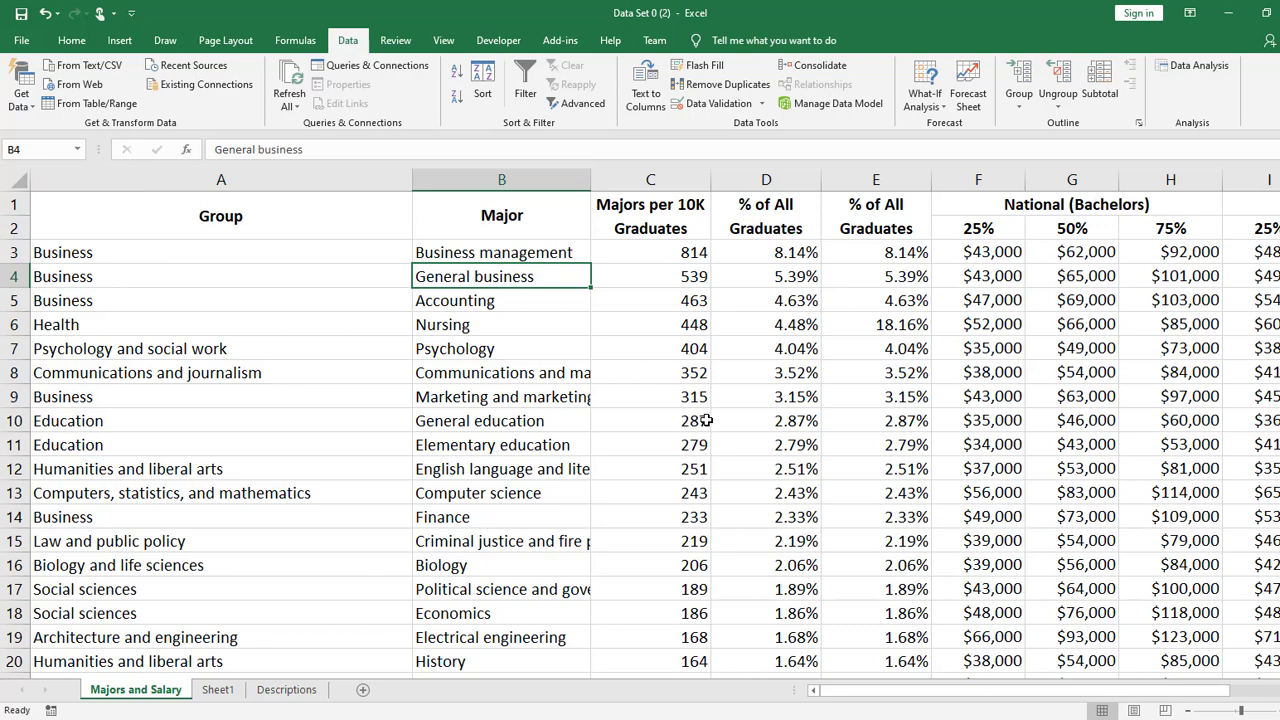
# - Inspect the General business major in B4, its percentage in E4 and the SUM formula in E6
pyautogui.doubleClick(518, 277)
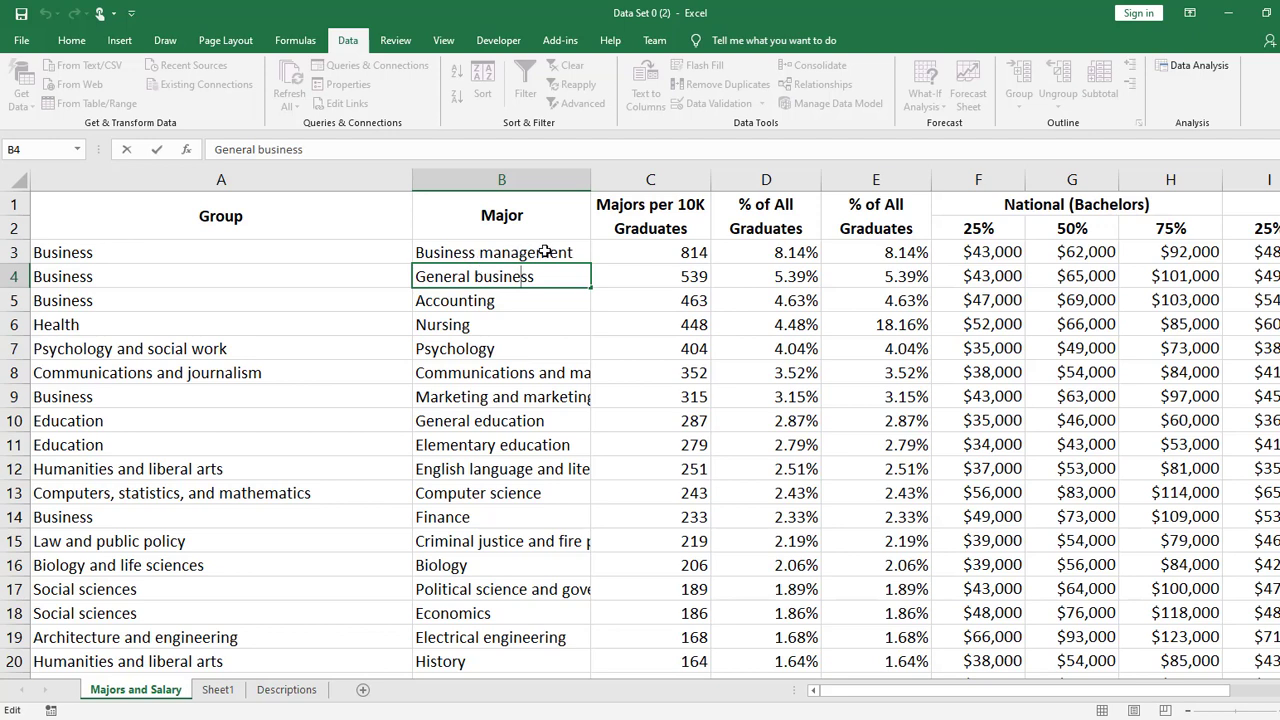
pyautogui.click(515, 298)
pyautogui.click(915, 277)
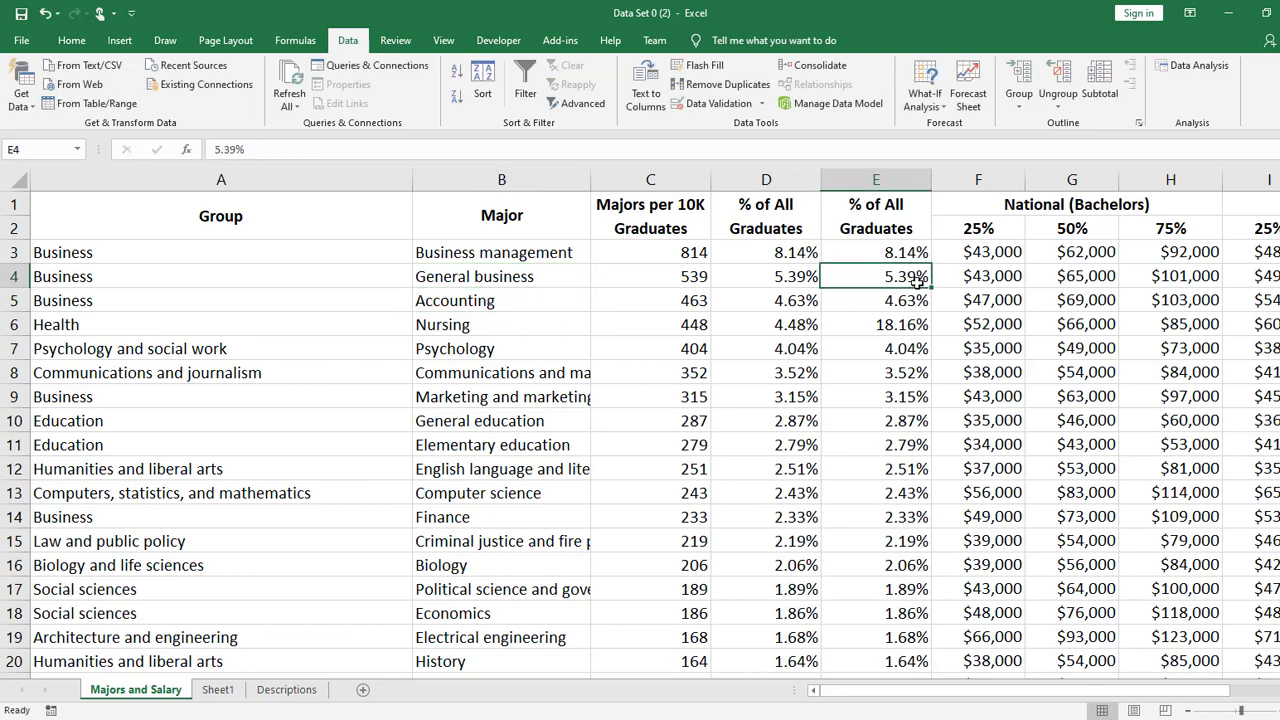
pyautogui.click(911, 325)
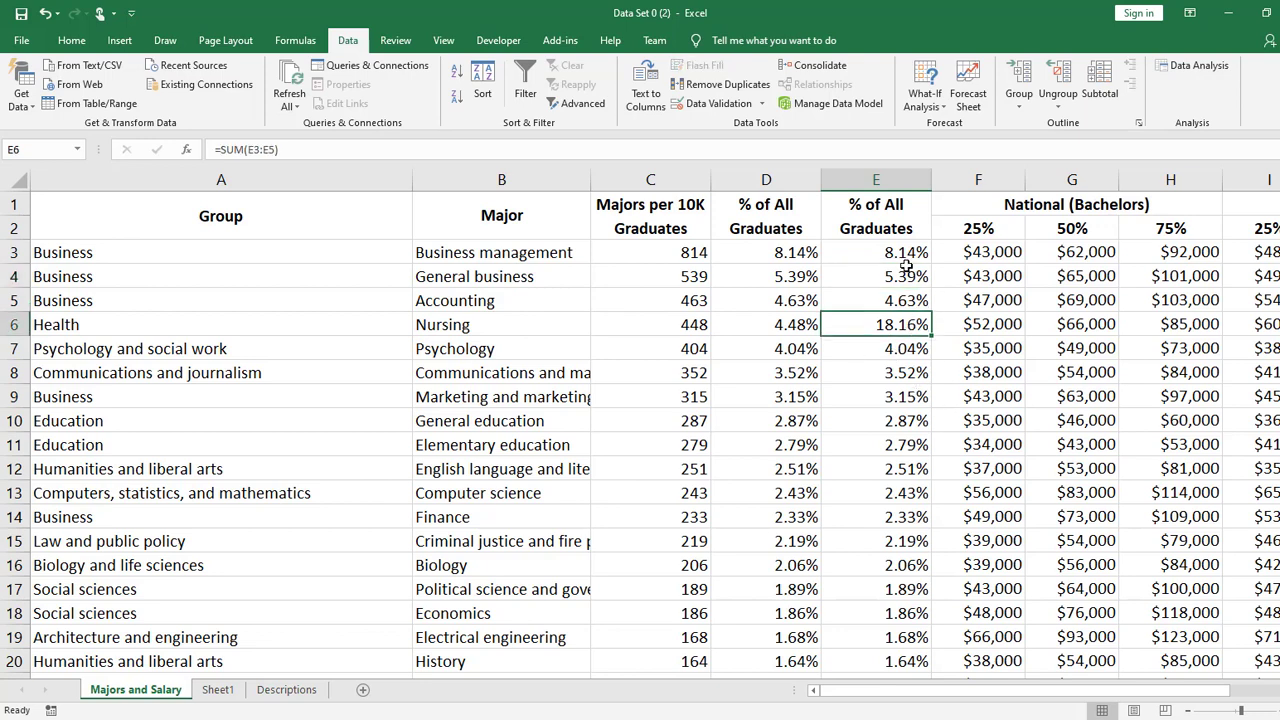
# - Fill cell E5's value down through E7, and undo the fill
pyautogui.click(913, 298)
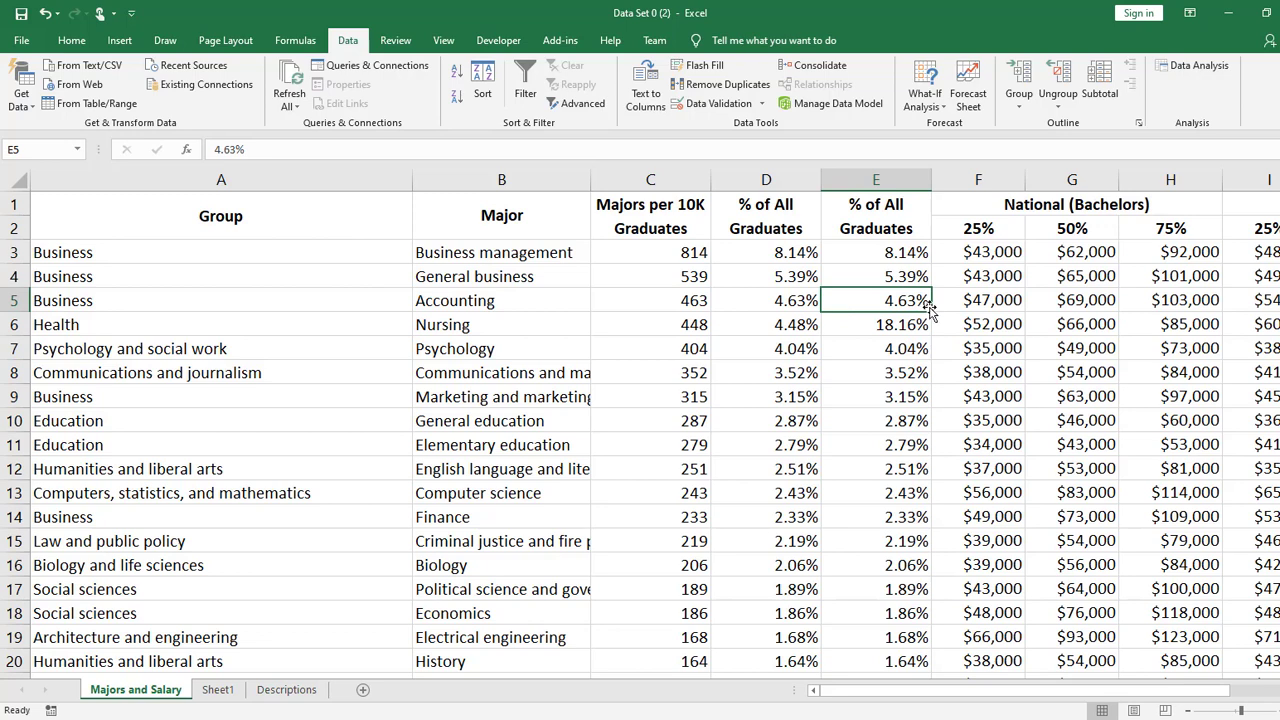
pyautogui.moveTo(930, 311); pyautogui.dragTo(926, 350)
pyautogui.click(908, 320)
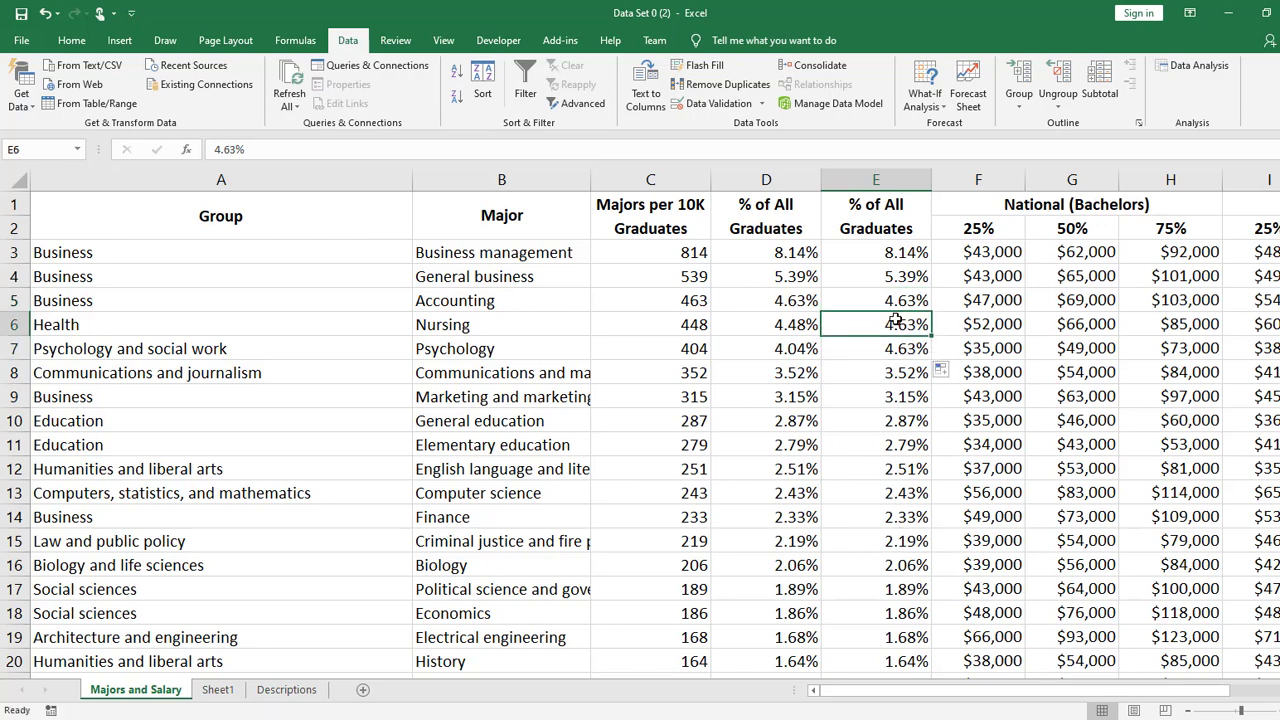
pyautogui.hotkey('ctrl', 'z')
# - Fill the SUM formula from cell E6 down through E9, and check the formulas in E7 and E6
pyautogui.click(926, 332)
pyautogui.moveTo(931, 336); pyautogui.dragTo(933, 411)
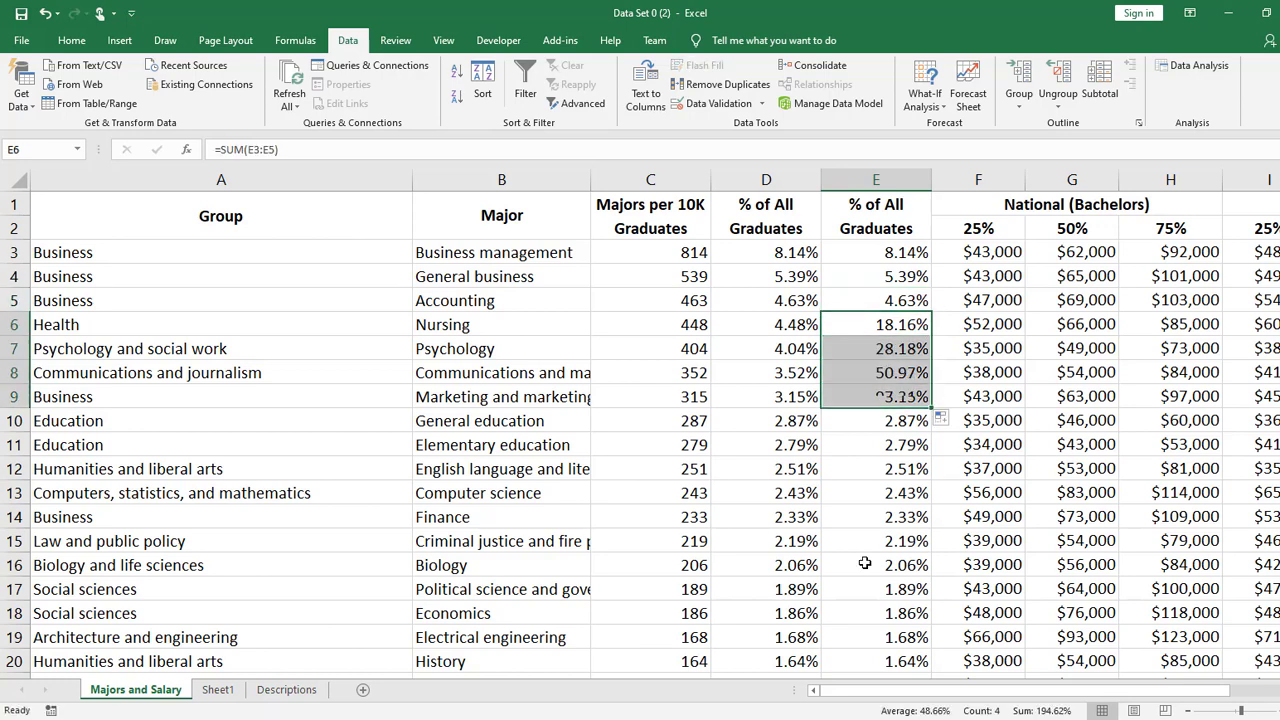
pyautogui.keyDown('shift'); pyautogui.click(913, 348); pyautogui.keyUp('shift')
pyautogui.doubleClick(913, 324)
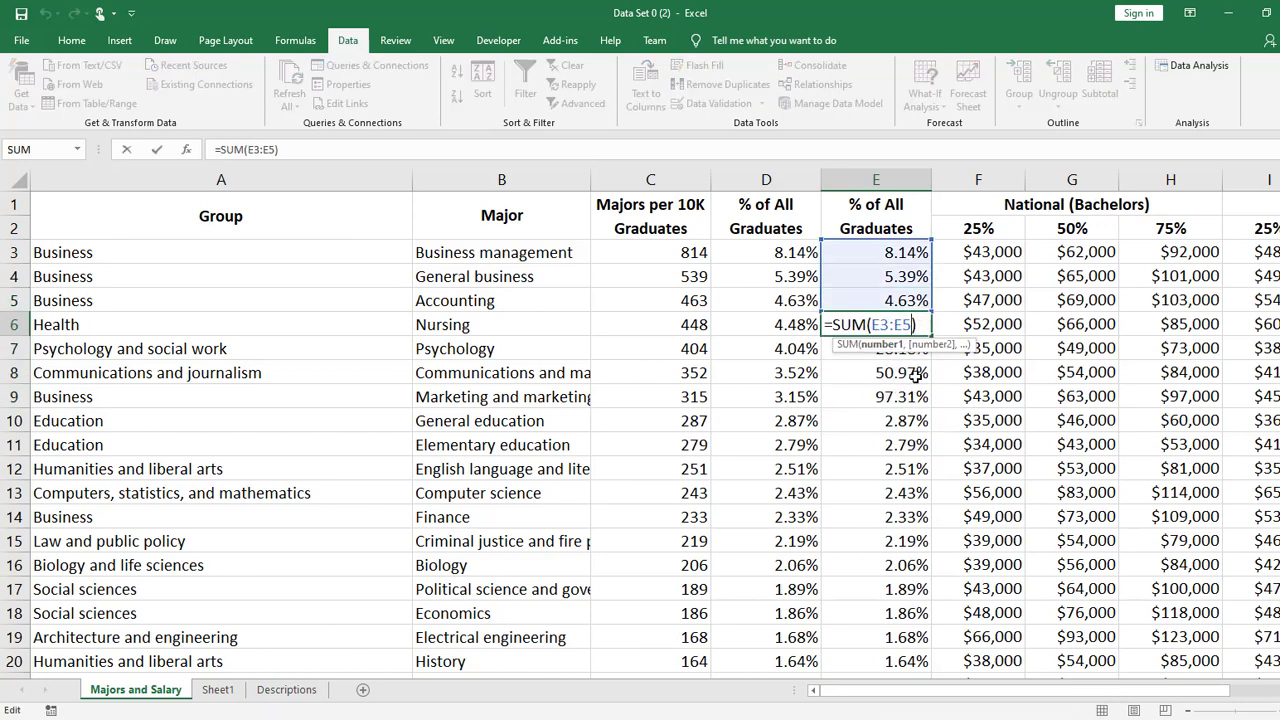
pyautogui.press('Return')
# - Clear the contents of cell E7, and check the SUM formula's range in cell E8
pyautogui.write('.')
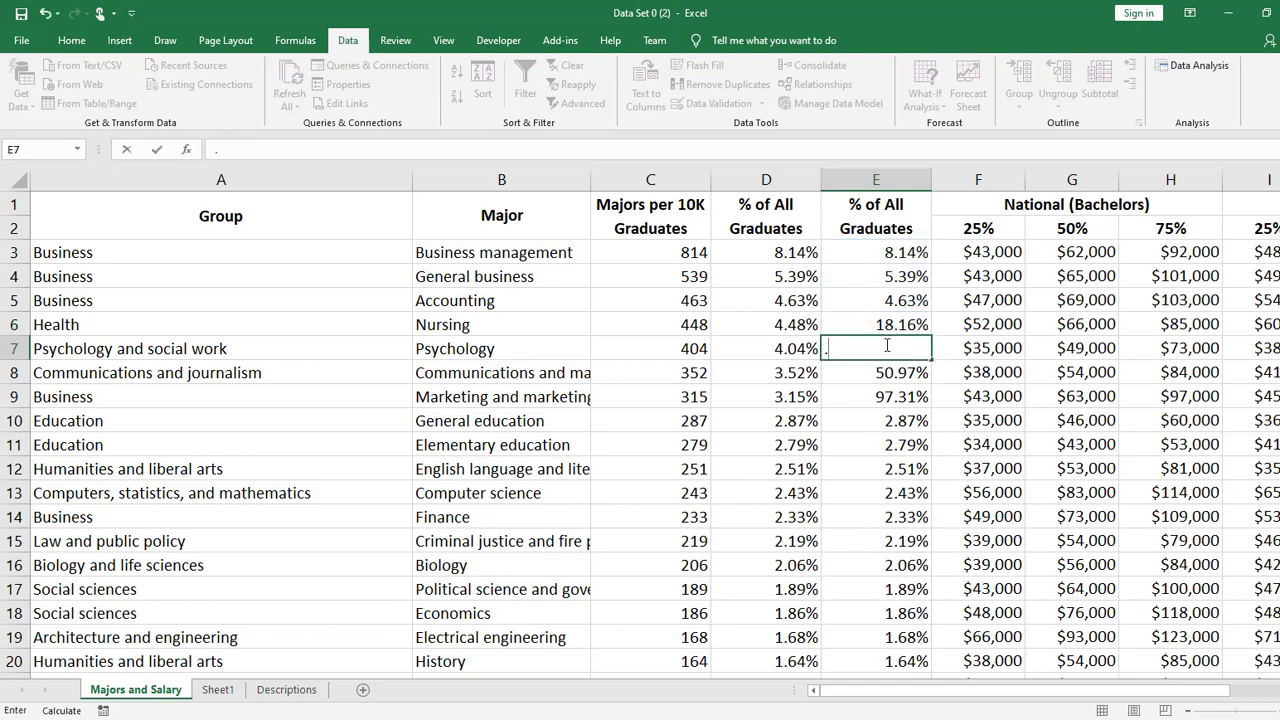
pyautogui.press('Return')
pyautogui.doubleClick(905, 372)
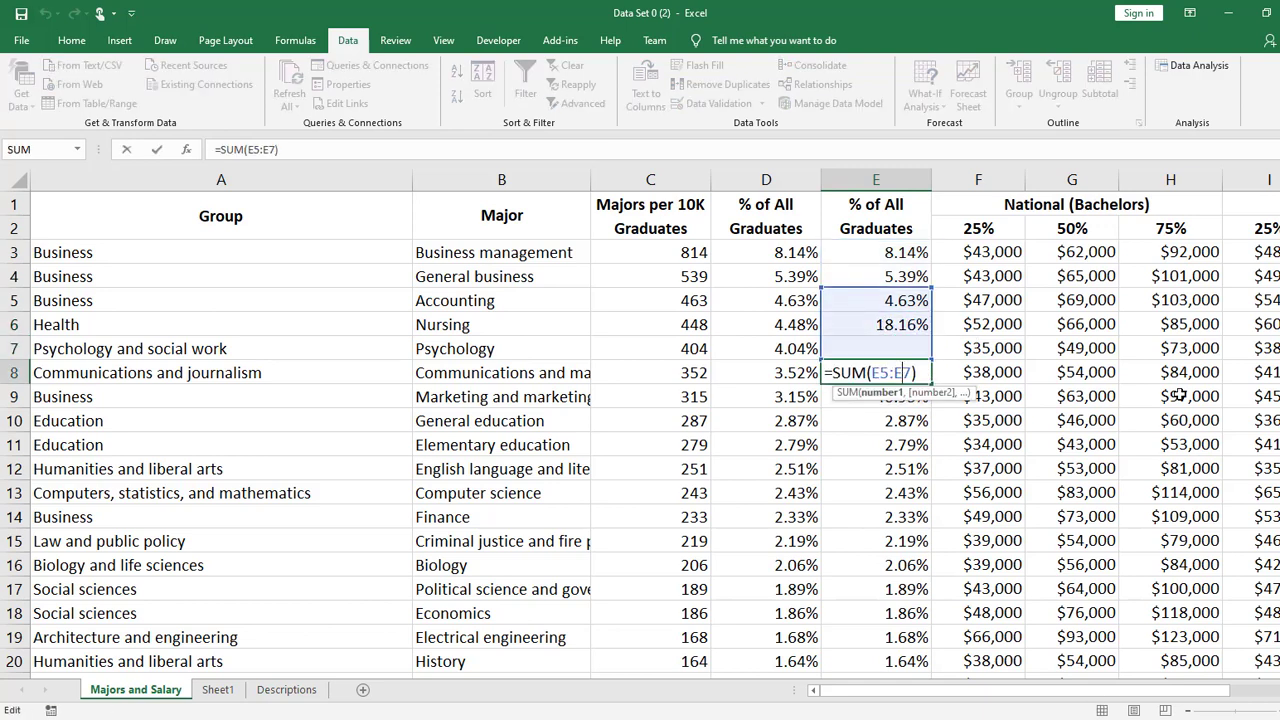
pyautogui.press('Return')
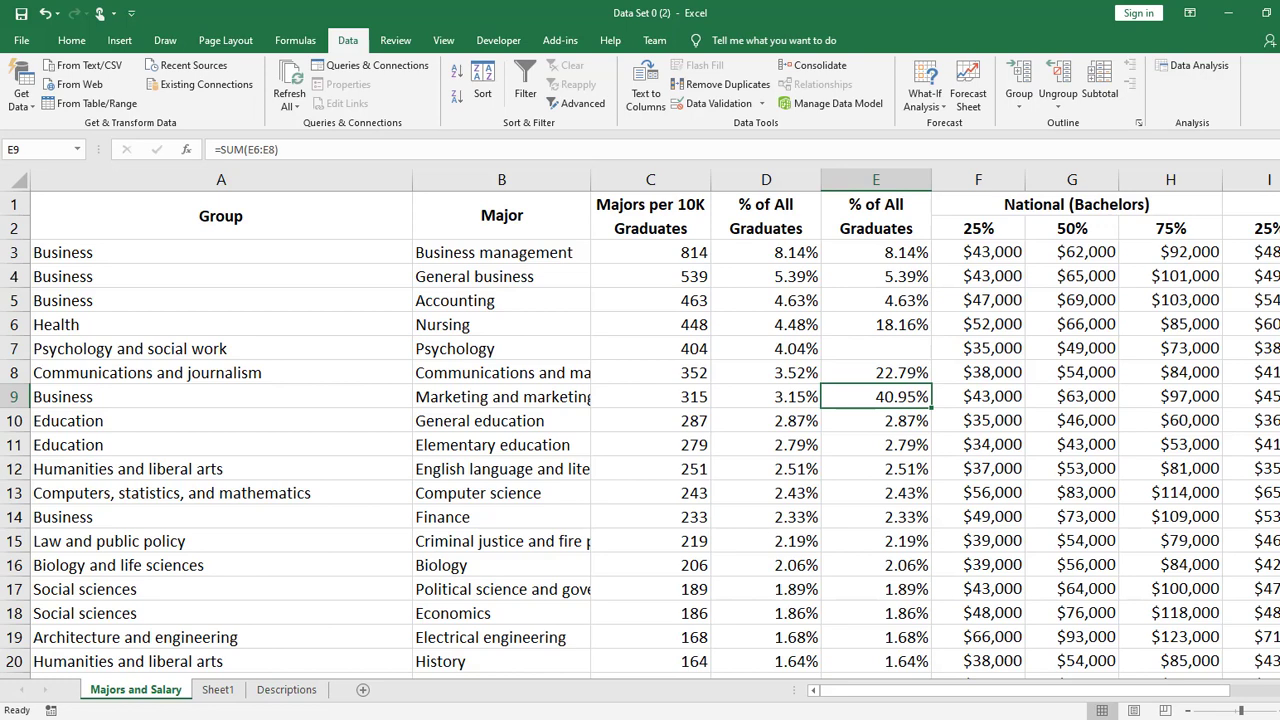
# - Undo the clearing of cell E7 and the SUM formula fill down through E9
pyautogui.hotkey('ctrl', 'z')
pyautogui.hotkey('ctrl', 'z')
pyautogui.hotkey('ctrl', 'z')
pyautogui.hotkey('ctrl', 'z')
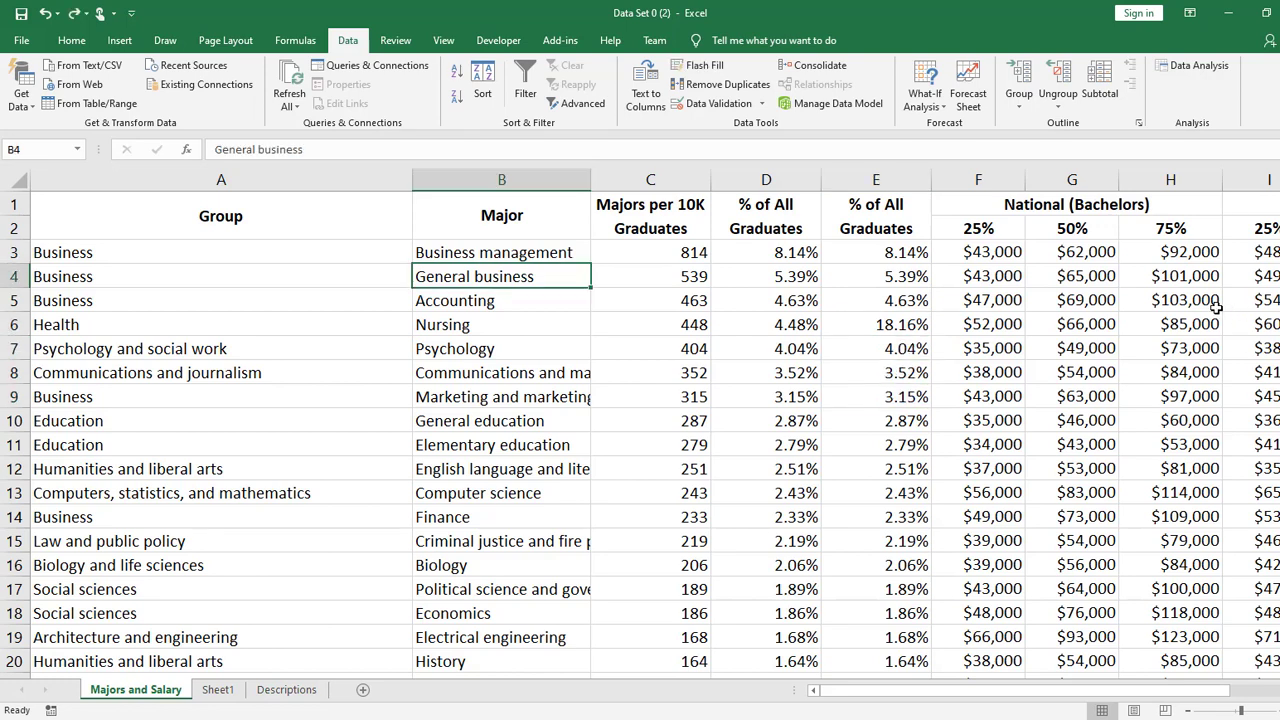
pyautogui.hotkey('ctrl', 'z')
# - Try to fill cell E7's value up through the merged column header, and fill it up into cell E6 only
pyautogui.click(921, 345)
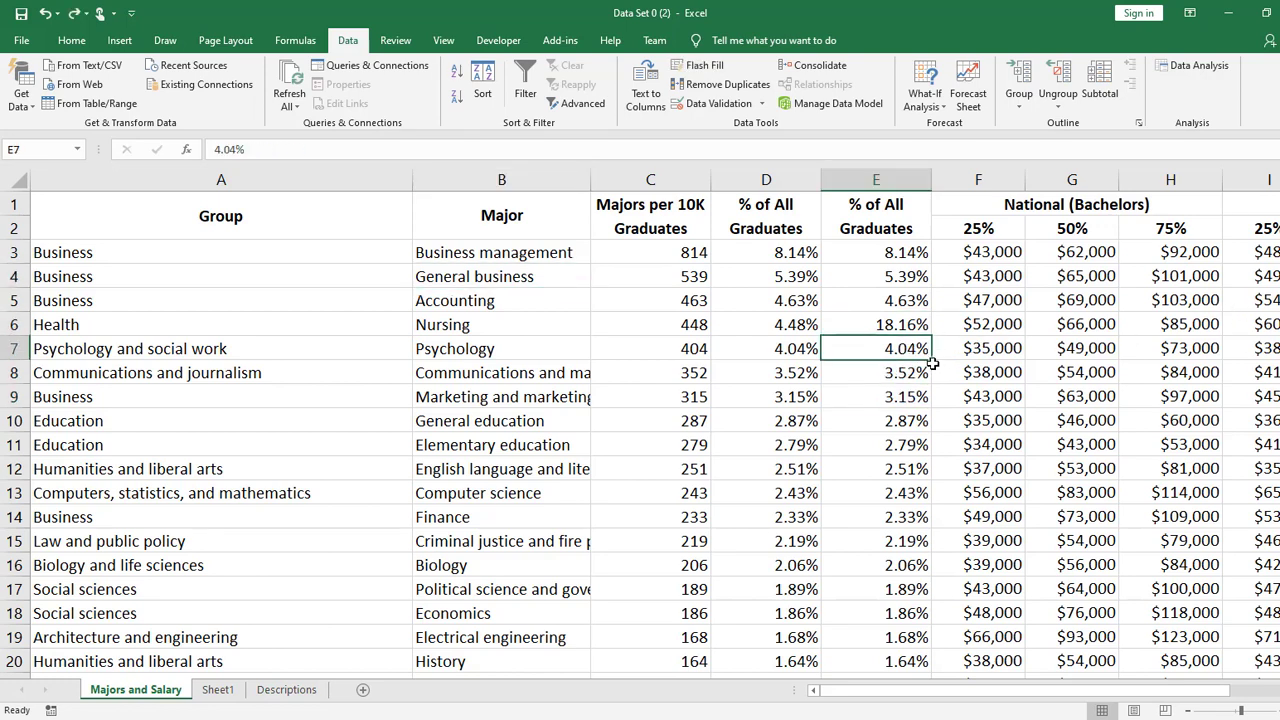
pyautogui.moveTo(931, 363)
pyautogui.mouseDown()
pyautogui.moveTo(914, 177)
pyautogui.moveTo(914, 190)
pyautogui.mouseUp()
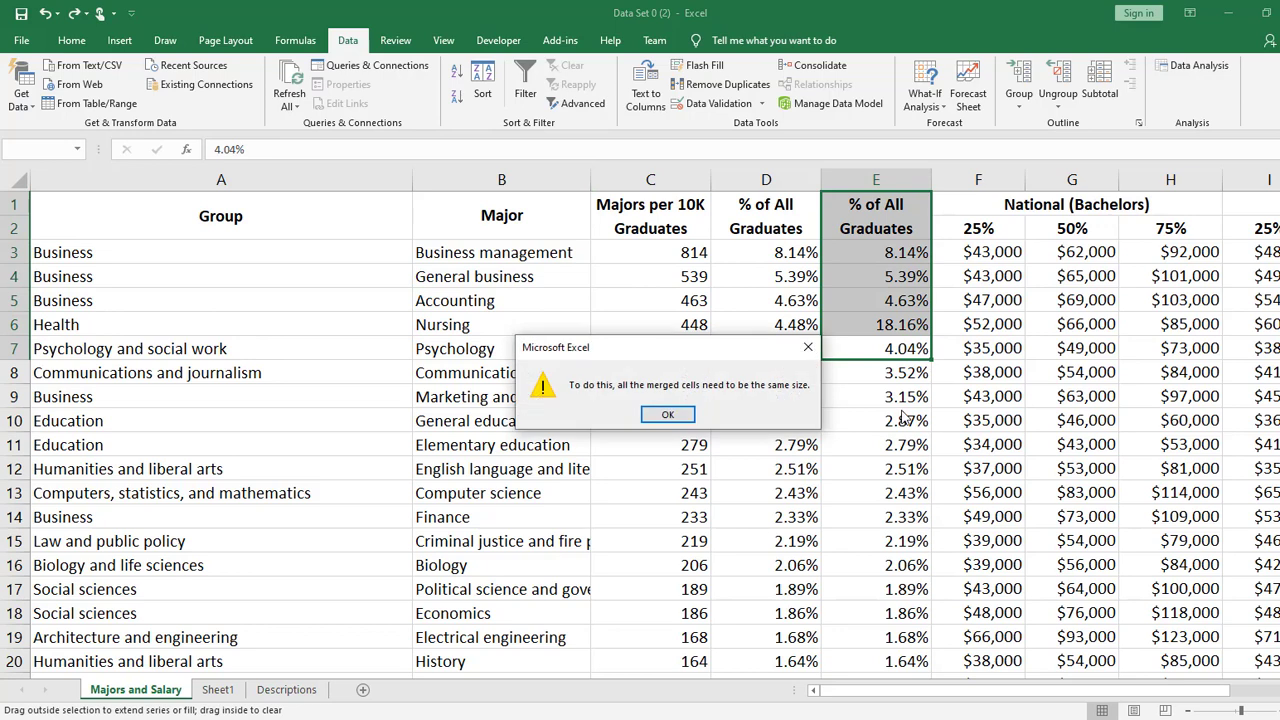
pyautogui.click(667, 415)
pyautogui.moveTo(931, 362); pyautogui.dragTo(936, 340)
pyautogui.click(918, 415)
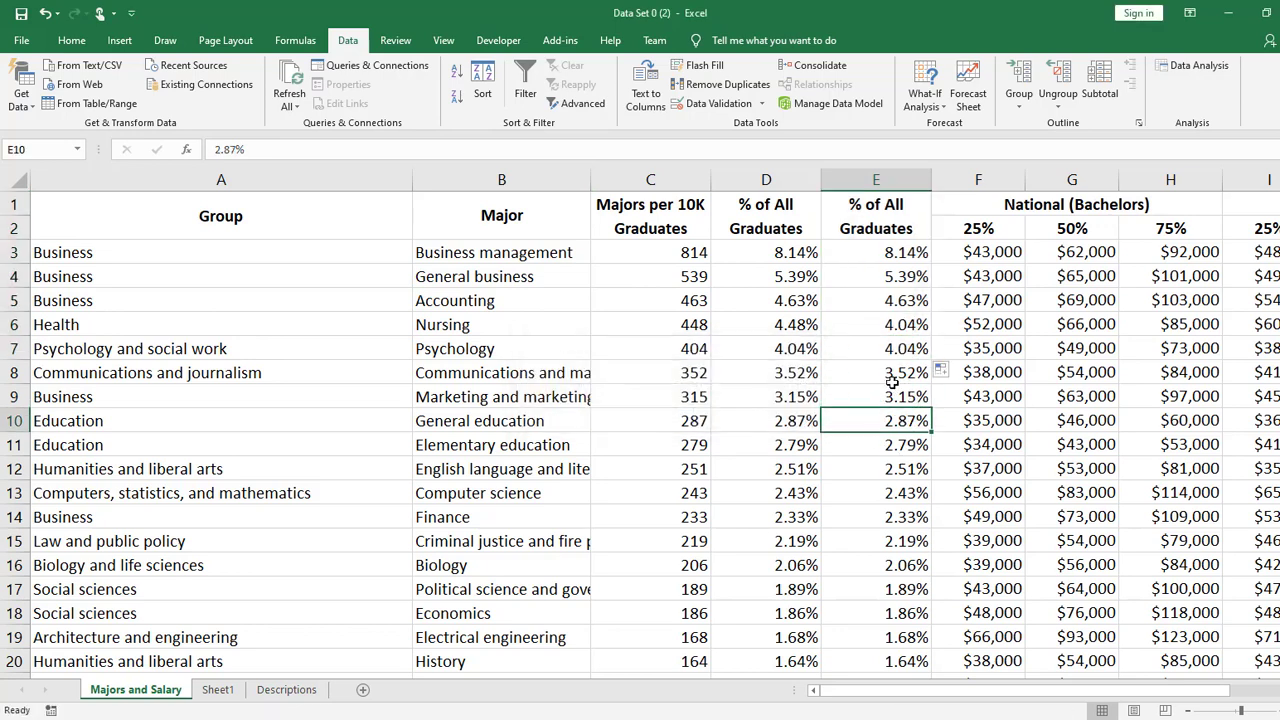
# - Fill cell E4's value down through E12, check the contents of E4, and undo the fill
pyautogui.click(899, 279)
pyautogui.moveTo(931, 287); pyautogui.dragTo(928, 520)
pyautogui.click(900, 279)
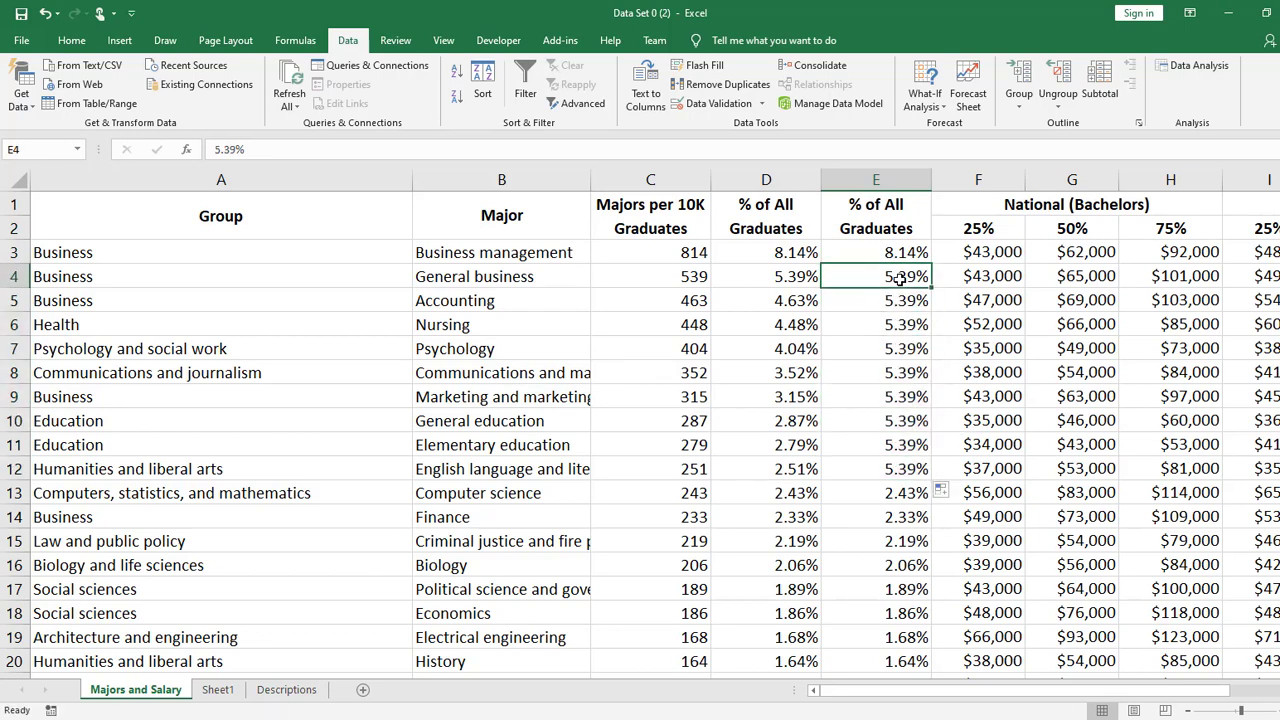
pyautogui.doubleClick(903, 279)
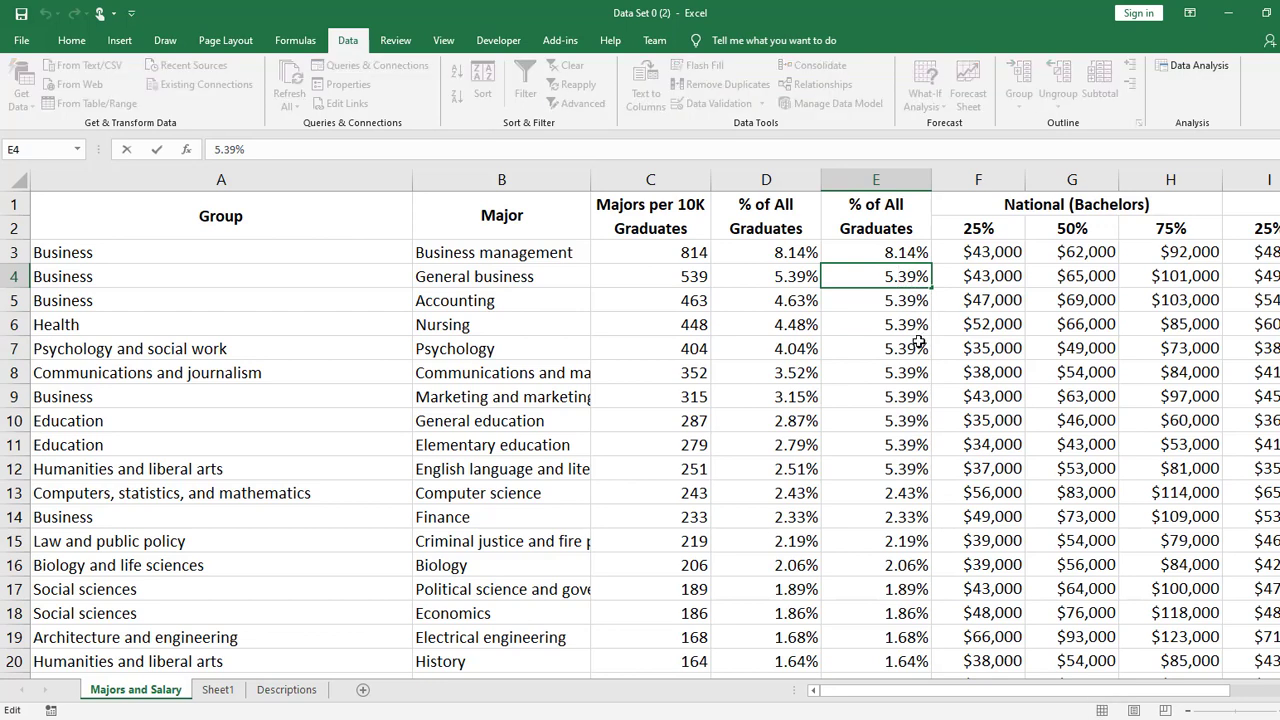
pyautogui.press('Return')
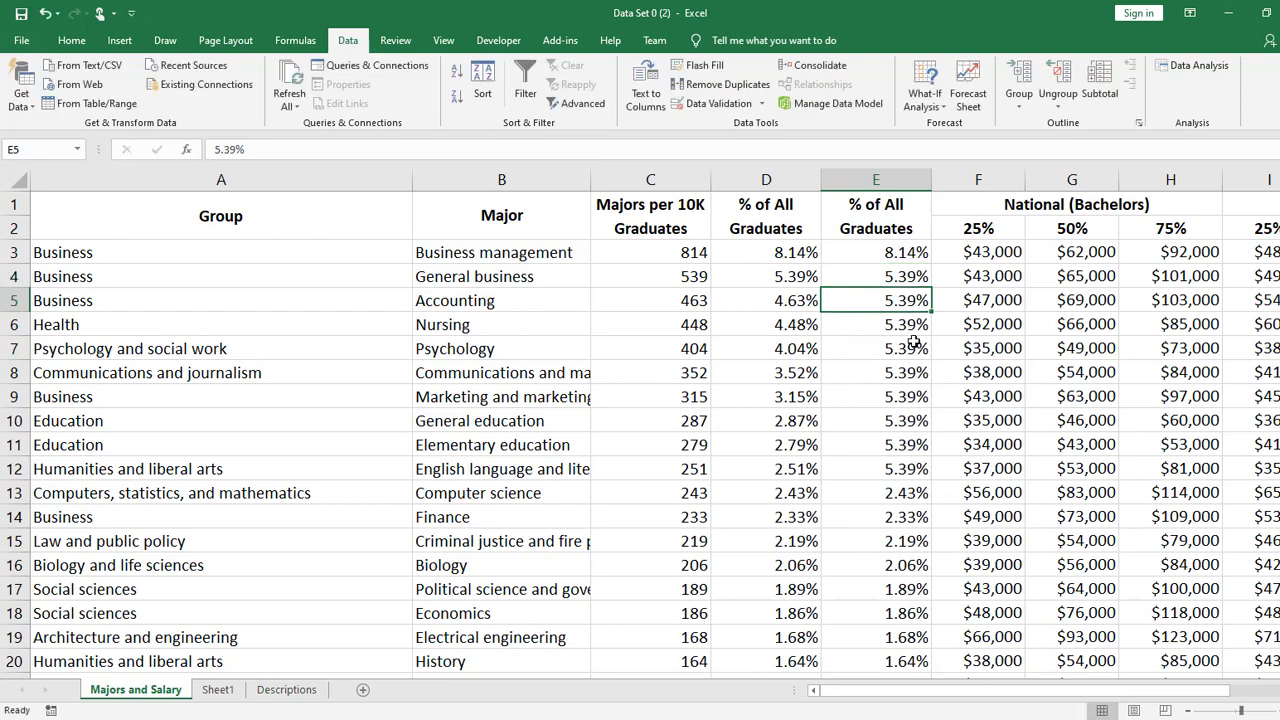
pyautogui.hotkey('ctrl', 'z')
# - Compare the contents of cell D4 with those of cell E4
pyautogui.click(815, 282)
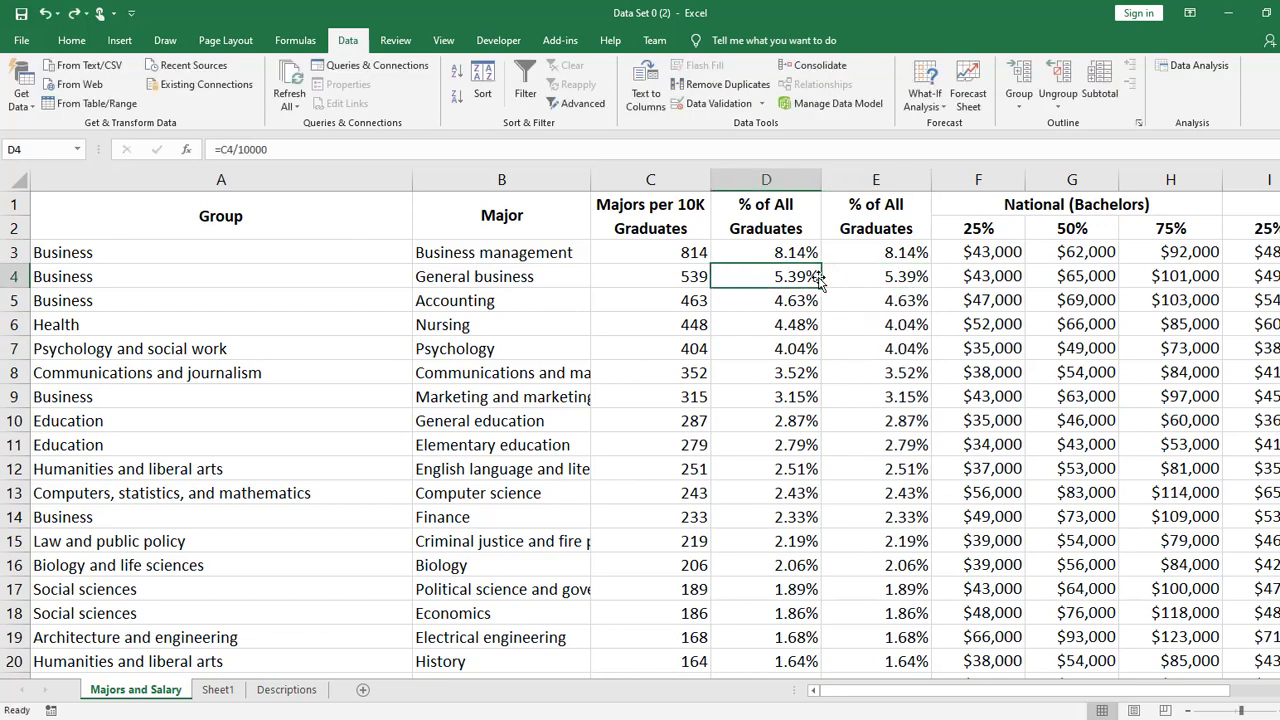
pyautogui.click(912, 278)
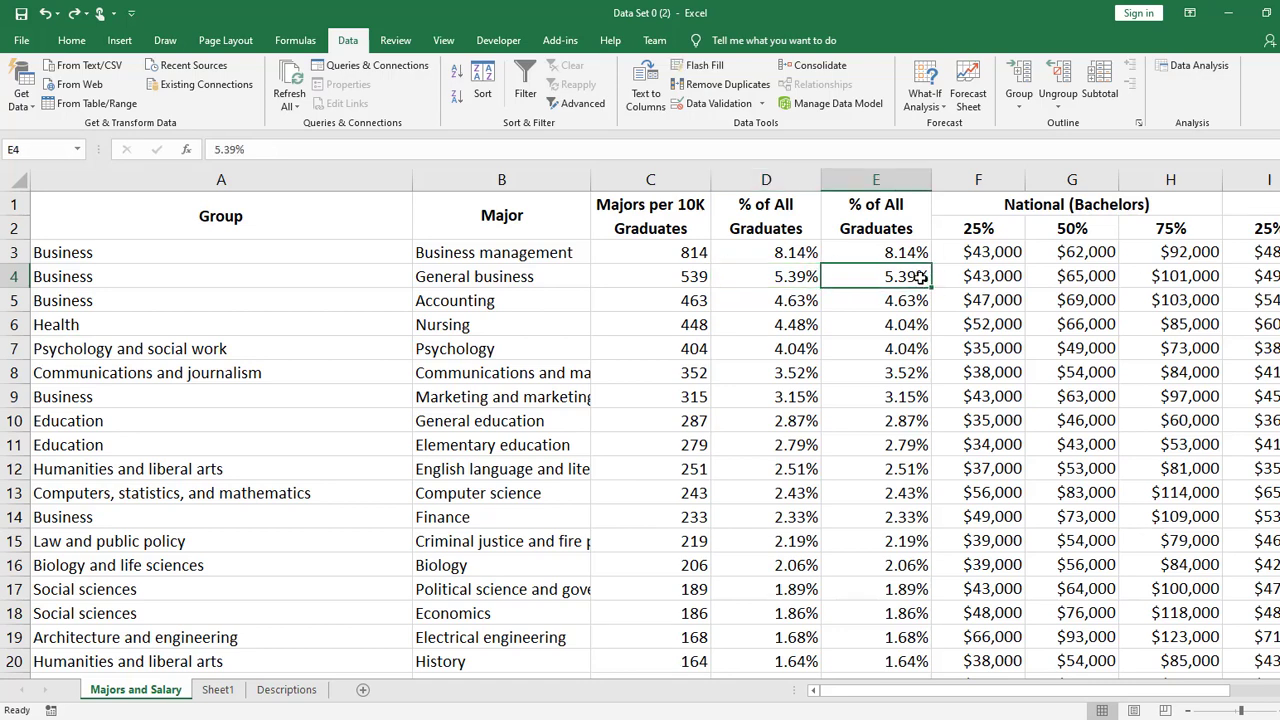
pyautogui.click(791, 276)
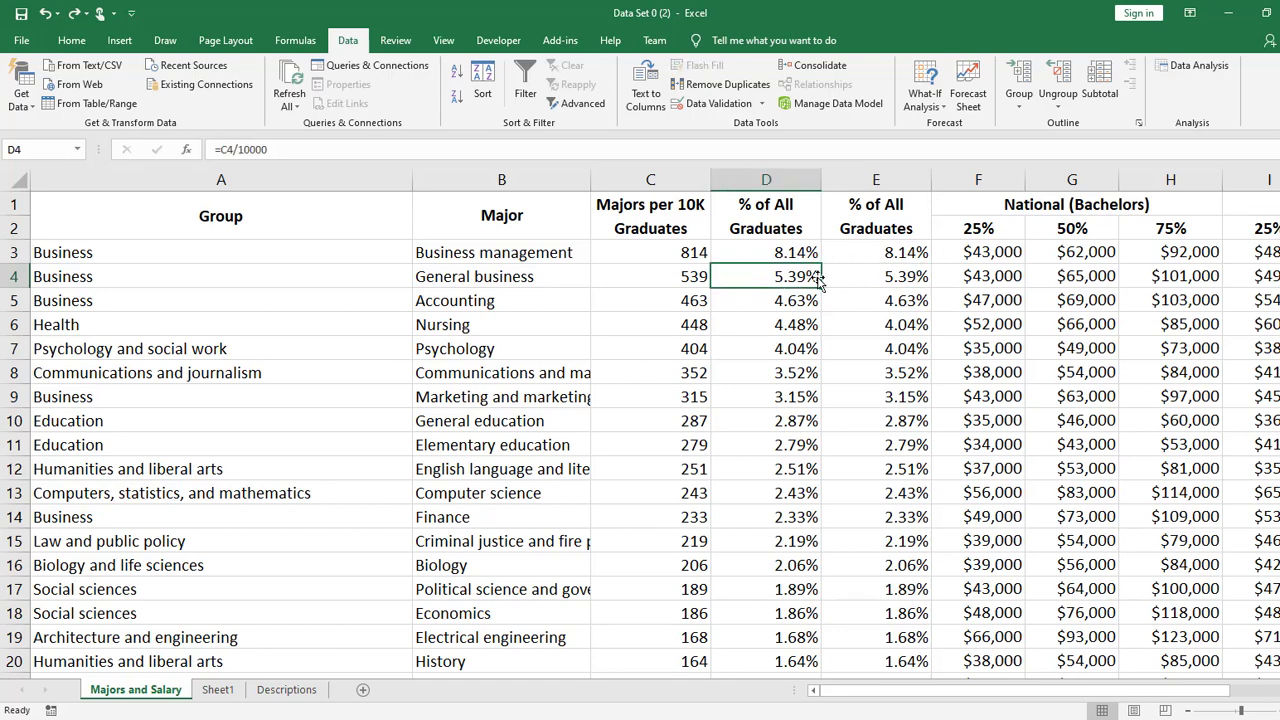
# - Copy the percentages in D3:D15 and paste only their values into column E starting at E3
pyautogui.moveTo(800, 262); pyautogui.dragTo(800, 545)
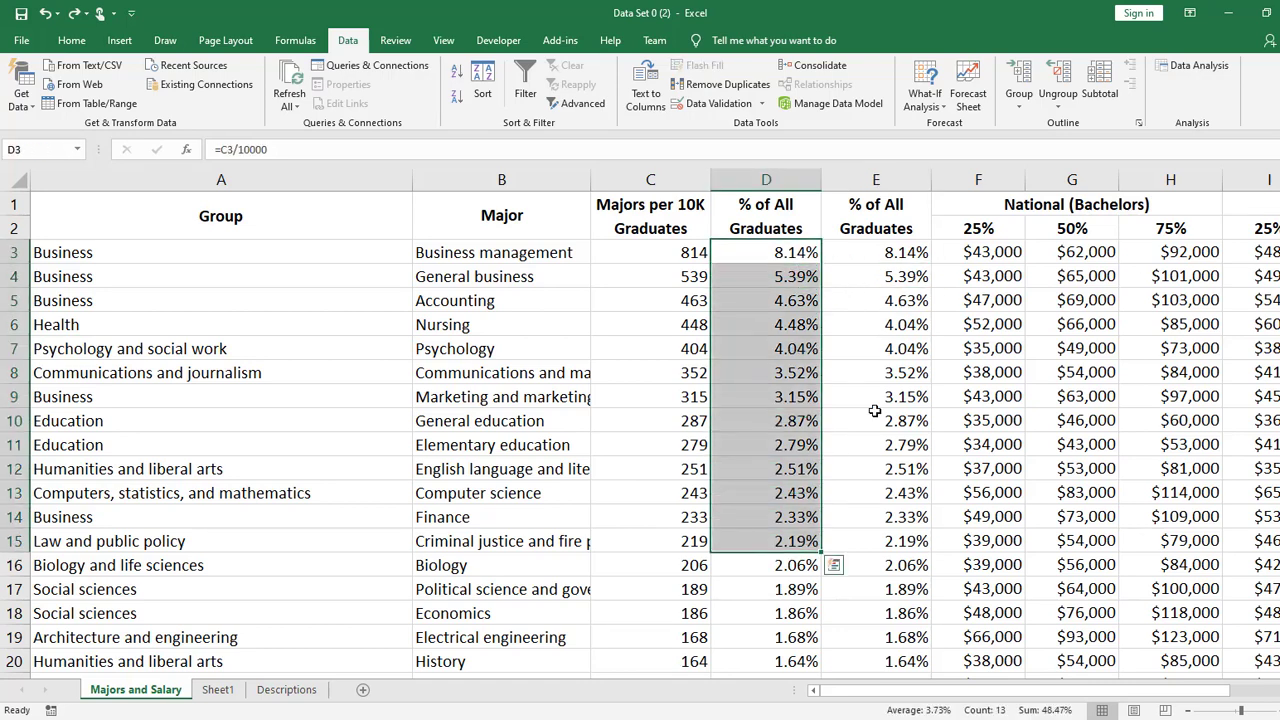
pyautogui.hotkey('ctrl', 'c')
pyautogui.click(903, 257)
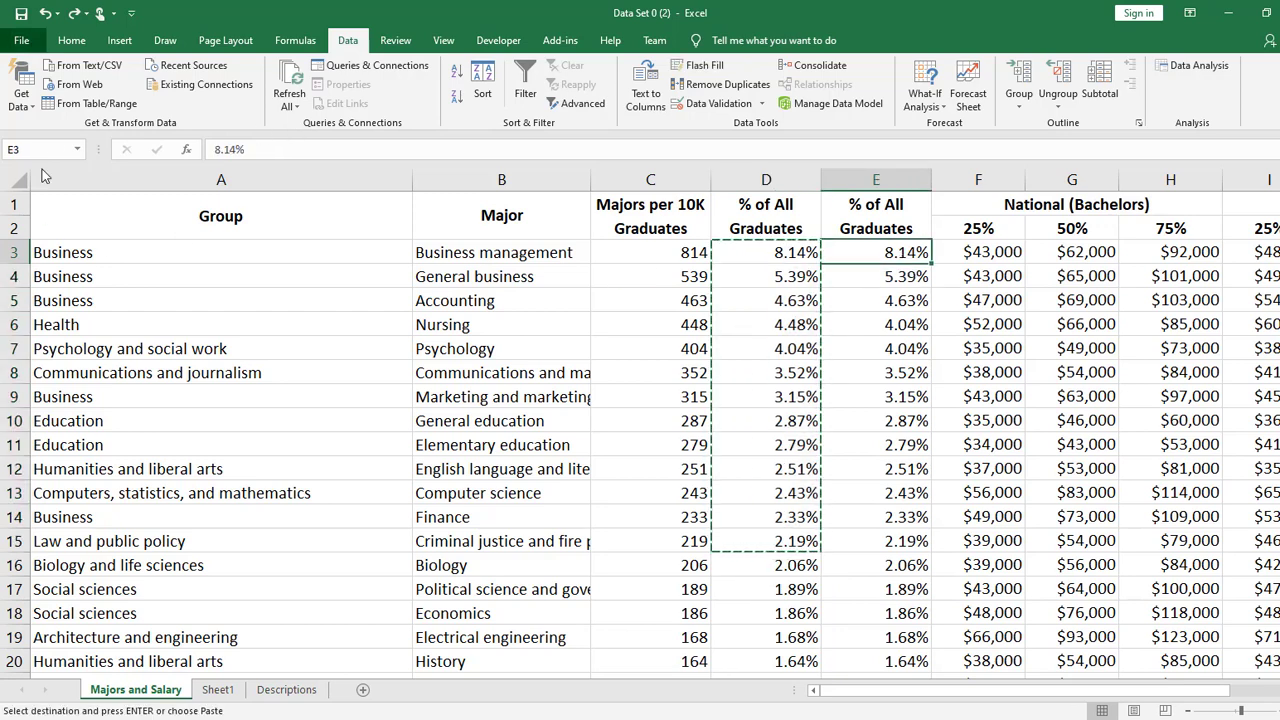
pyautogui.click(29, 44)
pyautogui.click(30, 46)
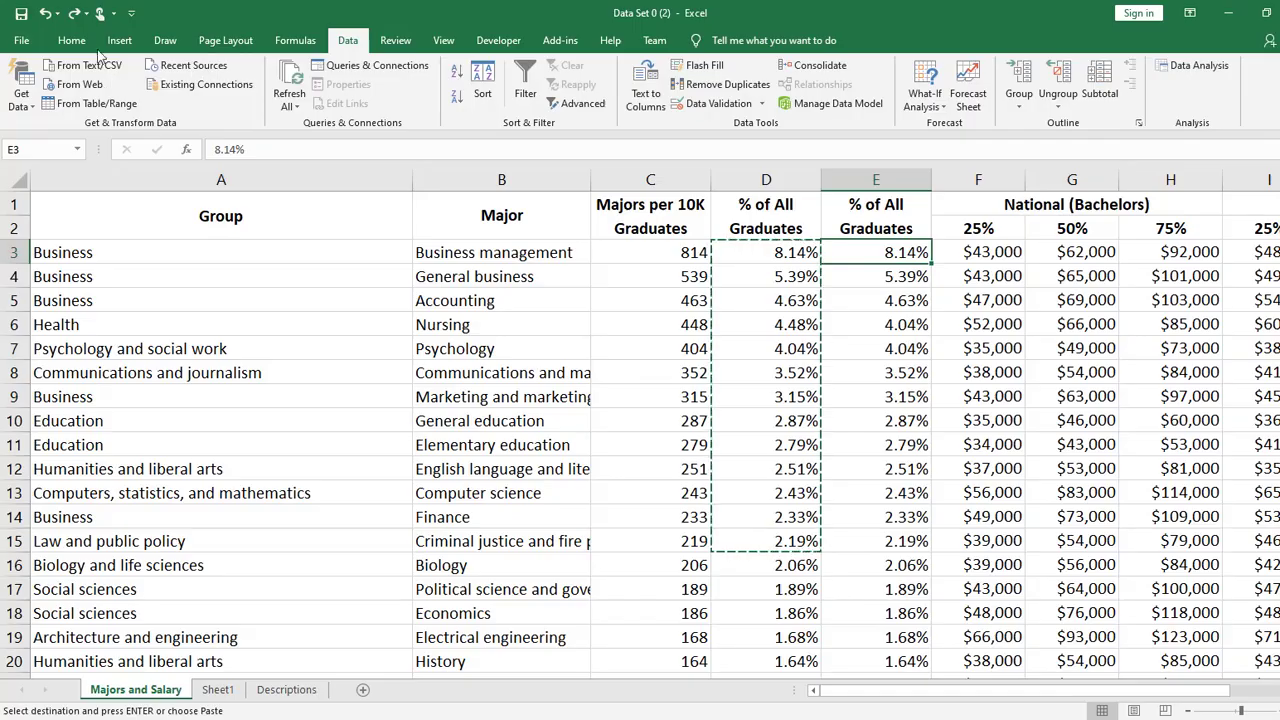
pyautogui.click(21, 107)
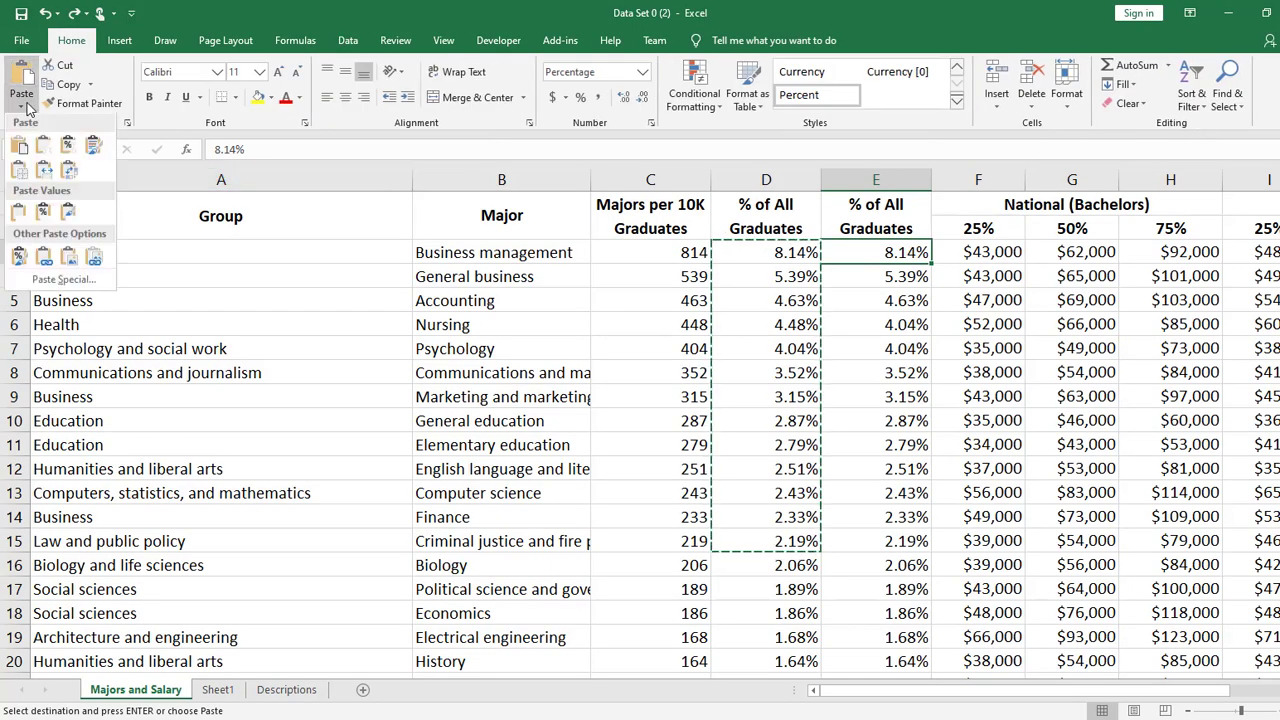
pyautogui.click(20, 215)
# - Check the contents of the pasted cells E10, E13 and E7
pyautogui.click(878, 420)
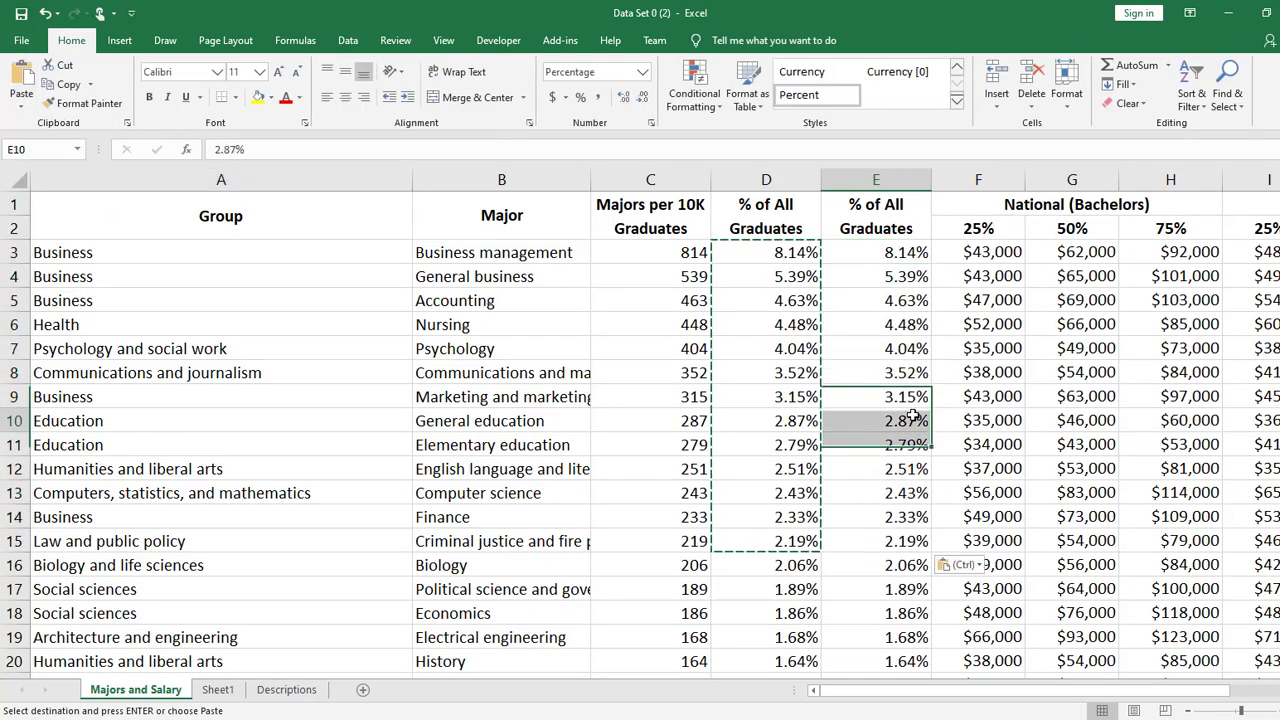
pyautogui.doubleClick(900, 493)
pyautogui.press('Return')
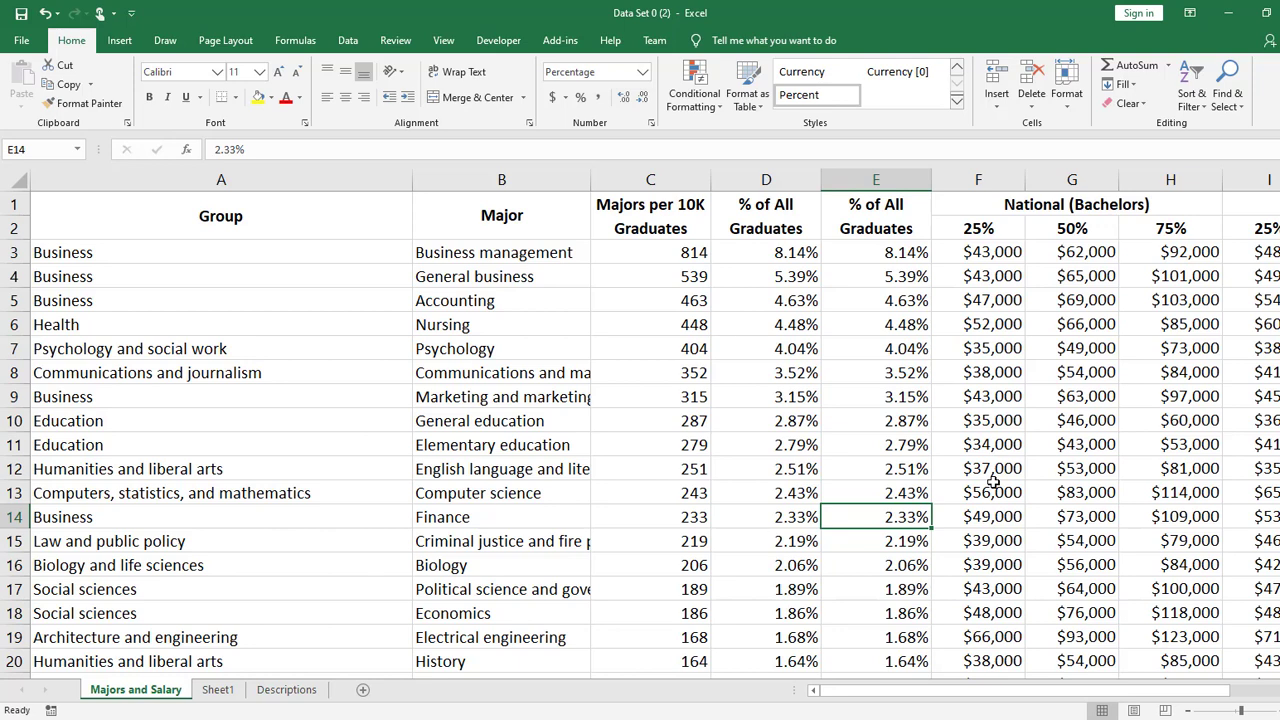
pyautogui.doubleClick(899, 355)
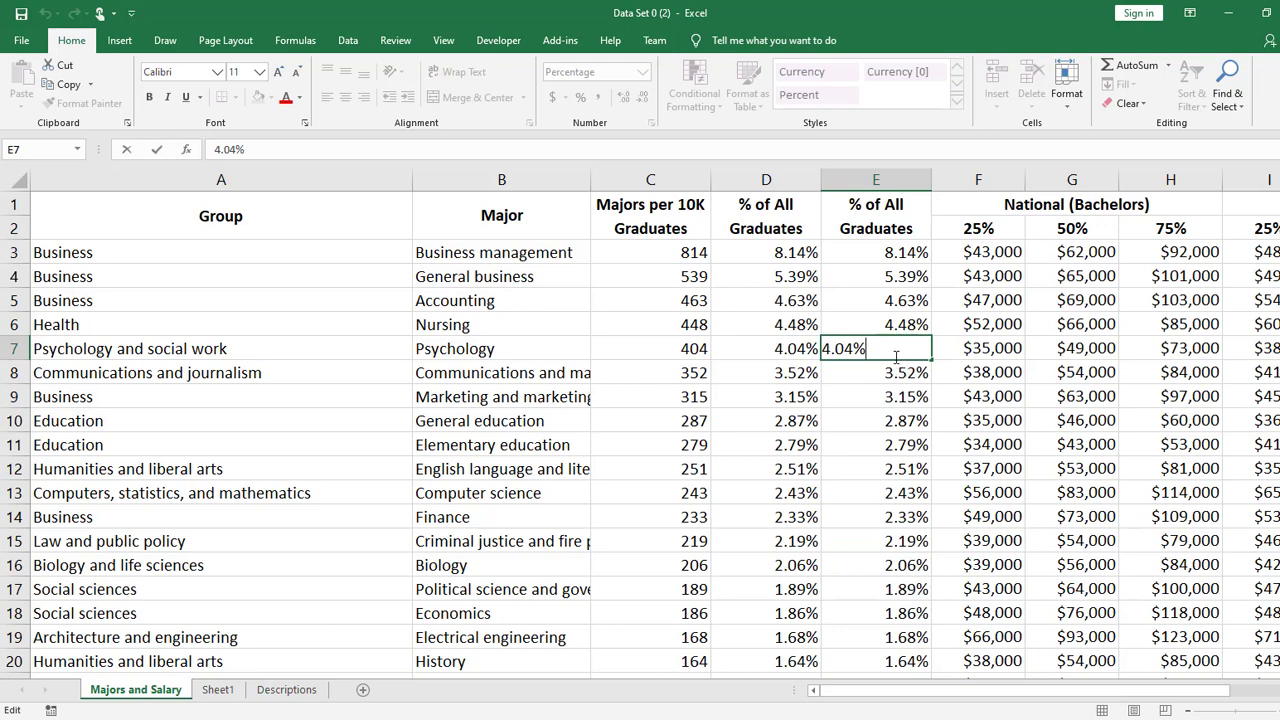
pyautogui.press('Return')
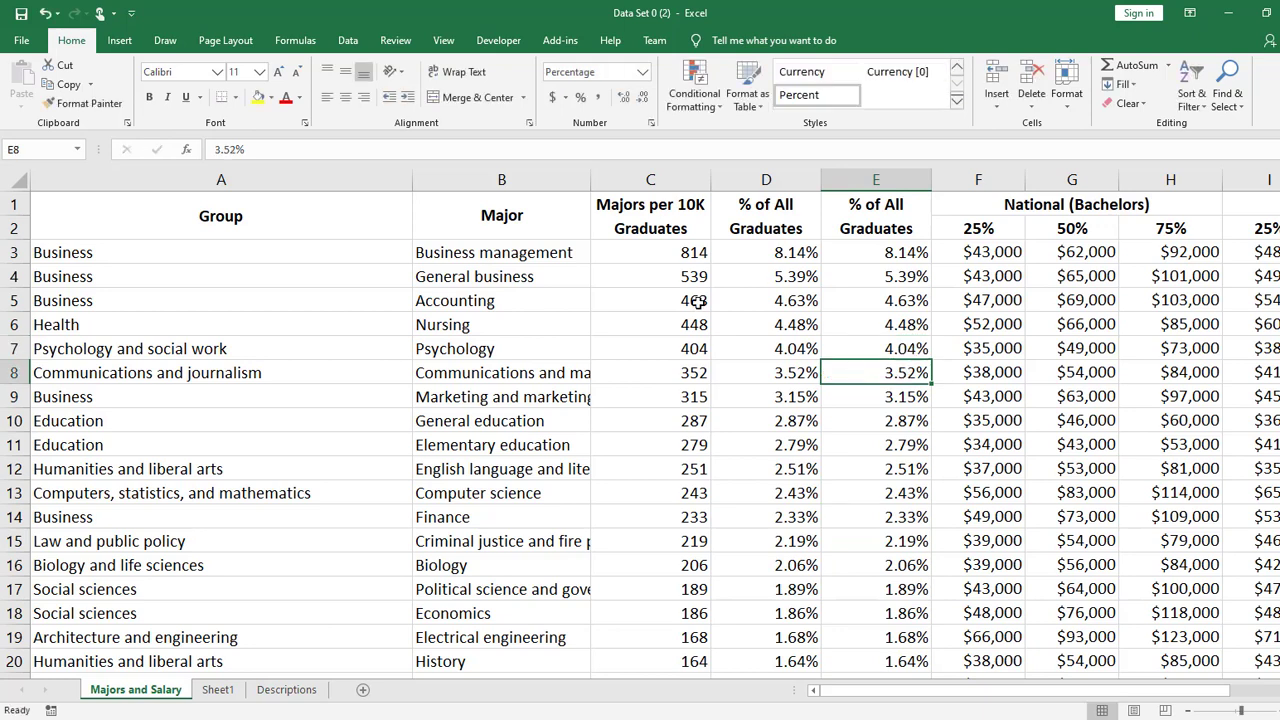
# - Compare the contents of columns D and E in rows 7, 10 and 9
pyautogui.doubleClick(772, 350)
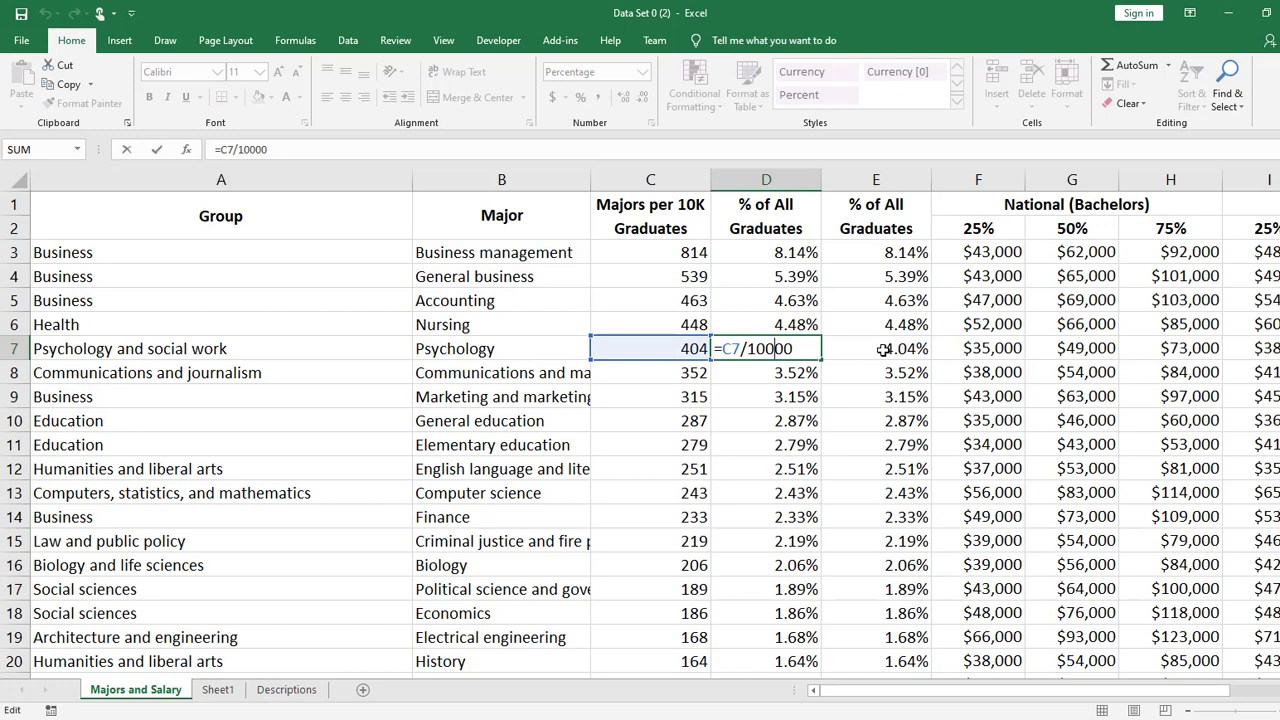
pyautogui.press('Return')
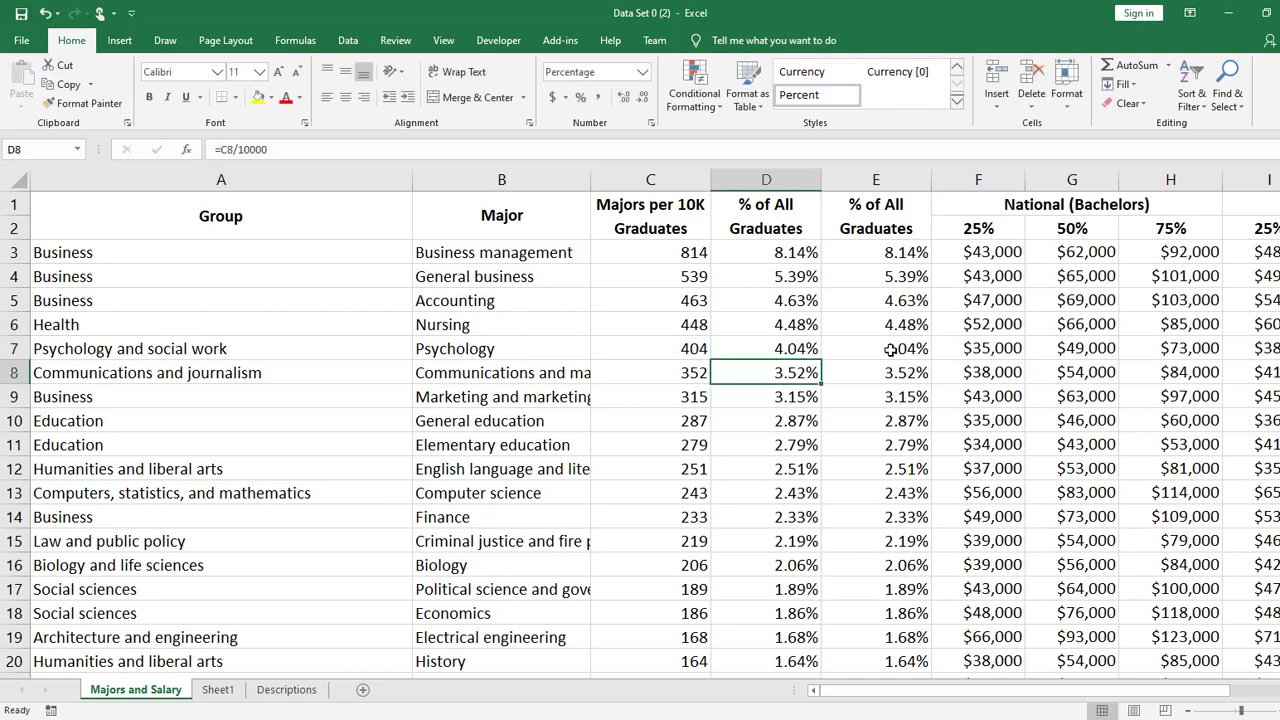
pyautogui.doubleClick(890, 349)
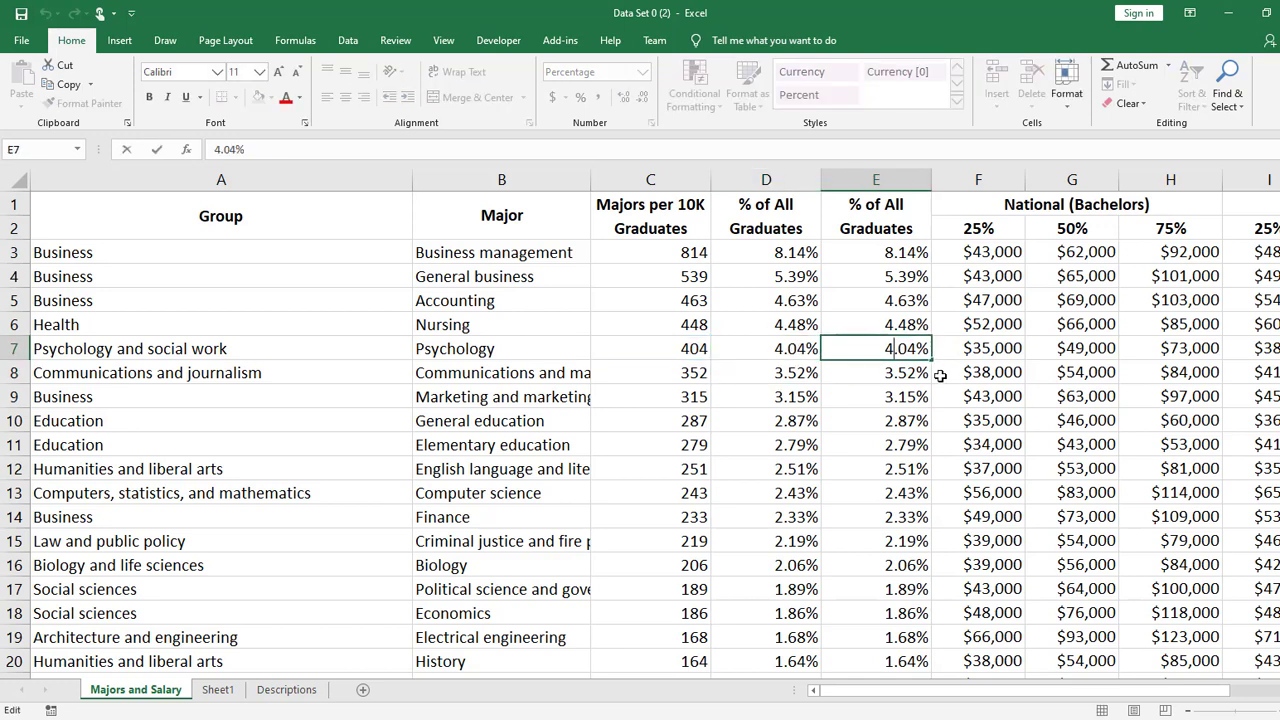
pyautogui.click(916, 422)
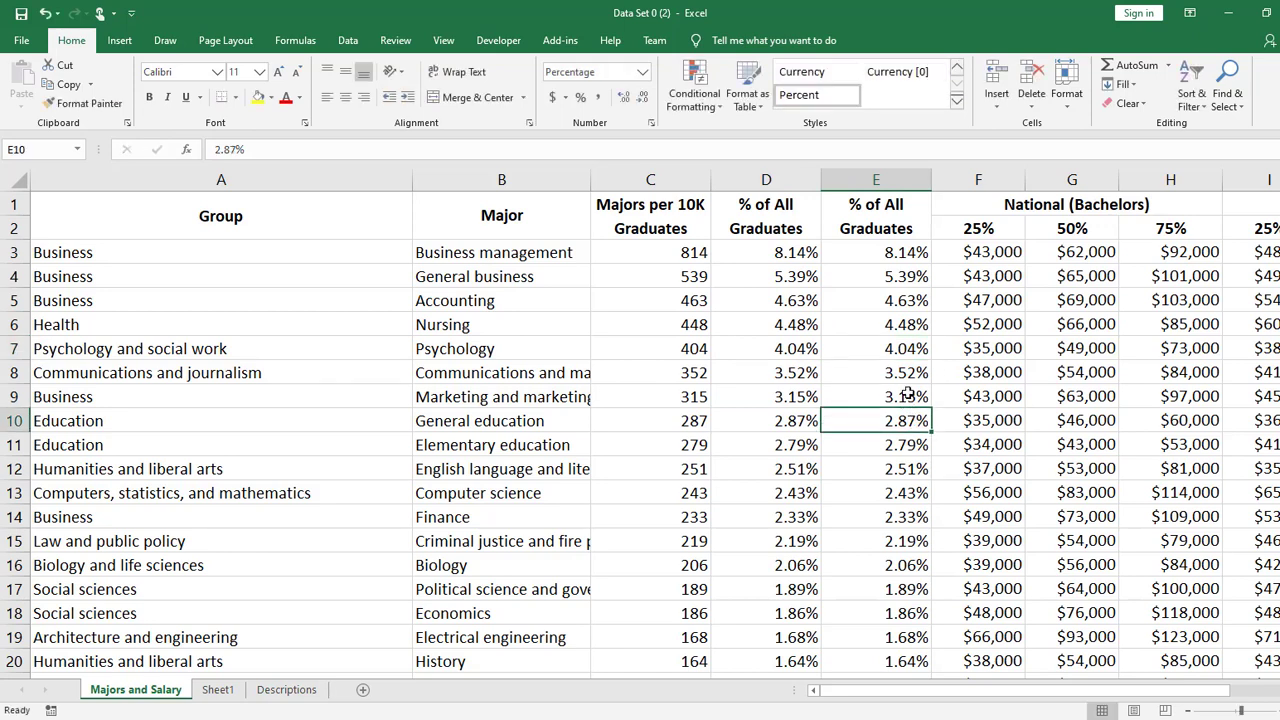
pyautogui.click(794, 411)
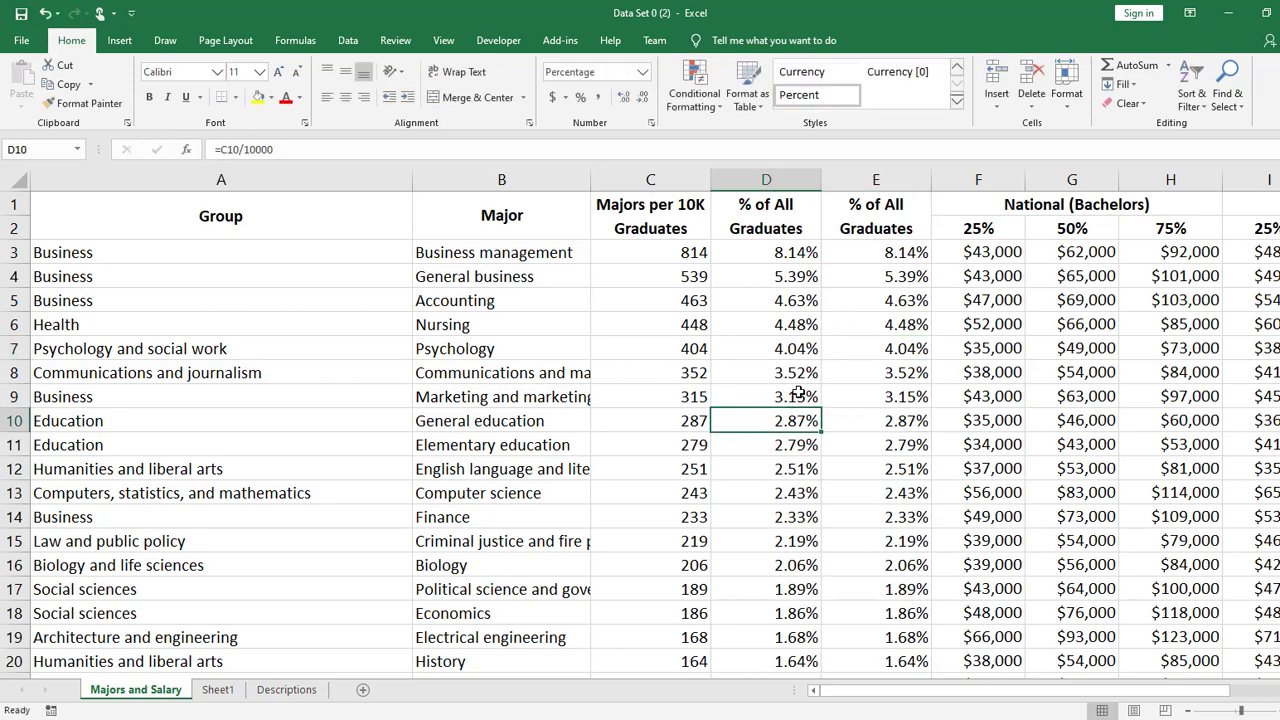
pyautogui.doubleClick(799, 393)
pyautogui.click(895, 396)
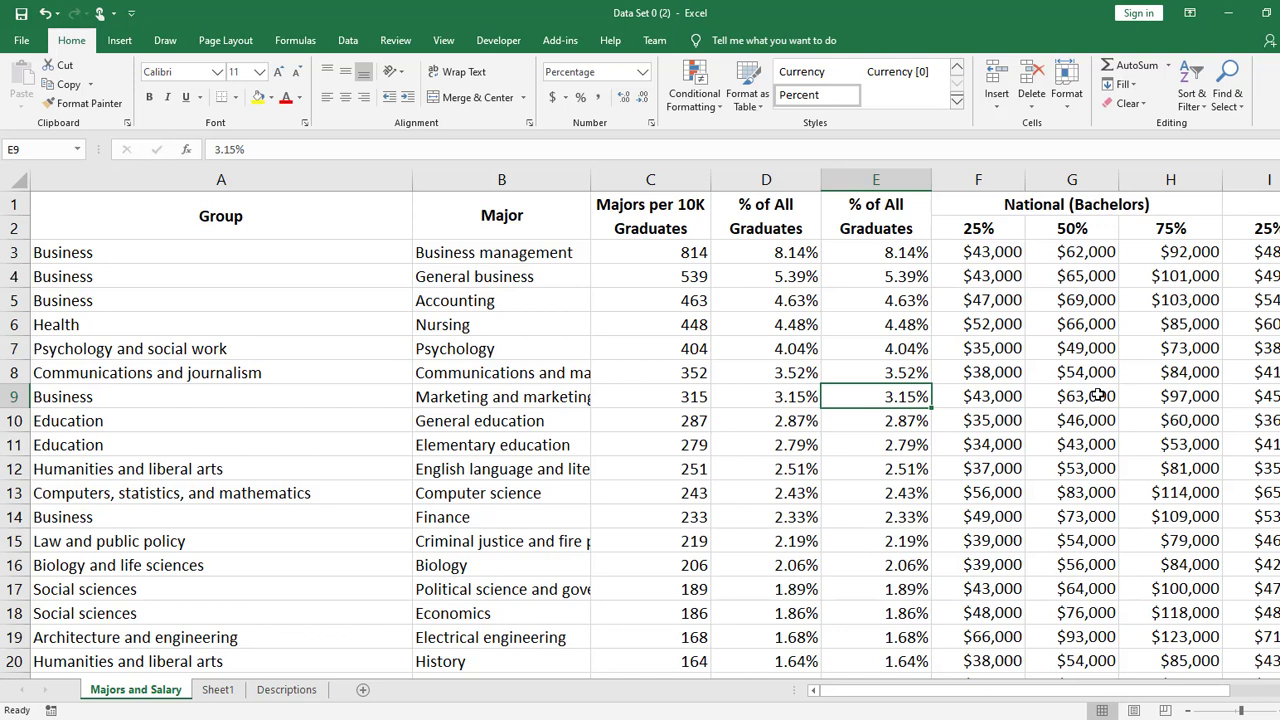
# - Compare cells D3 and D4 with E4, and select the range E3:E8
pyautogui.click(751, 251)
pyautogui.click(896, 270)
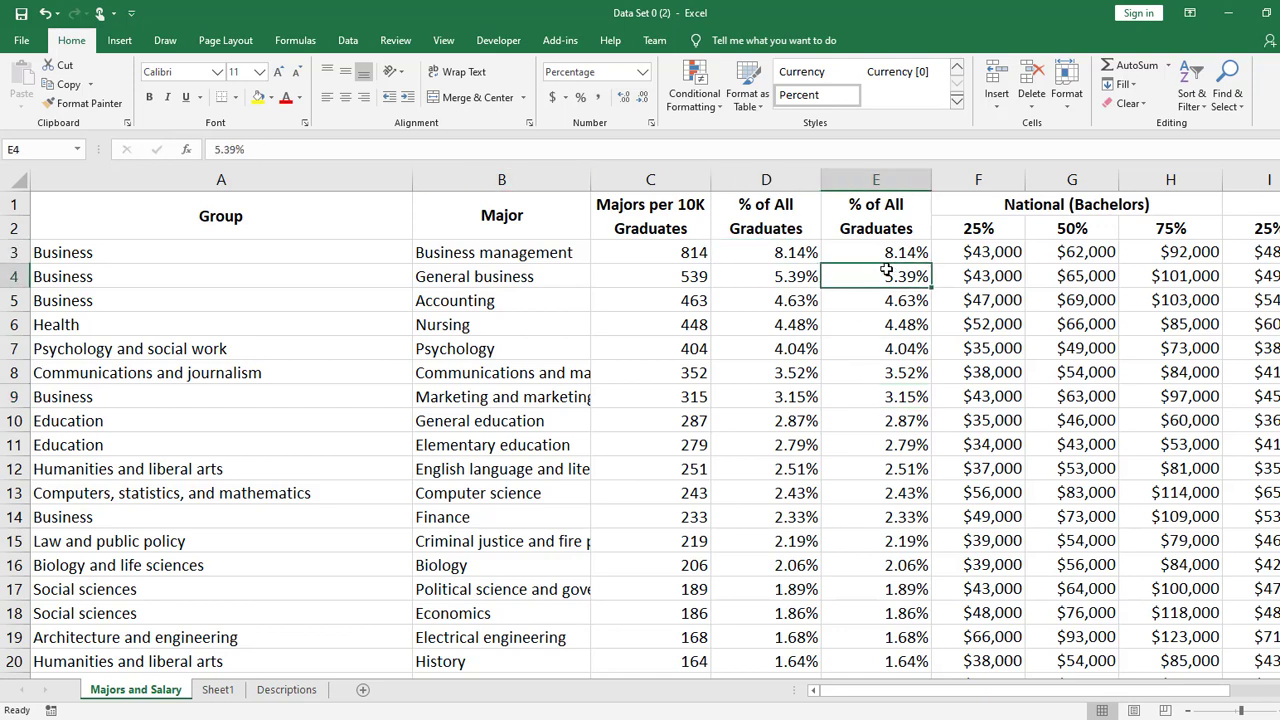
pyautogui.click(808, 275)
pyautogui.click(908, 274)
pyautogui.click(914, 257)
pyautogui.moveTo(914, 257); pyautogui.dragTo(908, 369)
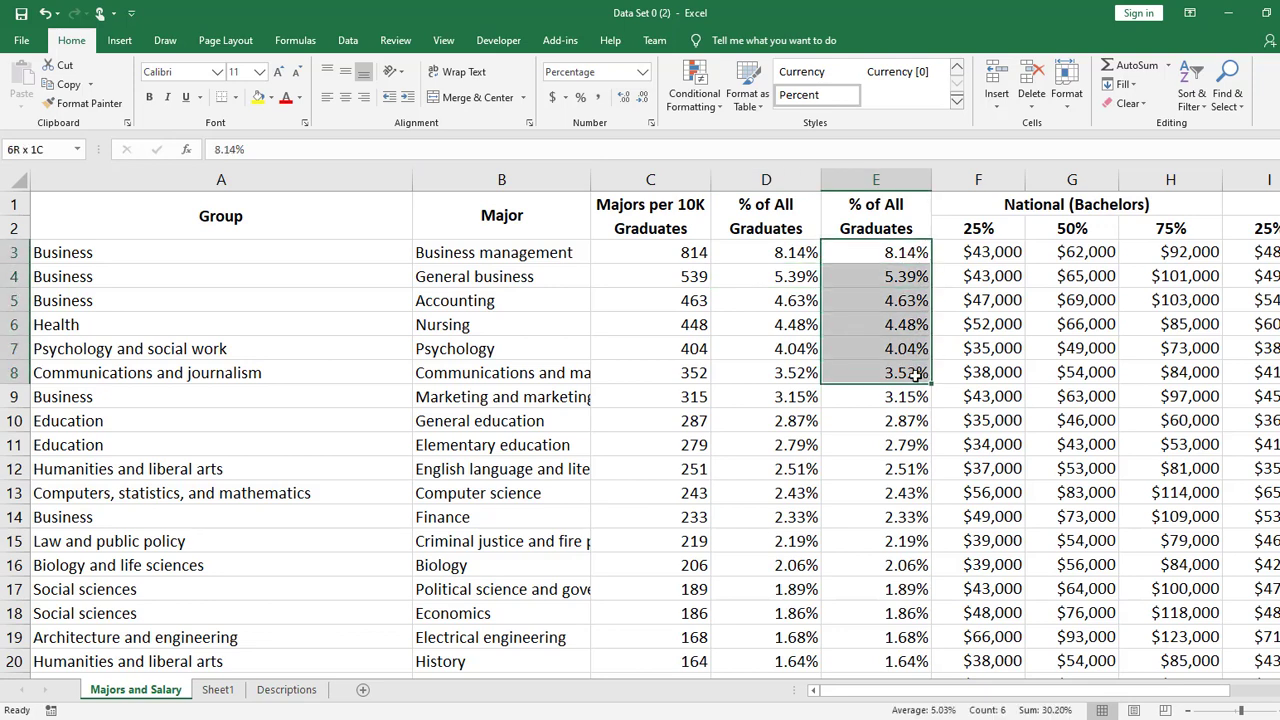
# - Compare the contents of cell E5 with the formula in cell D5
pyautogui.click(910, 301)
pyautogui.doubleClick(906, 300)
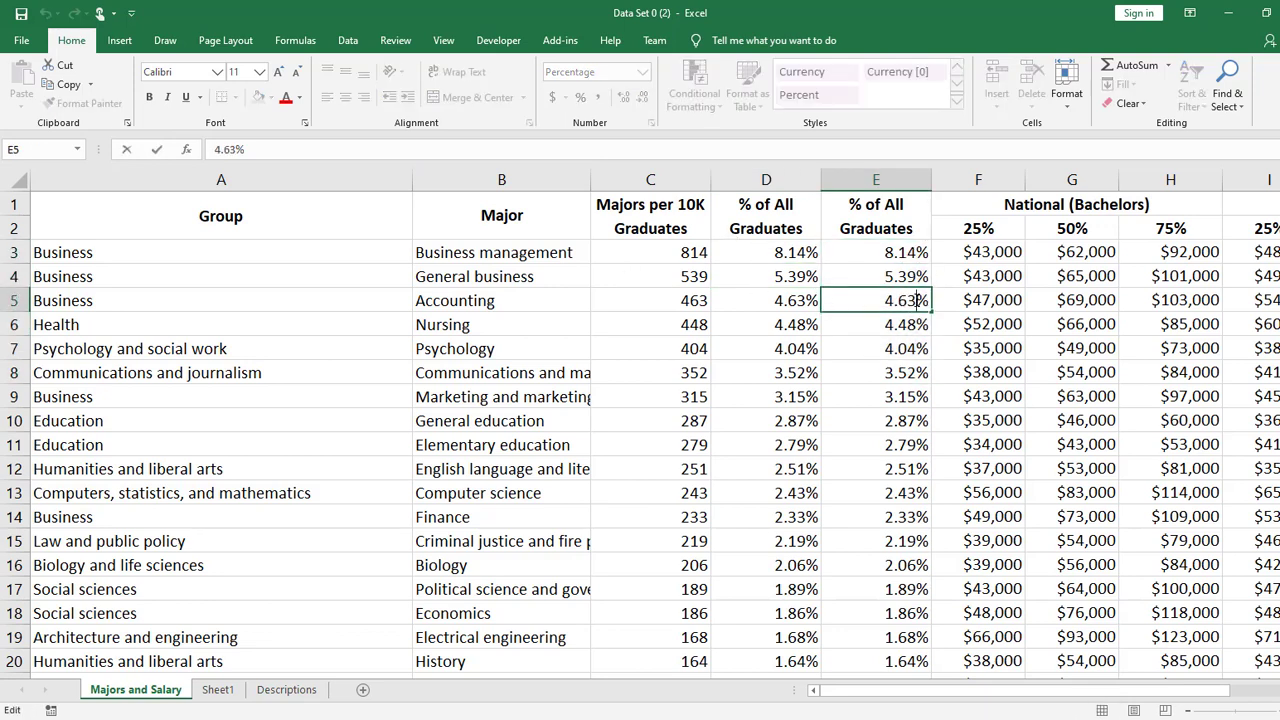
pyautogui.doubleClick(914, 300)
pyautogui.doubleClick(777, 300)
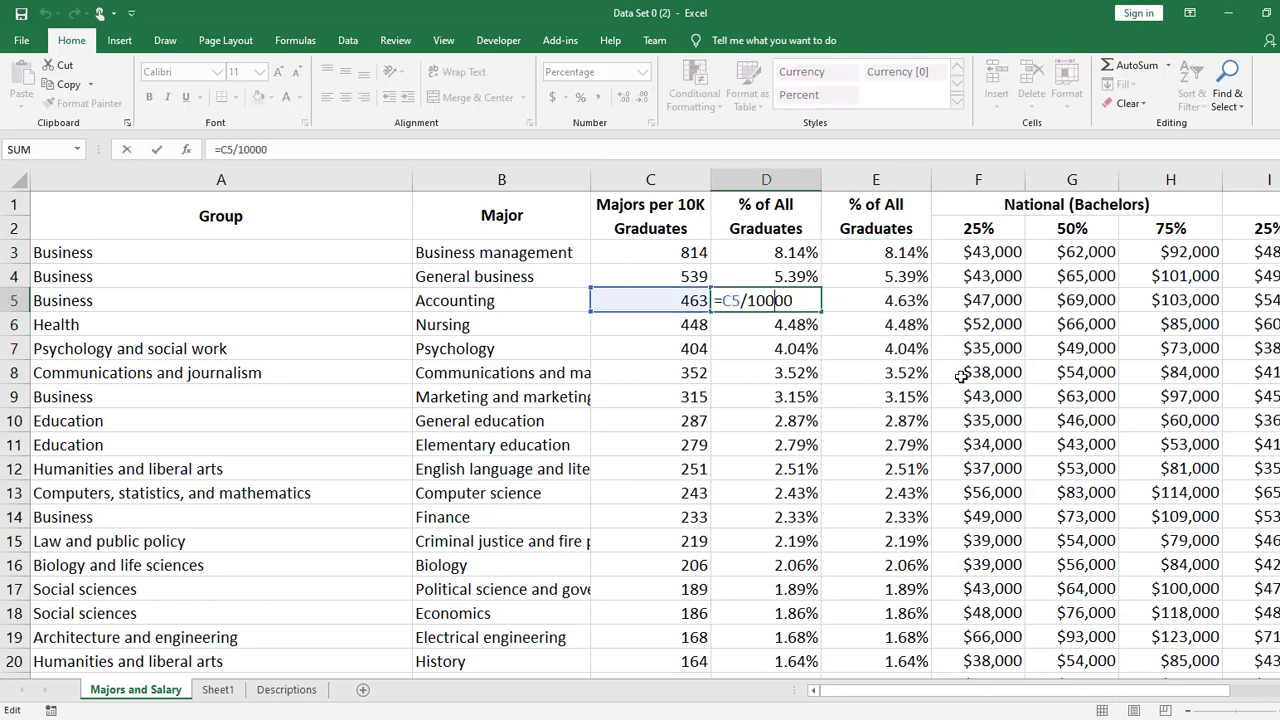
pyautogui.press('Return')
# - Turn on Show Formulas for the sheet and bring the two % of All Graduates columns into view
pyautogui.click(858, 258)
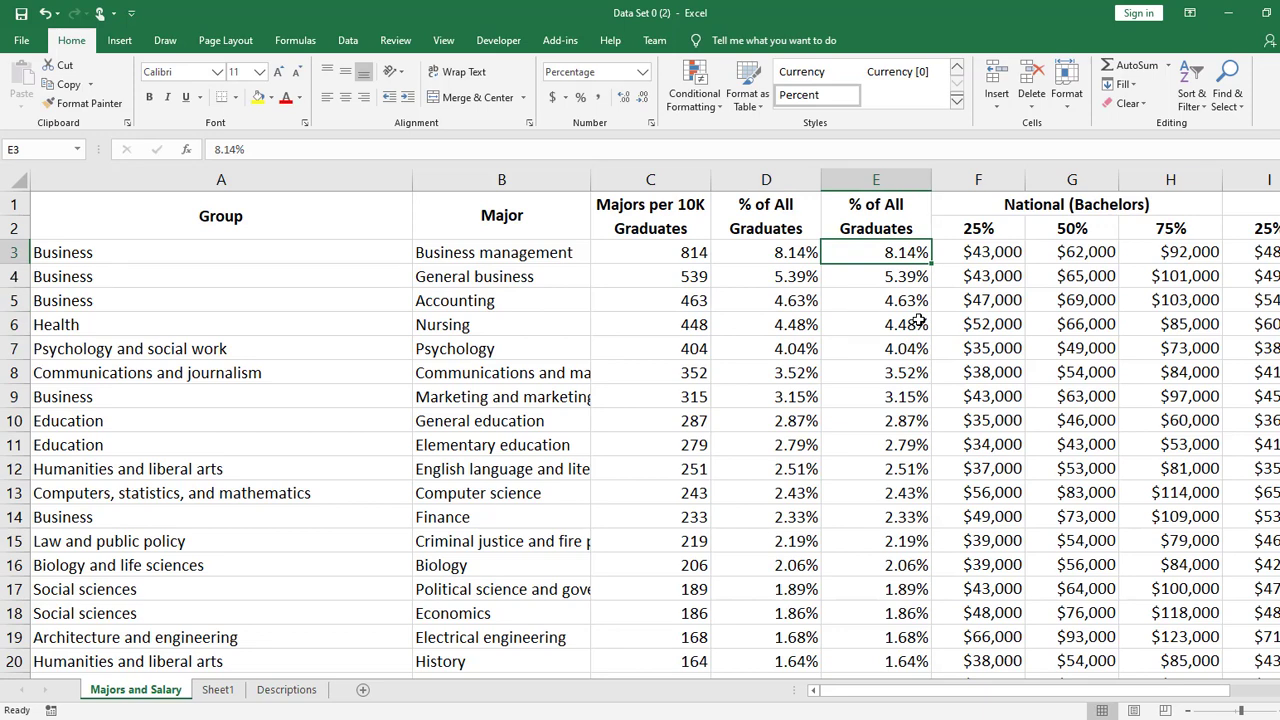
pyautogui.click(443, 42)
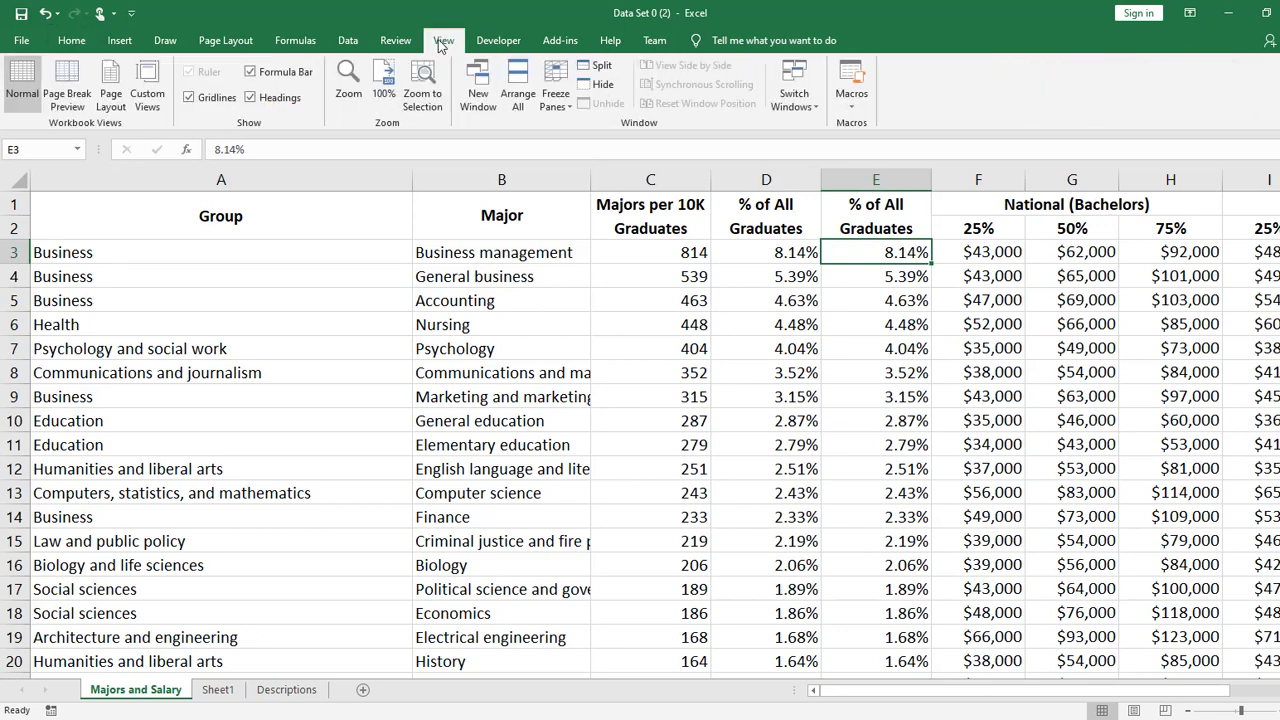
pyautogui.click(293, 42)
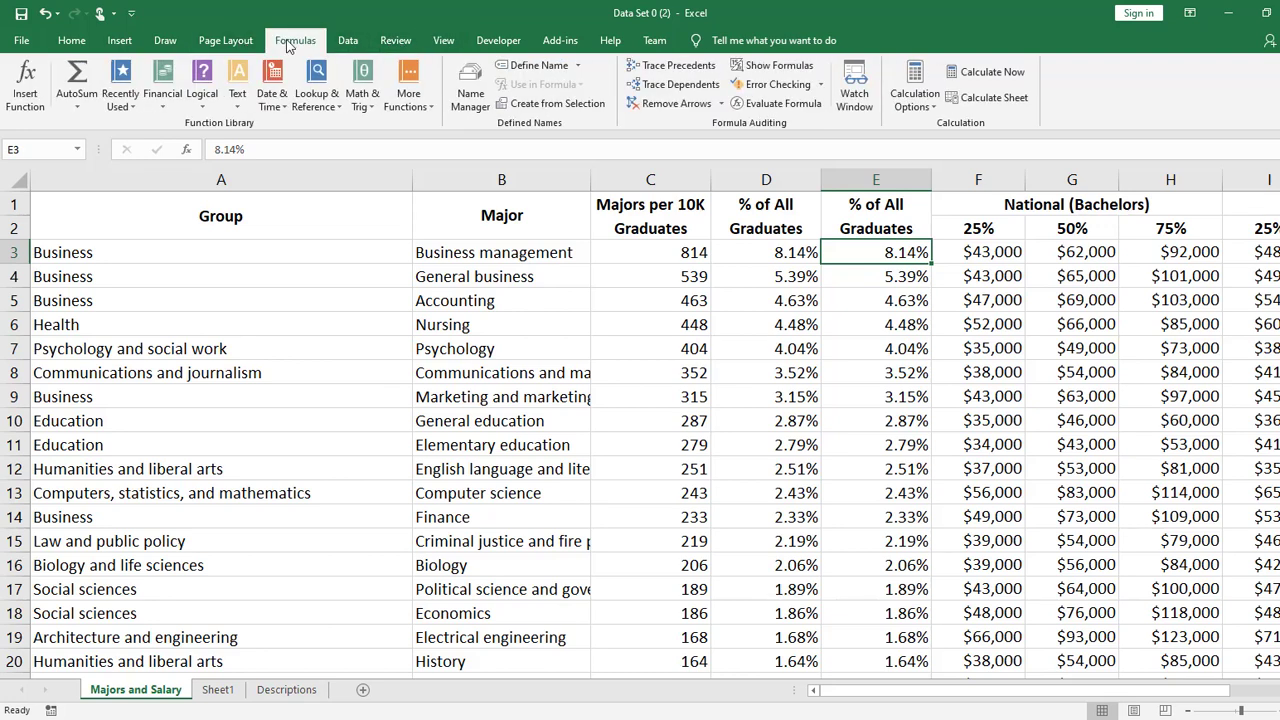
pyautogui.click(812, 70)
pyautogui.click(1072, 374)
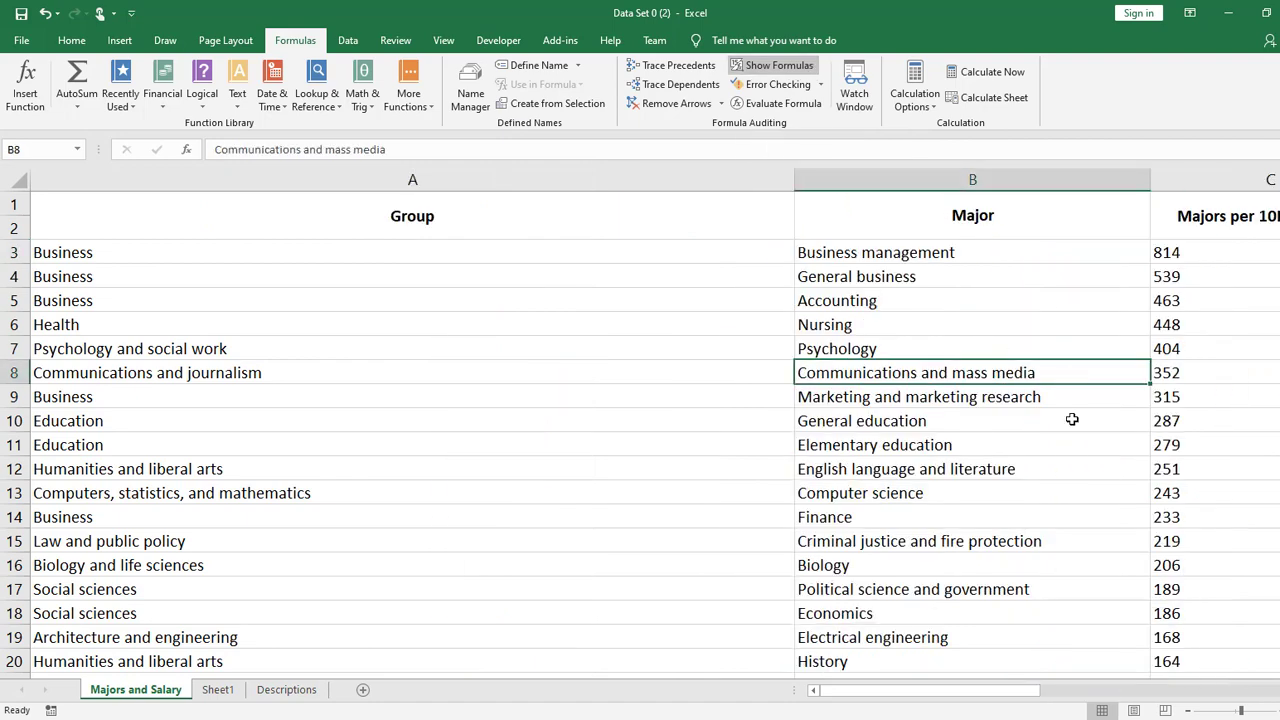
pyautogui.moveTo(945, 697); pyautogui.dragTo(973, 694)
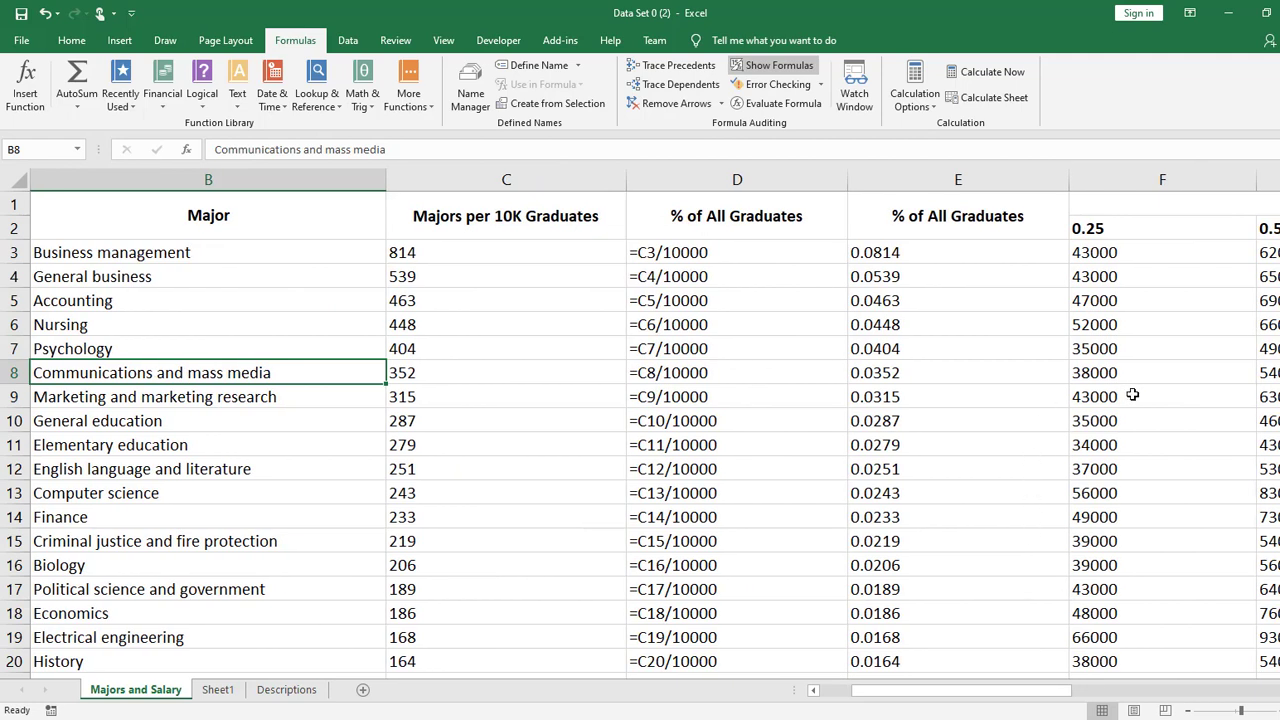
# - Open the print settings and preview for the Majors and Salary sheet with formulas shown
pyautogui.click(1172, 380)
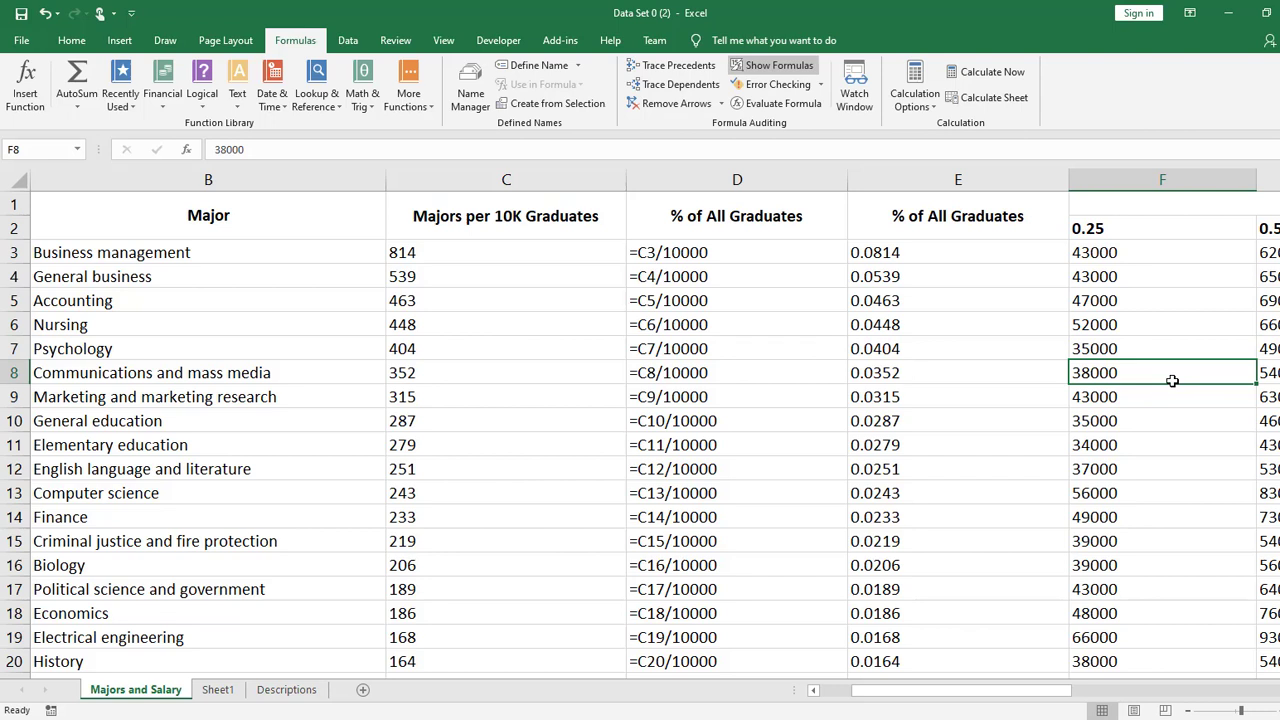
pyautogui.hotkey('ctrl', 'p')
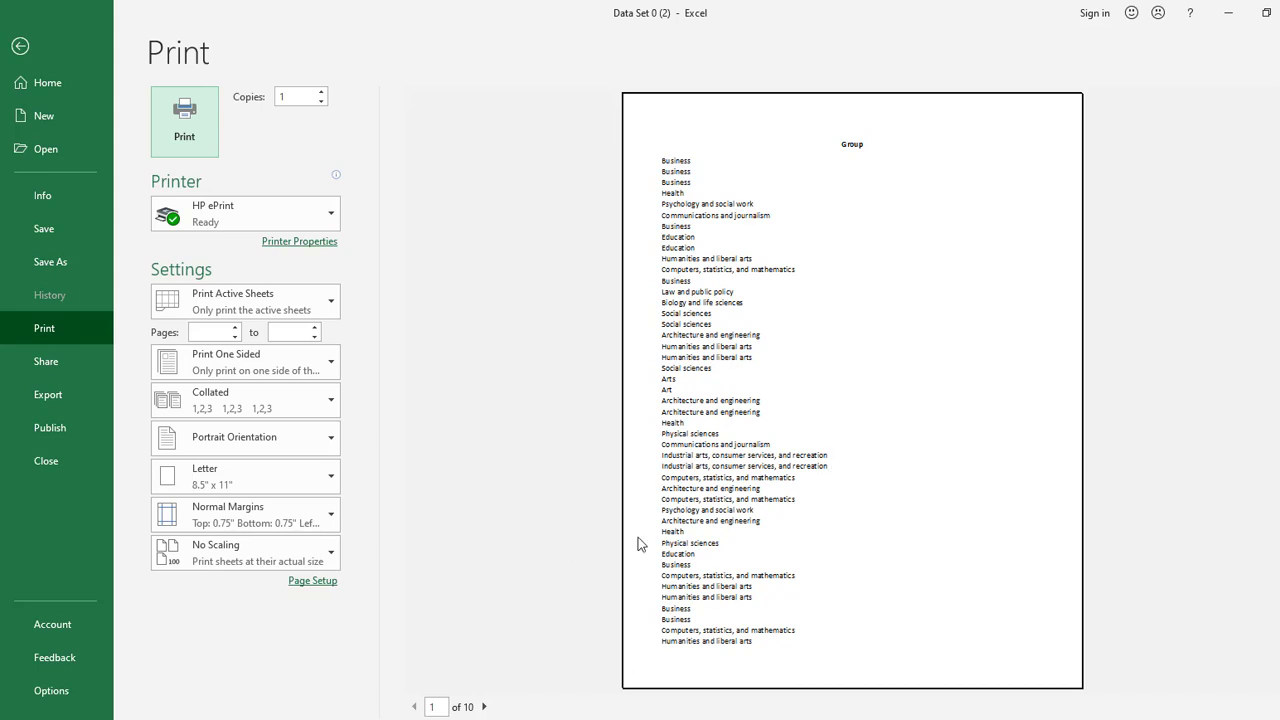
# - Set the printout to Fit Sheet on One Page with Landscape Orientation and return to the worksheet
pyautogui.click(232, 556)
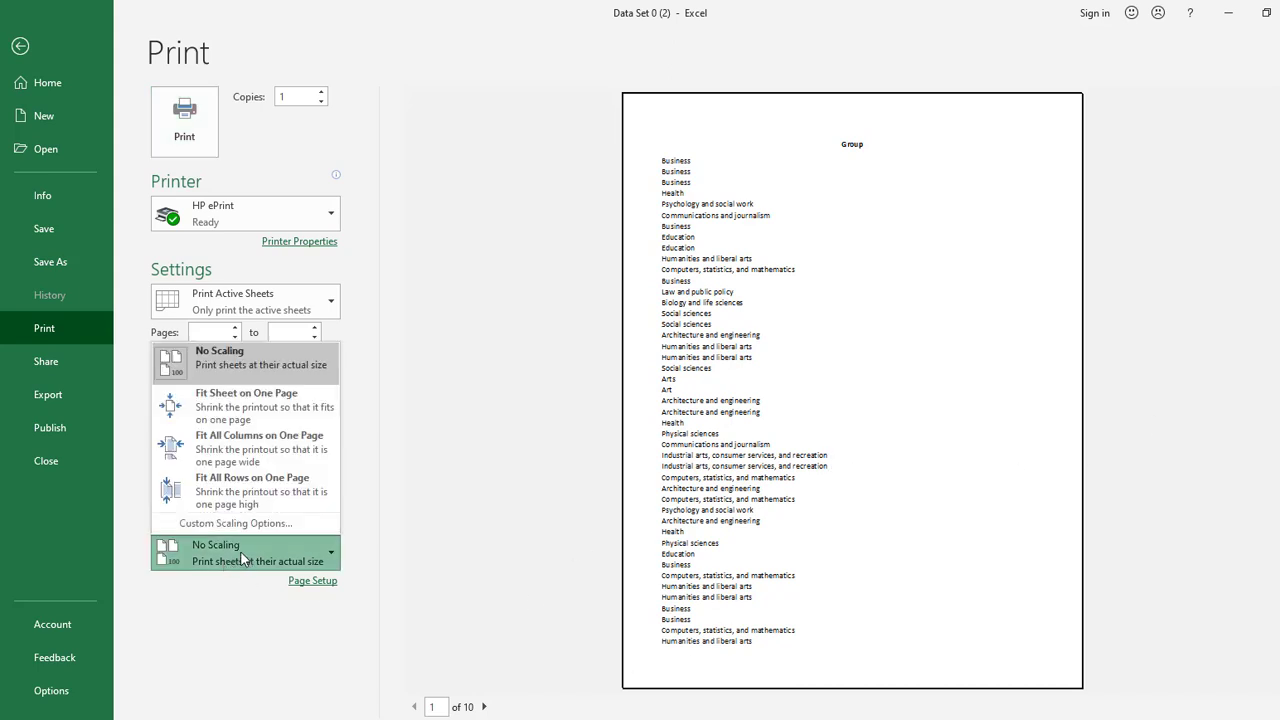
pyautogui.click(240, 405)
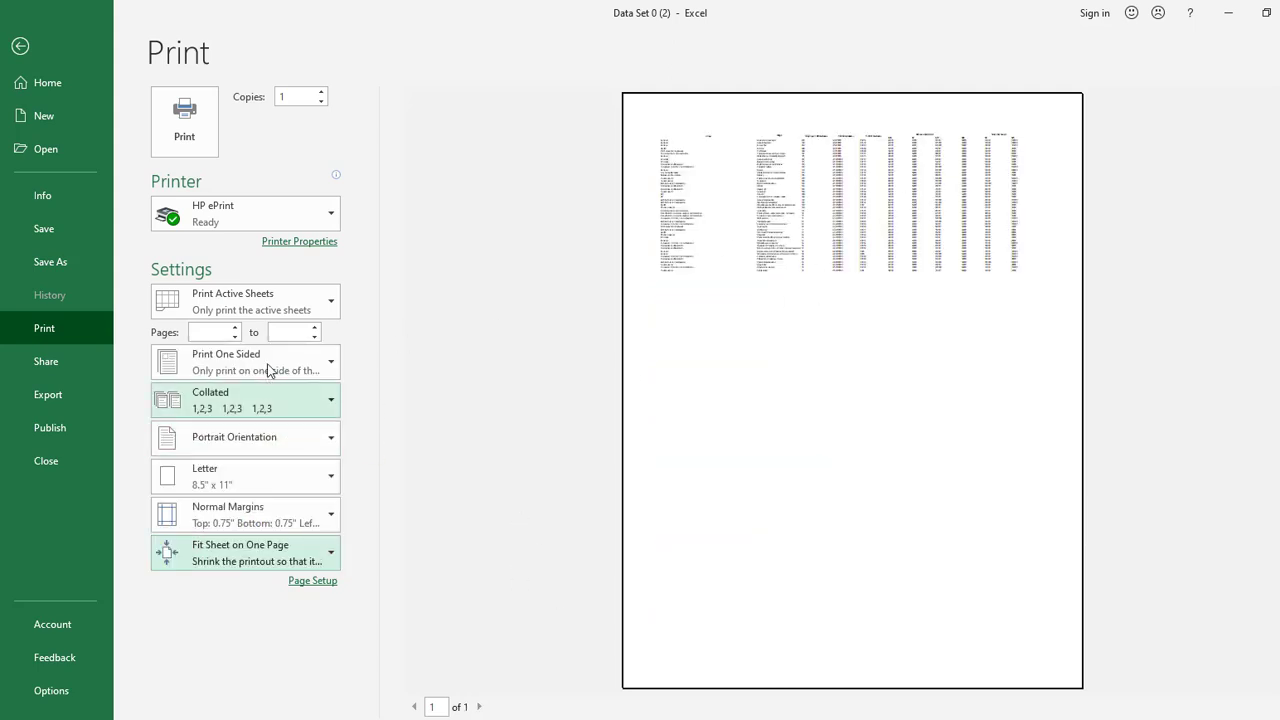
pyautogui.click(326, 445)
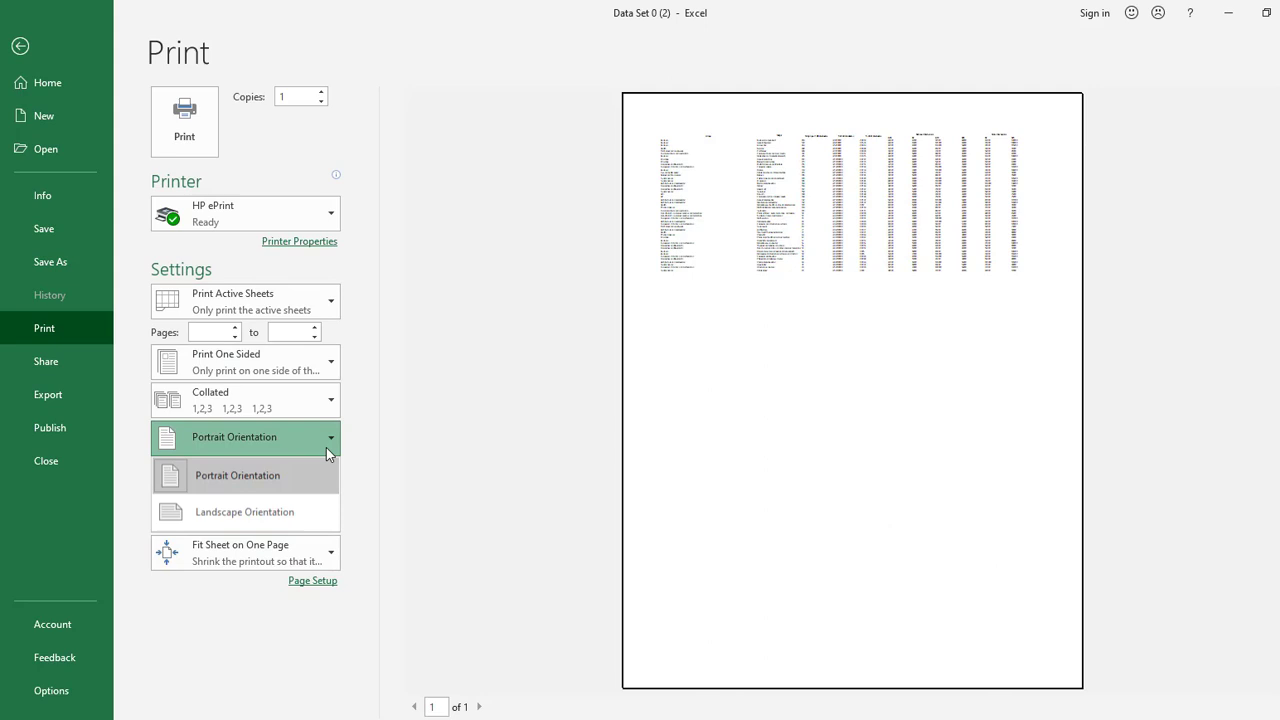
pyautogui.click(282, 514)
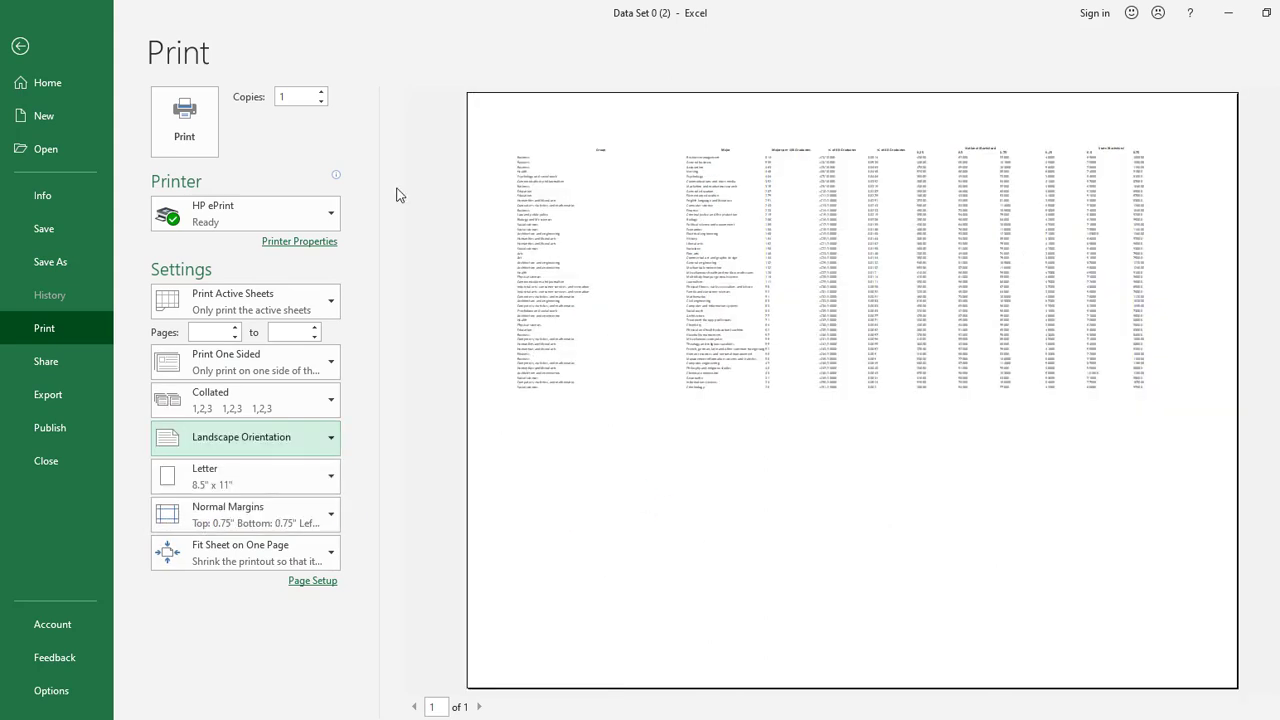
pyautogui.click(20, 46)
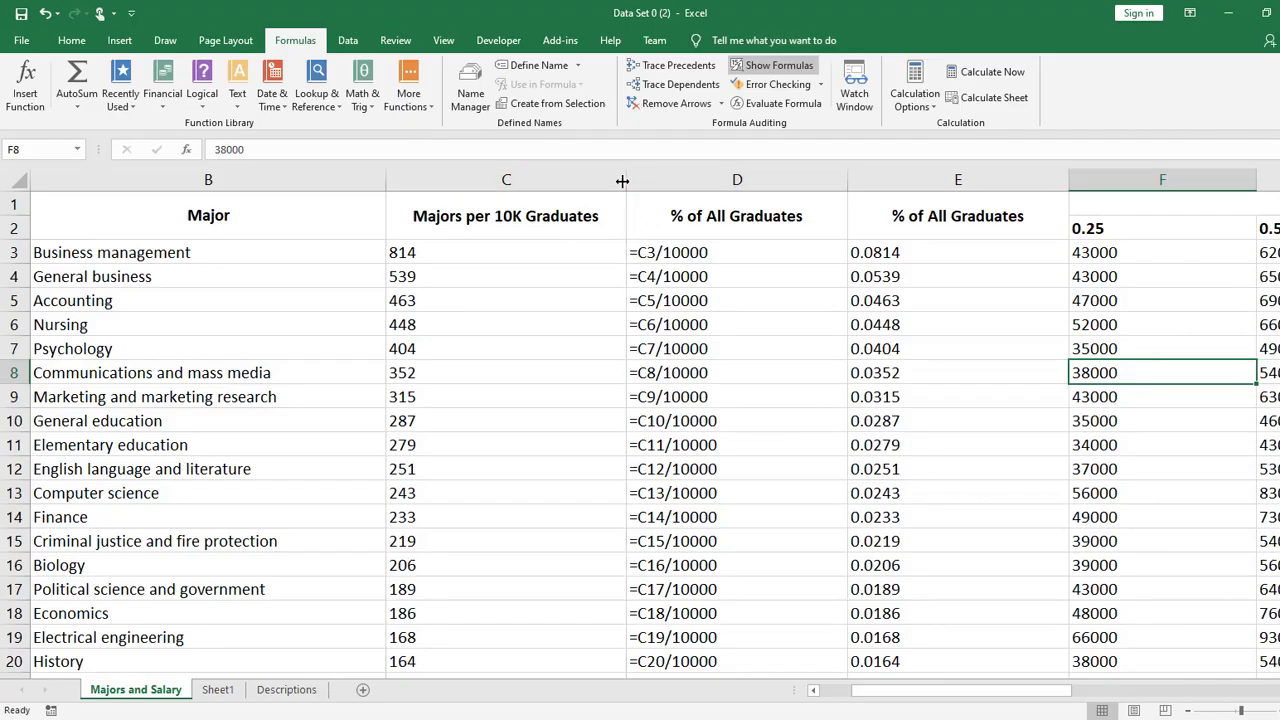
# - Narrow the Major, Majors per 10K Graduates and both % of All Graduates columns
pyautogui.moveTo(622, 180); pyautogui.dragTo(591, 180)
pyautogui.moveTo(811, 180); pyautogui.dragTo(719, 181)
pyautogui.moveTo(590, 180); pyautogui.dragTo(525, 182)
pyautogui.doubleClick(383, 183)
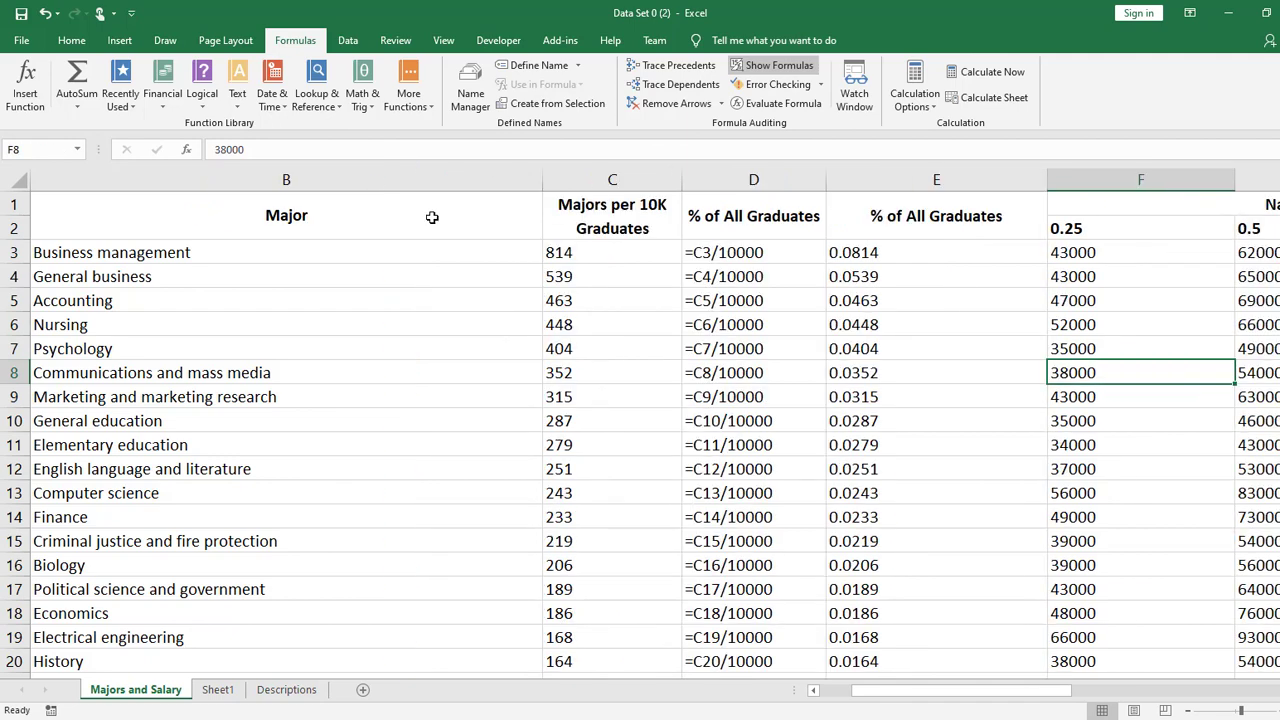
pyautogui.moveTo(537, 183); pyautogui.dragTo(414, 182)
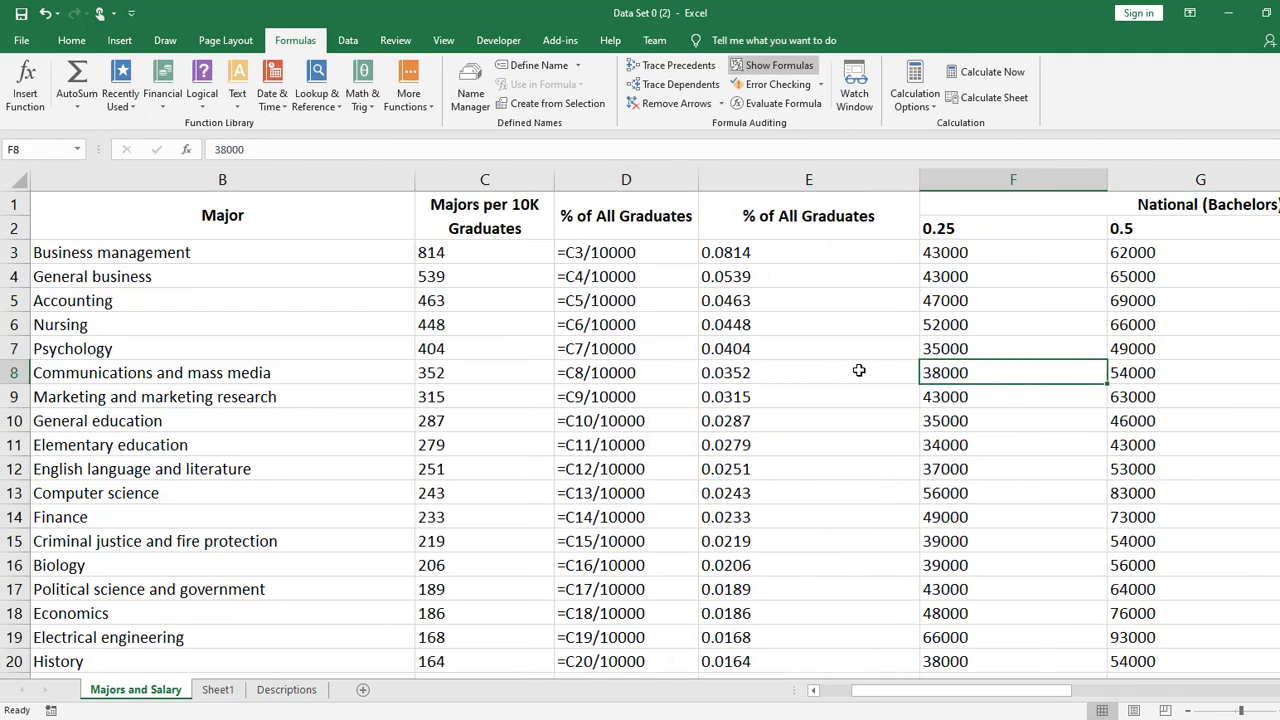
pyautogui.moveTo(918, 180); pyautogui.dragTo(832, 190)
pyautogui.click(1025, 398)
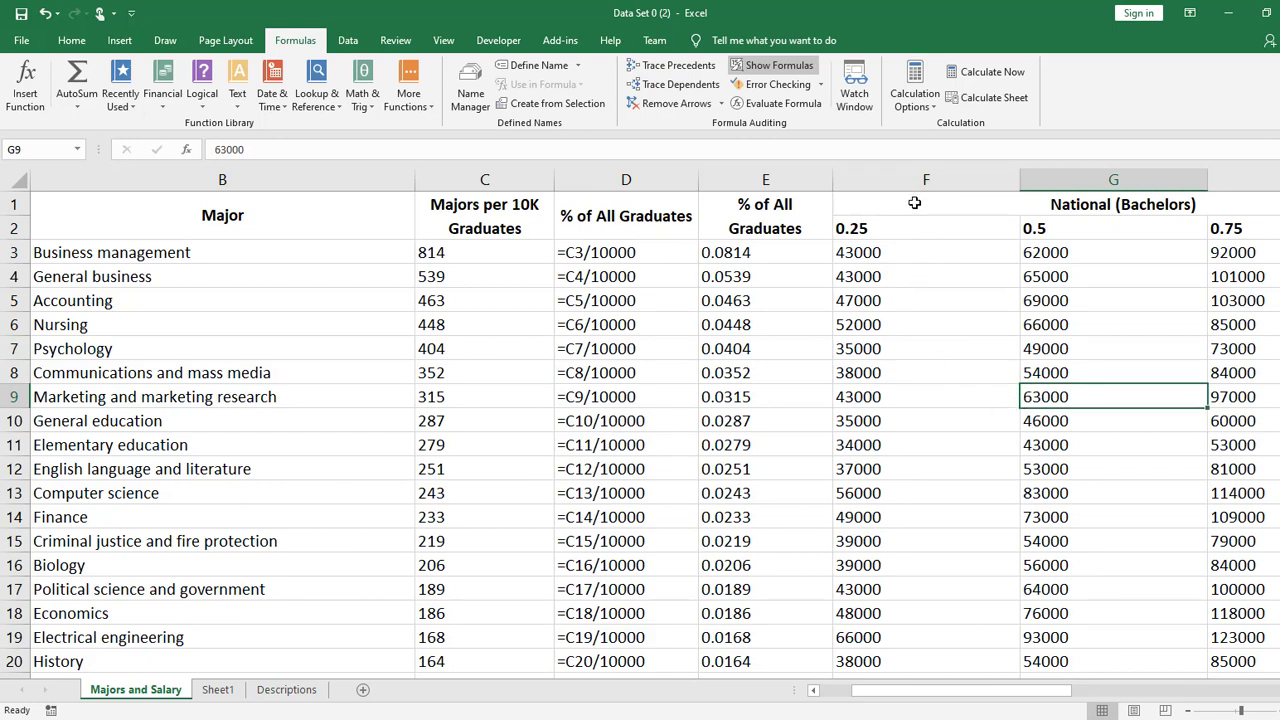
# - Select columns A through E, from Group to the second % of All Graduates column
pyautogui.click(915, 203)
pyautogui.moveTo(973, 198); pyautogui.dragTo(971, 469)
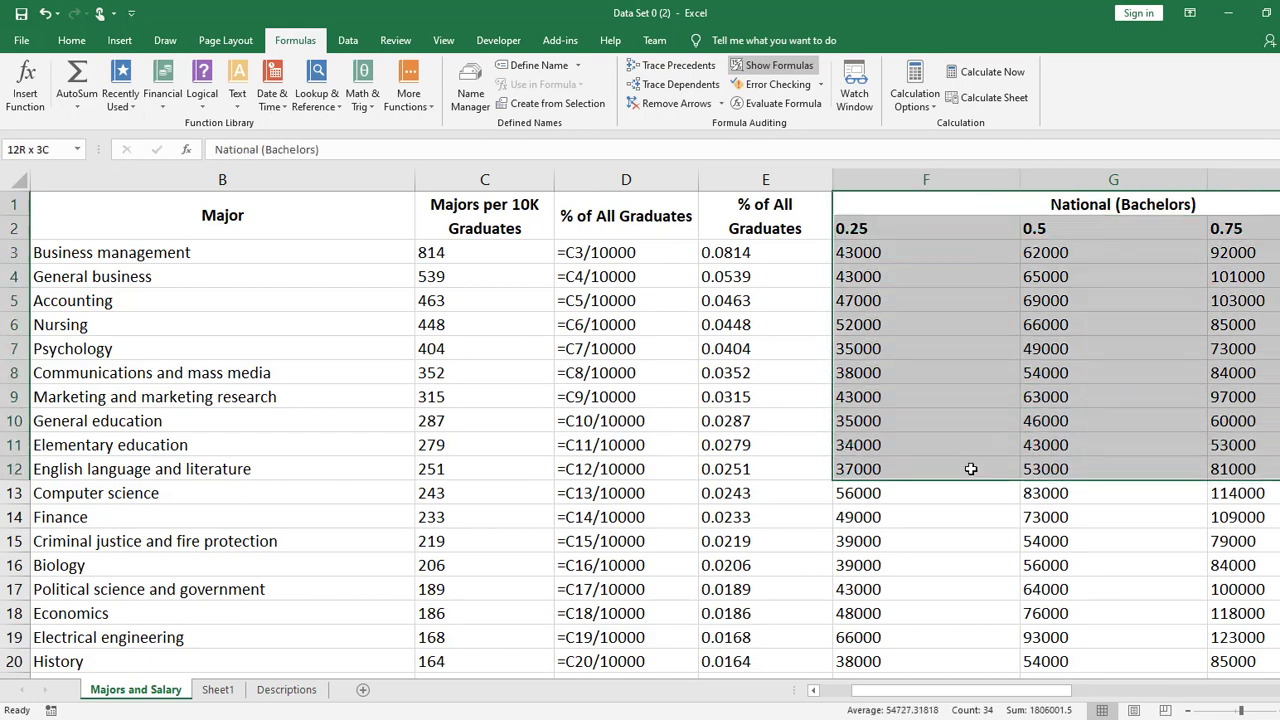
pyautogui.moveTo(762, 180); pyautogui.dragTo(354, 172)
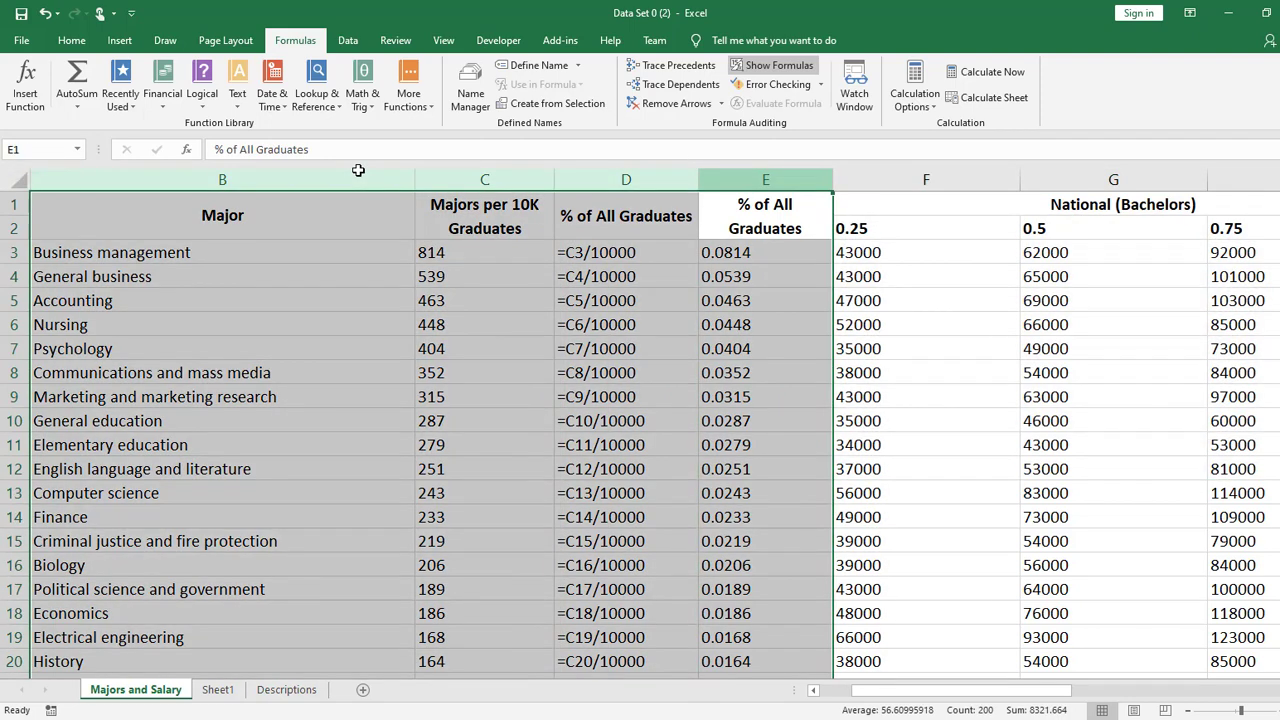
pyautogui.click(771, 175)
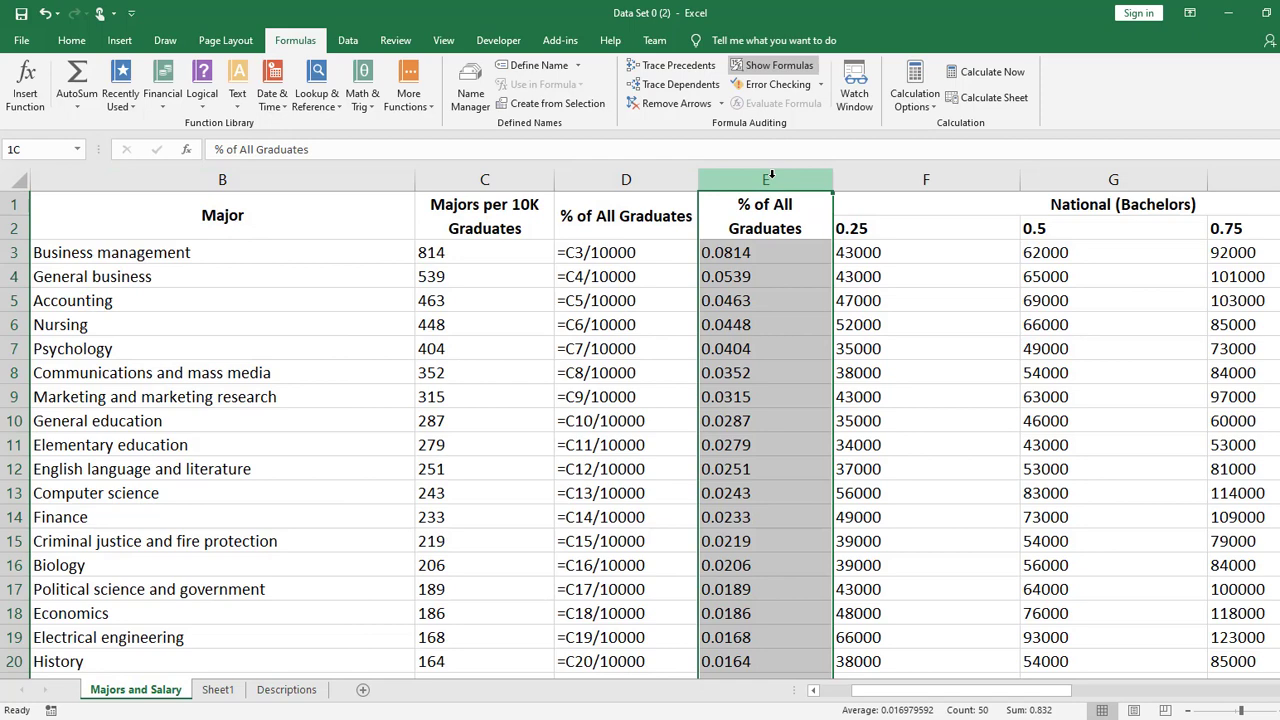
pyautogui.moveTo(757, 177); pyautogui.dragTo(392, 210)
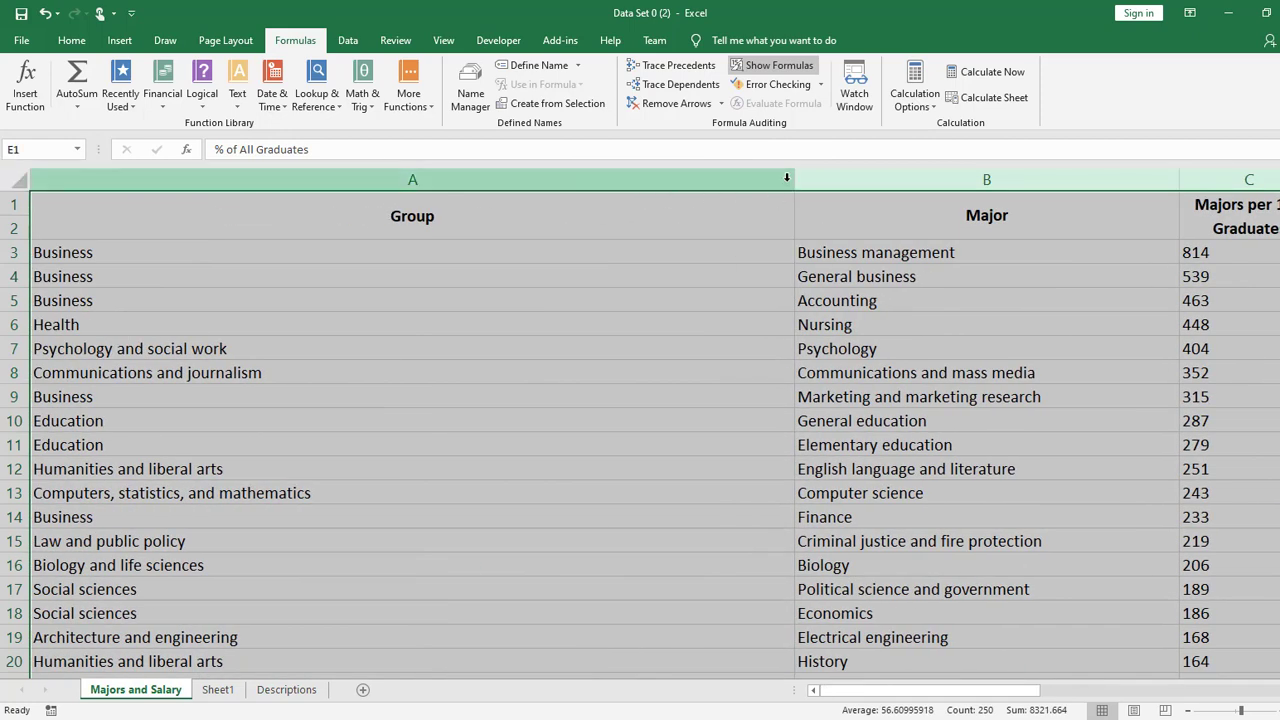
# - Set the print scaling to No Scaling, limit printing to the current selection, and return to the worksheet
pyautogui.hotkey('ctrl', 'p')
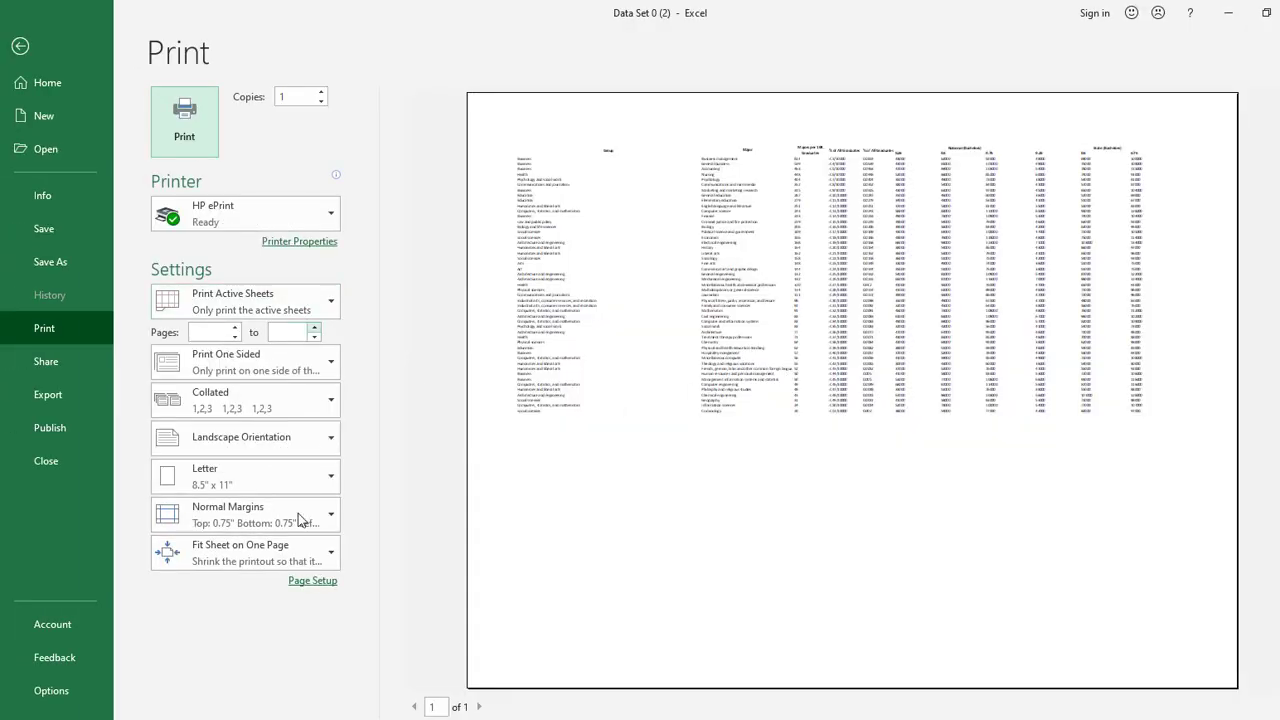
pyautogui.click(290, 552)
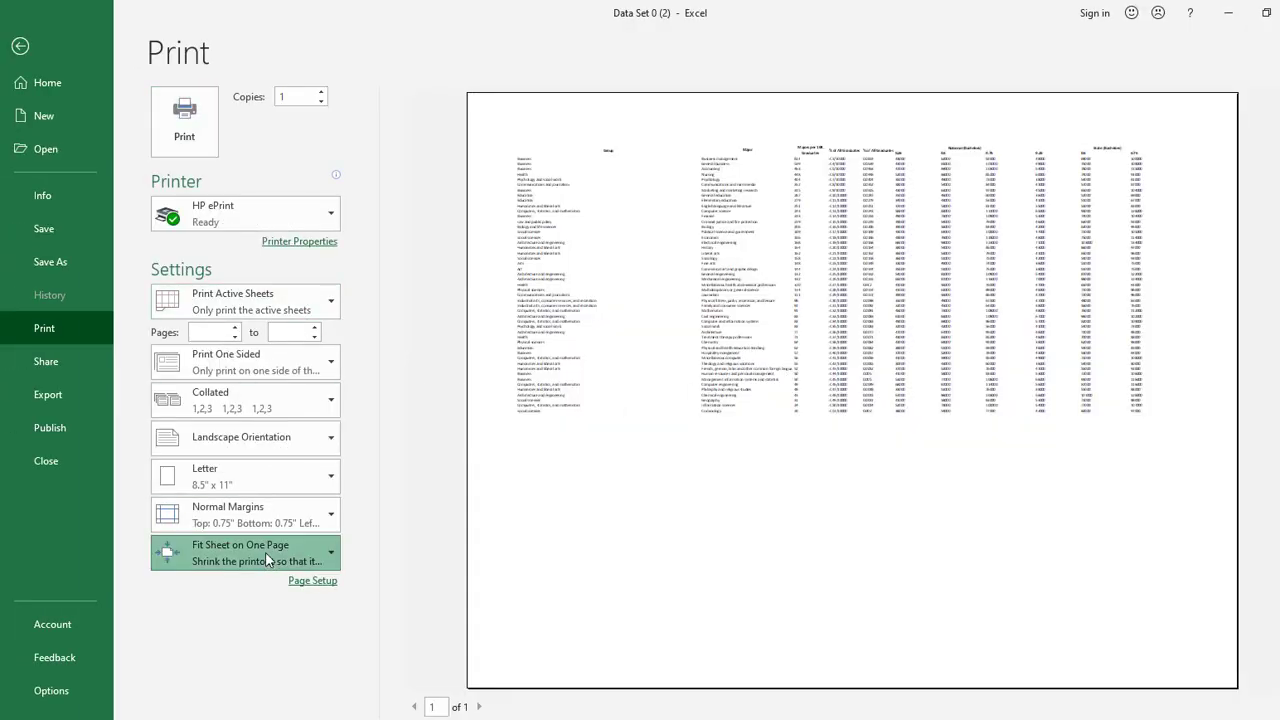
pyautogui.click(298, 368)
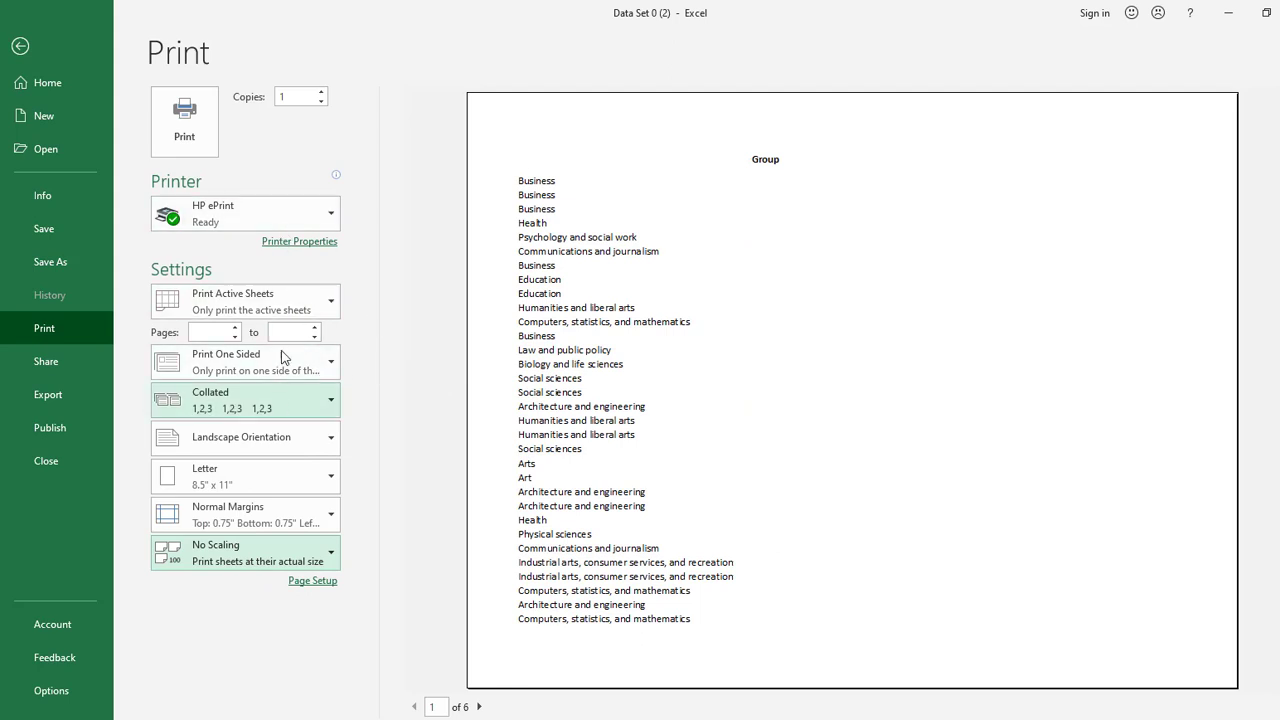
pyautogui.click(284, 303)
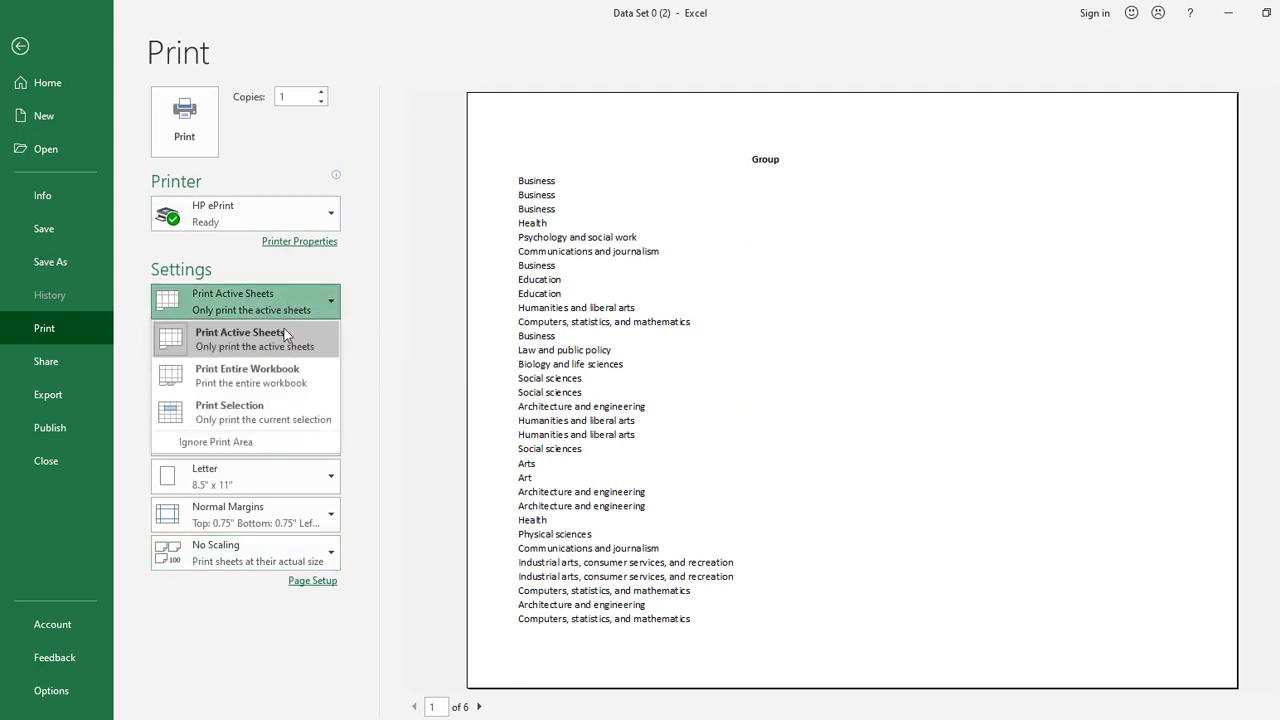
pyautogui.click(273, 411)
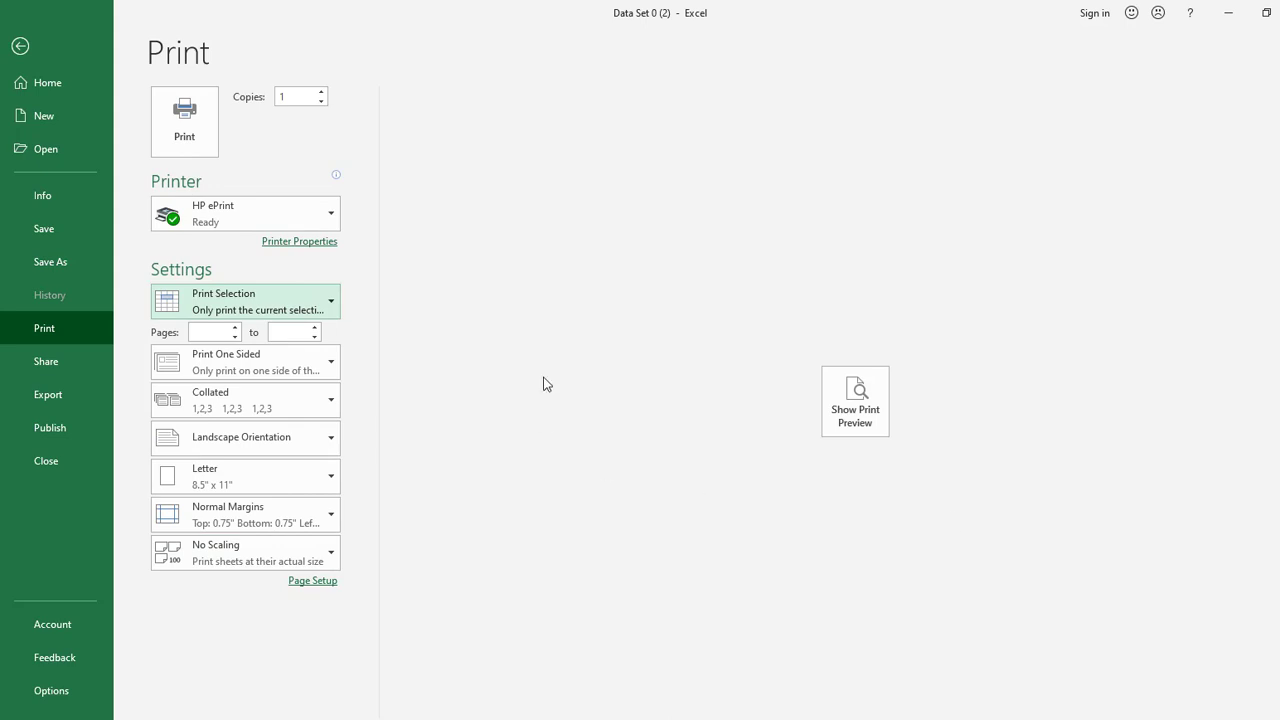
pyautogui.click(18, 48)
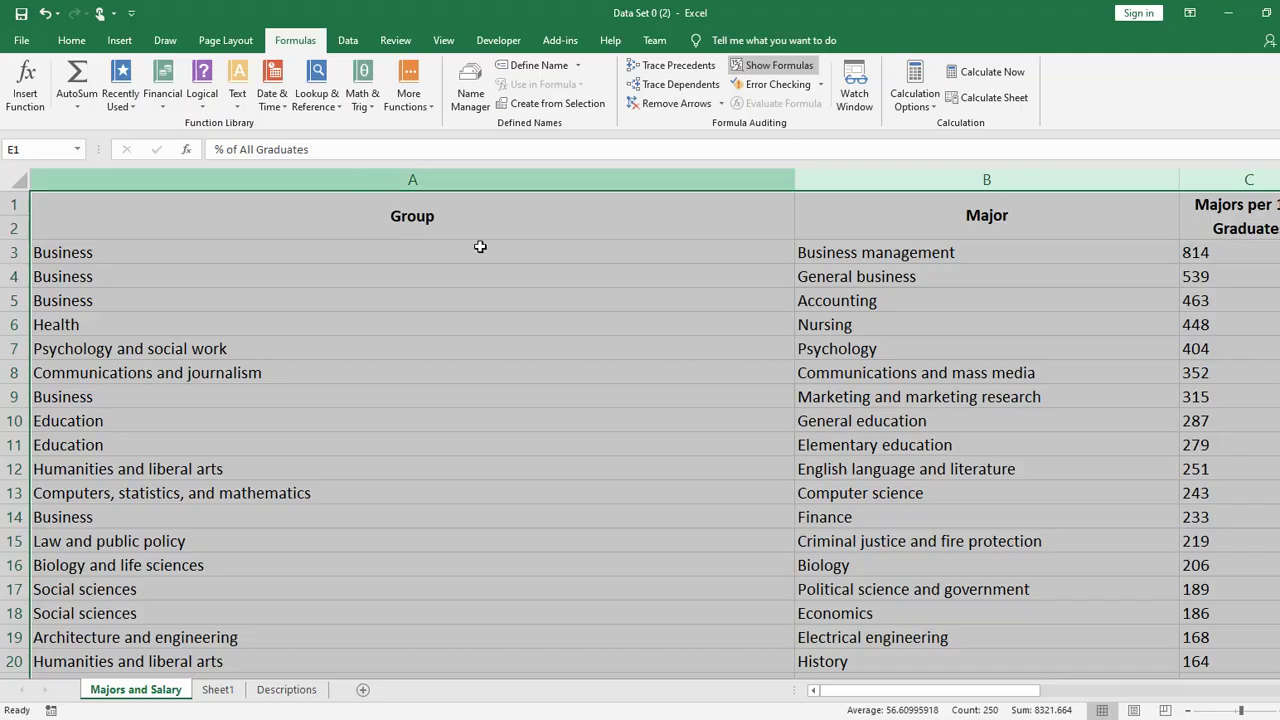
# - Zoom out, narrow the Group column, and select columns A through D
pyautogui.click(701, 318)
pyautogui.keyDown('ctrl'); pyautogui.scroll(-5, 711, 370); pyautogui.keyUp('ctrl')
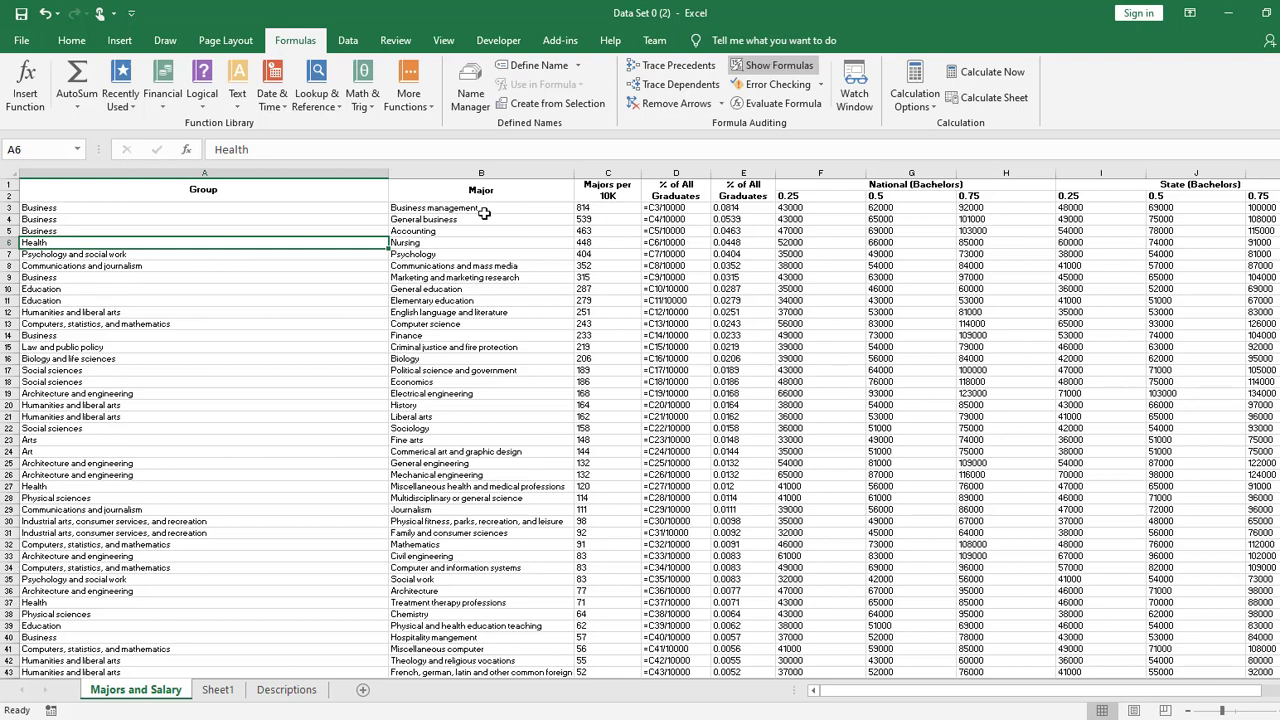
pyautogui.moveTo(388, 172); pyautogui.dragTo(580, 175)
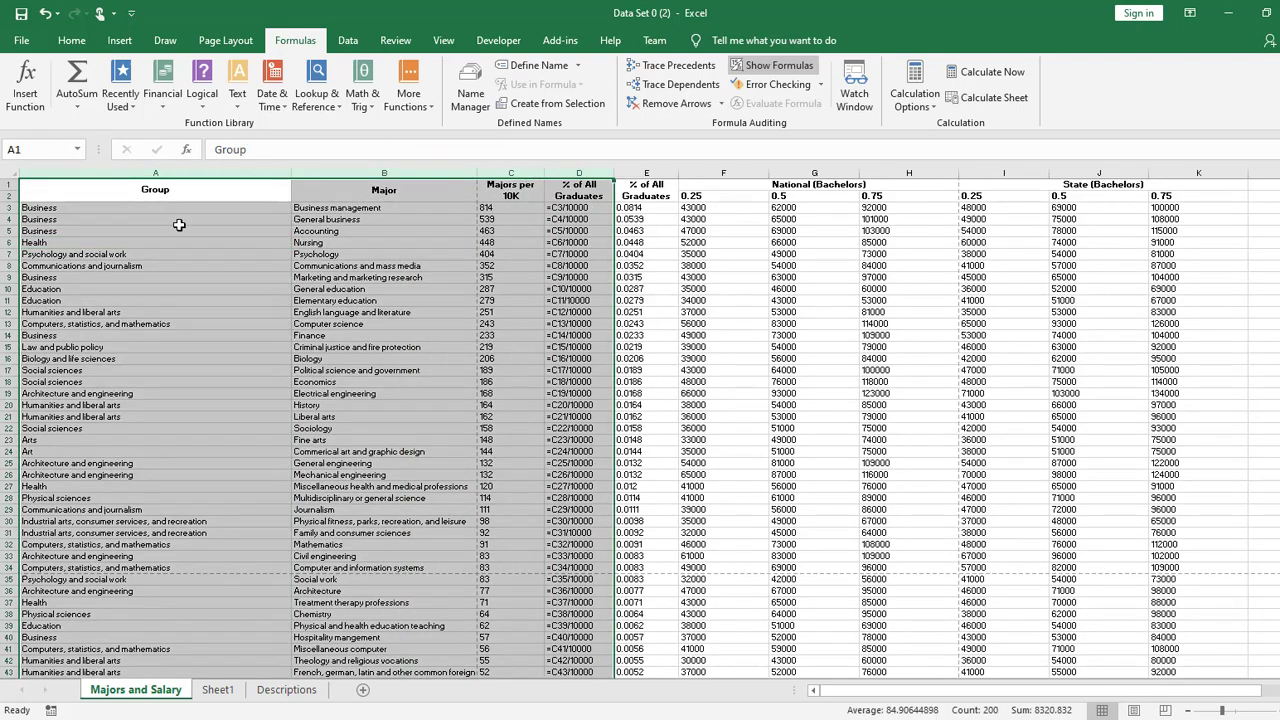
# - Show the print preview of columns A through D and look through its pages before returning to the worksheet
pyautogui.hotkey('ctrl', 'p')
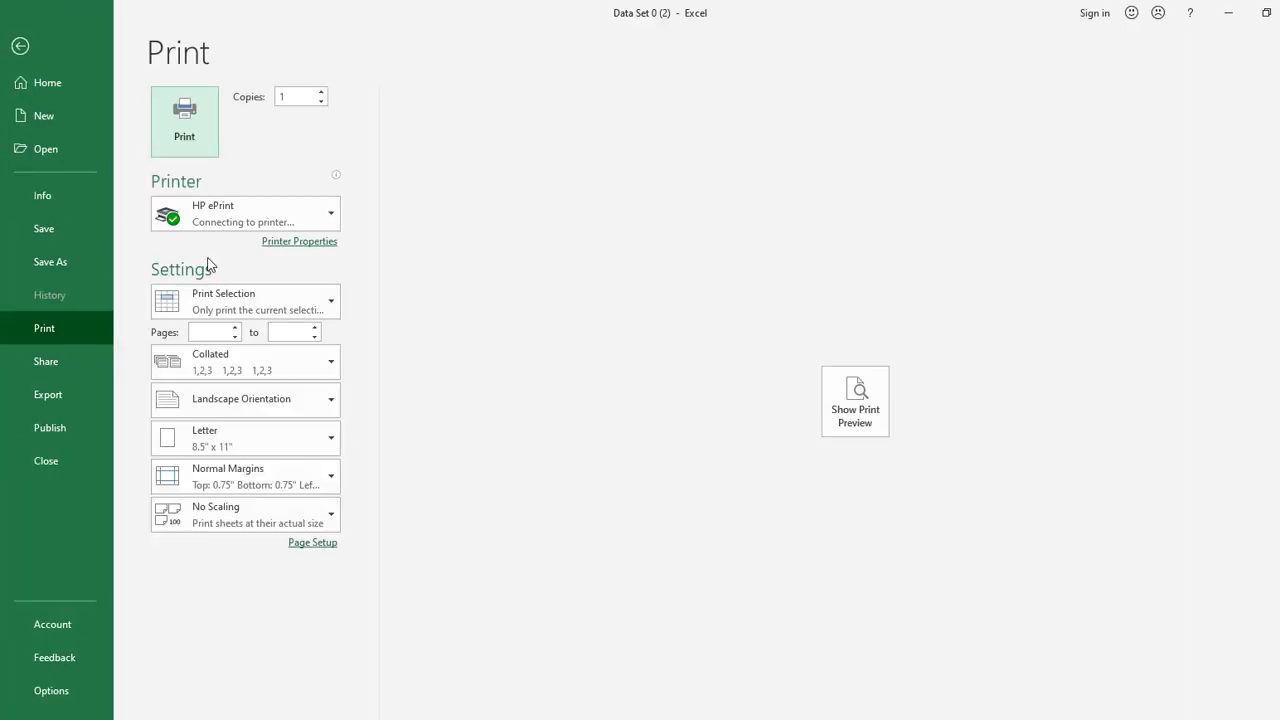
pyautogui.click(856, 400)
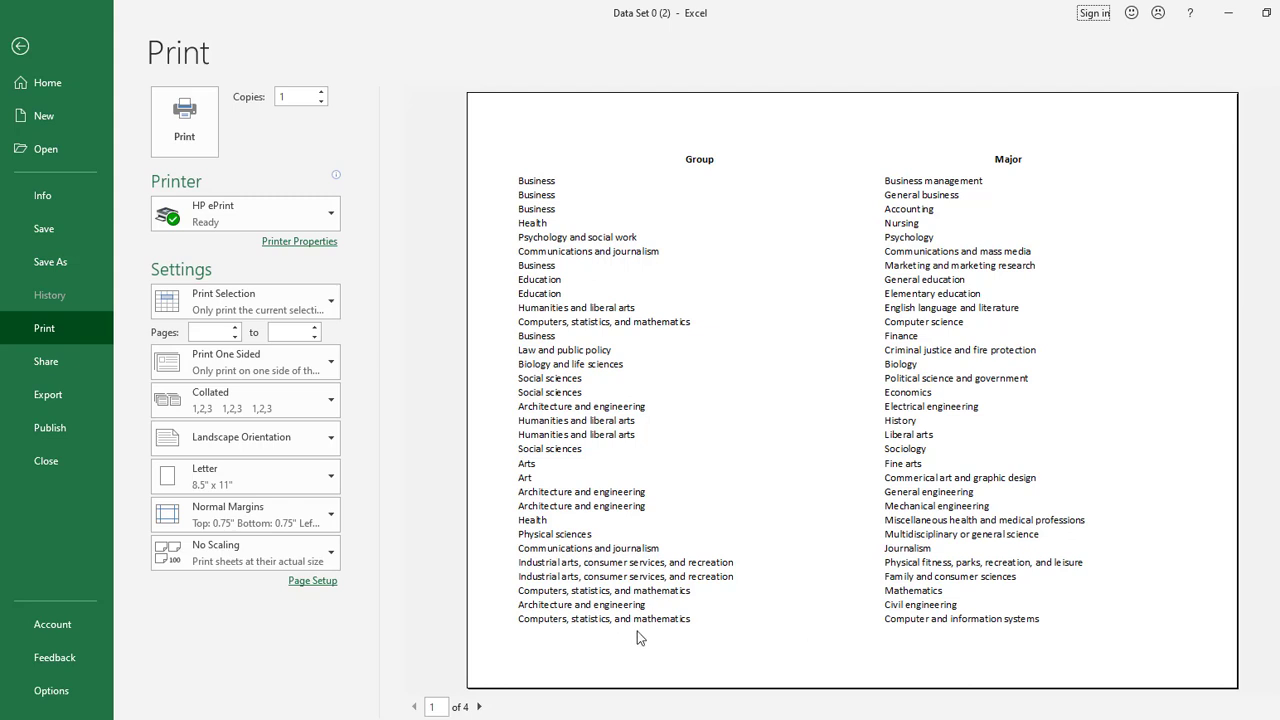
pyautogui.click(480, 707)
pyautogui.click(480, 707)
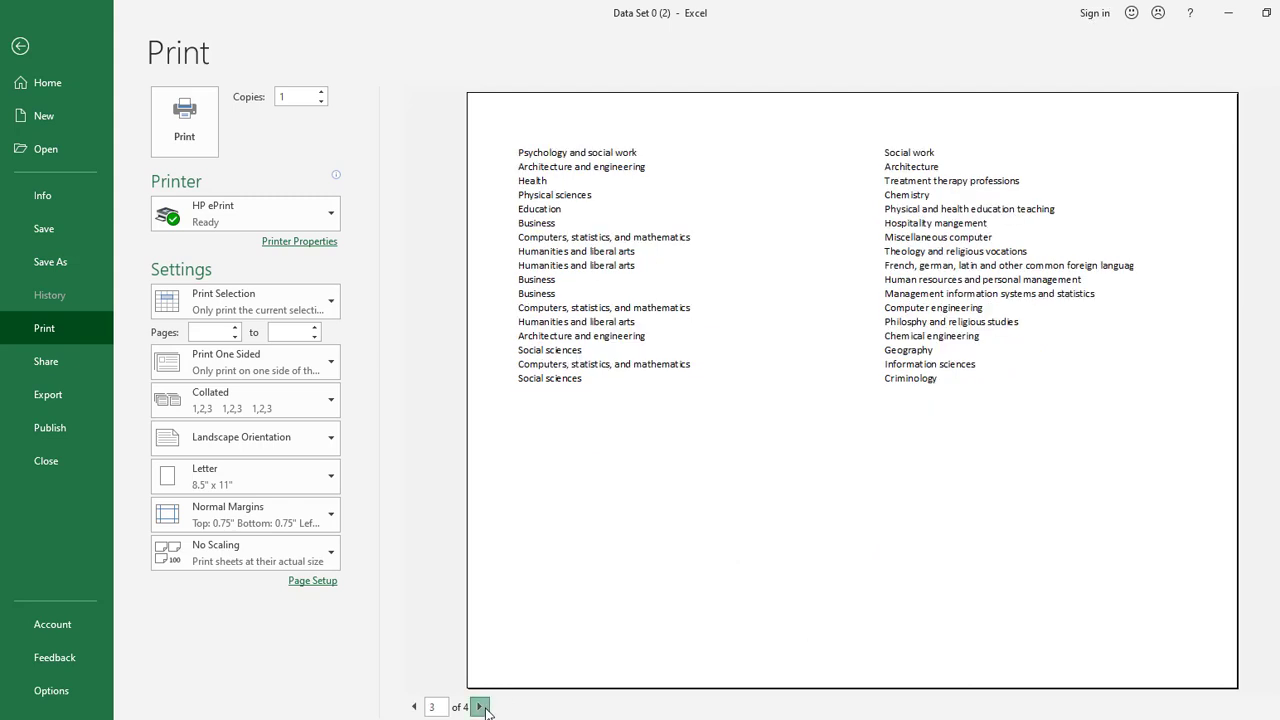
pyautogui.click(480, 707)
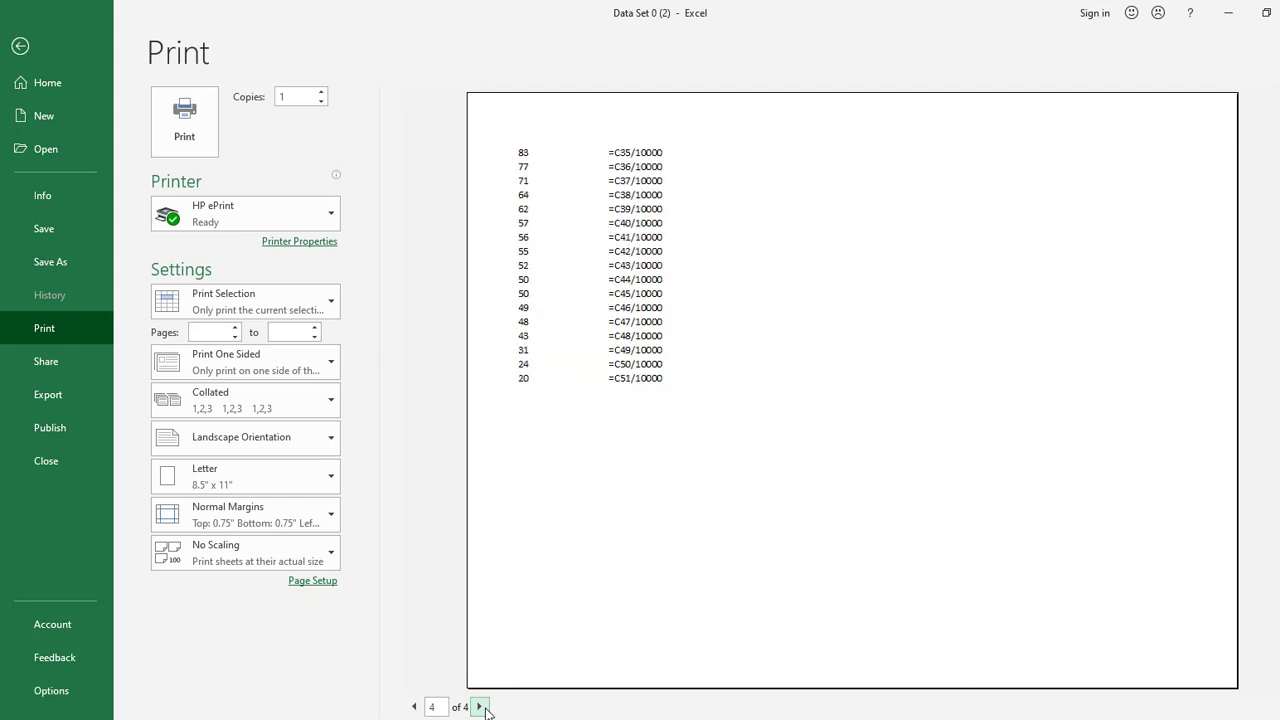
pyautogui.click(414, 706)
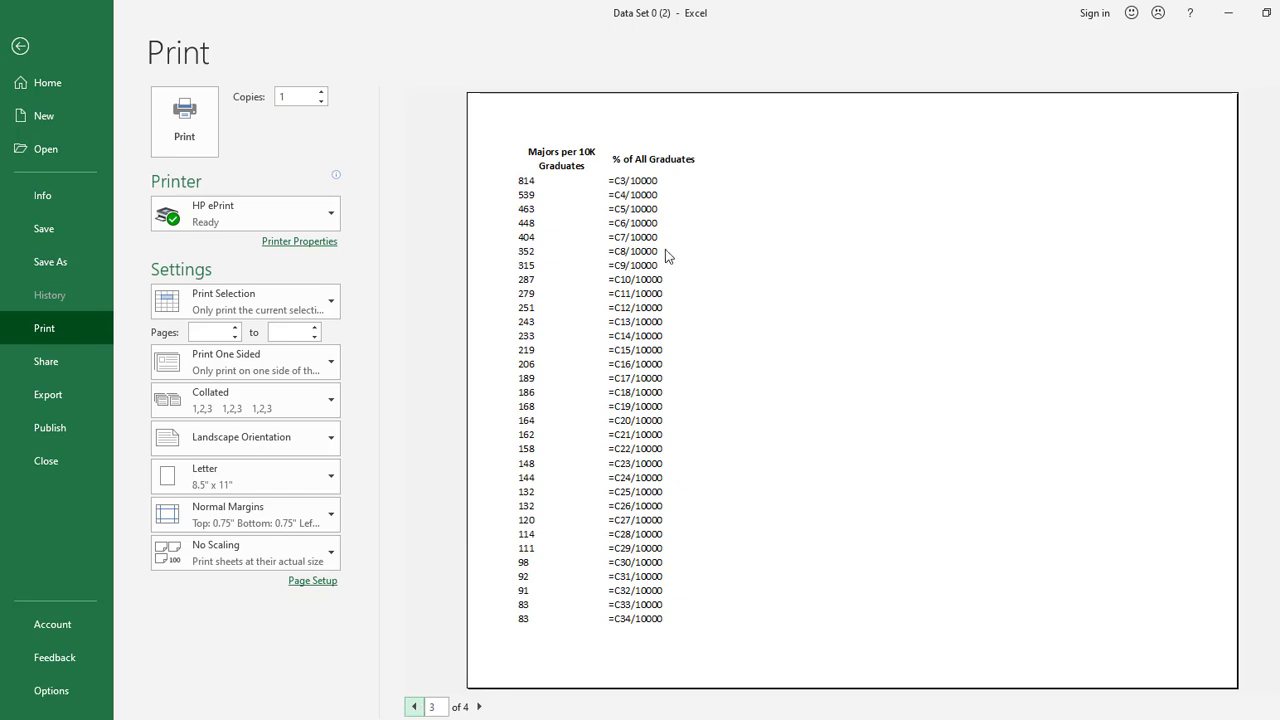
pyautogui.click(25, 58)
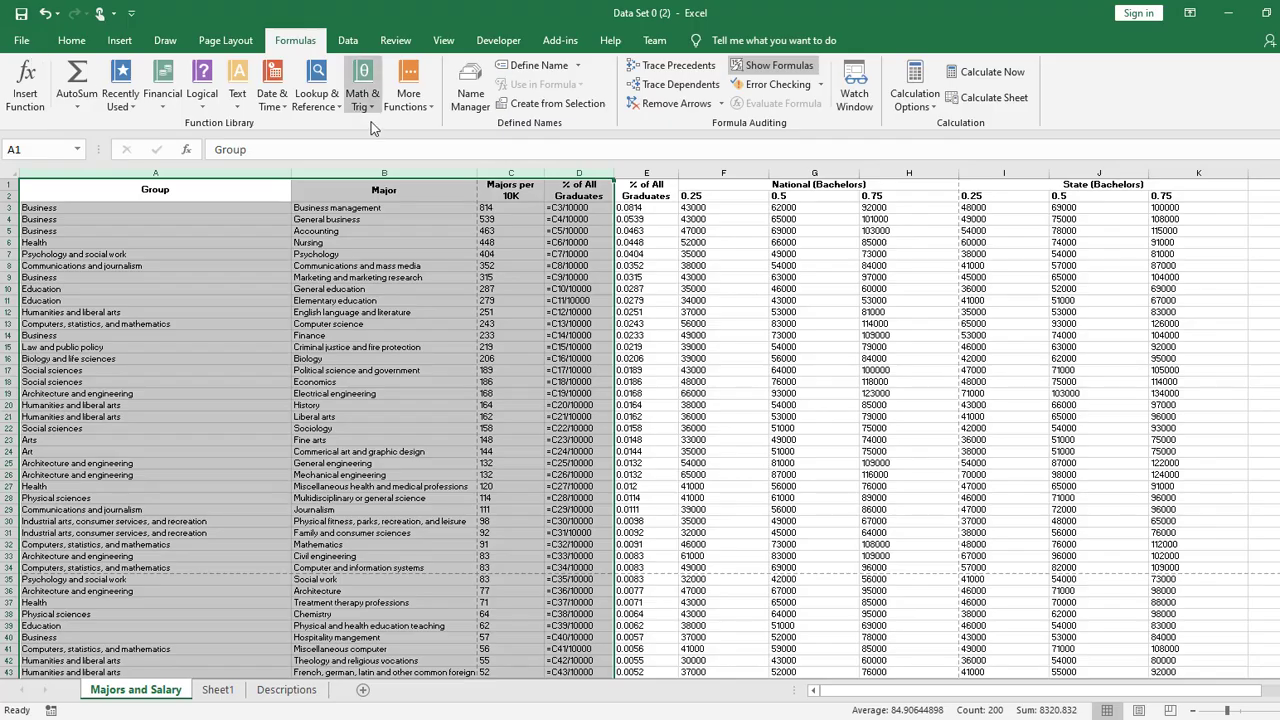
# - Select only the data range A1:D51 and open its print preview
pyautogui.click(682, 262)
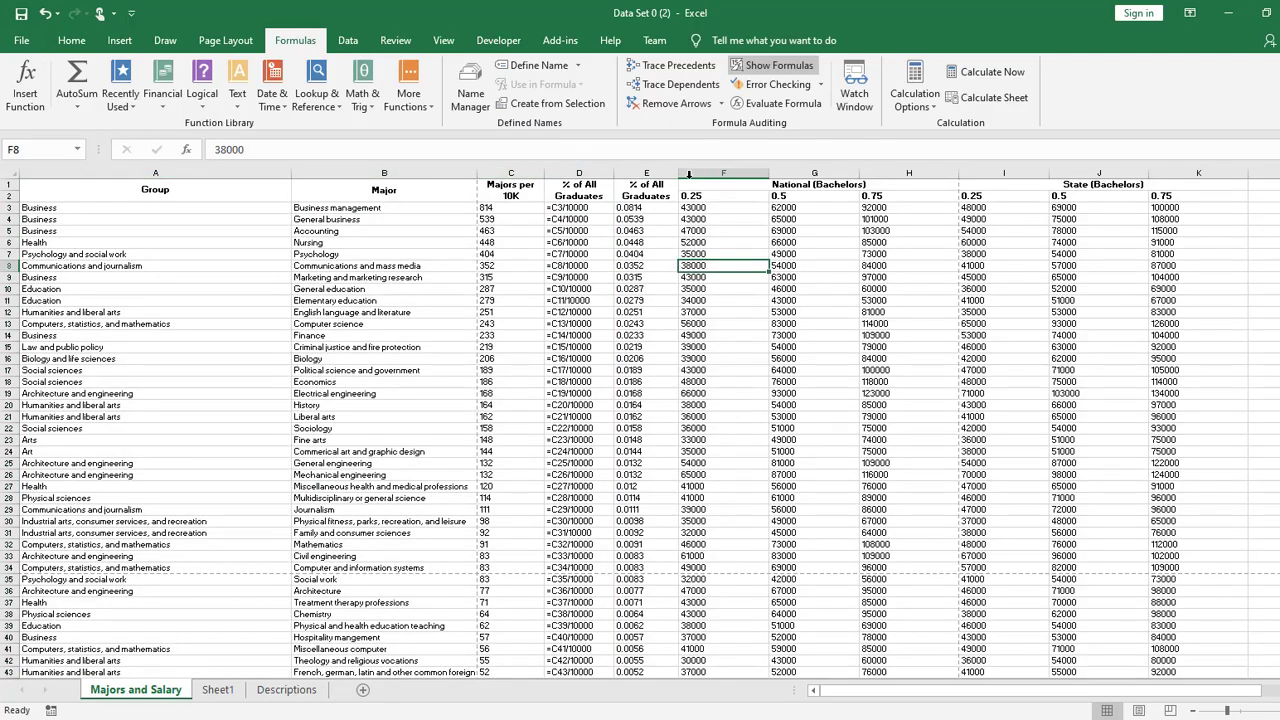
pyautogui.moveTo(597, 190); pyautogui.dragTo(63, 652)
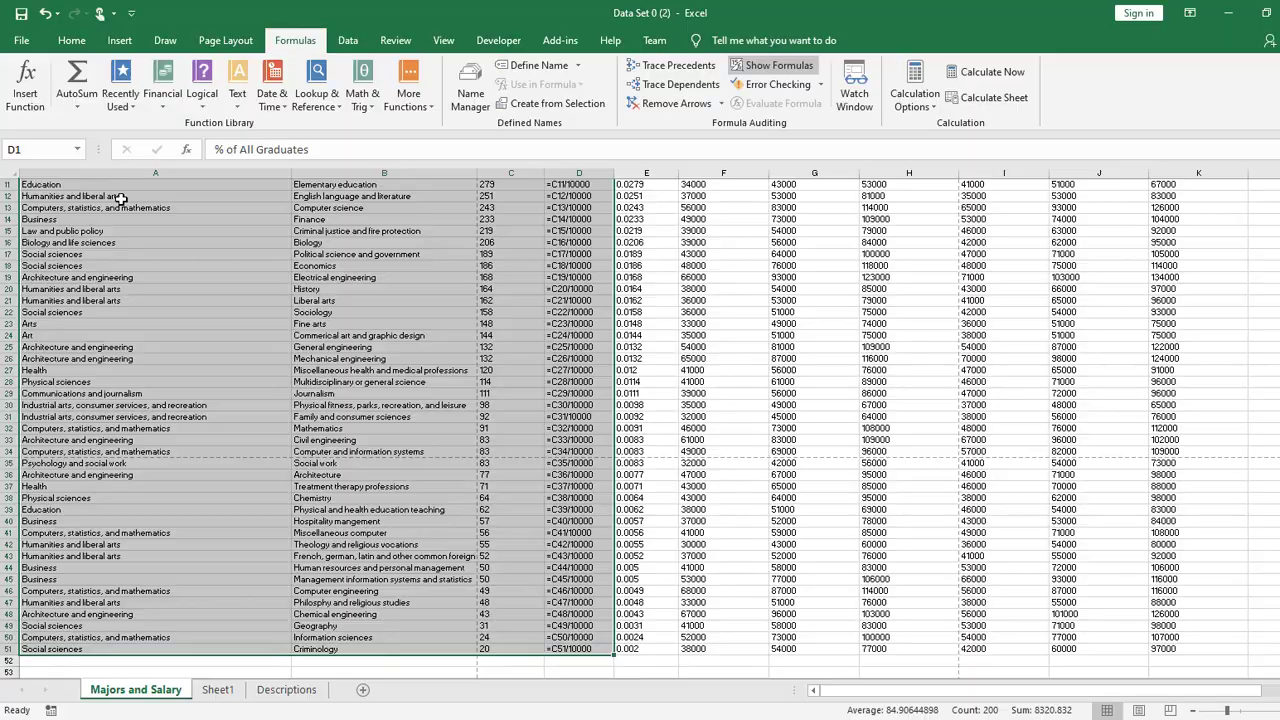
pyautogui.hotkey('ctrl', 'p')
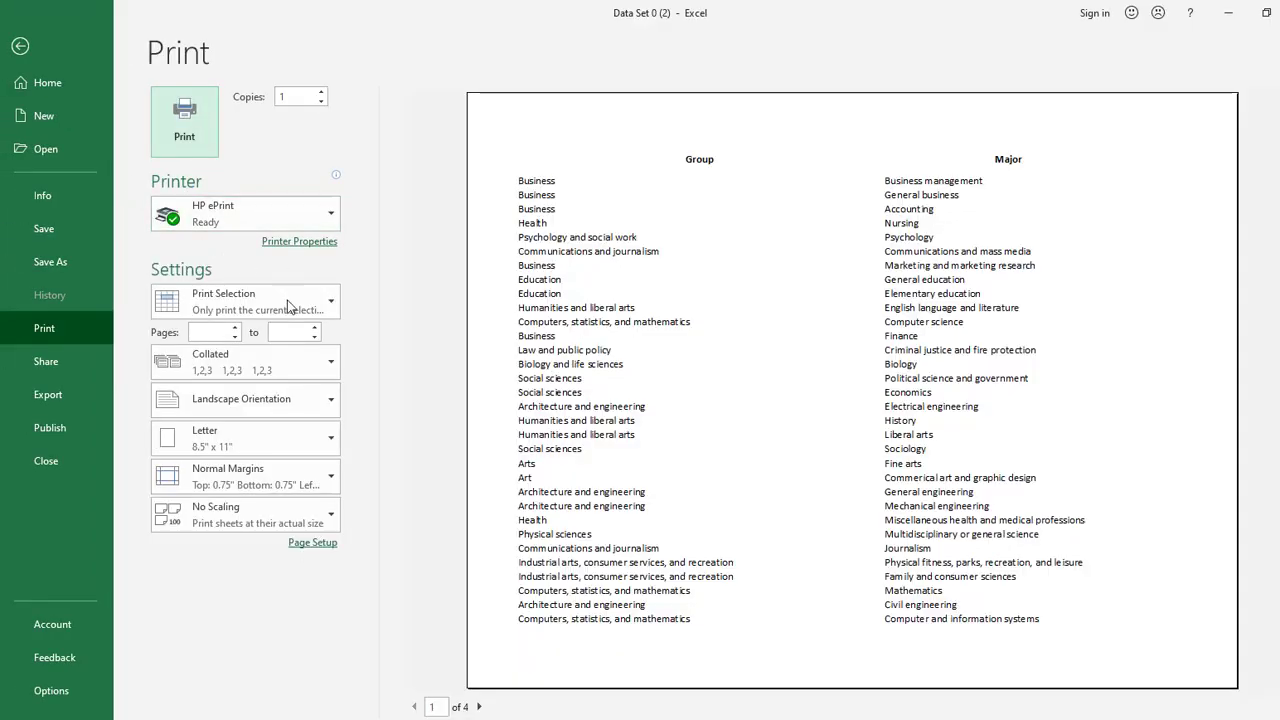
# - Page through the print preview of the selected data range and check the scaling setting
pyautogui.click(480, 707)
pyautogui.click(480, 707)
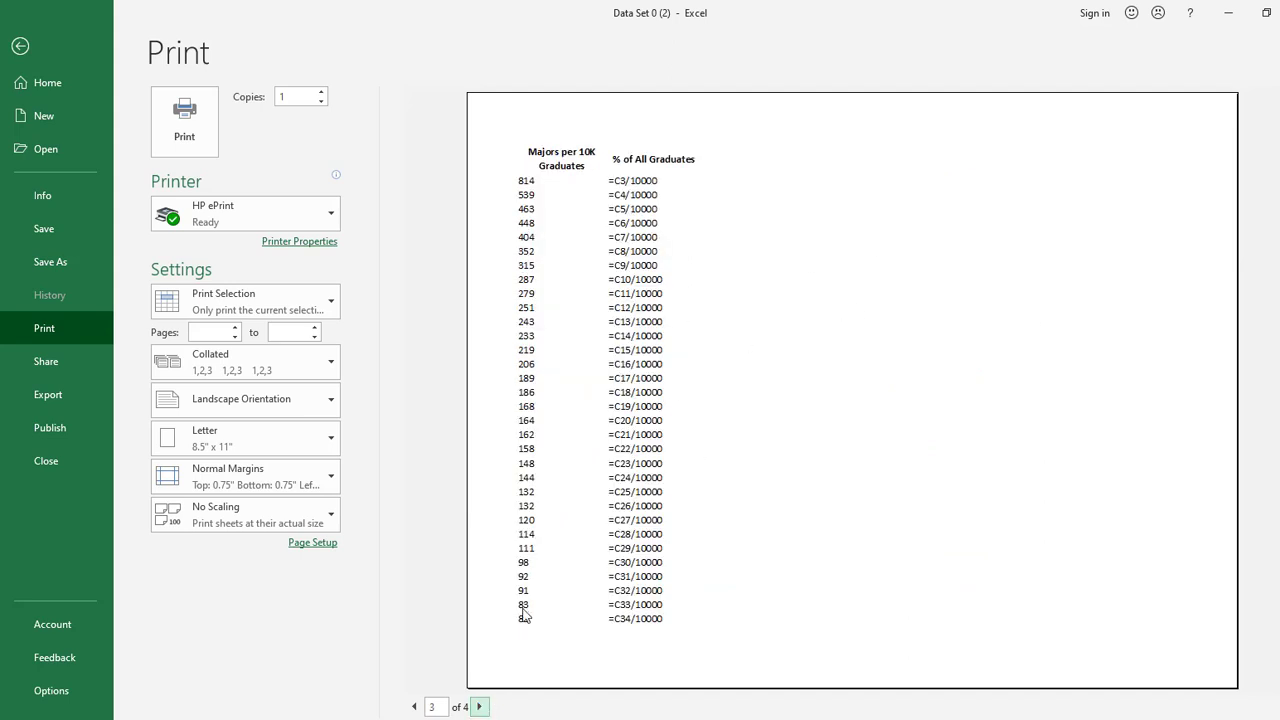
pyautogui.click(482, 709)
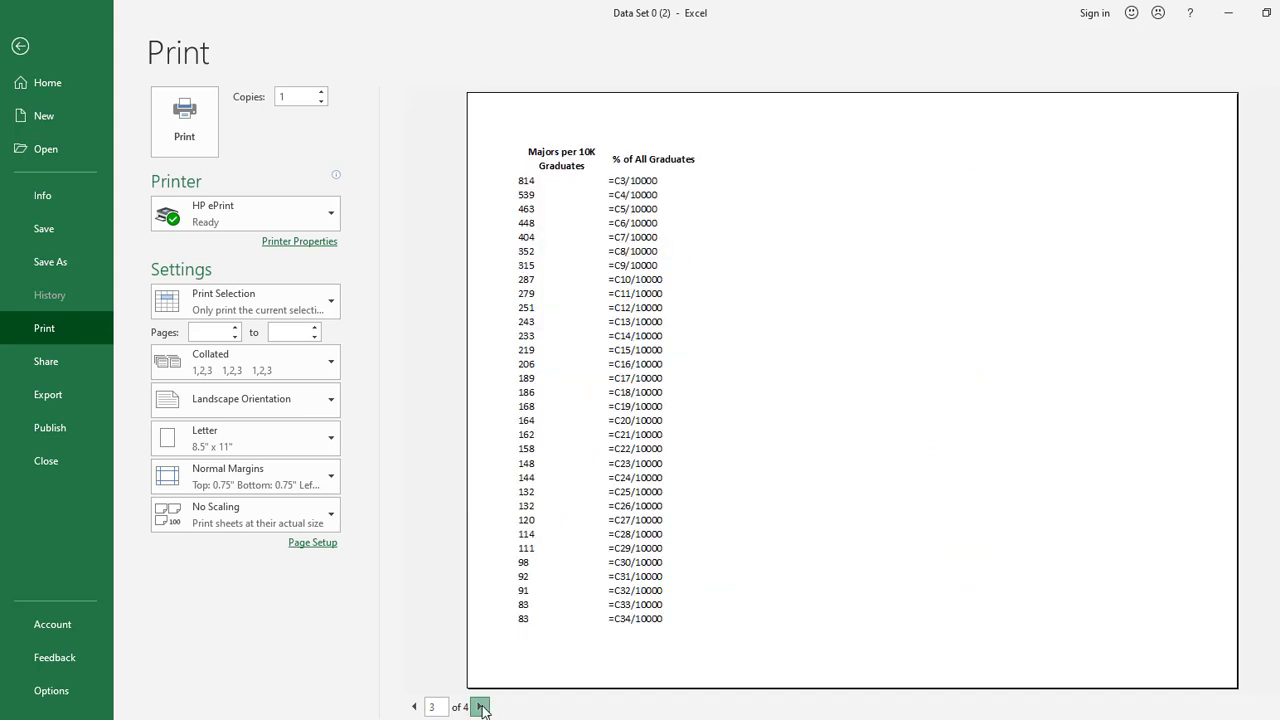
pyautogui.click(412, 707)
pyautogui.click(412, 707)
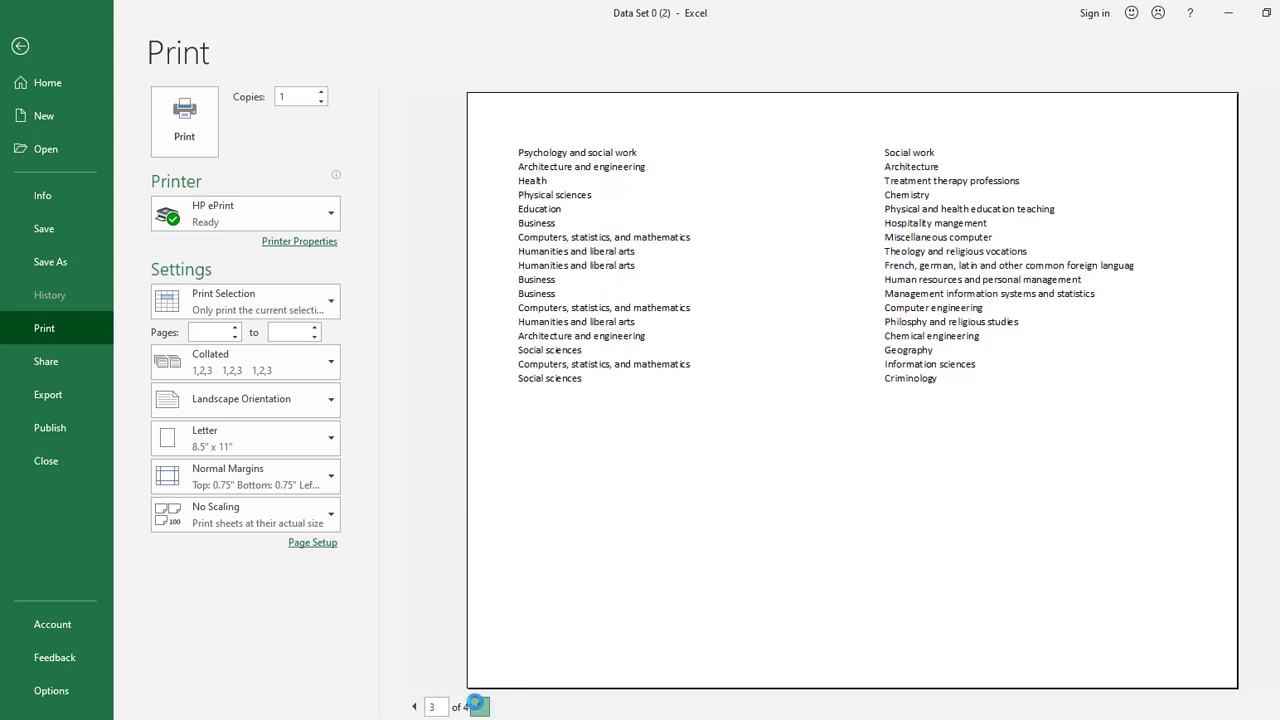
pyautogui.click(479, 707)
pyautogui.click(478, 708)
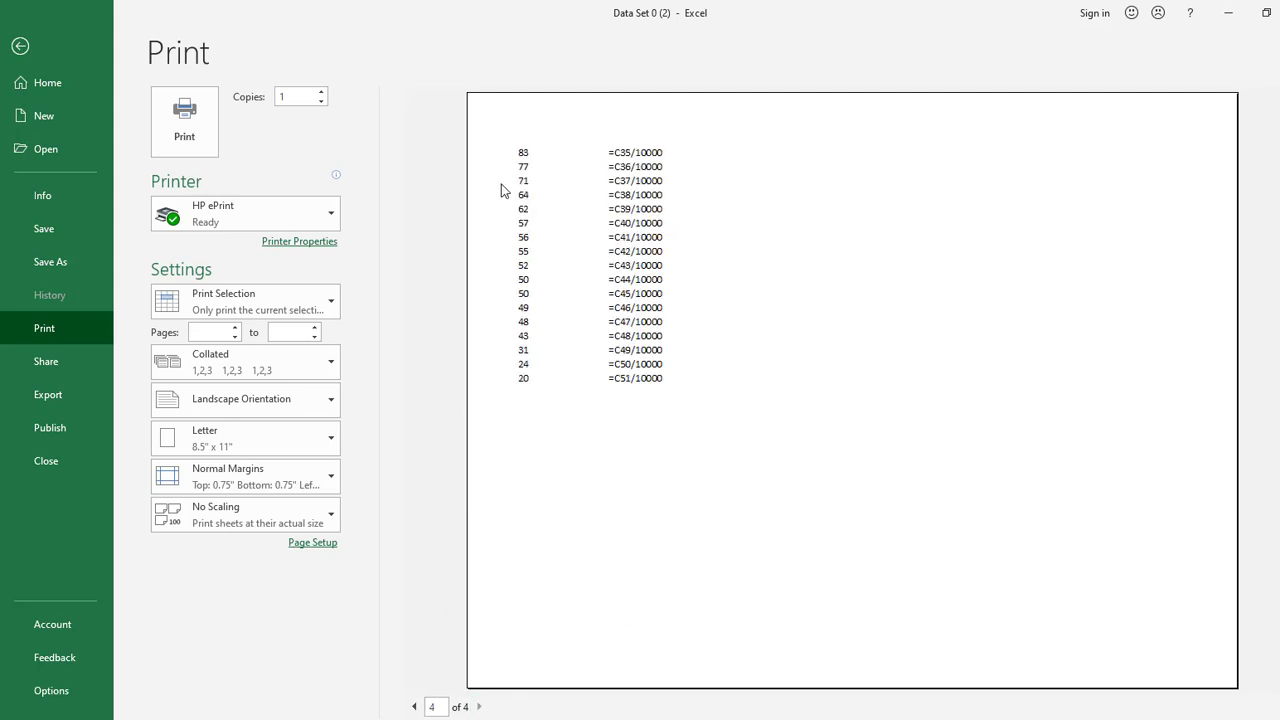
pyautogui.click(413, 707)
pyautogui.click(413, 707)
pyautogui.click(413, 707)
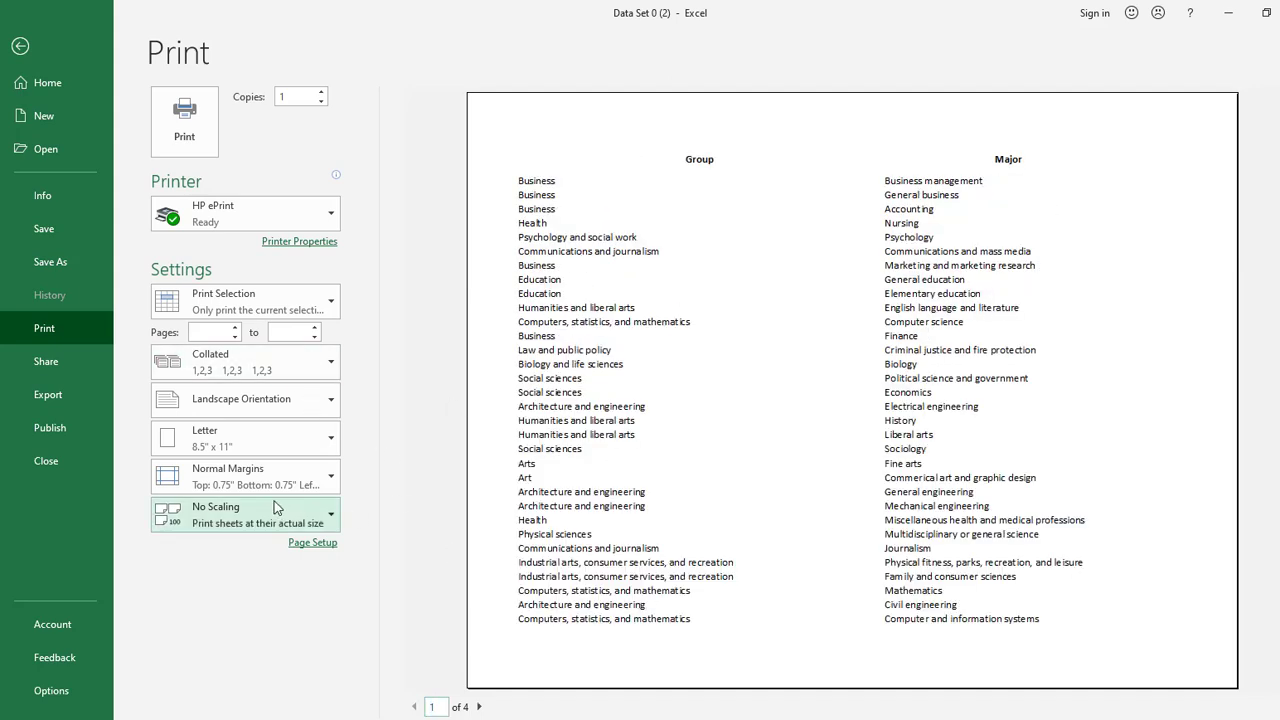
pyautogui.click(306, 520)
pyautogui.click(405, 408)
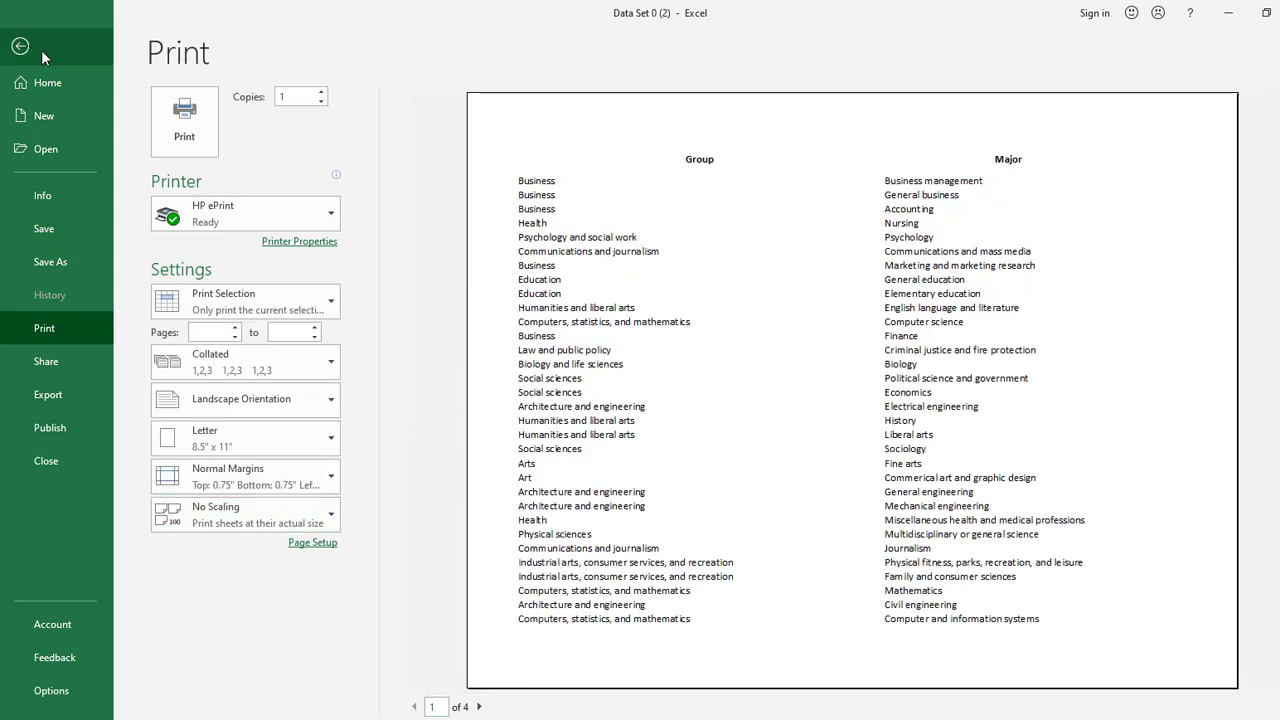
# - Return from the print preview to the worksheet and examine the vertical page-break line between columns H and I
pyautogui.click(41, 50)
pyautogui.click(886, 289)
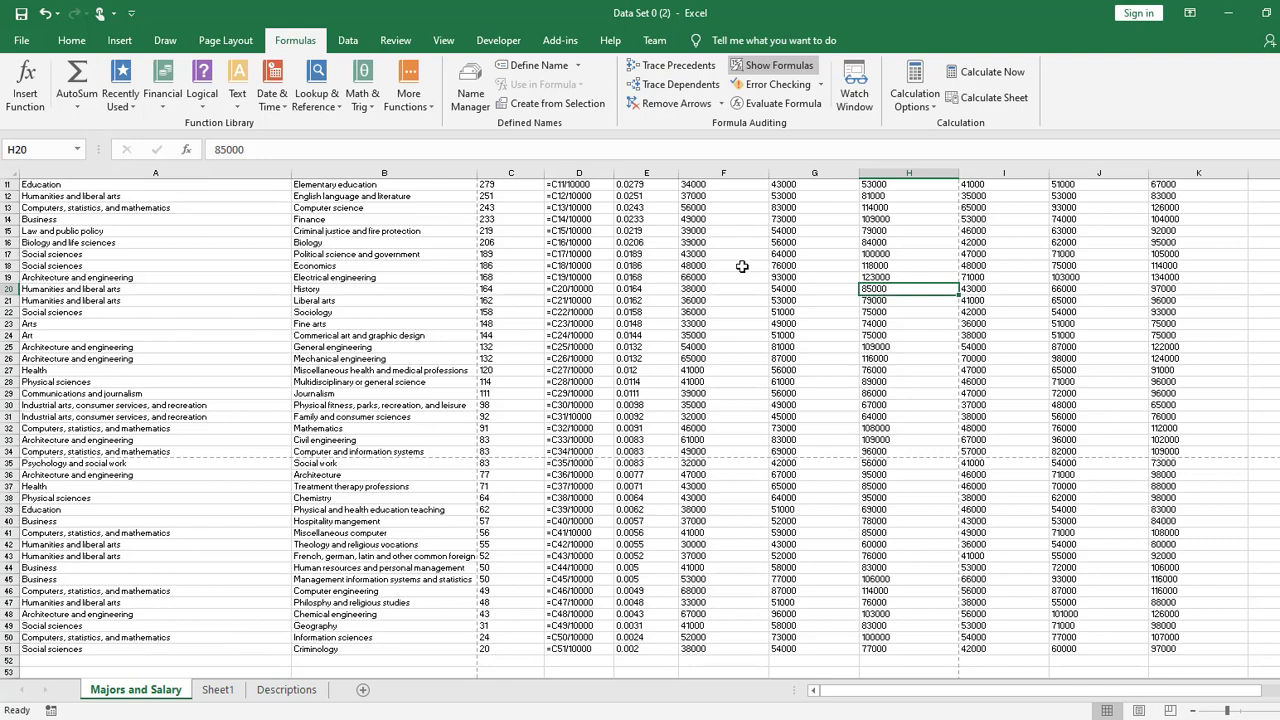
pyautogui.keyDown('ctrl'); pyautogui.scroll(5, 557, 475); pyautogui.keyUp('ctrl')
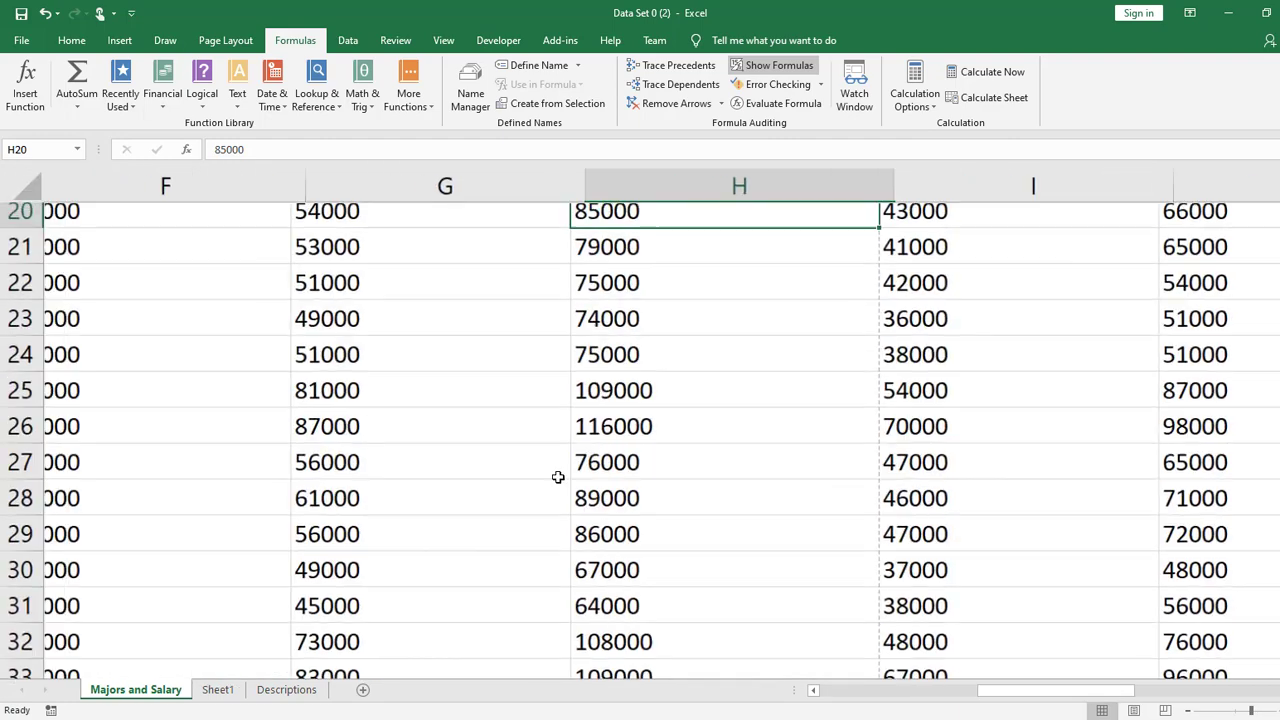
pyautogui.scroll(2, 772, 477)
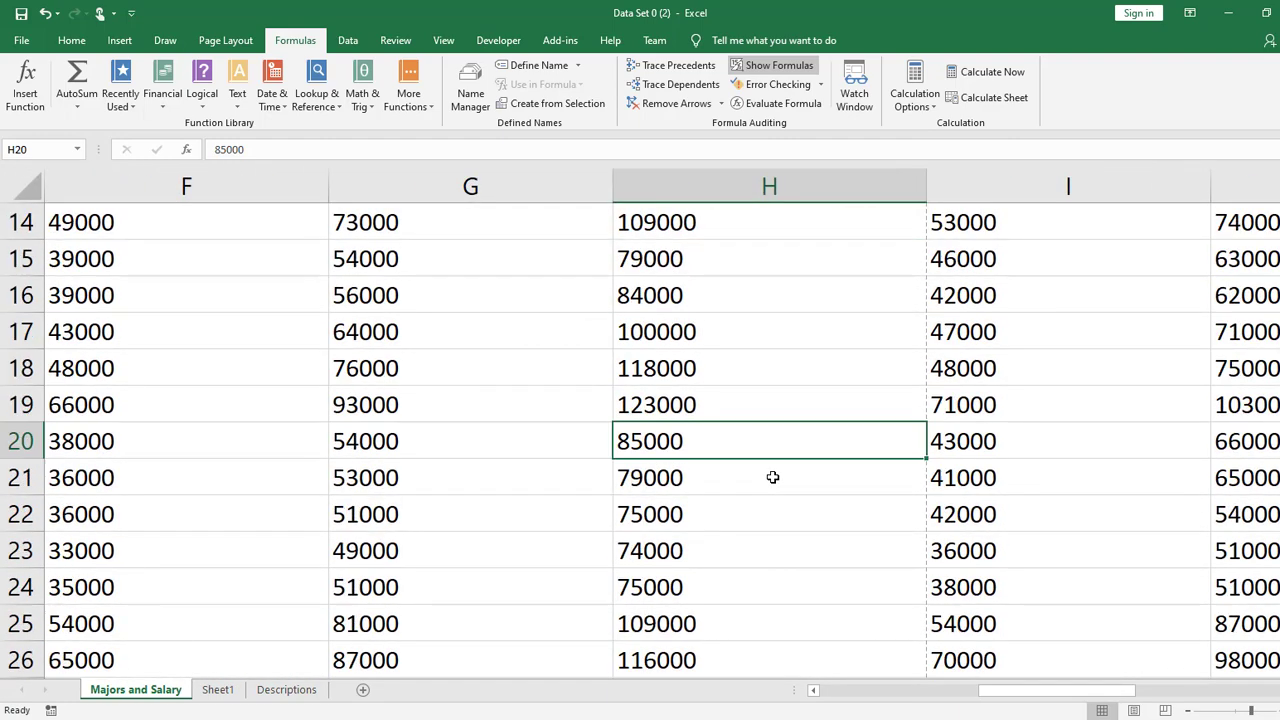
pyautogui.click(975, 480)
pyautogui.click(904, 480)
pyautogui.click(983, 480)
pyautogui.click(906, 480)
pyautogui.click(978, 479)
# - Examine where the horizontal page break below row 34 crosses the vertical one, marking the cells around H34:I35
pyautogui.scroll(-1, 978, 450)
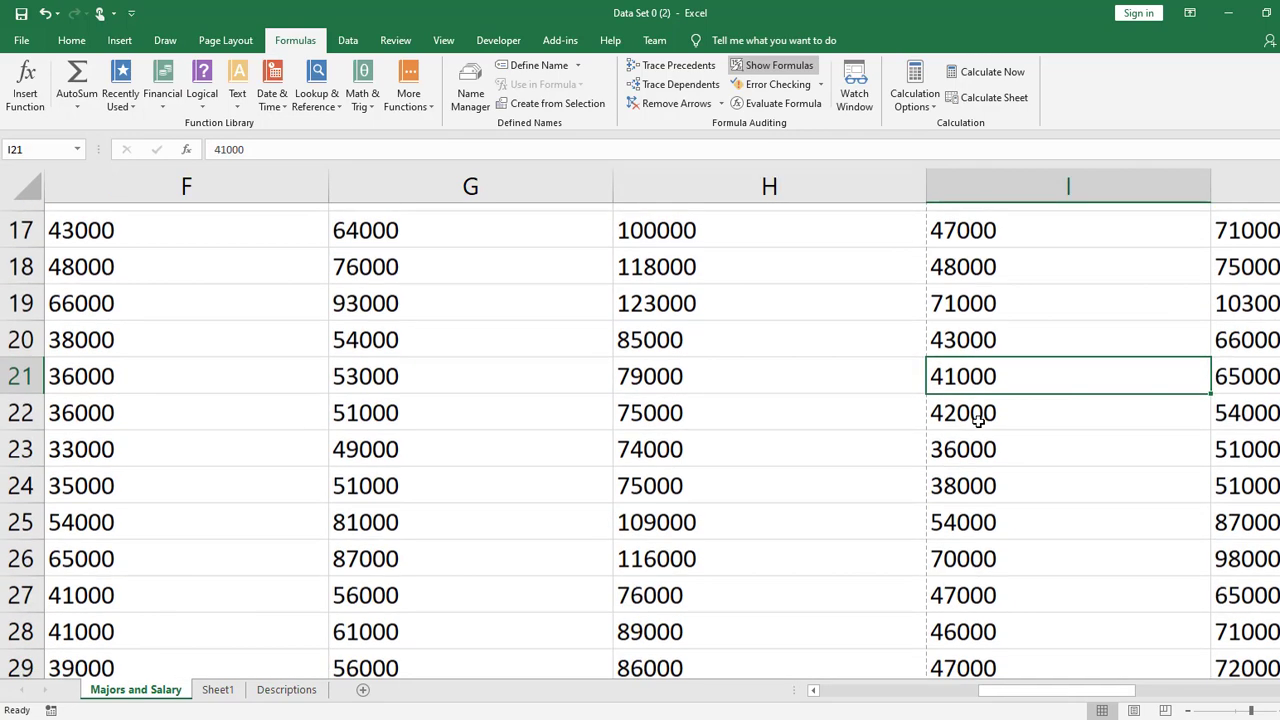
pyautogui.scroll(6, 980, 414)
pyautogui.scroll(-1, 931, 271)
pyautogui.scroll(-8, 933, 267)
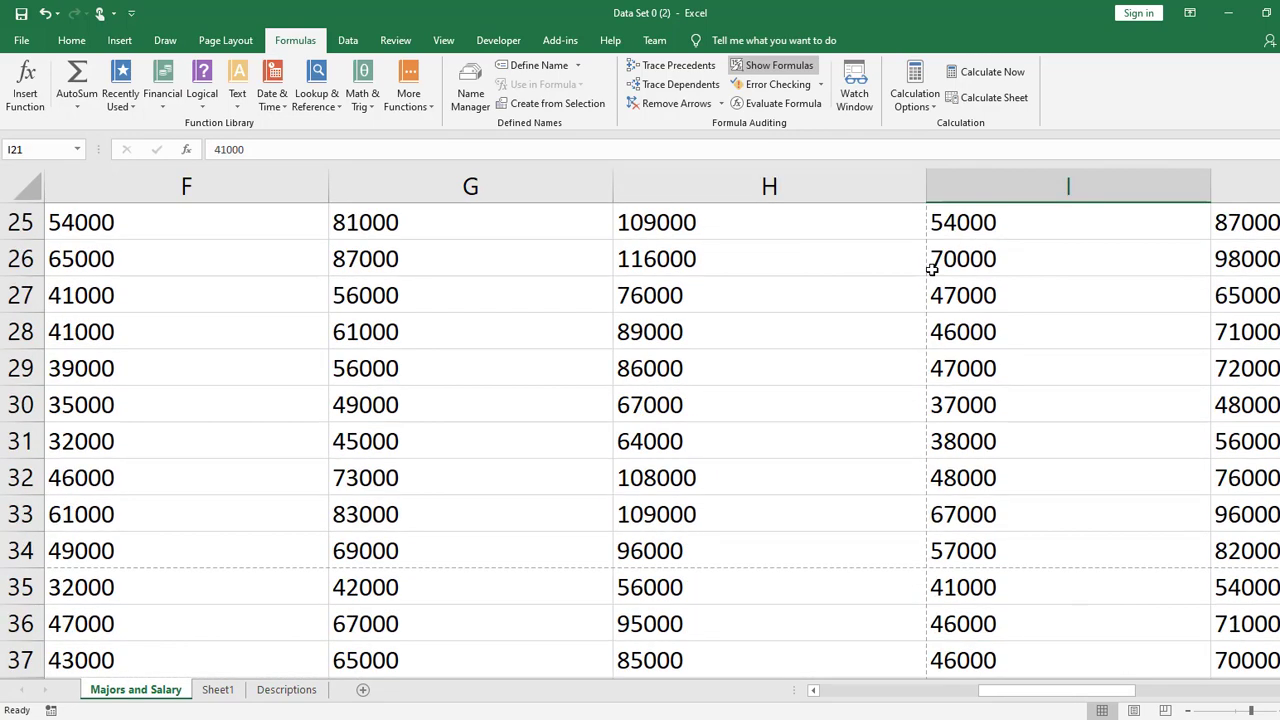
pyautogui.scroll(-1, 987, 538)
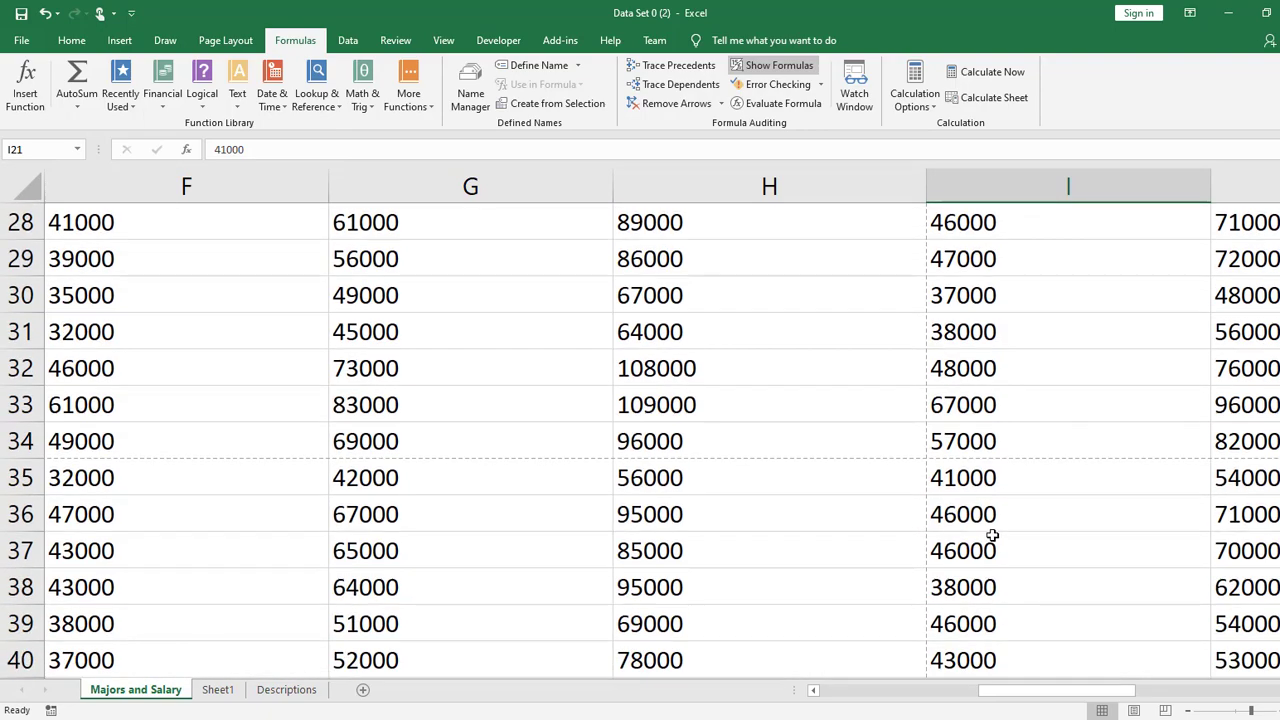
pyautogui.keyDown('ctrl'); pyautogui.scroll(3, 991, 534); pyautogui.keyUp('ctrl')
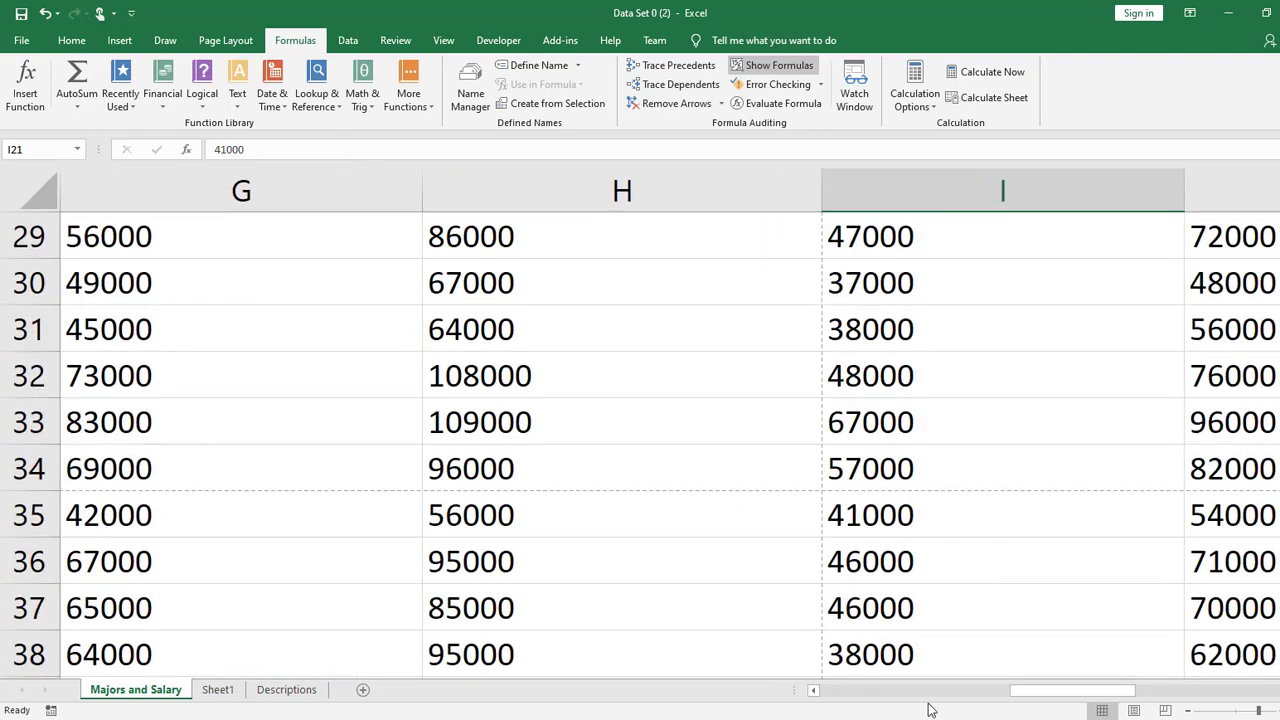
pyautogui.moveTo(893, 467); pyautogui.dragTo(728, 531)
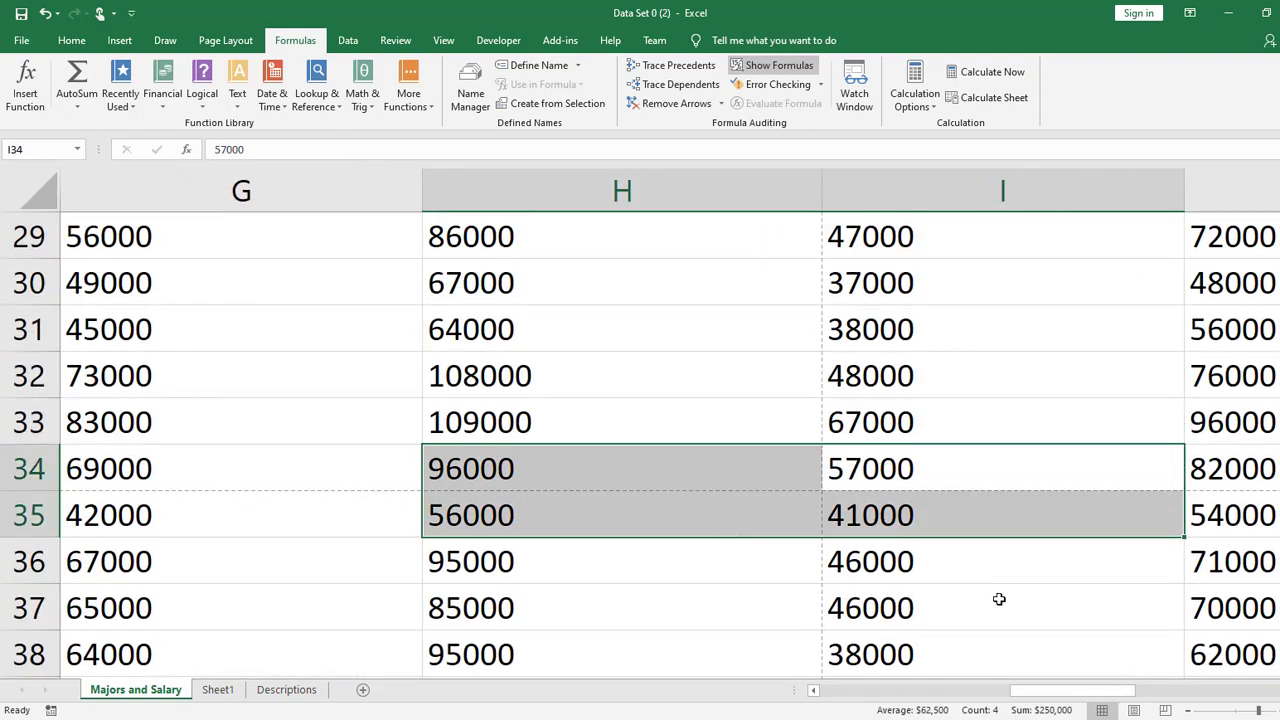
pyautogui.click(1020, 603)
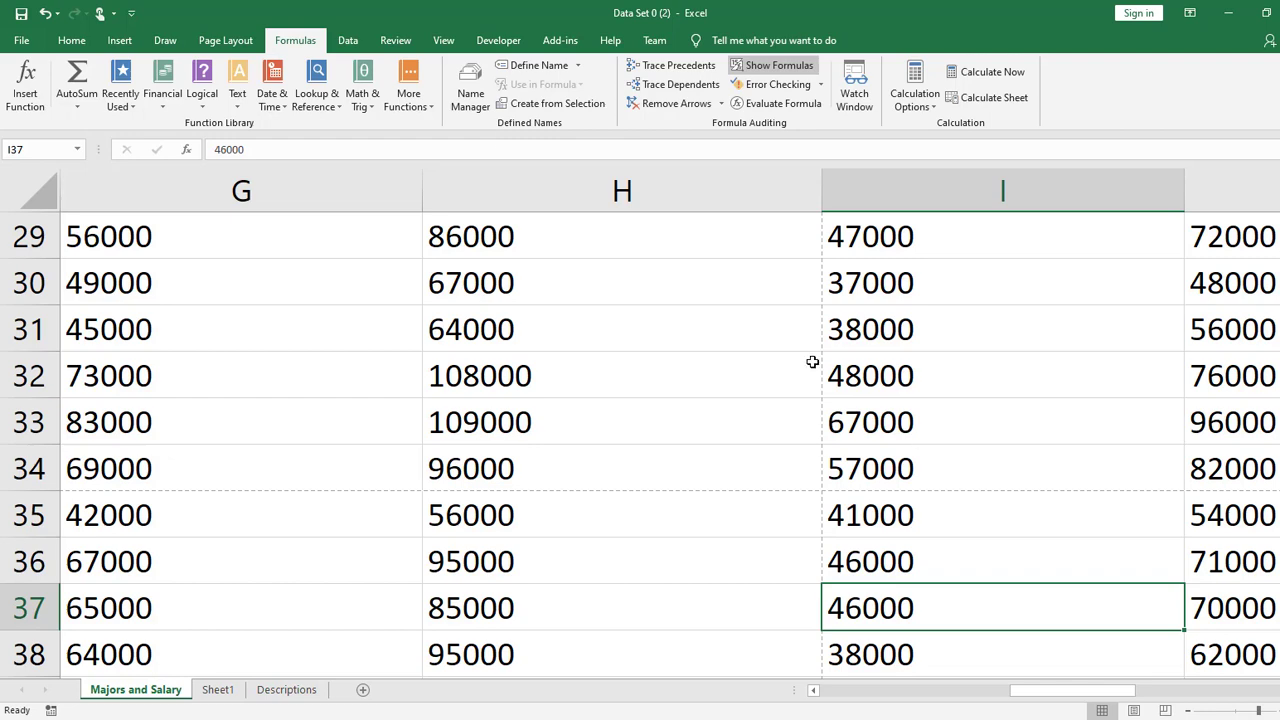
# - Switch the sheet to Page Break Preview and look closely at the break lines around columns H to K
pyautogui.click(446, 40)
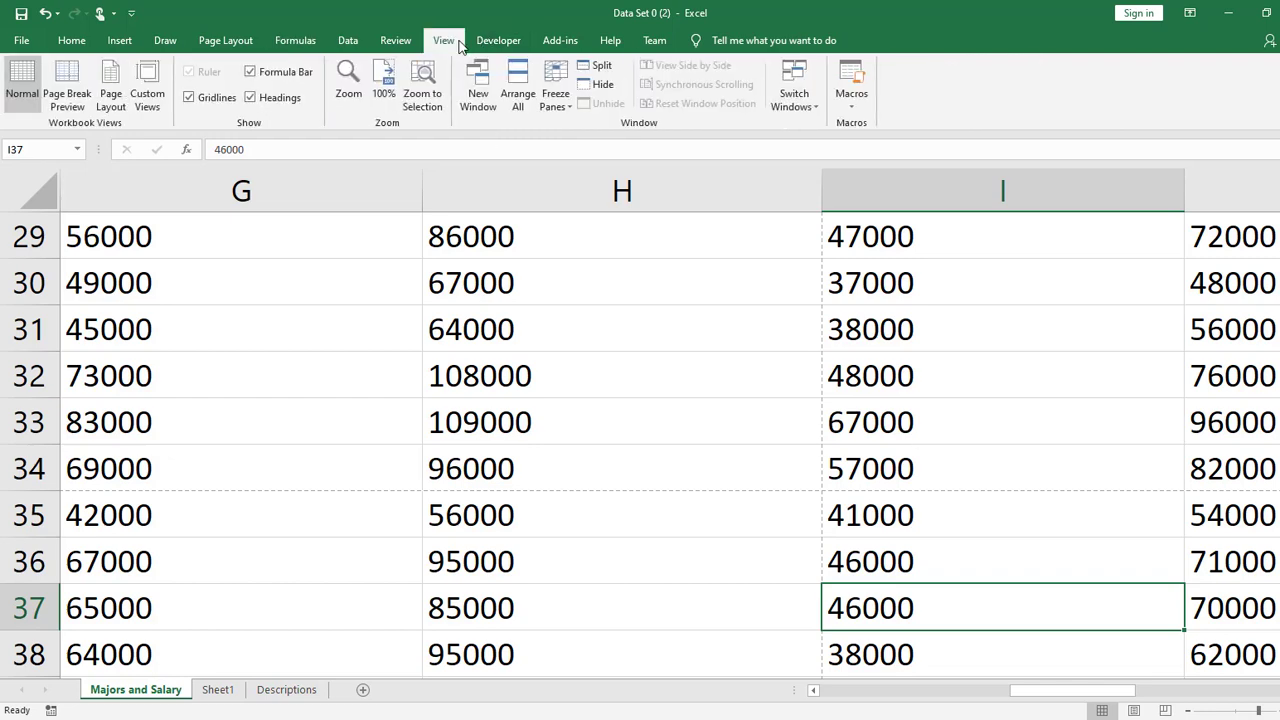
pyautogui.click(79, 93)
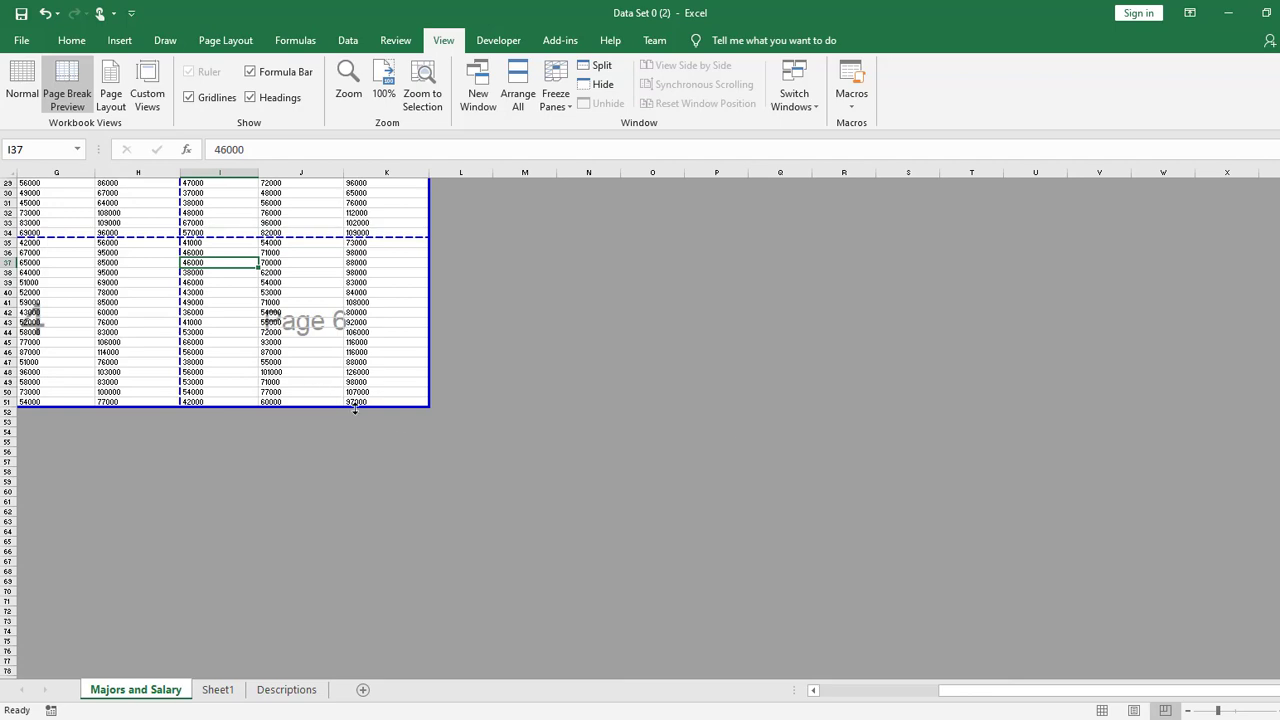
pyautogui.scroll(5, 517, 494)
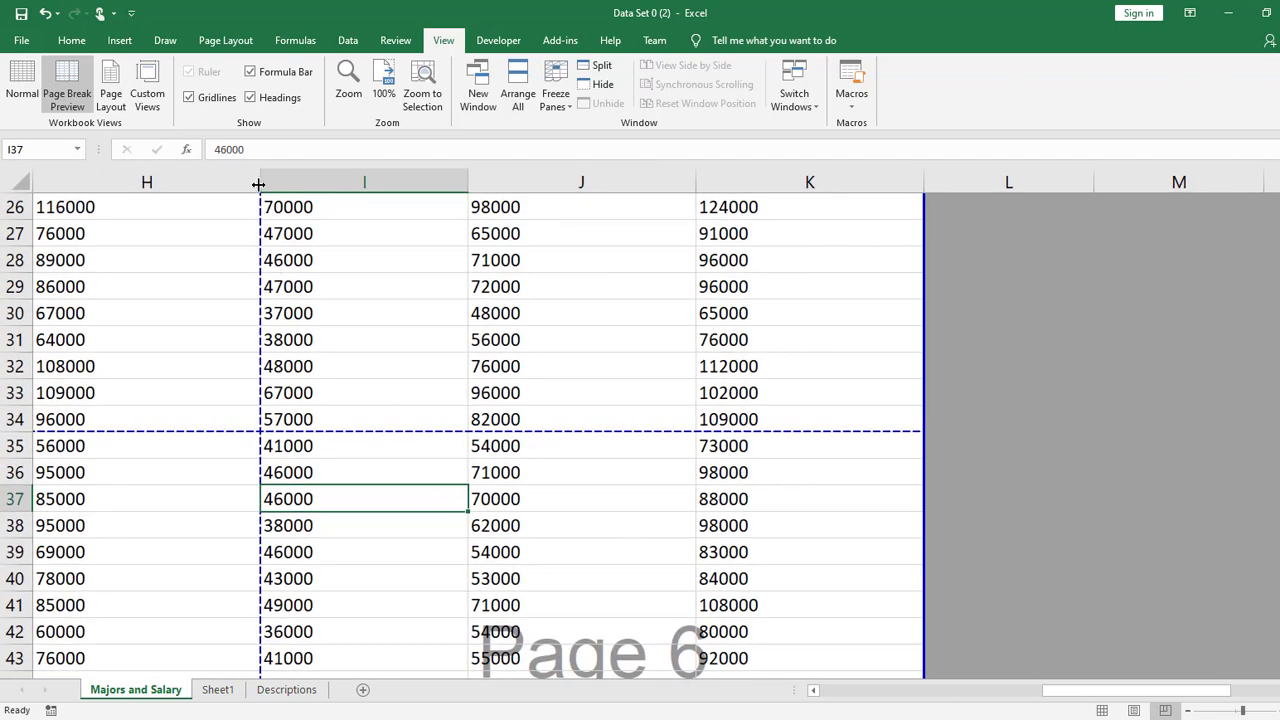
# - Narrow columns F through K close to their contents so that fewer pages are needed across
pyautogui.moveTo(258, 184); pyautogui.dragTo(200, 184)
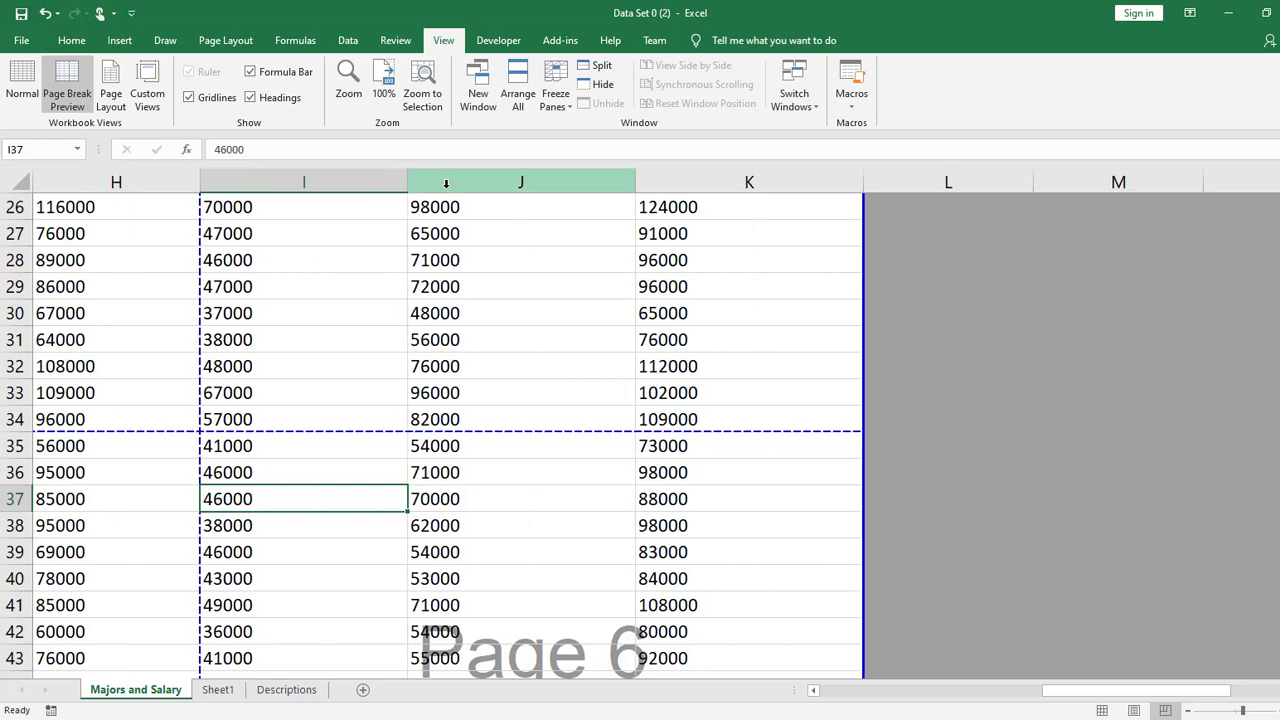
pyautogui.moveTo(408, 181); pyautogui.dragTo(308, 178)
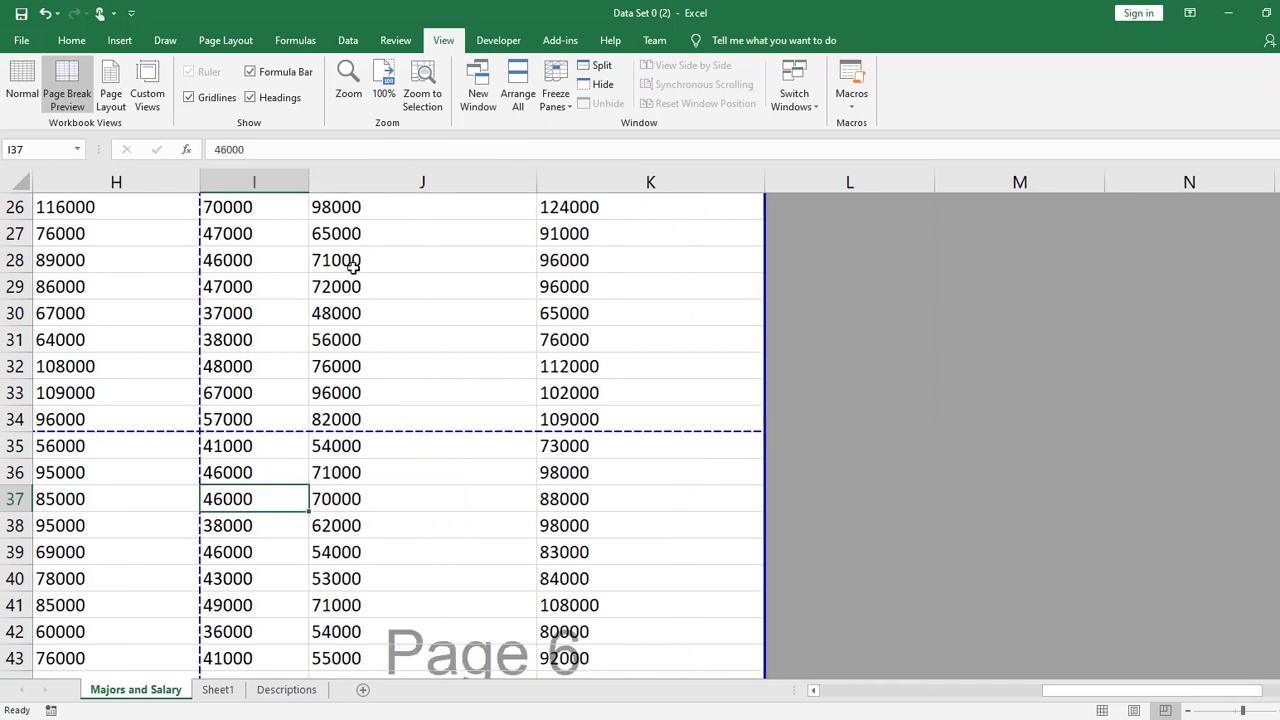
pyautogui.moveTo(1066, 697); pyautogui.dragTo(940, 703)
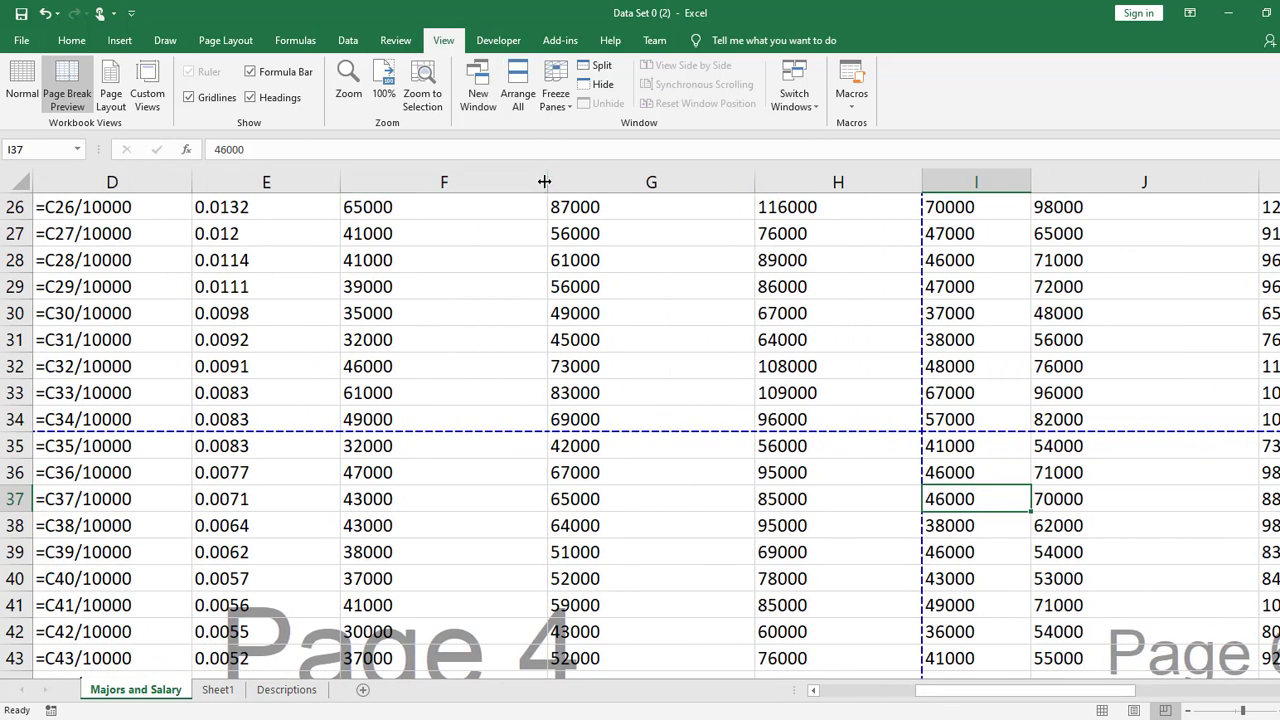
pyautogui.moveTo(545, 180); pyautogui.dragTo(468, 177)
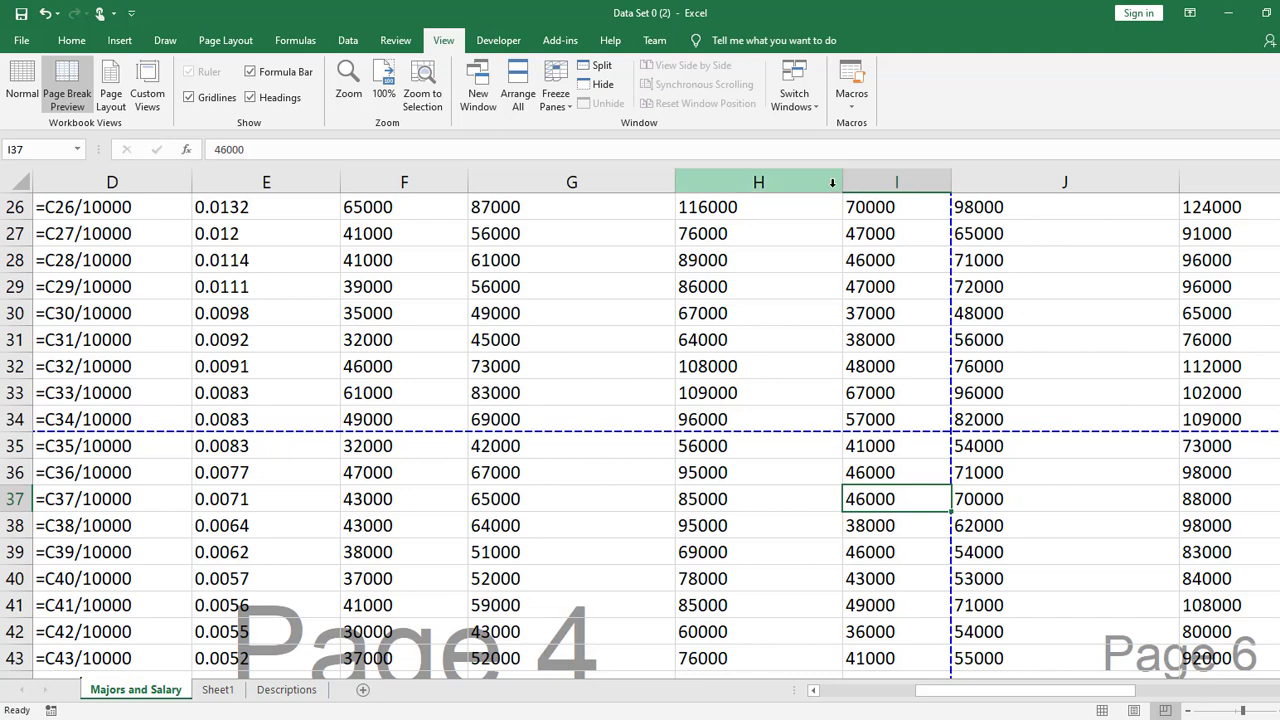
pyautogui.moveTo(840, 182); pyautogui.dragTo(770, 182)
pyautogui.moveTo(675, 182); pyautogui.dragTo(576, 193)
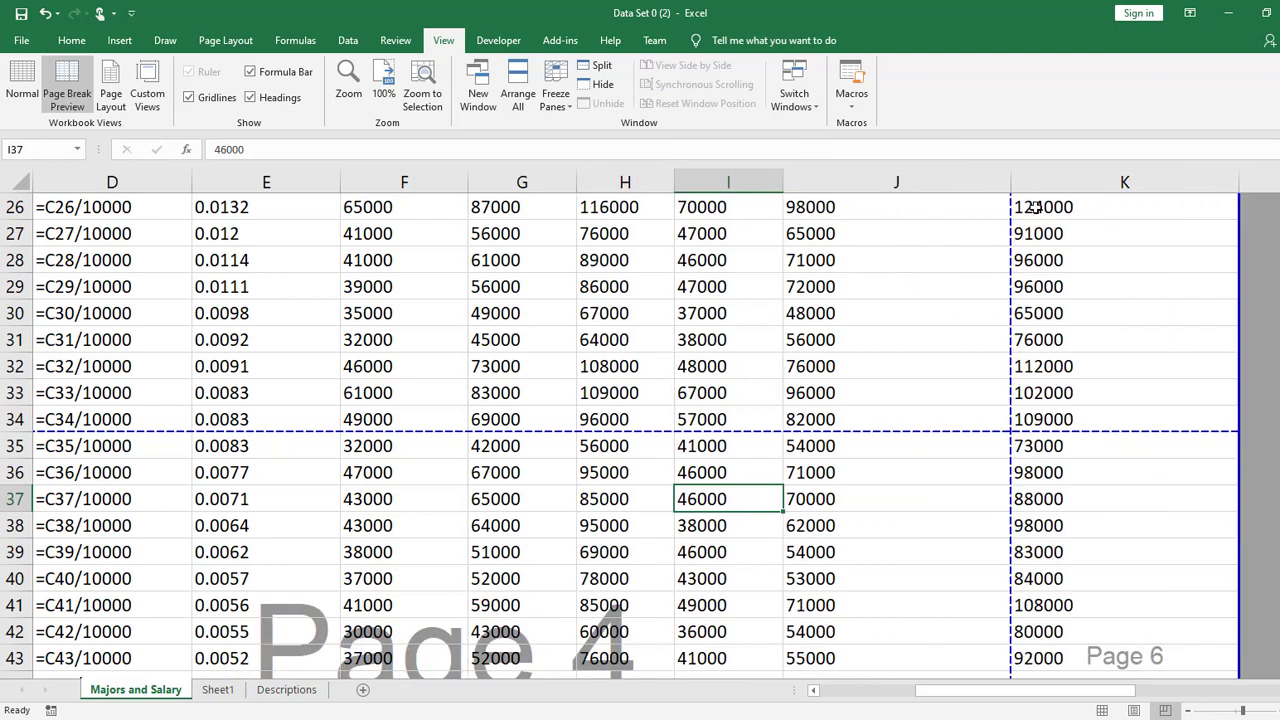
pyautogui.moveTo(1009, 181); pyautogui.dragTo(875, 182)
pyautogui.moveTo(1104, 181); pyautogui.dragTo(990, 186)
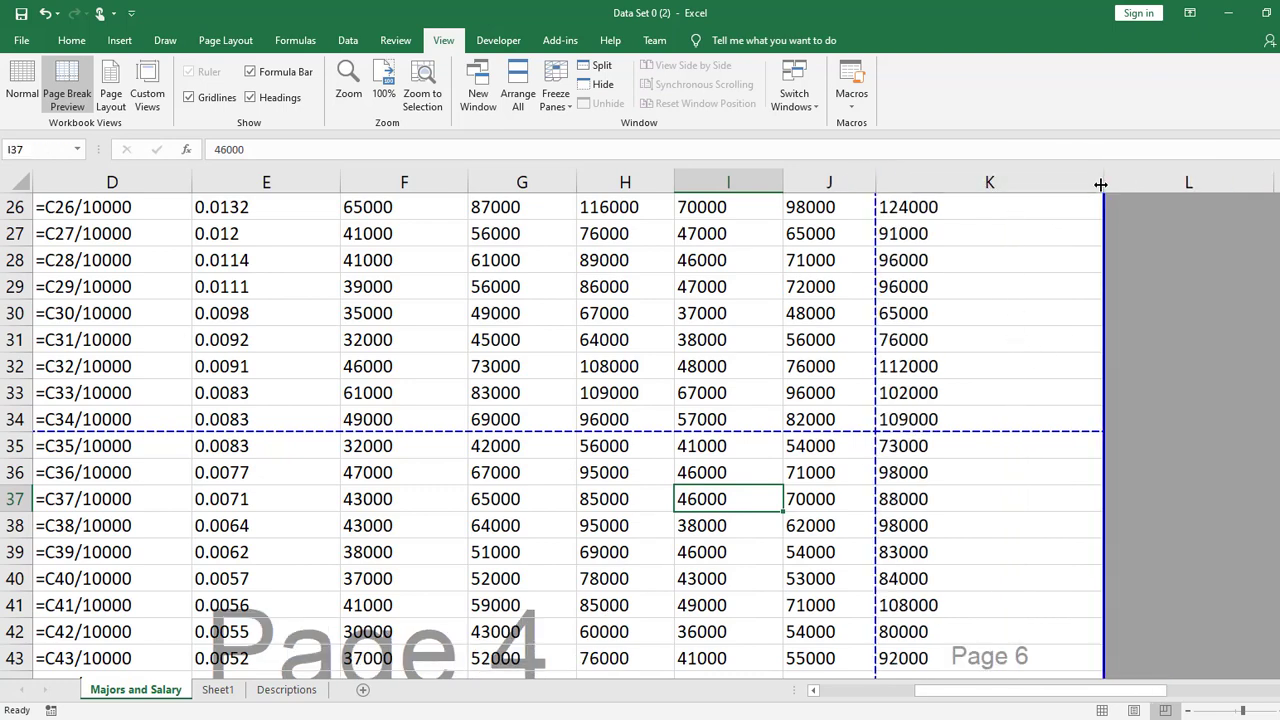
pyautogui.moveTo(1103, 183); pyautogui.dragTo(960, 182)
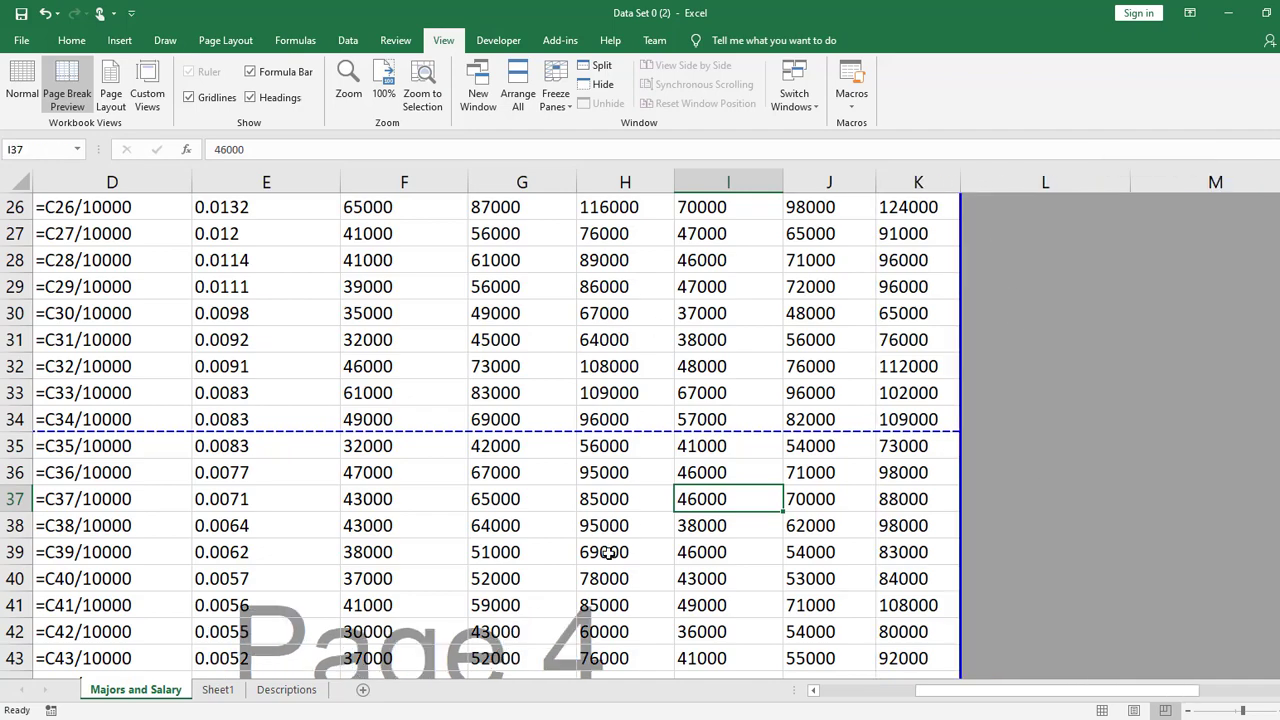
# - Examine the page division of the whole data set in Page Break Preview
pyautogui.moveTo(1030, 692); pyautogui.dragTo(900, 695)
pyautogui.scroll(-5, 931, 446)
pyautogui.scroll(-3, 651, 397)
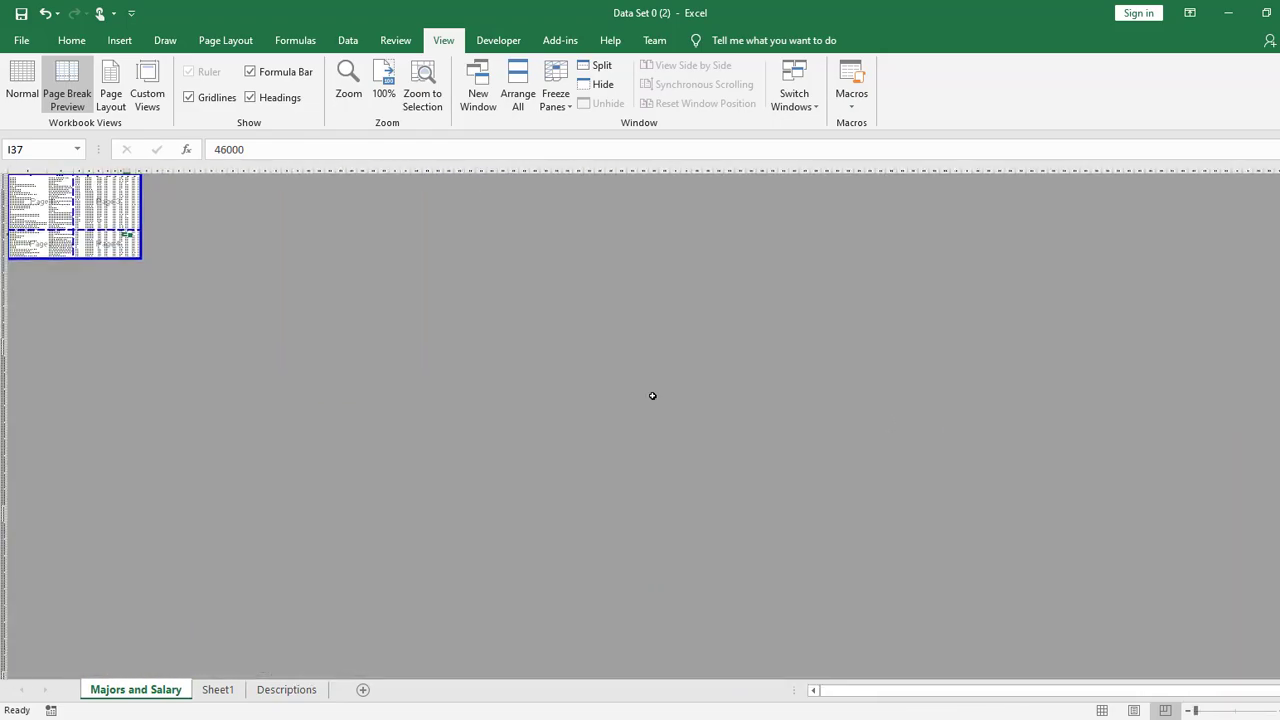
pyautogui.scroll(8, 651, 397)
pyautogui.scroll(-1, 705, 405)
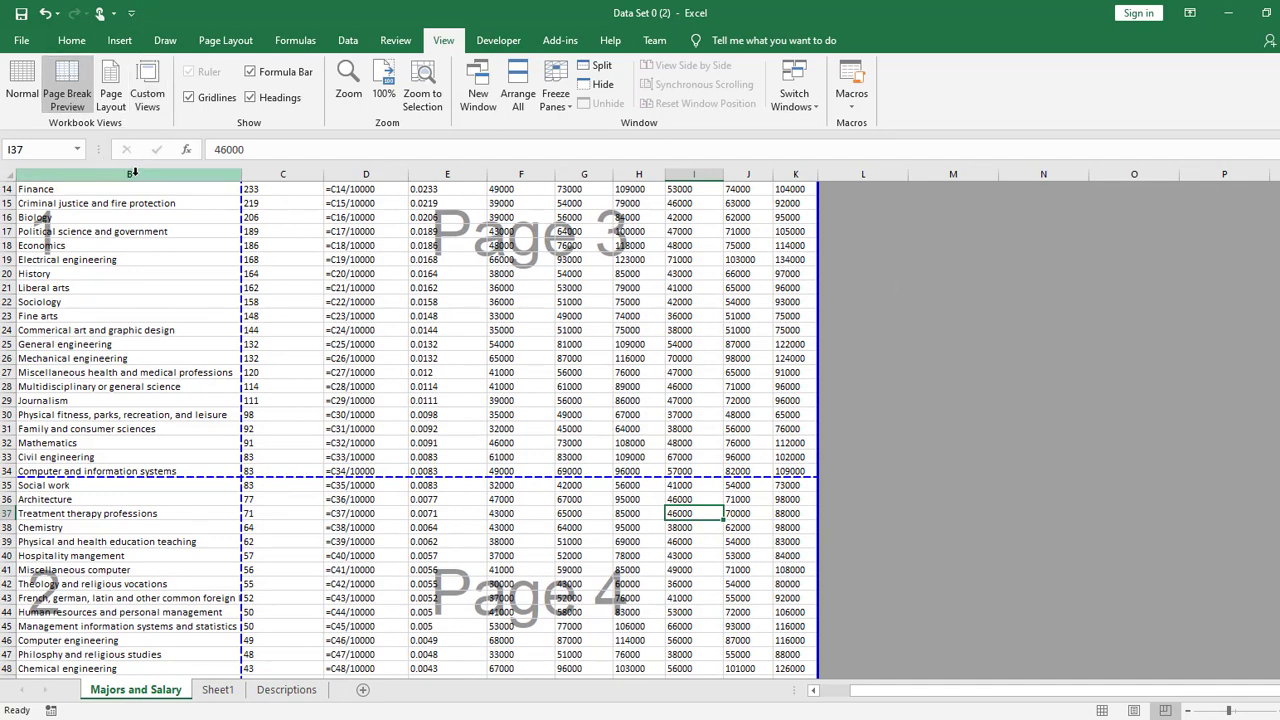
# - Switch the sheet back to Normal view and bring the heading rows of columns E through K into view
pyautogui.click(22, 85)
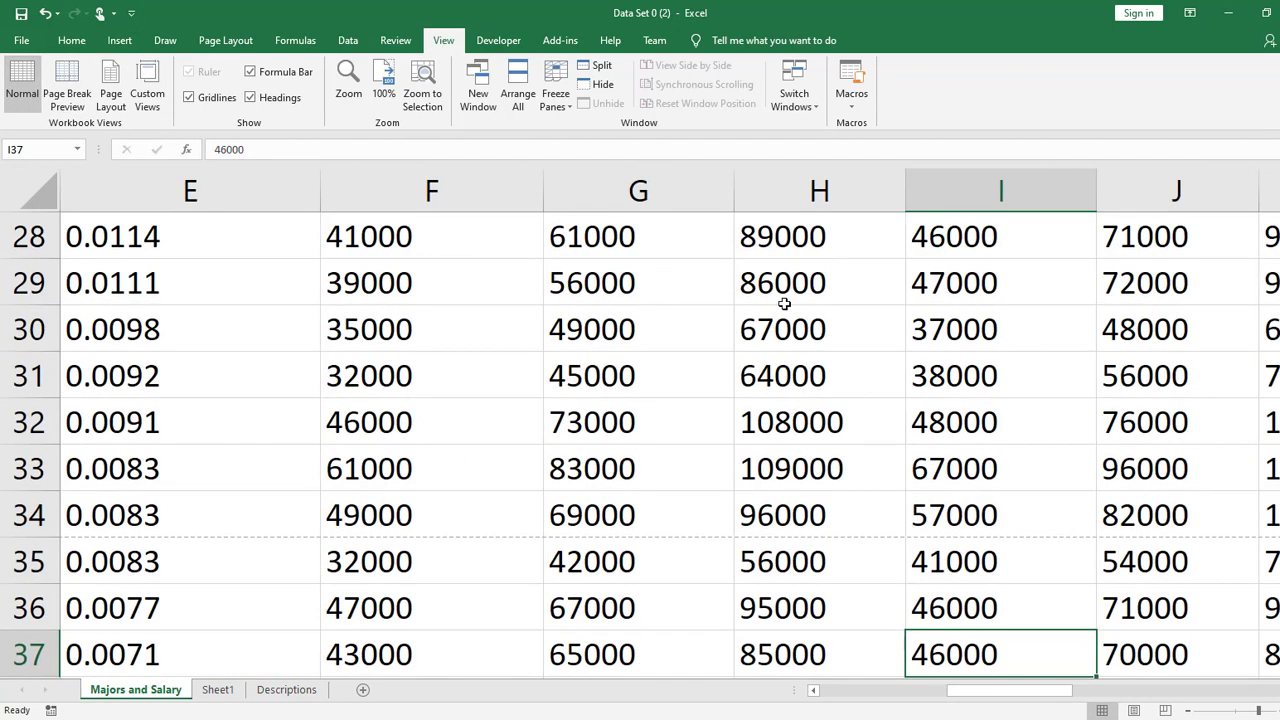
pyautogui.click(825, 420)
pyautogui.scroll(-4, 803, 491)
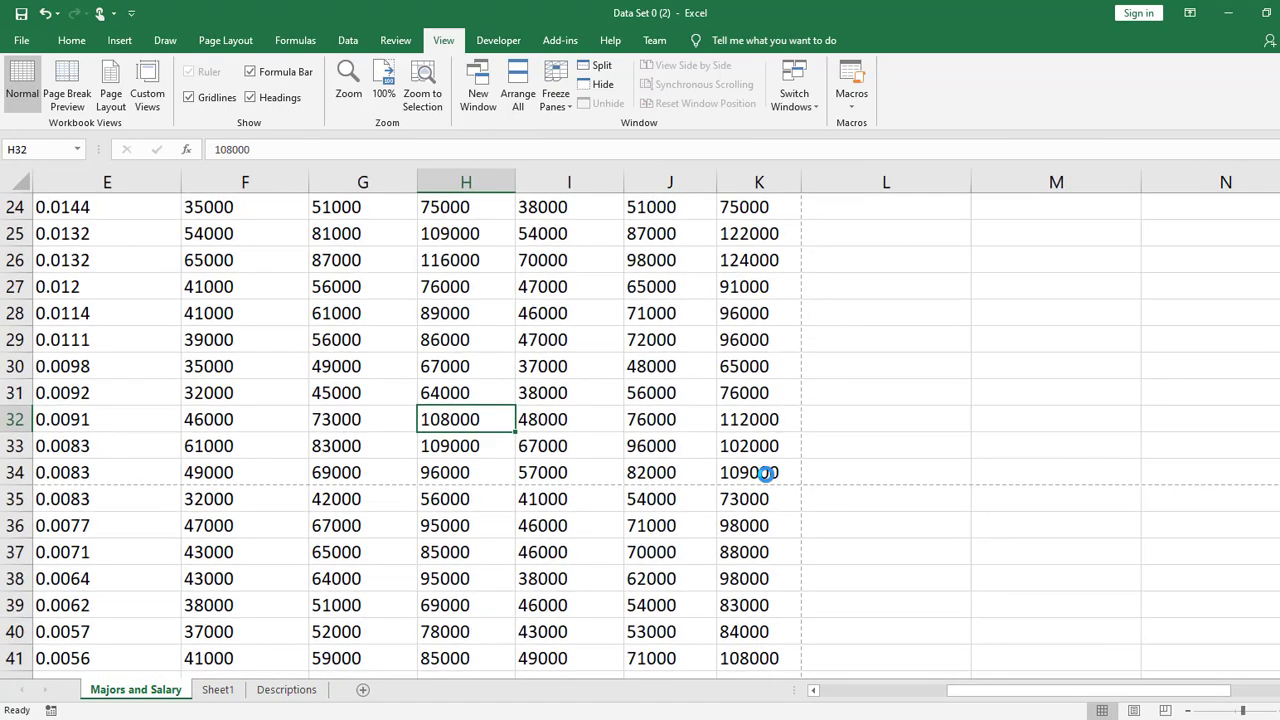
pyautogui.scroll(1, 768, 474)
pyautogui.moveTo(1207, 692); pyautogui.dragTo(1145, 692)
pyautogui.scroll(8, 903, 530)
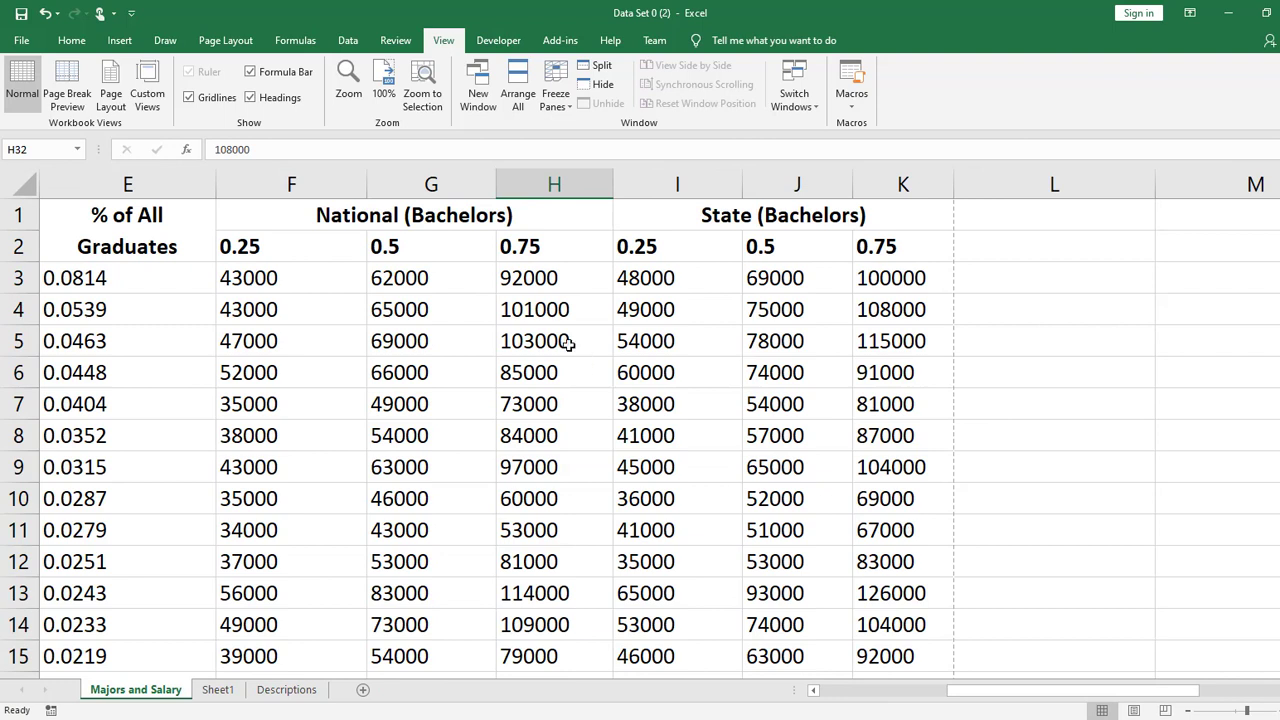
# - Turn off the formula display so the worksheet shows formatted values, and bring columns B through K into view
pyautogui.click(1055, 343)
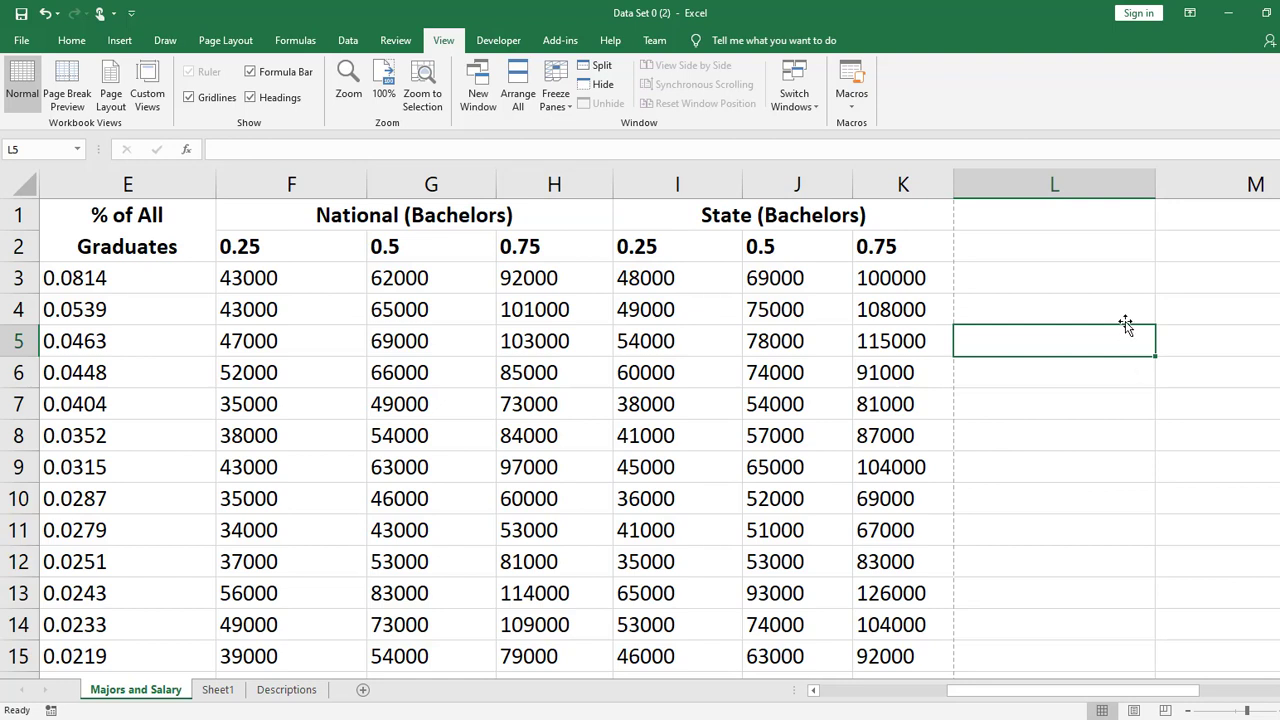
pyautogui.click(297, 255)
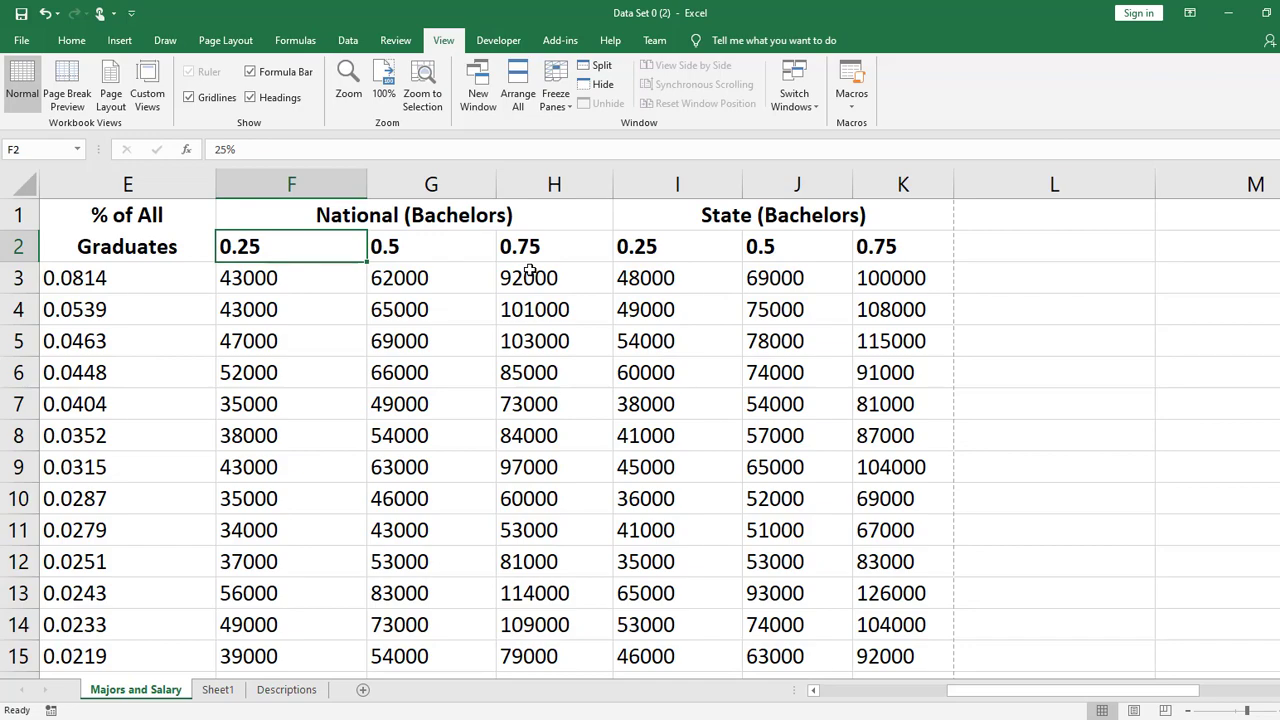
pyautogui.hotkey('ctrl', 'z')
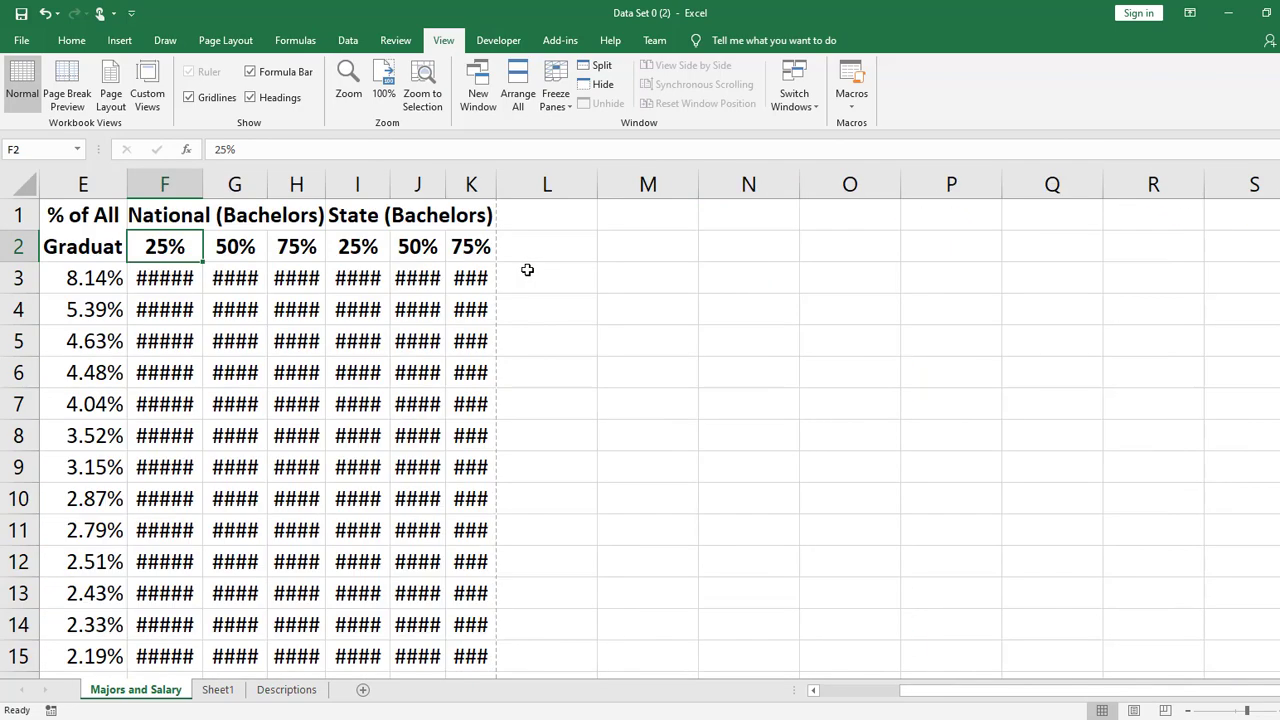
pyautogui.click(635, 332)
pyautogui.moveTo(1112, 690); pyautogui.dragTo(1065, 700)
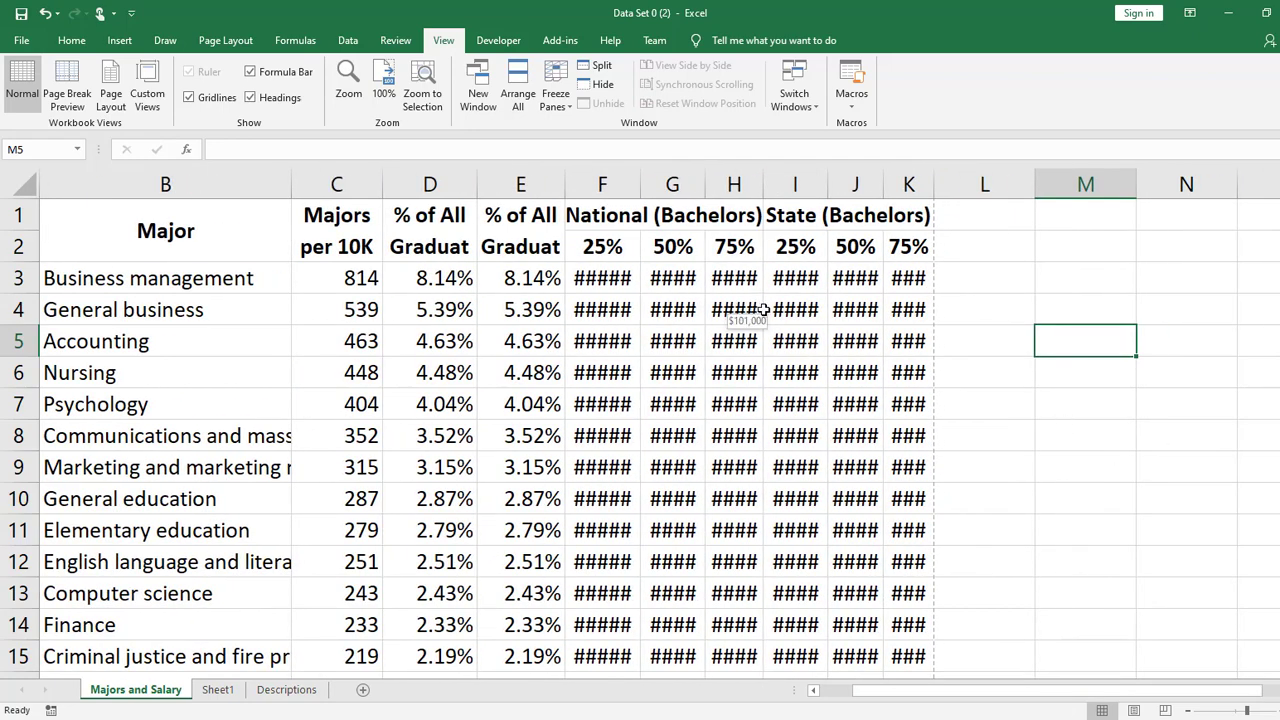
# - AutoFit the widths of the National and State salary columns F through K
pyautogui.doubleClick(641, 184)
pyautogui.doubleClick(716, 184)
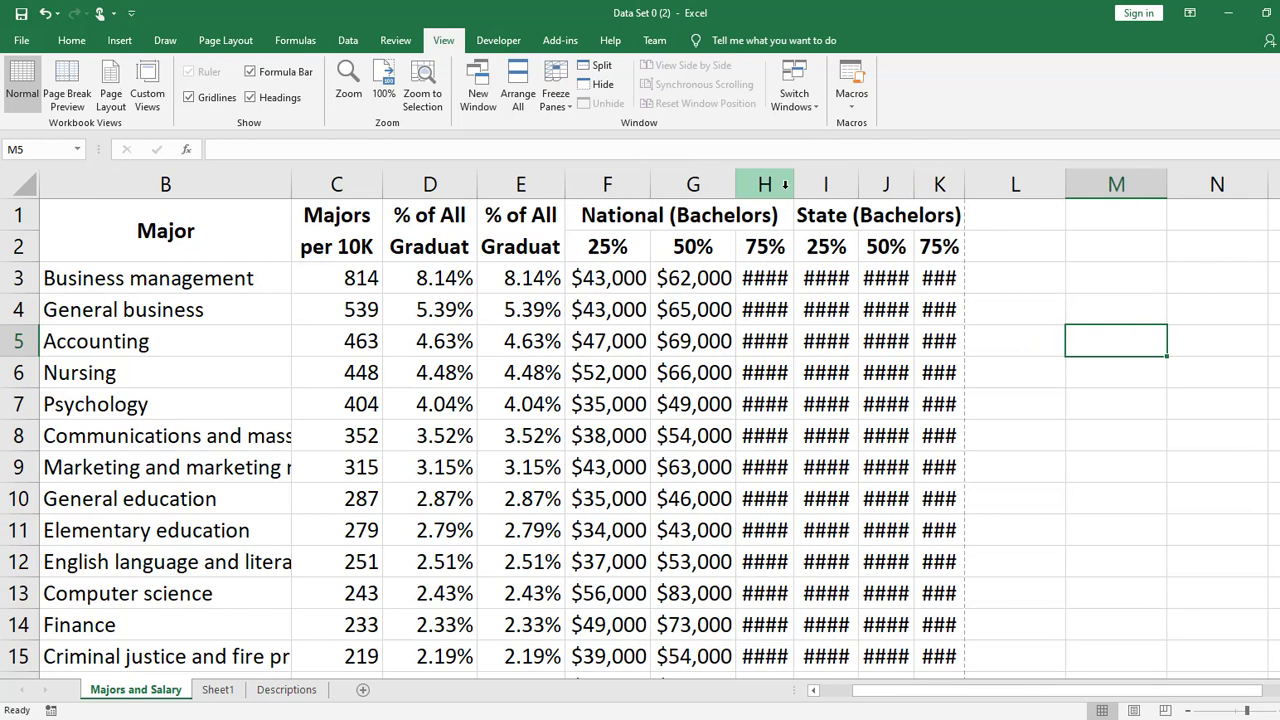
pyautogui.doubleClick(792, 184)
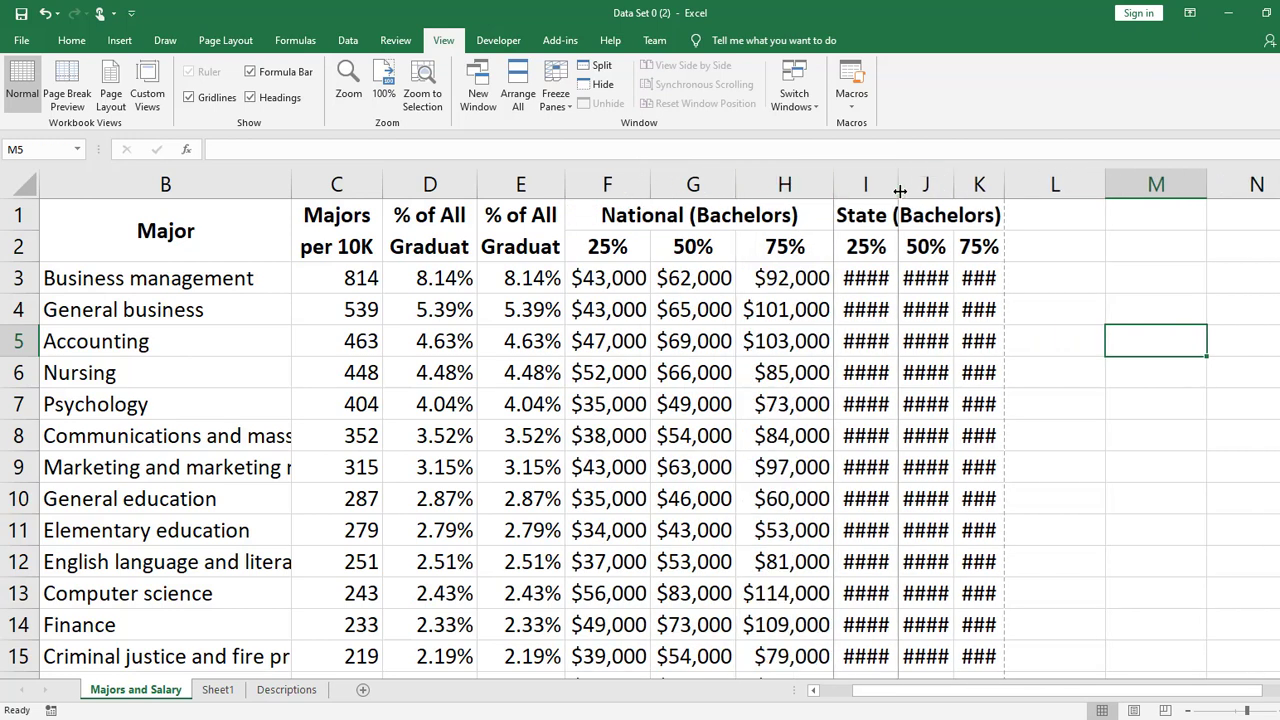
pyautogui.doubleClick(900, 184)
pyautogui.doubleClick(976, 192)
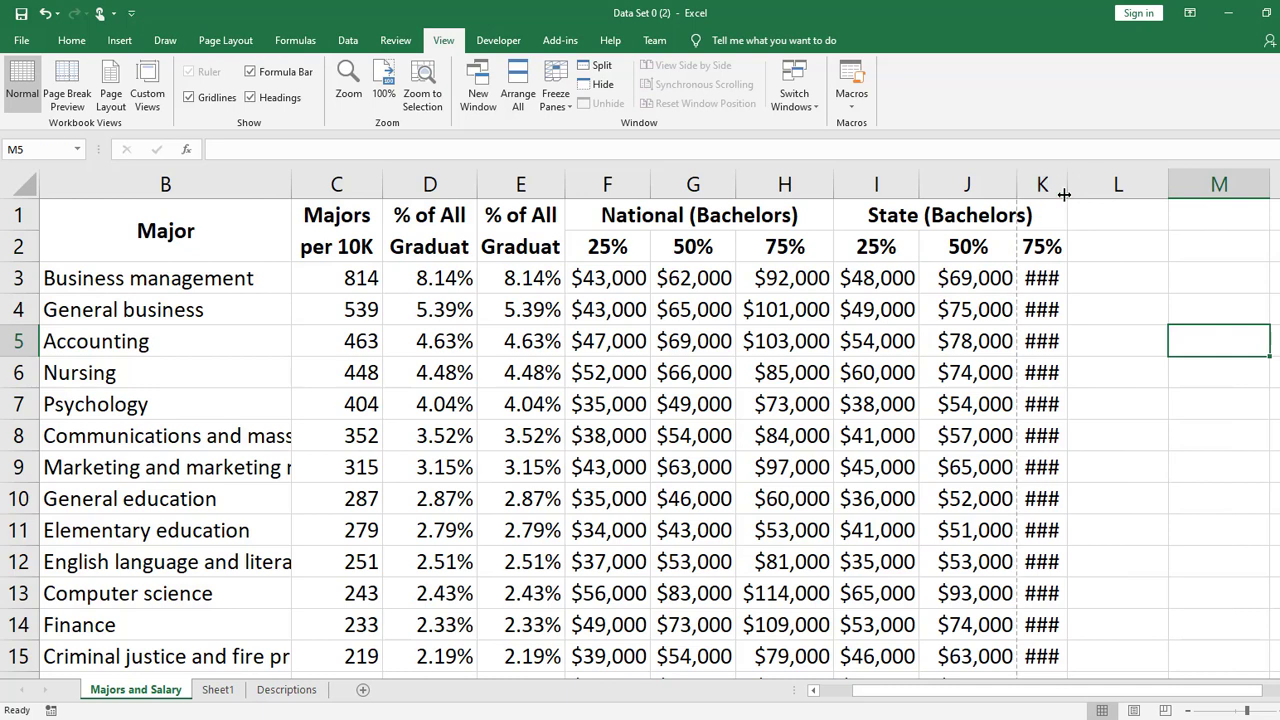
pyautogui.doubleClick(1063, 187)
pyautogui.click(1167, 408)
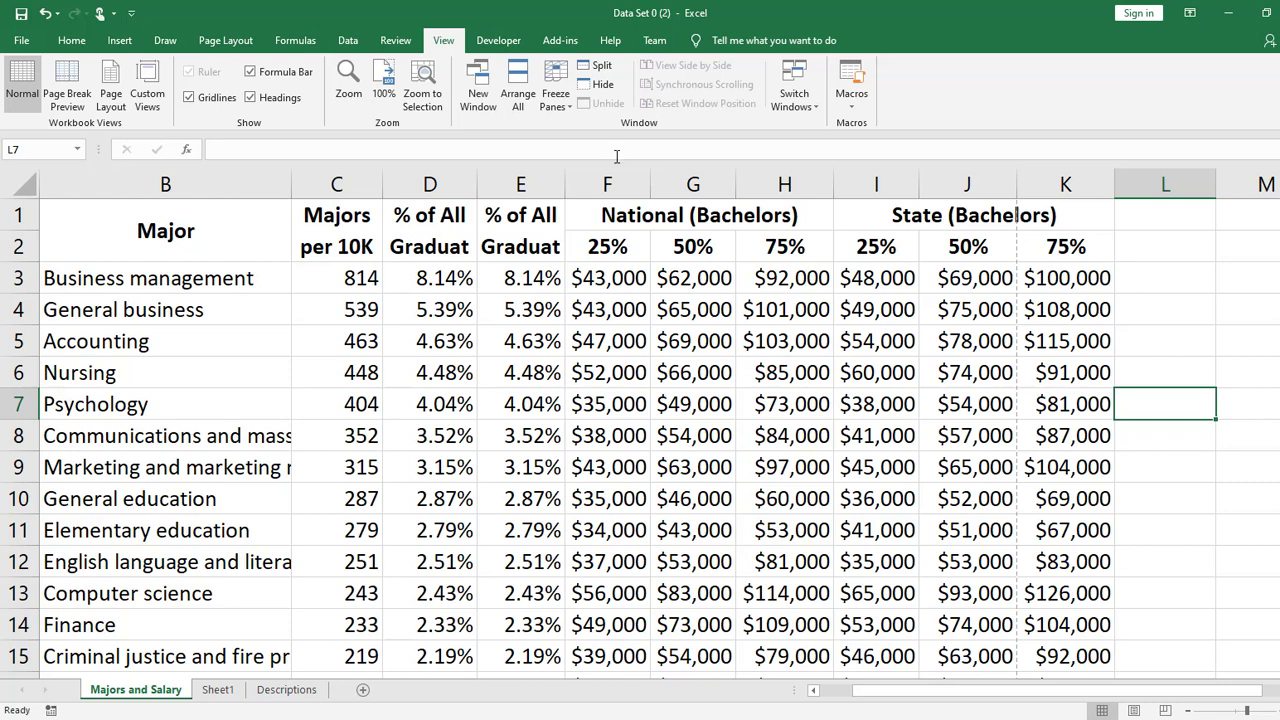
# - Widen both % of All Graduates columns, D and E, to fit their full headings
pyautogui.moveTo(565, 184); pyautogui.dragTo(605, 184)
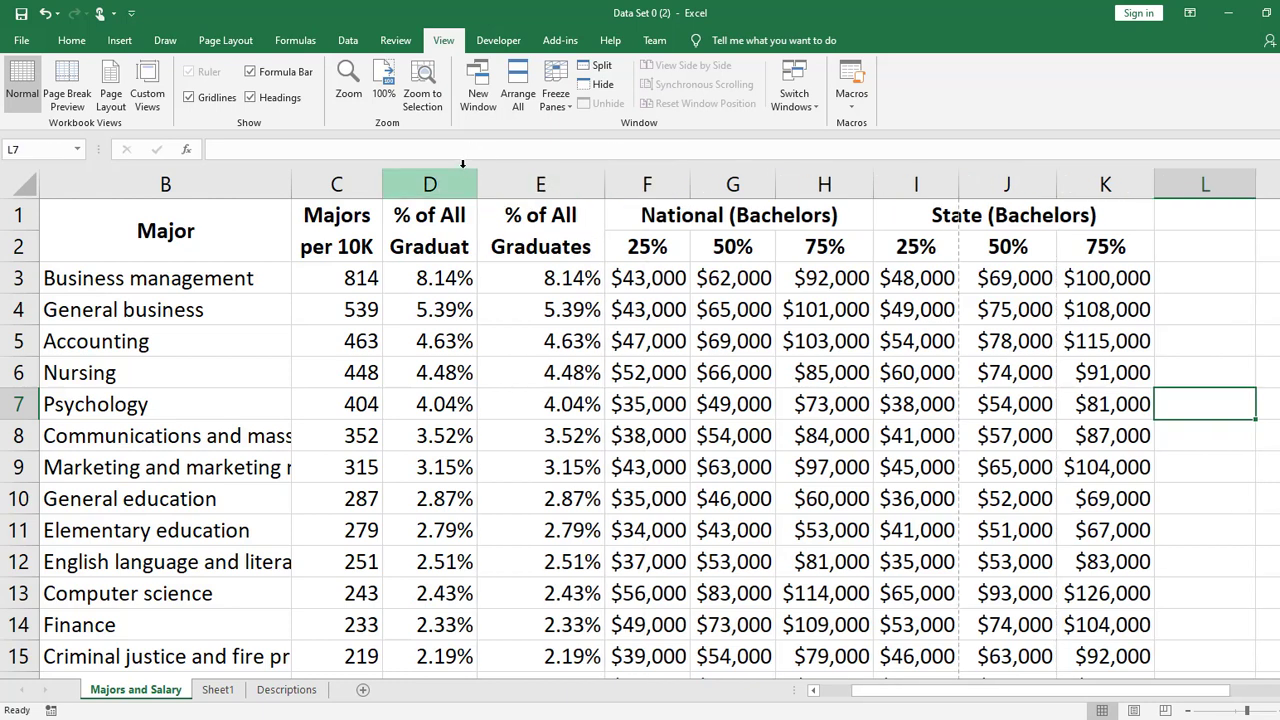
pyautogui.moveTo(478, 184); pyautogui.dragTo(500, 189)
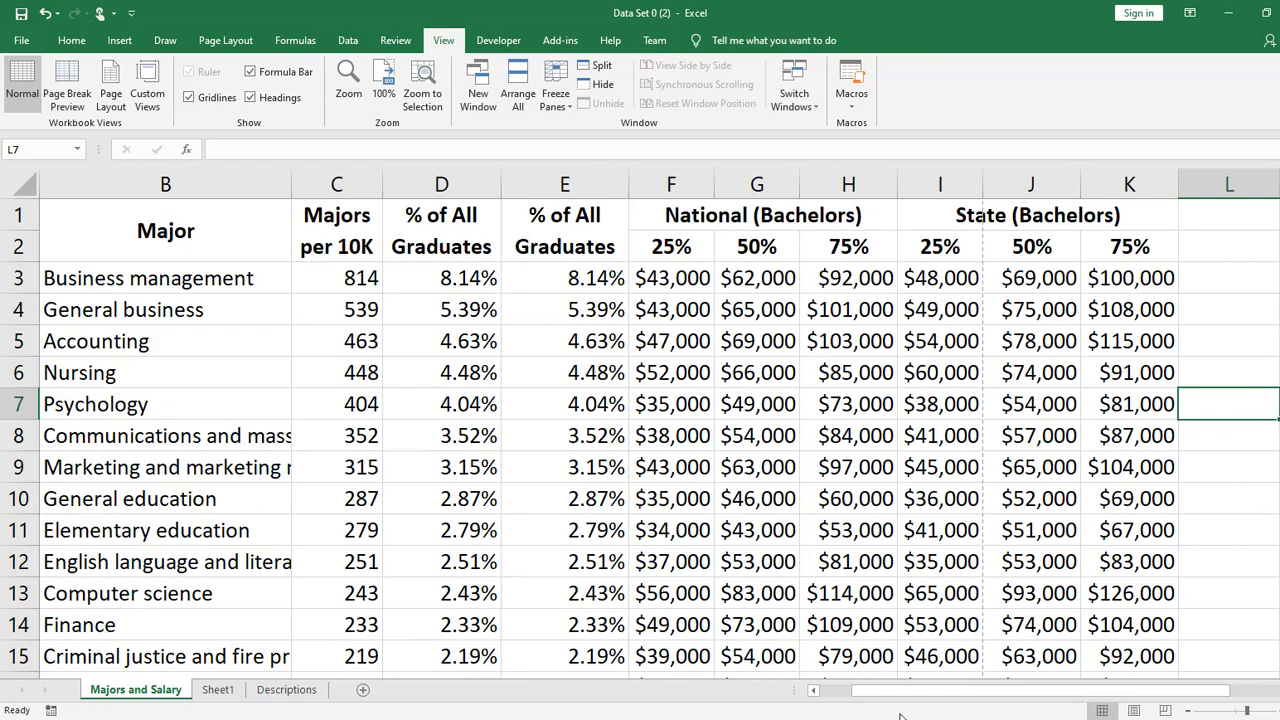
pyautogui.moveTo(882, 692); pyautogui.dragTo(852, 697)
pyautogui.click(877, 402)
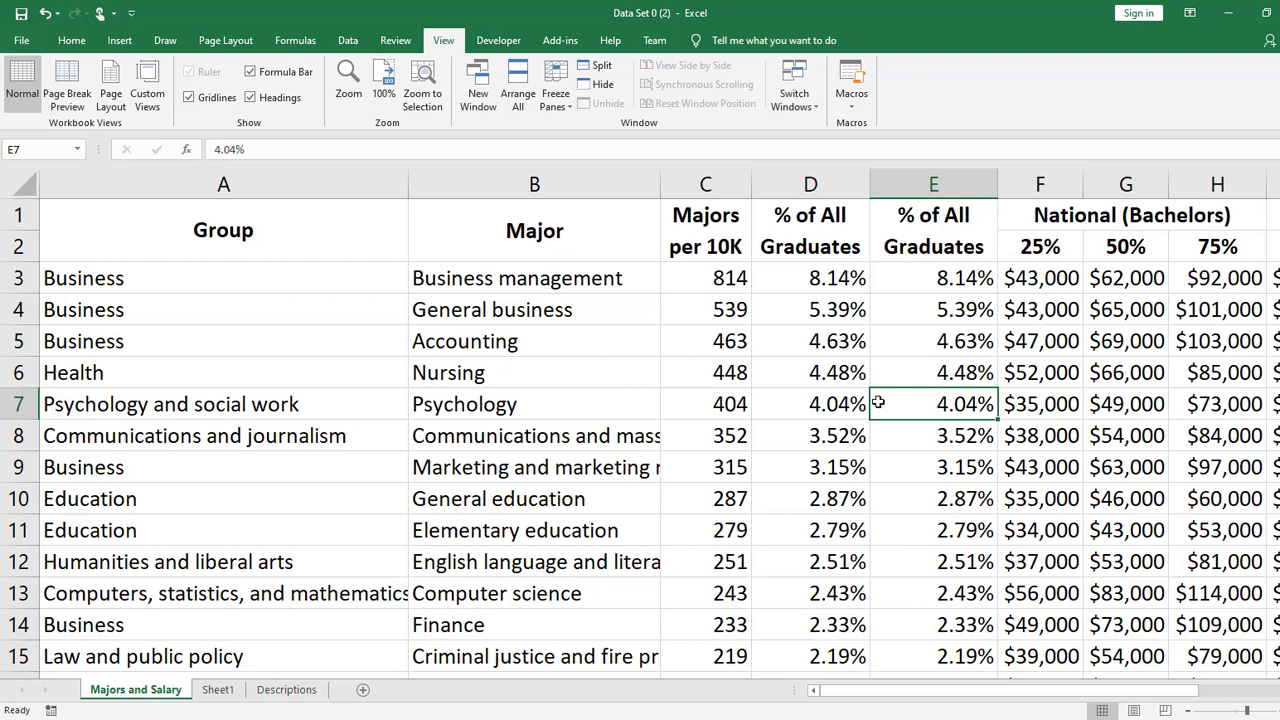
# - On Sheet1, make row 1 bold and enter the heading Item in A1
pyautogui.click(218, 690)
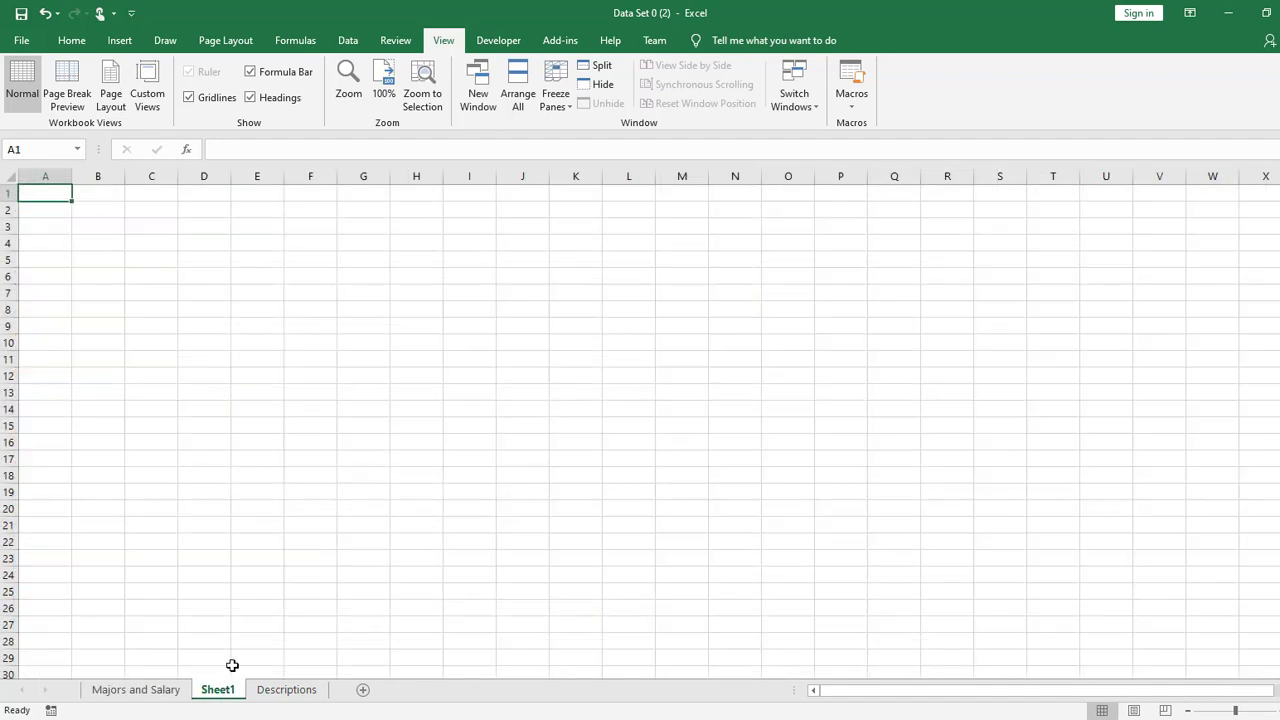
pyautogui.scroll(10, 677, 448)
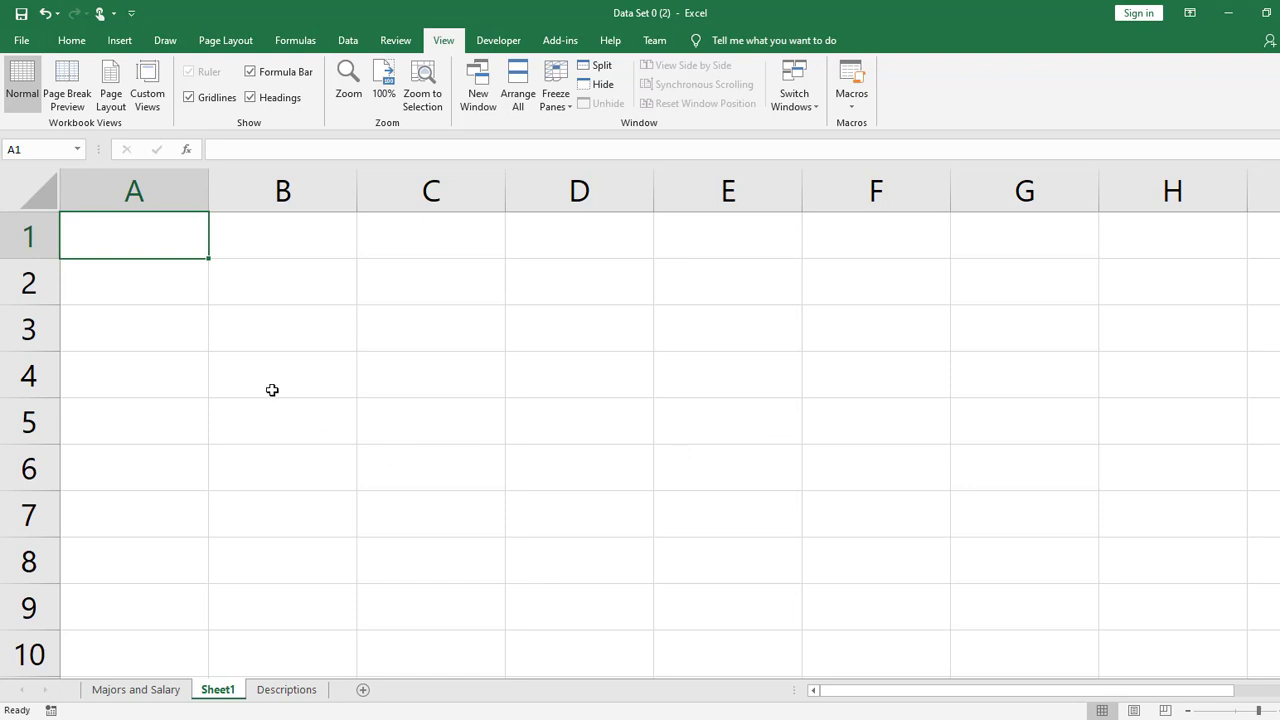
pyautogui.click(20, 228)
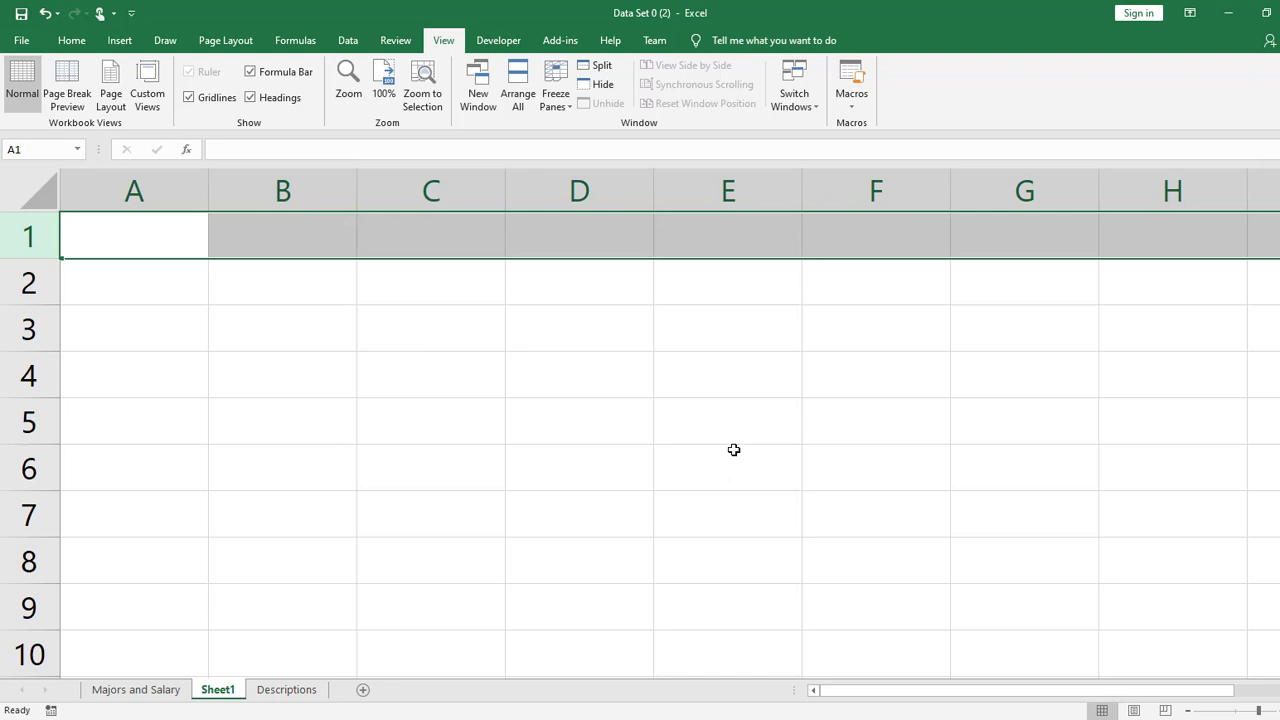
pyautogui.click(186, 231)
pyautogui.write('Item')
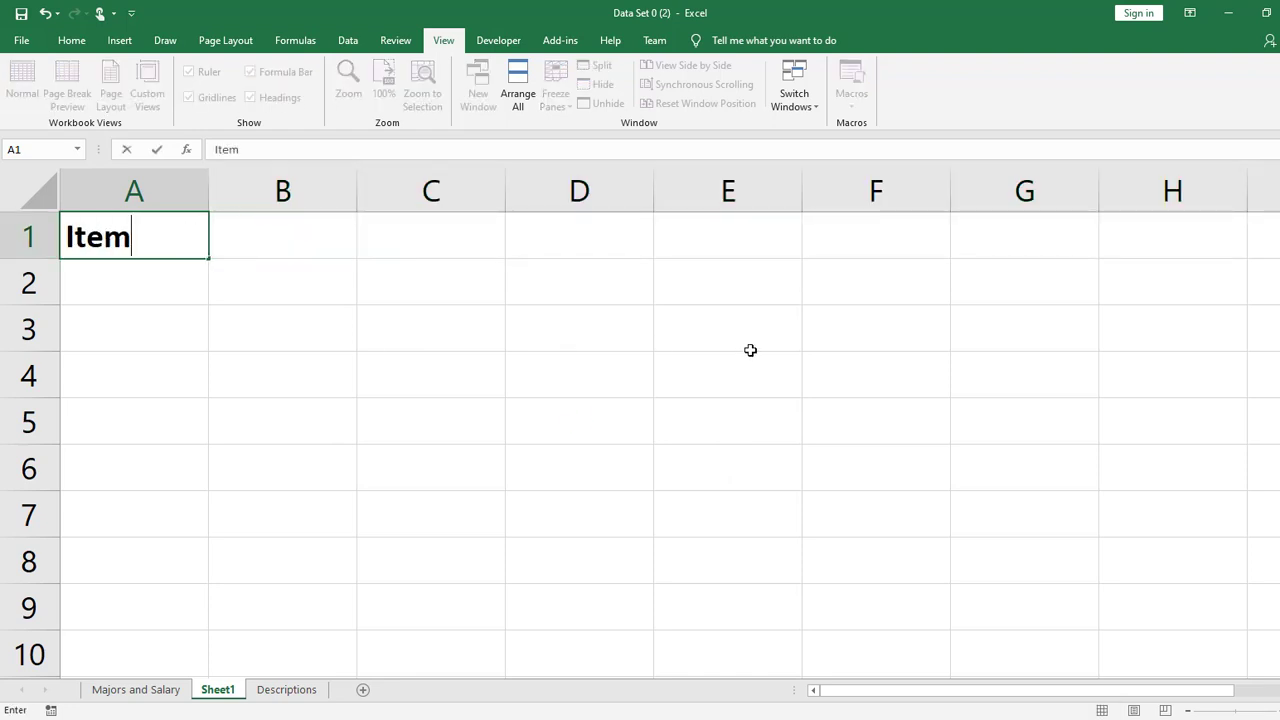
pyautogui.press('Tab')
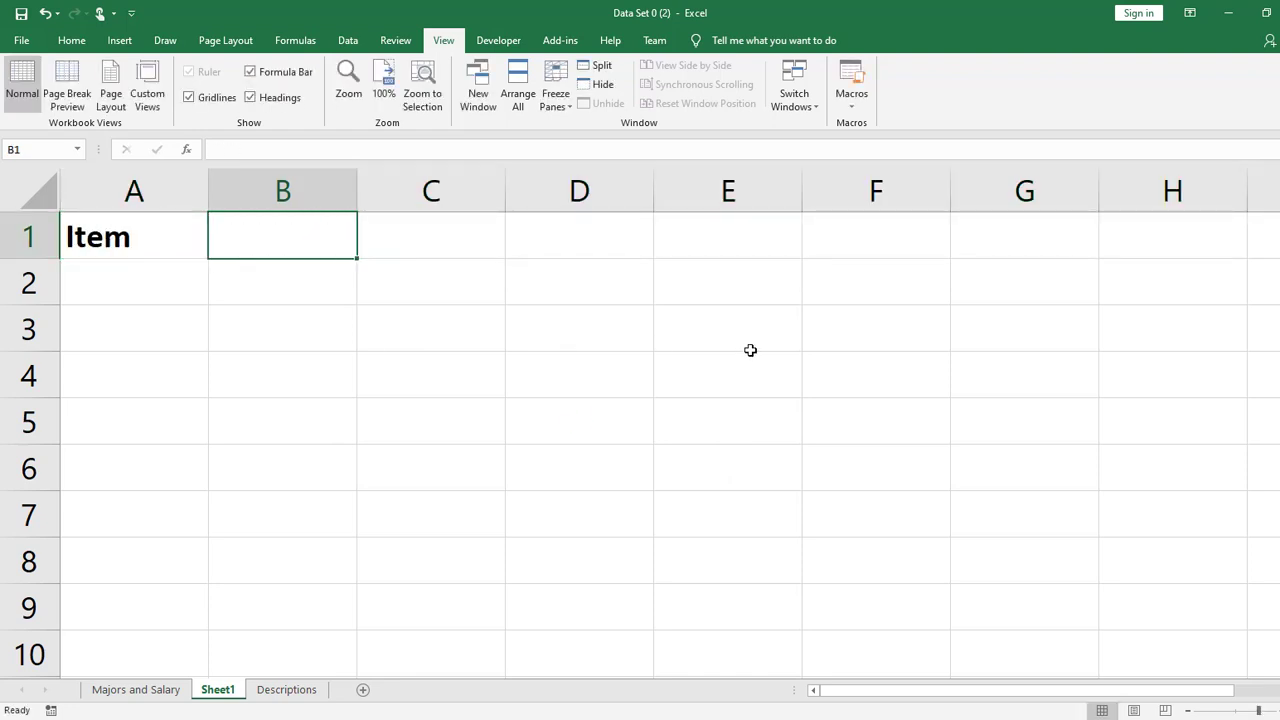
# - Enter the headings Price, Quantity and Sales Tax in cells B1 through D1
pyautogui.write('Price O')
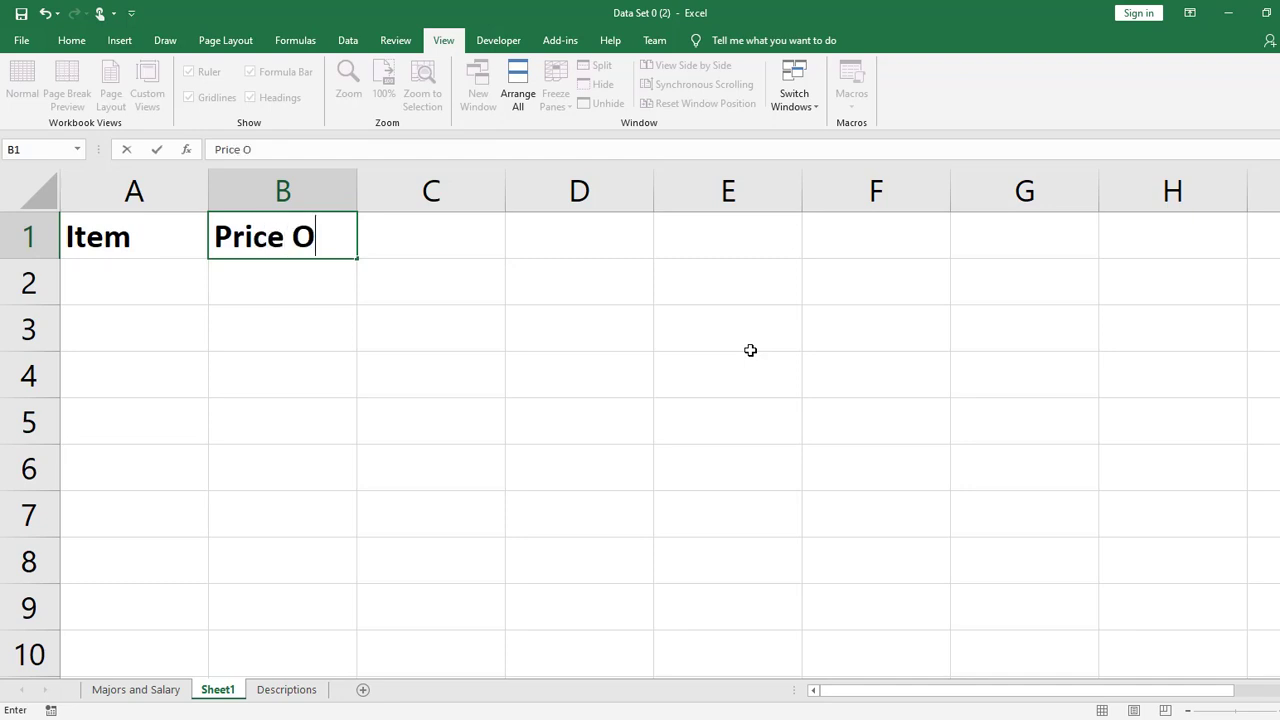
pyautogui.press('BackSpace')
pyautogui.write('Qu')
pyautogui.press('BackSpace')
pyautogui.press('BackSpace')
pyautogui.press('Tab')
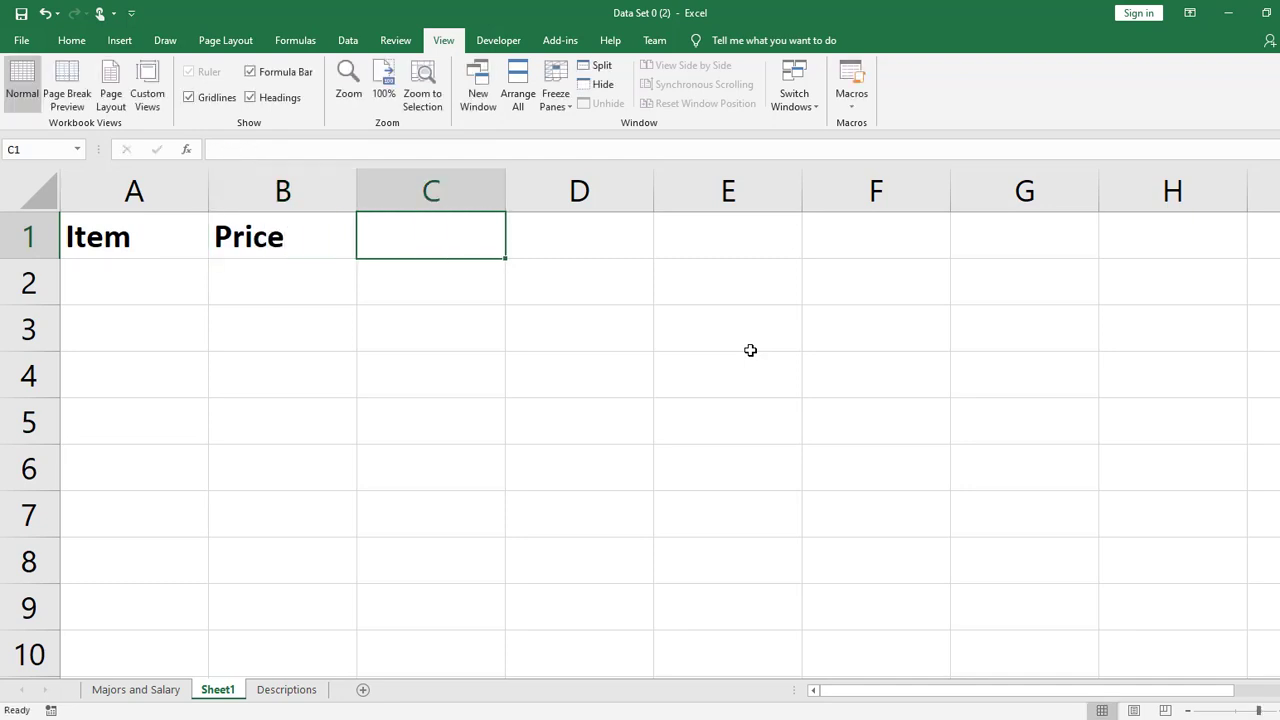
pyautogui.write('Quantity')
pyautogui.press('Tab')
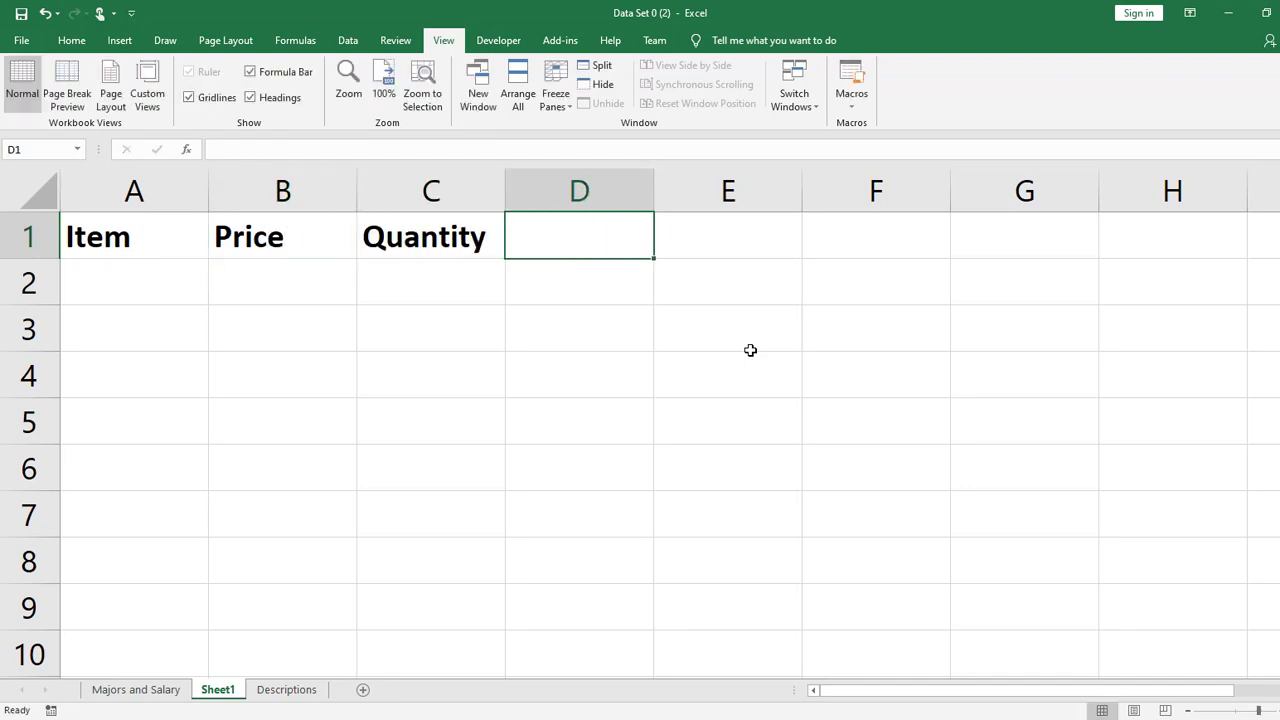
pyautogui.write('Sal')
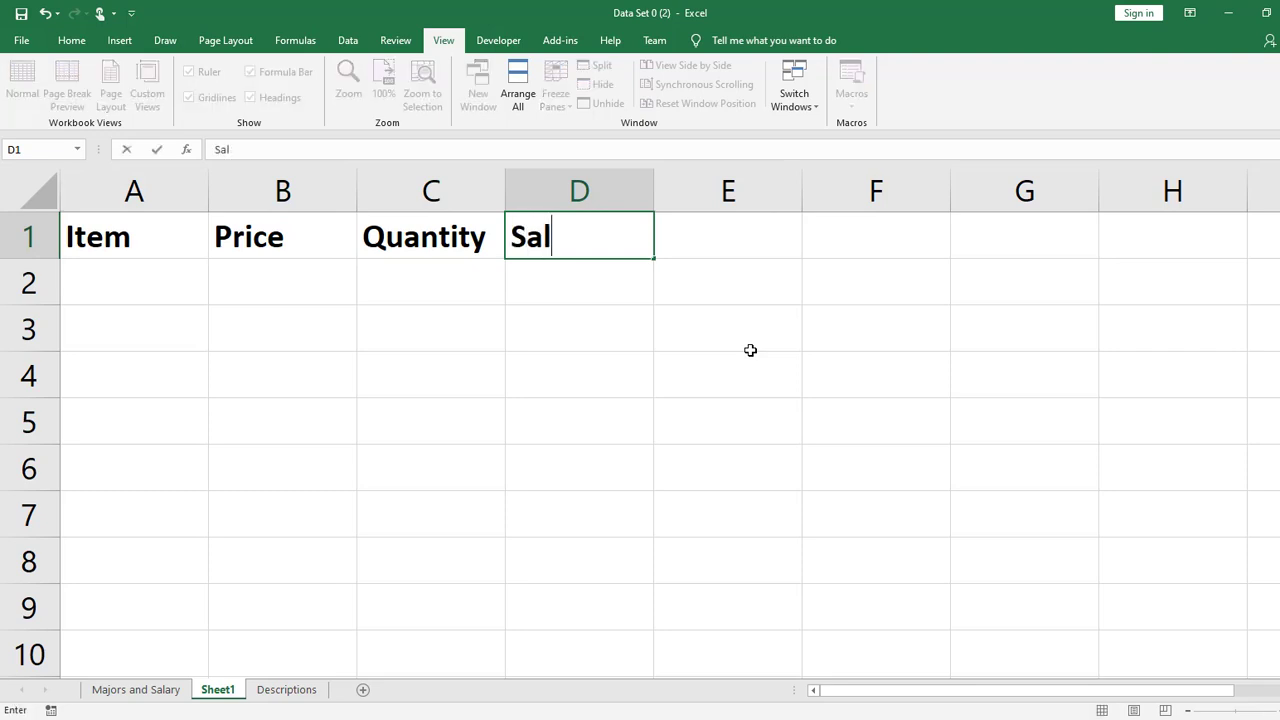
pyautogui.write('es Txax')
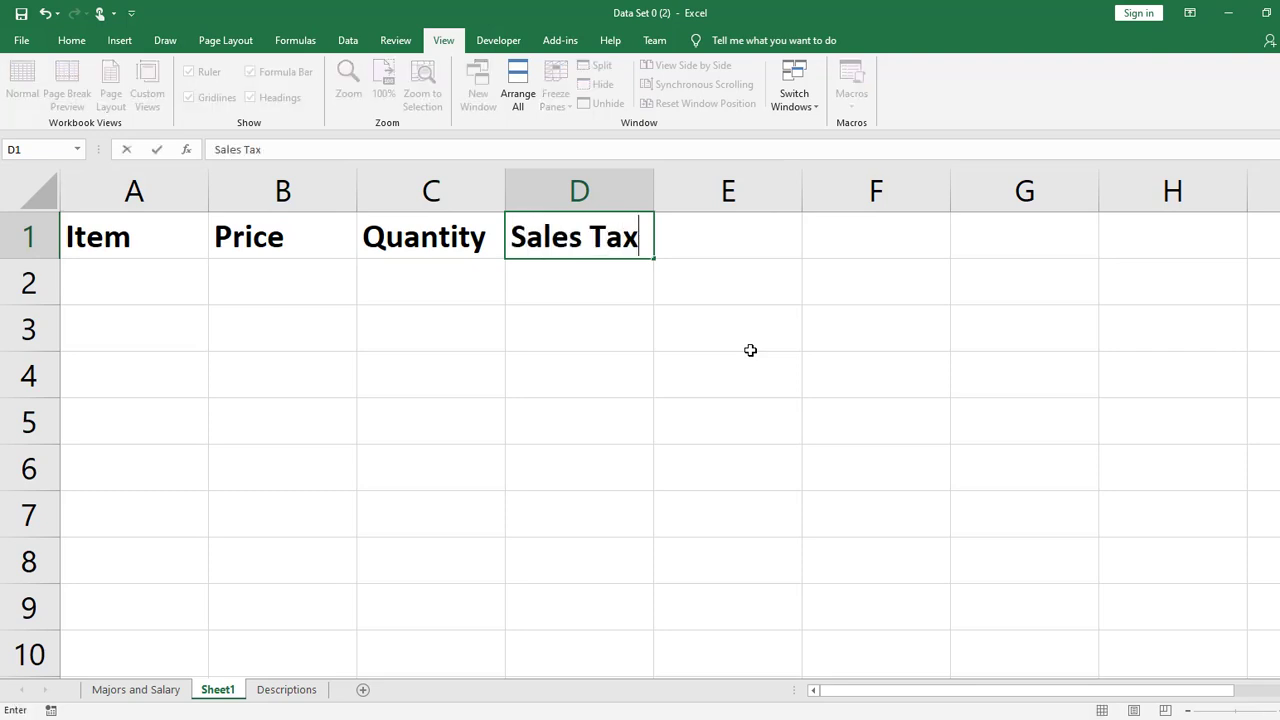
pyautogui.press('Tab')
pyautogui.press('Tab')
# - Enter the label Tax Rate in F1 and the value 6.5% in G1
pyautogui.write('Rate')
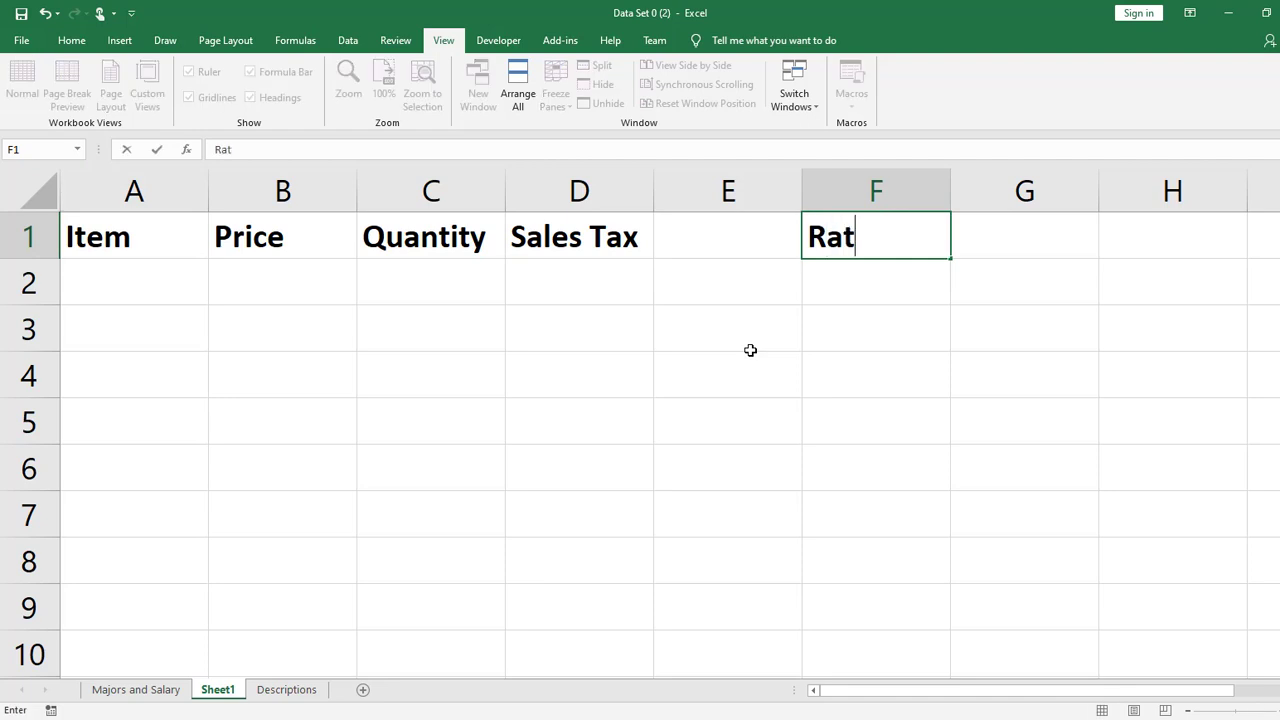
pyautogui.press('BackSpace')
pyautogui.press('BackSpace')
pyautogui.press('BackSpace')
pyautogui.press('BackSpace')
pyautogui.write('Tax')
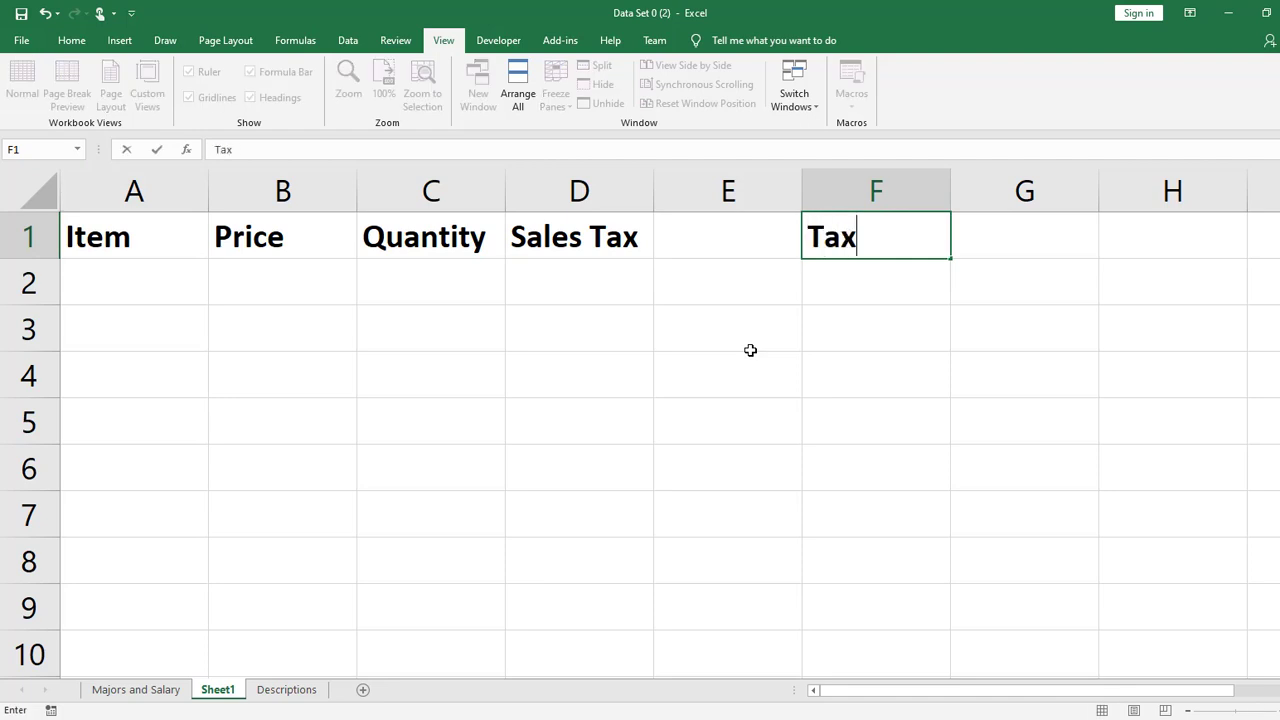
pyautogui.write(' Rate')
pyautogui.press('Tab')
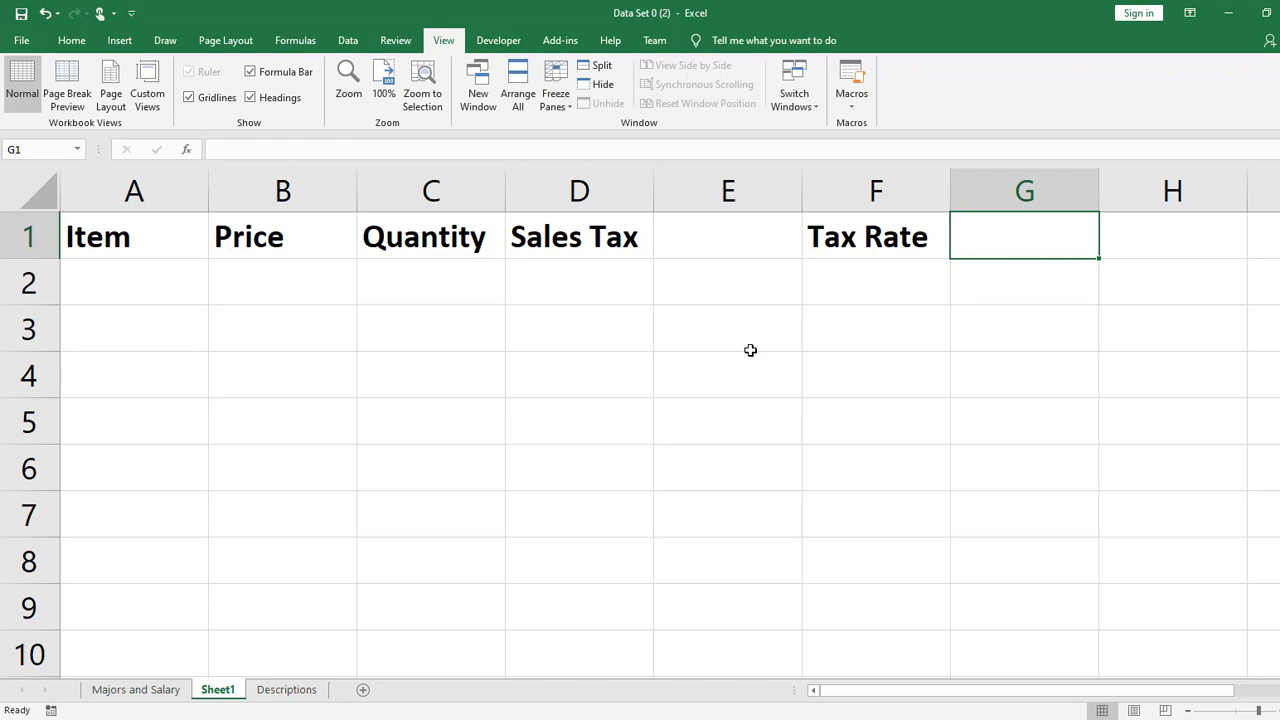
pyautogui.write('0.')
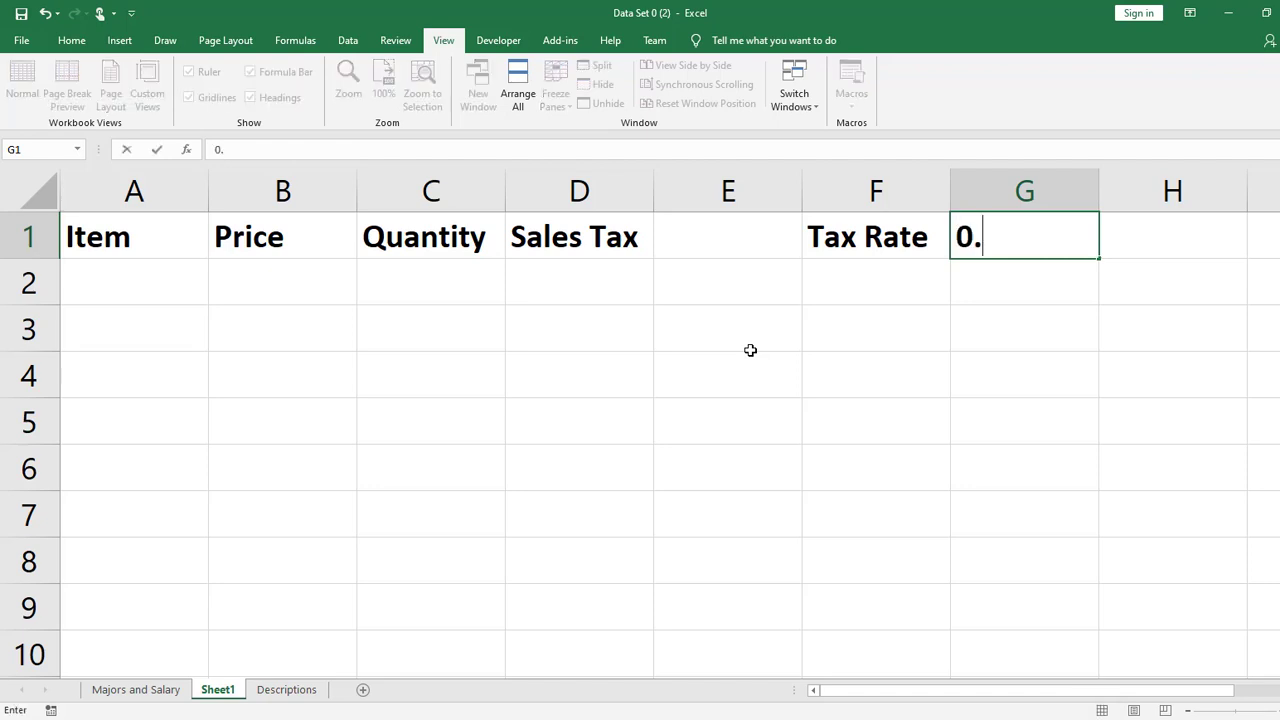
pyautogui.press('BackSpace')
pyautogui.press('BackSpace')
pyautogui.write('6.5%')
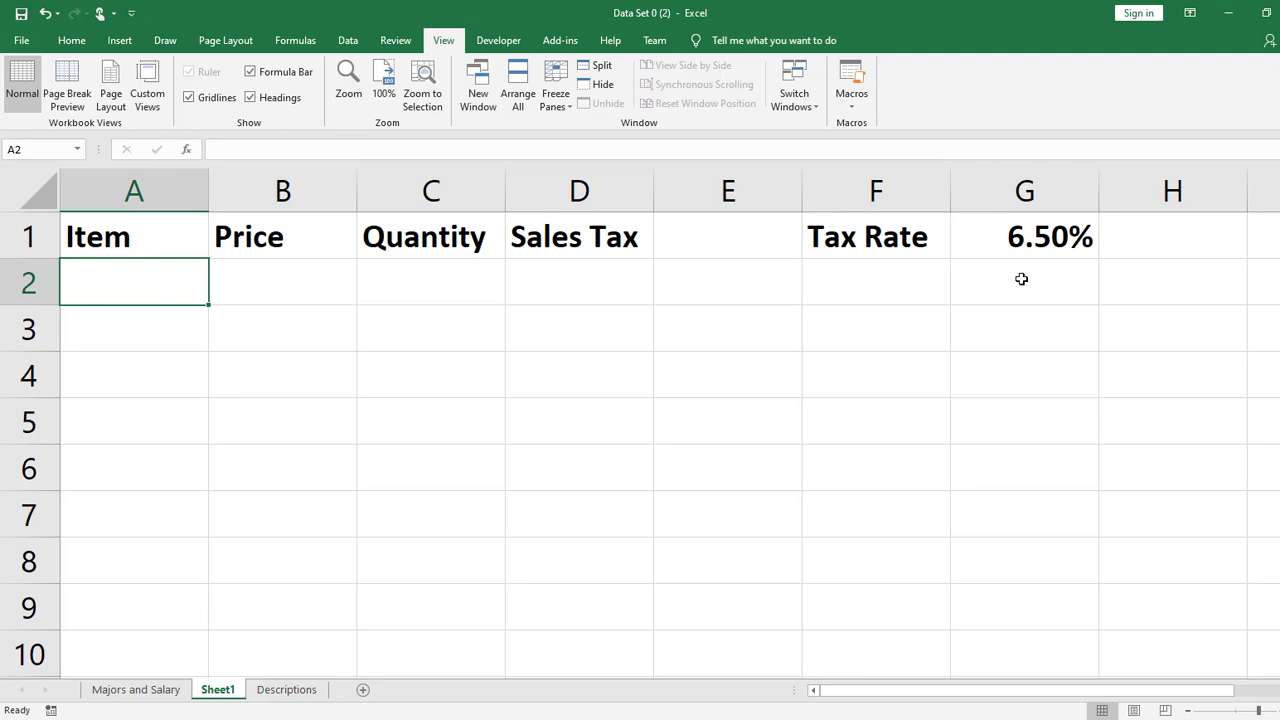
pyautogui.click(1077, 235)
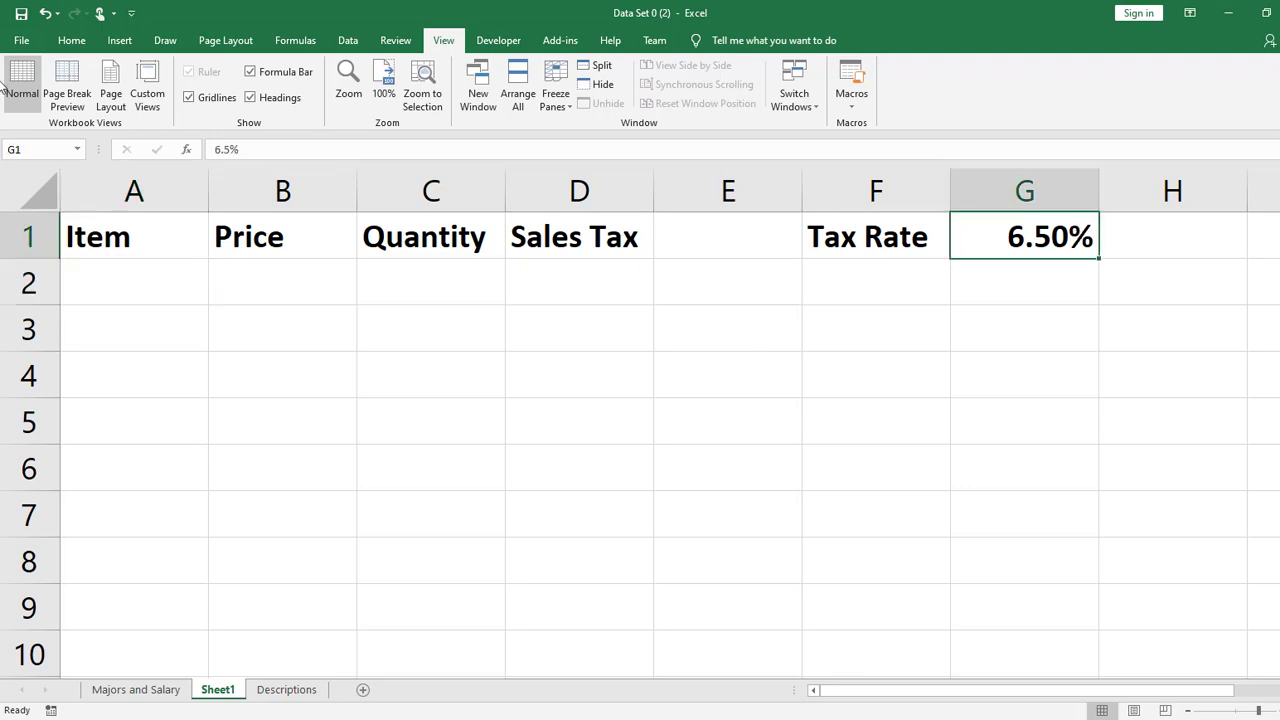
pyautogui.click(72, 40)
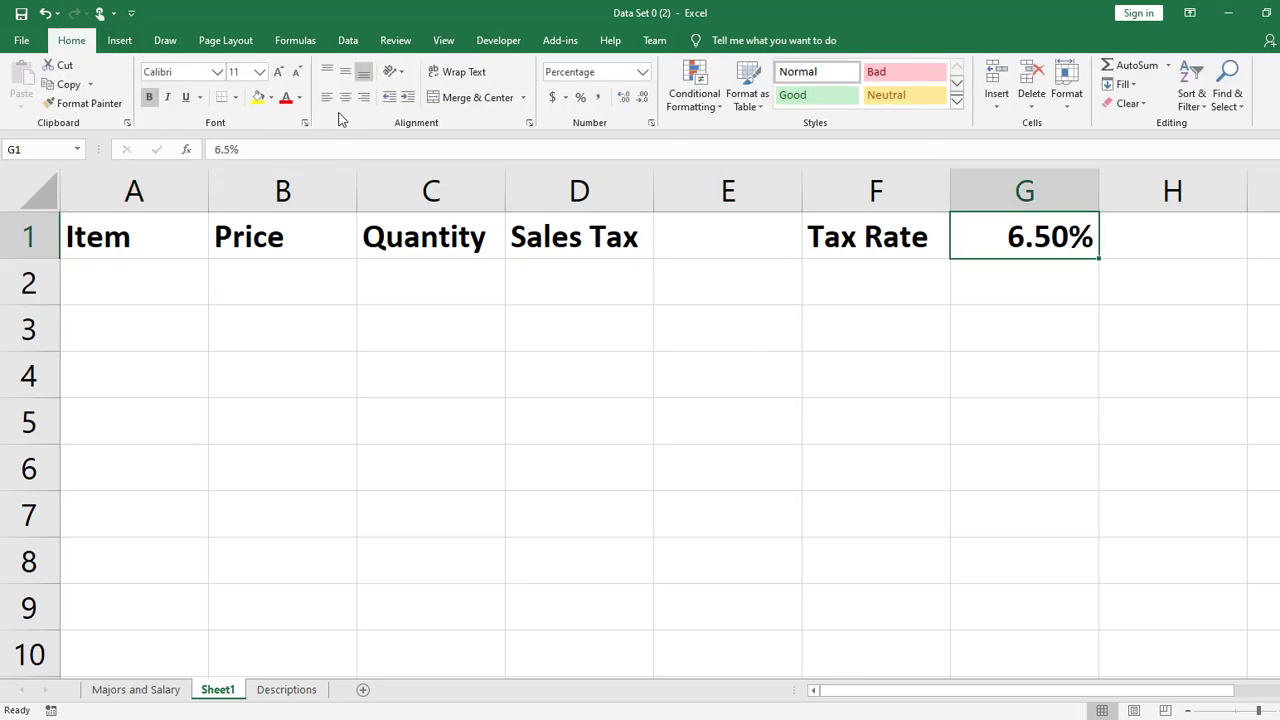
pyautogui.click(880, 242)
pyautogui.click(1063, 246)
# - Widen the Item column and enter Hamburger with a price of 3.99 in row 2
pyautogui.click(162, 283)
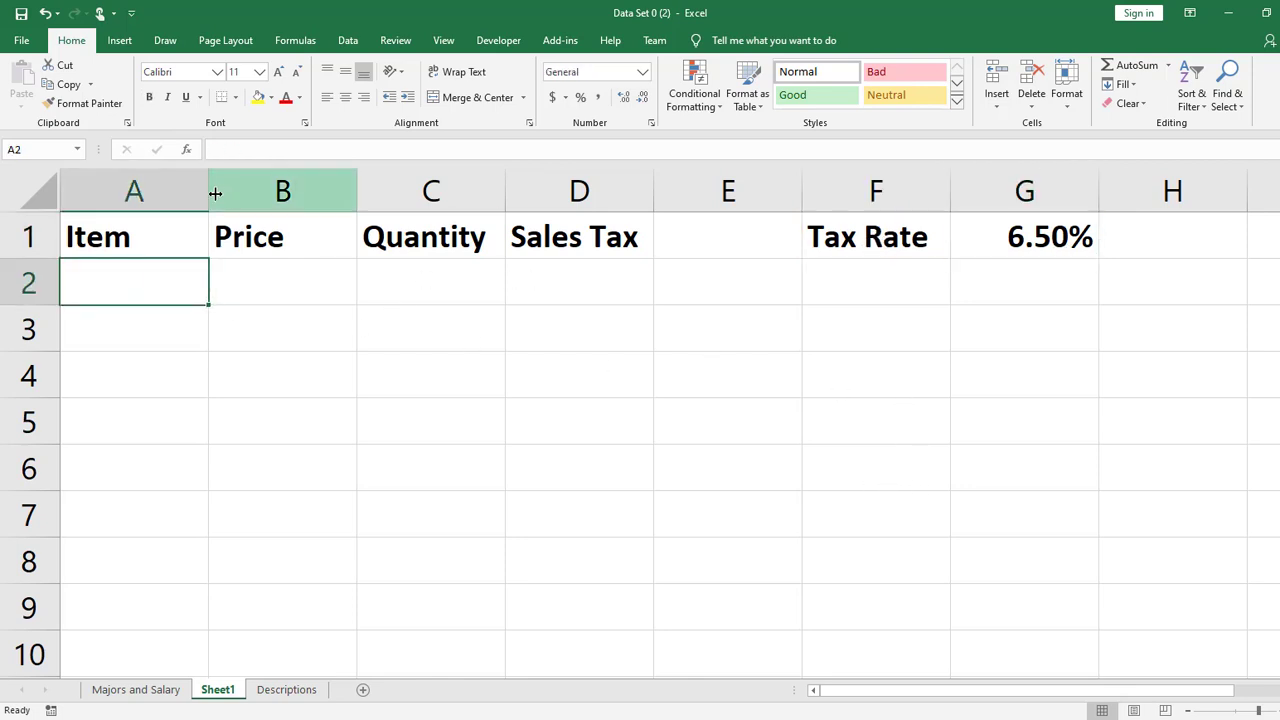
pyautogui.moveTo(209, 192); pyautogui.dragTo(277, 195)
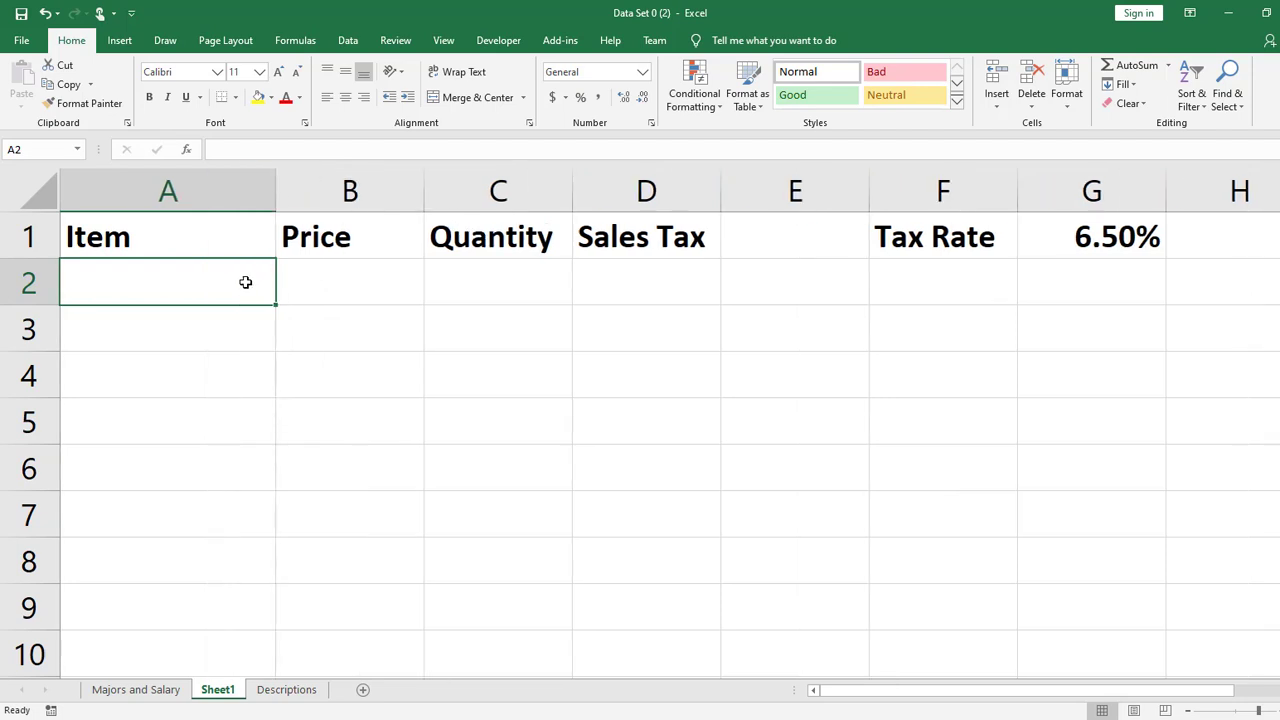
pyautogui.write('Hamburger')
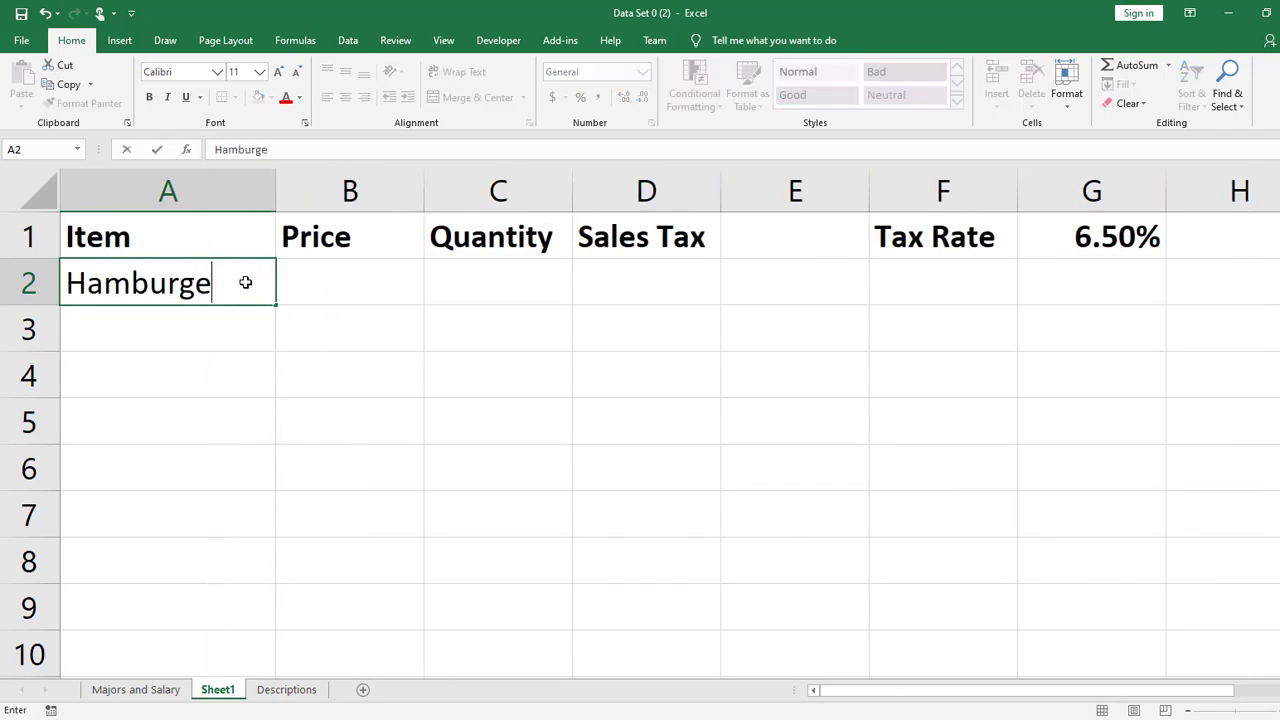
pyautogui.press('Tab')
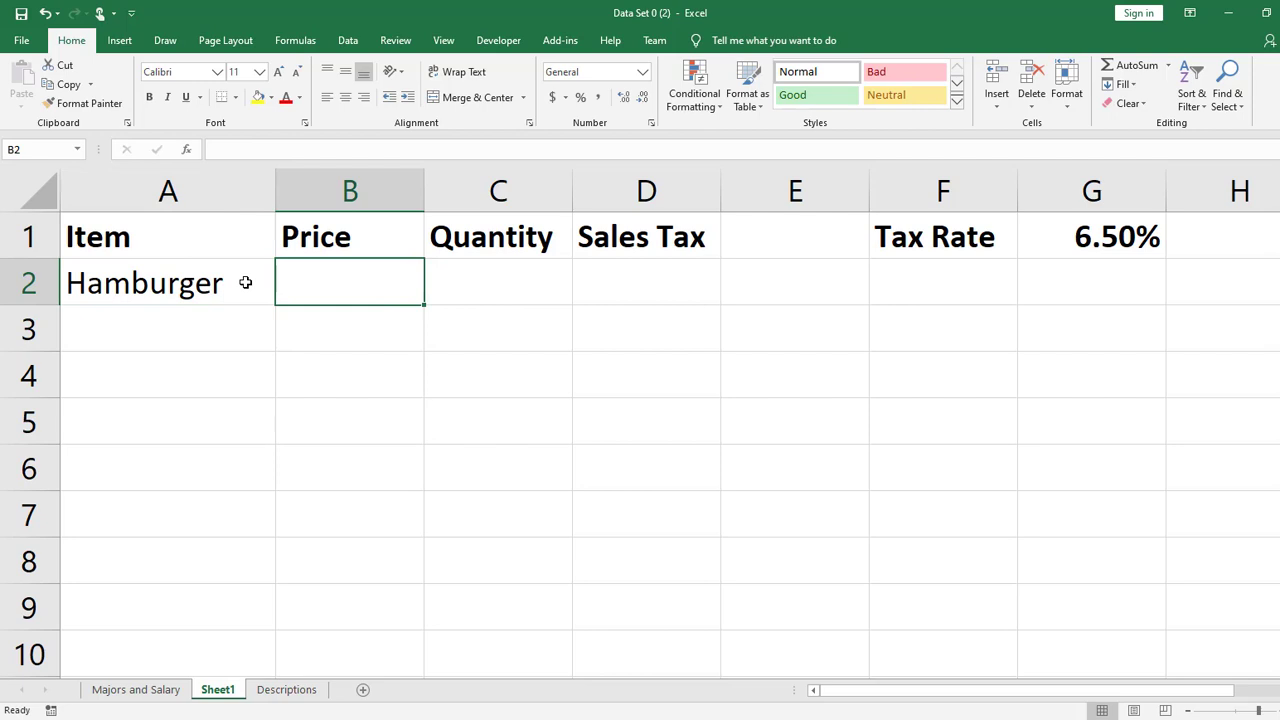
pyautogui.write('3.99')
pyautogui.press('Return')
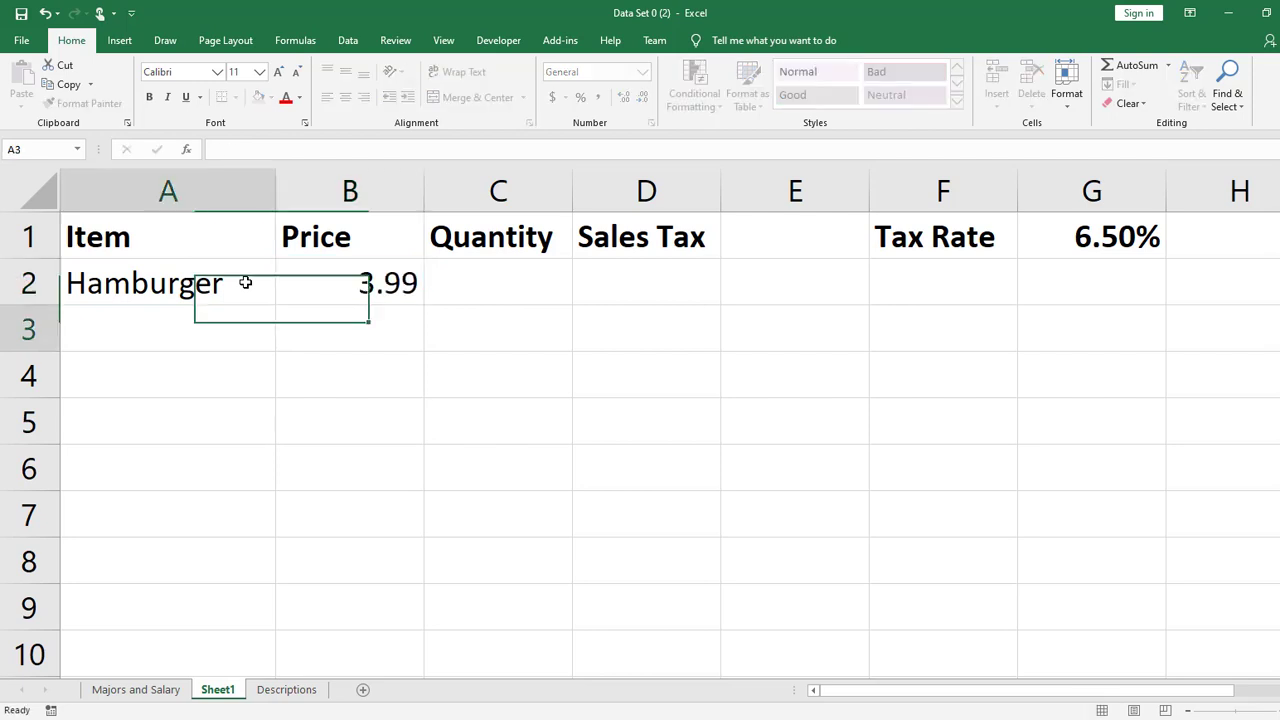
# - Enter Cheeseburger with a price of 4.99 in row 3 and Fries with a price of 2.99 in row 4
pyautogui.write('Cheese')
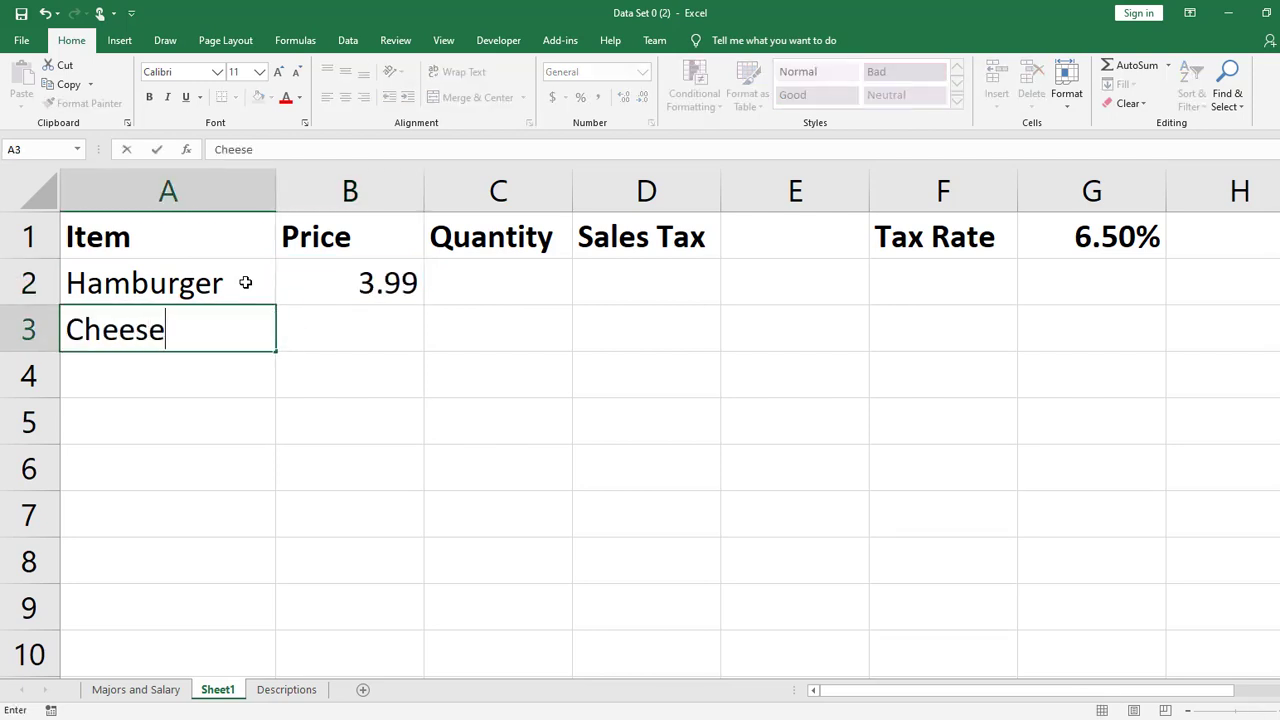
pyautogui.write('burger')
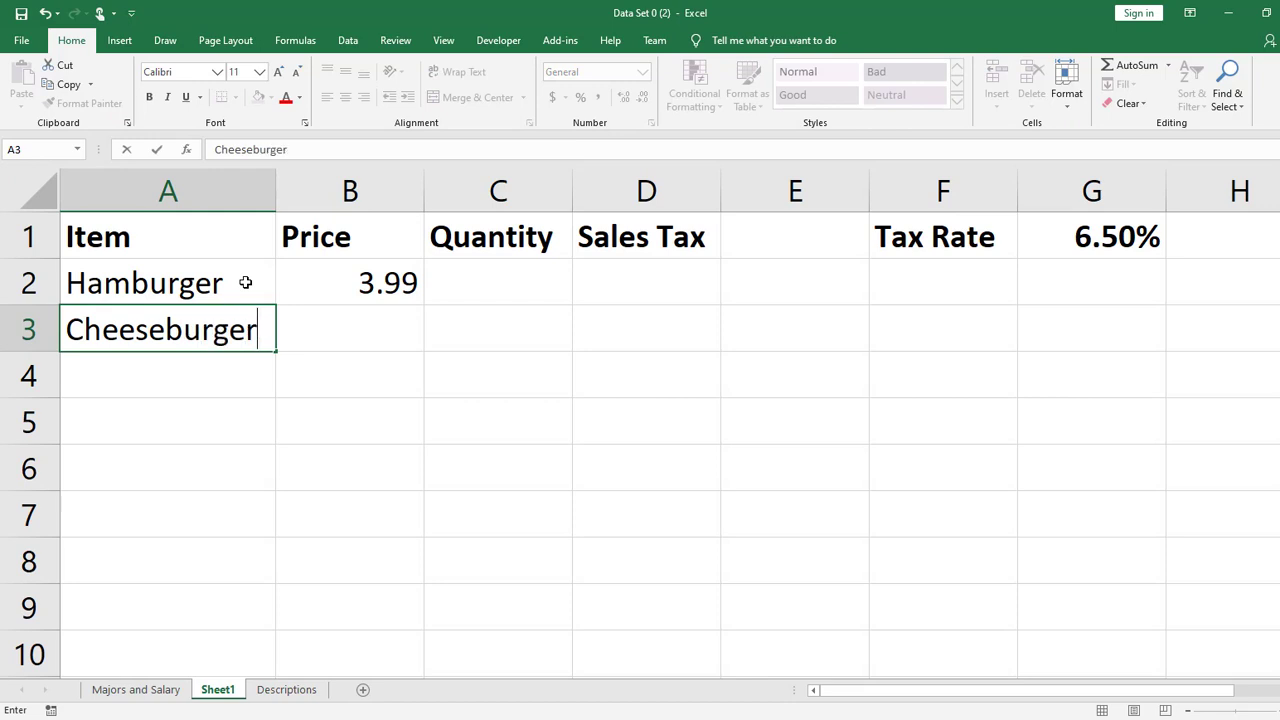
pyautogui.press('Tab')
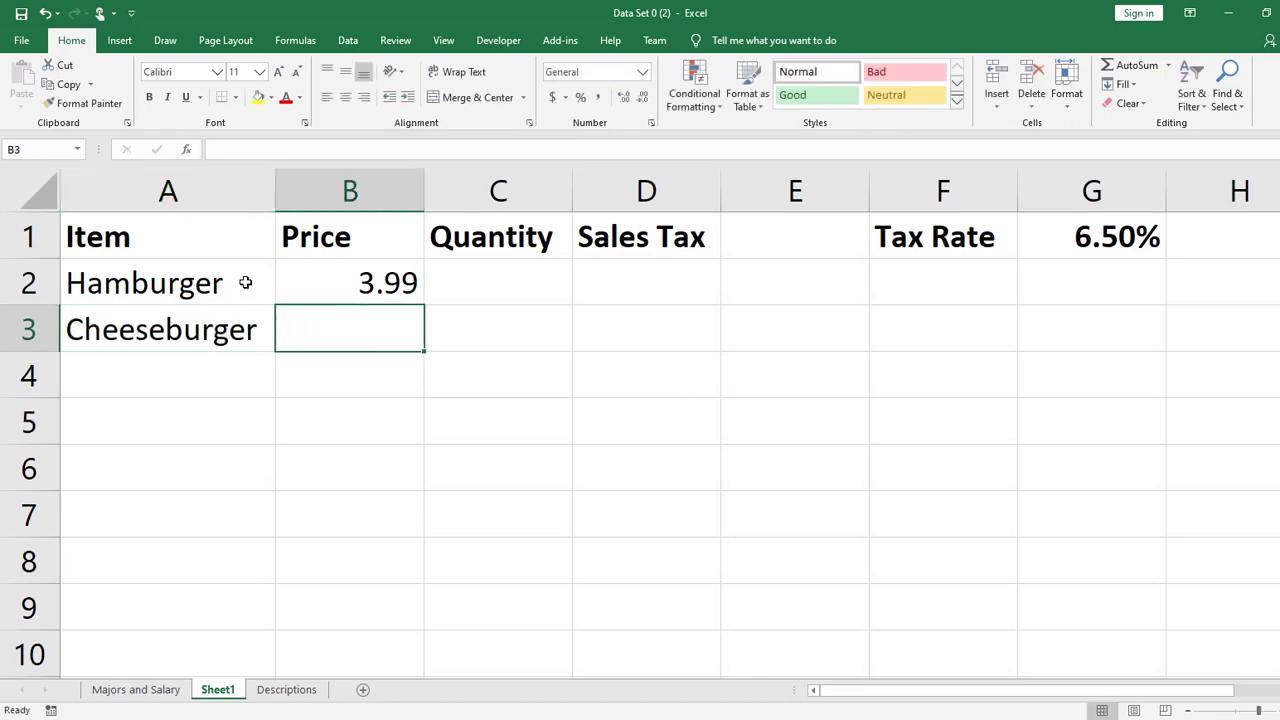
pyautogui.write('4.99')
pyautogui.press('Return')
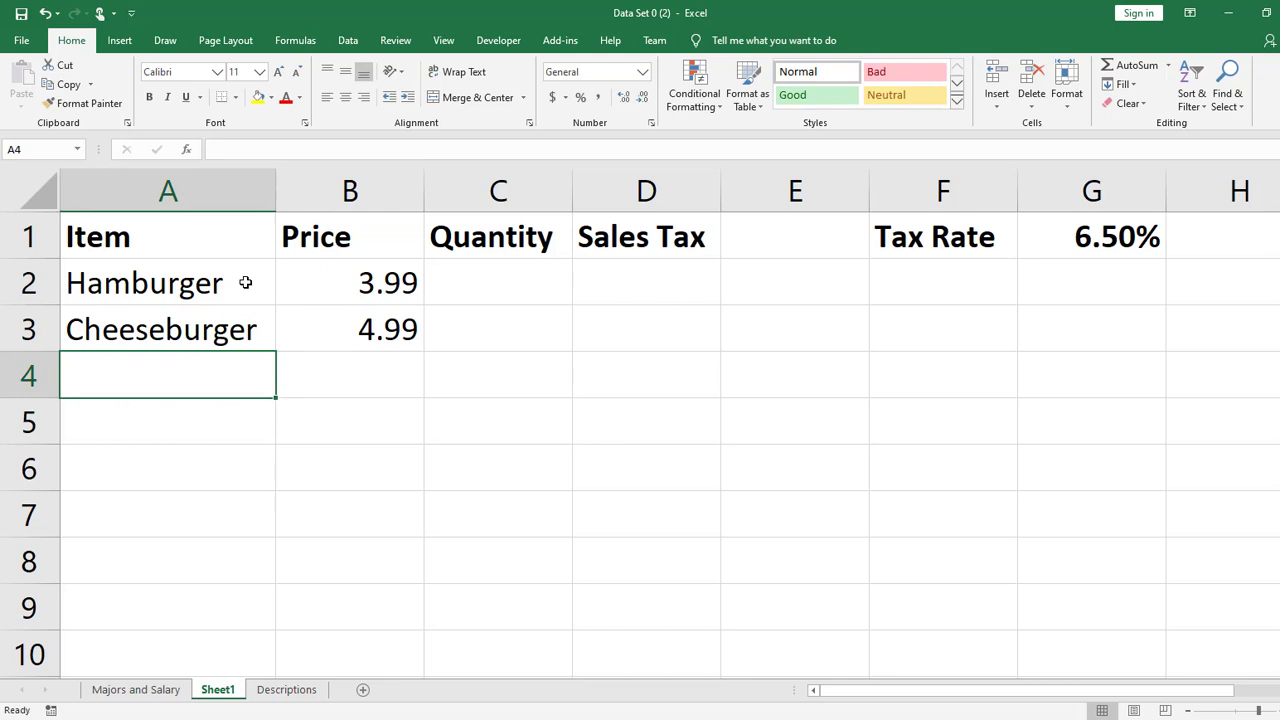
pyautogui.write('Fries')
pyautogui.press('Tab')
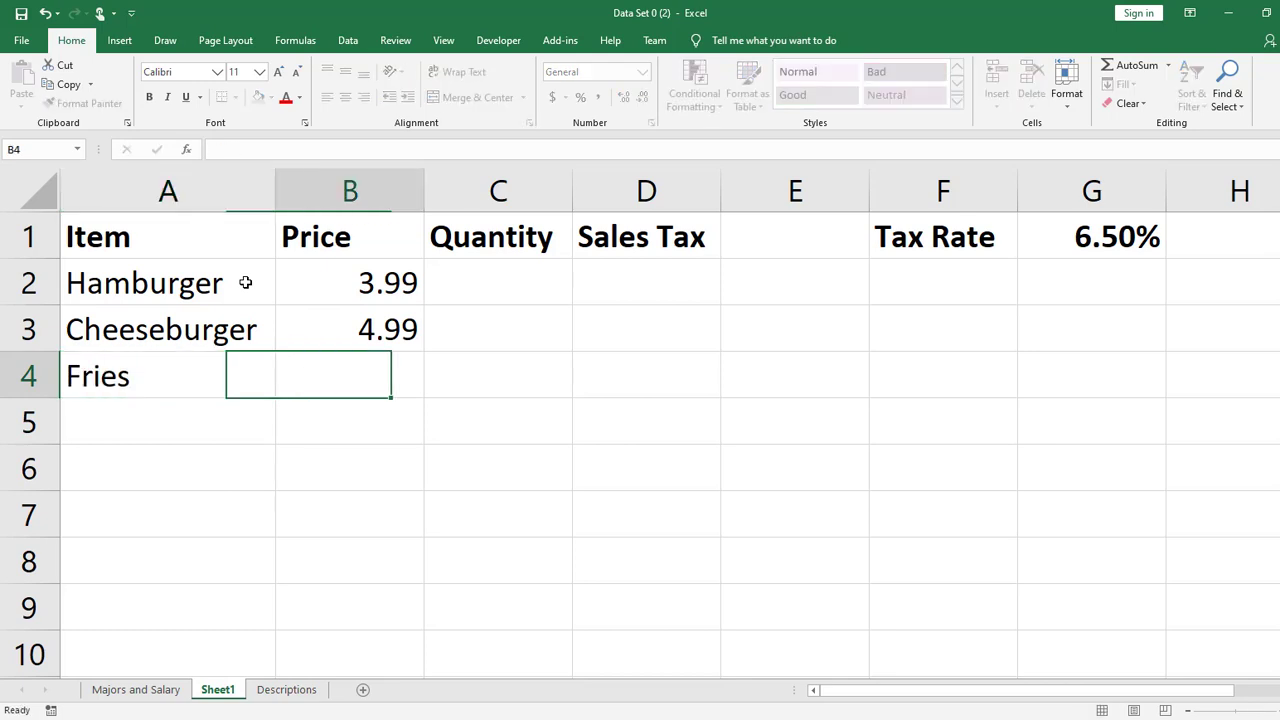
pyautogui.write('2.99')
pyautogui.press('Return')
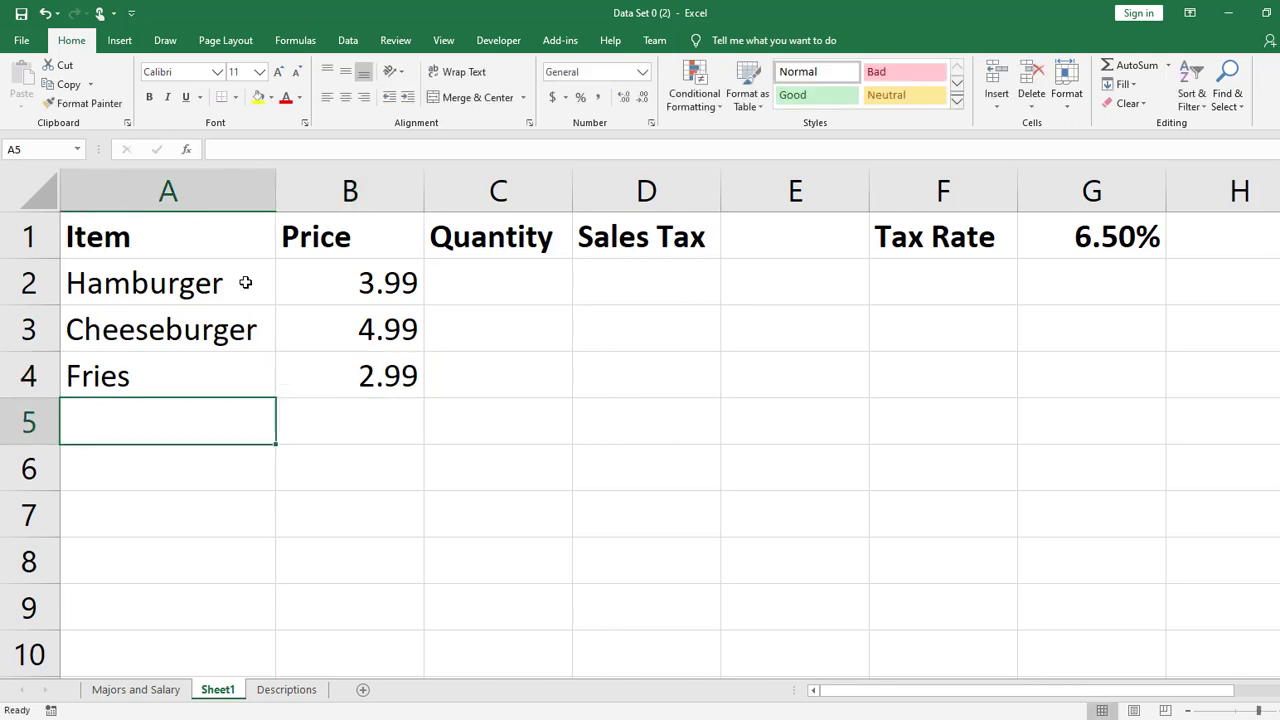
# - Enter Hot Dogs with a price of 2.49 in row 5
pyautogui.write('Hot Go')
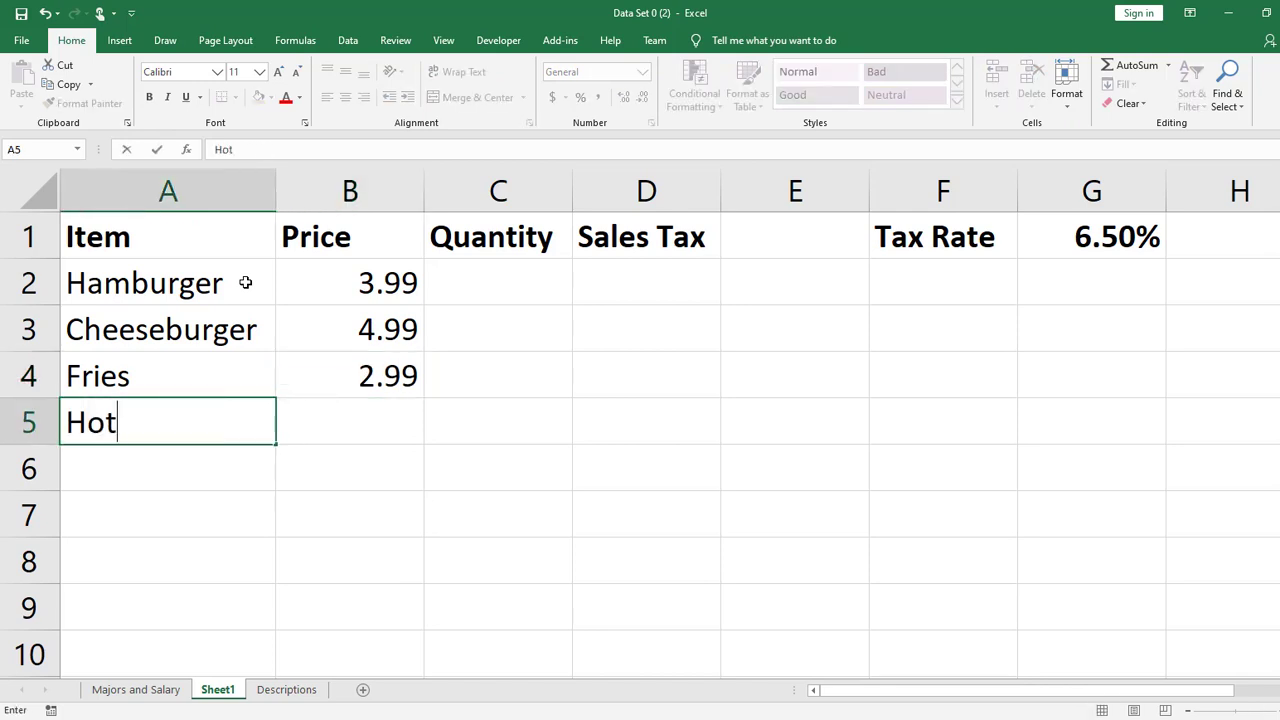
pyautogui.press('BackSpace')
pyautogui.press('BackSpace')
pyautogui.write('Dogs')
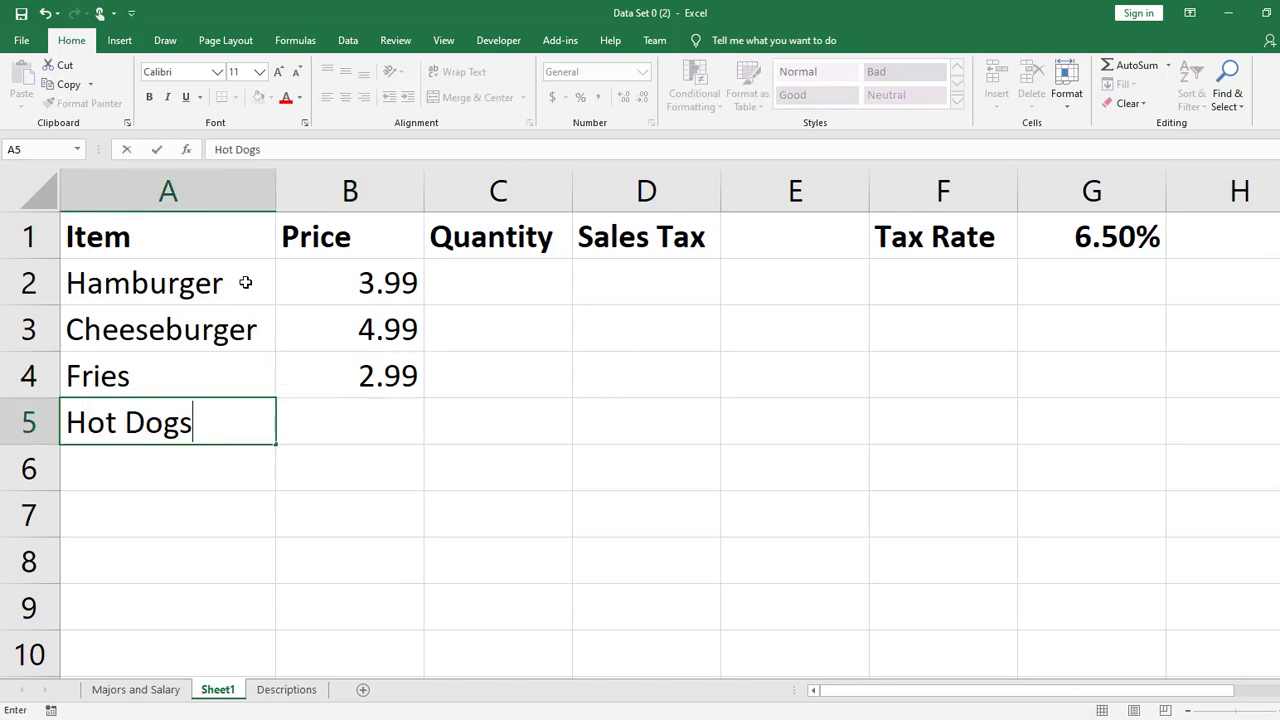
pyautogui.press('Tab')
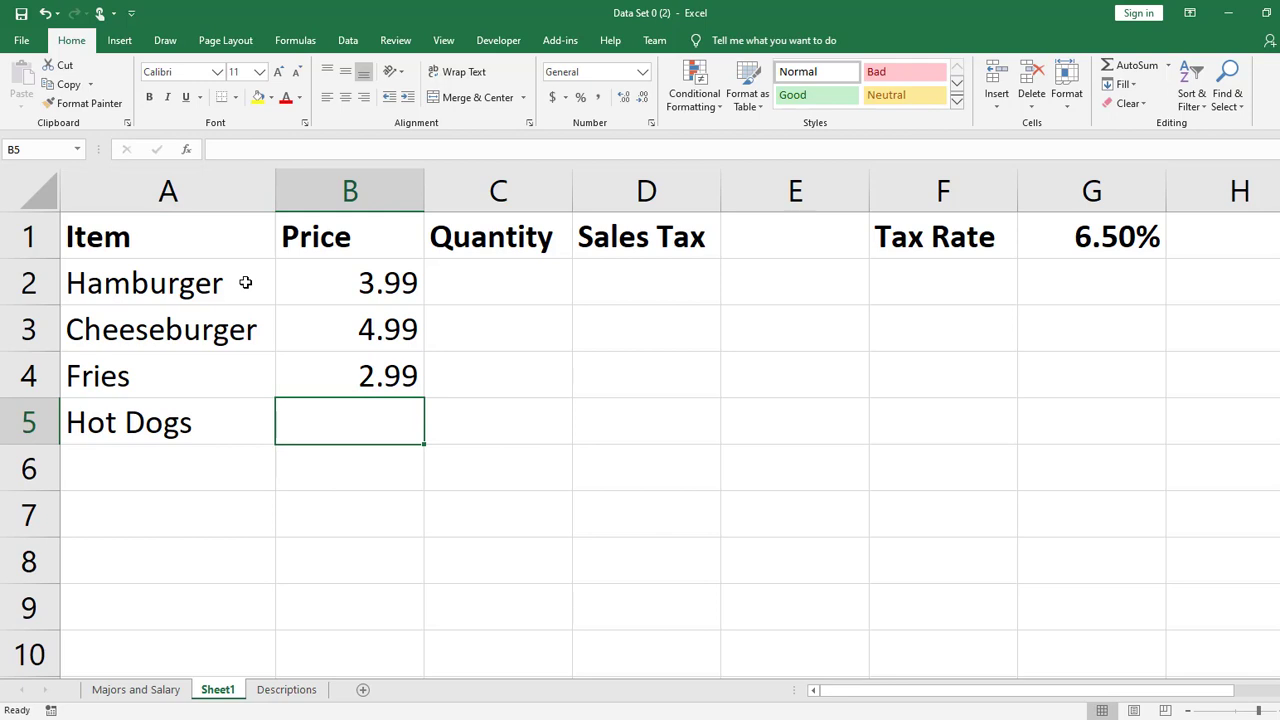
pyautogui.write('2.49')
pyautogui.press('Return')
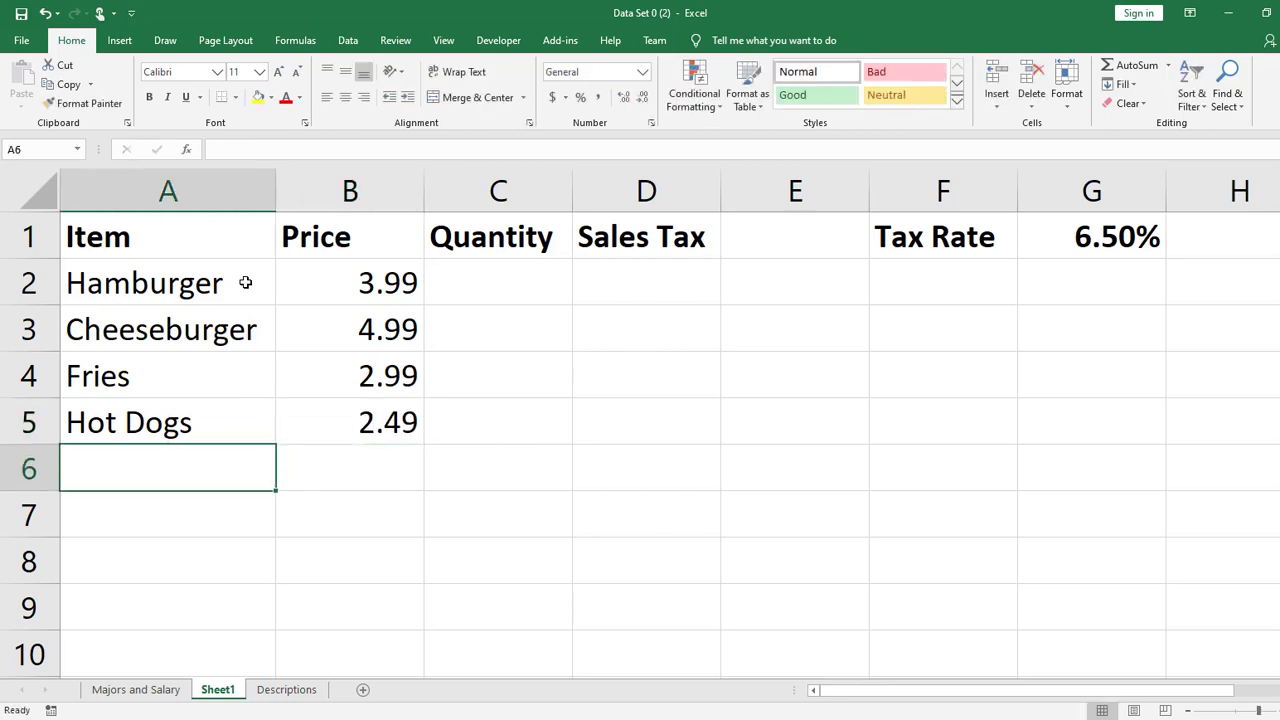
# - Enter Soda with a price of 1.19 in row 6
pyautogui.write('DSo')
pyautogui.press('BackSpace')
pyautogui.press('BackSpace')
pyautogui.press('BackSpace')
pyautogui.write('Soa')
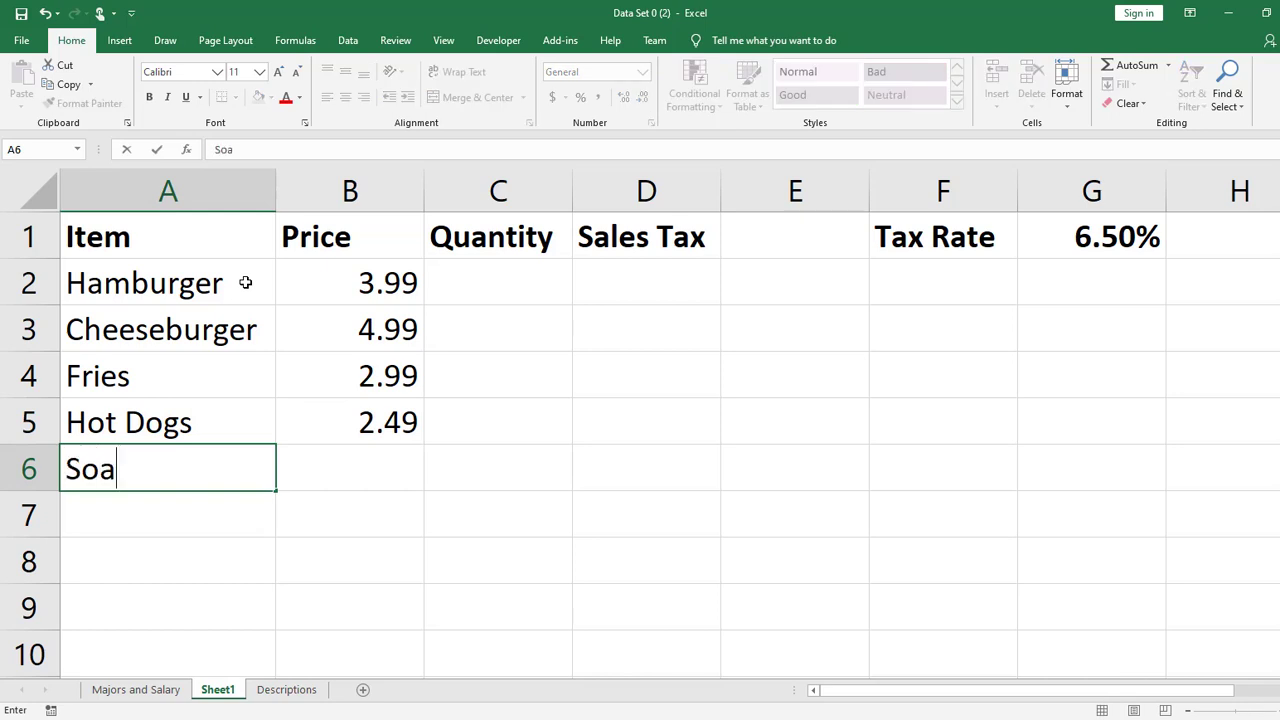
pyautogui.press('BackSpace')
pyautogui.write('da')
pyautogui.press('Tab')
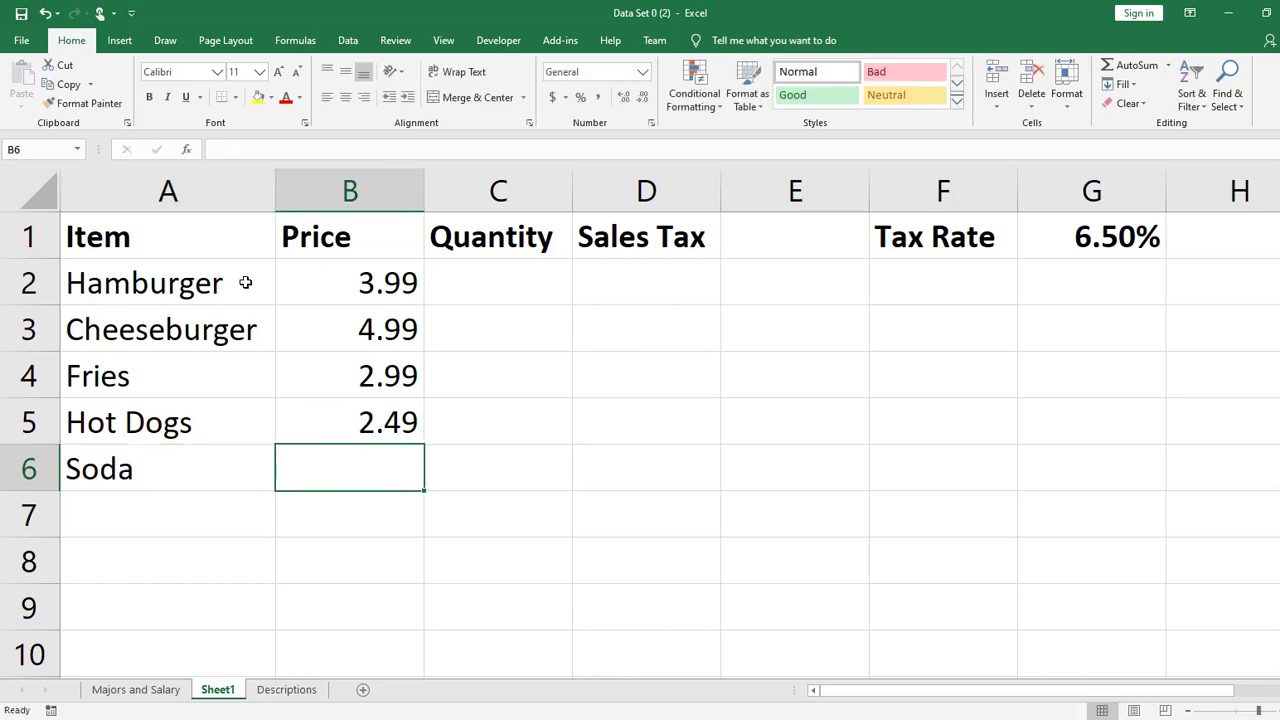
pyautogui.write('1.19')
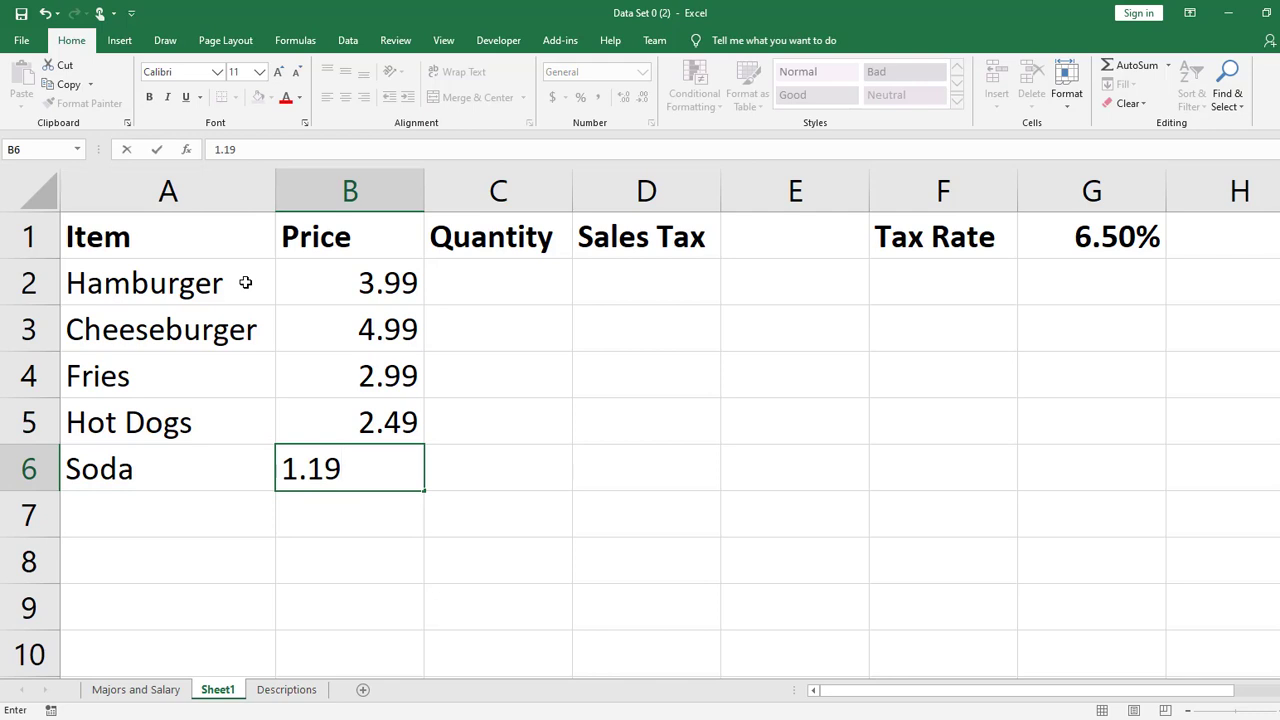
pyautogui.press('Tab')
# - Enter the quantities 22, 36, 43, 18 and 66 in C2 through C6
pyautogui.press('Up')
pyautogui.press('Up')
pyautogui.press('Up')
pyautogui.press('Up')
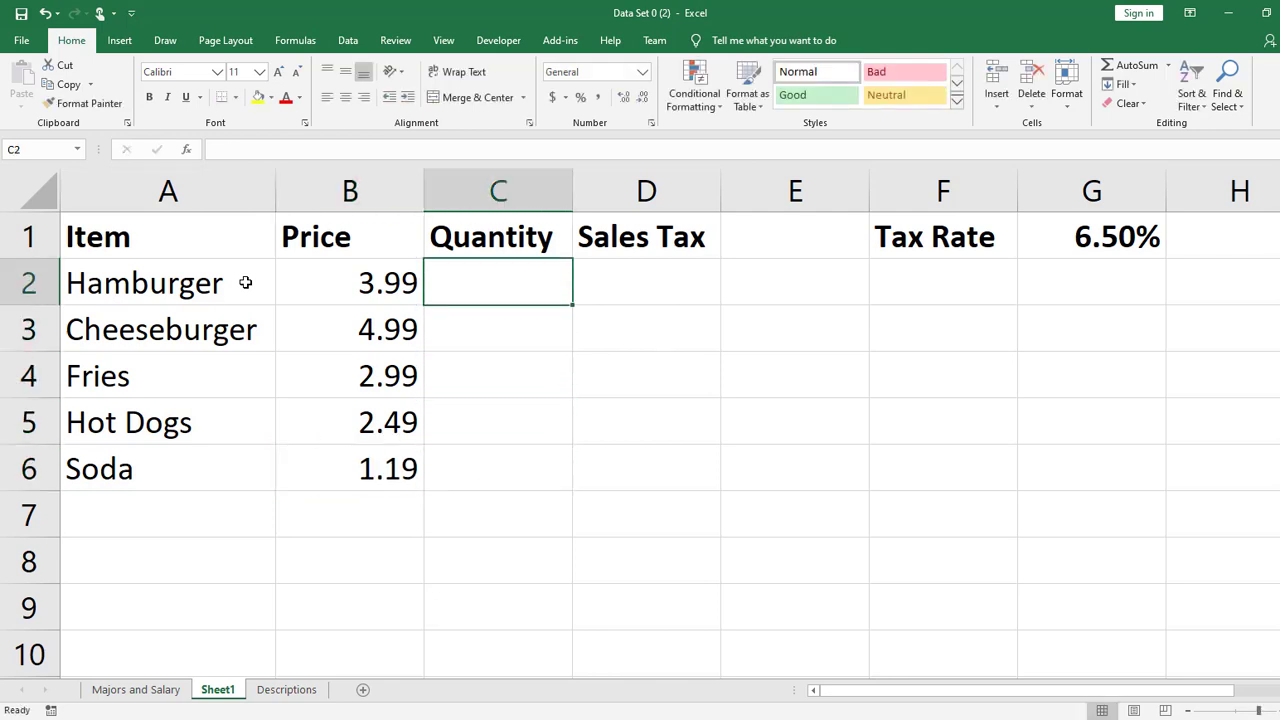
pyautogui.write('22')
pyautogui.press('Return')
pyautogui.write('36')
pyautogui.press('Return')
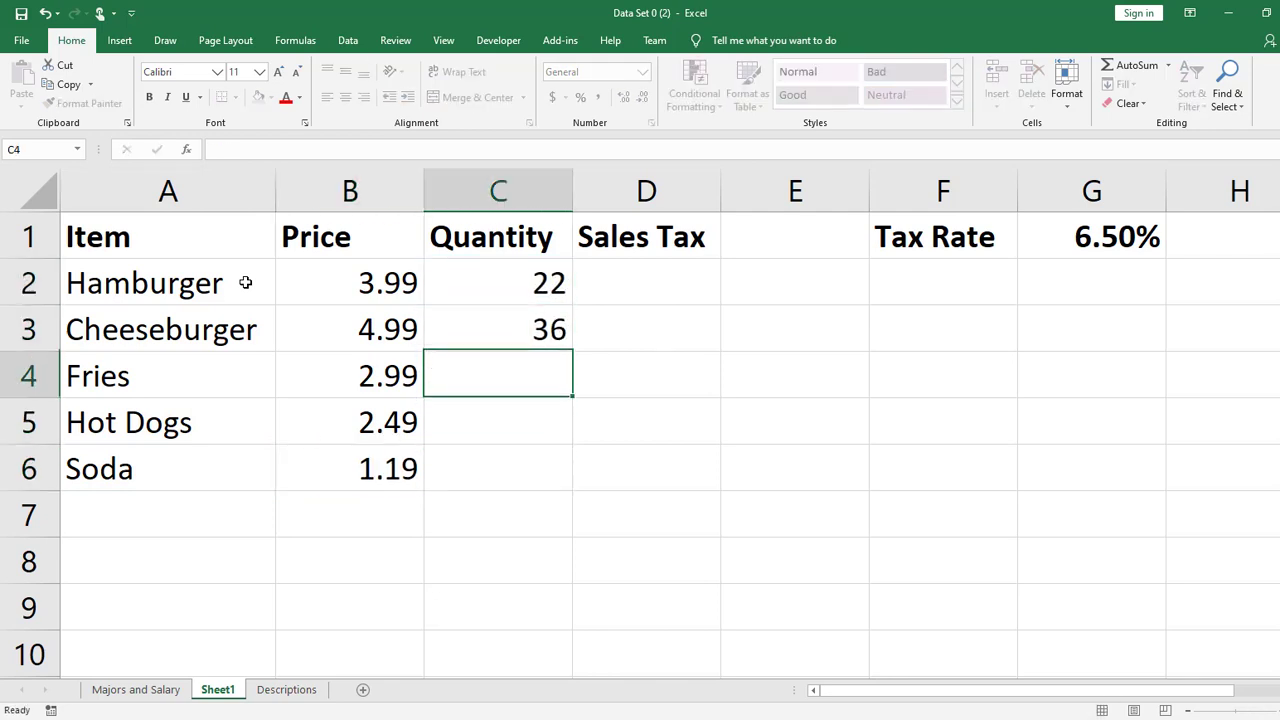
pyautogui.write('43')
pyautogui.press('Return')
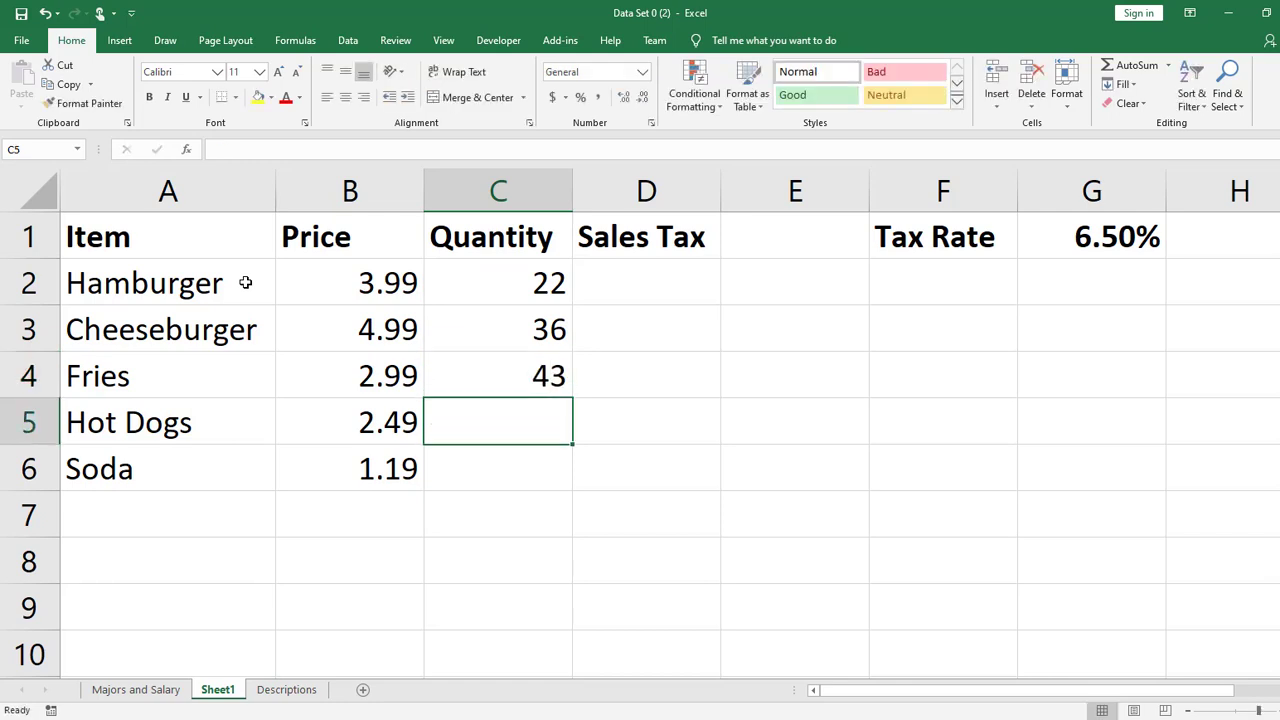
pyautogui.write('18')
pyautogui.press('Return')
pyautogui.write('66')
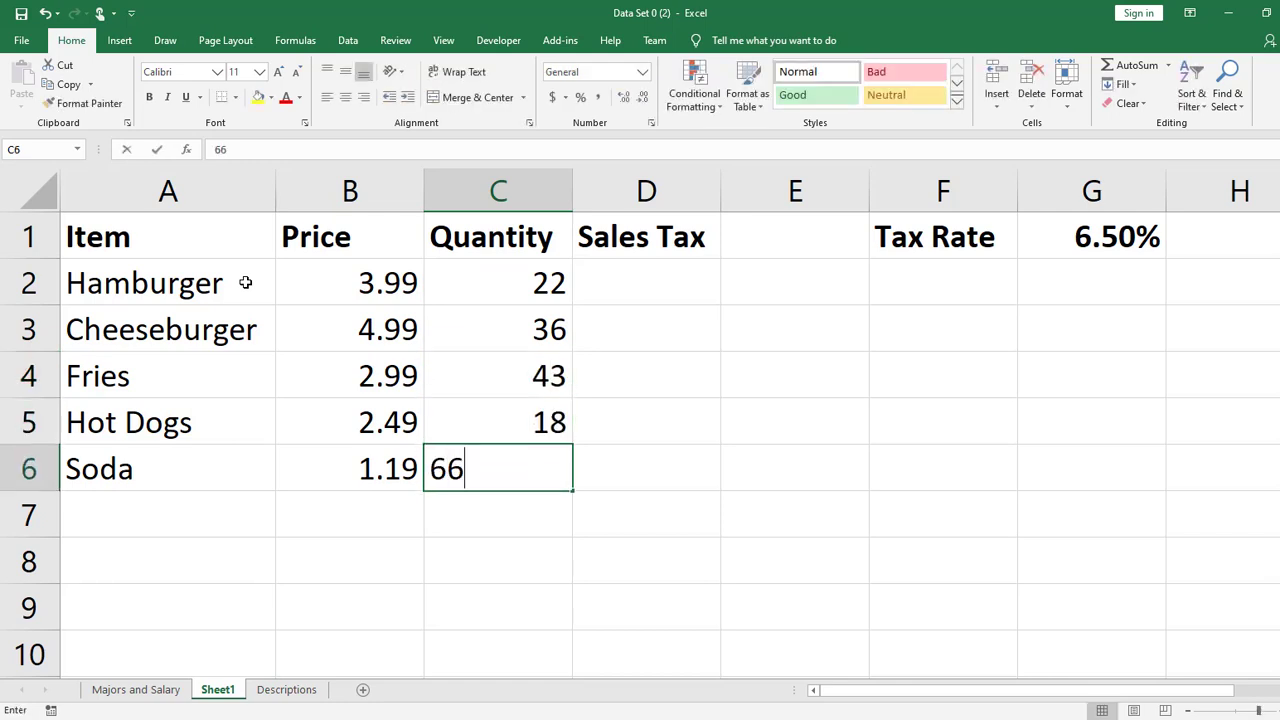
pyautogui.press('Return')
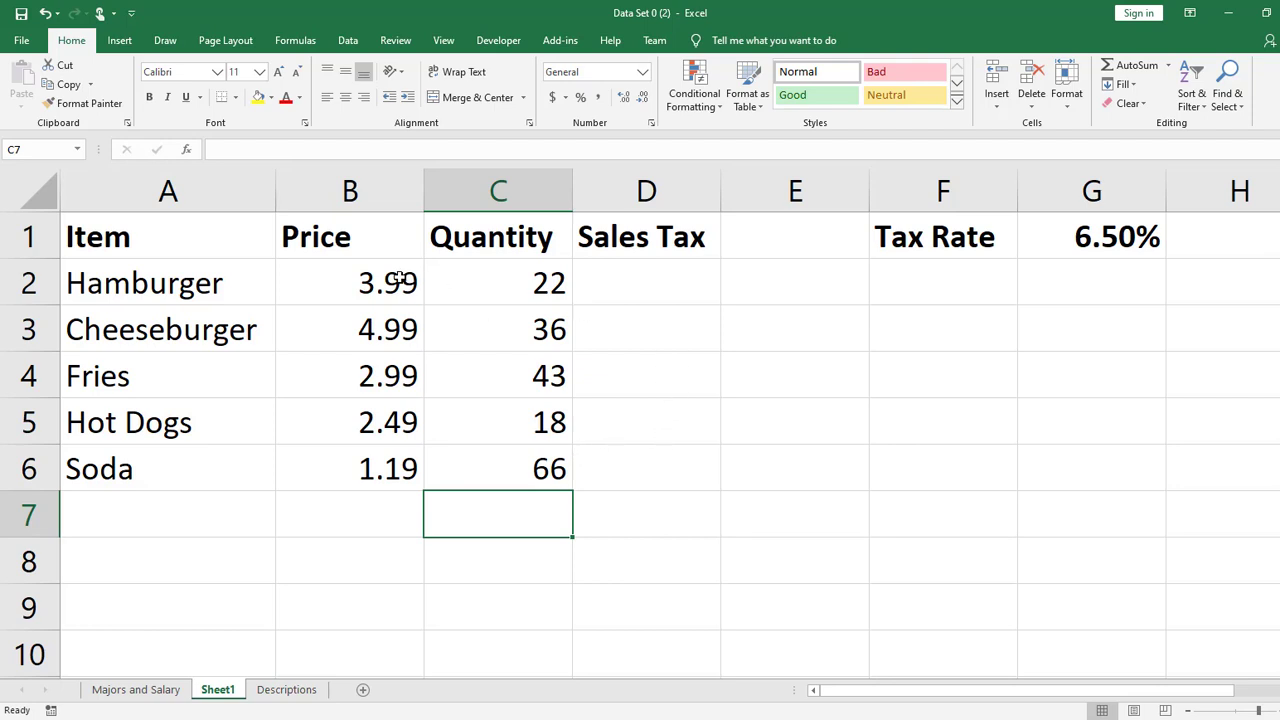
# - Apply the dollar accounting number format to the prices in B2:B6
pyautogui.moveTo(410, 283); pyautogui.dragTo(408, 458)
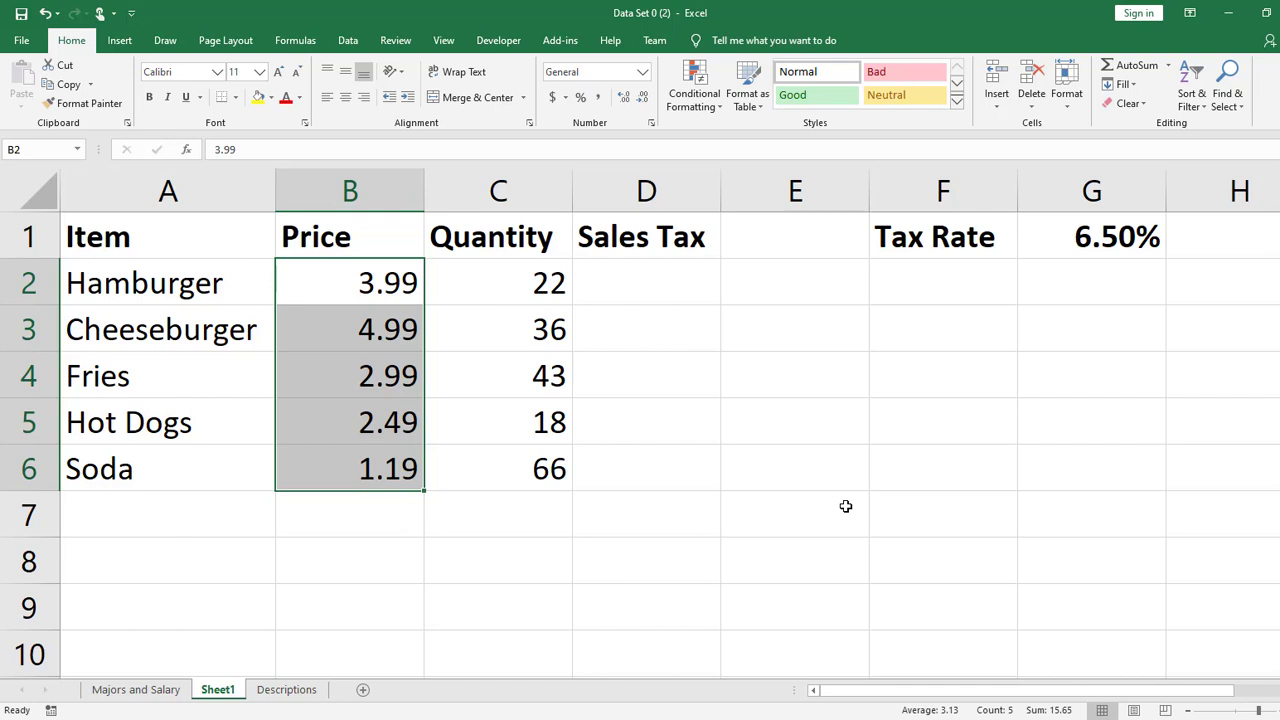
pyautogui.moveTo(381, 286); pyautogui.dragTo(385, 469)
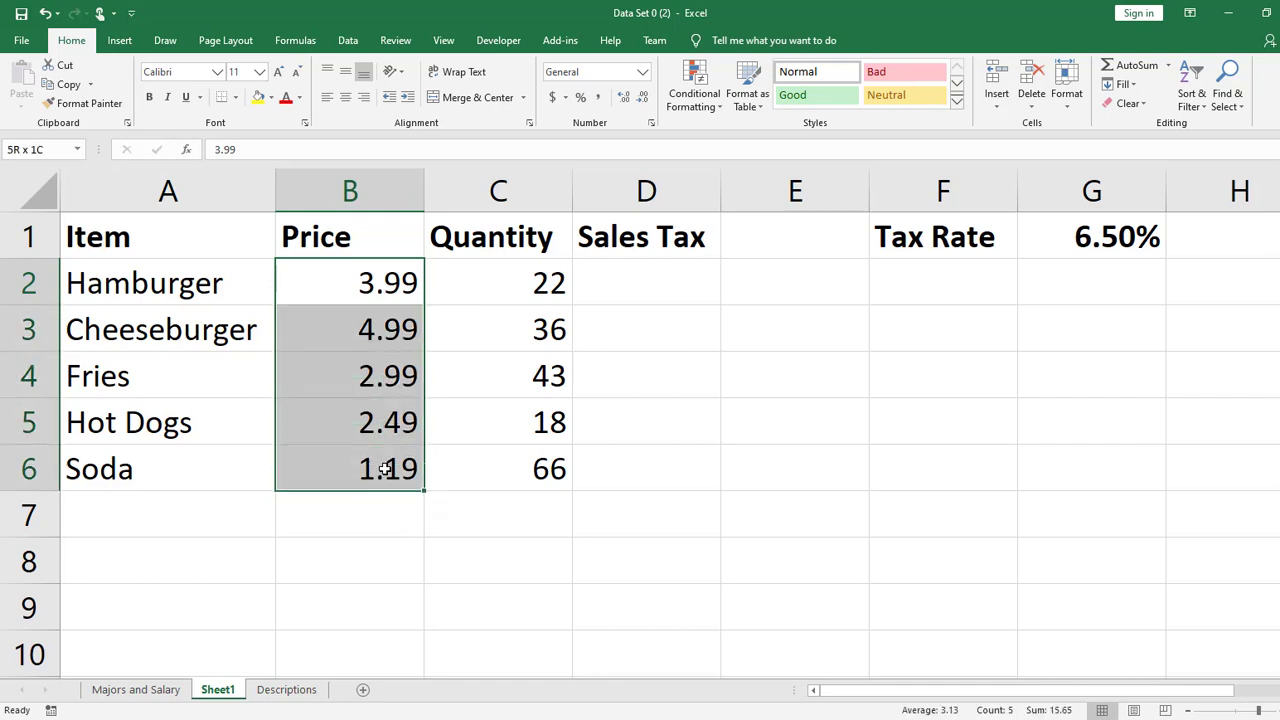
pyautogui.click(552, 97)
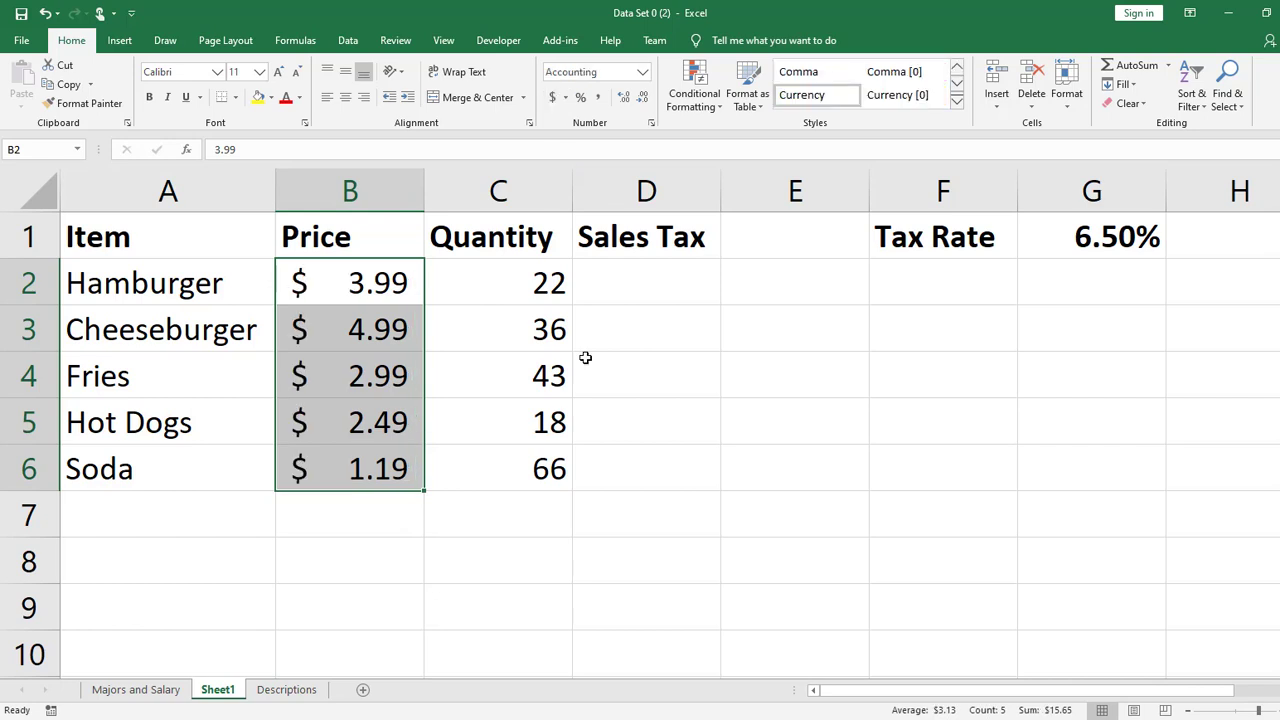
# - Try the Euro, Chinese and United Kingdom accounting formats on the prices and return them to English (United States)
pyautogui.click(565, 98)
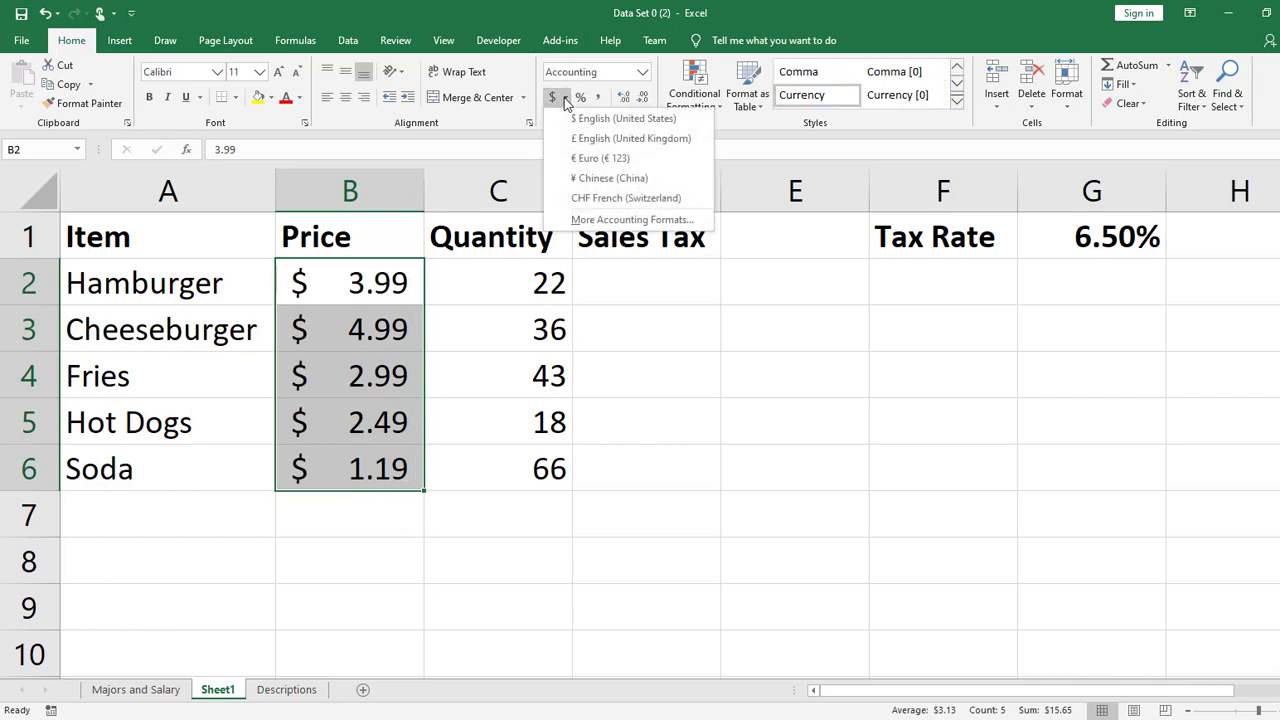
pyautogui.click(588, 157)
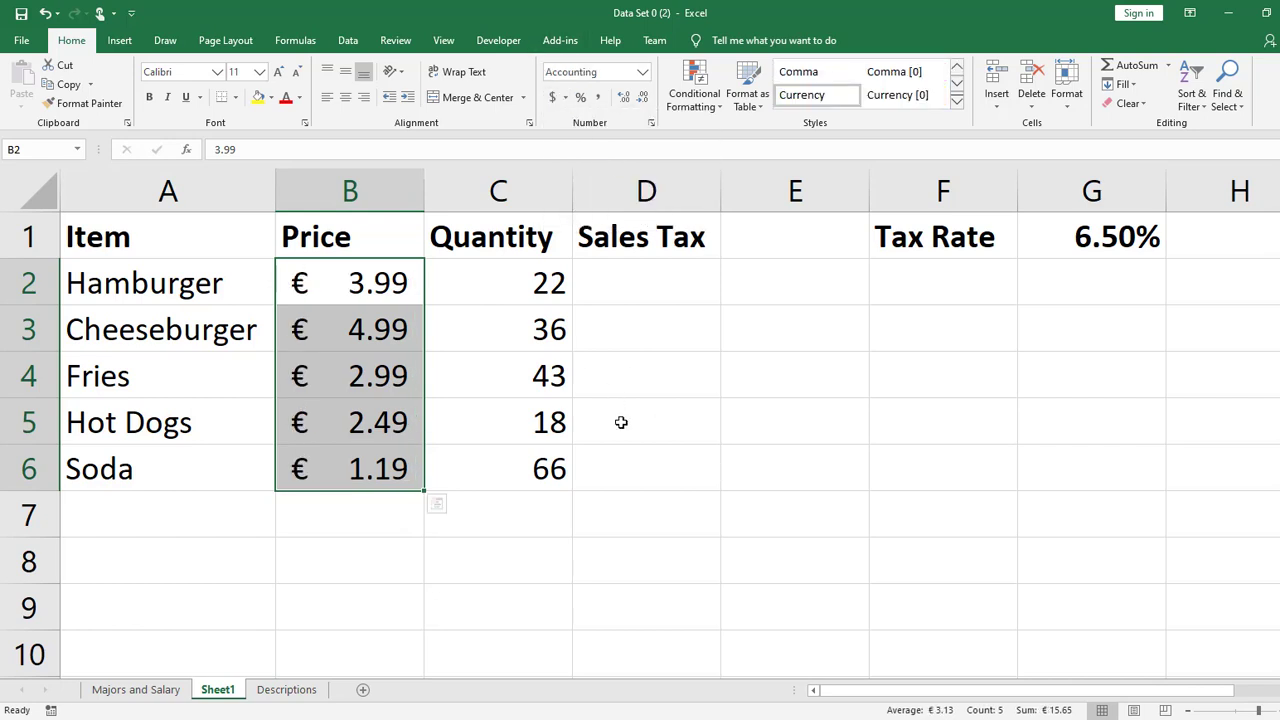
pyautogui.click(567, 97)
pyautogui.click(609, 178)
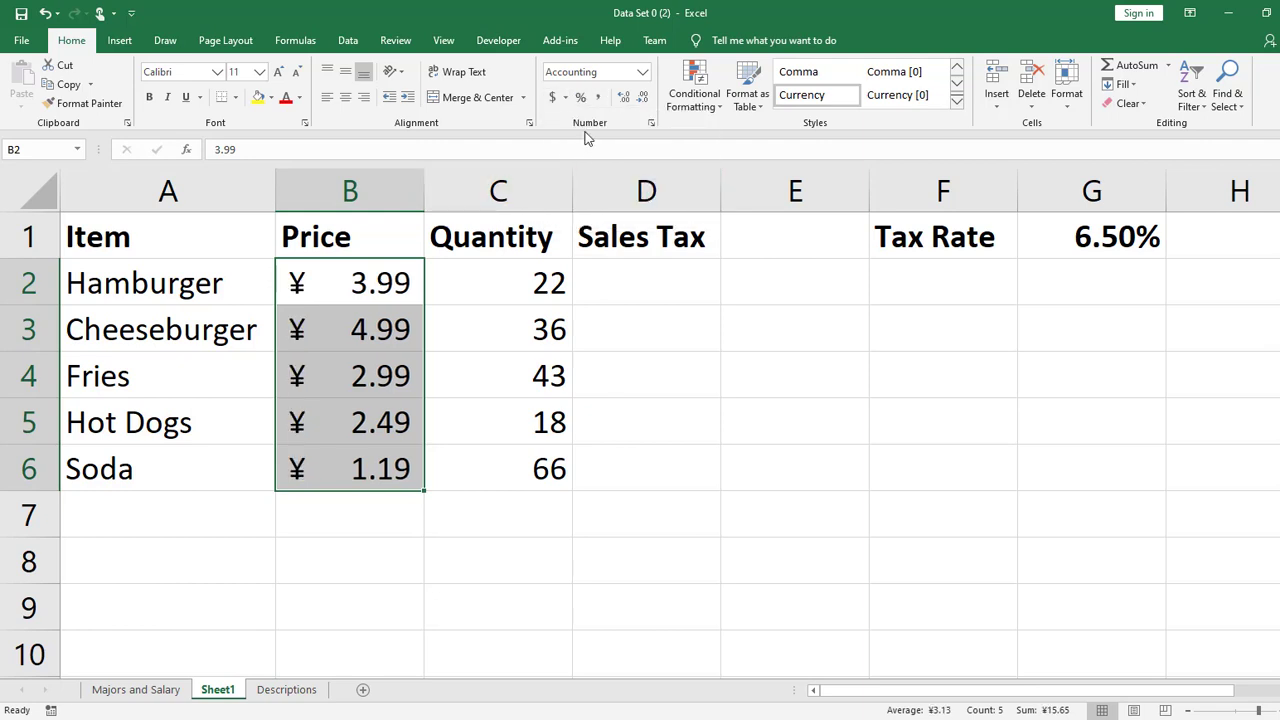
pyautogui.click(566, 98)
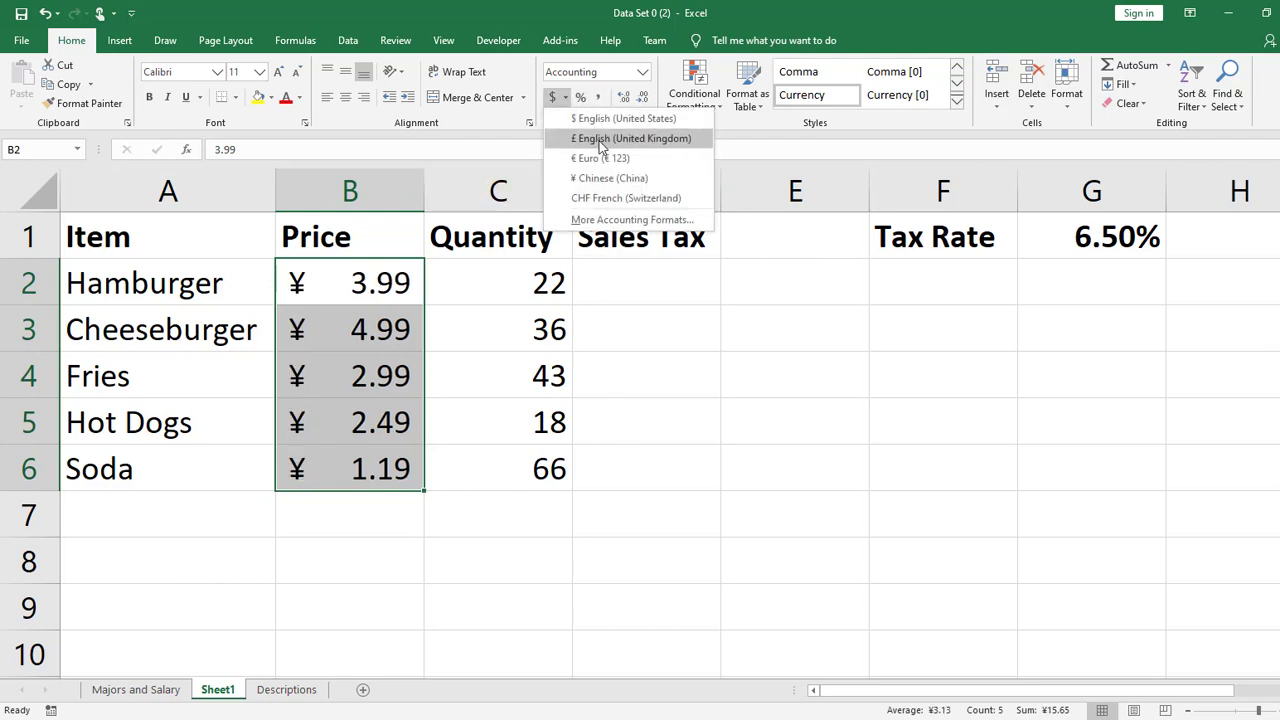
pyautogui.click(590, 136)
pyautogui.click(566, 98)
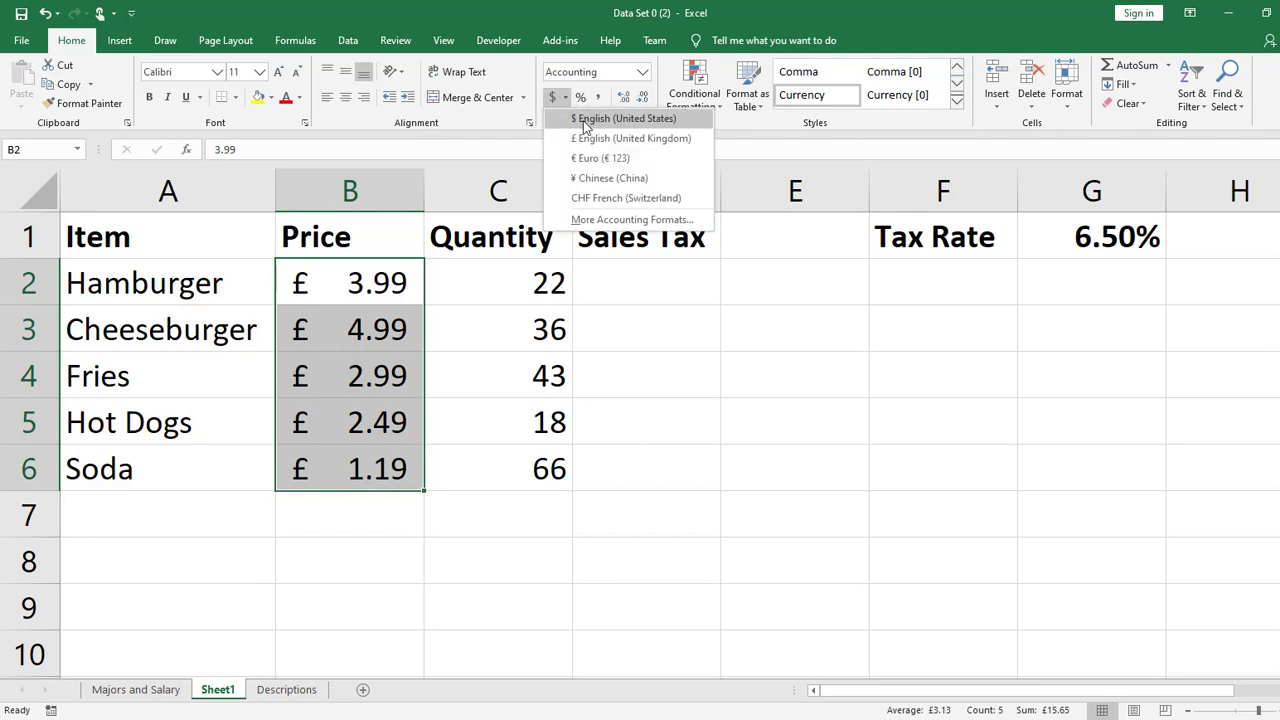
pyautogui.click(580, 114)
pyautogui.click(762, 467)
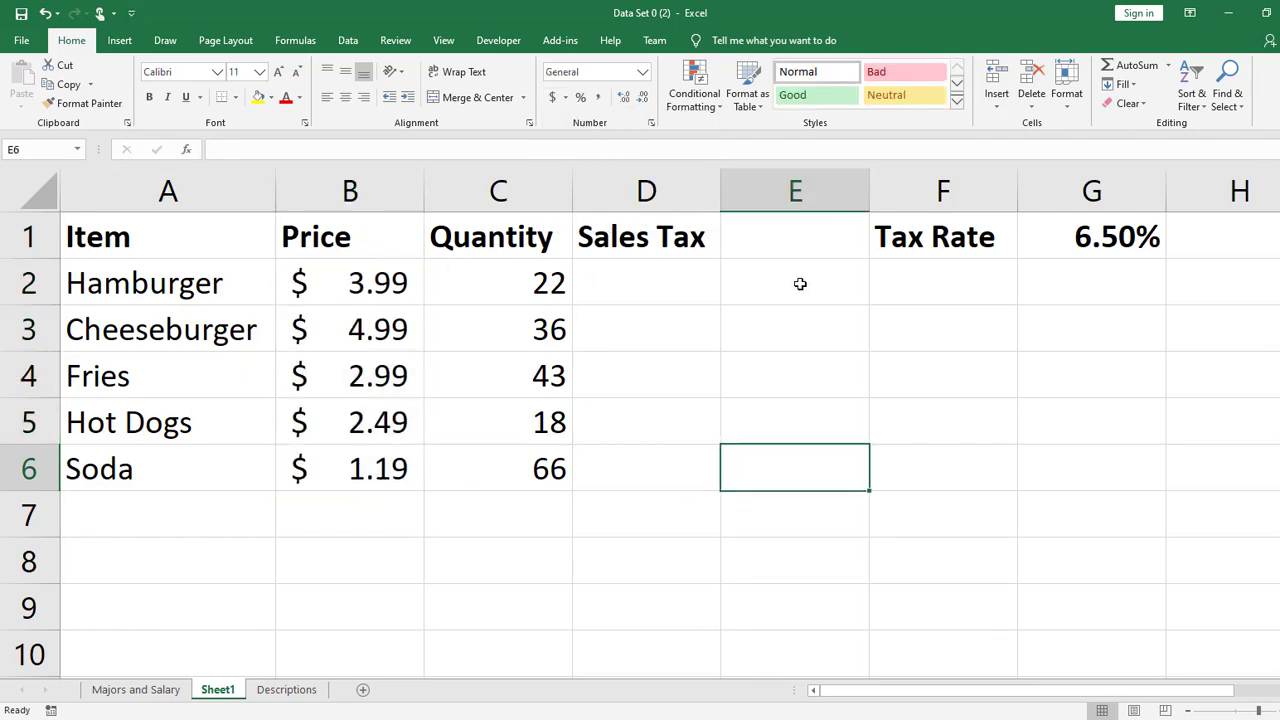
# - Enter the formula =B2*C2*G1 in D2 to calculate the Hamburger sales tax
pyautogui.click(709, 271)
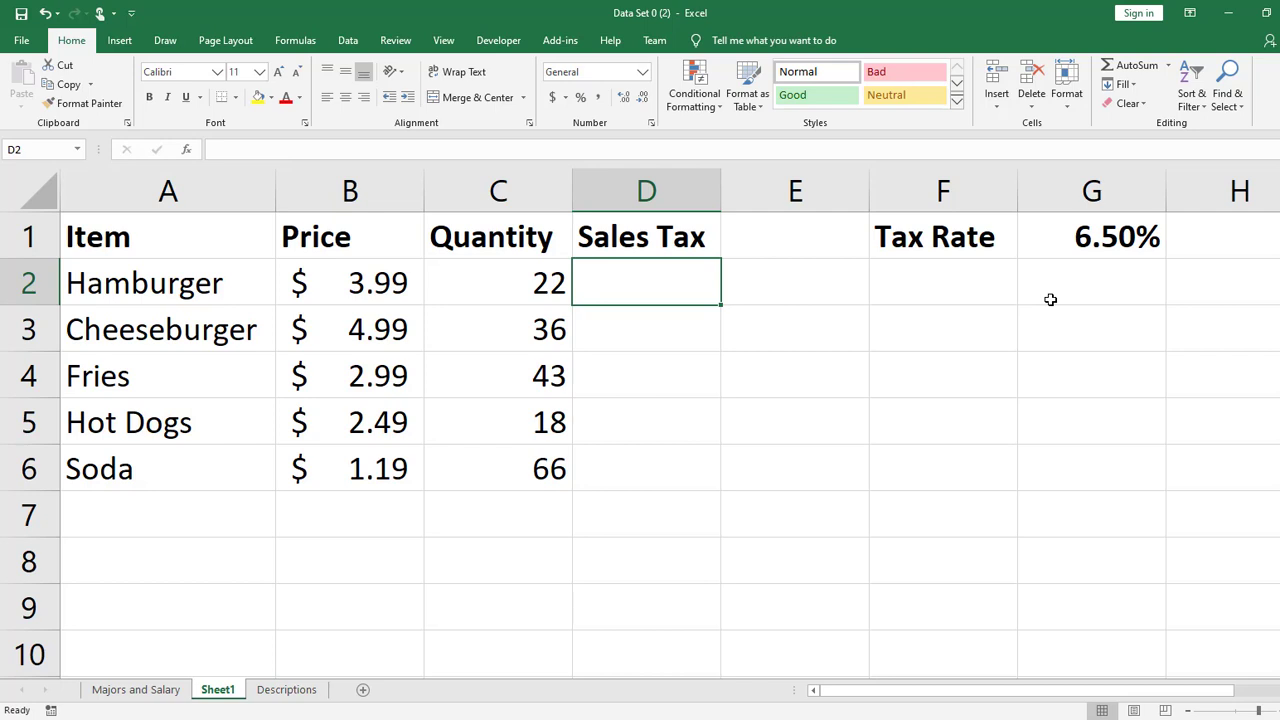
pyautogui.write('=')
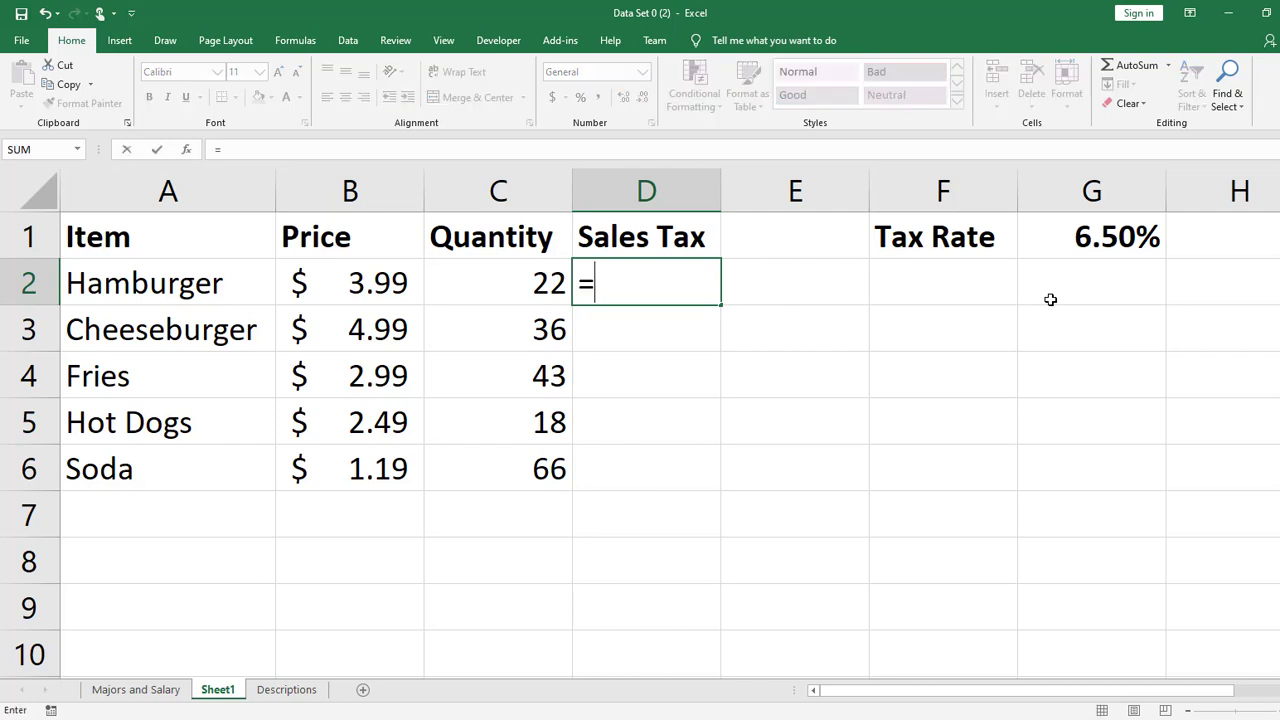
pyautogui.click(326, 292)
pyautogui.write('*')
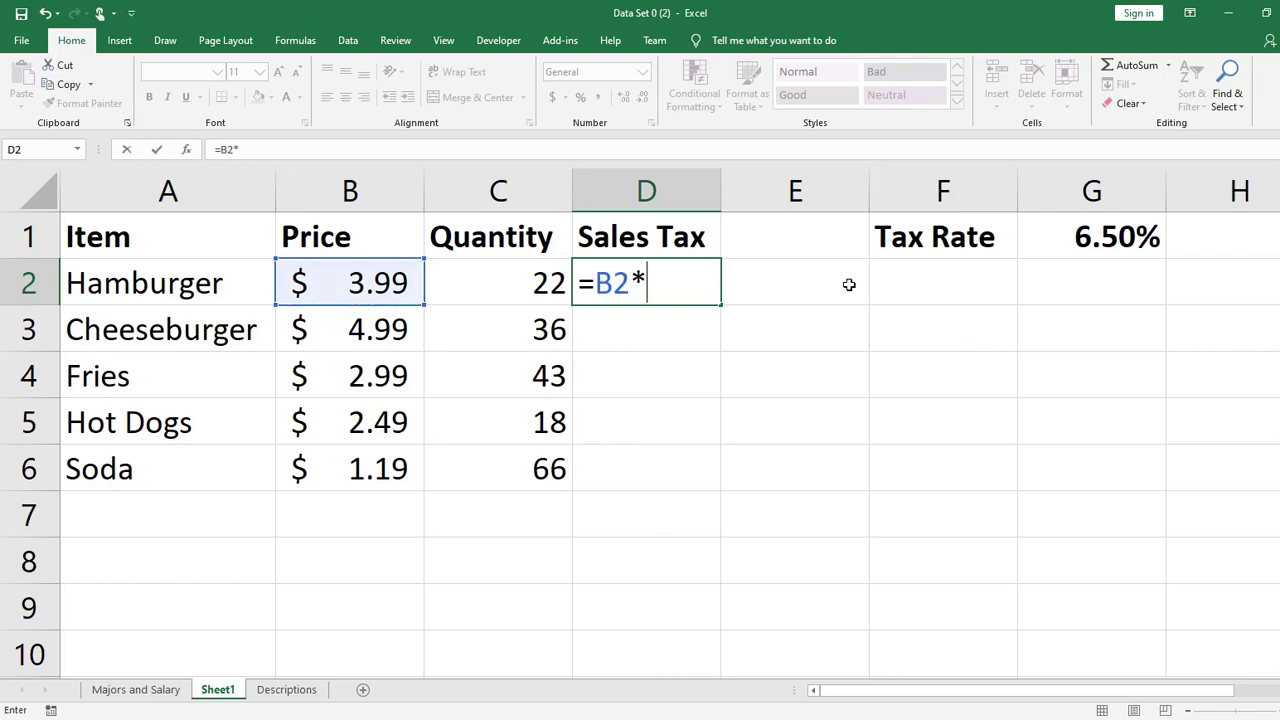
pyautogui.click(523, 289)
pyautogui.write('*')
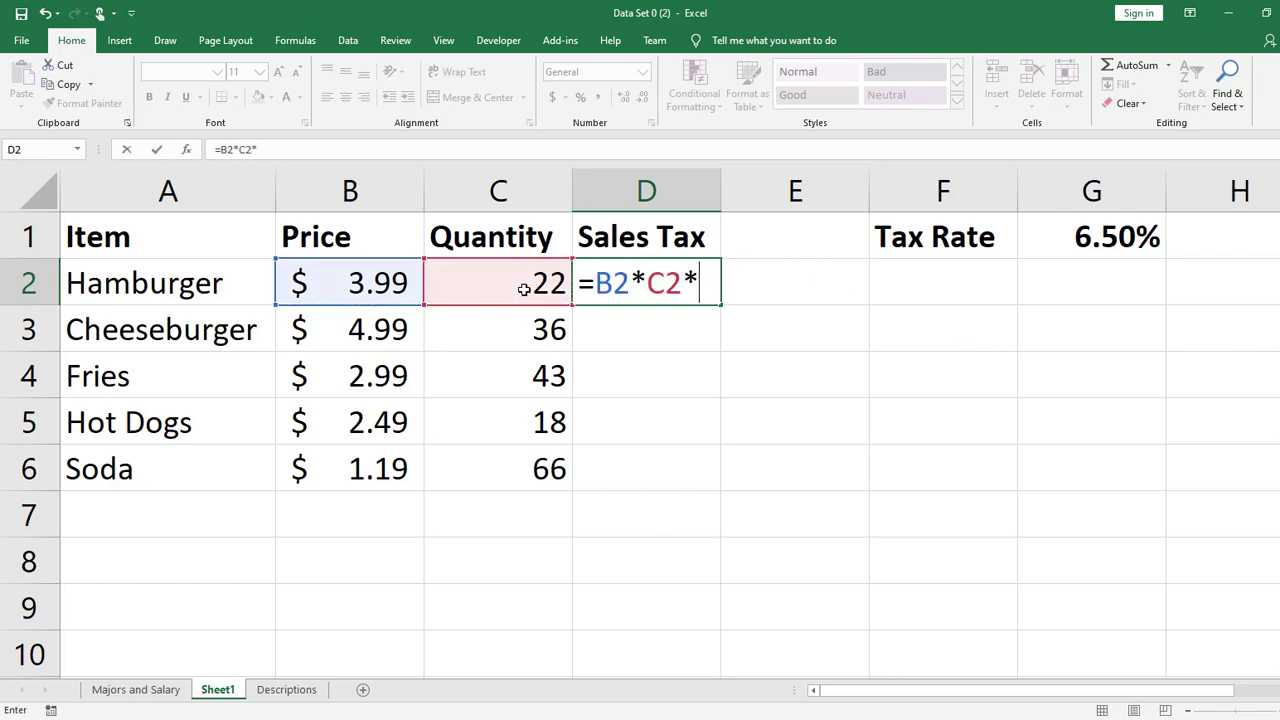
pyautogui.click(1099, 246)
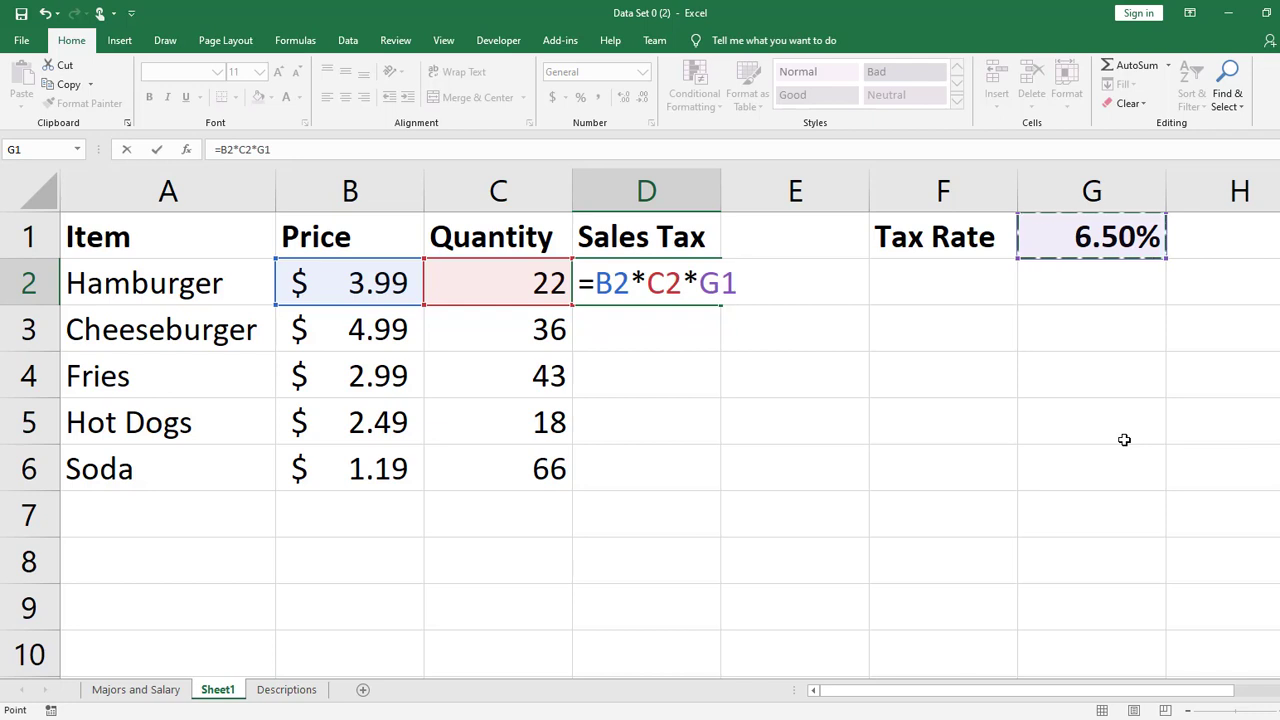
pyautogui.press('Return')
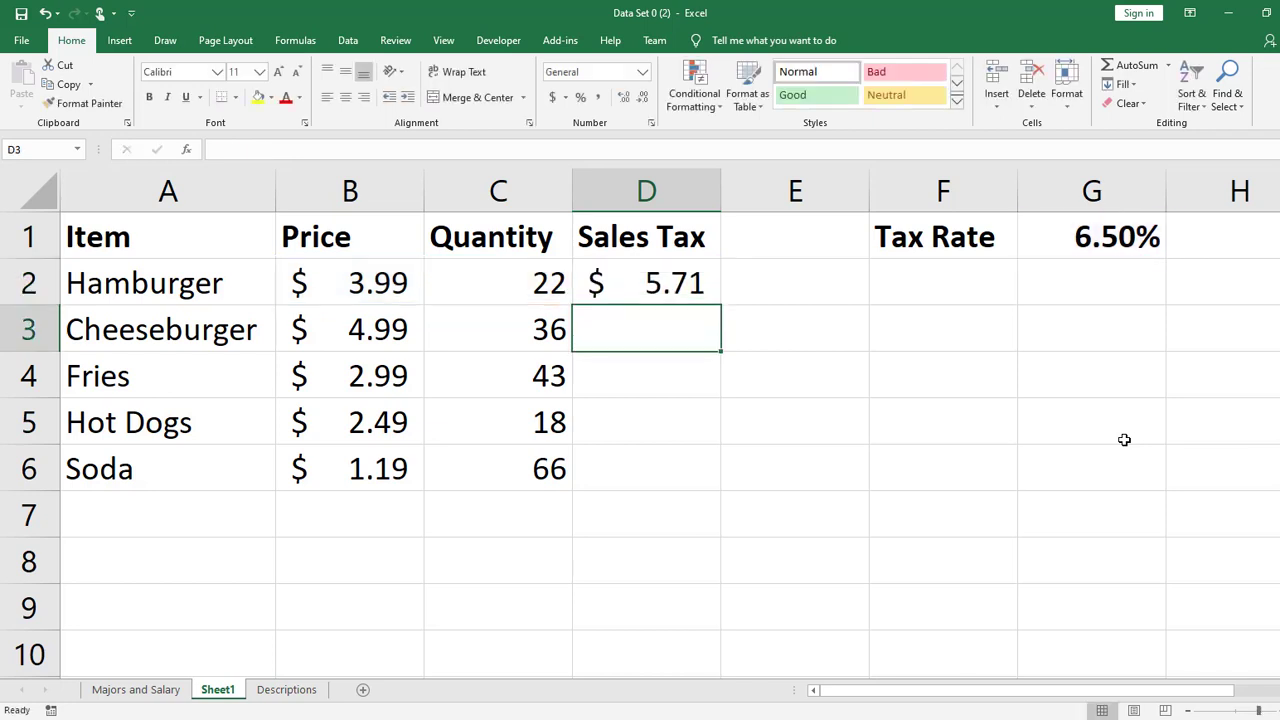
# - Show the sheet's formulas to examine the references used in D2, and return to displaying values
pyautogui.press('Up')
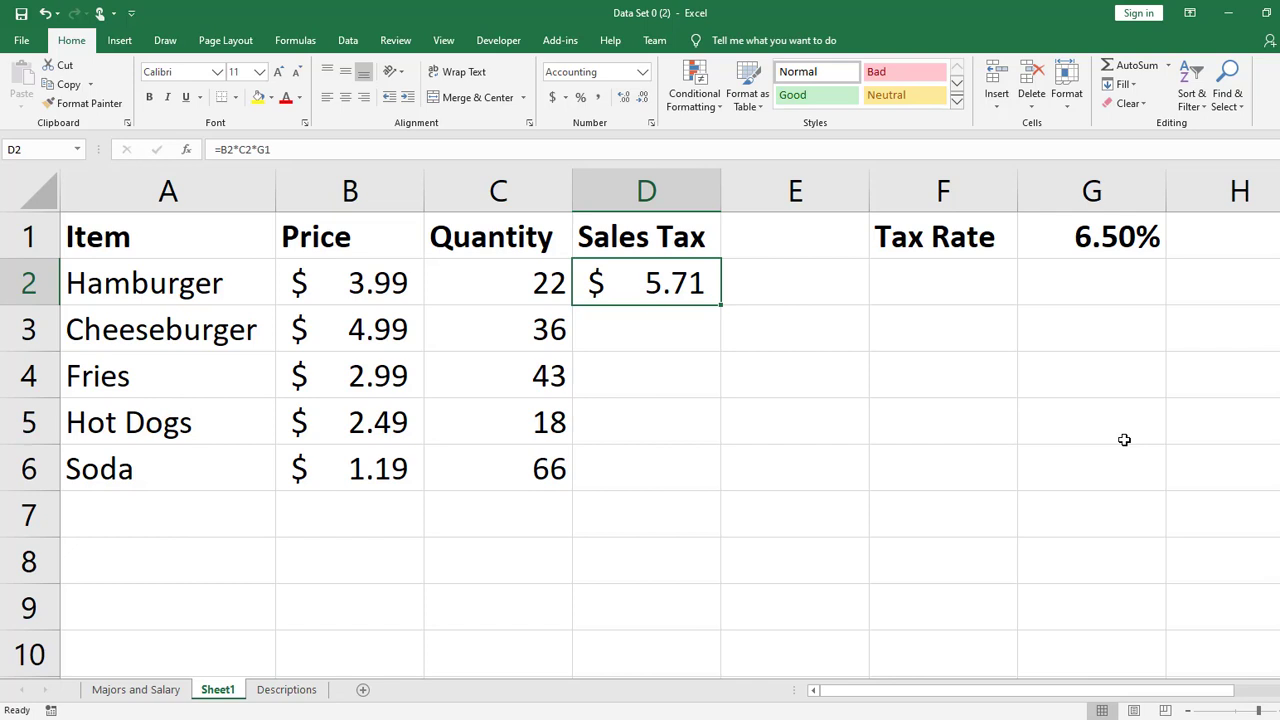
pyautogui.hotkey('ctrl', '`')
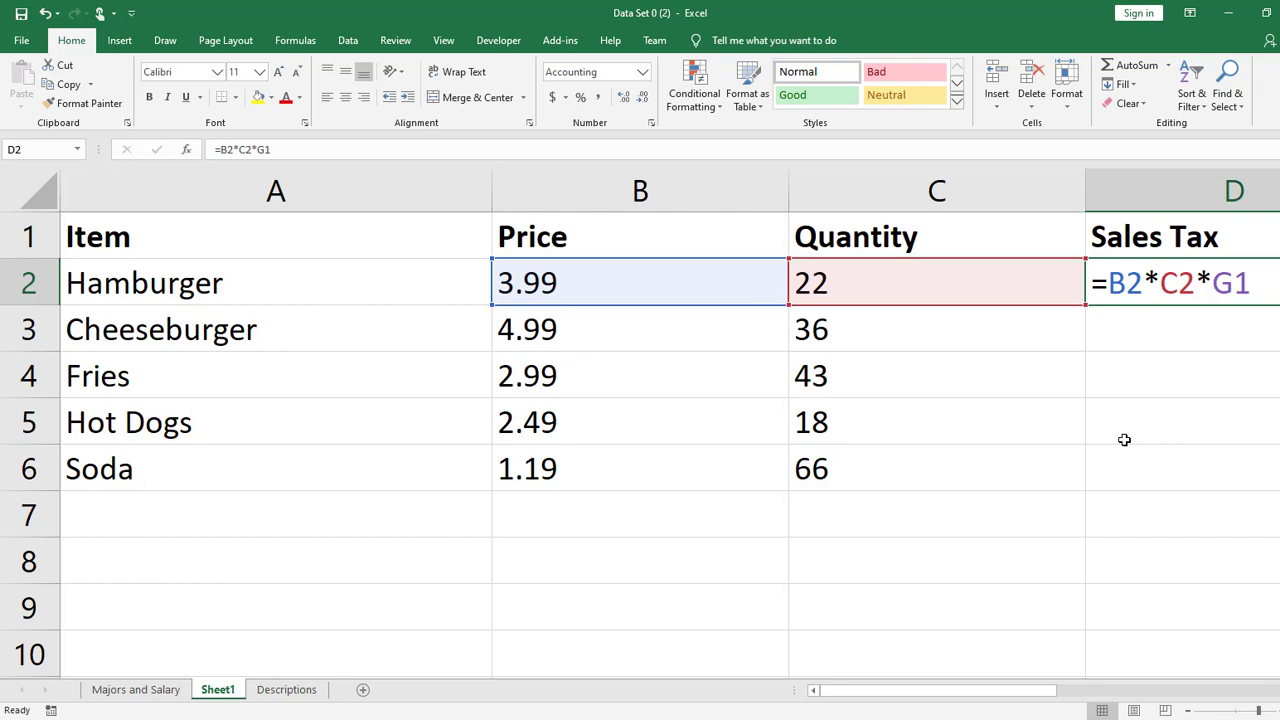
pyautogui.hotkey('ctrl', 'Return')
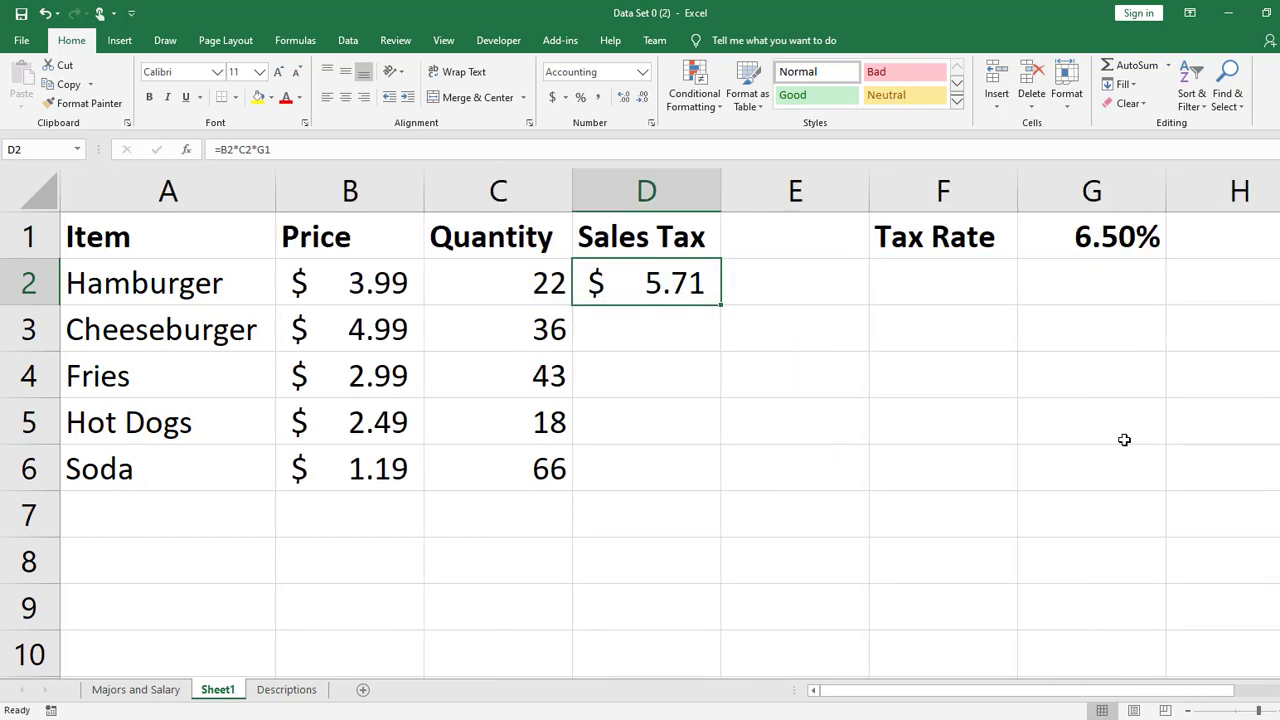
# - Fill the sales tax formula from D2 down to D6 and inspect the copied cell references in D3
pyautogui.doubleClick(721, 305)
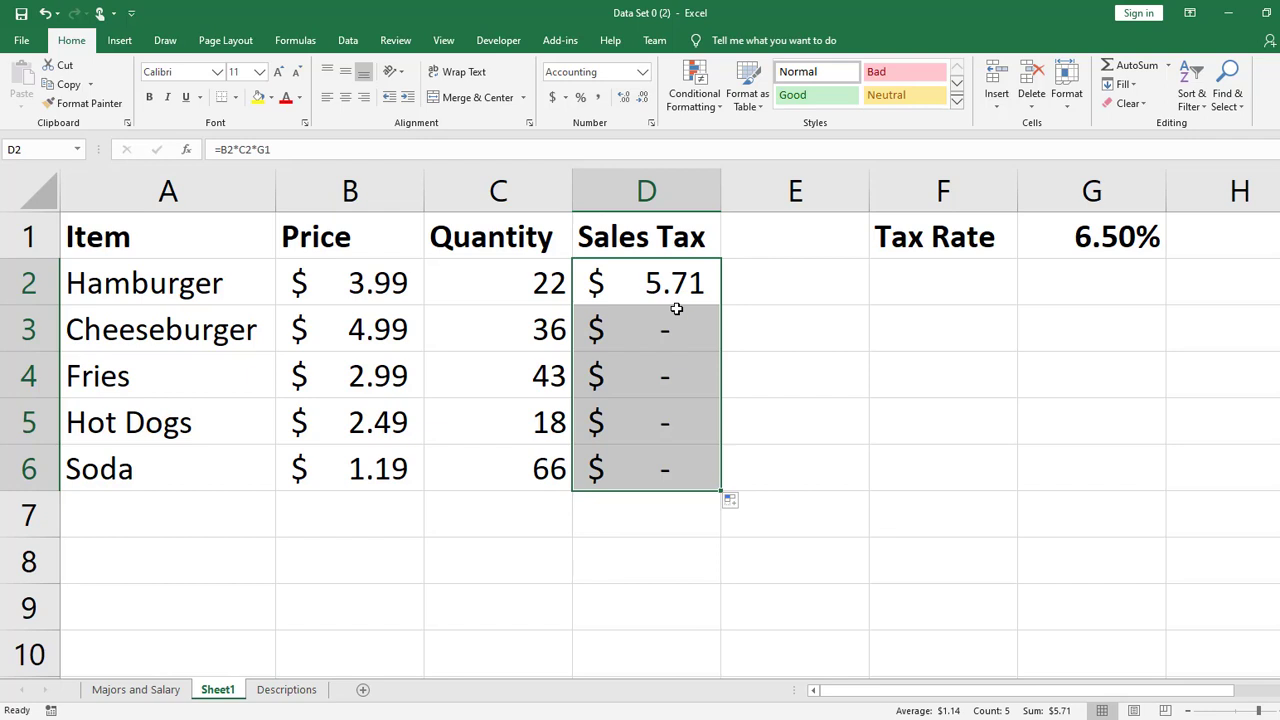
pyautogui.click(1130, 289)
pyautogui.doubleClick(688, 324)
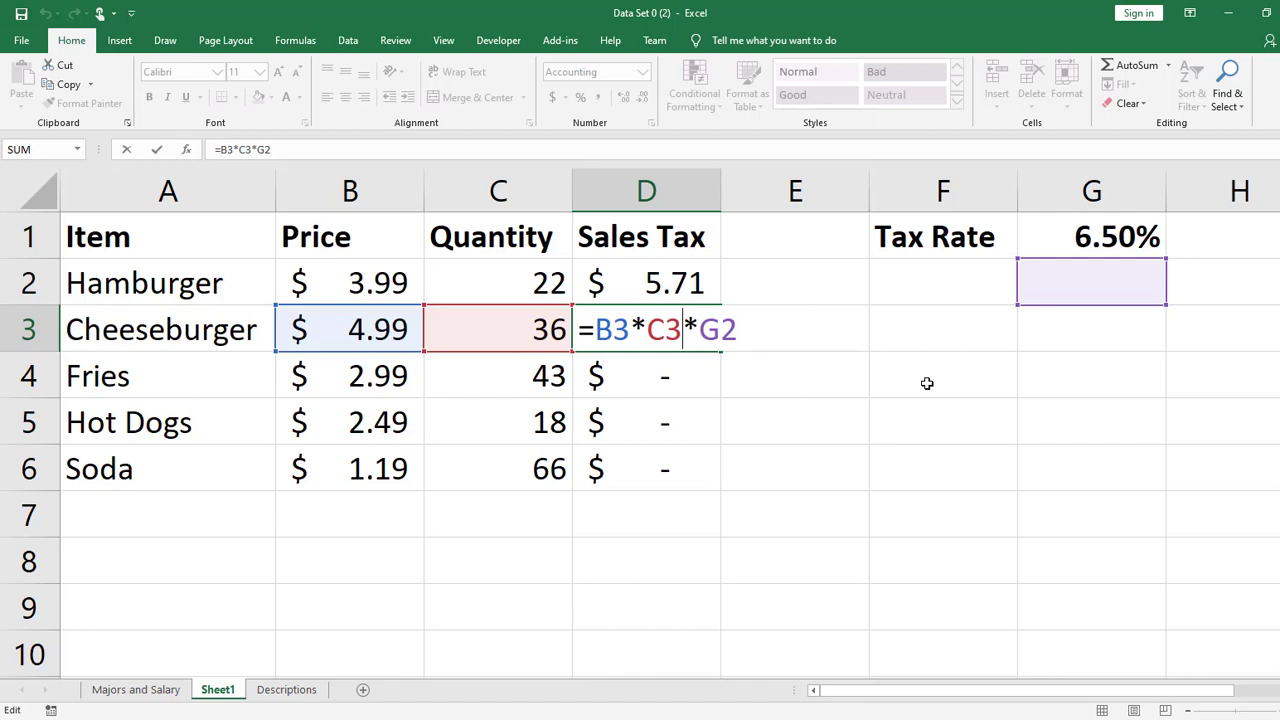
pyautogui.press('Return')
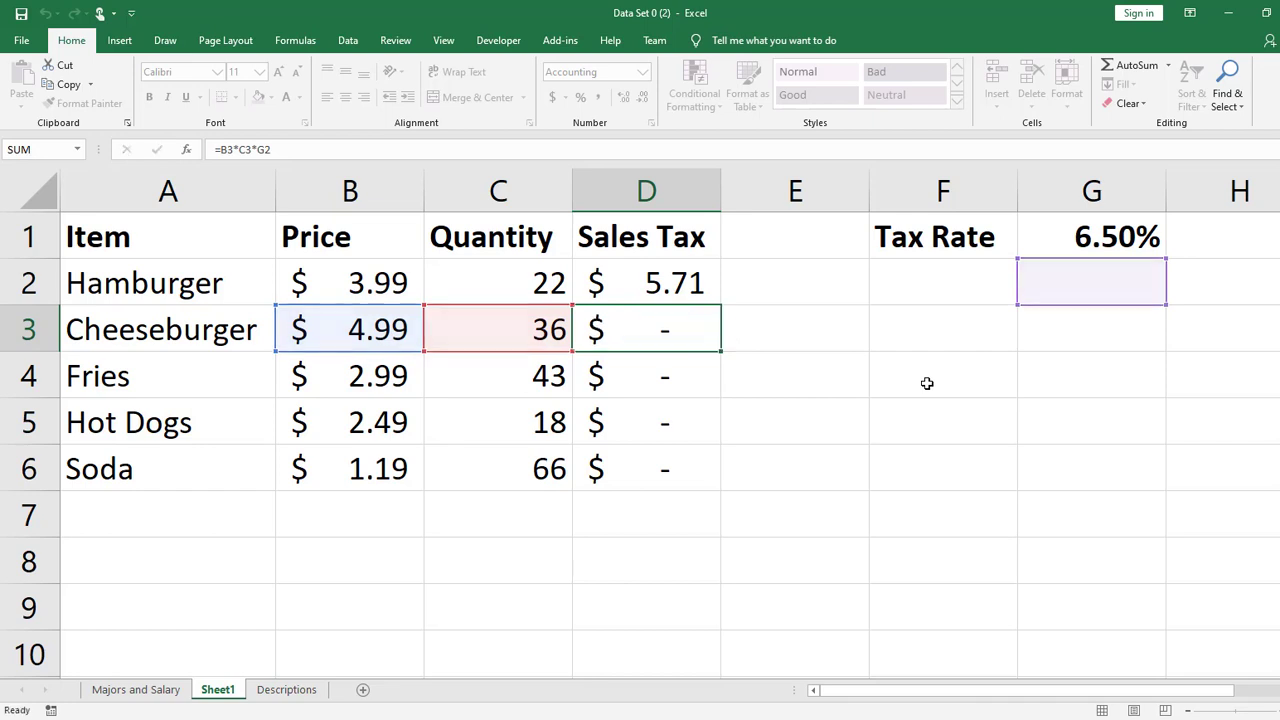
# - Try copying the tax rate from G1 down through G5, and undo the fill
pyautogui.click(1120, 245)
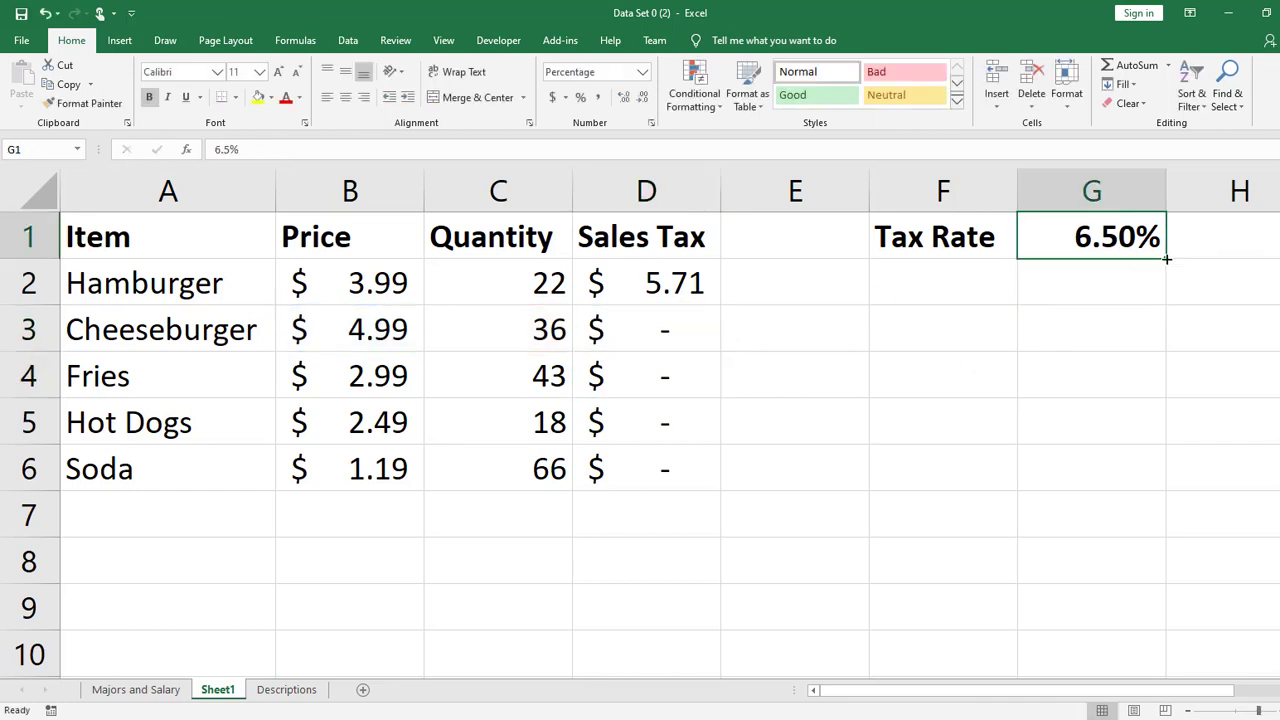
pyautogui.moveTo(1166, 258); pyautogui.dragTo(1153, 436)
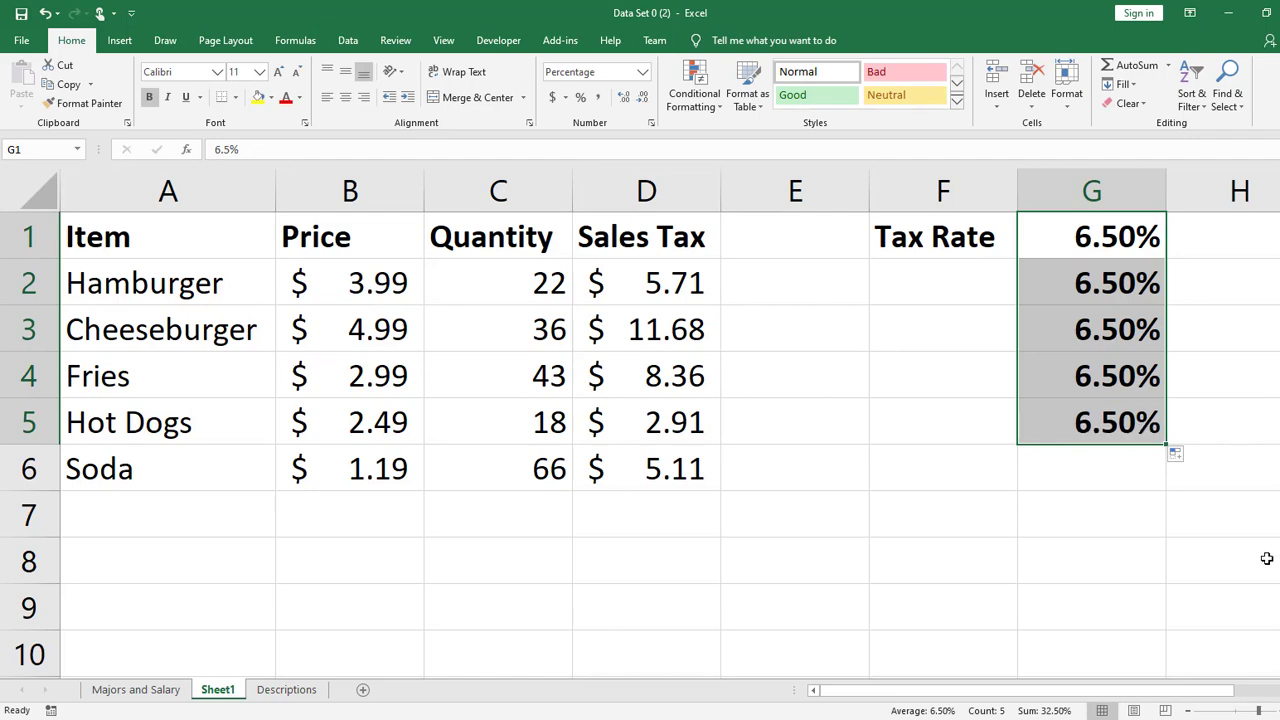
pyautogui.click(1269, 590)
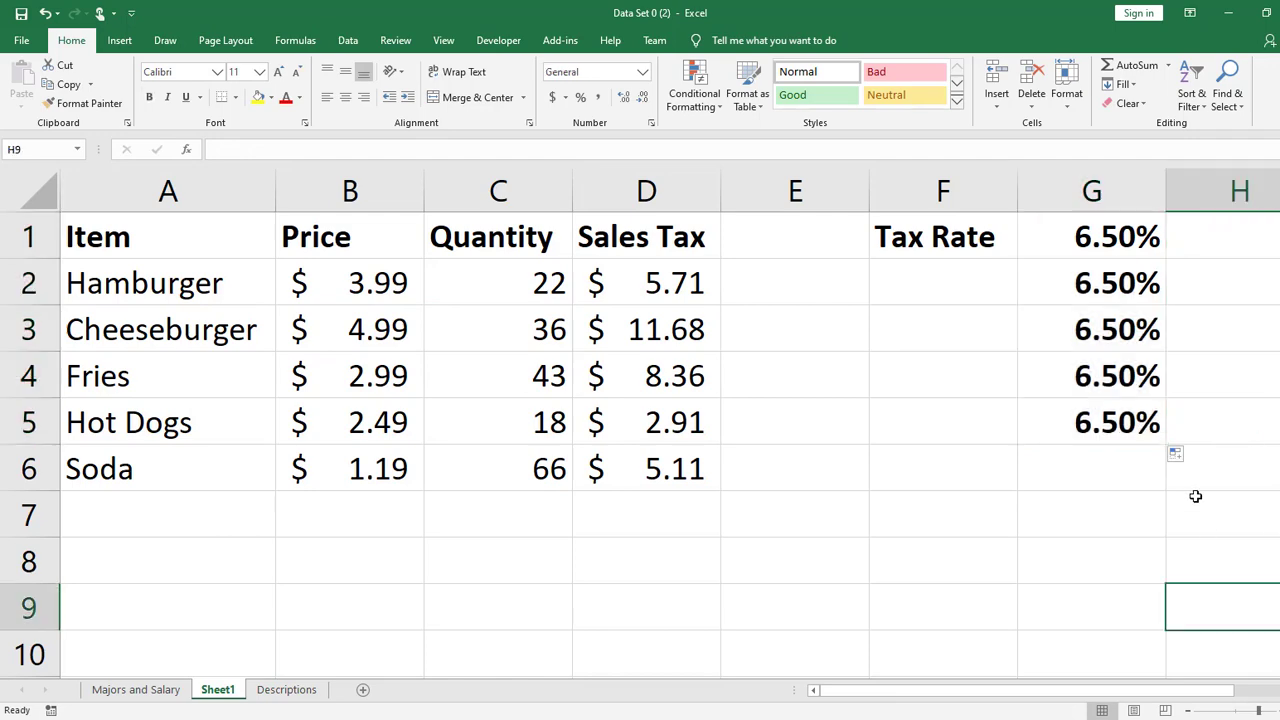
pyautogui.hotkey('ctrl', 'z')
pyautogui.moveTo(1071, 692); pyautogui.dragTo(890, 708)
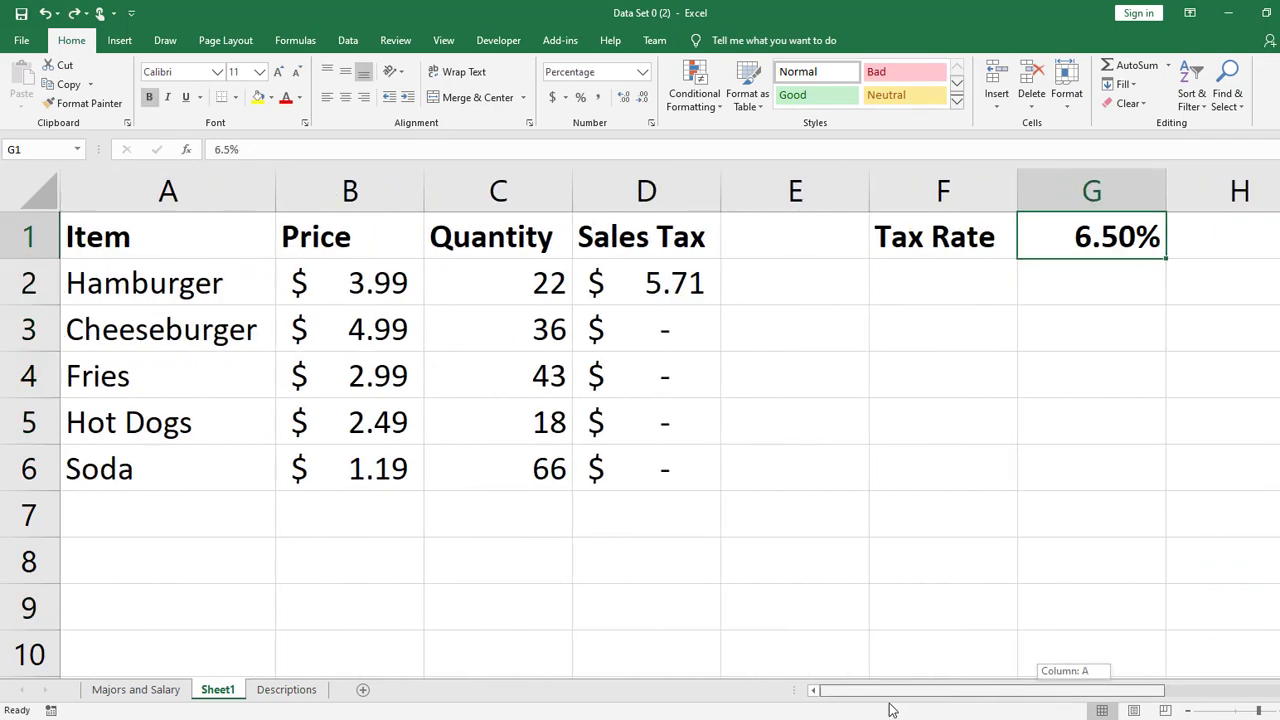
pyautogui.click(925, 420)
# - Clear the copied sales tax formulas from D3:D6 and select the original formula in D2
pyautogui.click(694, 270)
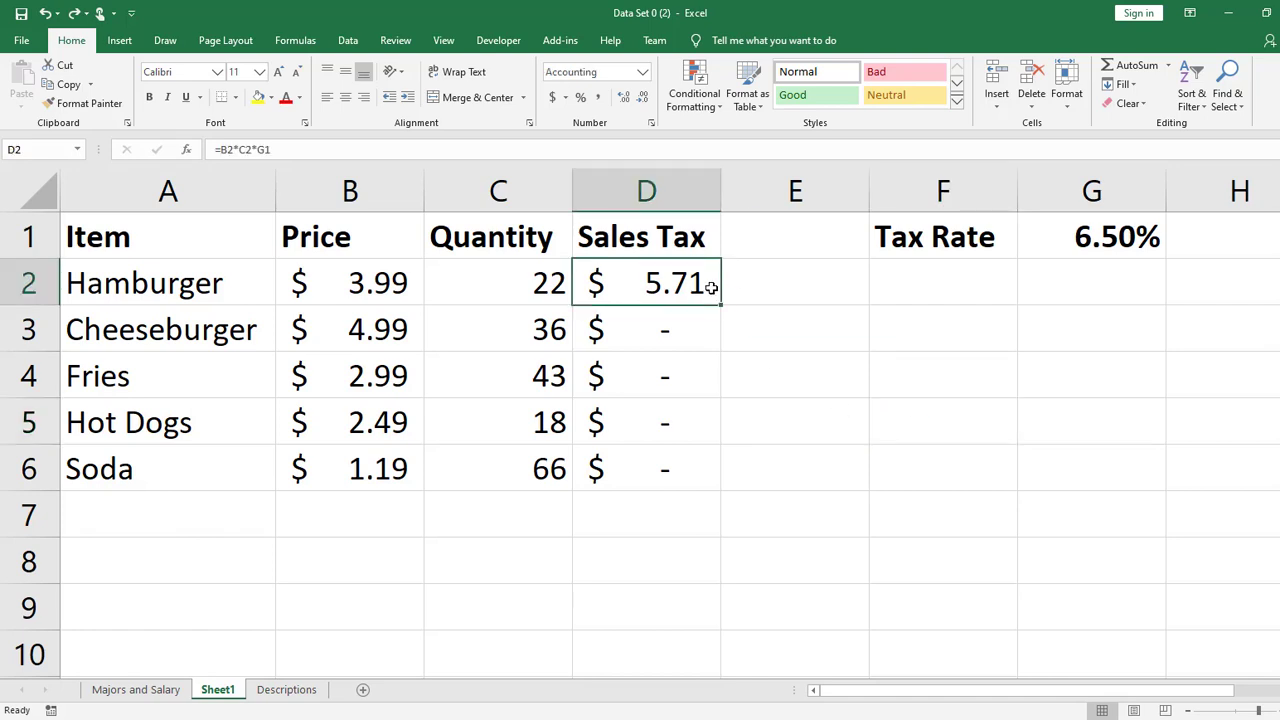
pyautogui.moveTo(698, 330); pyautogui.dragTo(702, 468)
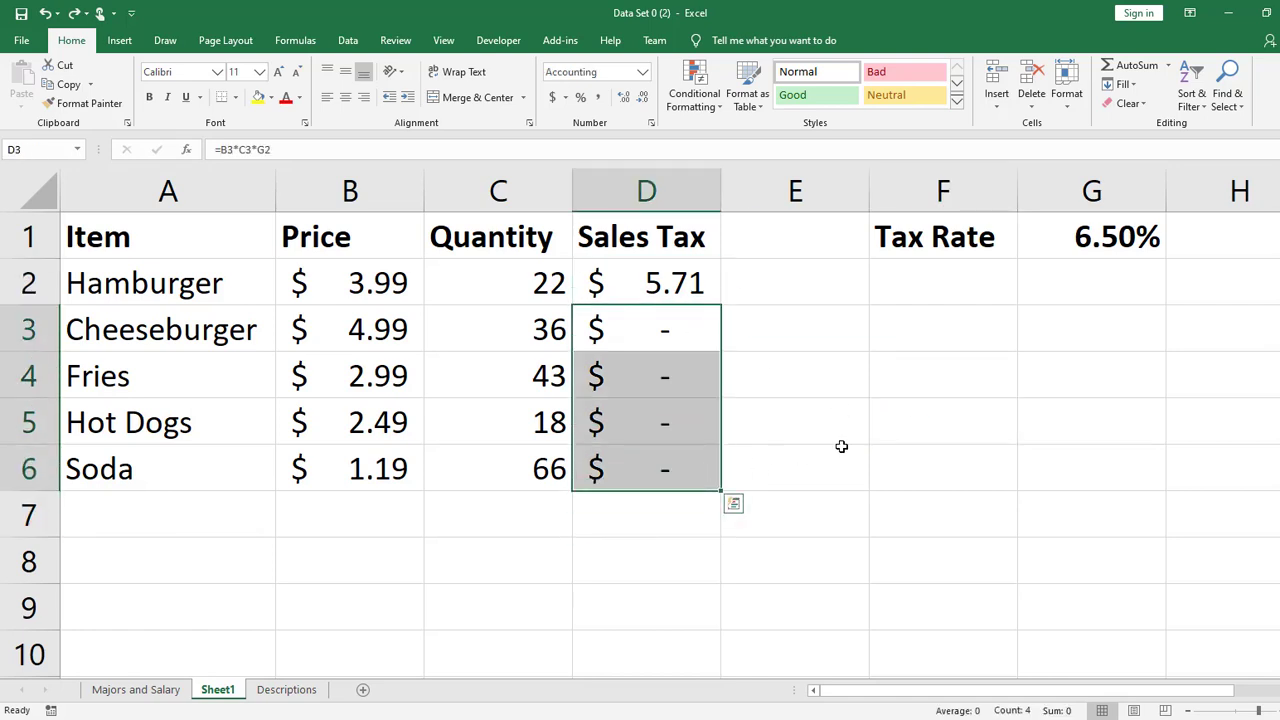
pyautogui.press('Delete')
pyautogui.click(623, 265)
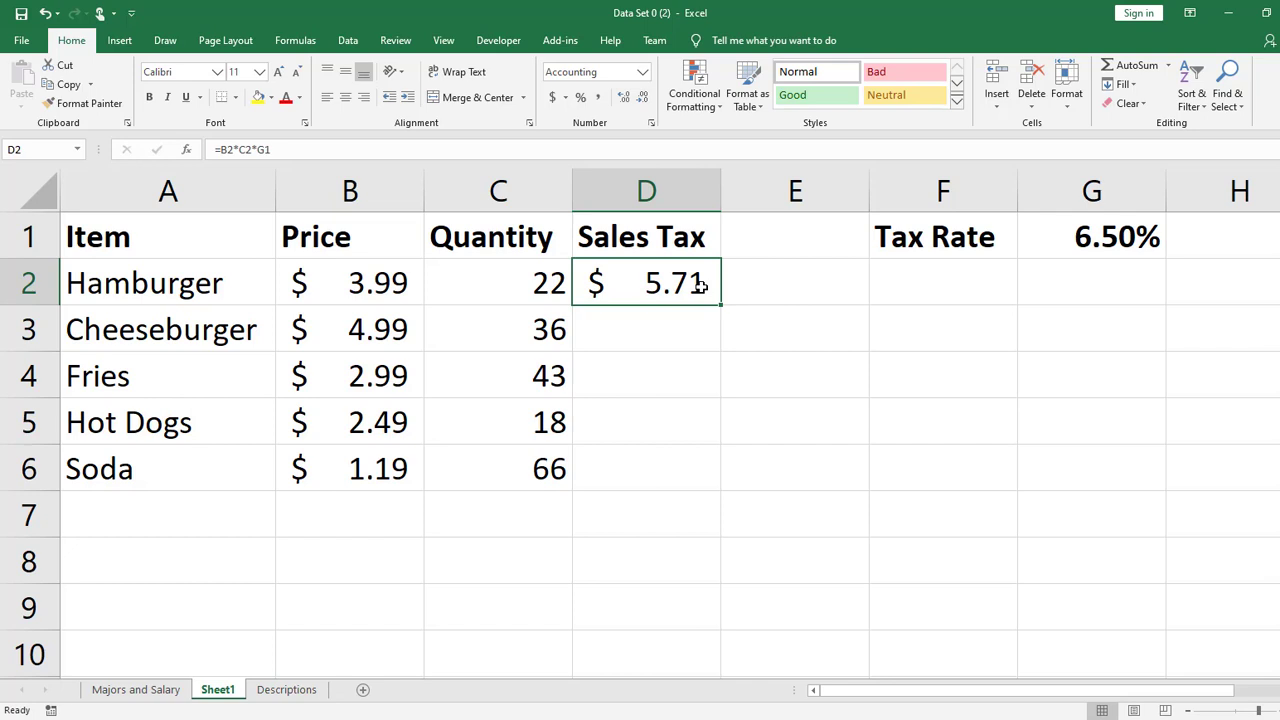
# - Make the G1 tax rate reference absolute in D2's formula (=B2*C2*$G$1) and fill the formula down to D6
pyautogui.doubleClick(701, 287)
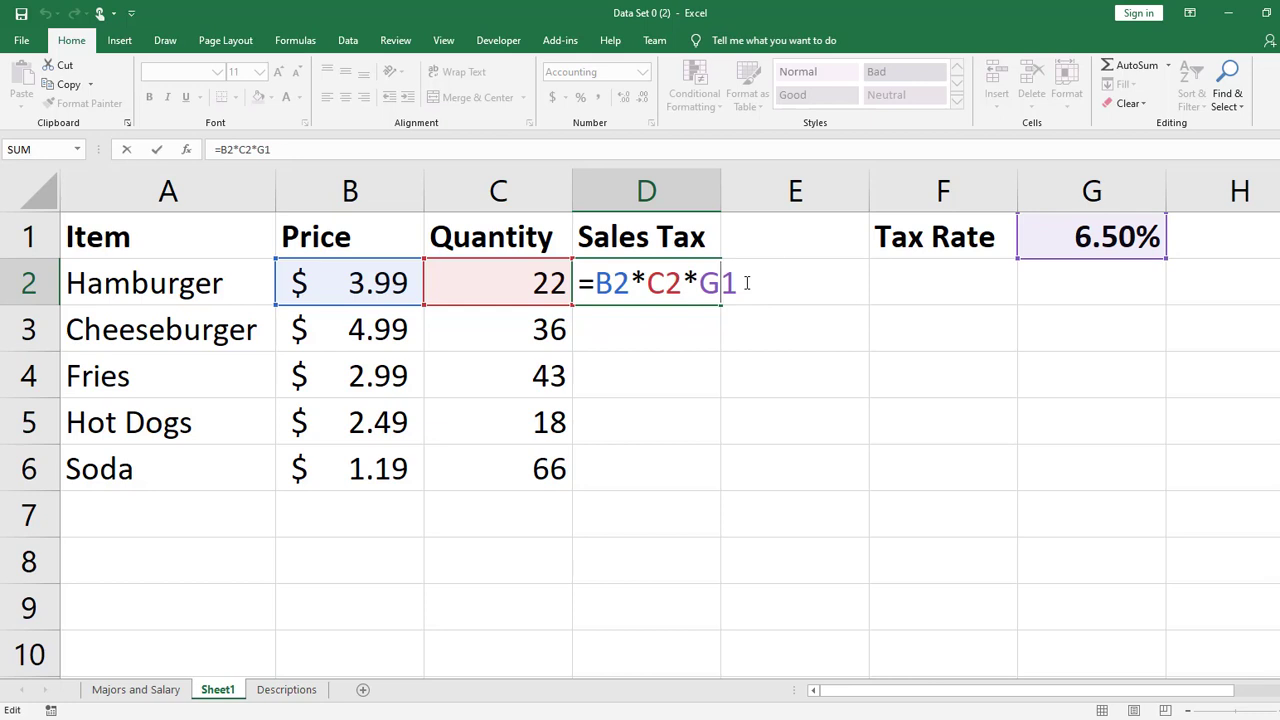
pyautogui.press('F4')
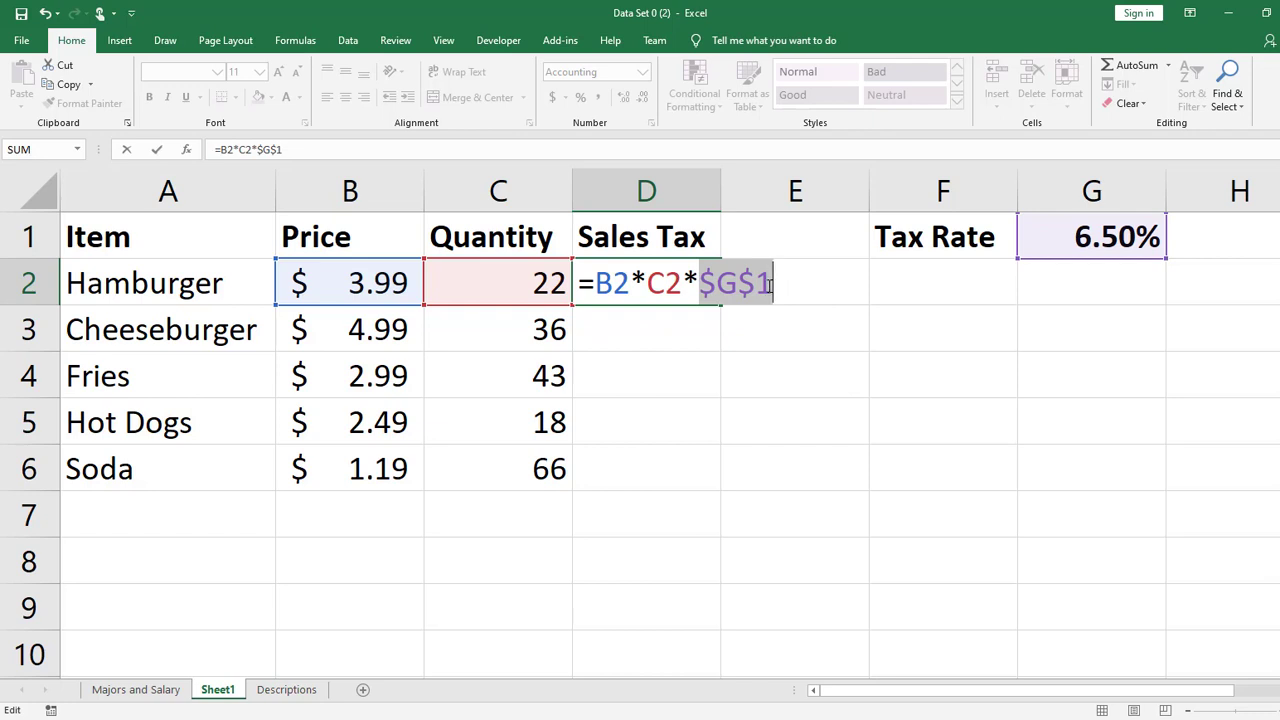
pyautogui.press('Return')
pyautogui.click(717, 284)
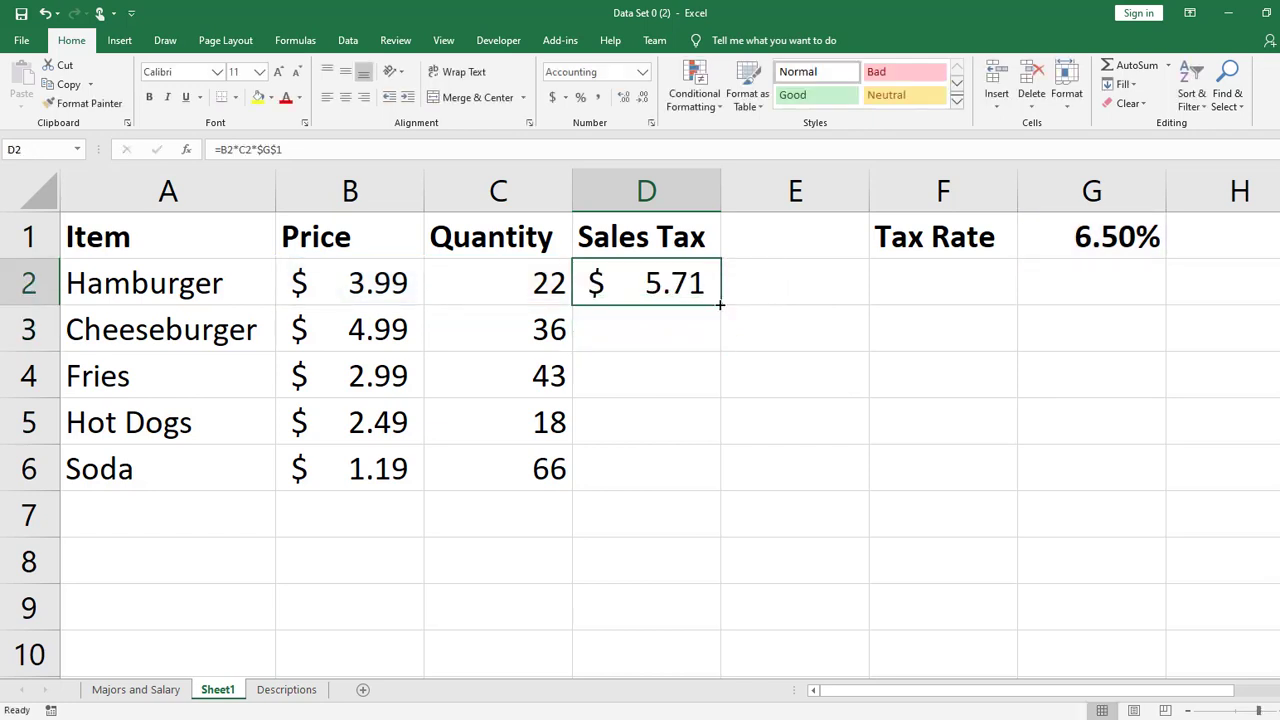
pyautogui.doubleClick(721, 305)
# - Inspect the cell references in the copied sales tax formulas in D3, D4 and D5
pyautogui.doubleClick(683, 337)
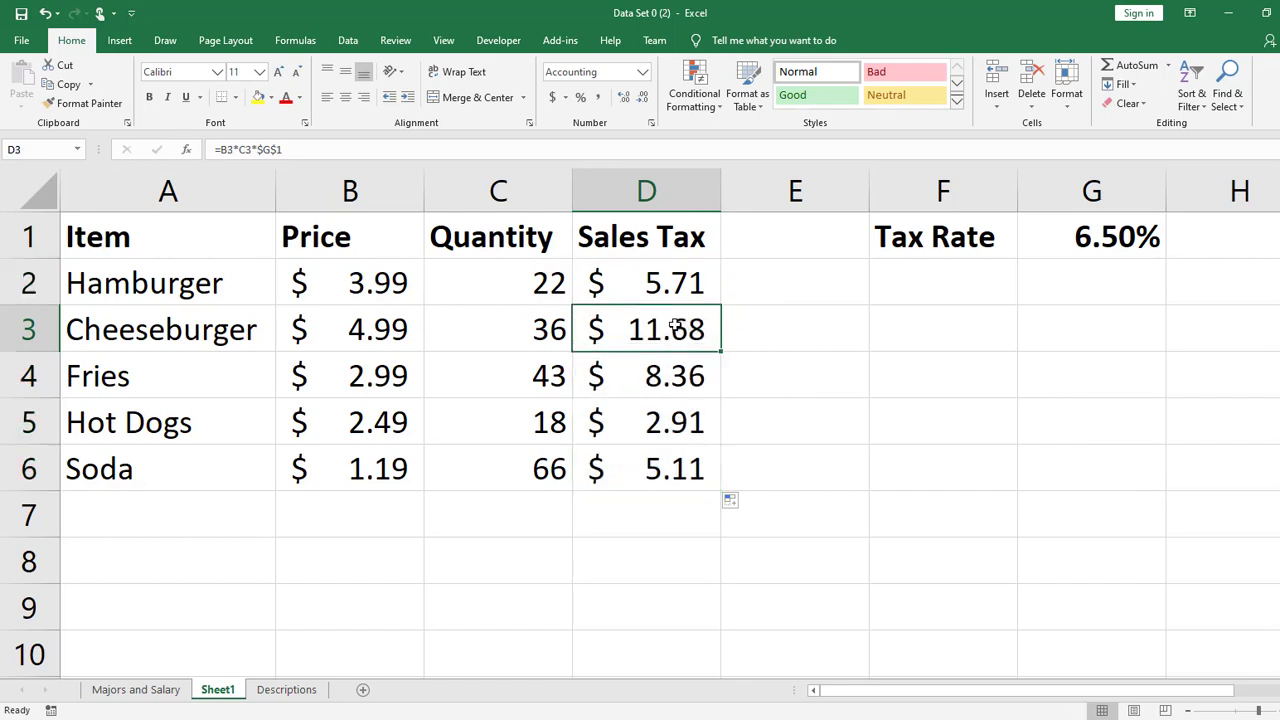
pyautogui.doubleClick(677, 372)
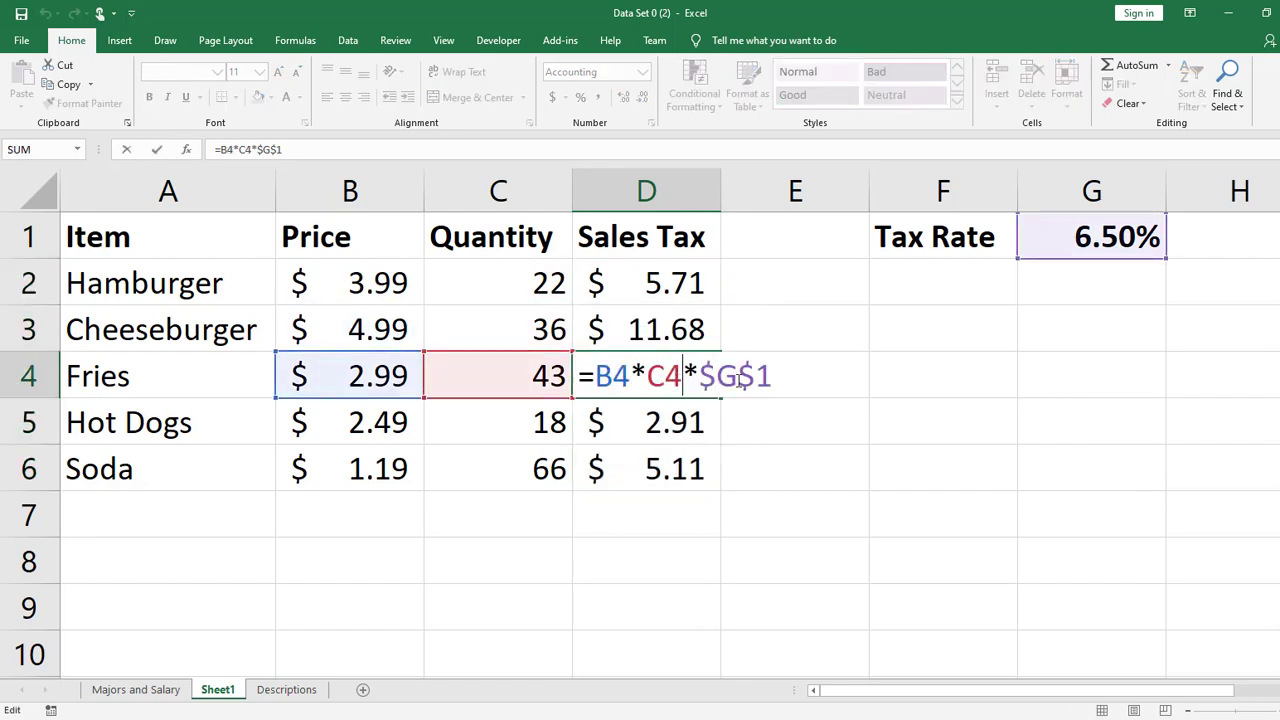
pyautogui.doubleClick(646, 423)
# - Remove the stray D6 reference from D5's formula and restore it to =B5*C5*$G$1
pyautogui.doubleClick(629, 470)
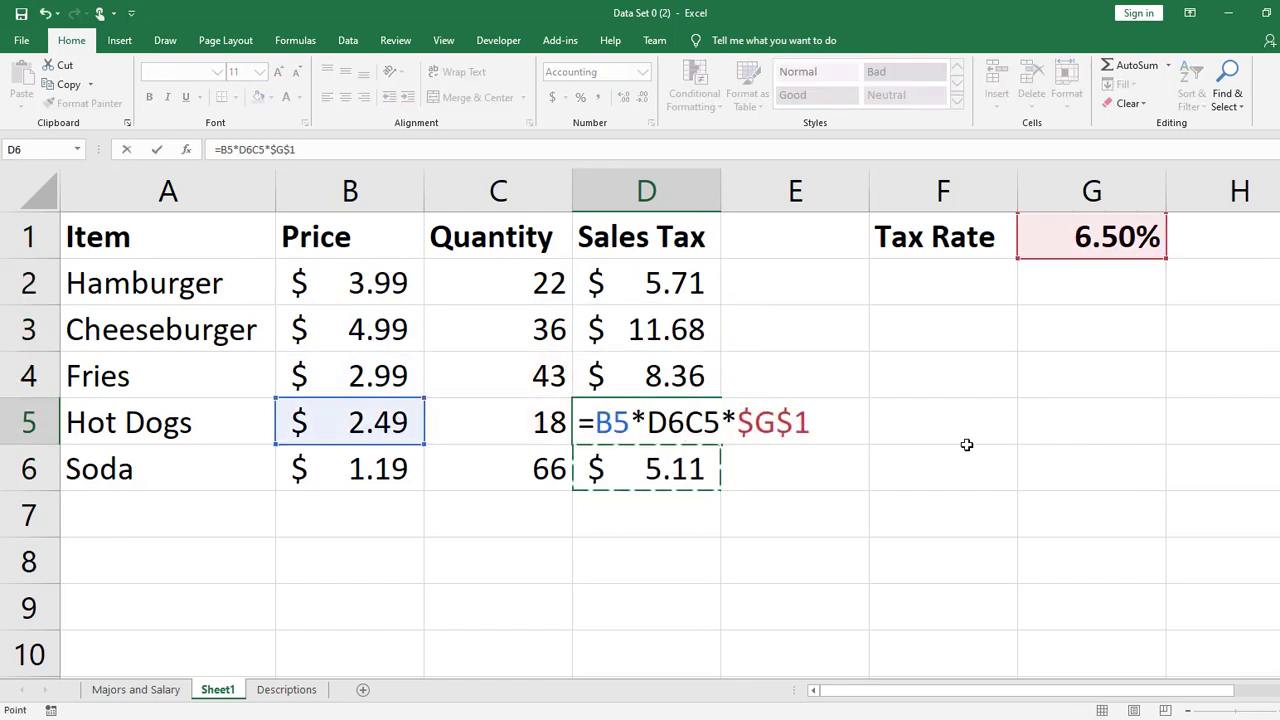
pyautogui.press('BackSpace')
pyautogui.press('BackSpace')
pyautogui.press('Delete')
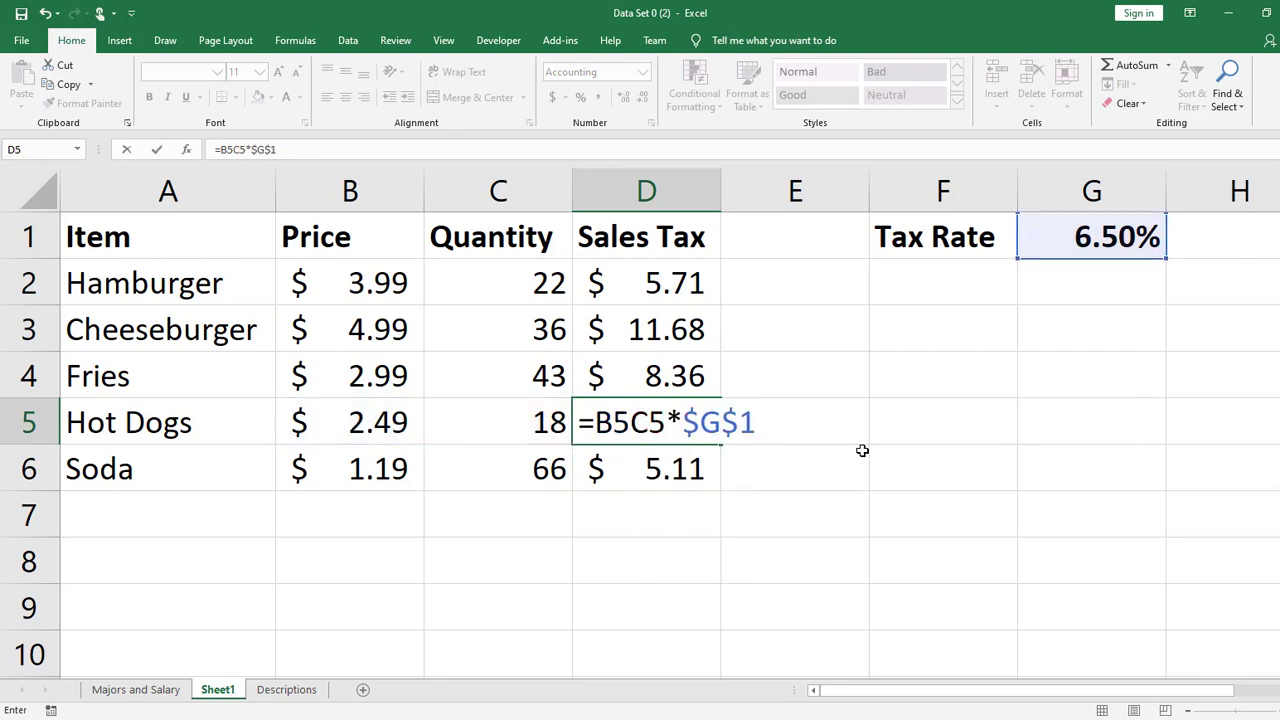
pyautogui.write('*')
pyautogui.press('Return')
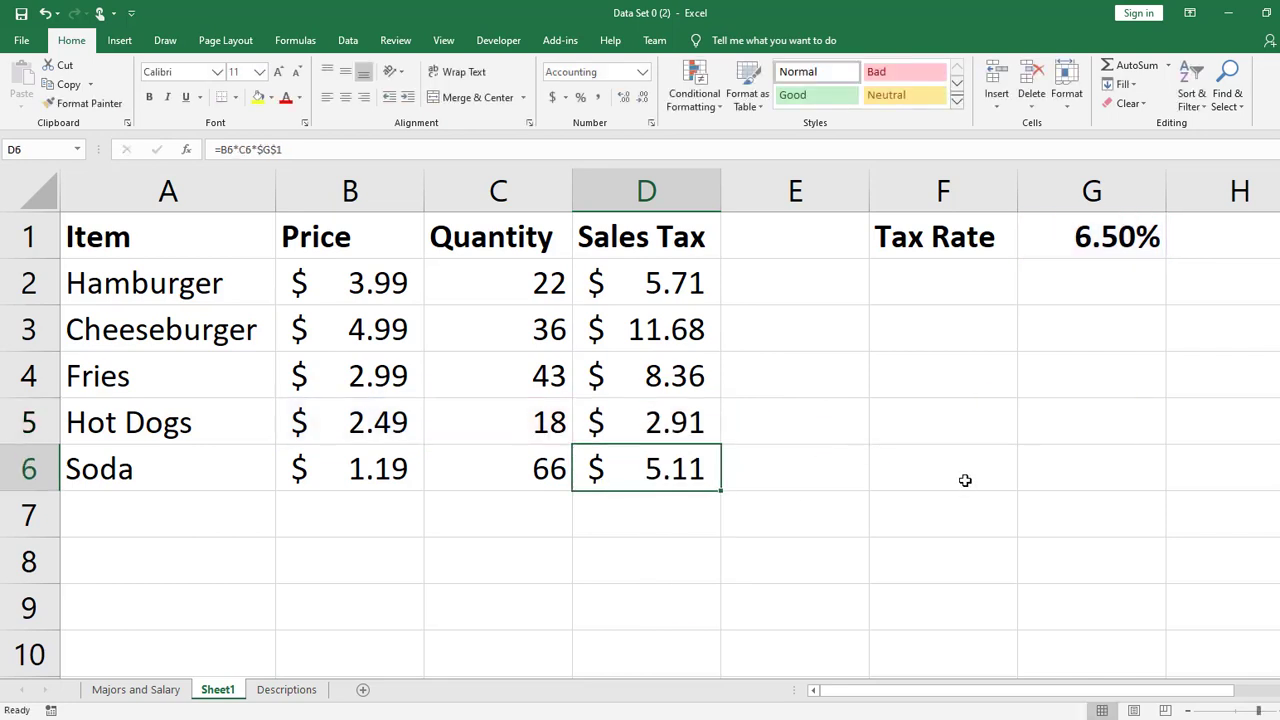
# - Show the sheet's formulas to examine the references in the Sales Tax column D2:D6, and return to displaying values
pyautogui.hotkey('ctrl', '`')
pyautogui.moveTo(1018, 691); pyautogui.dragTo(1127, 694)
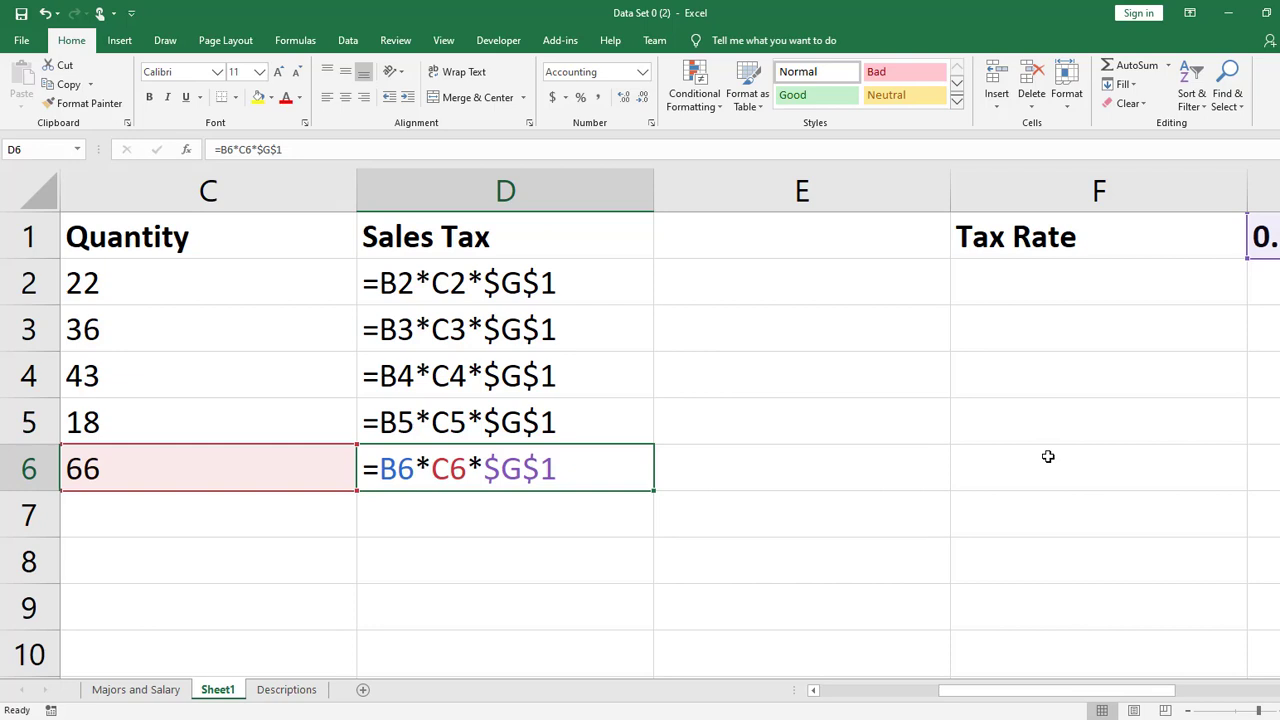
pyautogui.press('Return')
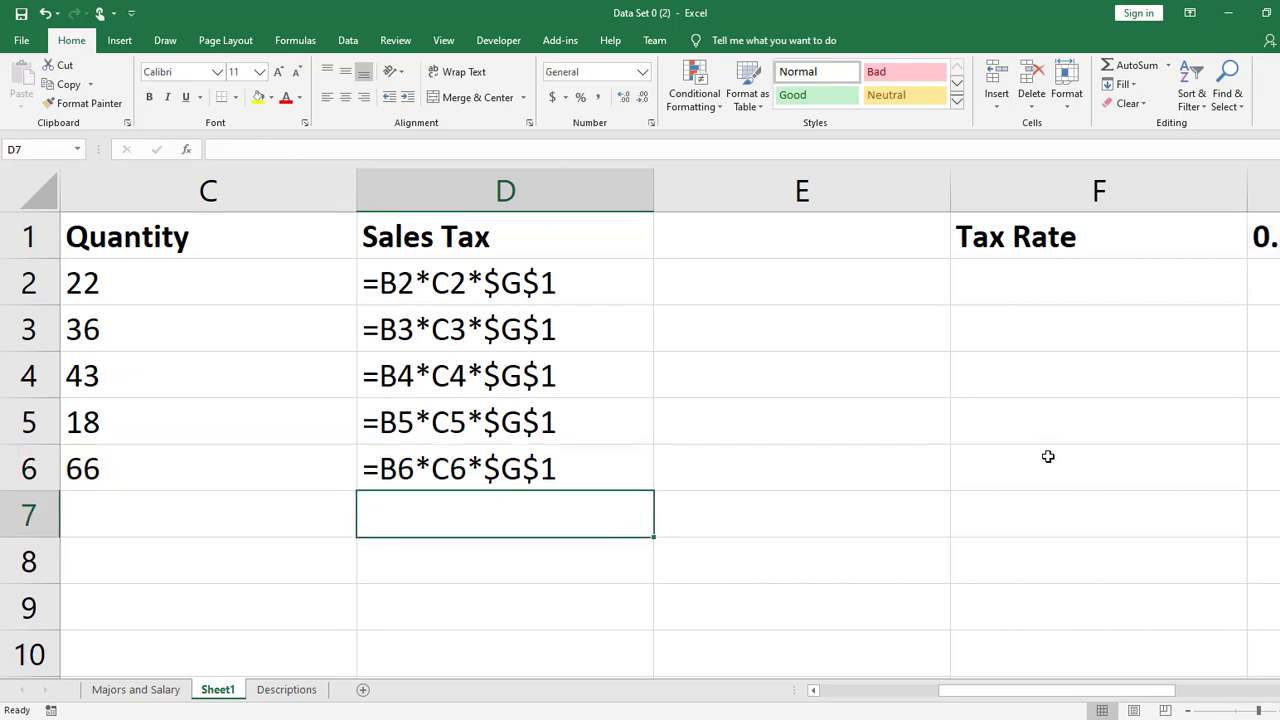
pyautogui.hotkey('ctrl', '`')
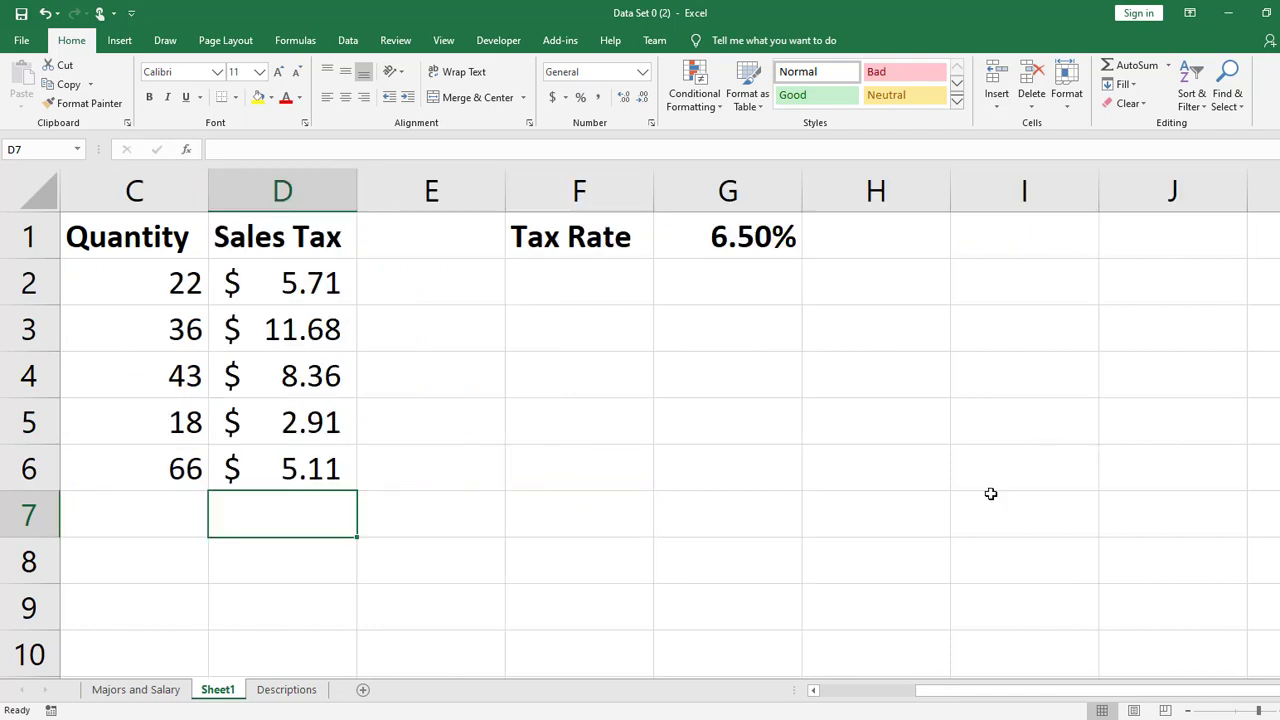
# - Total the sales tax amounts D2:D6 in cell D7 with the SUM function, and select the empty cell E7
pyautogui.moveTo(1057, 691); pyautogui.dragTo(1004, 694)
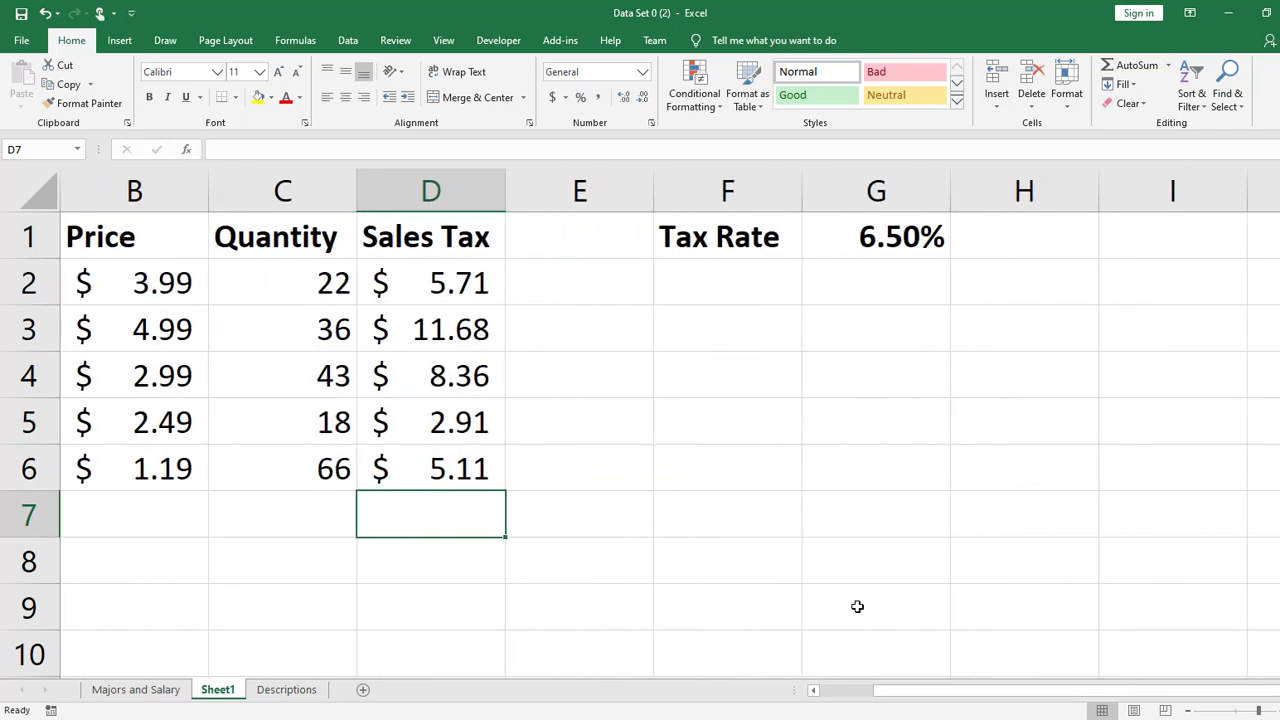
pyautogui.write('=sum')
pyautogui.press('Tab')
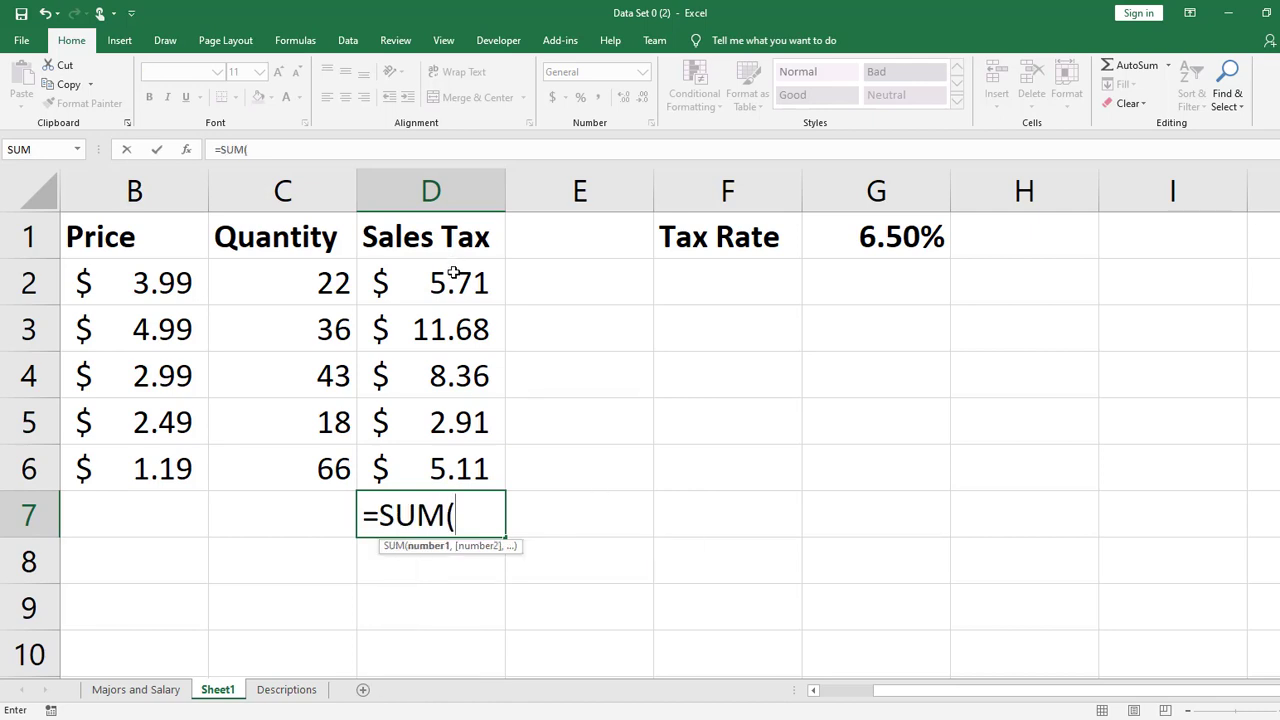
pyautogui.moveTo(449, 266); pyautogui.dragTo(436, 470)
pyautogui.press('Return')
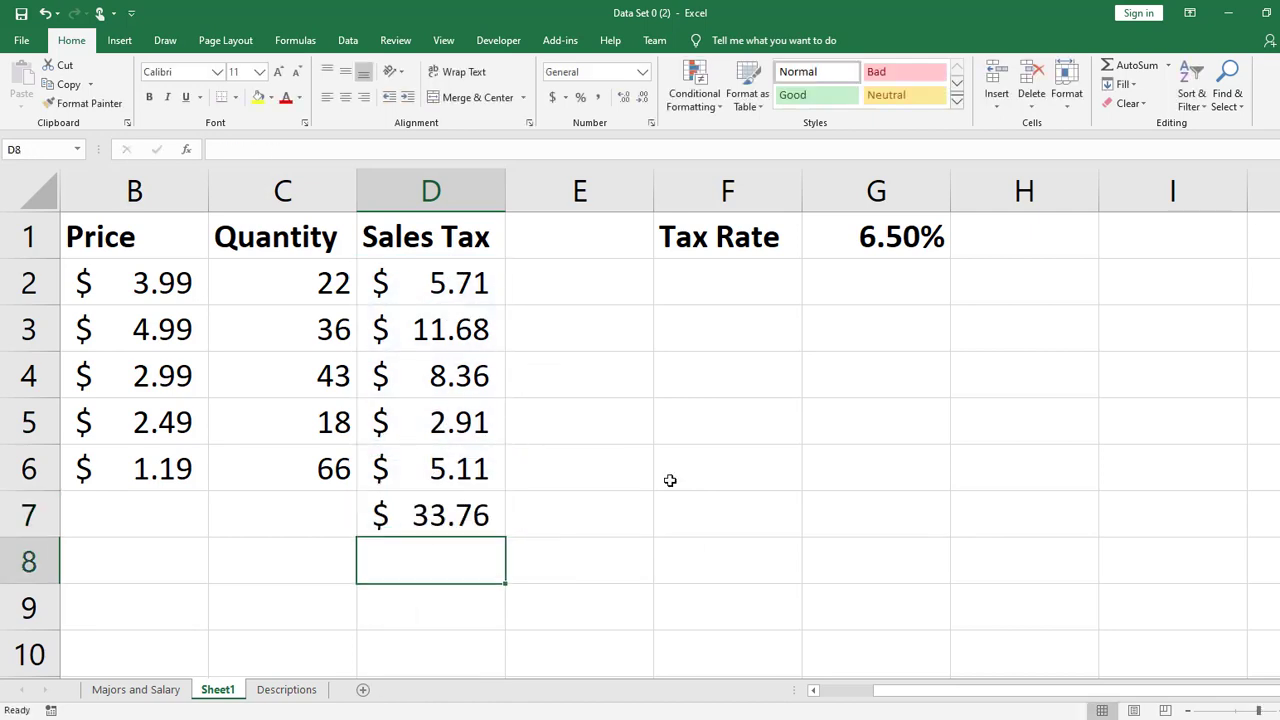
pyautogui.moveTo(1048, 698); pyautogui.dragTo(916, 706)
pyautogui.click(800, 517)
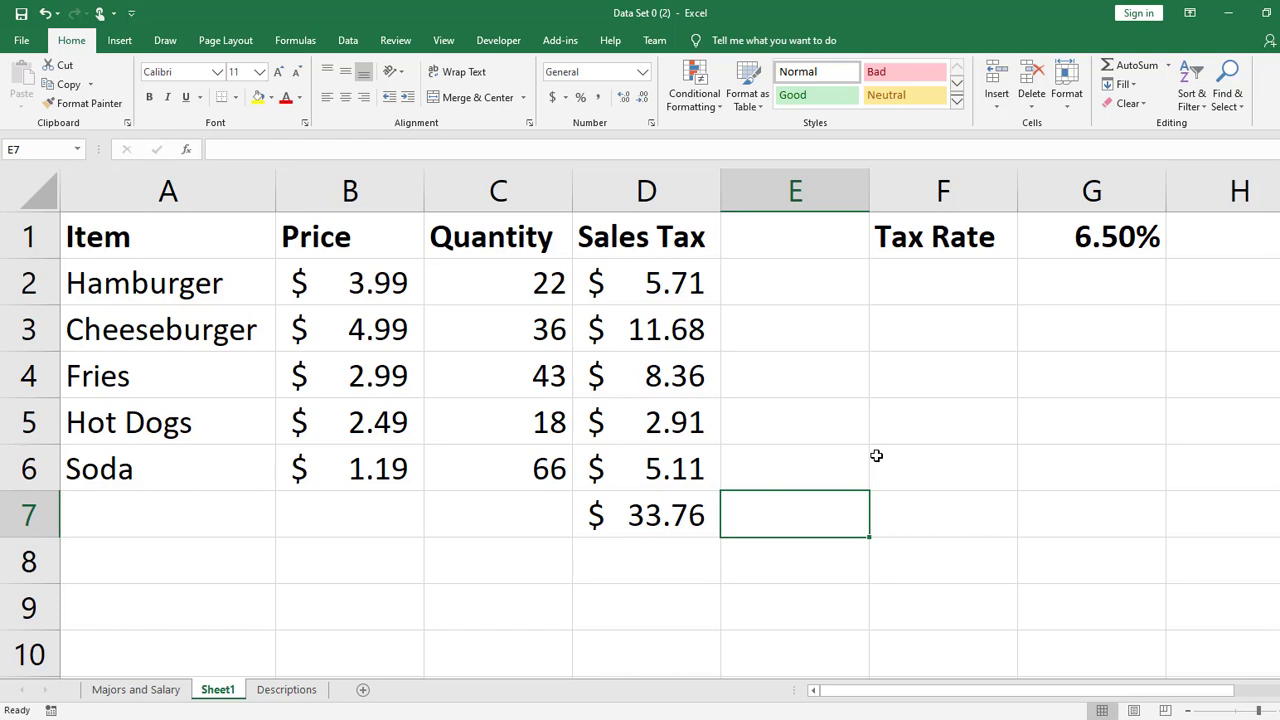
# - Inspect the range referenced by the sales tax total formula in D7
pyautogui.doubleClick(674, 509)
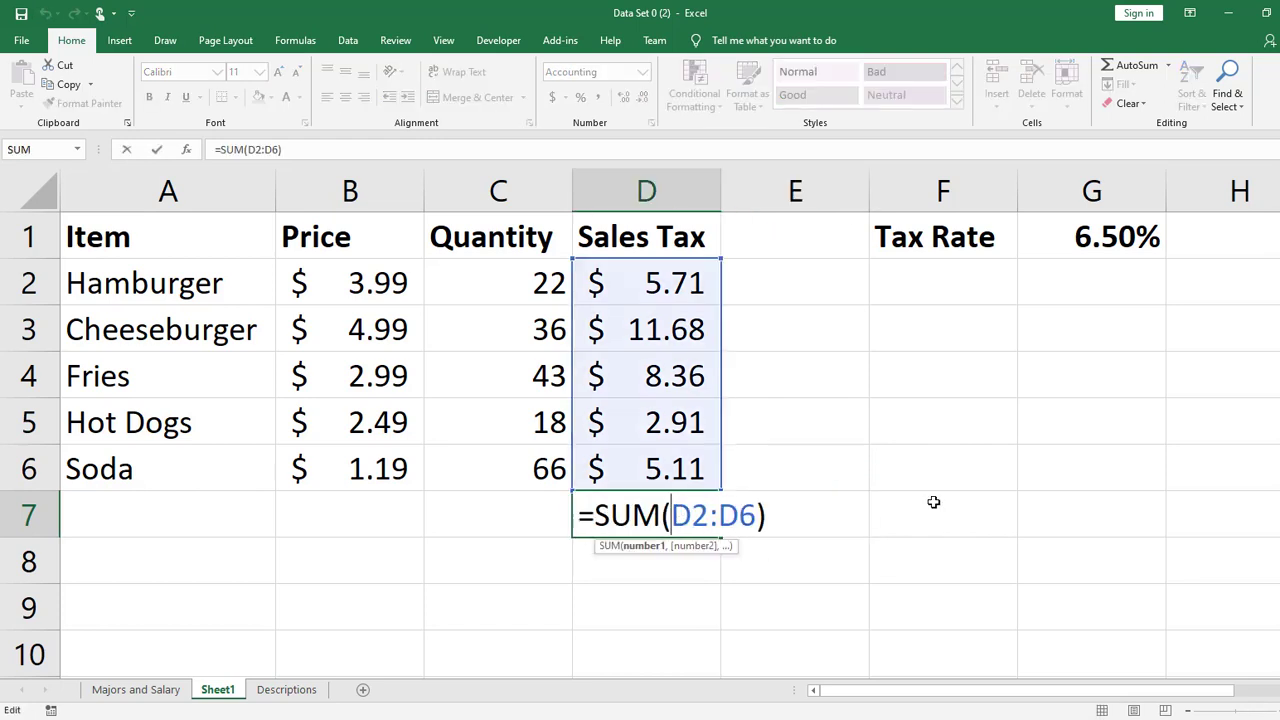
pyautogui.press('Return')
# - Calculate each item's price times quantity by entering =B2*C2 in E2 and filling the formula down to E6
pyautogui.click(794, 289)
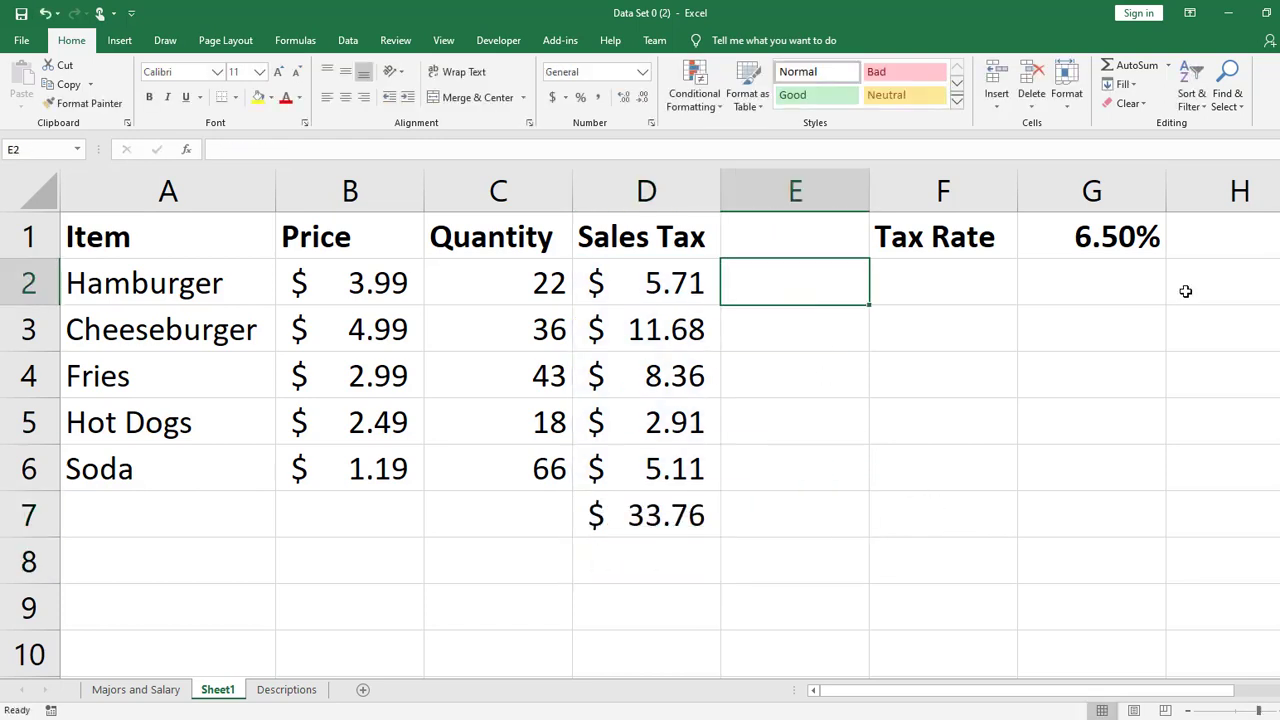
pyautogui.write('=')
pyautogui.click(326, 288)
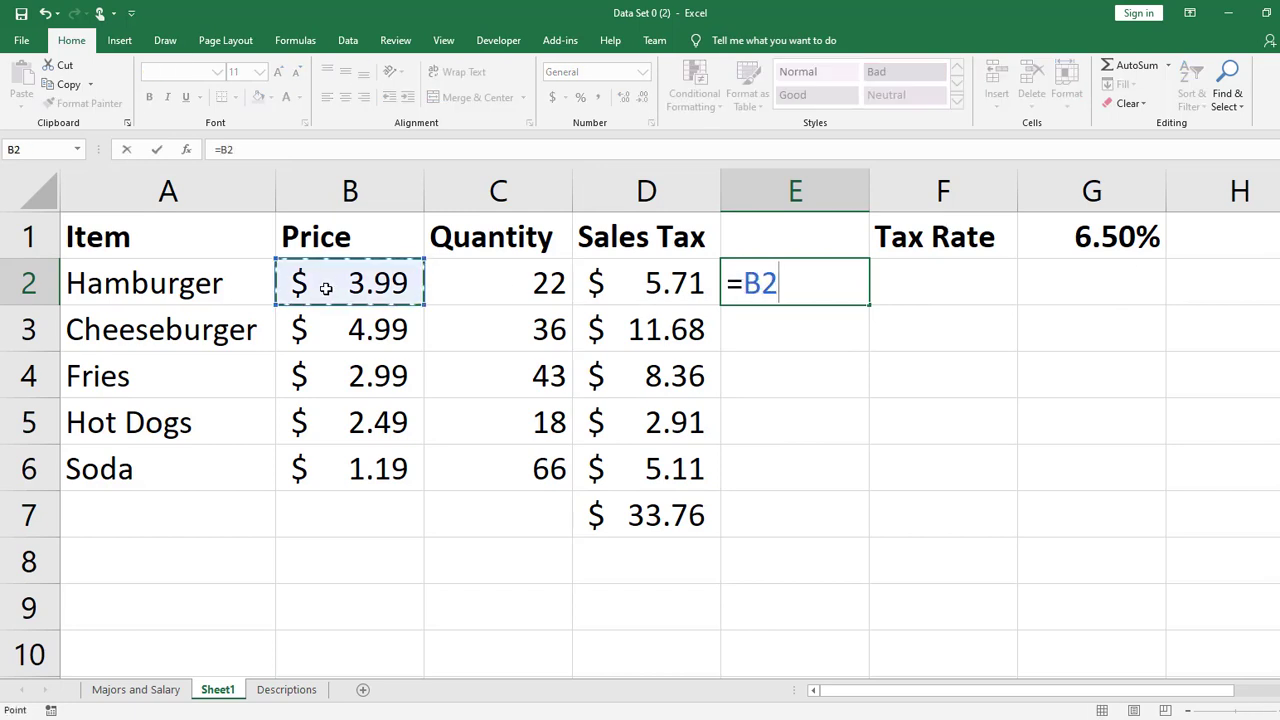
pyautogui.write('*')
pyautogui.click(466, 286)
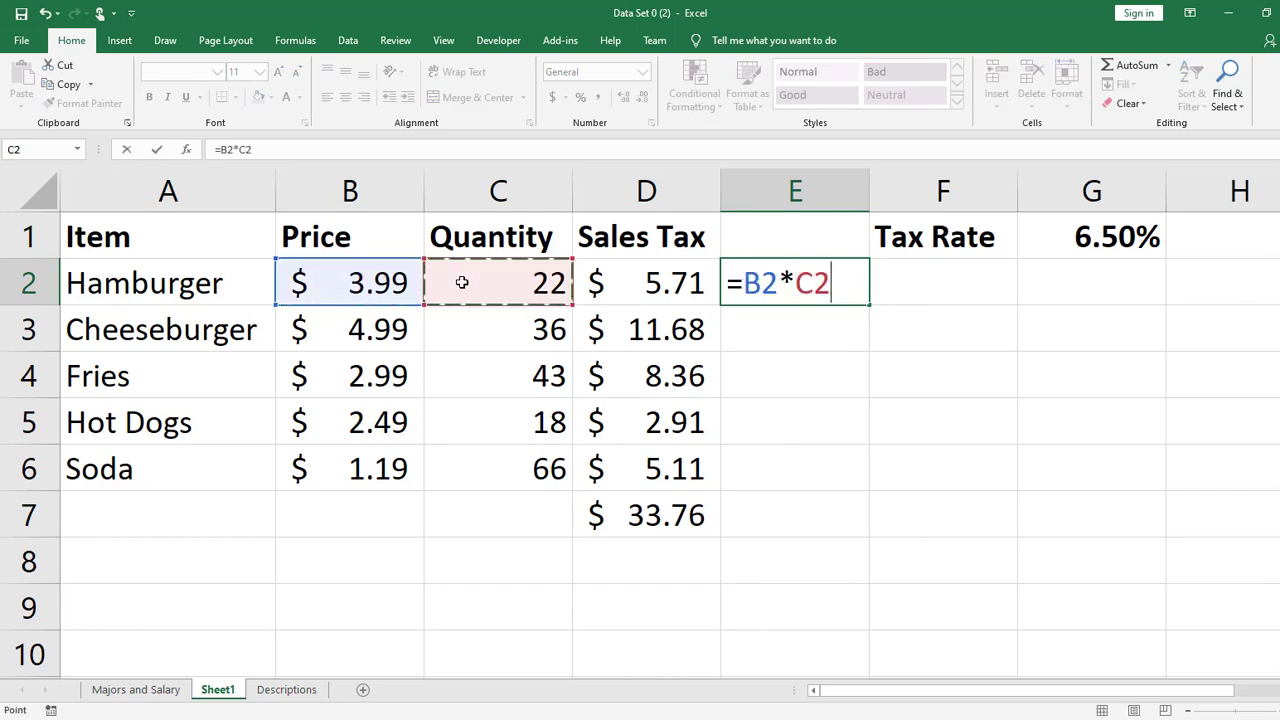
pyautogui.press('Return')
pyautogui.click(777, 276)
pyautogui.moveTo(868, 304); pyautogui.dragTo(866, 490)
# - Total the item amounts E2:E6 in cell E7 with the SUM function
pyautogui.click(820, 526)
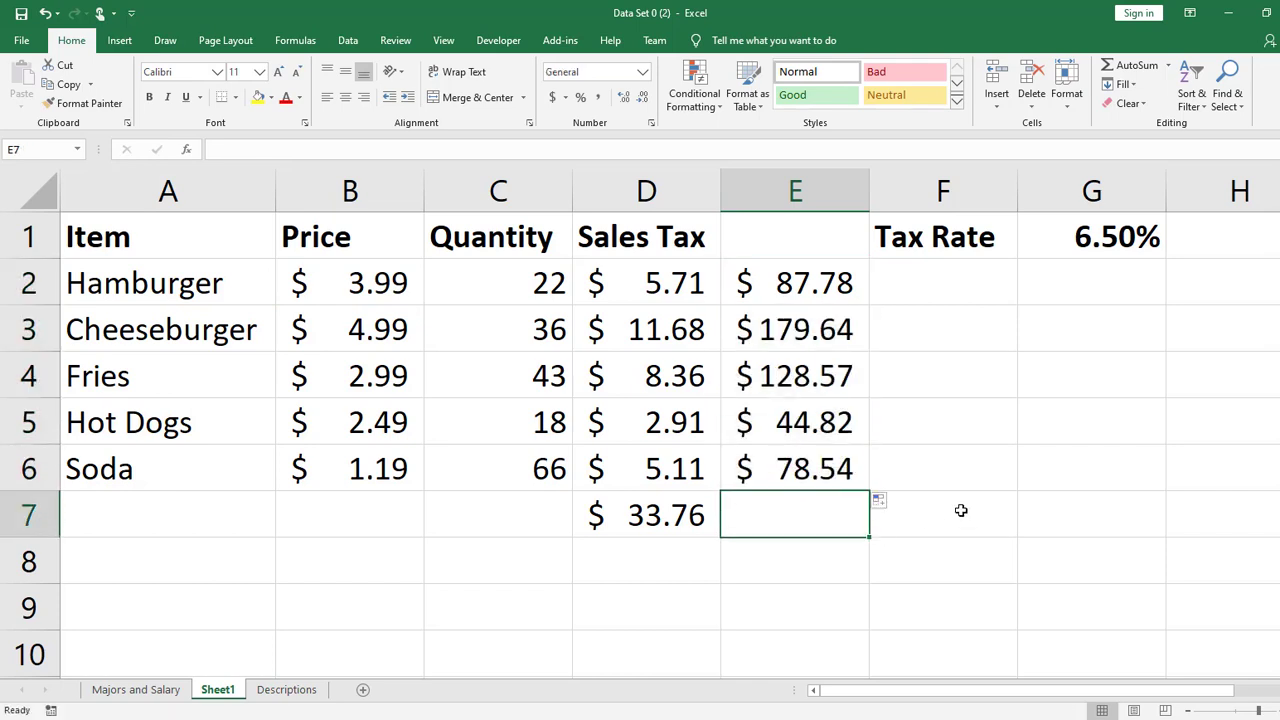
pyautogui.write('=sum')
pyautogui.press('Tab')
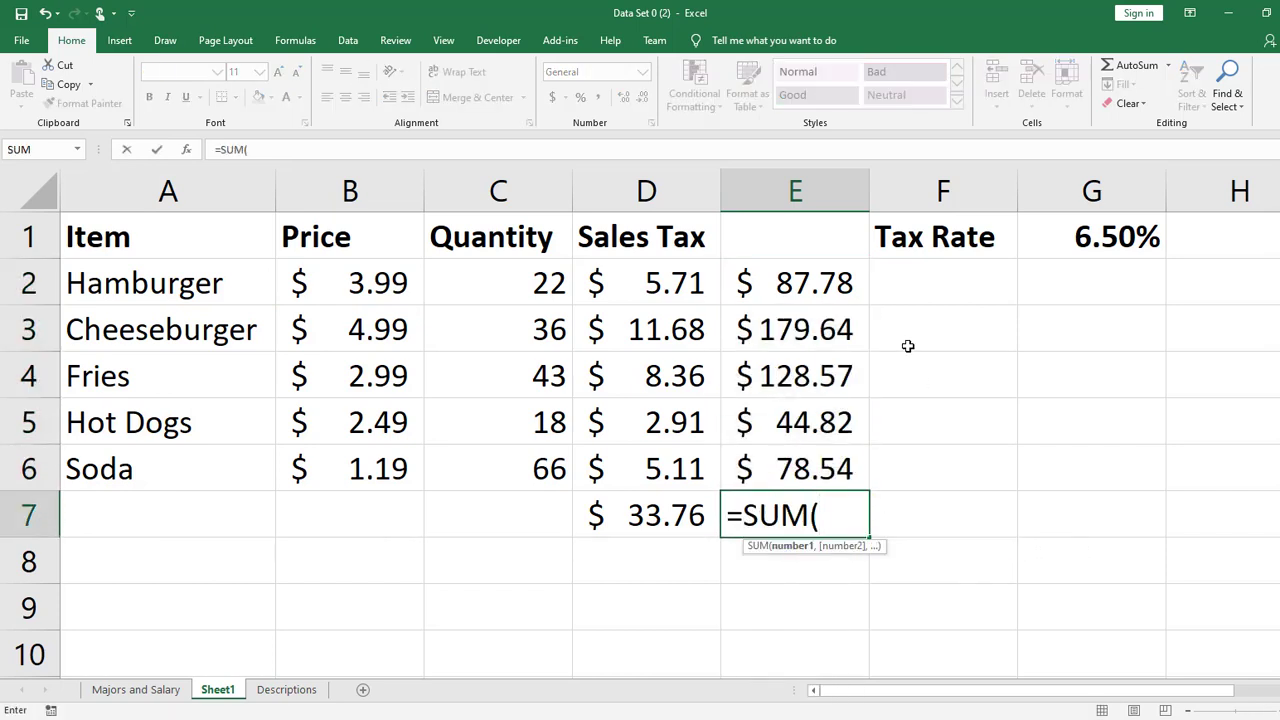
pyautogui.moveTo(815, 281); pyautogui.dragTo(804, 466)
pyautogui.press('Return')
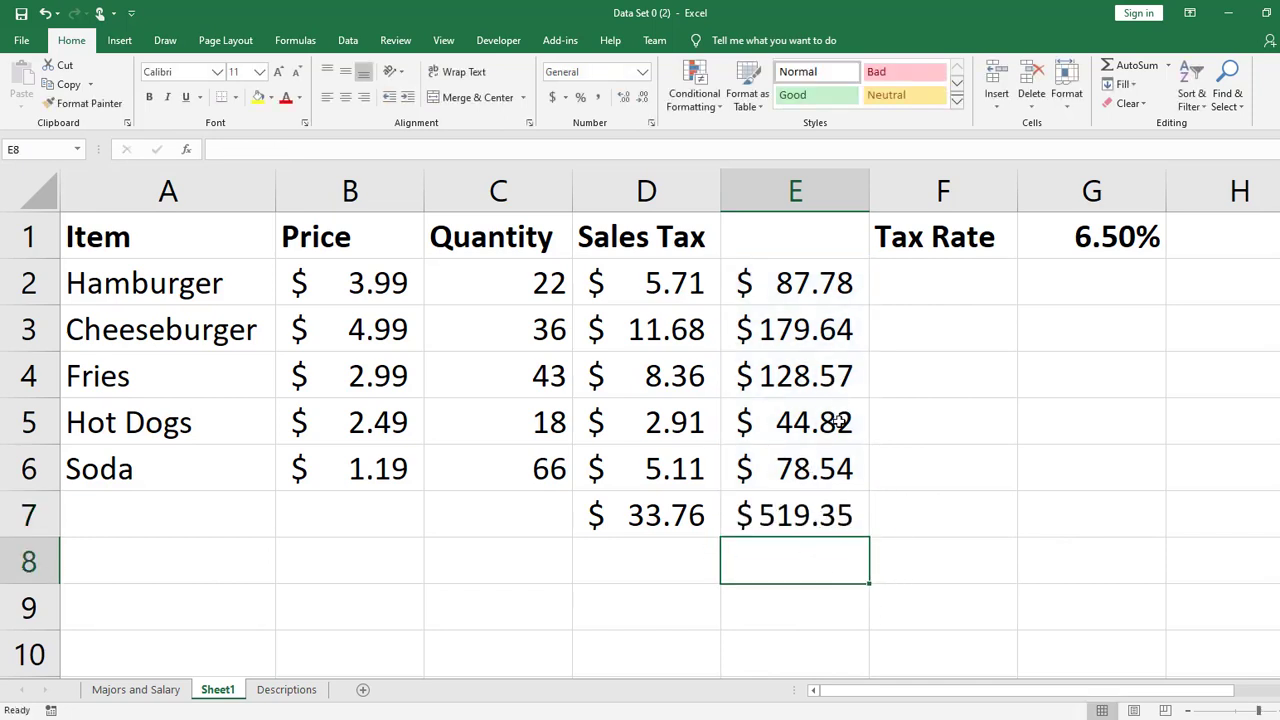
pyautogui.press('Up')
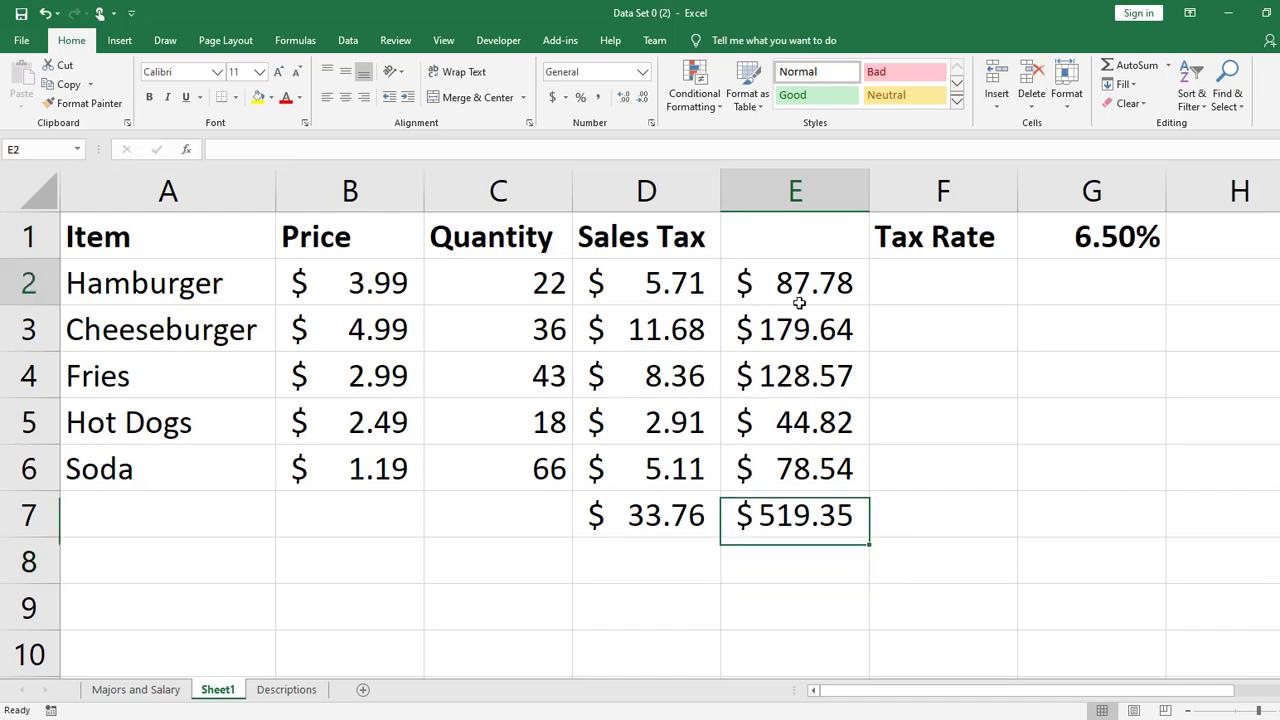
# - Inspect the cell references in the formulas of E2, E3 and E7, and the range E2:E6 being totalled
pyautogui.doubleClick(795, 283)
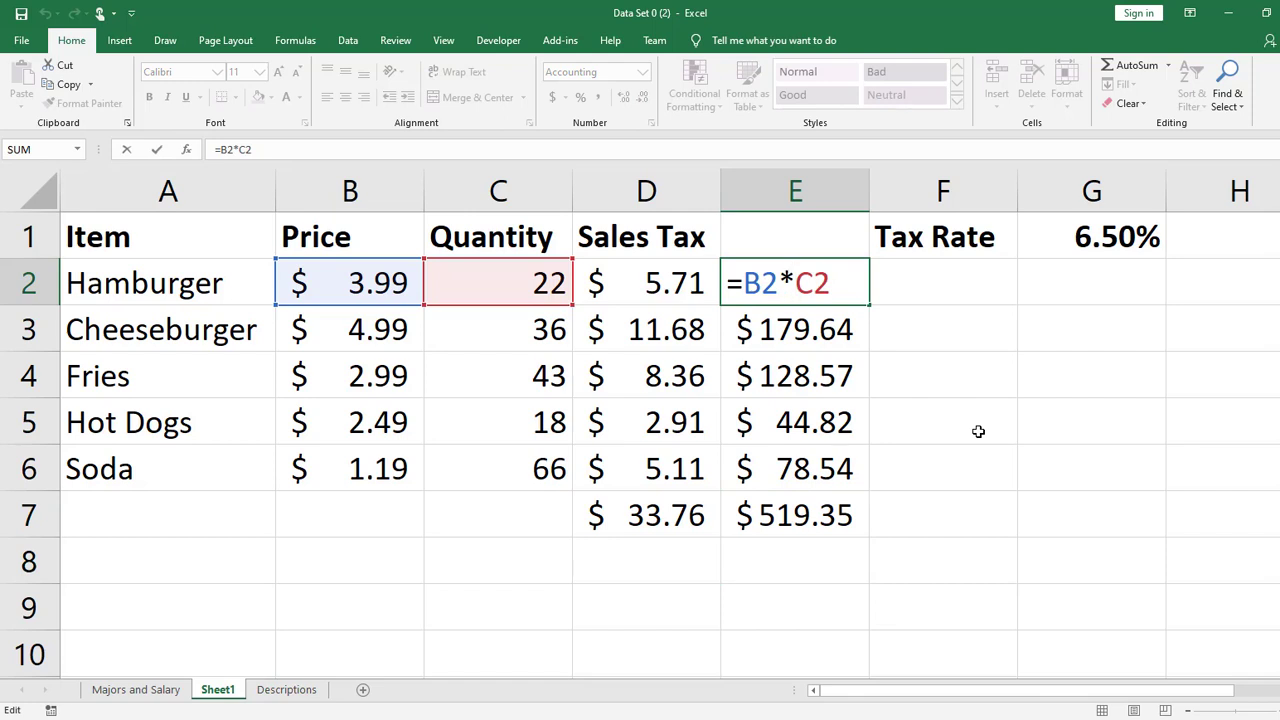
pyautogui.press('Return')
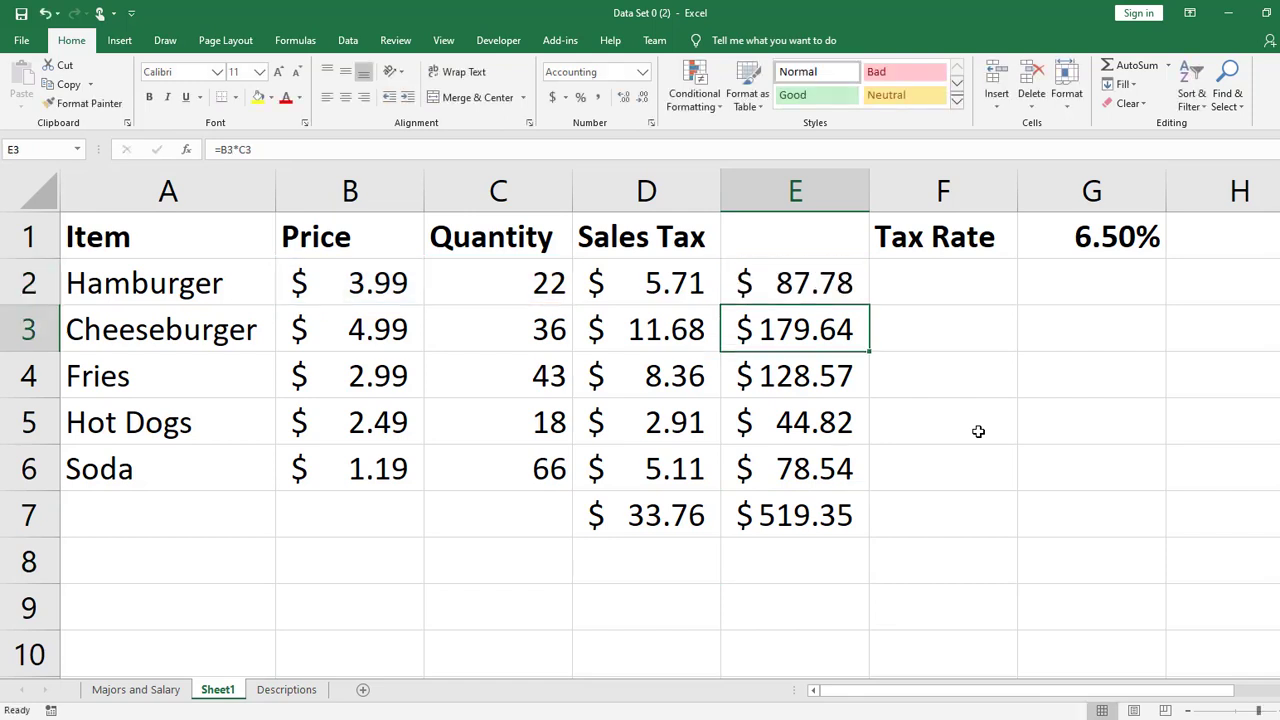
pyautogui.click(826, 265)
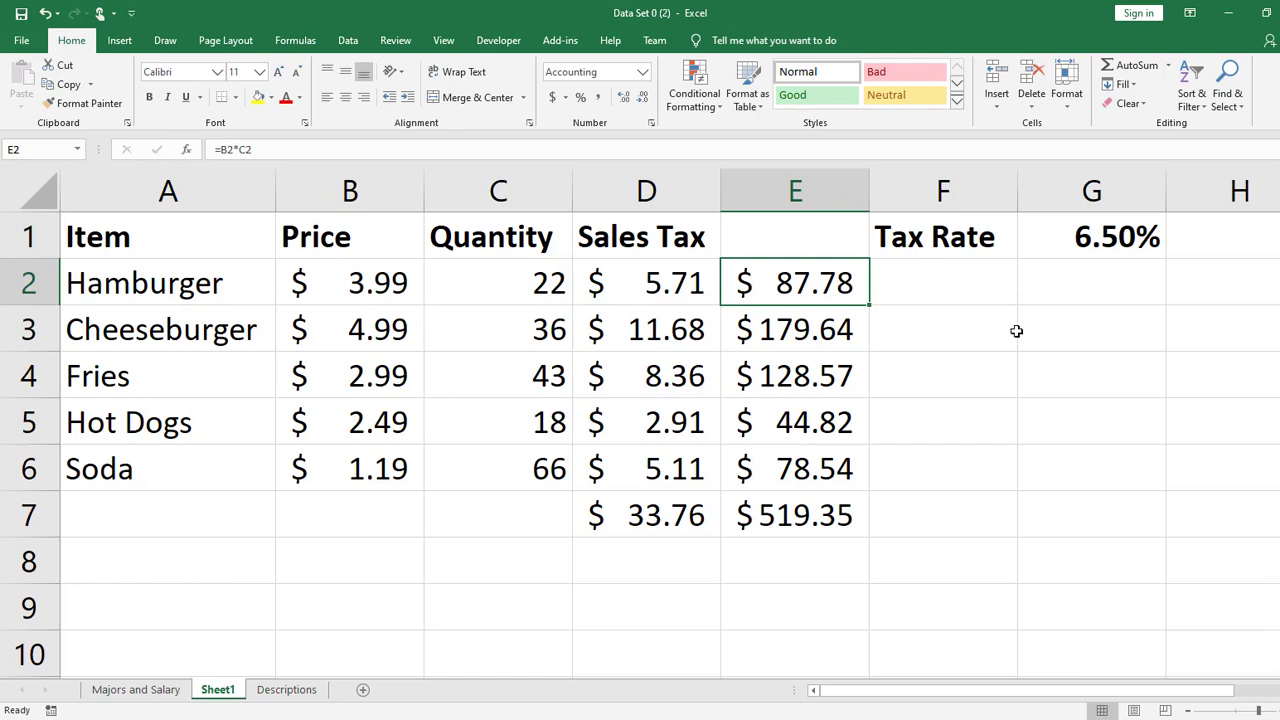
pyautogui.doubleClick(866, 341)
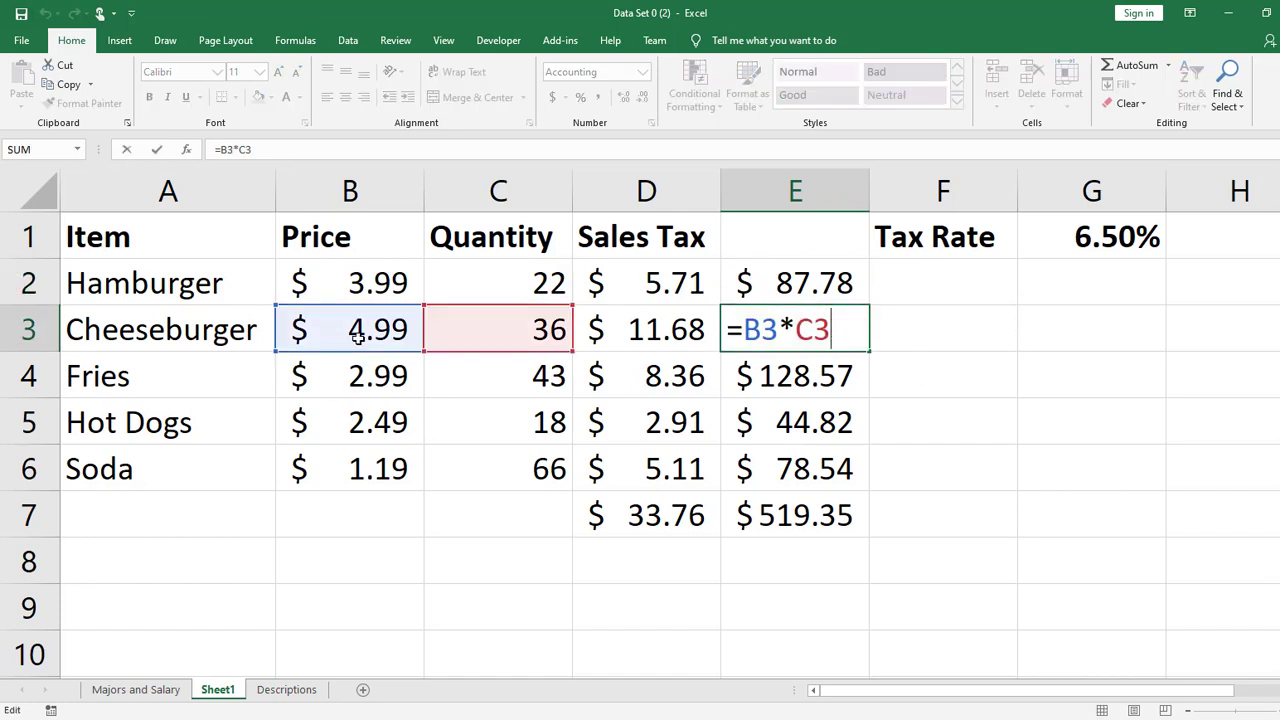
pyautogui.press('Return')
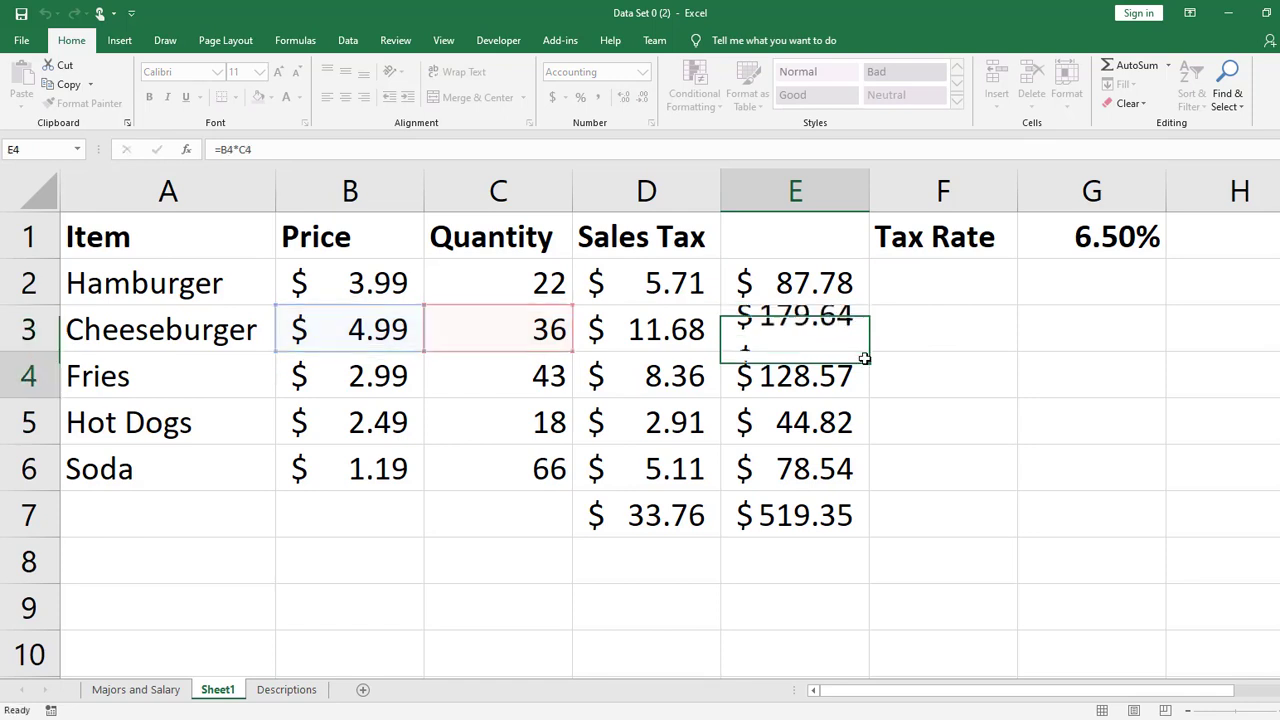
pyautogui.click(798, 329)
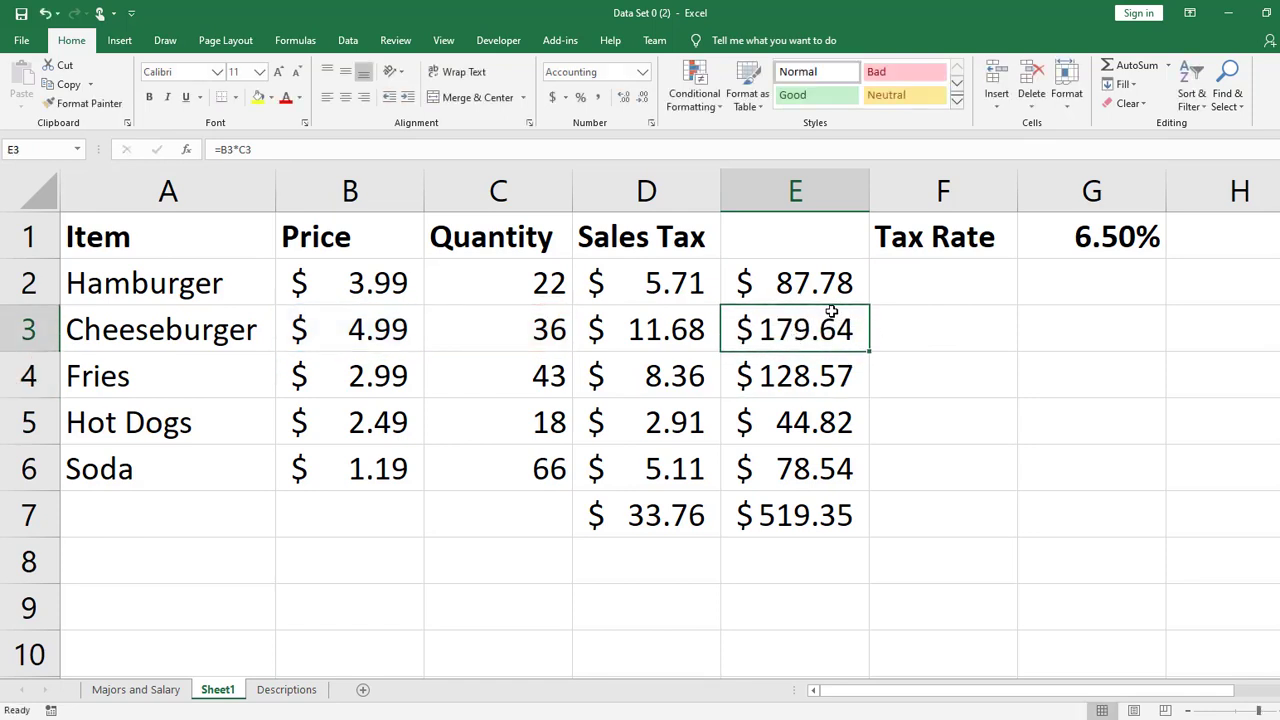
pyautogui.moveTo(823, 281); pyautogui.dragTo(816, 472)
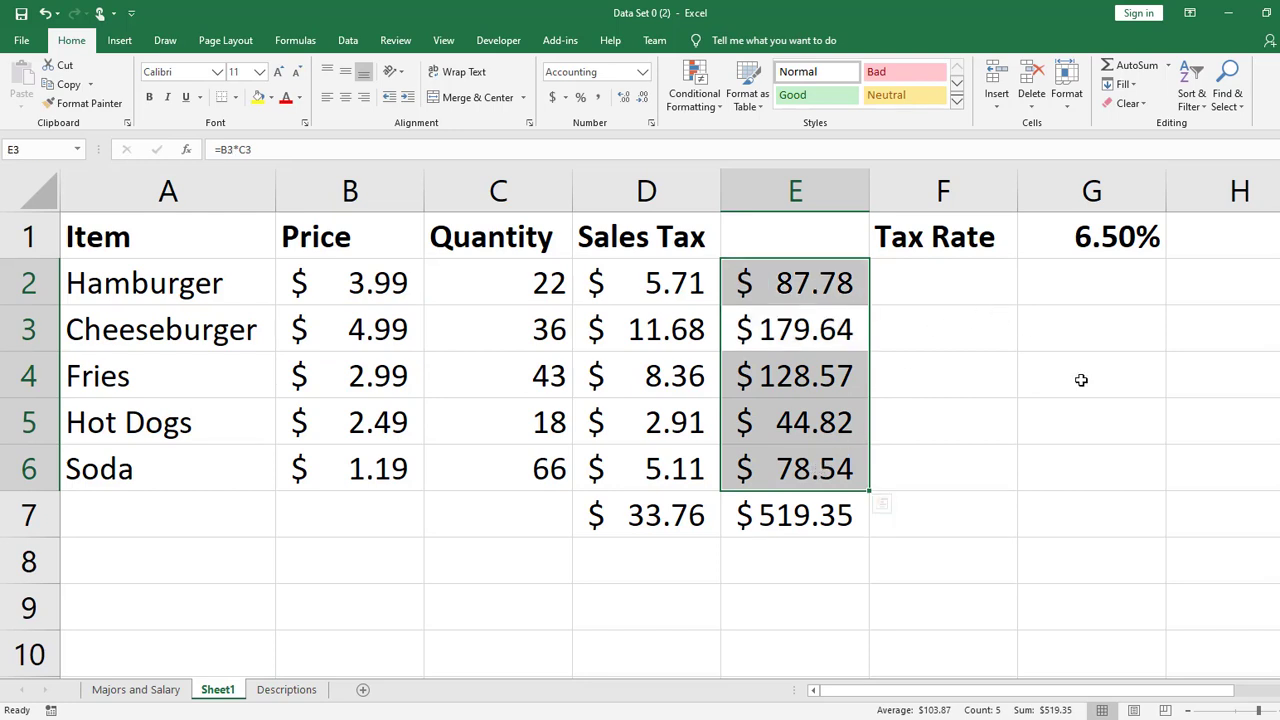
pyautogui.doubleClick(785, 508)
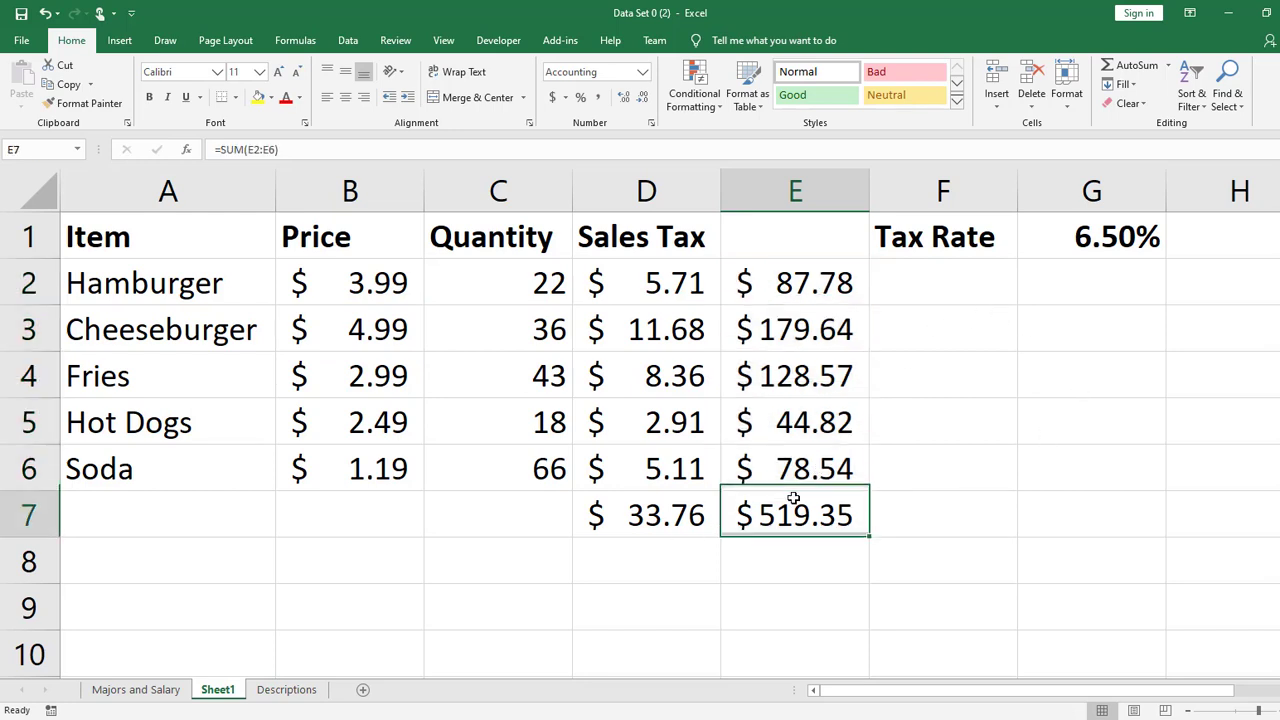
pyautogui.click(1122, 476)
# - Show the sheet's formulas to examine the references in E2:E7, and return to displaying values
pyautogui.hotkey('ctrl', '`')
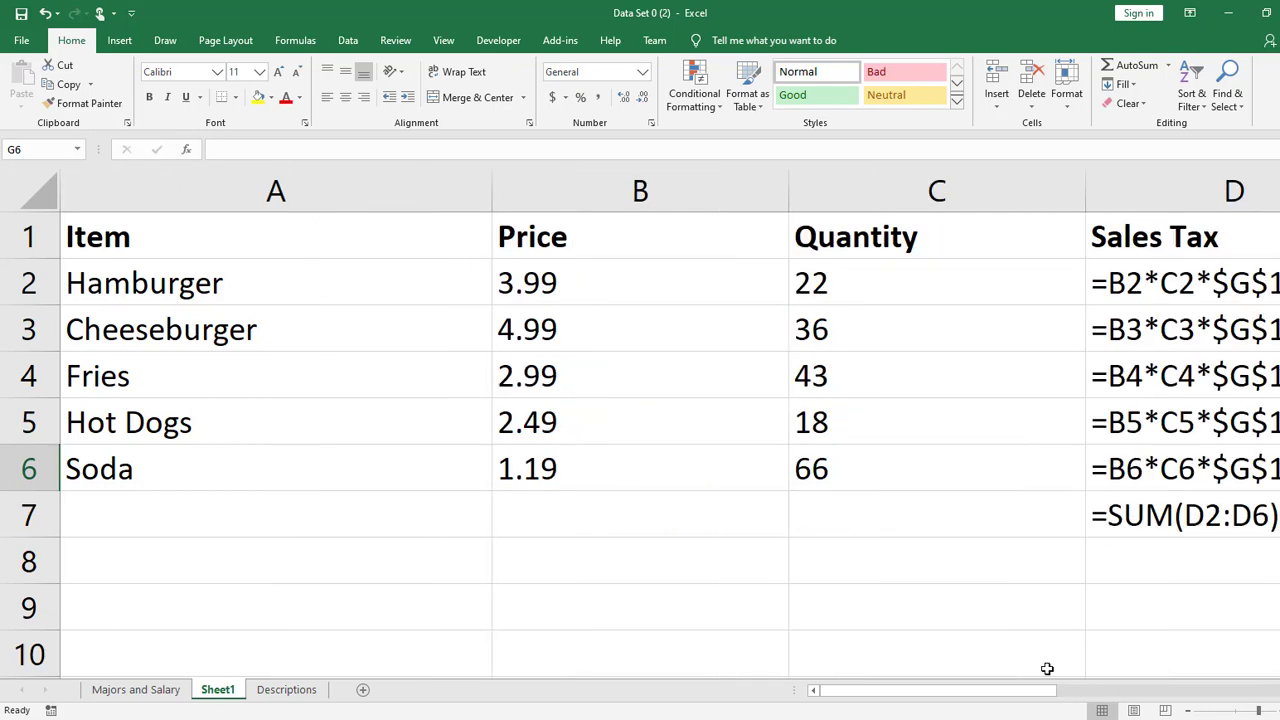
pyautogui.moveTo(1058, 692); pyautogui.dragTo(1160, 695)
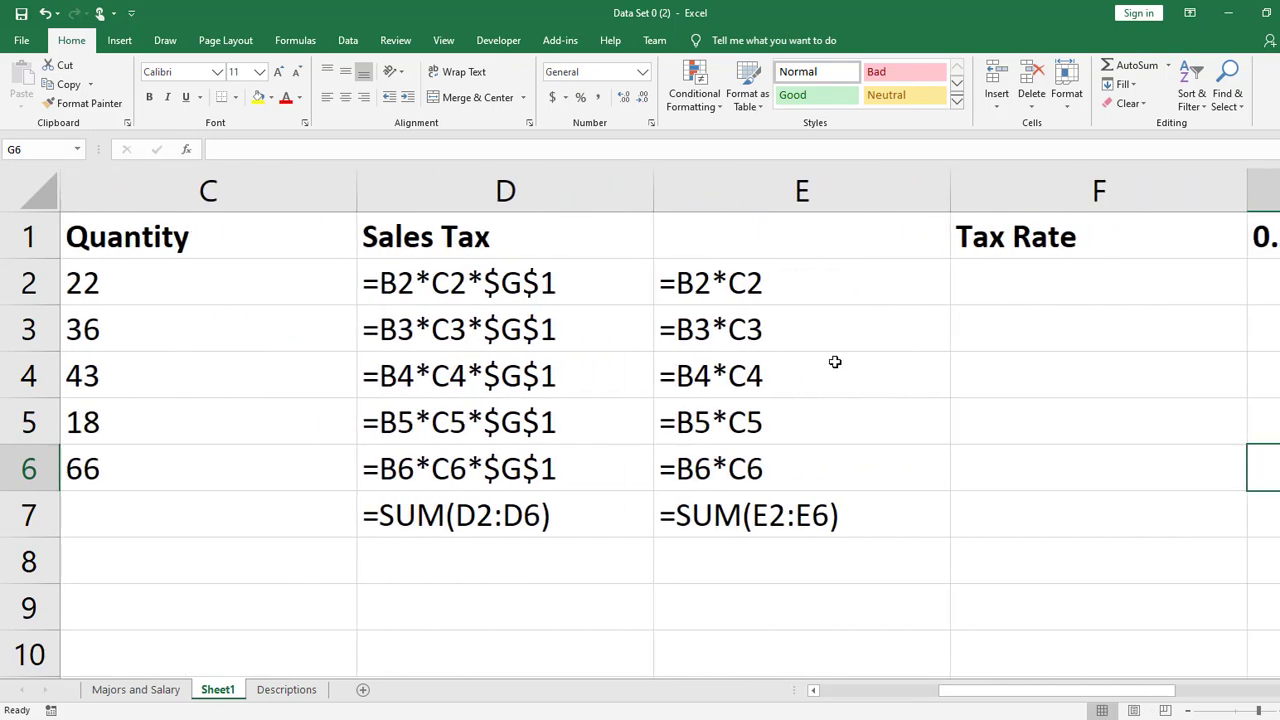
pyautogui.moveTo(814, 288); pyautogui.dragTo(803, 510)
pyautogui.click(804, 513)
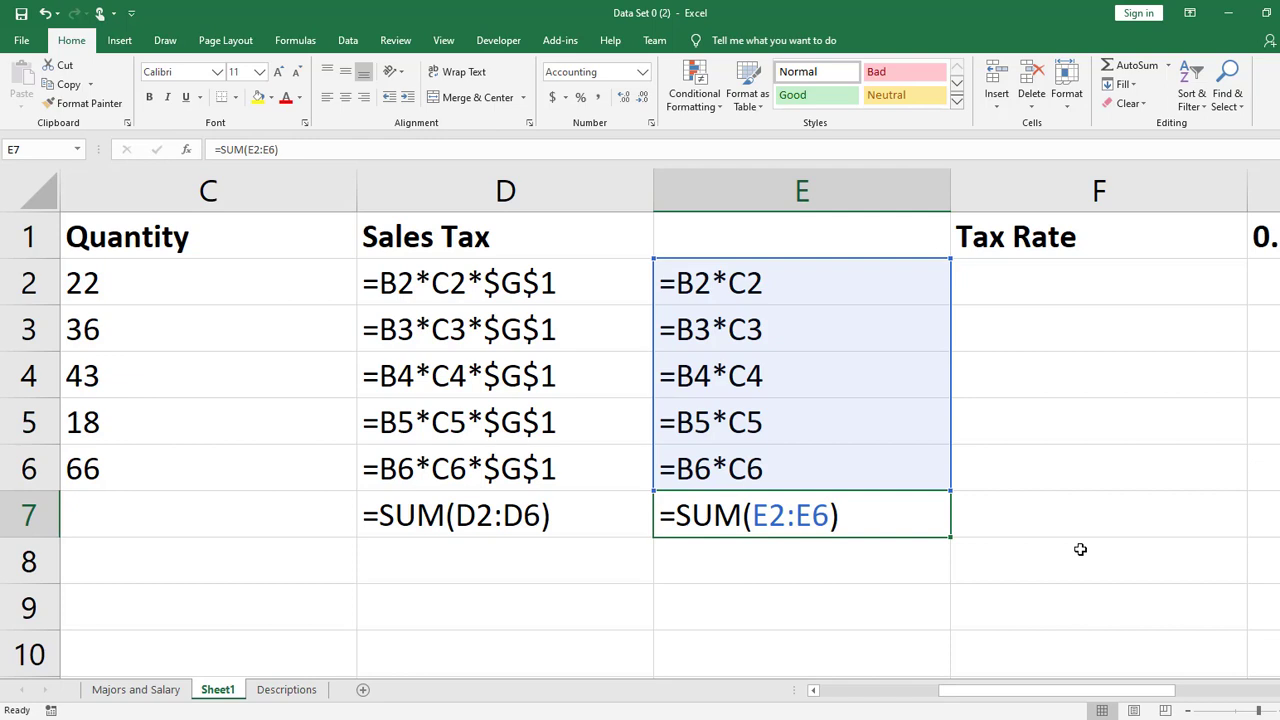
pyautogui.hotkey('ctrl', '`')
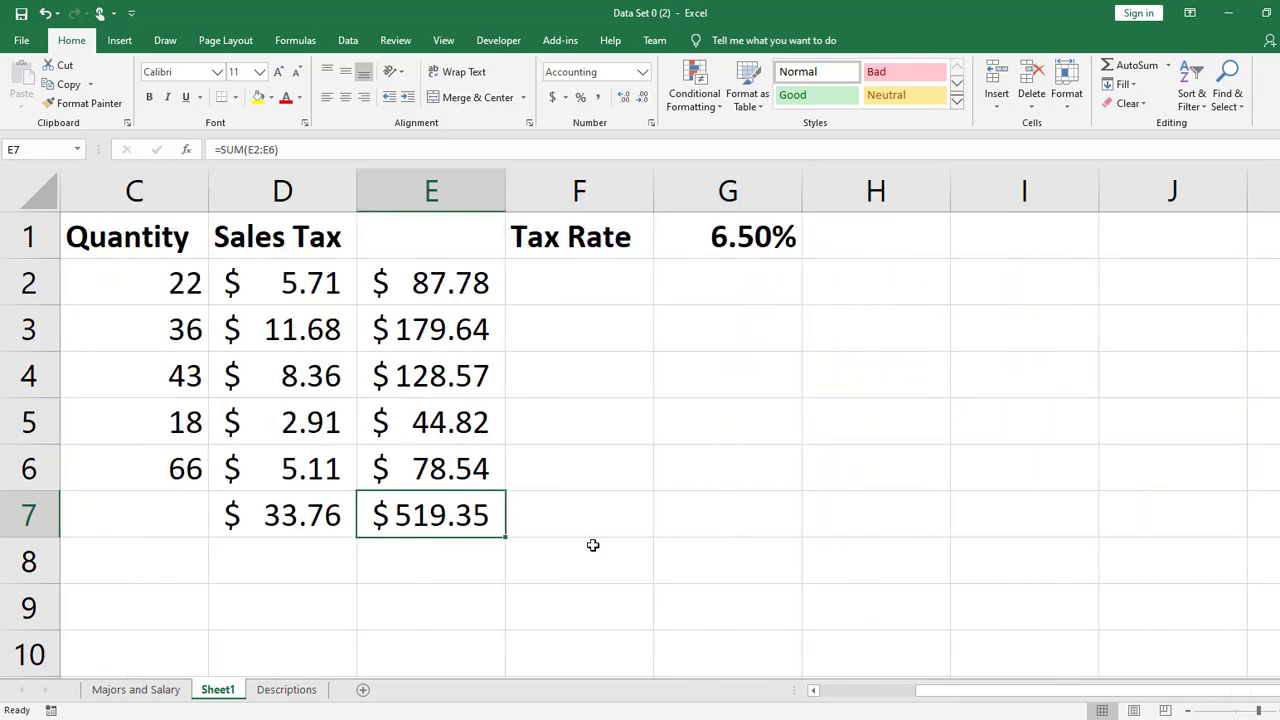
# - Calculate the sales tax on the overall total in E8 by multiplying E7 by the tax rate with =E7*G1
pyautogui.click(314, 560)
pyautogui.click(406, 545)
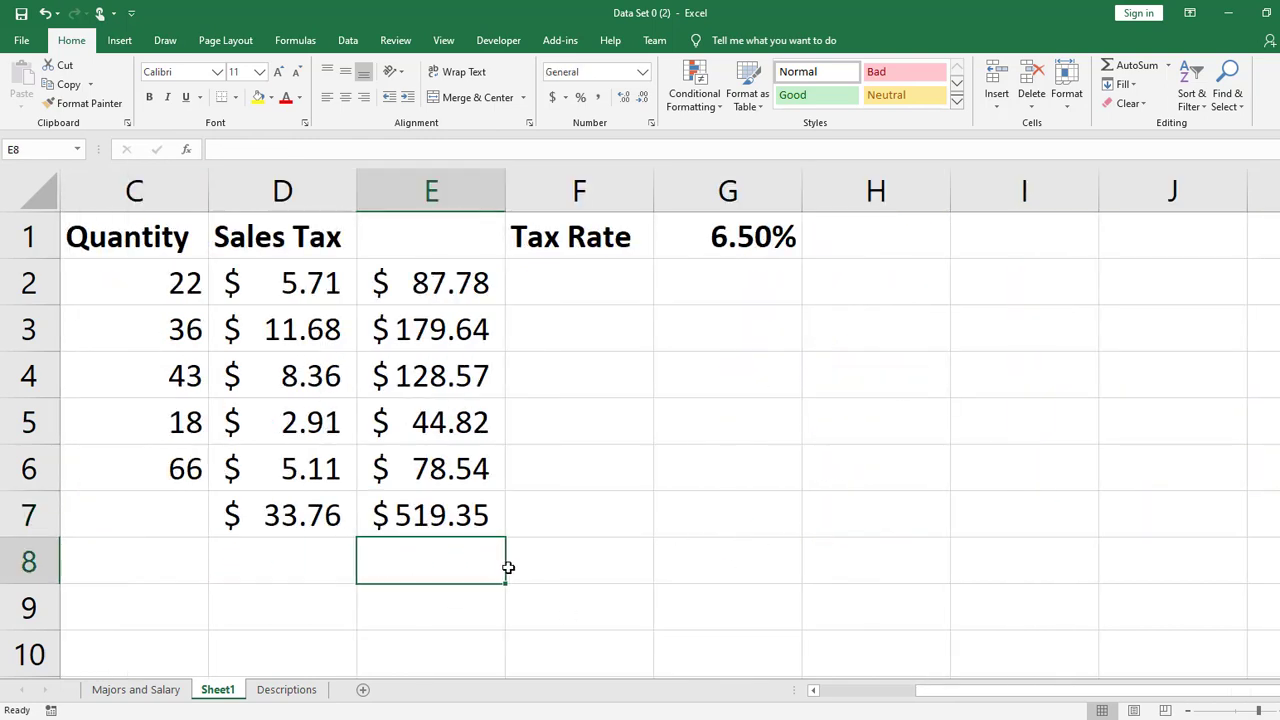
pyautogui.write('=')
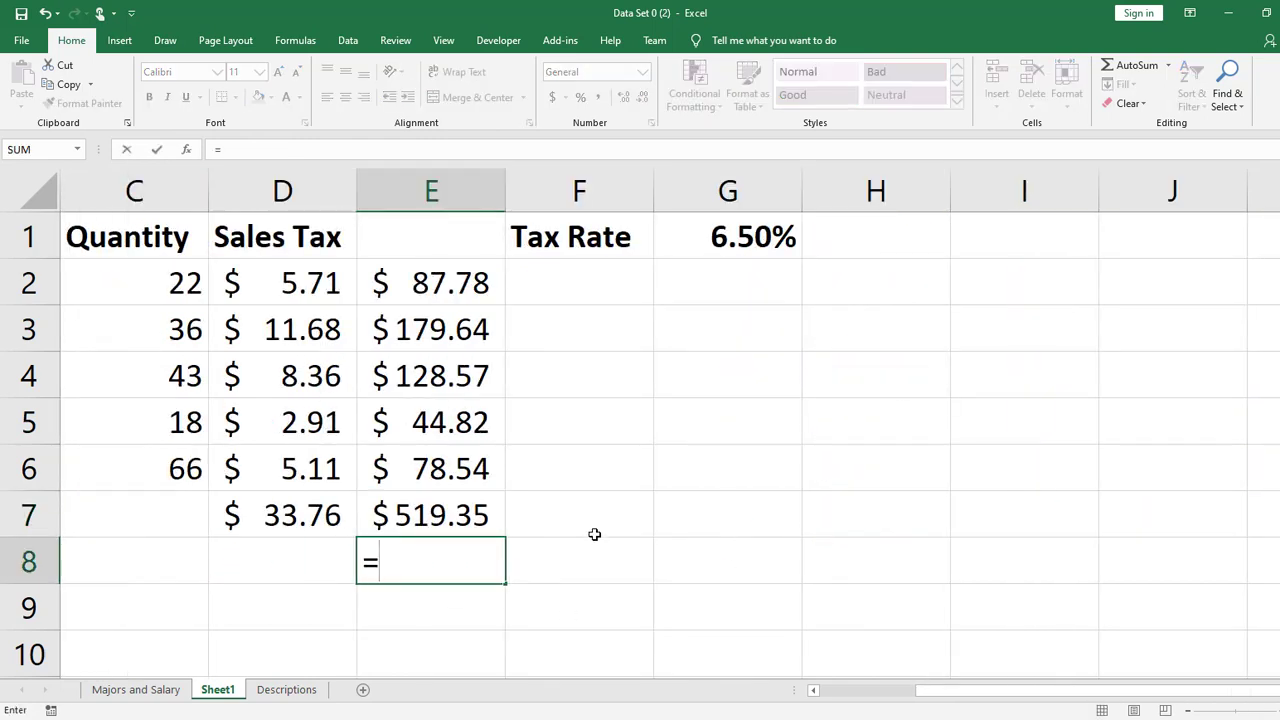
pyautogui.click(428, 503)
pyautogui.write('*')
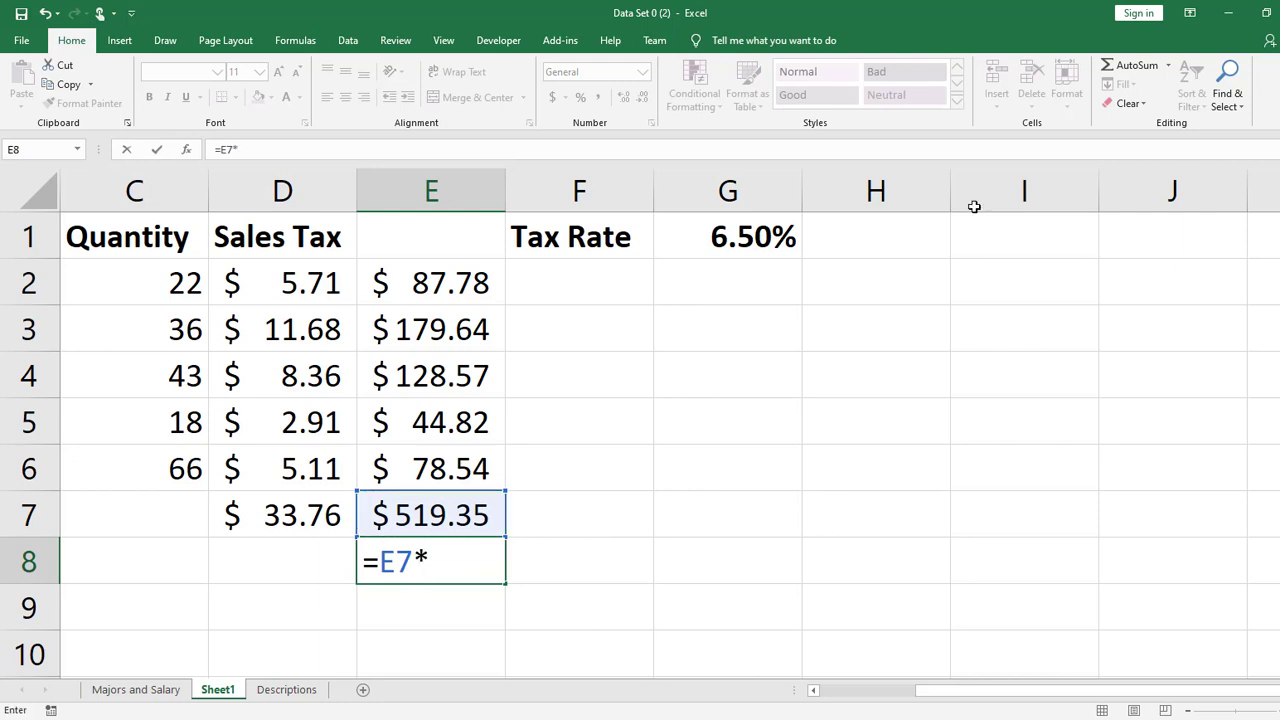
pyautogui.click(795, 222)
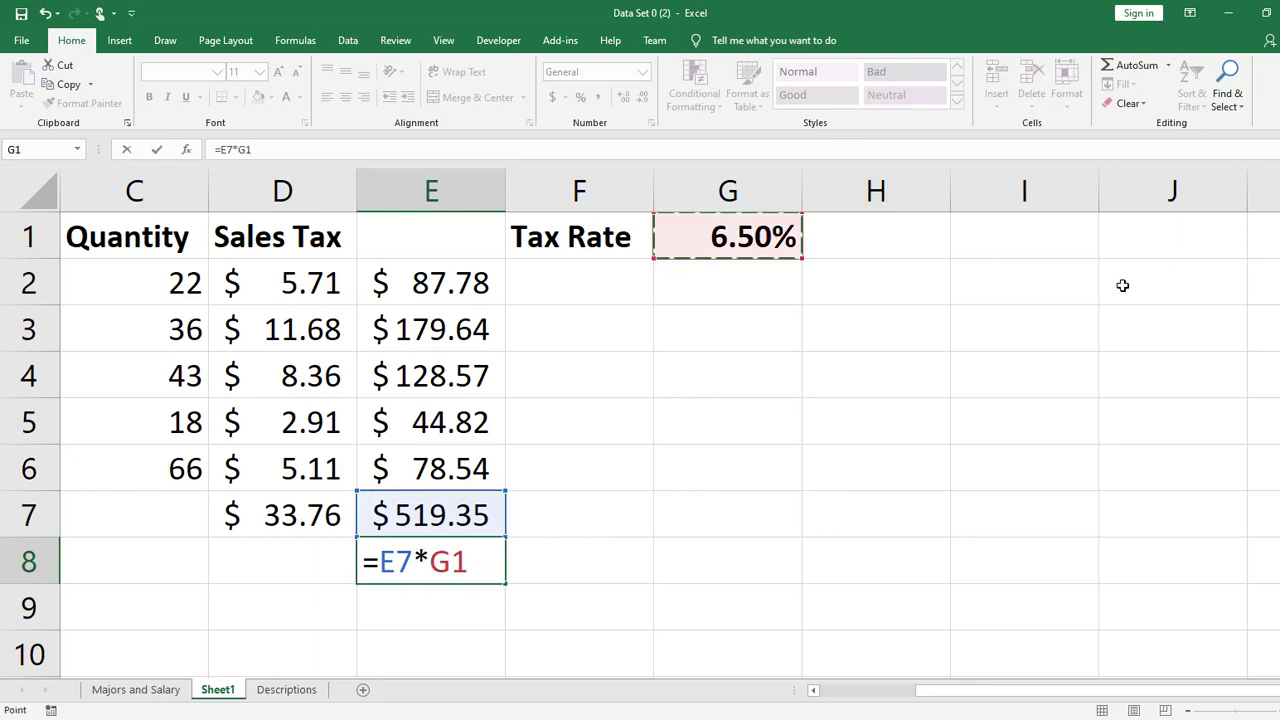
pyautogui.press('Return')
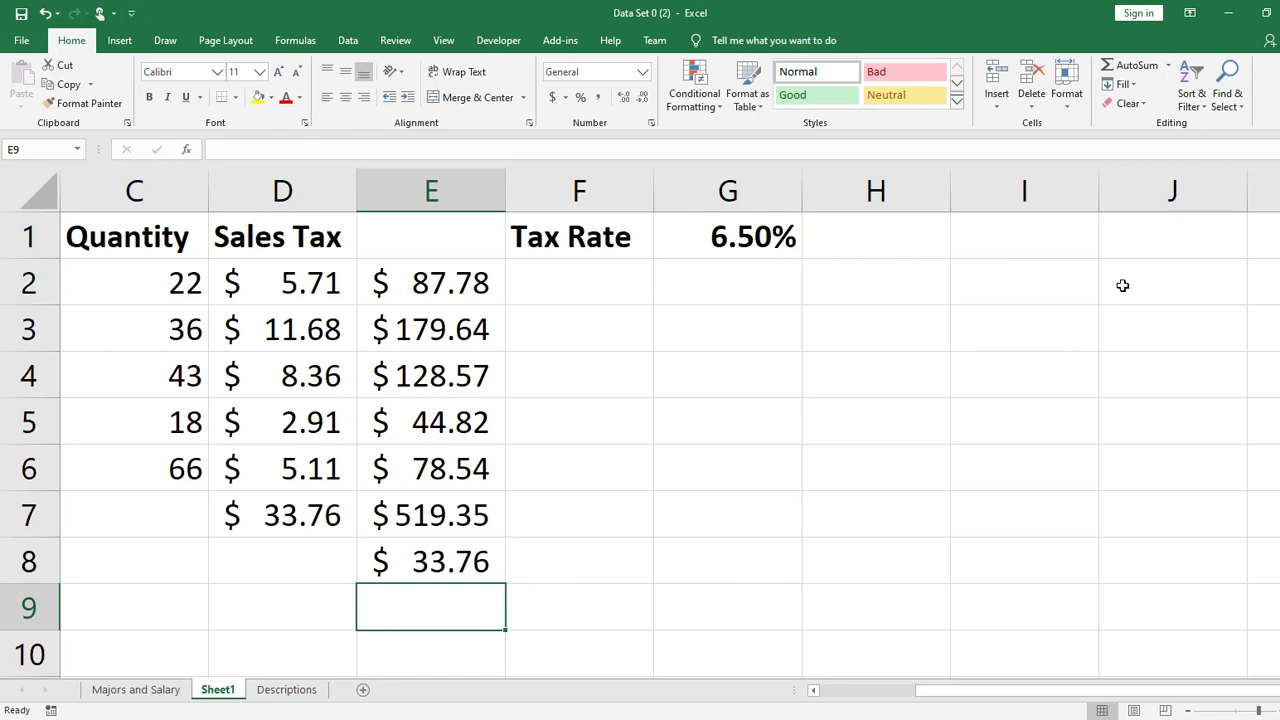
# - Make the sales tax totals in D7 and E8 bold
pyautogui.click(317, 505)
pyautogui.hotkey('ctrl', 'b')
pyautogui.click(491, 563)
pyautogui.hotkey('ctrl', 'b')
pyautogui.click(718, 579)
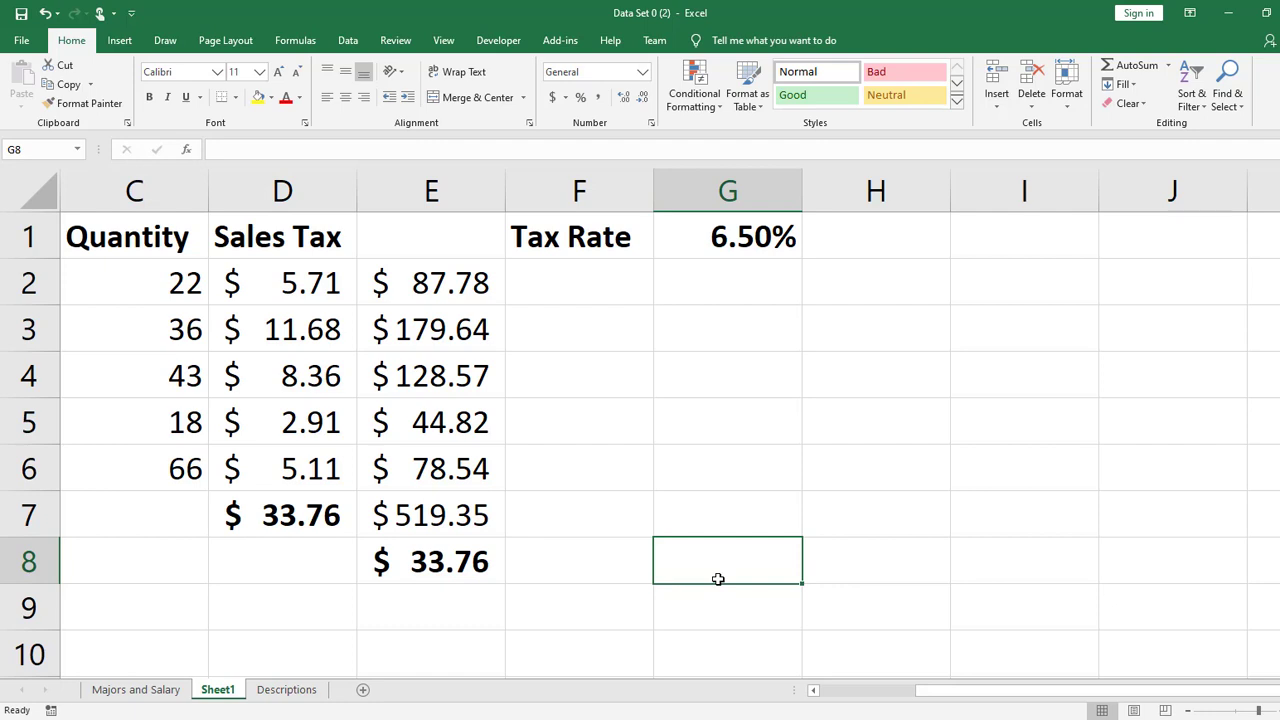
# - Show the sheet's formulas to compare the tax calculations in columns D and E, and return to displaying values
pyautogui.press('Left')
pyautogui.press('Left')
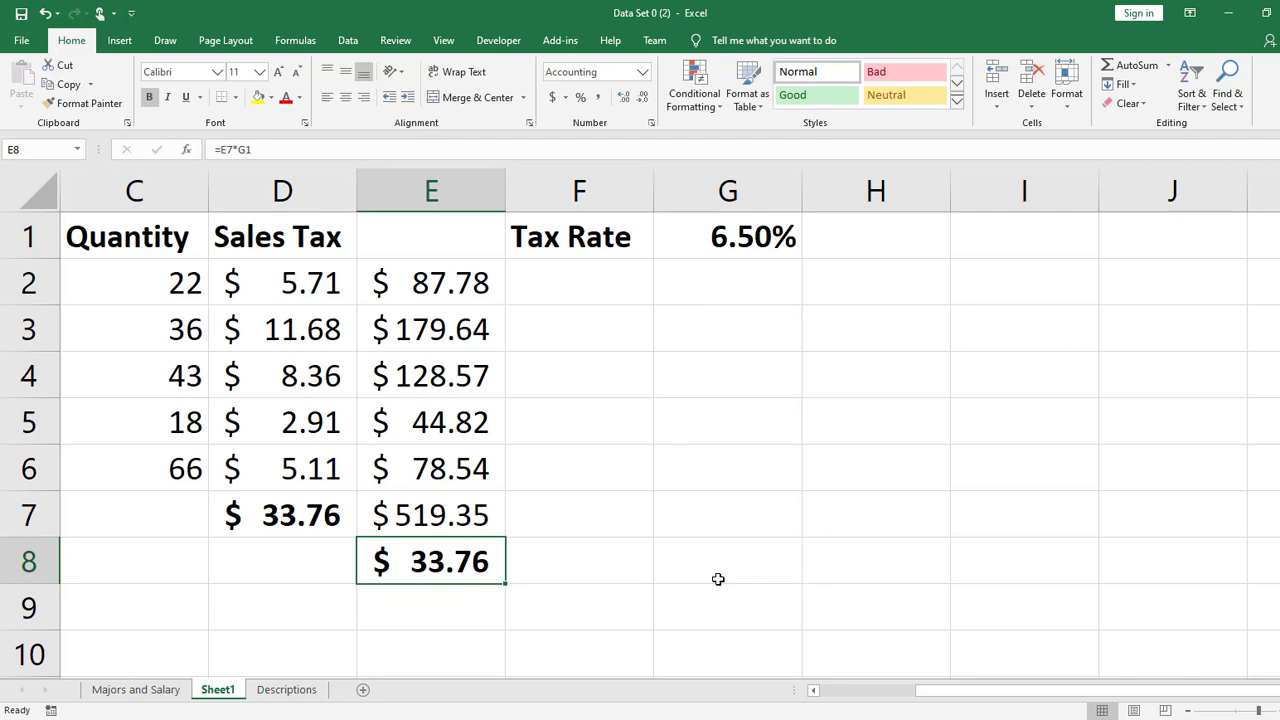
pyautogui.press('Up')
pyautogui.press('Up')
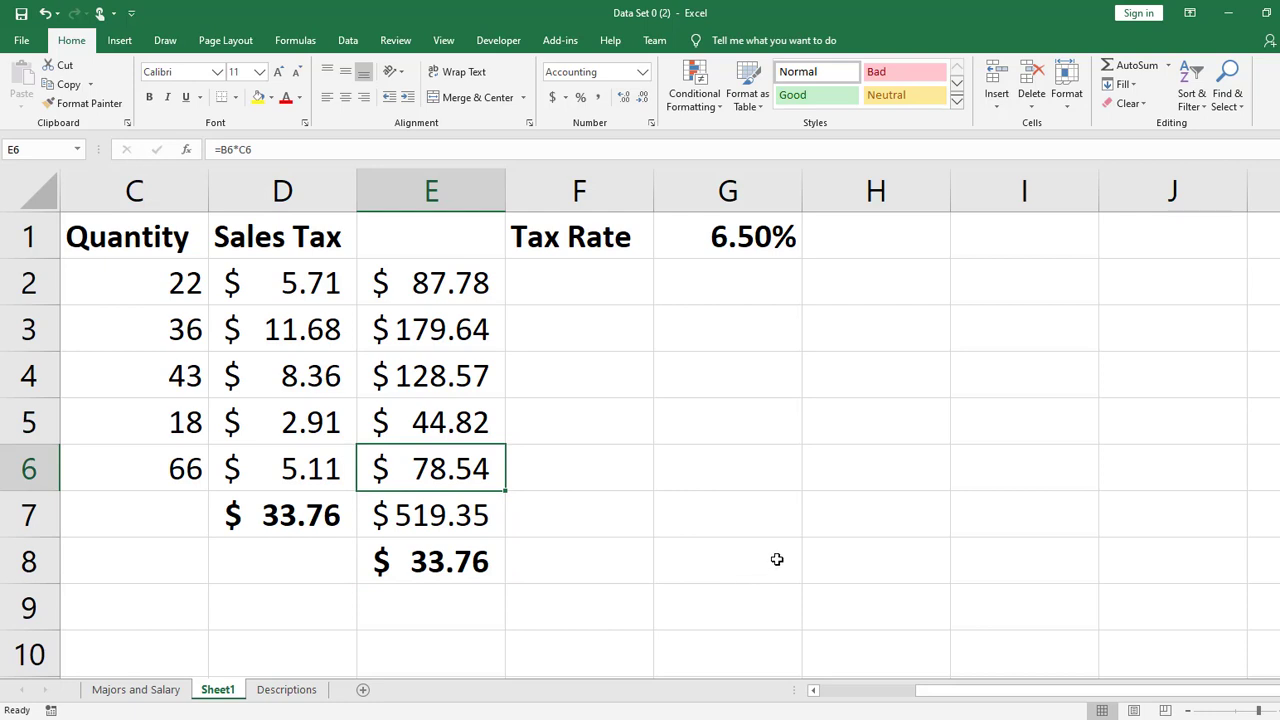
pyautogui.hotkey('ctrl', '`')
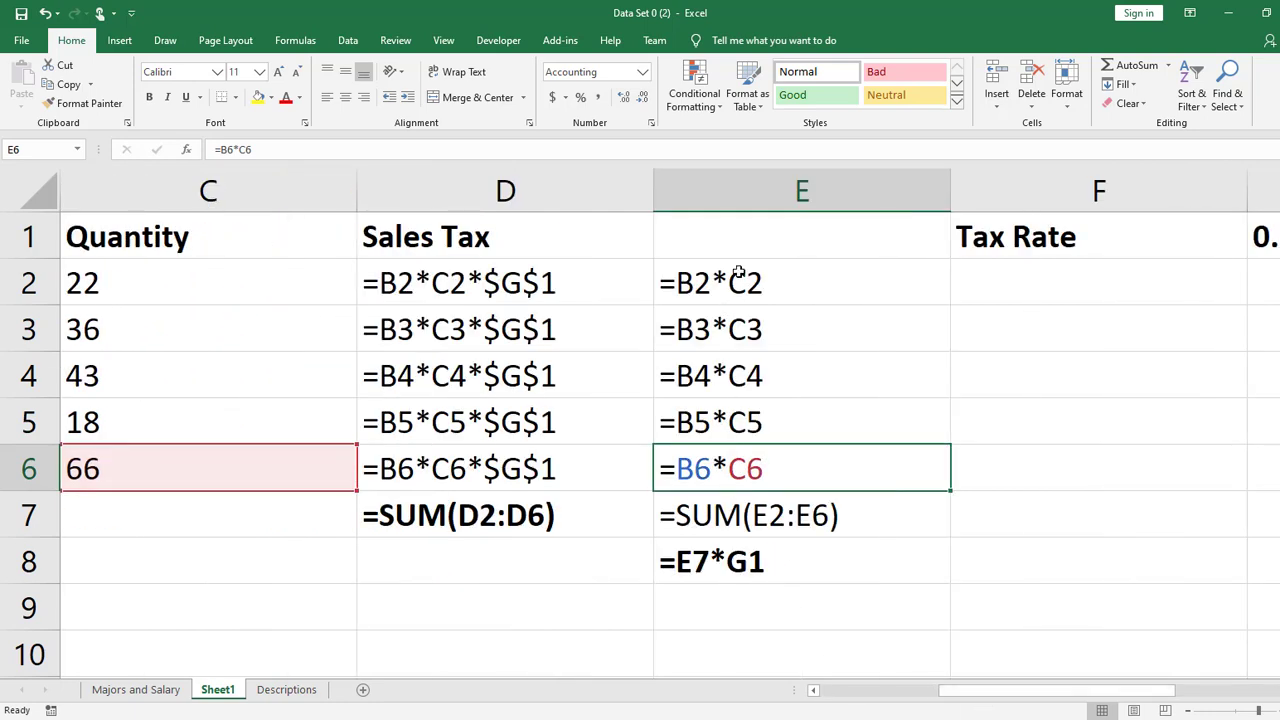
pyautogui.click(731, 498)
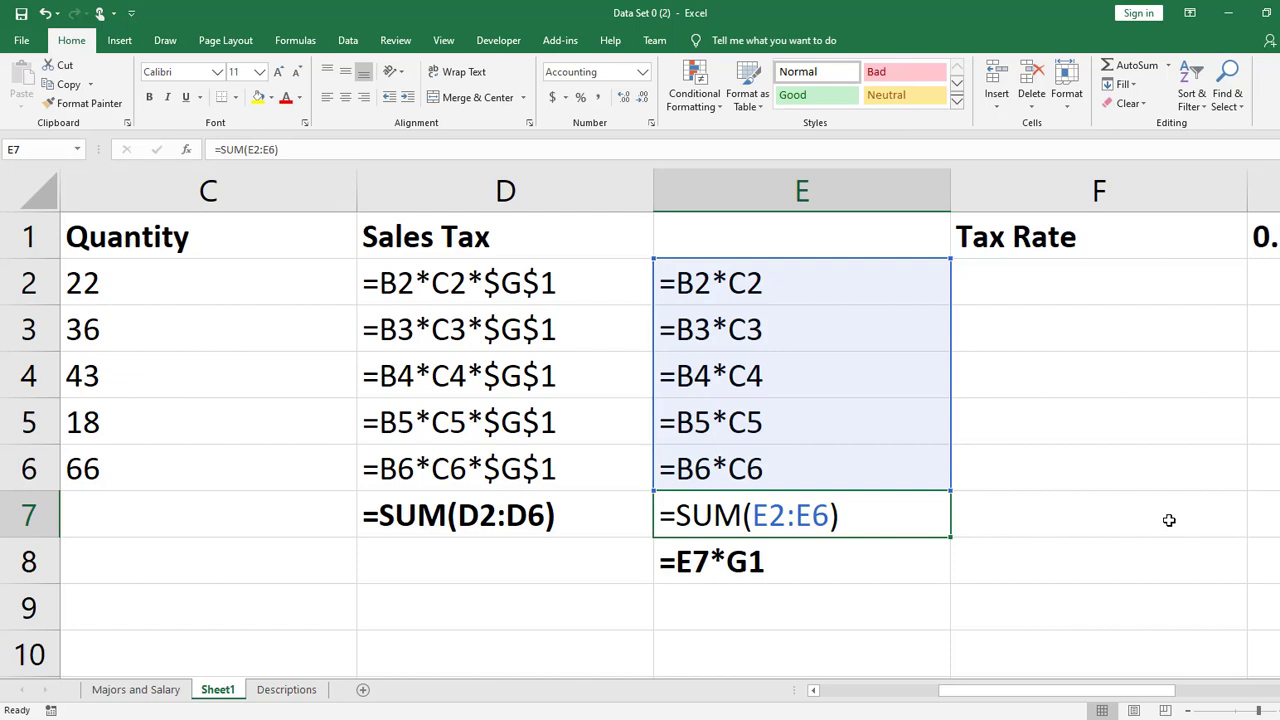
pyautogui.press('Return')
pyautogui.hotkey('ctrl', '`')
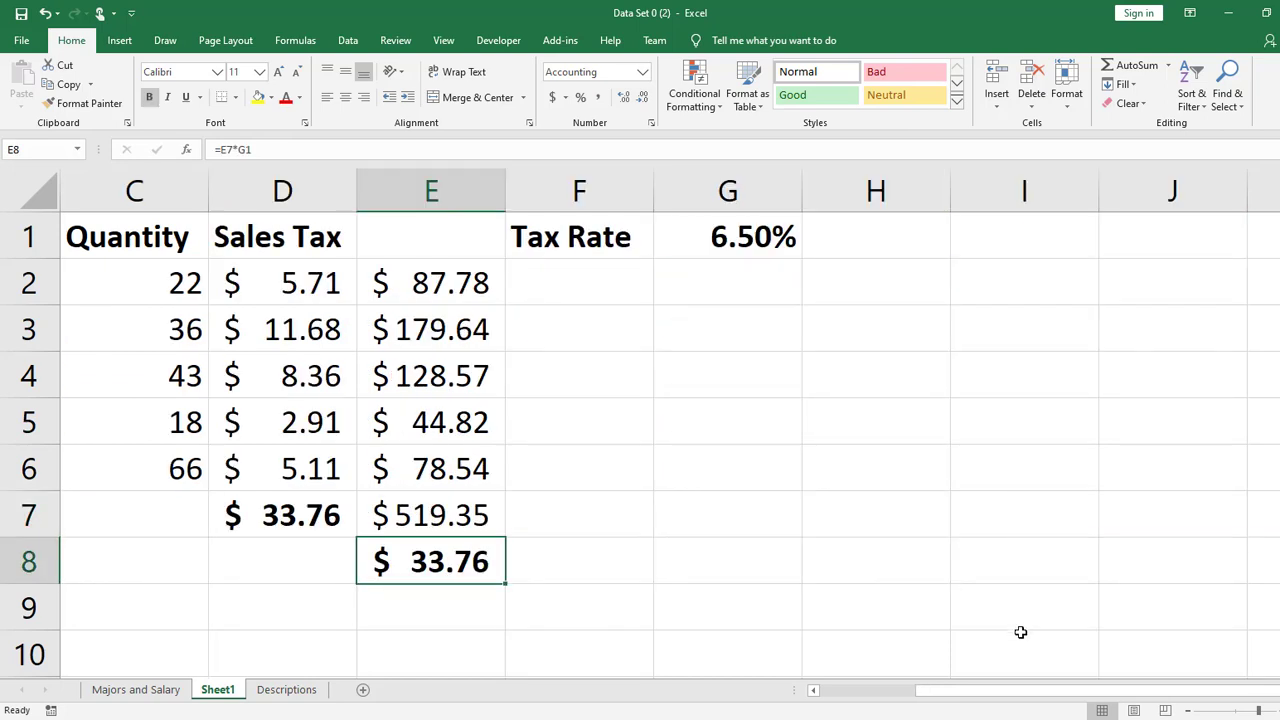
# - Inspect the formulas behind the sales tax in E8 and the overall total in E7
pyautogui.moveTo(1060, 690); pyautogui.dragTo(964, 690)
pyautogui.click(474, 534)
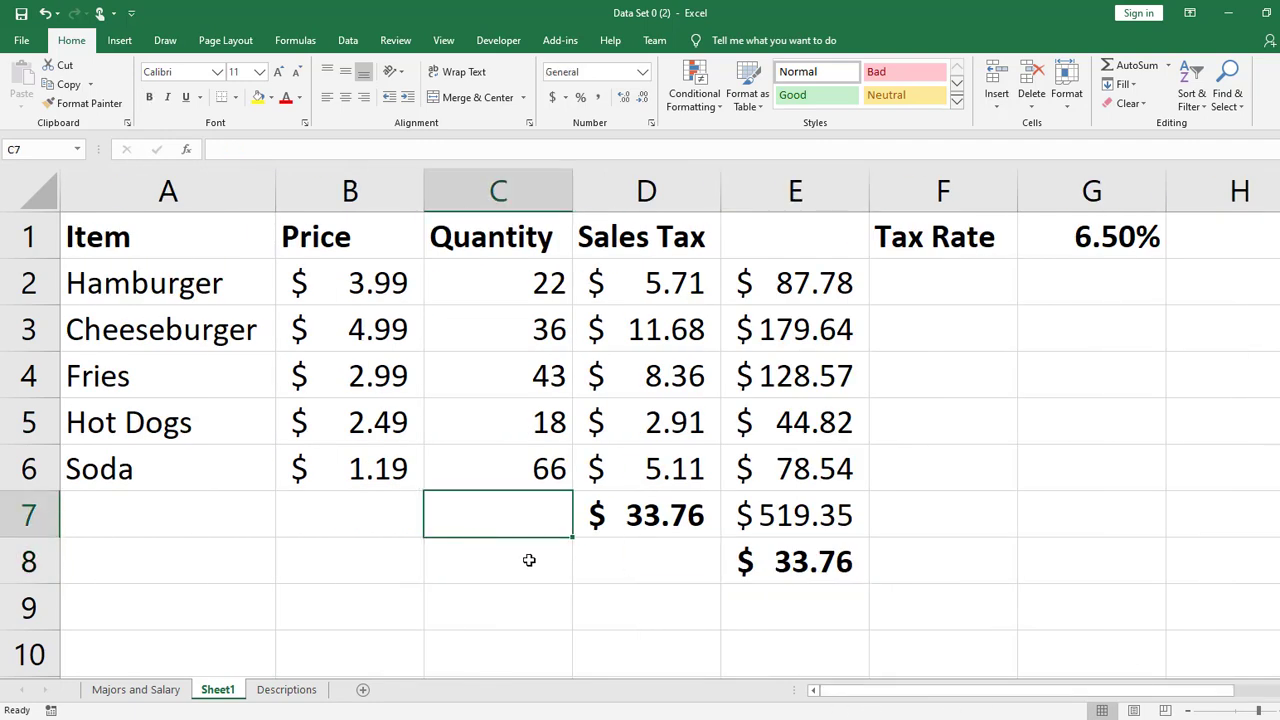
pyautogui.click(529, 560)
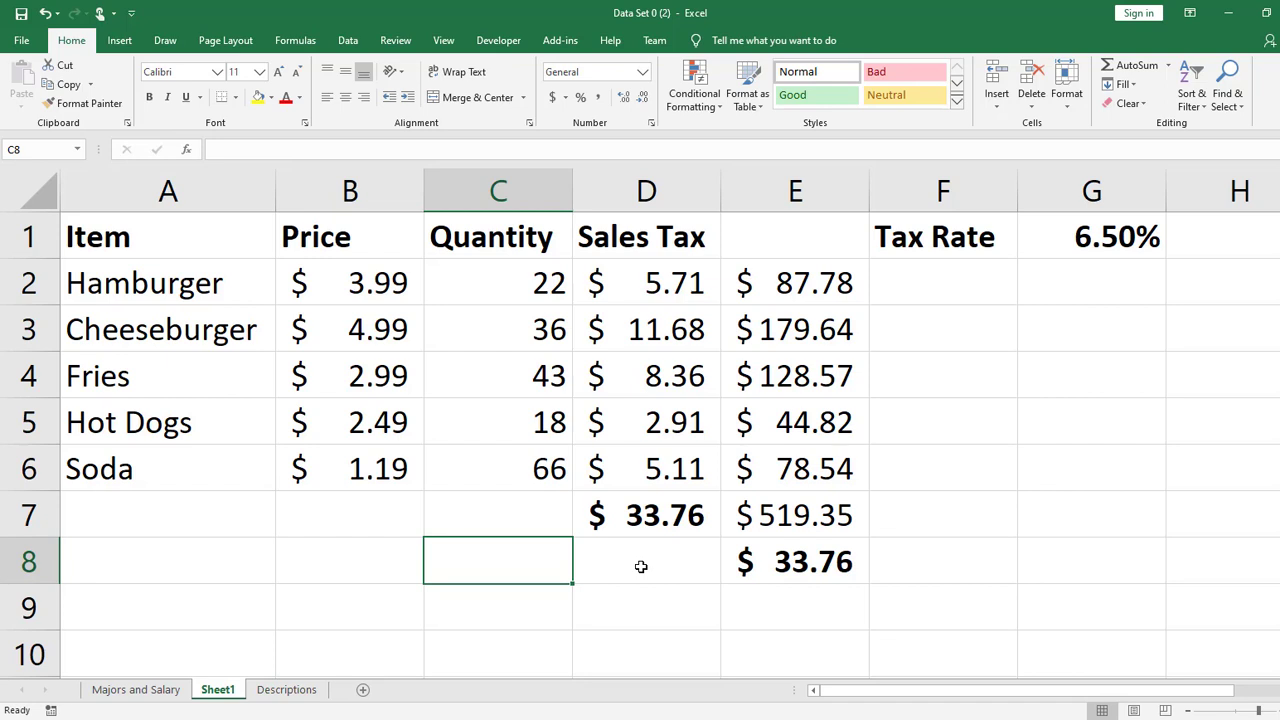
pyautogui.doubleClick(831, 563)
pyautogui.press('Return')
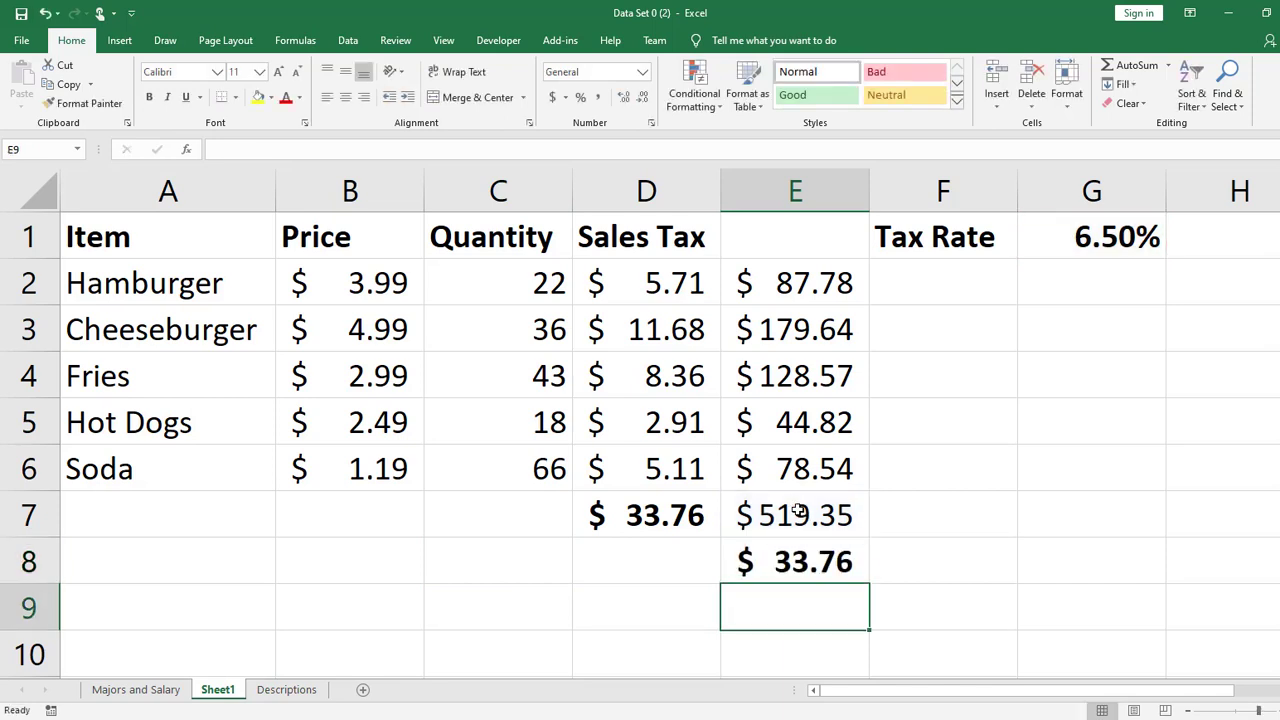
pyautogui.doubleClick(803, 515)
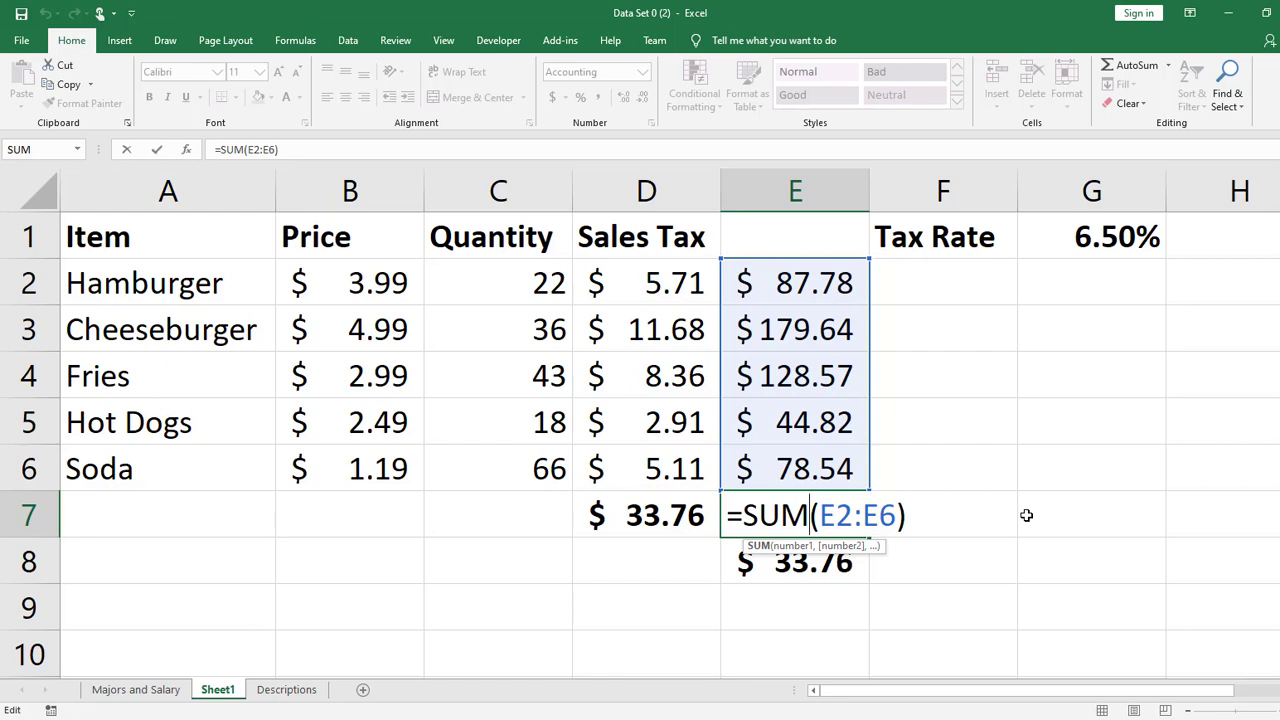
pyautogui.press('Return')
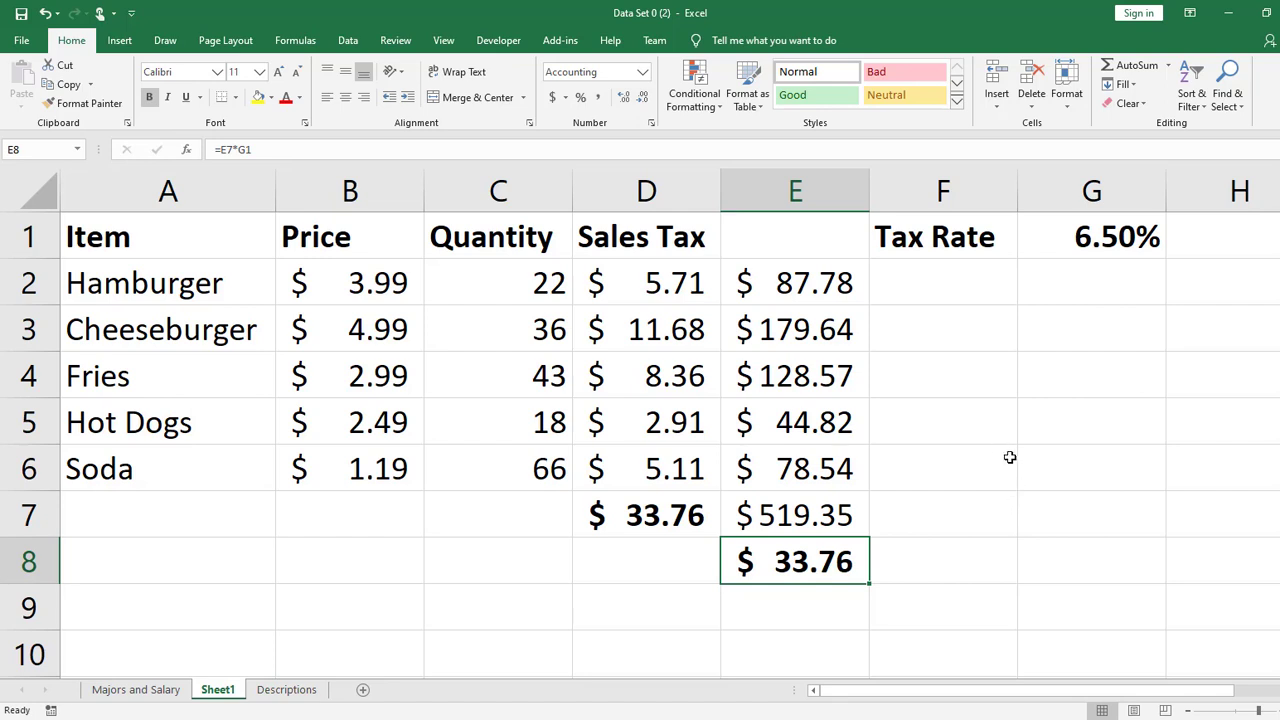
# - Compare the line totals and overall total in E2:E7 with each item's price and quantity in B2:C6
pyautogui.moveTo(829, 277); pyautogui.dragTo(823, 511)
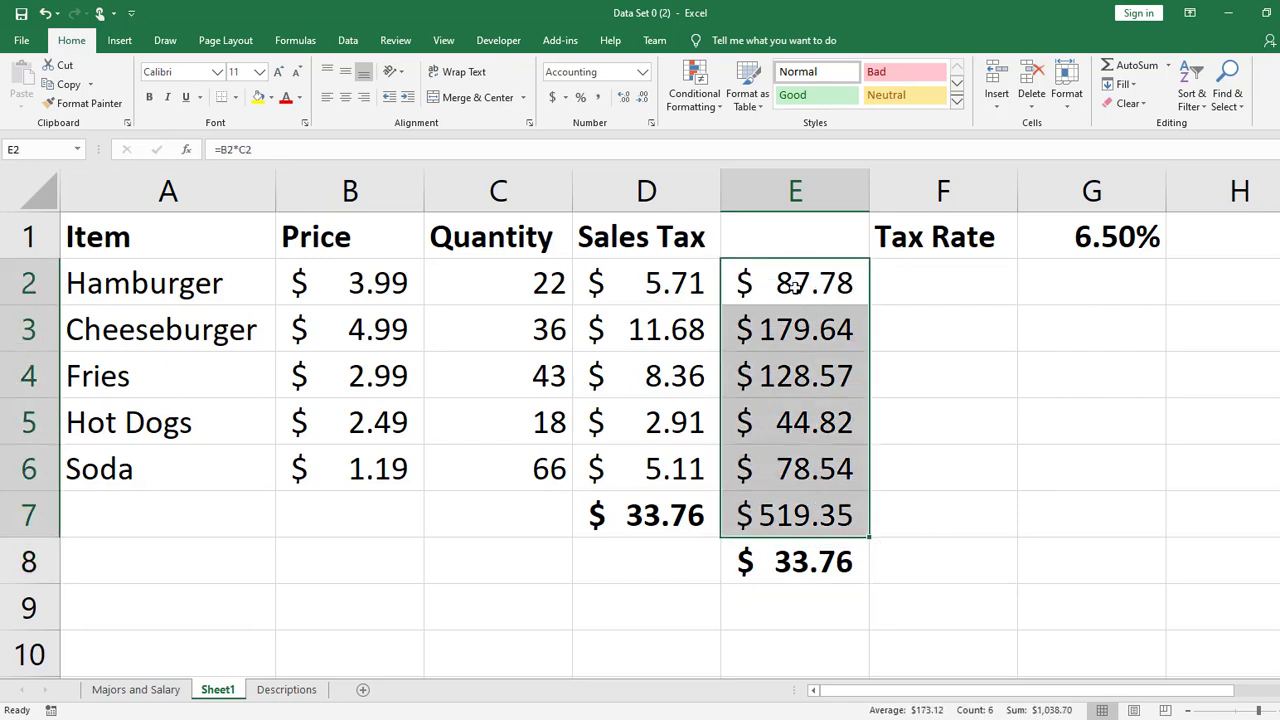
pyautogui.click(855, 521)
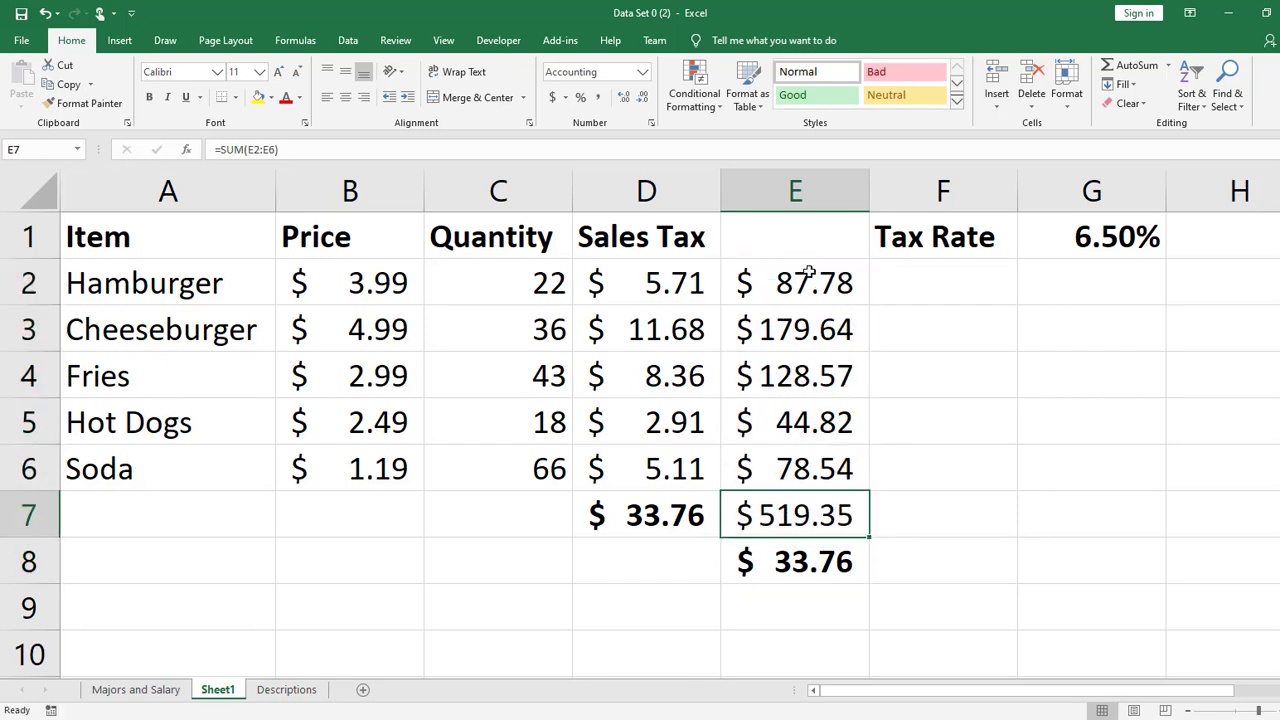
pyautogui.moveTo(808, 276); pyautogui.dragTo(816, 466)
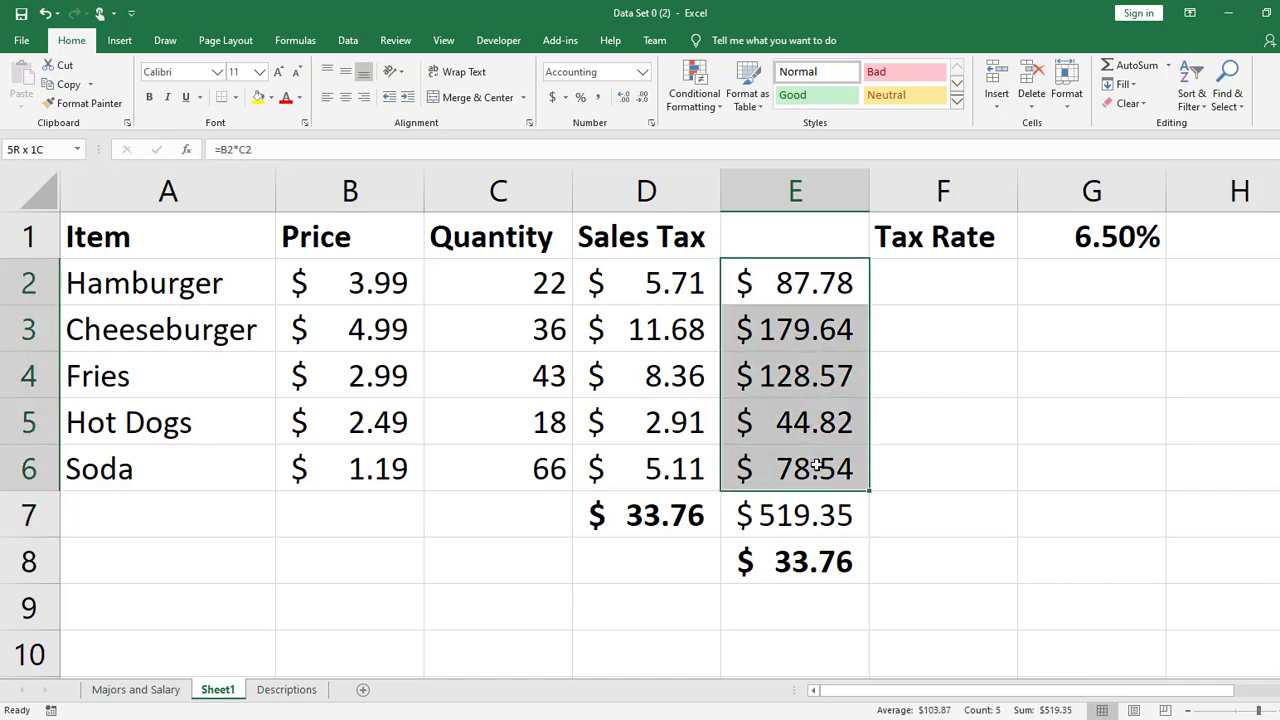
pyautogui.click(825, 292)
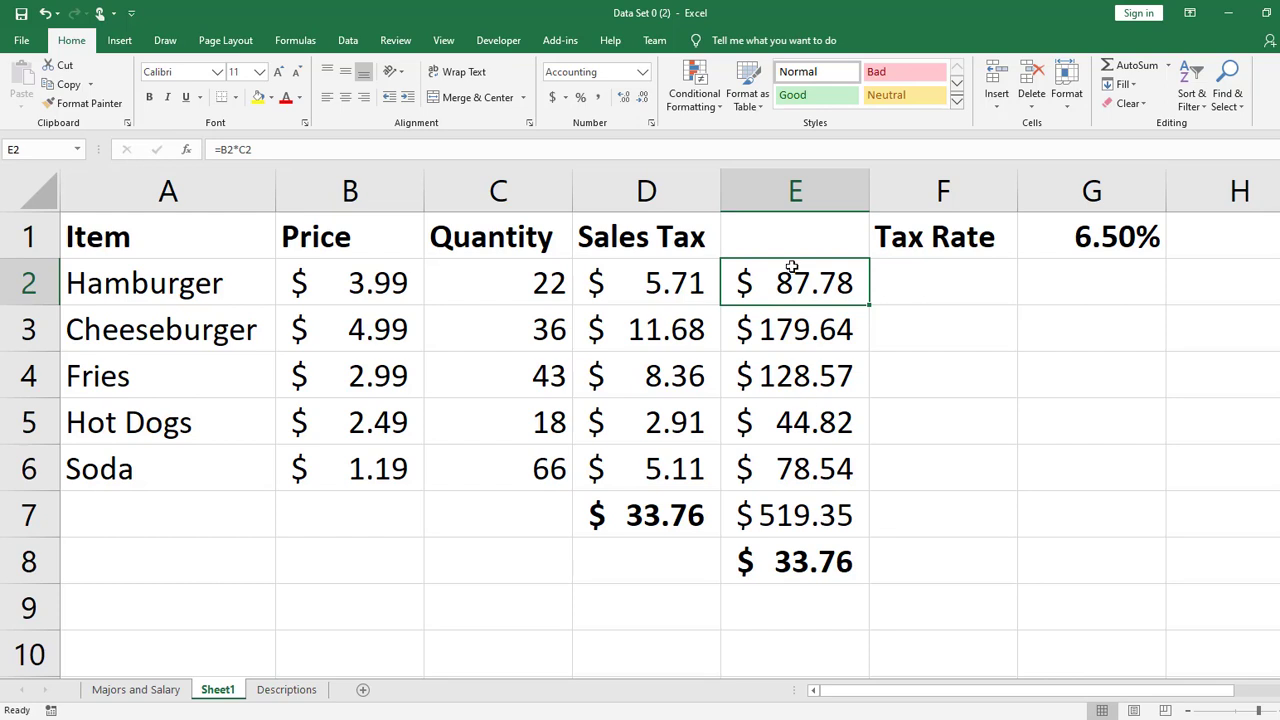
pyautogui.moveTo(359, 280); pyautogui.dragTo(522, 285)
pyautogui.moveTo(385, 333); pyautogui.dragTo(483, 338)
pyautogui.moveTo(380, 376); pyautogui.dragTo(482, 399)
pyautogui.moveTo(380, 422); pyautogui.dragTo(485, 424)
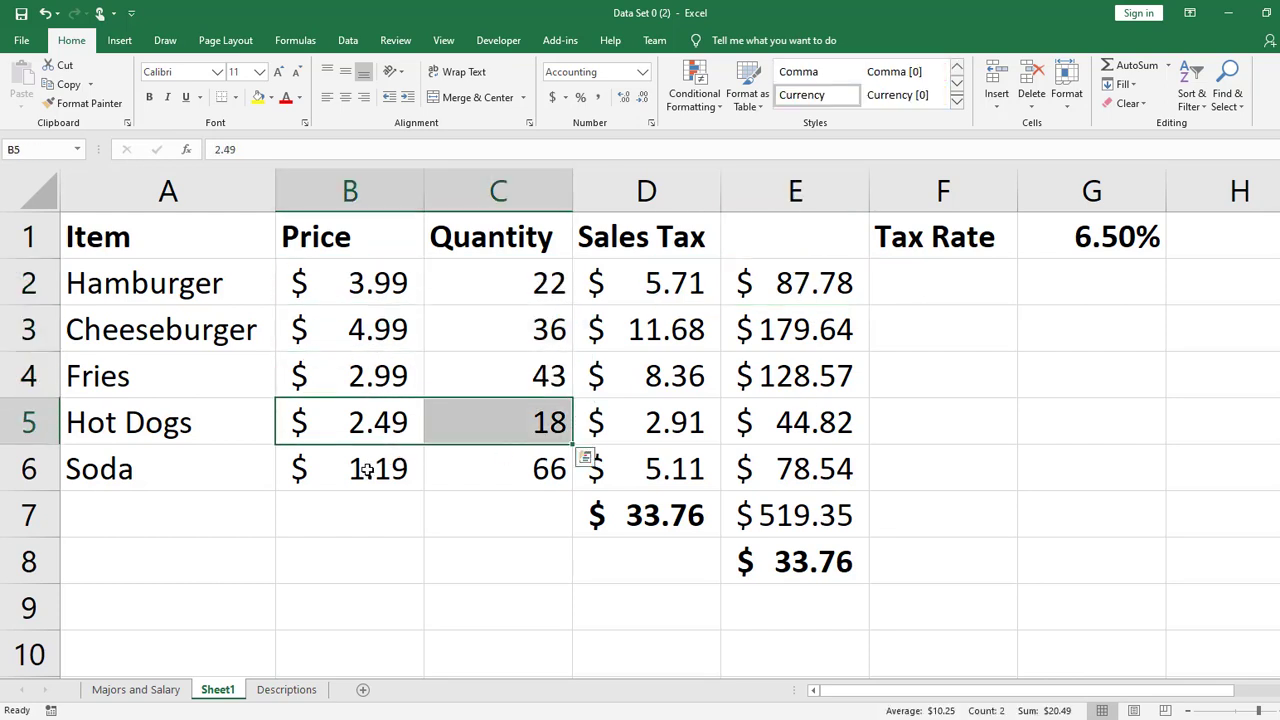
pyautogui.moveTo(367, 470); pyautogui.dragTo(461, 475)
pyautogui.moveTo(802, 474); pyautogui.dragTo(803, 277)
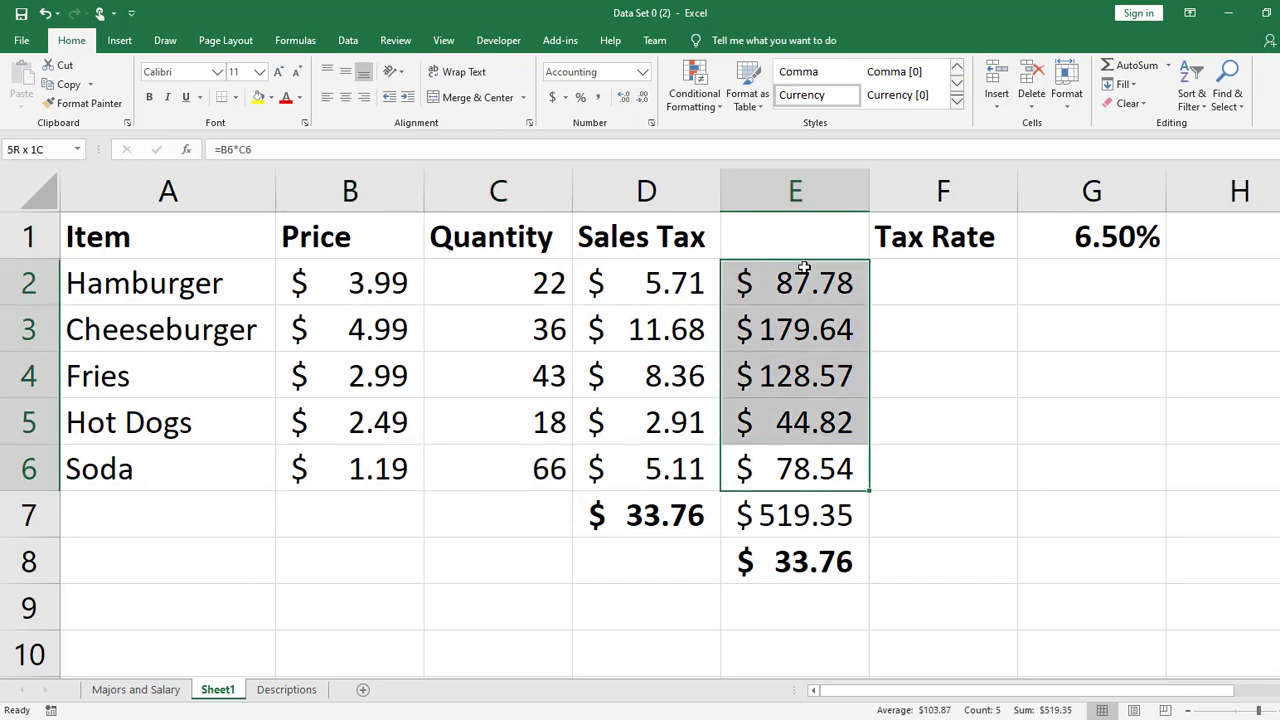
pyautogui.click(806, 498)
pyautogui.click(486, 519)
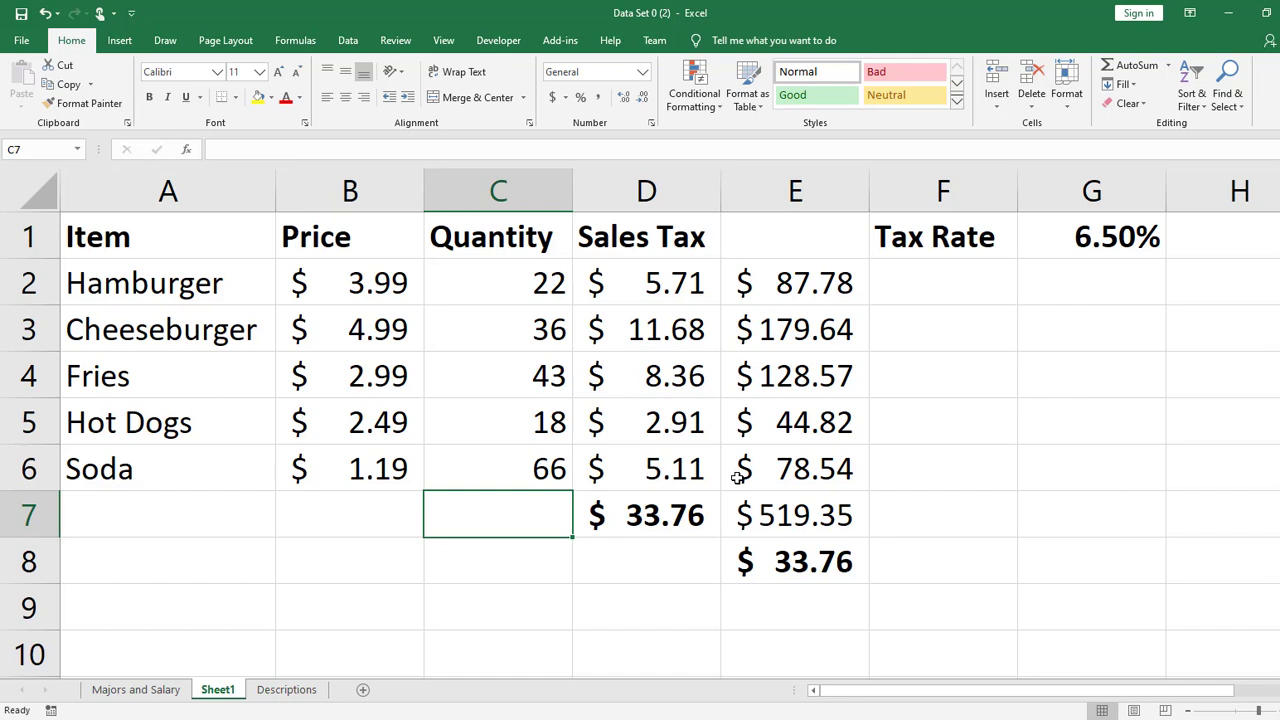
pyautogui.click(905, 523)
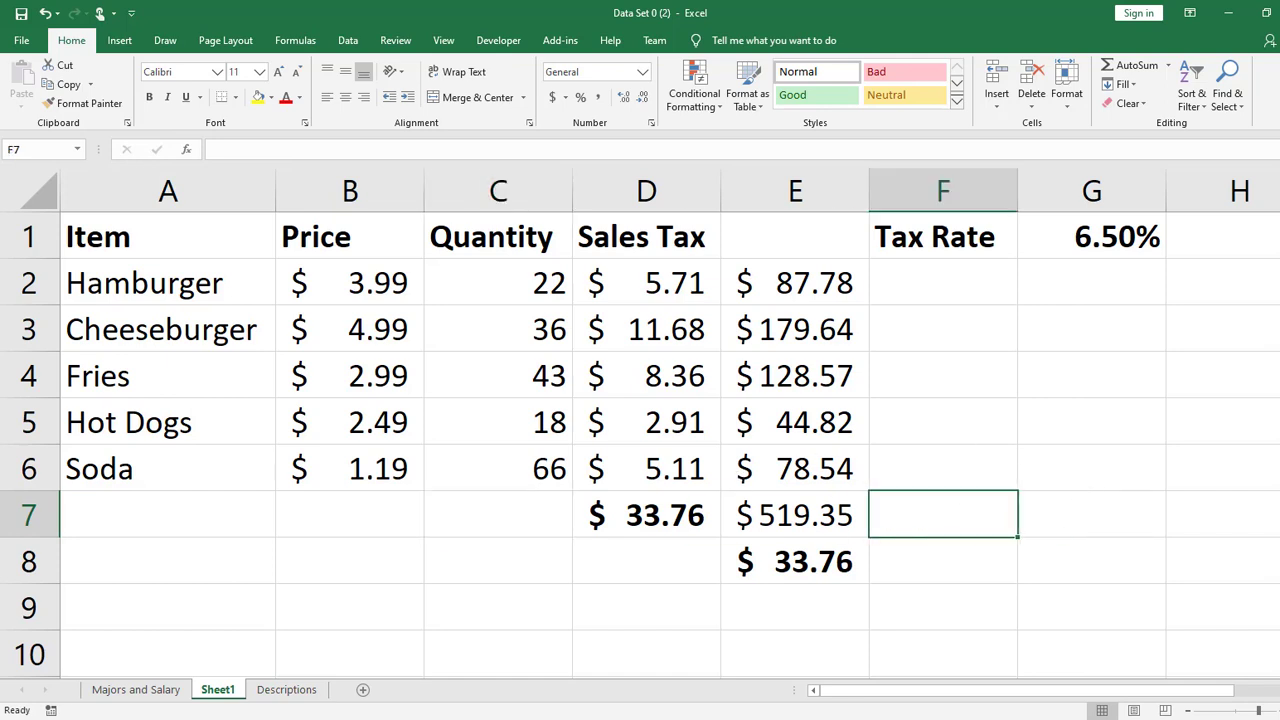
pyautogui.write('=')
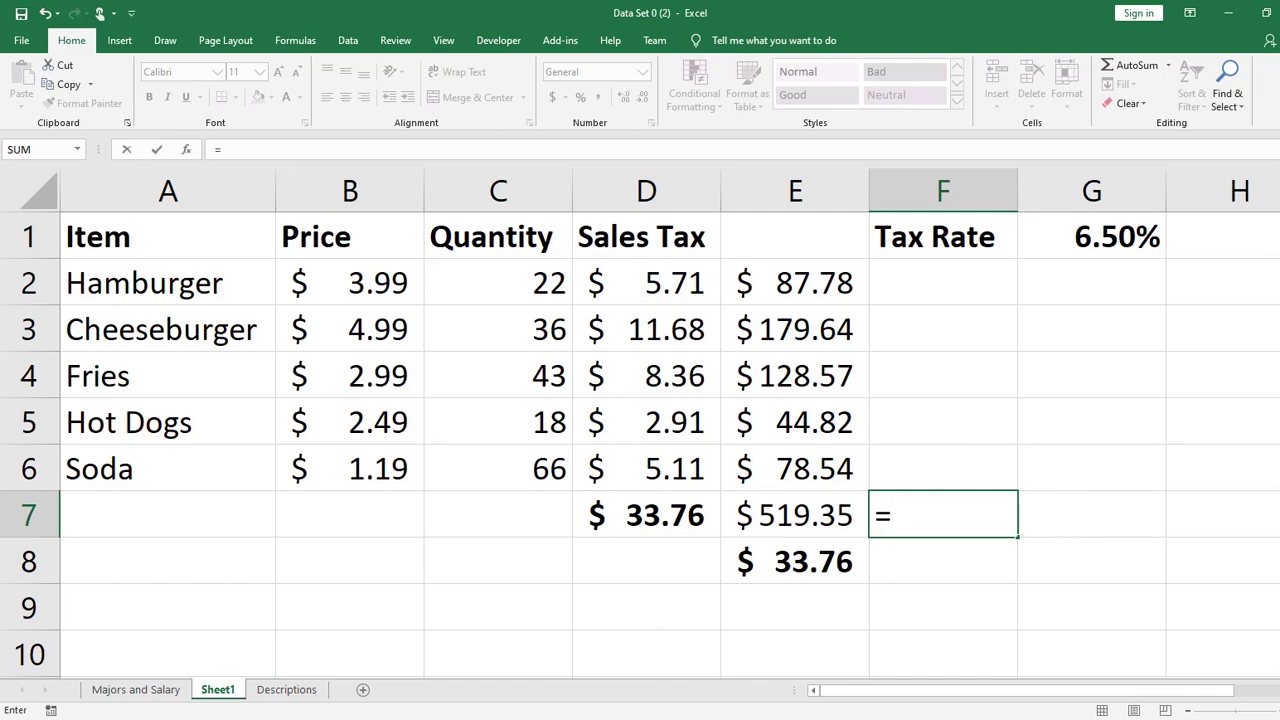
pyautogui.write('add')
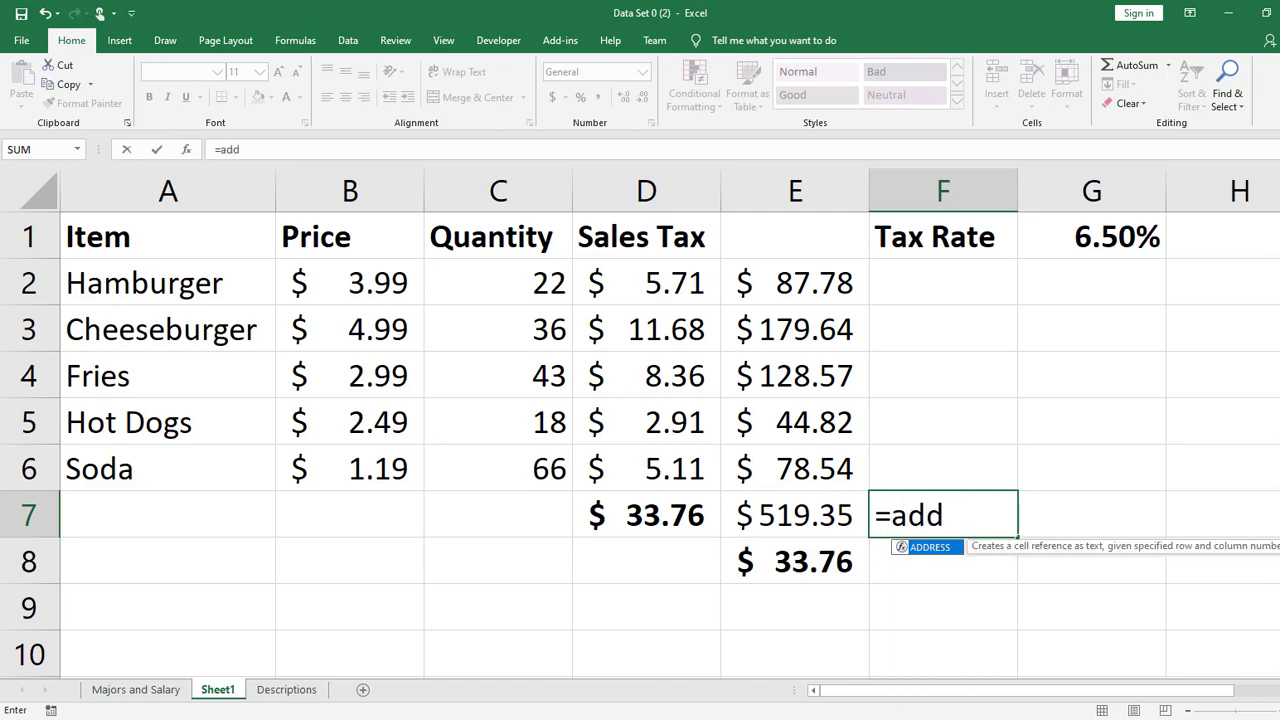
pyautogui.press('BackSpace')
pyautogui.press('BackSpace')
pyautogui.press('BackSpace')
pyautogui.write('sump')
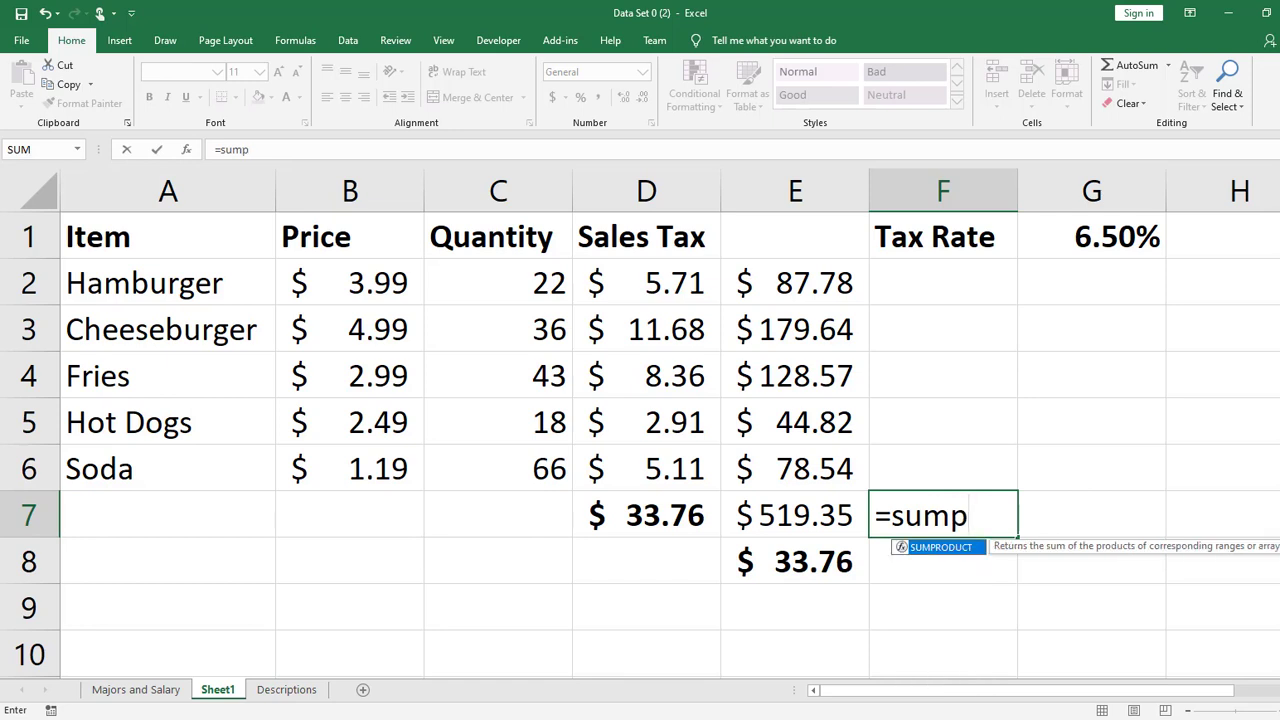
pyautogui.press('Tab')
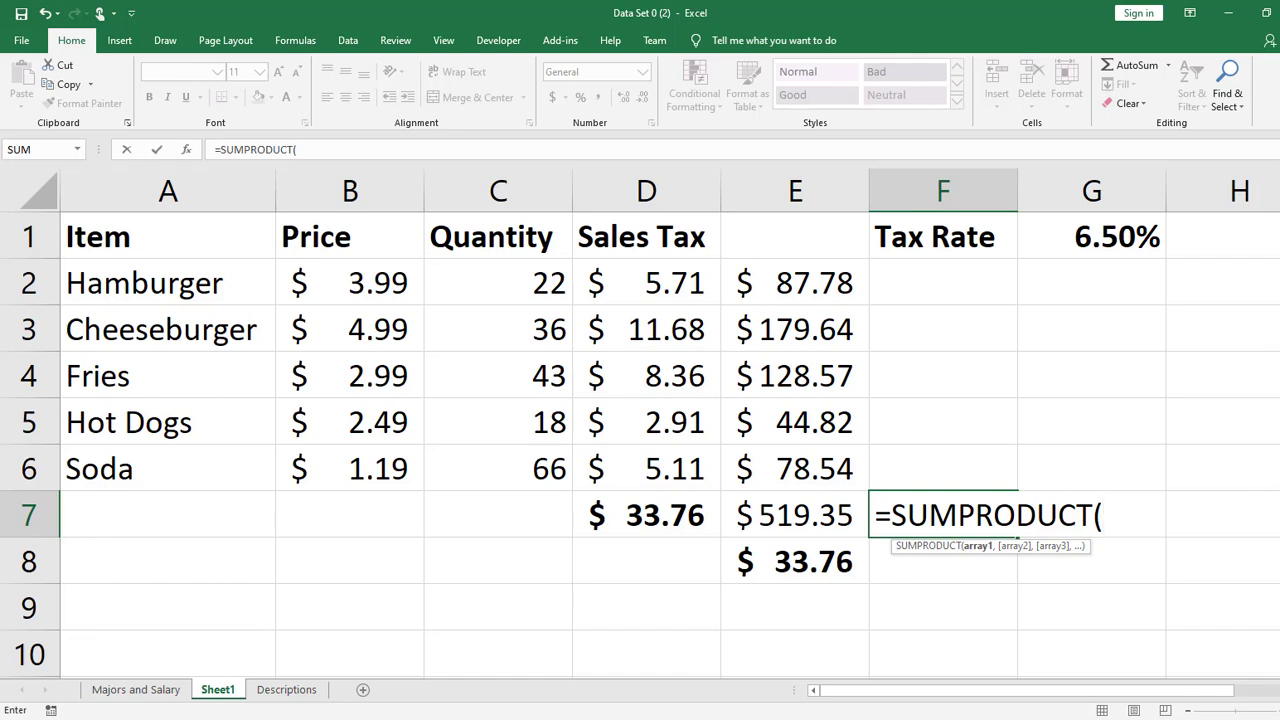
pyautogui.click(188, 152)
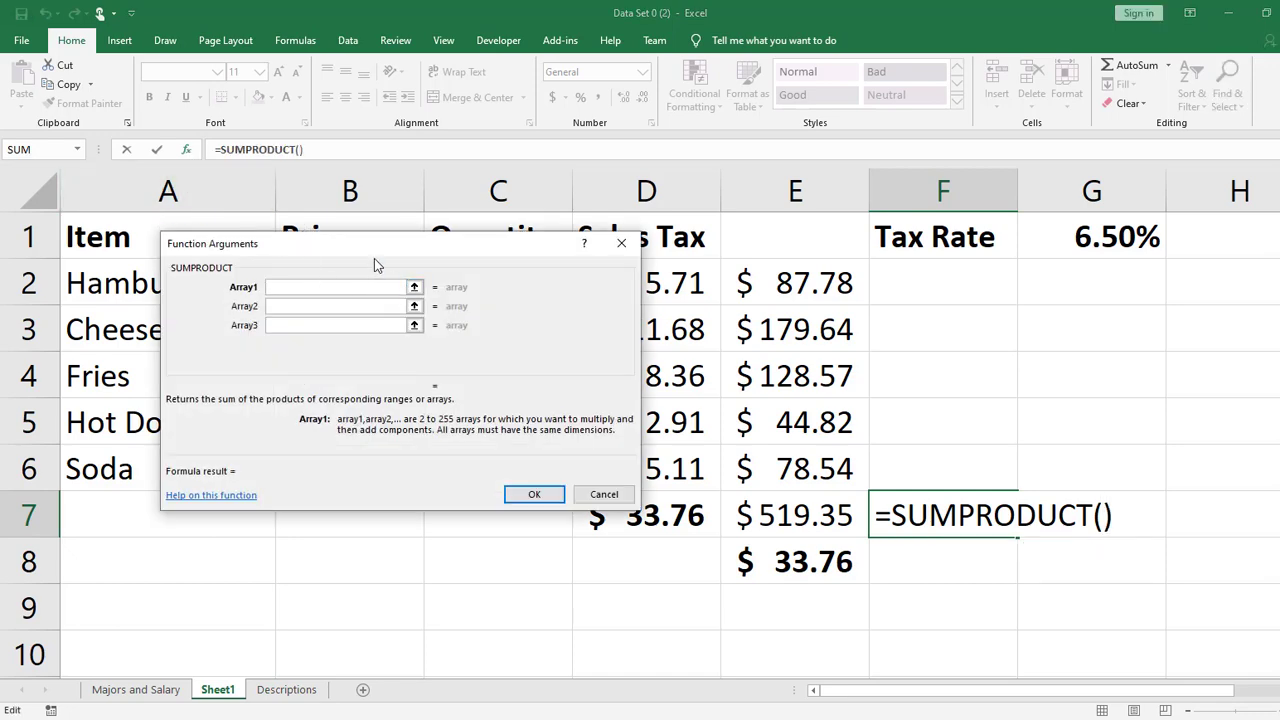
pyautogui.moveTo(380, 248); pyautogui.dragTo(732, 182)
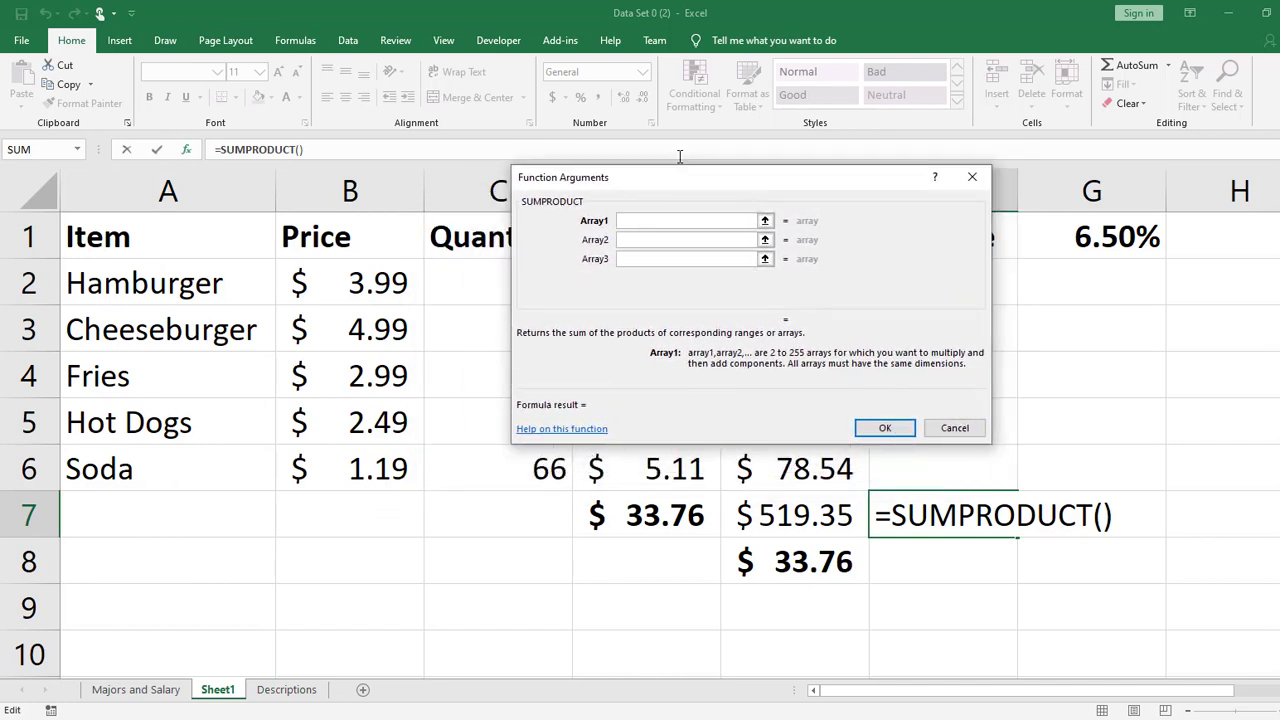
pyautogui.moveTo(519, 336); pyautogui.dragTo(634, 337)
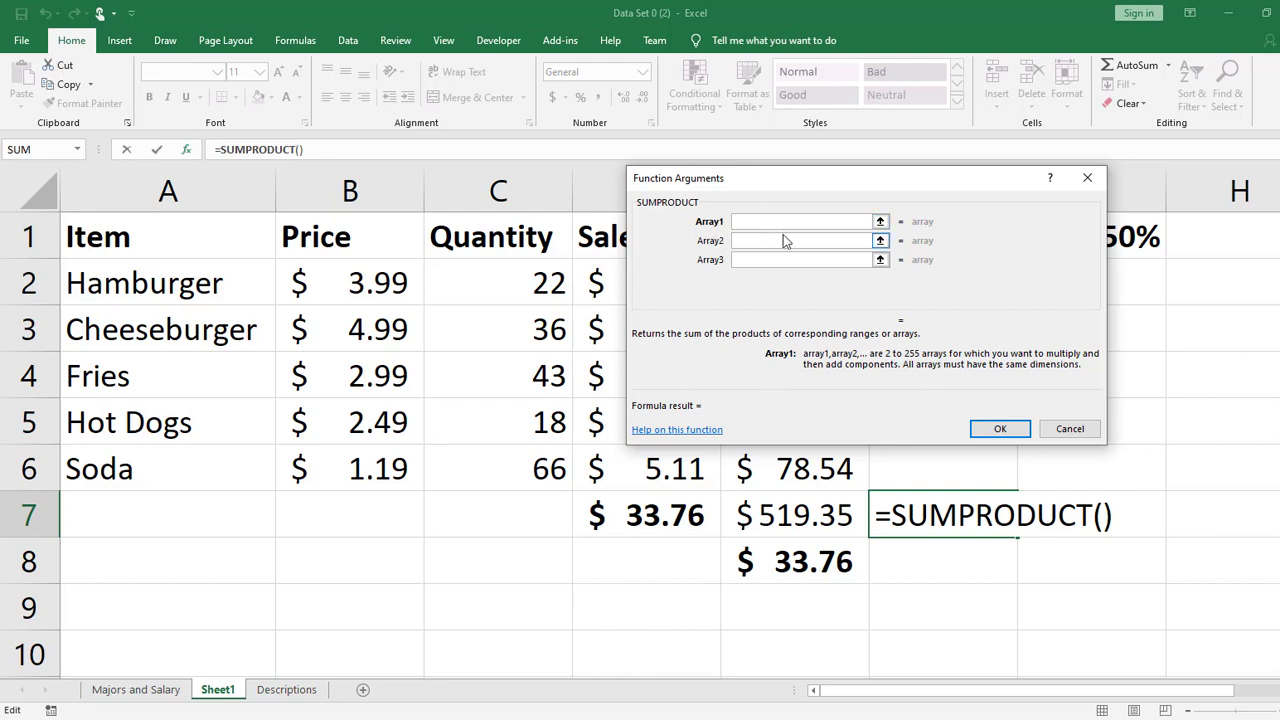
pyautogui.click(1068, 429)
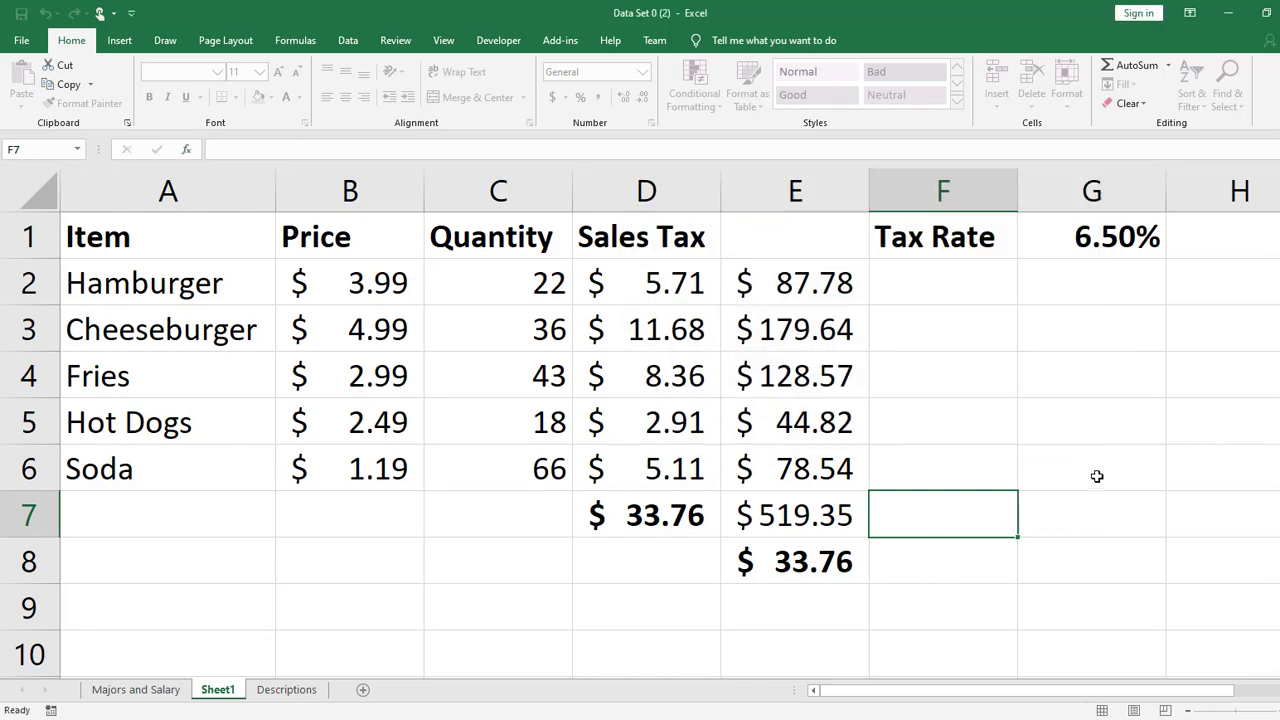
# - Calculate the overall total in F7 directly from prices and quantities with =SUMPRODUCT(B2:B6,C2:C6)
pyautogui.write('=sum(')
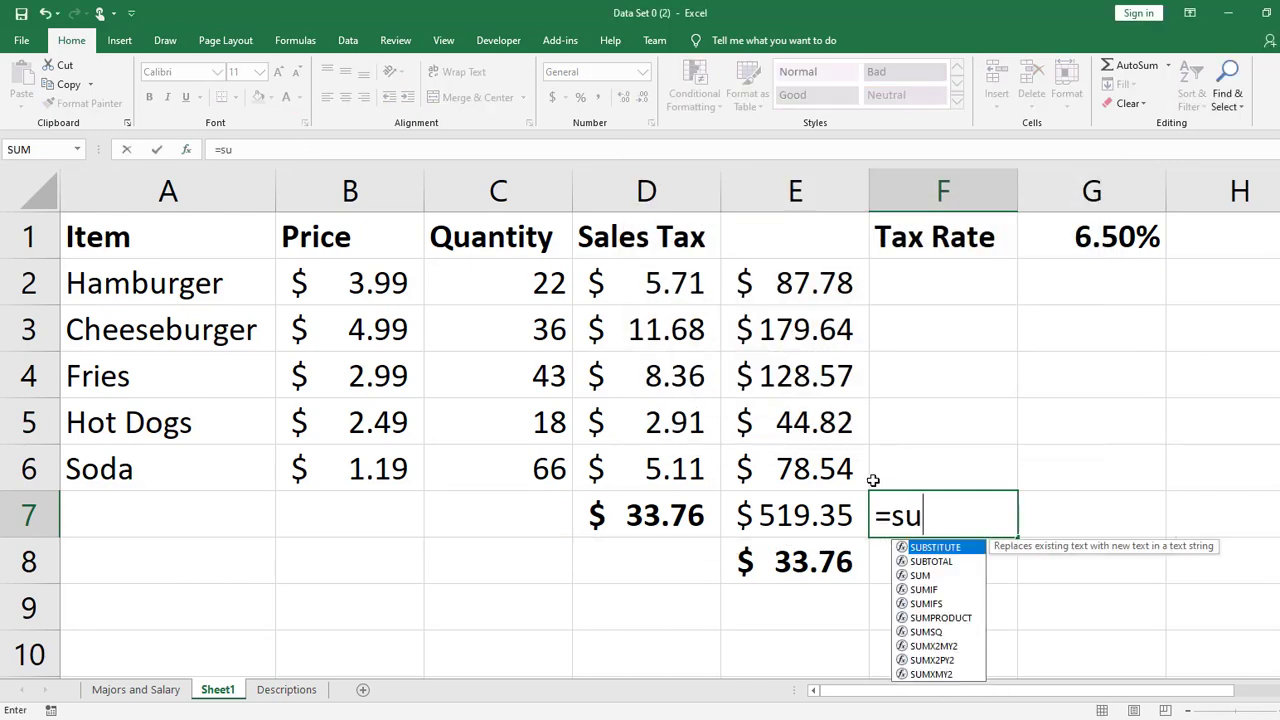
pyautogui.press('BackSpace')
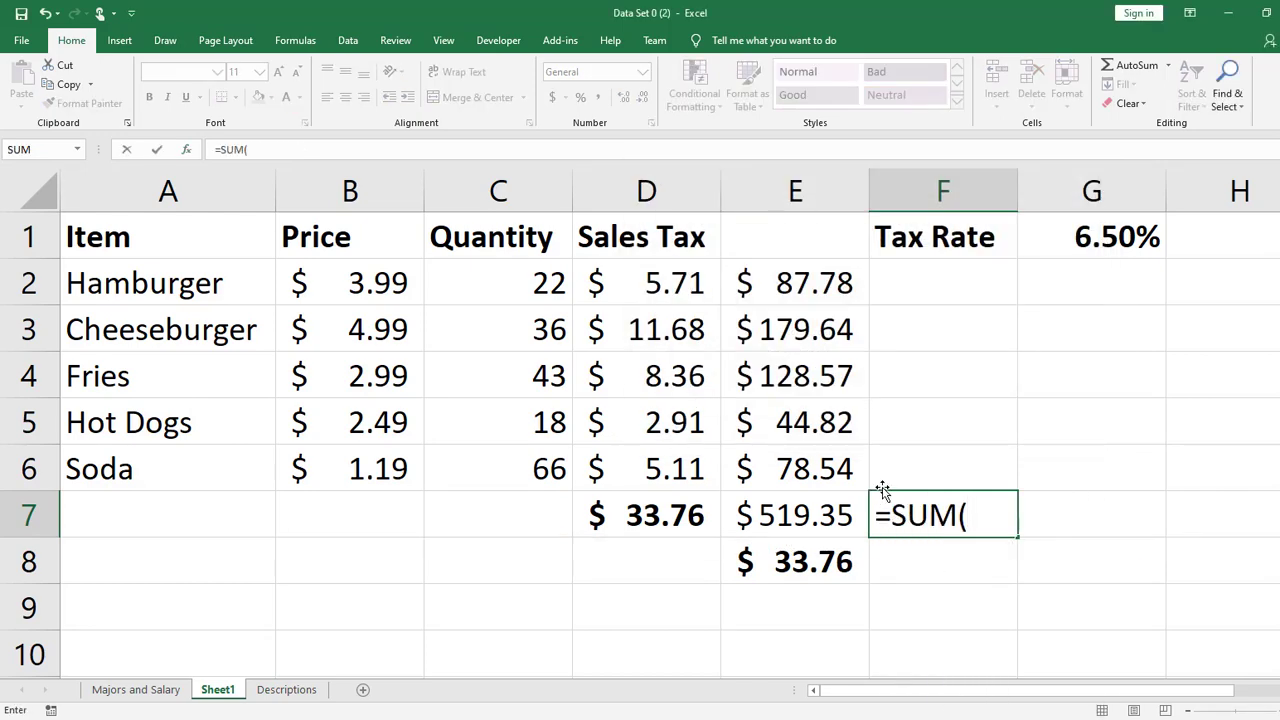
pyautogui.write('p')
pyautogui.press('Tab')
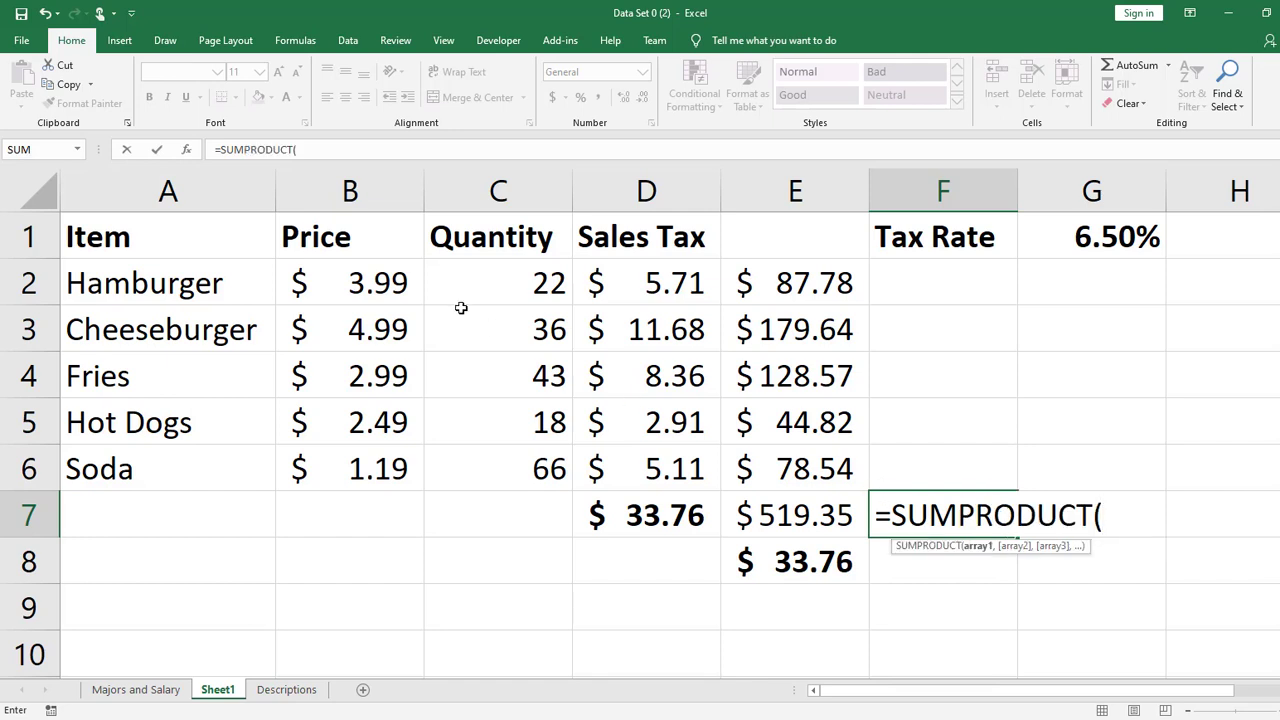
pyautogui.moveTo(353, 283); pyautogui.dragTo(337, 457)
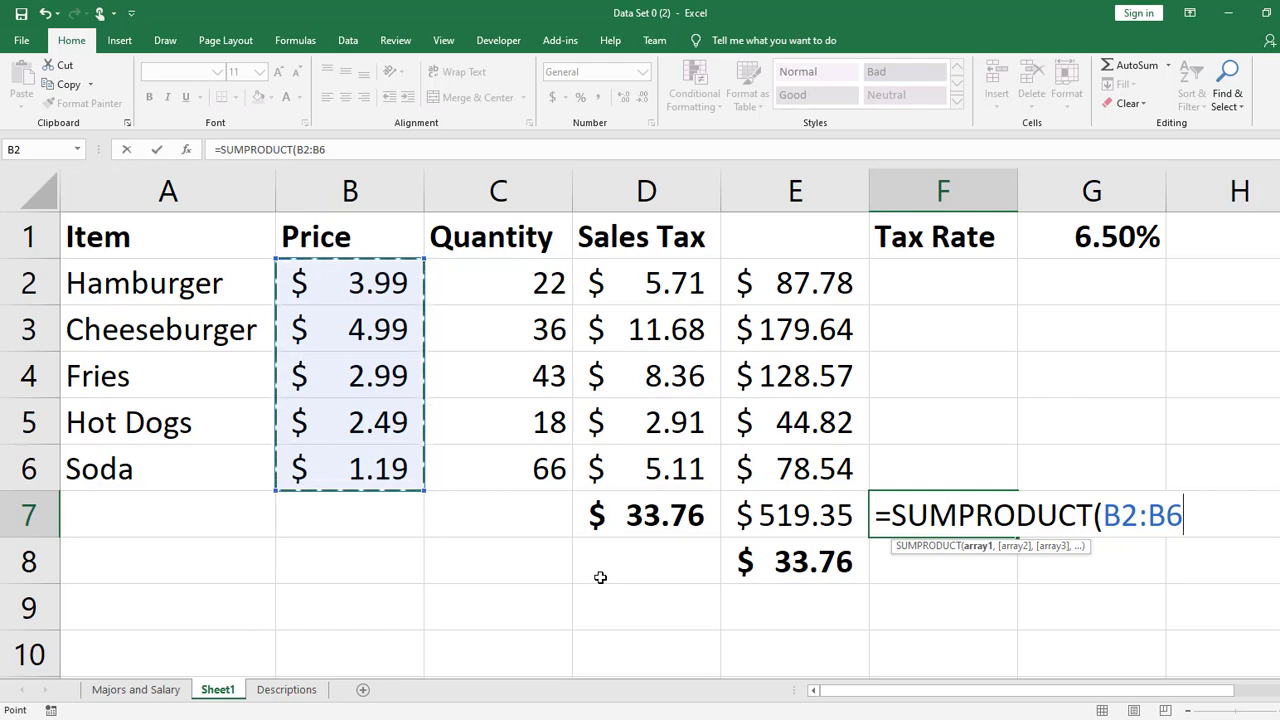
pyautogui.write(',')
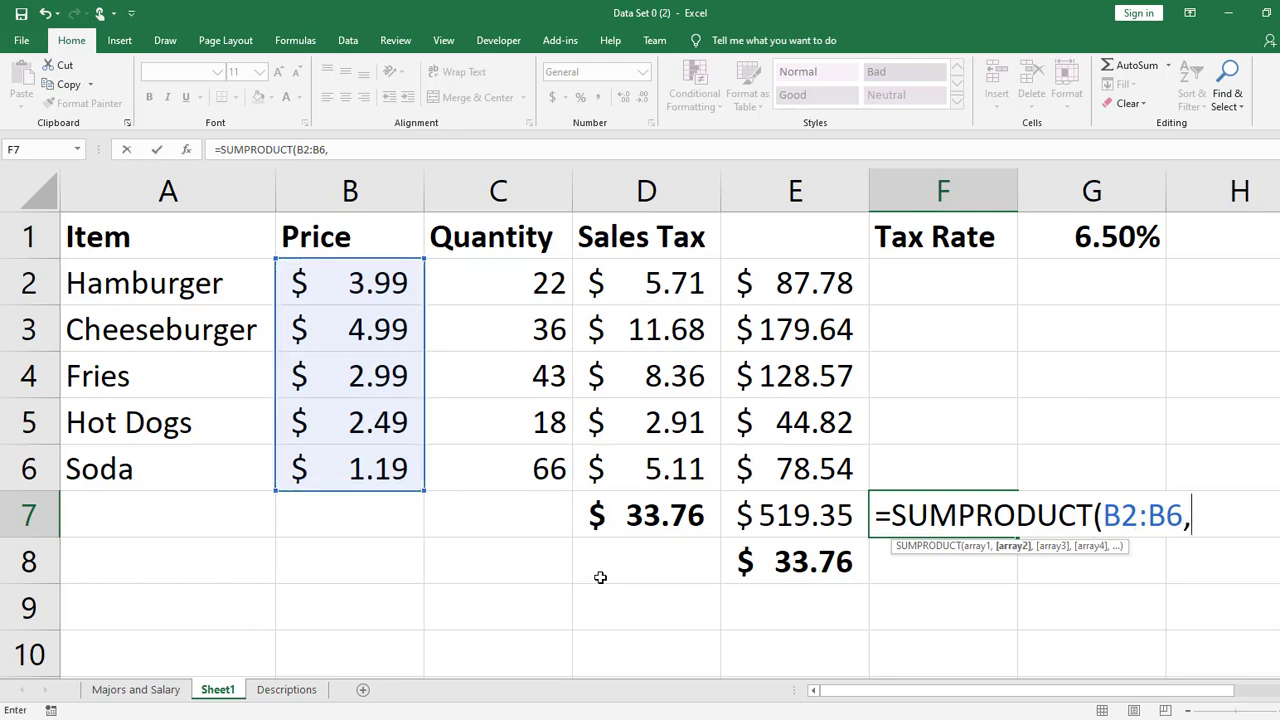
pyautogui.moveTo(551, 283); pyautogui.dragTo(552, 468)
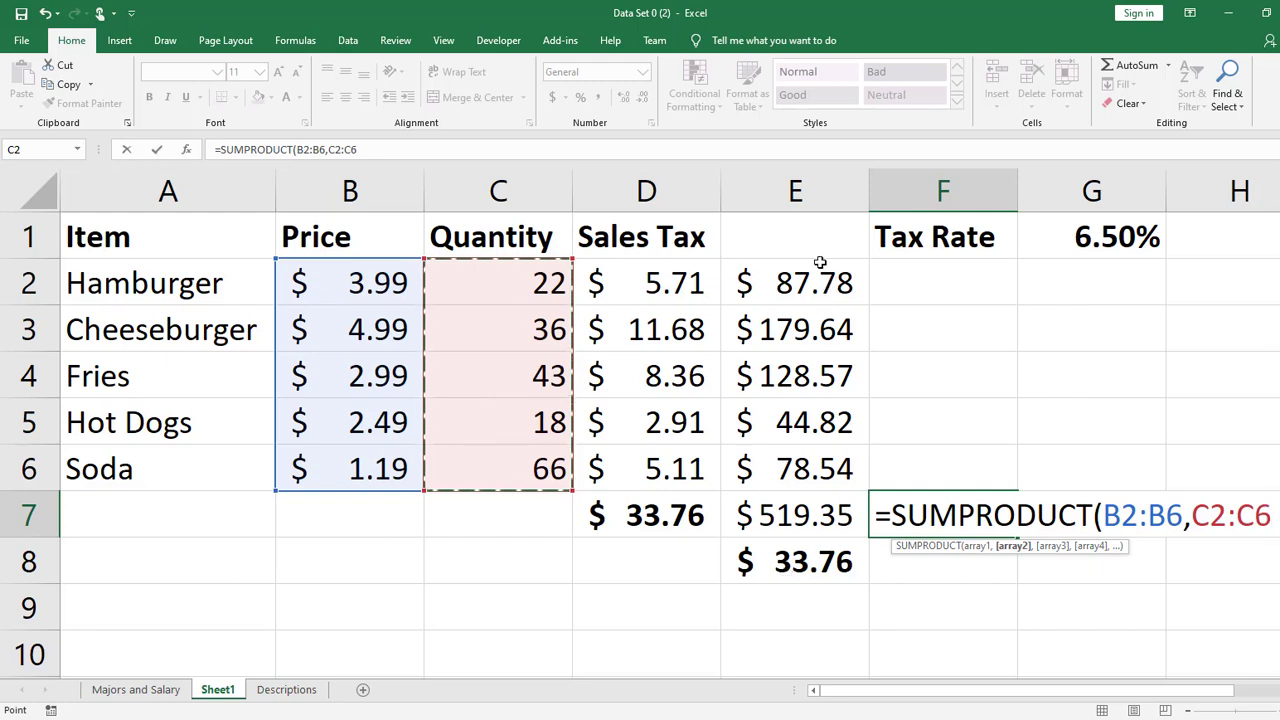
pyautogui.press('Return')
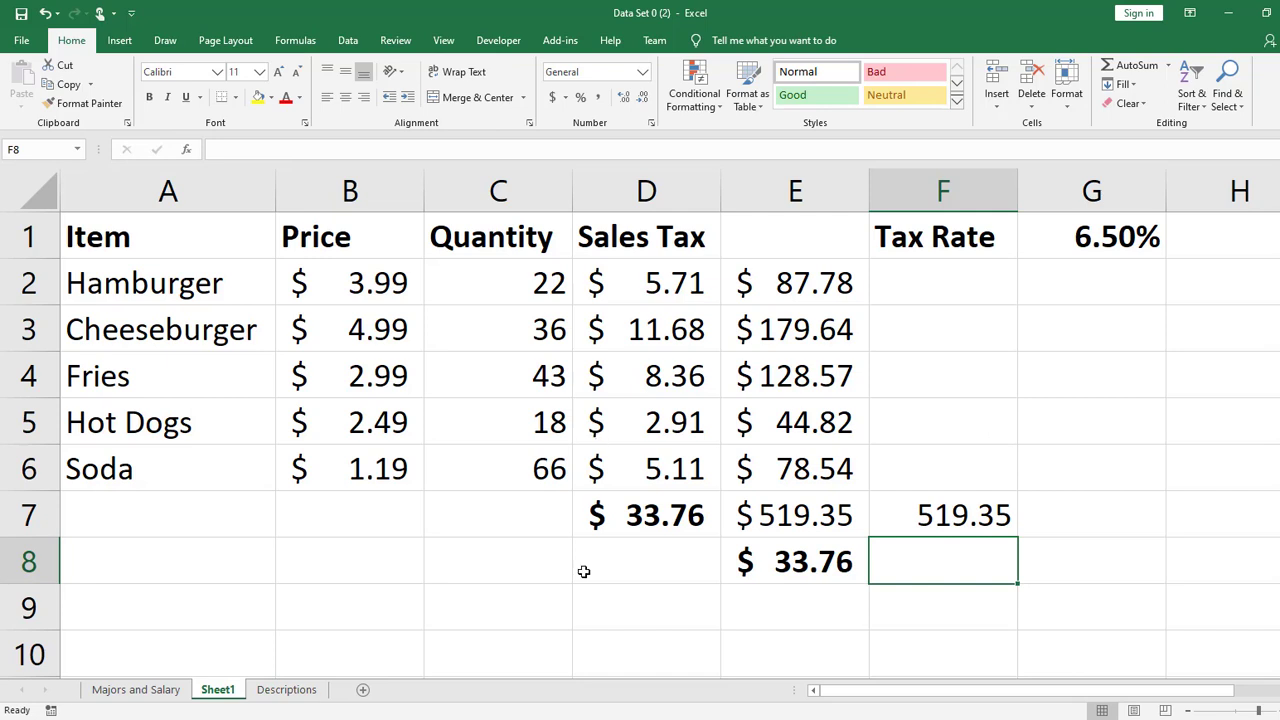
pyautogui.click(355, 552)
pyautogui.write('=')
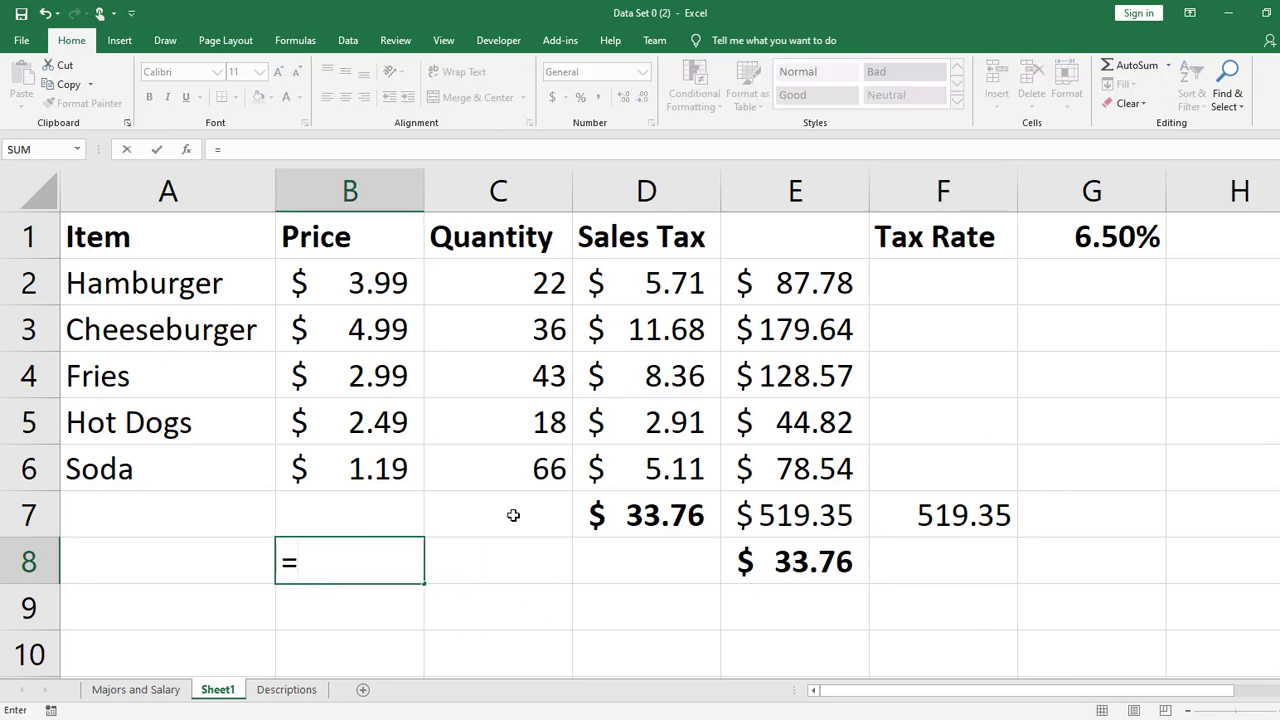
pyautogui.write('sump')
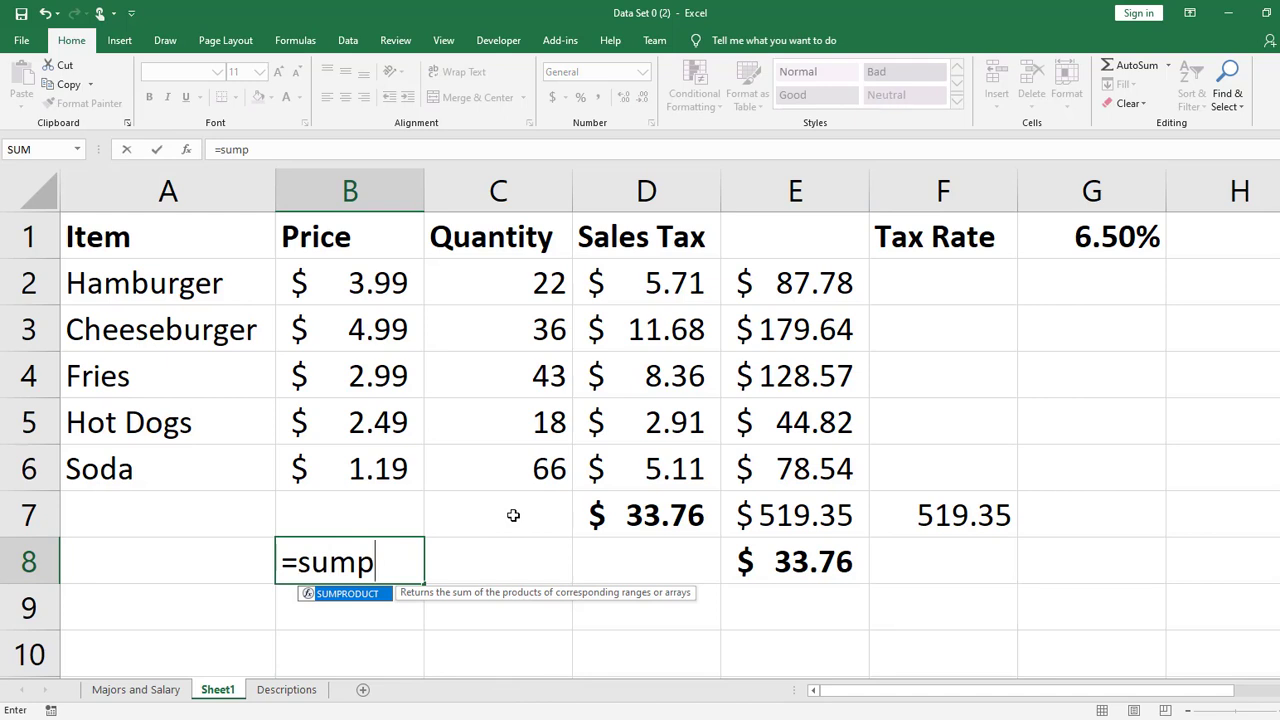
pyautogui.write('(')
pyautogui.press('BackSpace')
pyautogui.press('Tab')
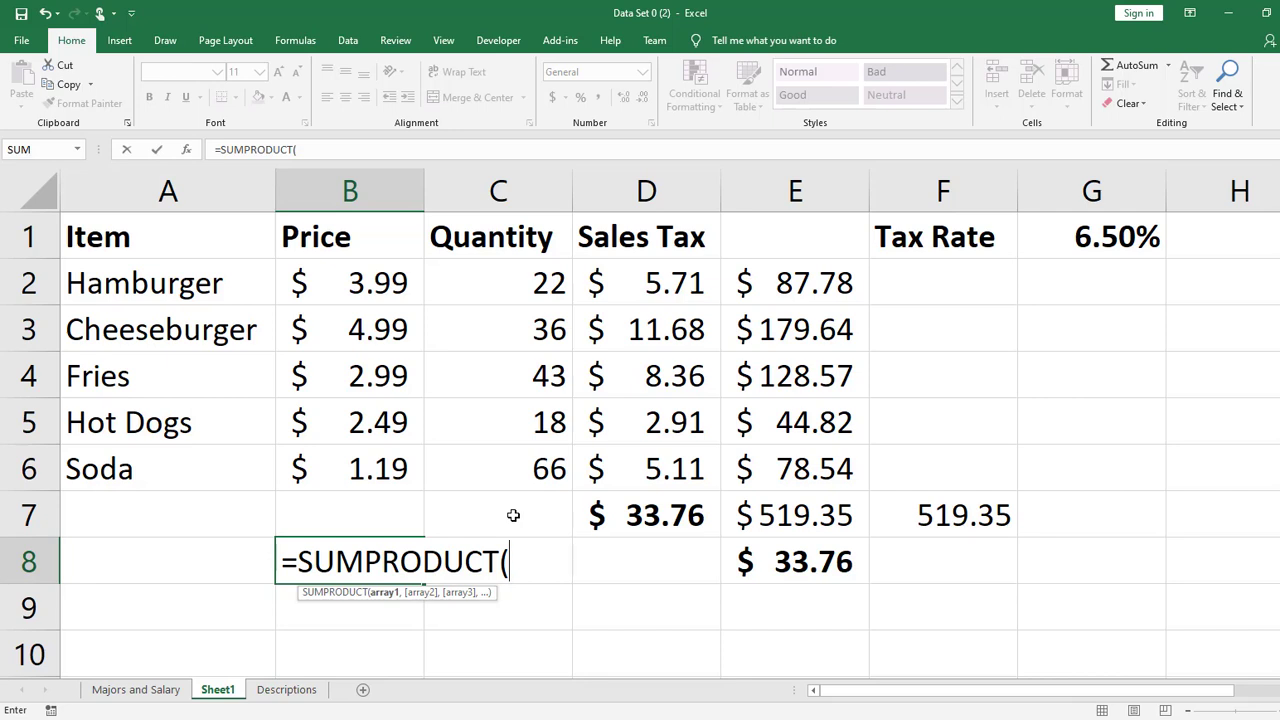
pyautogui.press('BackSpace')
pyautogui.press('BackSpace')
pyautogui.press('BackSpace')
pyautogui.press('BackSpace')
pyautogui.press('BackSpace')
pyautogui.press('BackSpace')
pyautogui.press('BackSpace')
pyautogui.press('BackSpace')
pyautogui.press('BackSpace')
pyautogui.press('BackSpace')
pyautogui.press('BackSpace')
pyautogui.press('BackSpace')
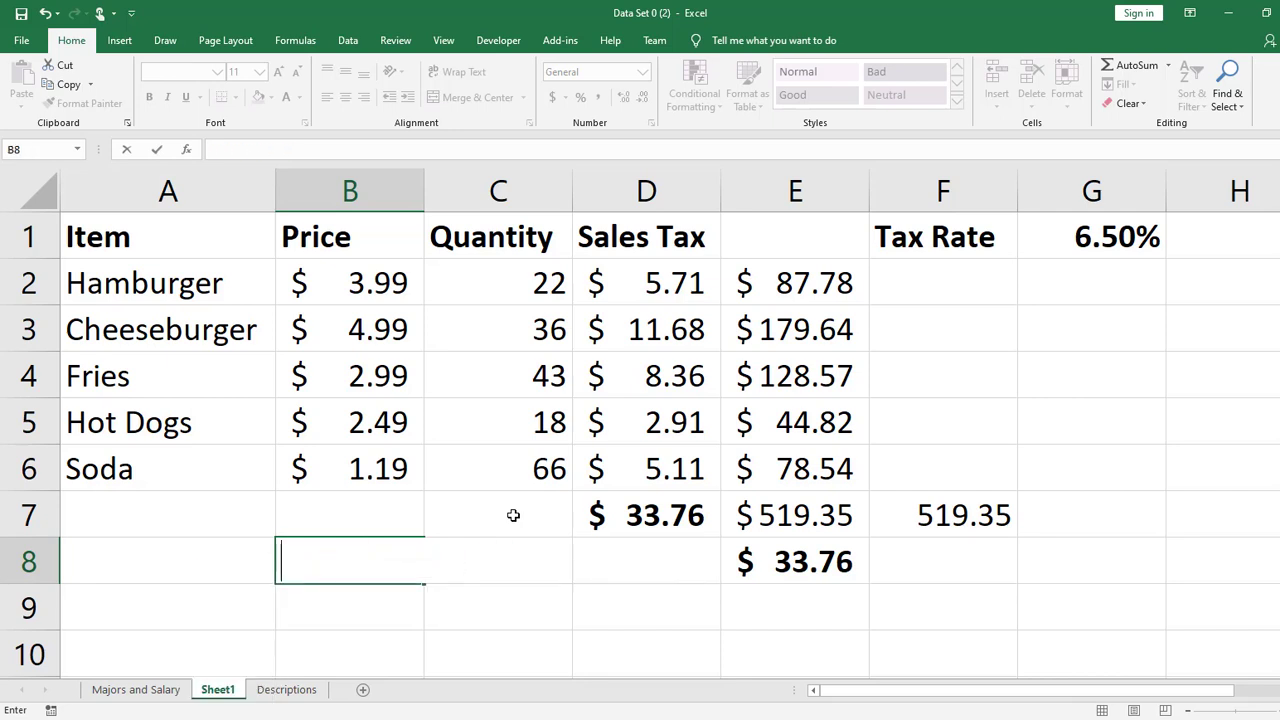
pyautogui.press('Return')
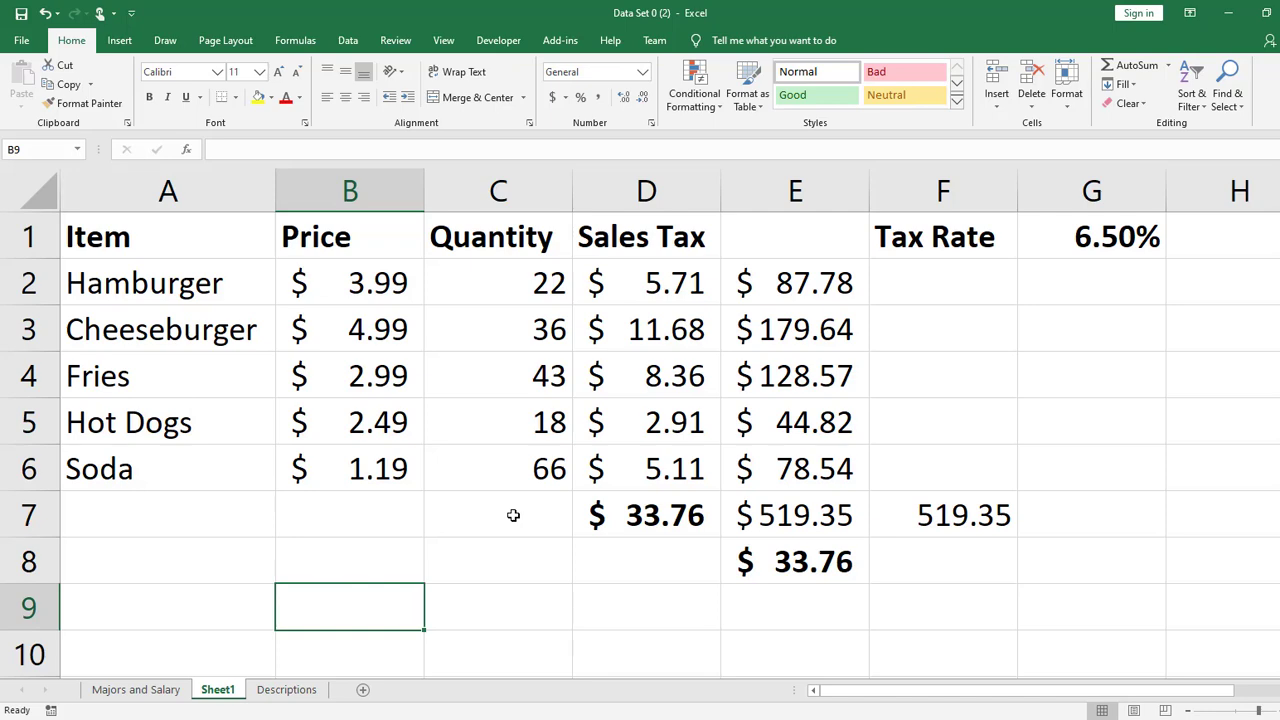
# - Add a new blank worksheet directly after Sheet1
pyautogui.click(364, 690)
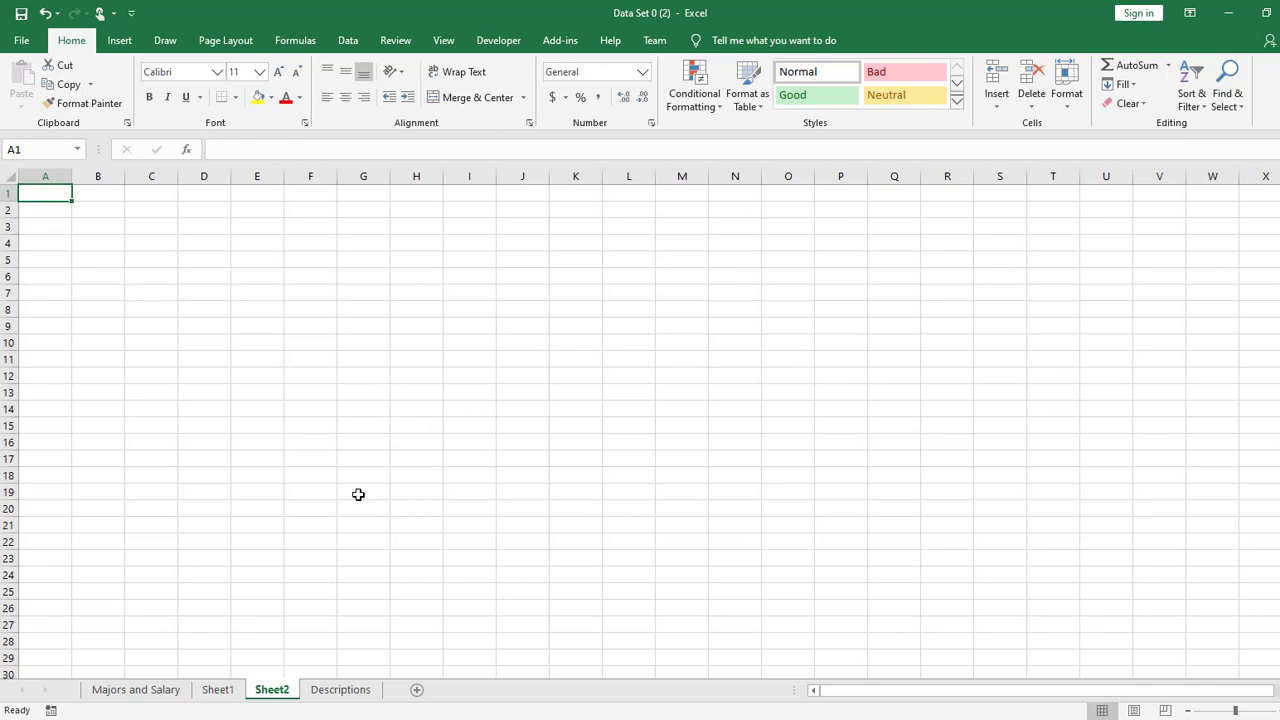
pyautogui.scroll(10, 294, 480)
pyautogui.press('Right')
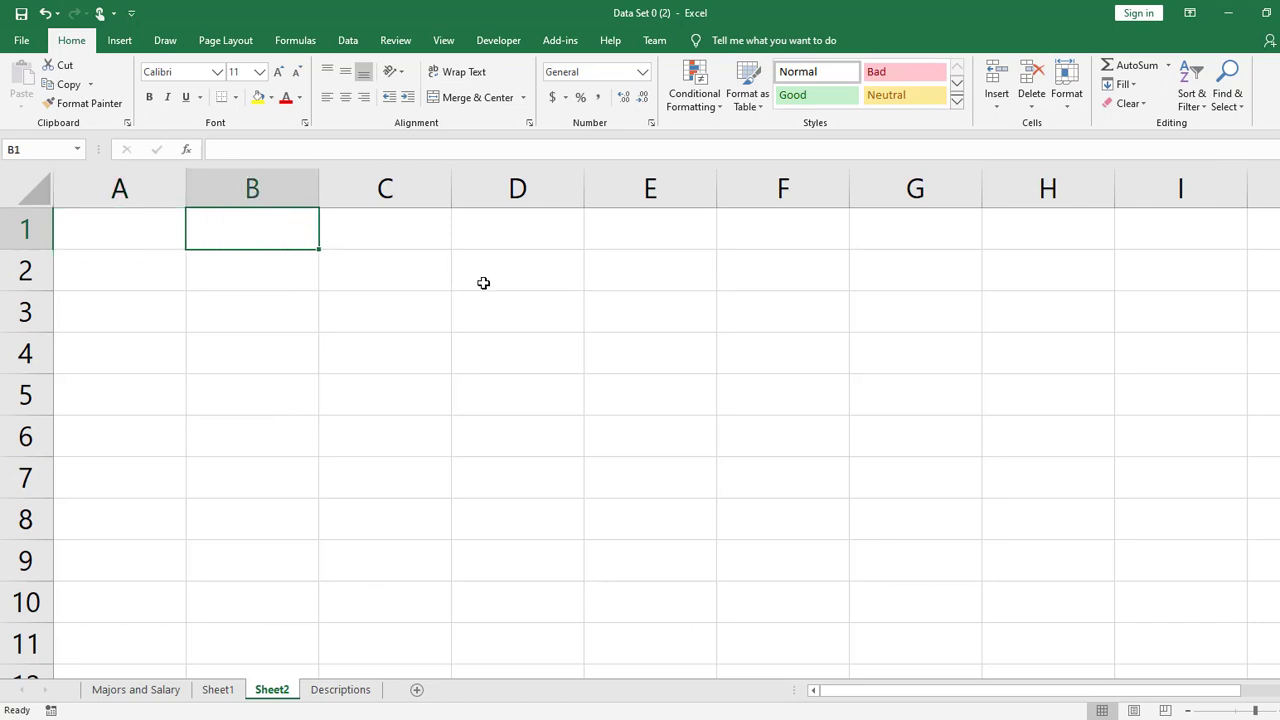
# - Enter the column header values 2 in B1 and 3 in C1 on Sheet2
pyautogui.write('2')
pyautogui.press('Tab')
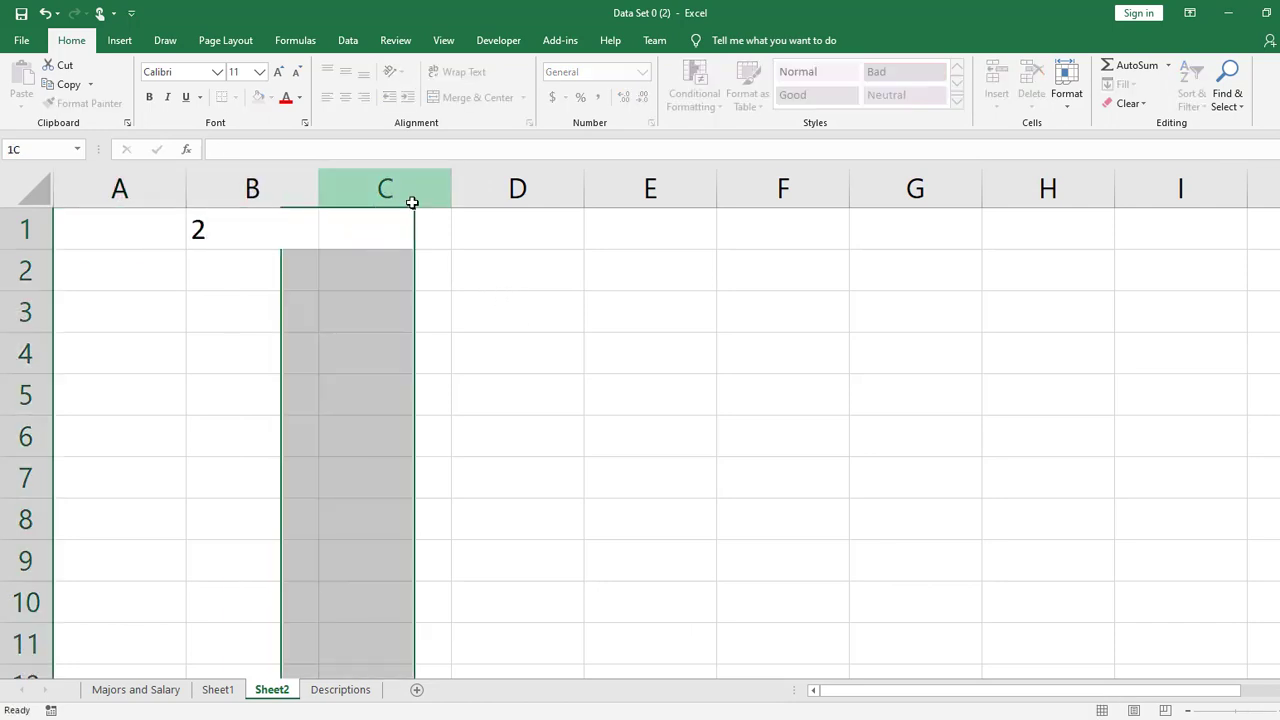
pyautogui.write('3')
pyautogui.click(517, 353)
# - Enter the row header values 100 in A2 and 200 in A3
pyautogui.click(133, 267)
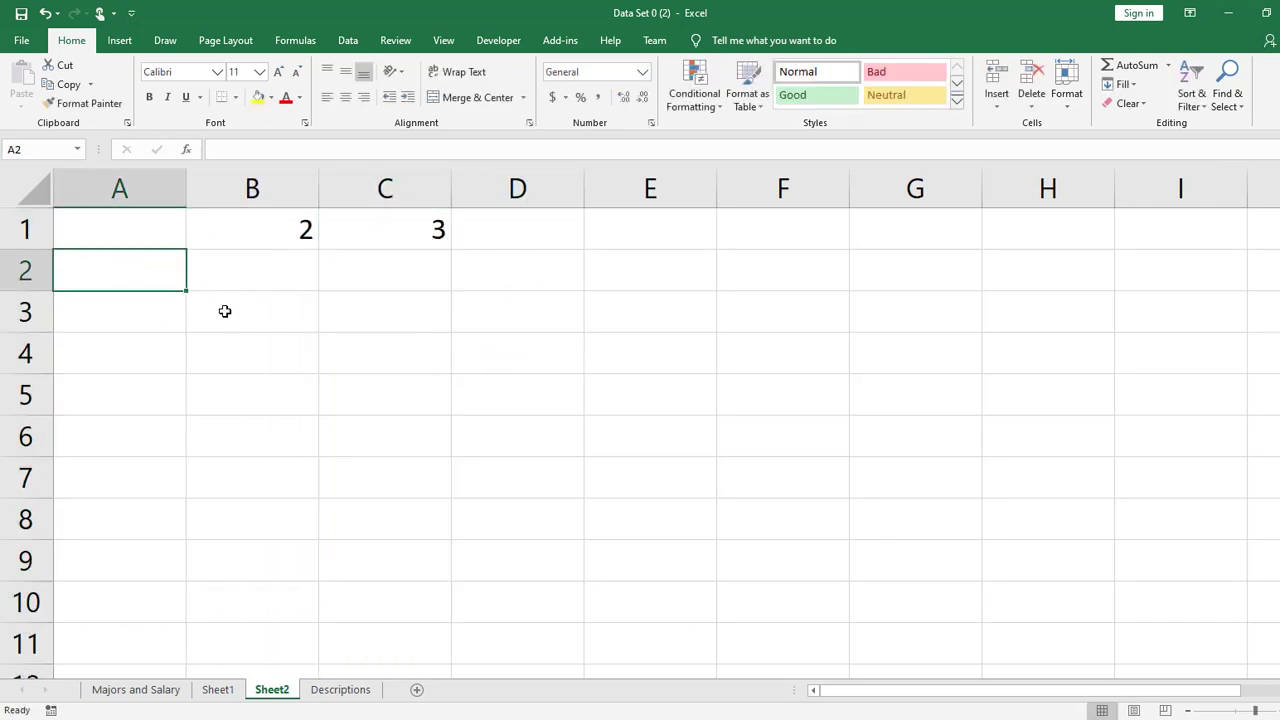
pyautogui.write('100')
pyautogui.press('Return')
pyautogui.write('200')
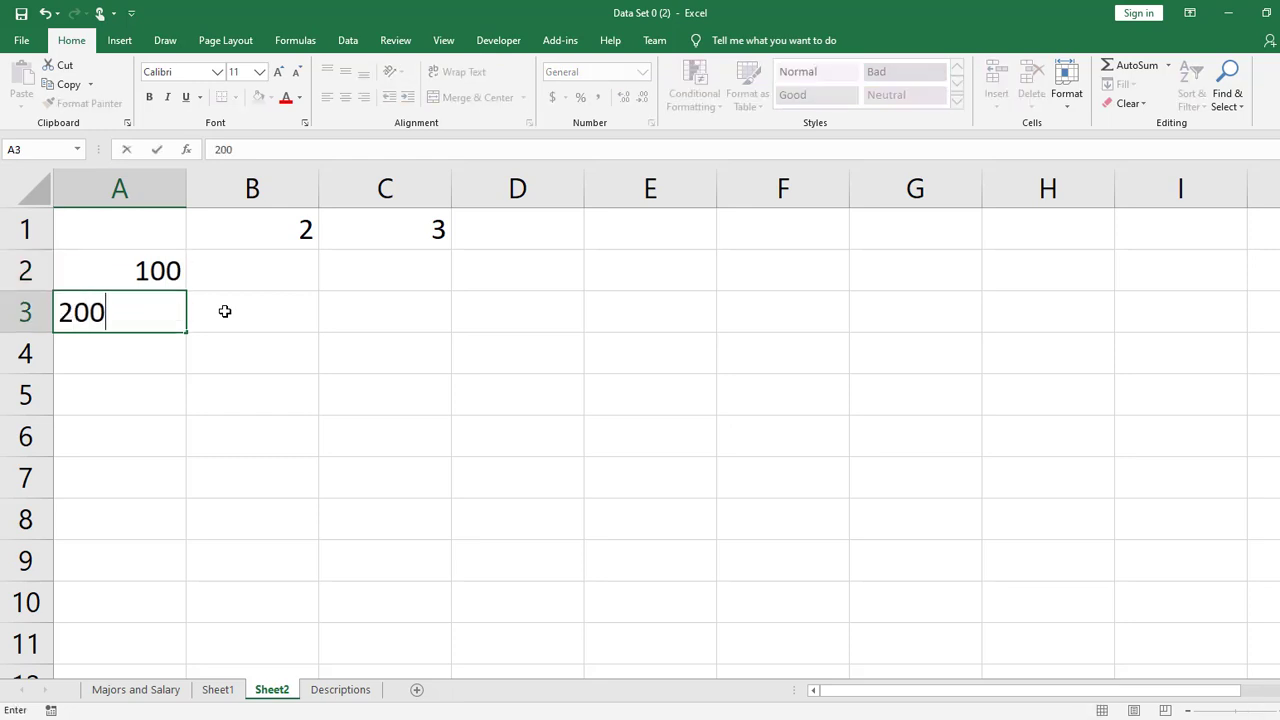
pyautogui.press('Return')
# - Extend the header row with 4 in D1 and 5 in E1, leaving E2 empty
pyautogui.click(280, 263)
pyautogui.doubleClick(279, 265)
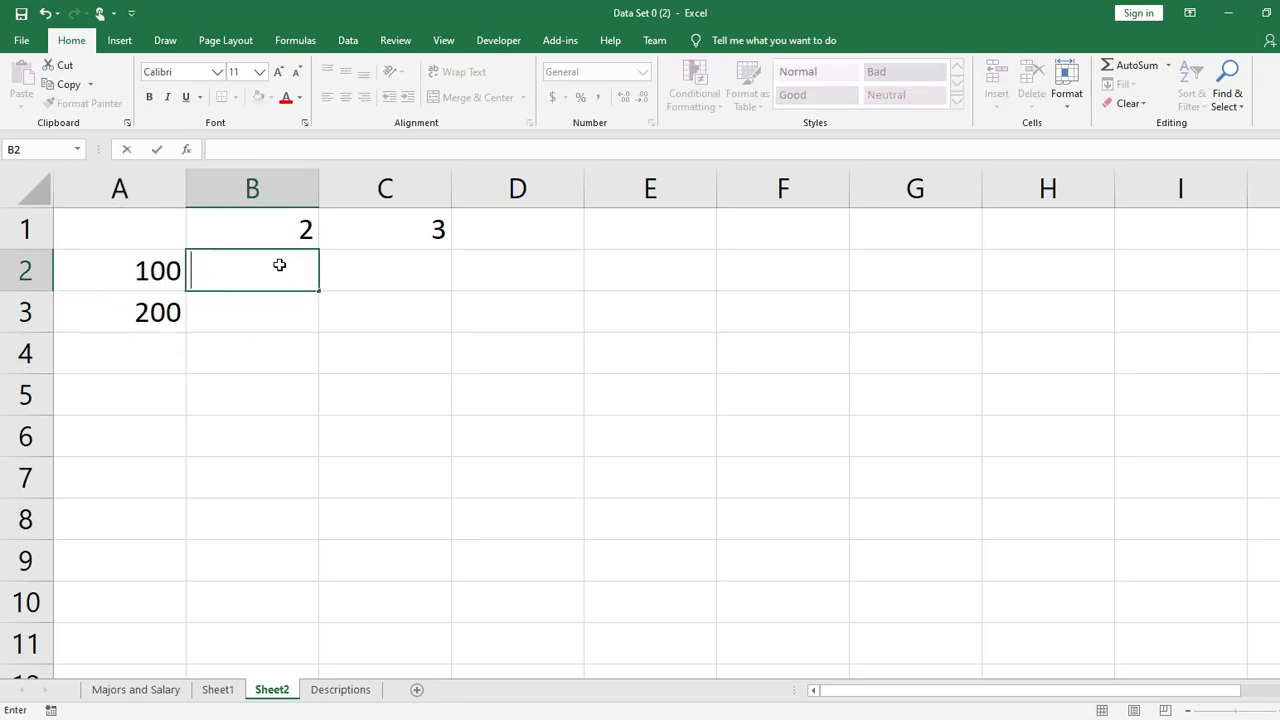
pyautogui.click(549, 242)
pyautogui.write('4')
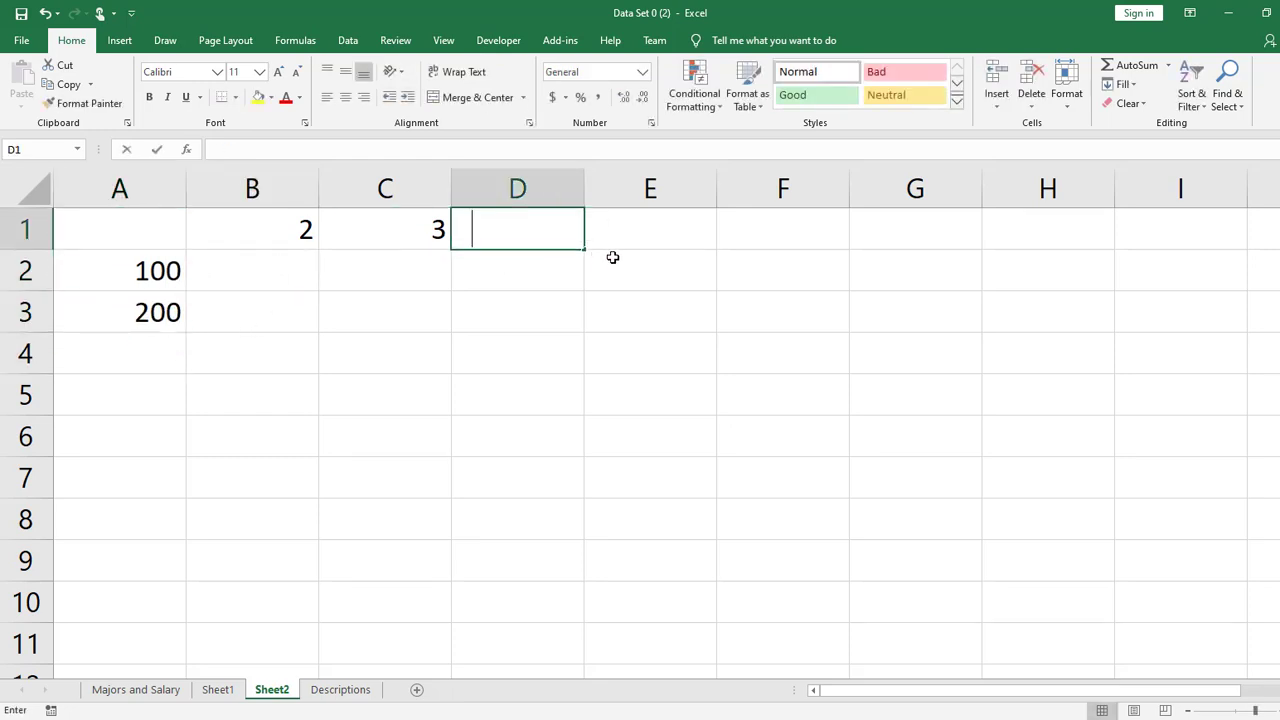
pyautogui.click(648, 254)
pyautogui.write('5')
pyautogui.click(659, 232)
pyautogui.press('Down')
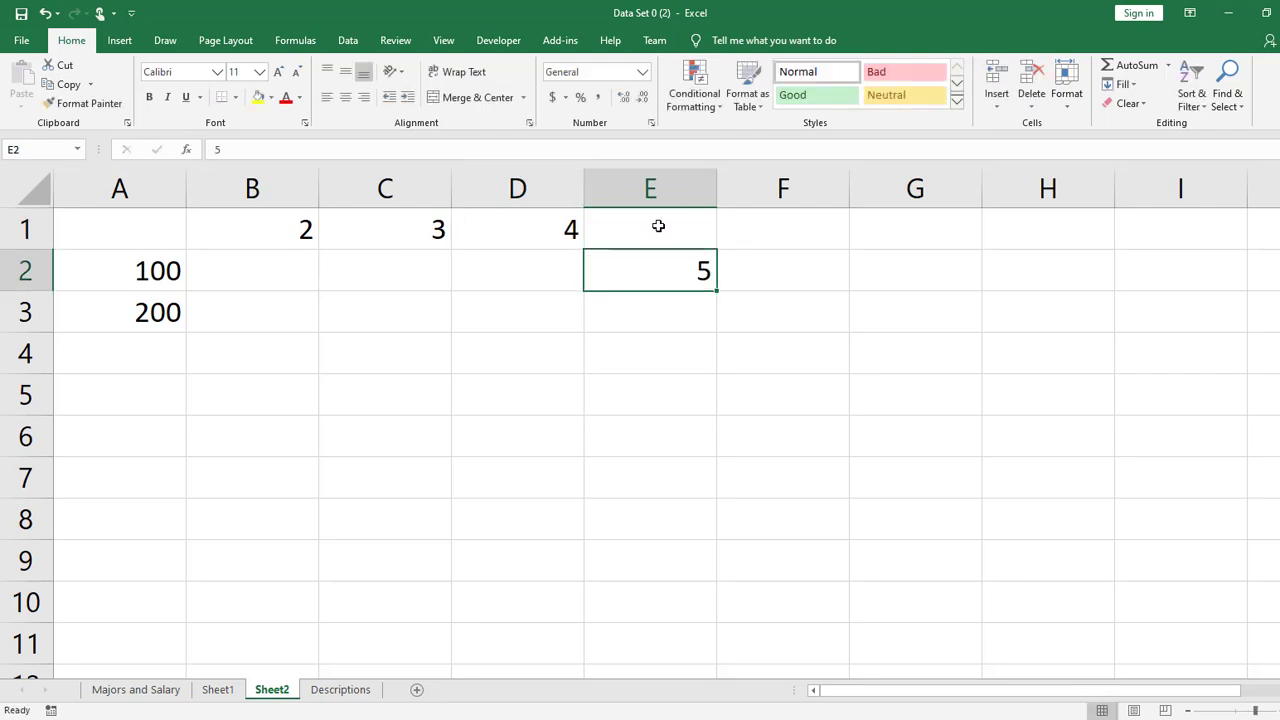
pyautogui.press('BackSpace')
pyautogui.click(658, 226)
pyautogui.write('5')
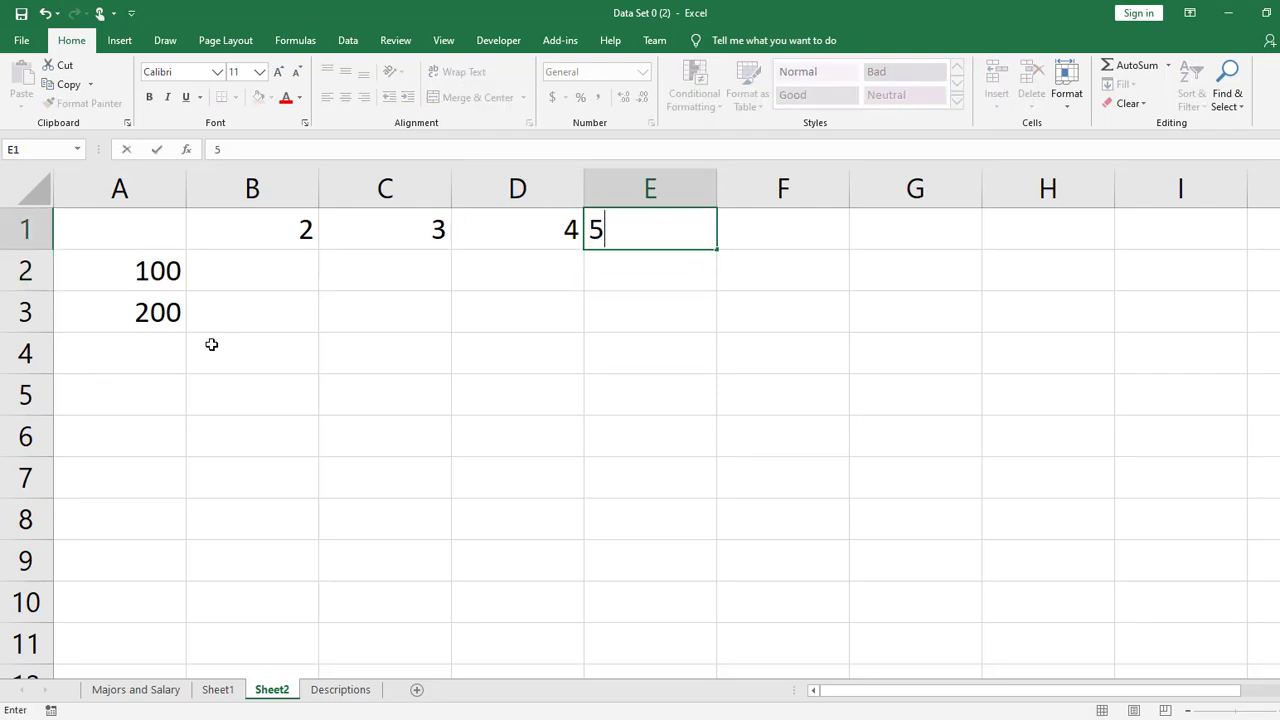
# - Extend the row values in column A with 300 in A4 and 400 in A5
pyautogui.click(169, 340)
pyautogui.write('300')
pyautogui.press('Return')
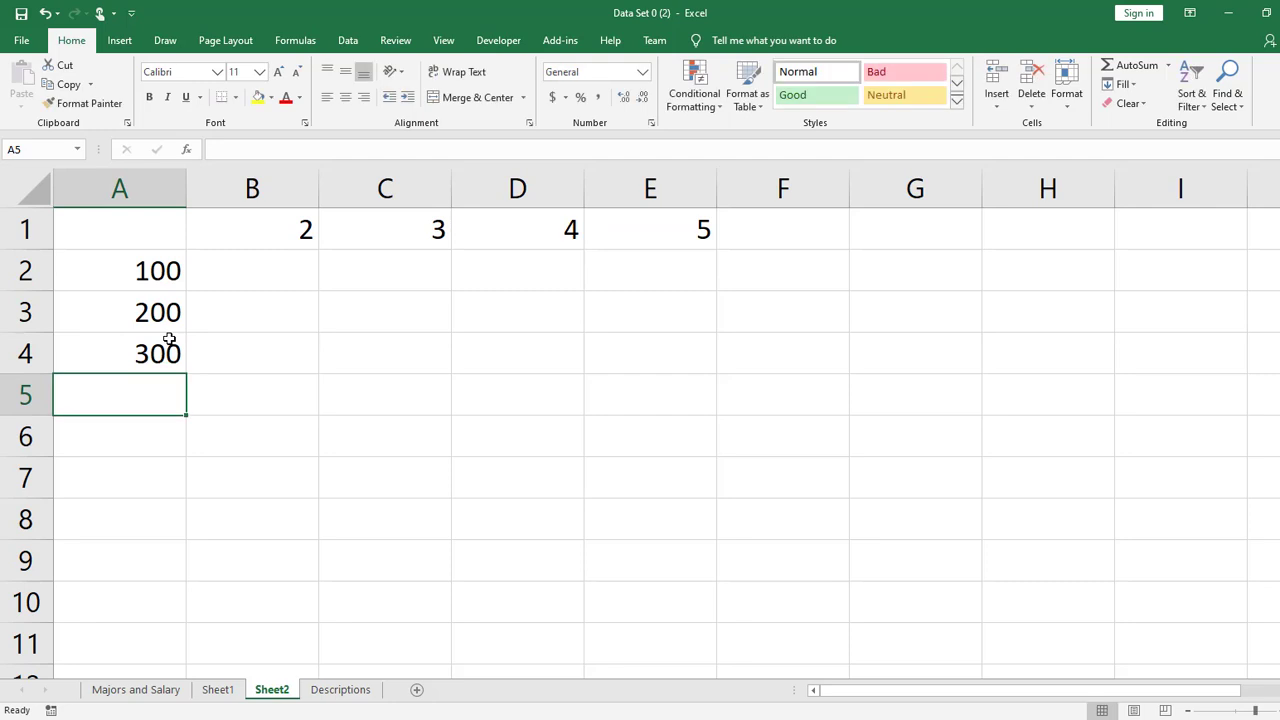
pyautogui.write('3')
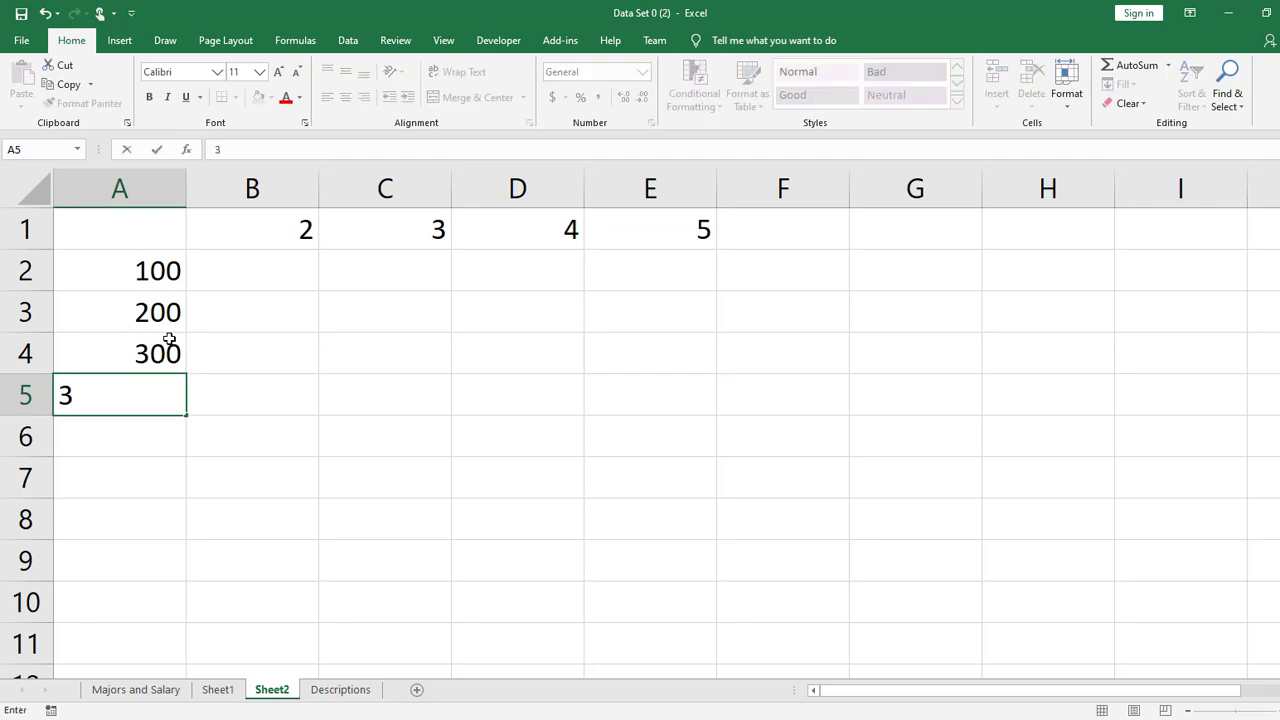
pyautogui.press('BackSpace')
pyautogui.write('400')
pyautogui.press('Return')
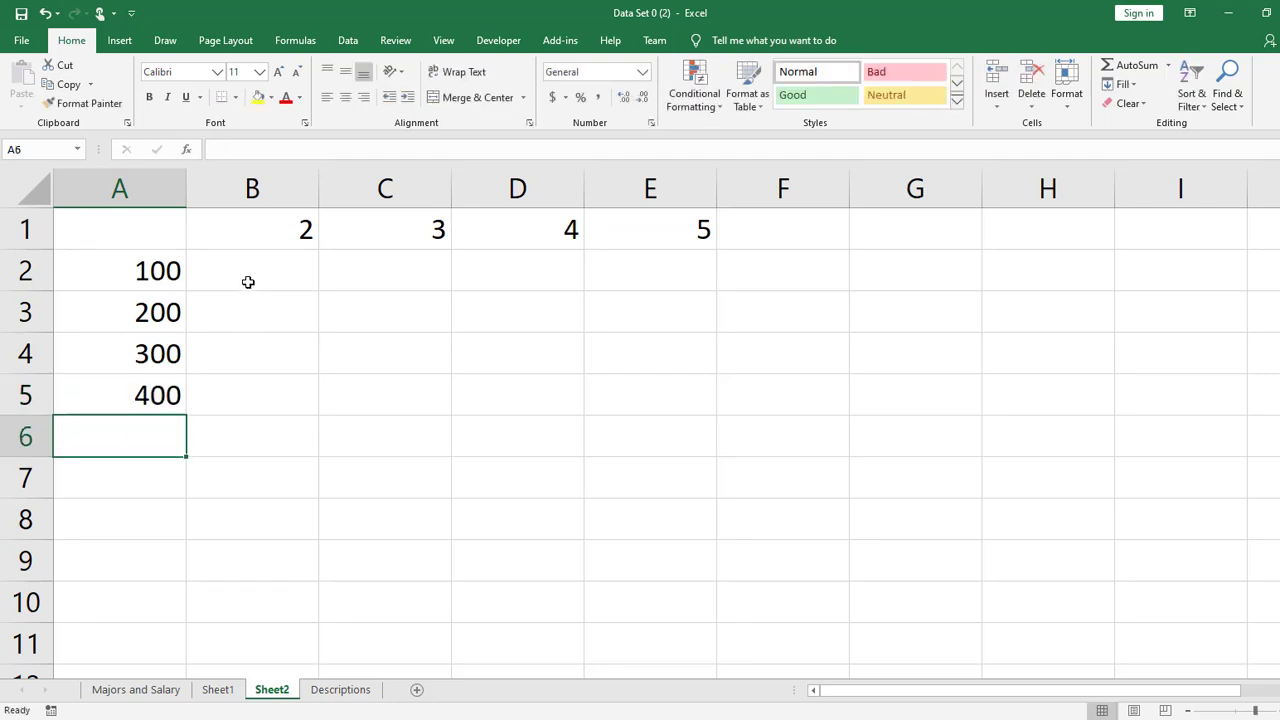
# - Add the column and row header values in B2 with the formula =B1+A2
pyautogui.click(248, 282)
pyautogui.write('=')
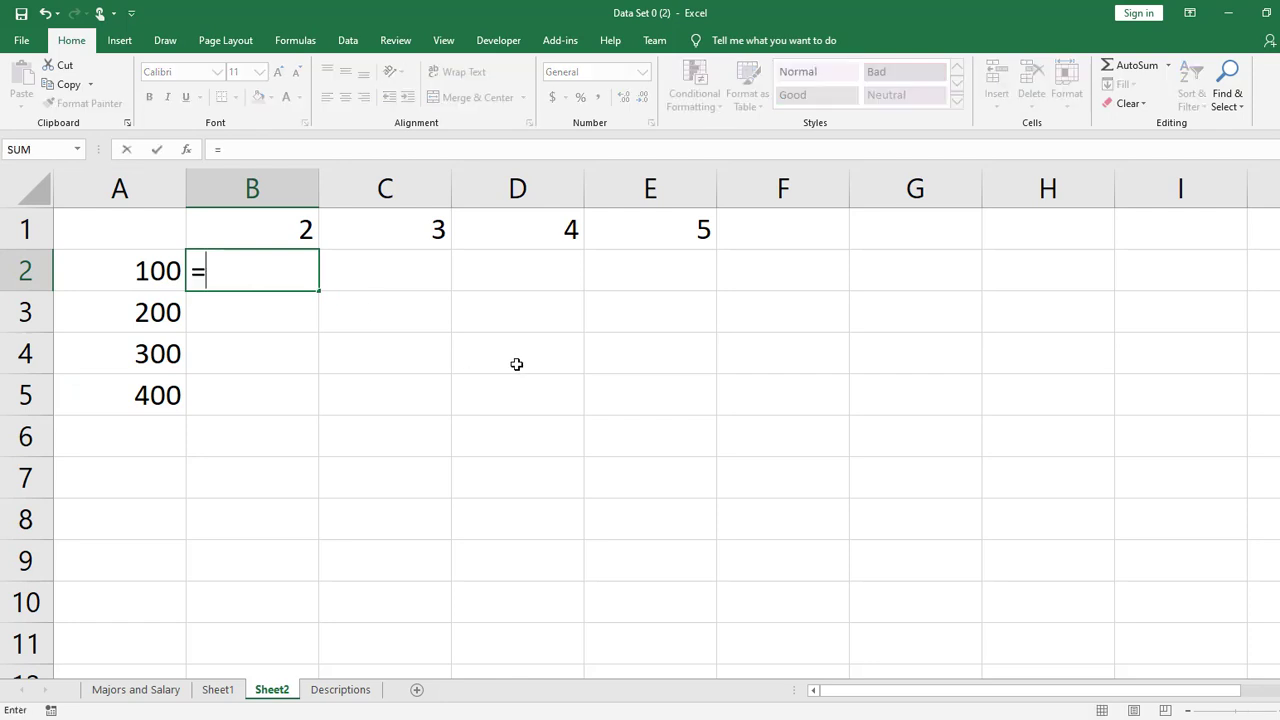
pyautogui.click(247, 241)
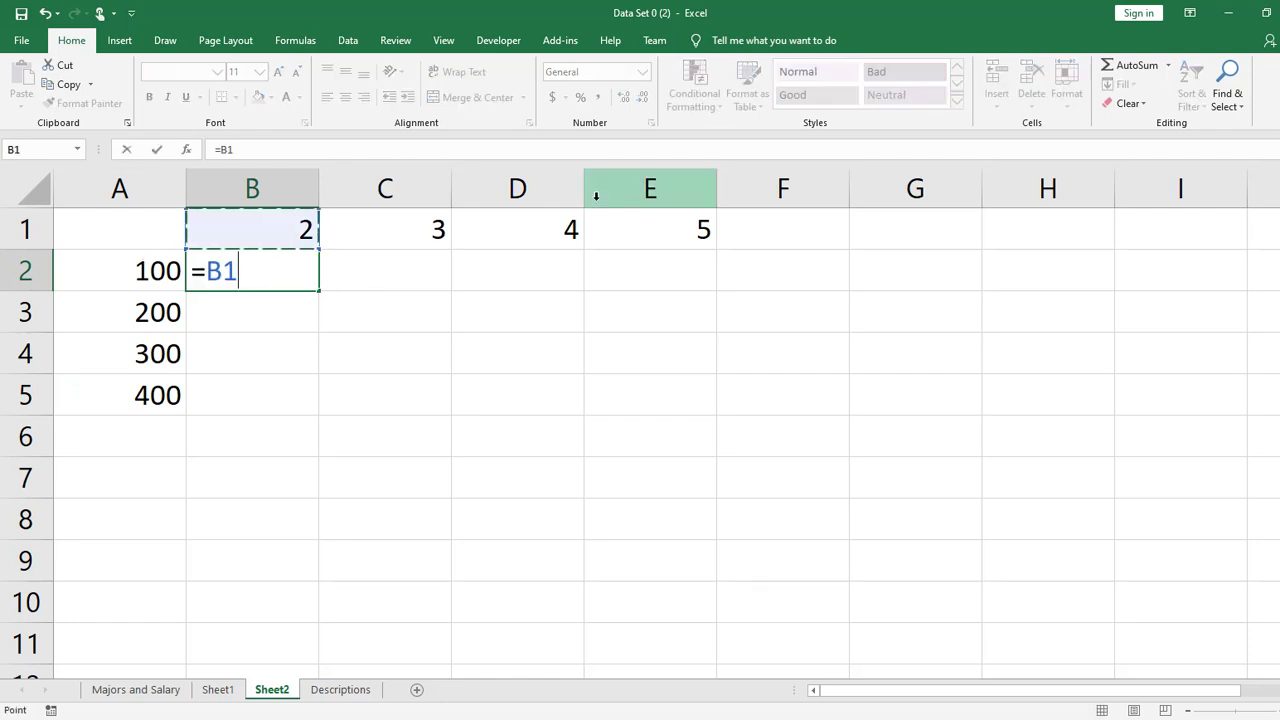
pyautogui.write('*')
pyautogui.click(152, 272)
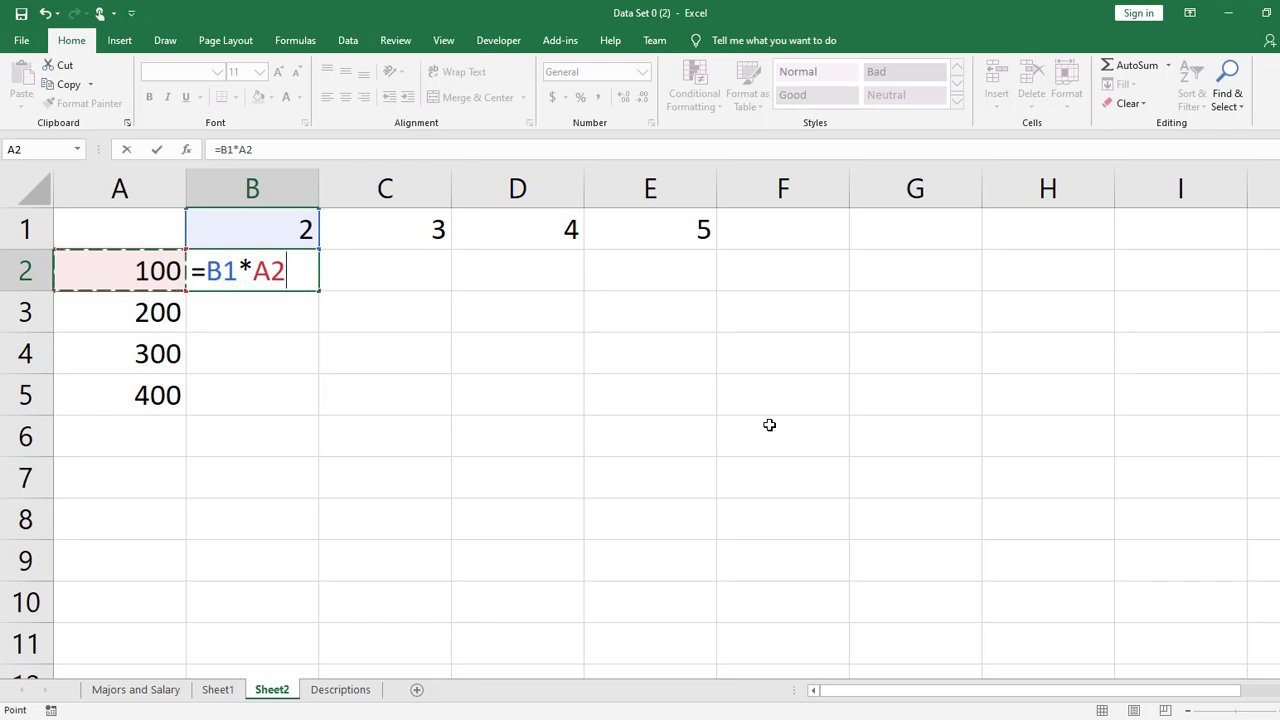
pyautogui.click(252, 286)
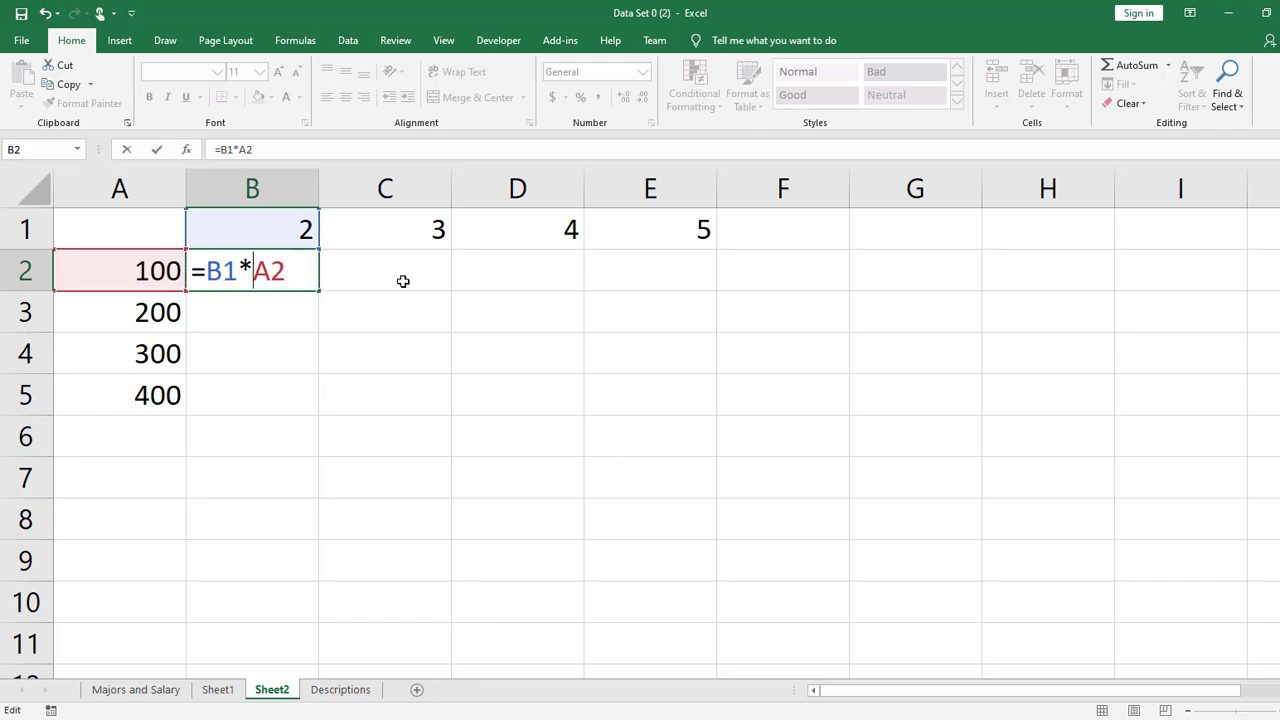
pyautogui.press('BackSpace')
pyautogui.write('+')
pyautogui.press('Return')
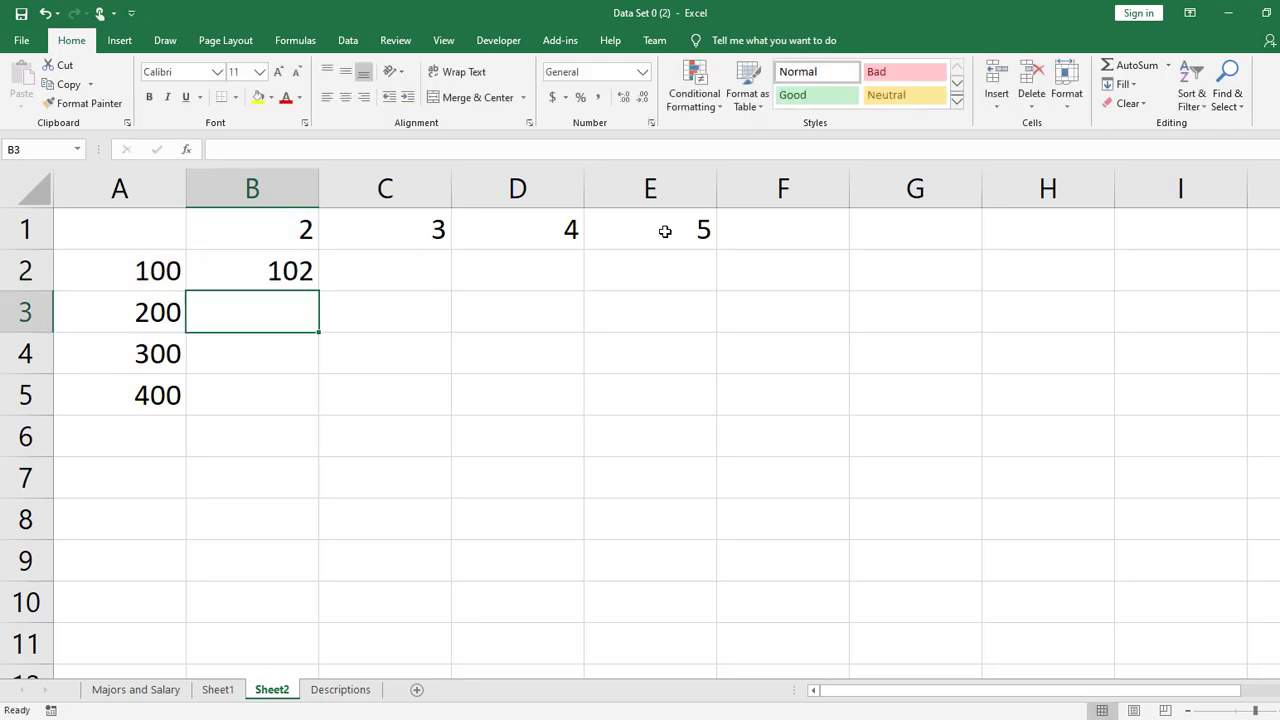
# - Inspect the formula in B2 and the cell references it uses against the row and column headers
pyautogui.click(221, 273)
pyautogui.click(401, 355)
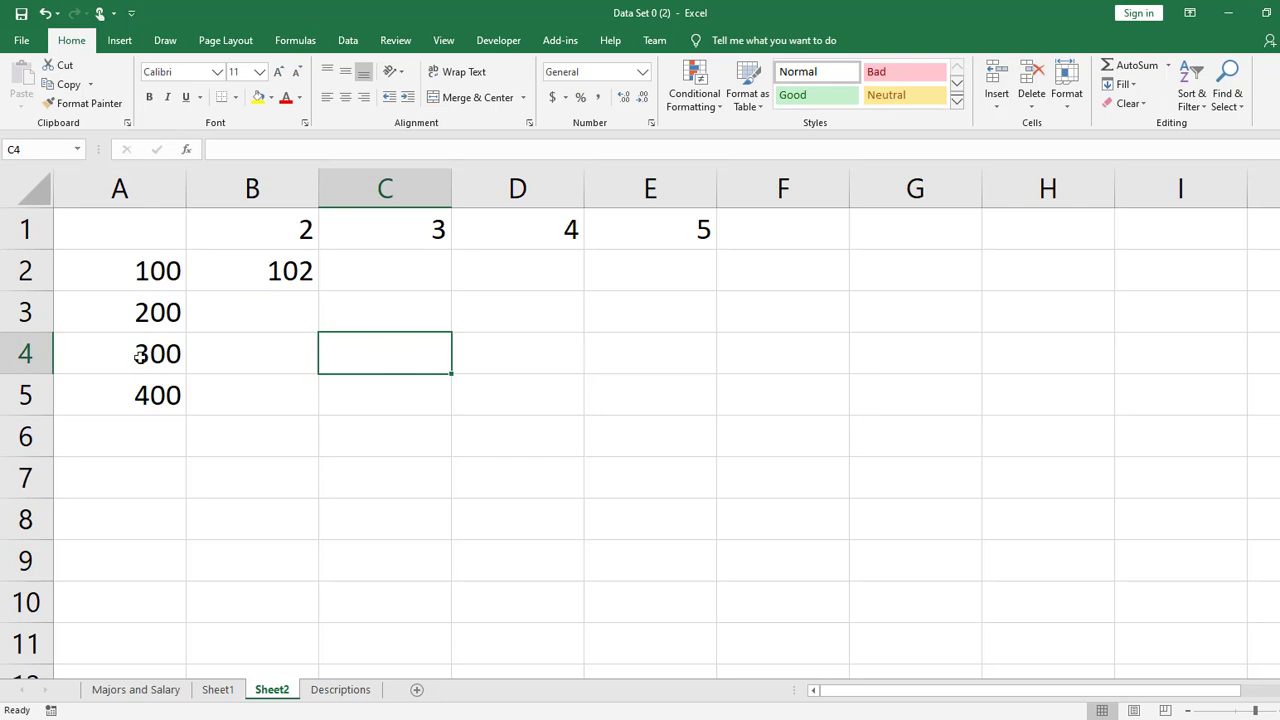
pyautogui.click(549, 358)
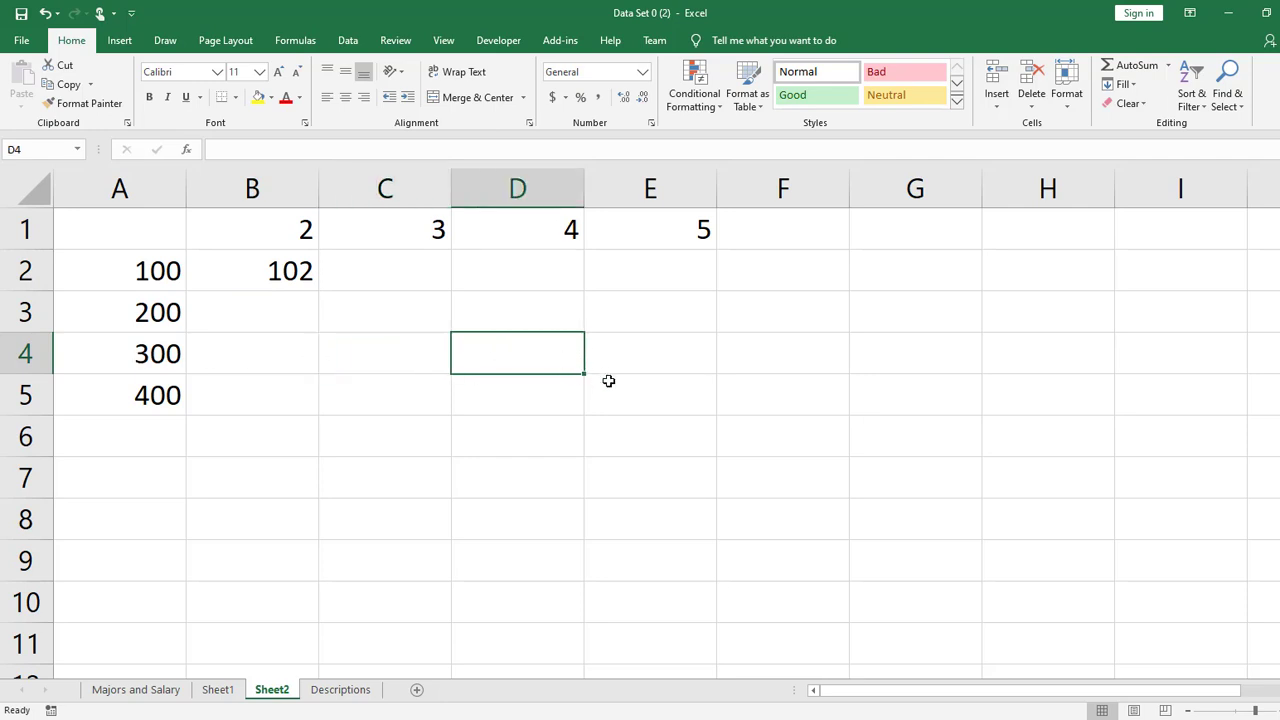
pyautogui.click(300, 268)
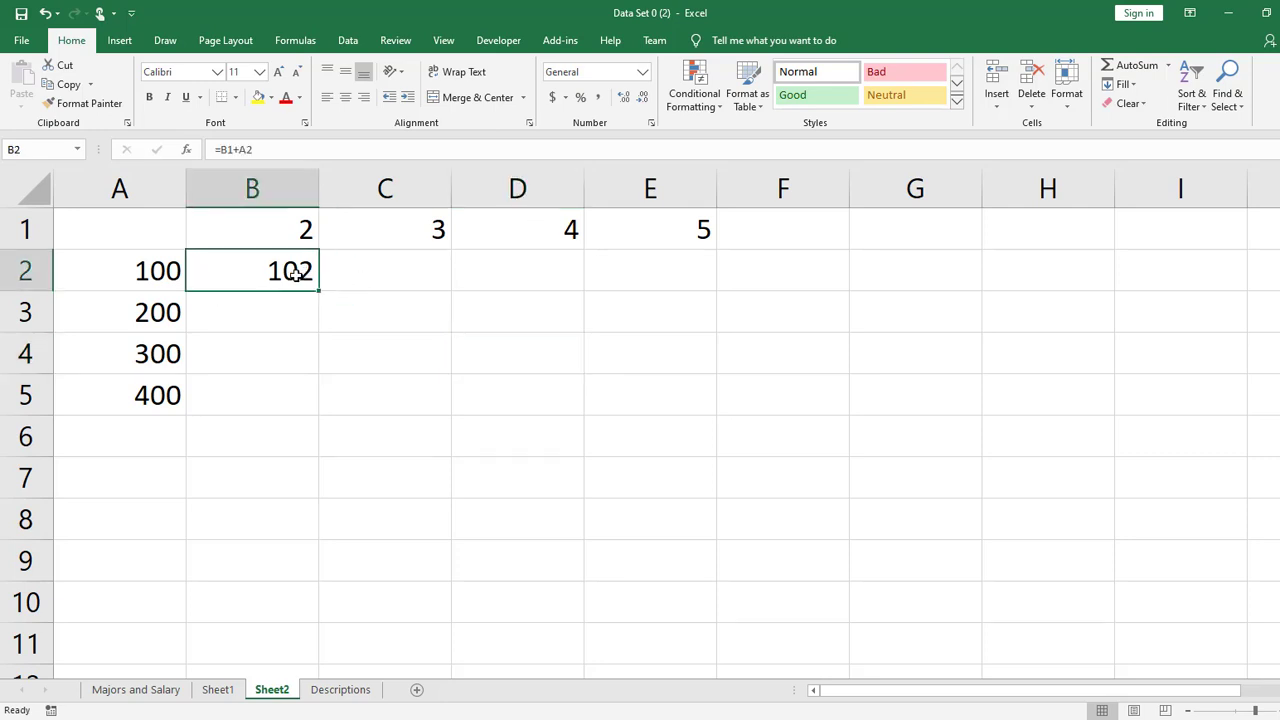
pyautogui.doubleClick(277, 270)
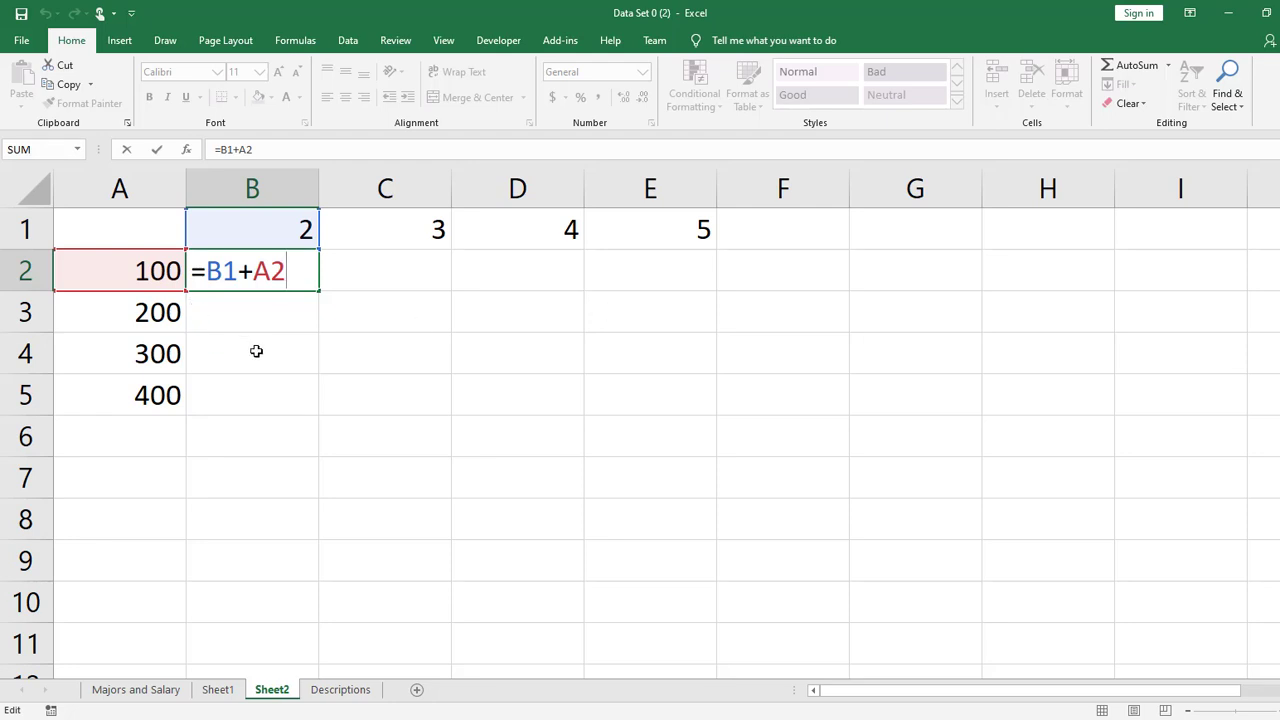
pyautogui.press('Return')
# - Copy the relative formula from B2 down to B3:B5 and inspect the references in B3
pyautogui.click(303, 256)
pyautogui.hotkey('ctrl', 'c')
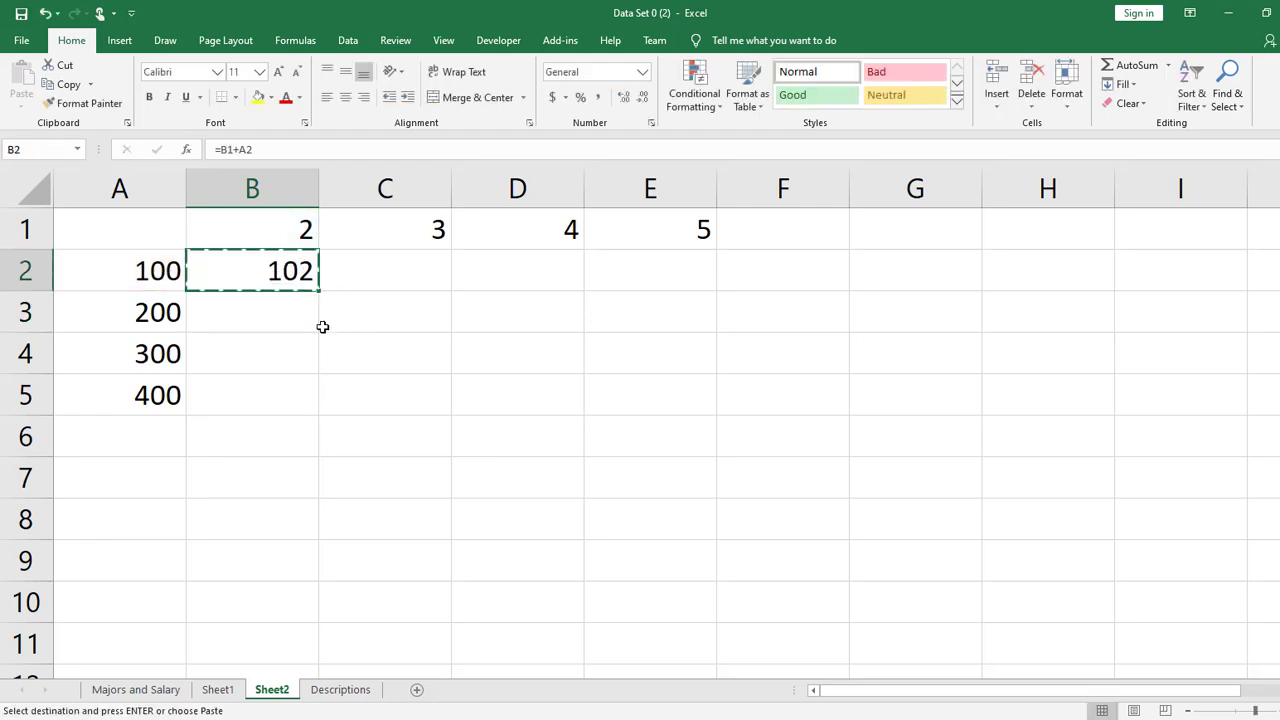
pyautogui.moveTo(300, 315); pyautogui.dragTo(289, 397)
pyautogui.hotkey('ctrl', 'v')
pyautogui.click(557, 443)
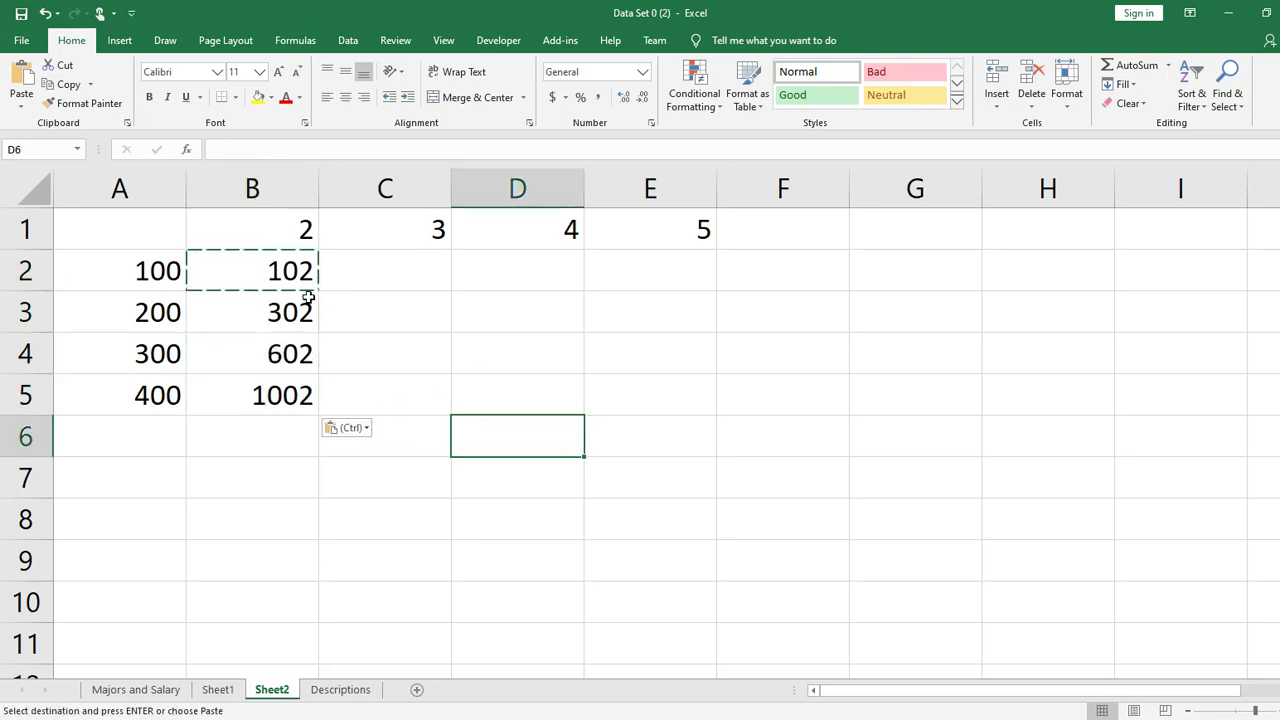
pyautogui.doubleClick(297, 312)
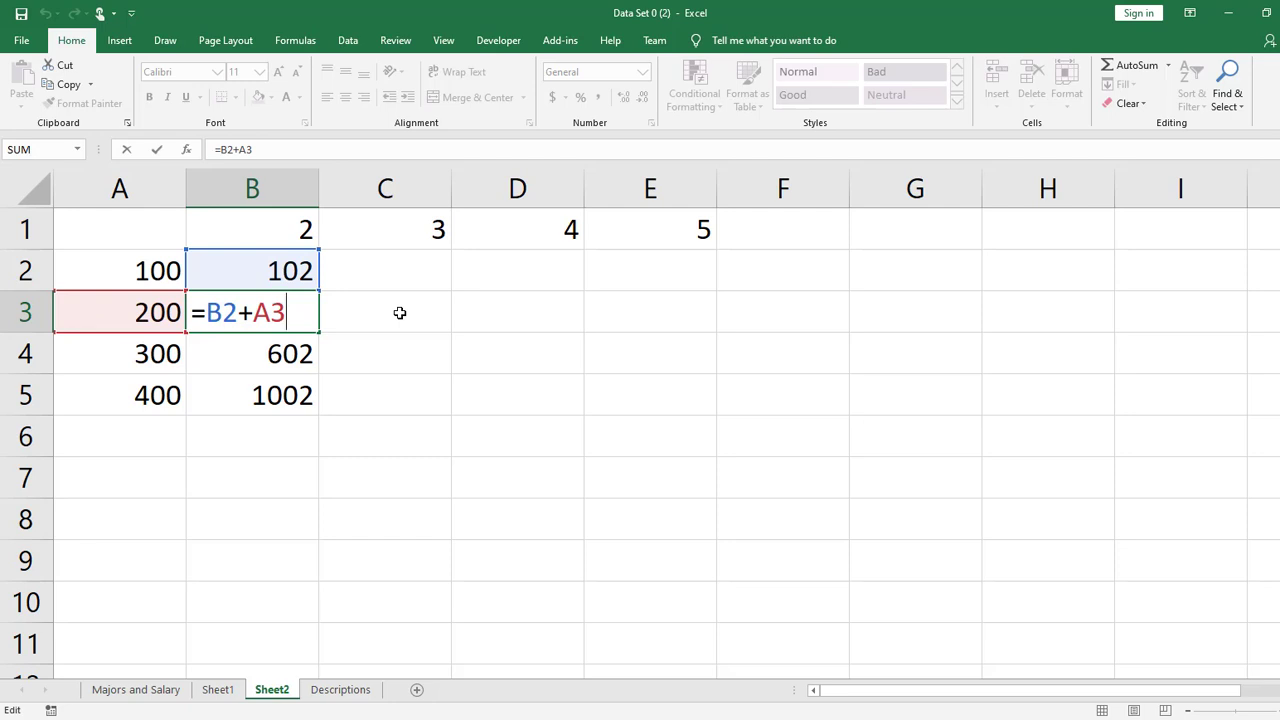
pyautogui.press('Return')
# - Copy the relative formula from B2 across to C2:D2 and inspect the references in C2
pyautogui.click(277, 271)
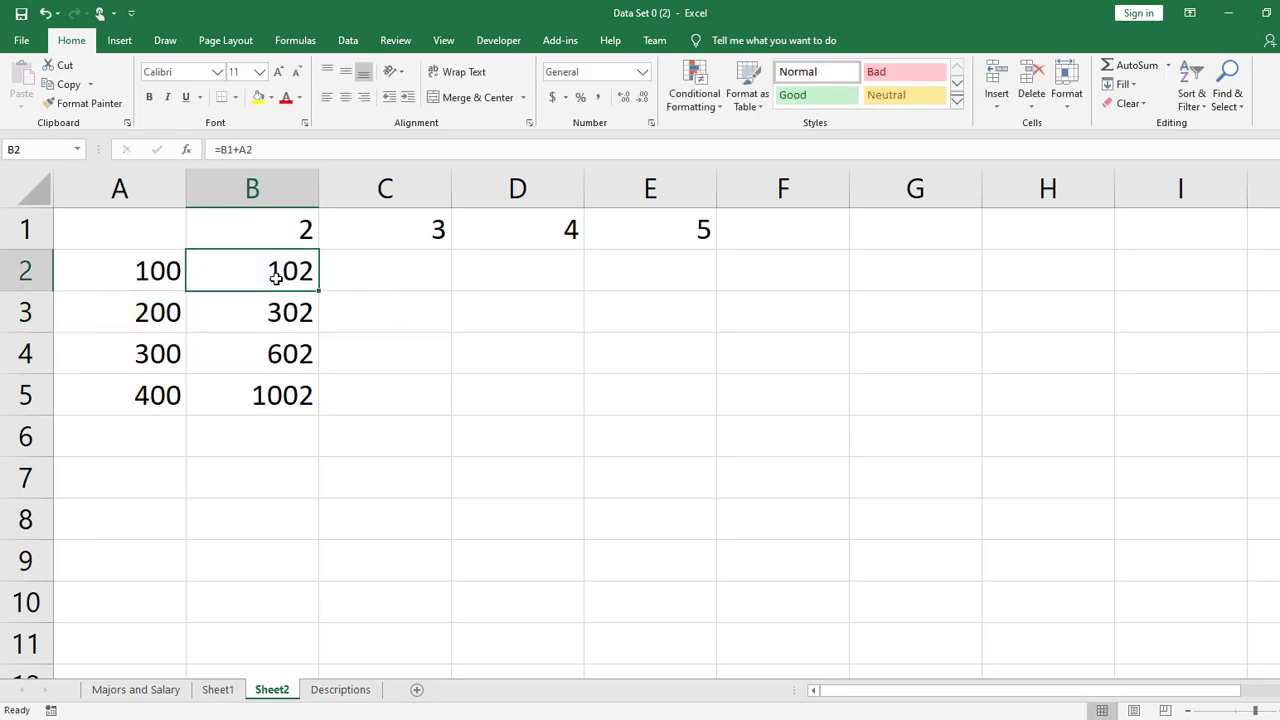
pyautogui.hotkey('ctrl', 'c')
pyautogui.click(439, 275)
pyautogui.moveTo(439, 275); pyautogui.dragTo(530, 272)
pyautogui.hotkey('ctrl', 'v')
pyautogui.click(551, 443)
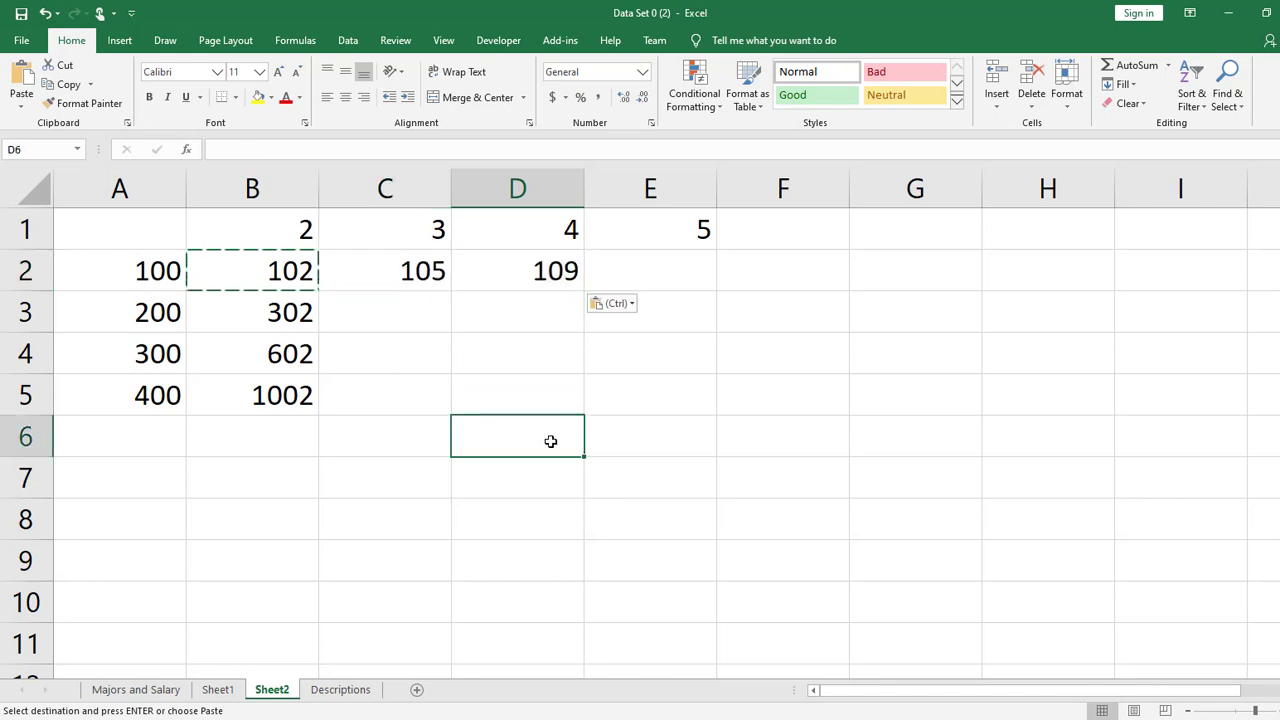
pyautogui.click(440, 282)
pyautogui.doubleClick(440, 282)
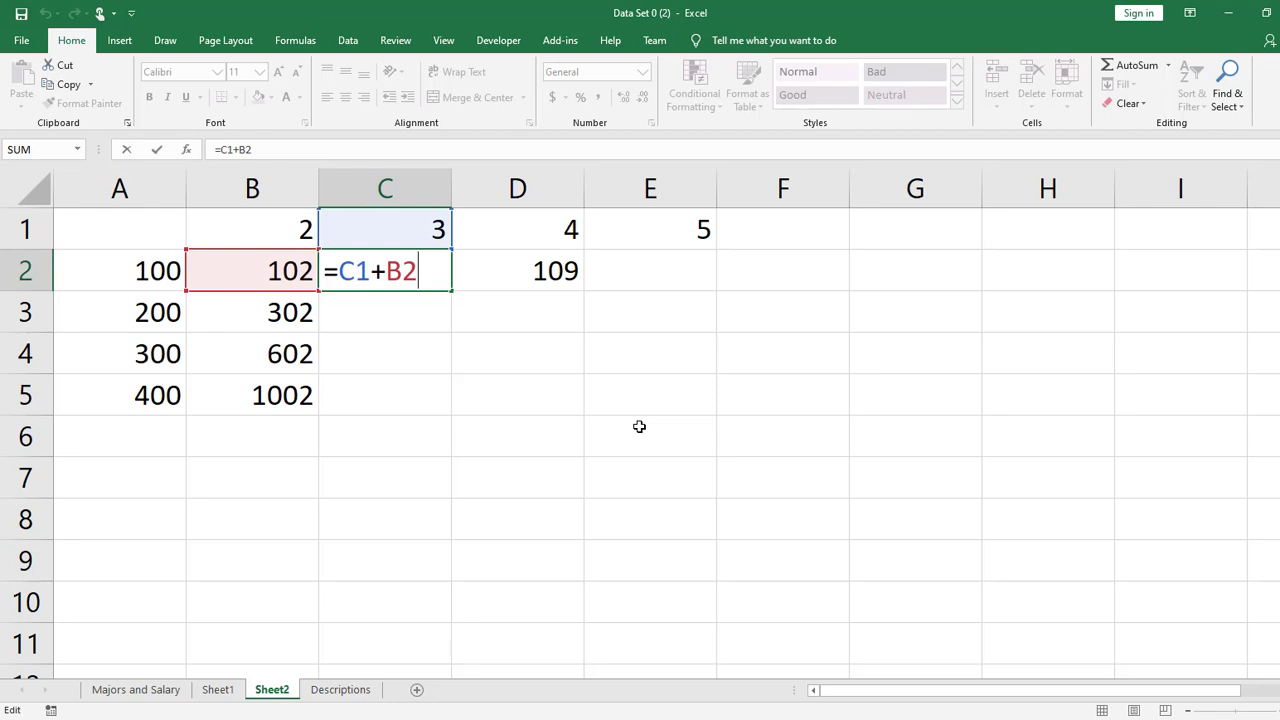
pyautogui.press('Return')
# - Clear the copied formulas from B3:B5 and C2:D2
pyautogui.moveTo(303, 313); pyautogui.dragTo(296, 395)
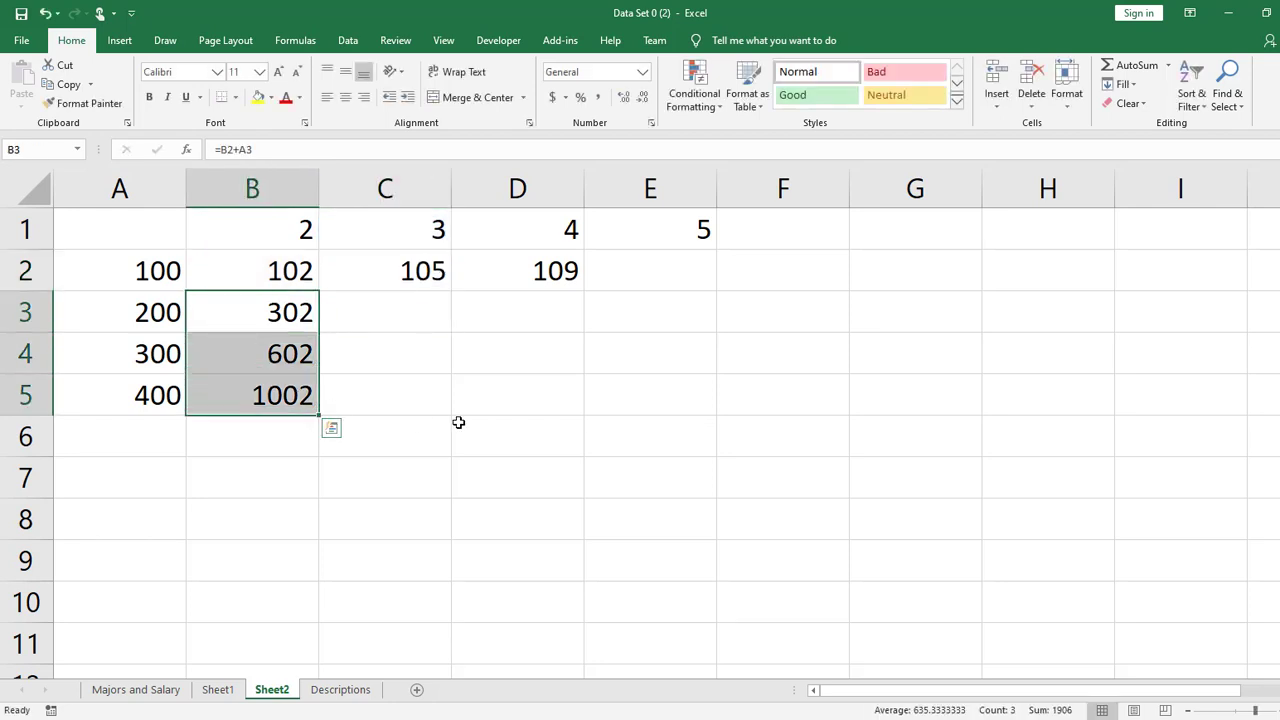
pyautogui.press('Delete')
pyautogui.moveTo(397, 268); pyautogui.dragTo(571, 282)
pyautogui.press('Delete')
# - Make both references in B2 absolute so that the formula reads =$B$1+$A$2
pyautogui.click(291, 268)
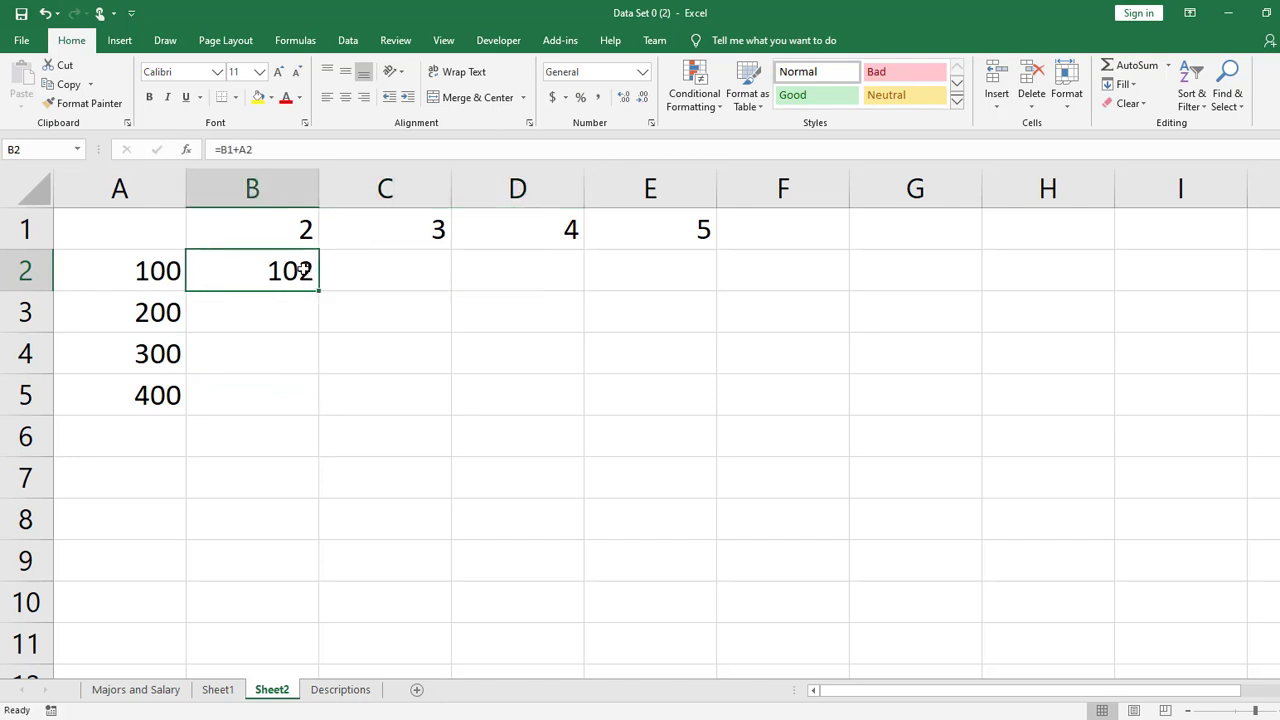
pyautogui.doubleClick(285, 268)
pyautogui.click(222, 270)
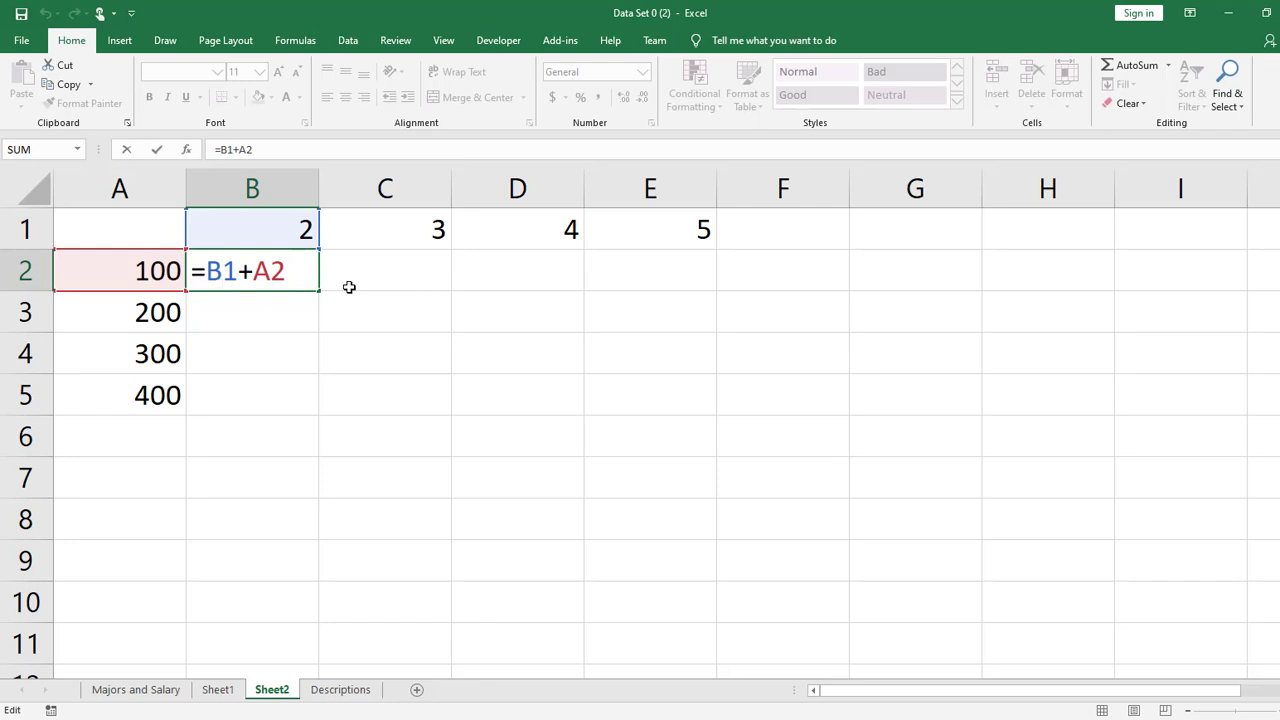
pyautogui.press('F4')
pyautogui.click(300, 270)
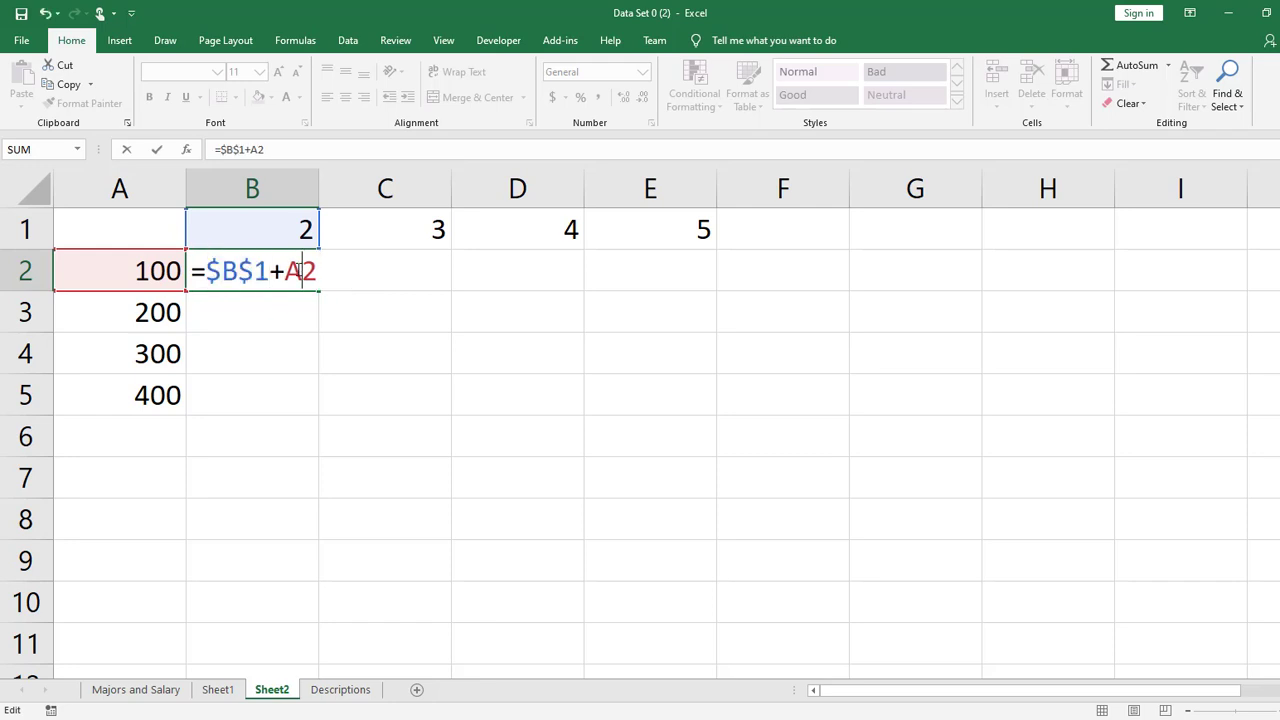
pyautogui.press('F4')
pyautogui.press('Return')
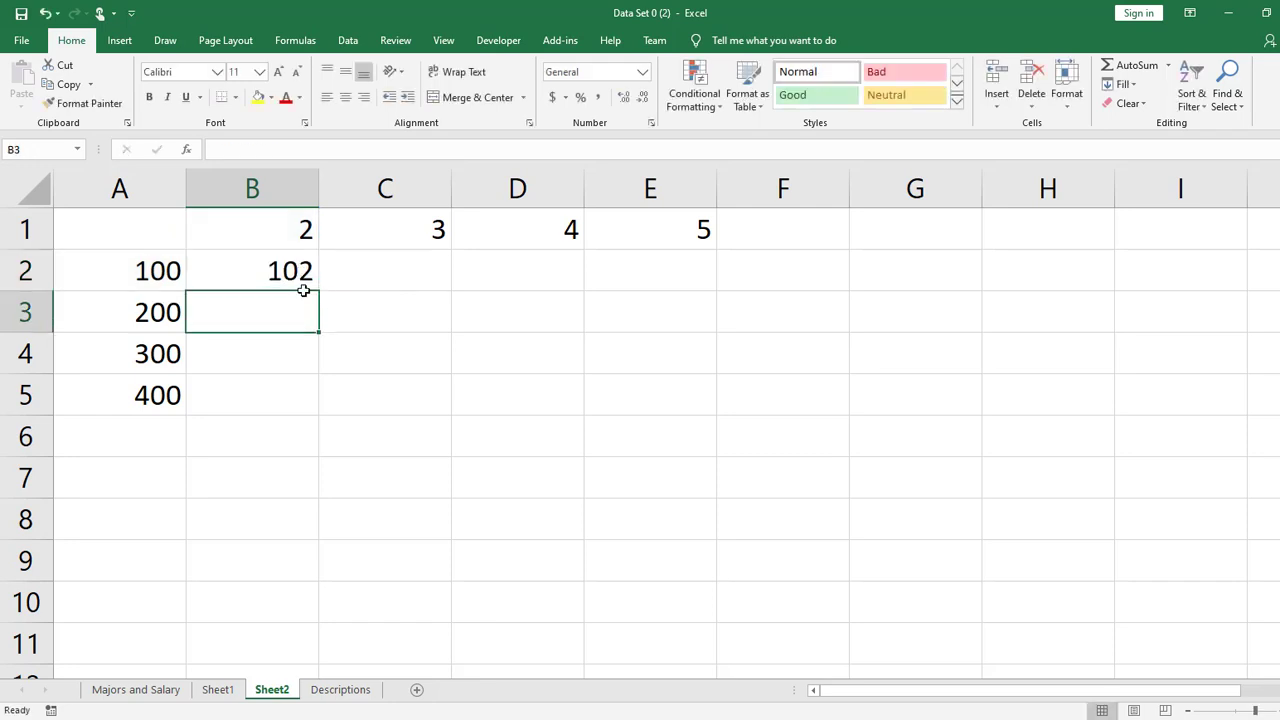
# - Fill the absolute-reference formula from B2 through the range B2:E5
pyautogui.click(300, 268)
pyautogui.moveTo(319, 291); pyautogui.dragTo(712, 410)
pyautogui.click(889, 397)
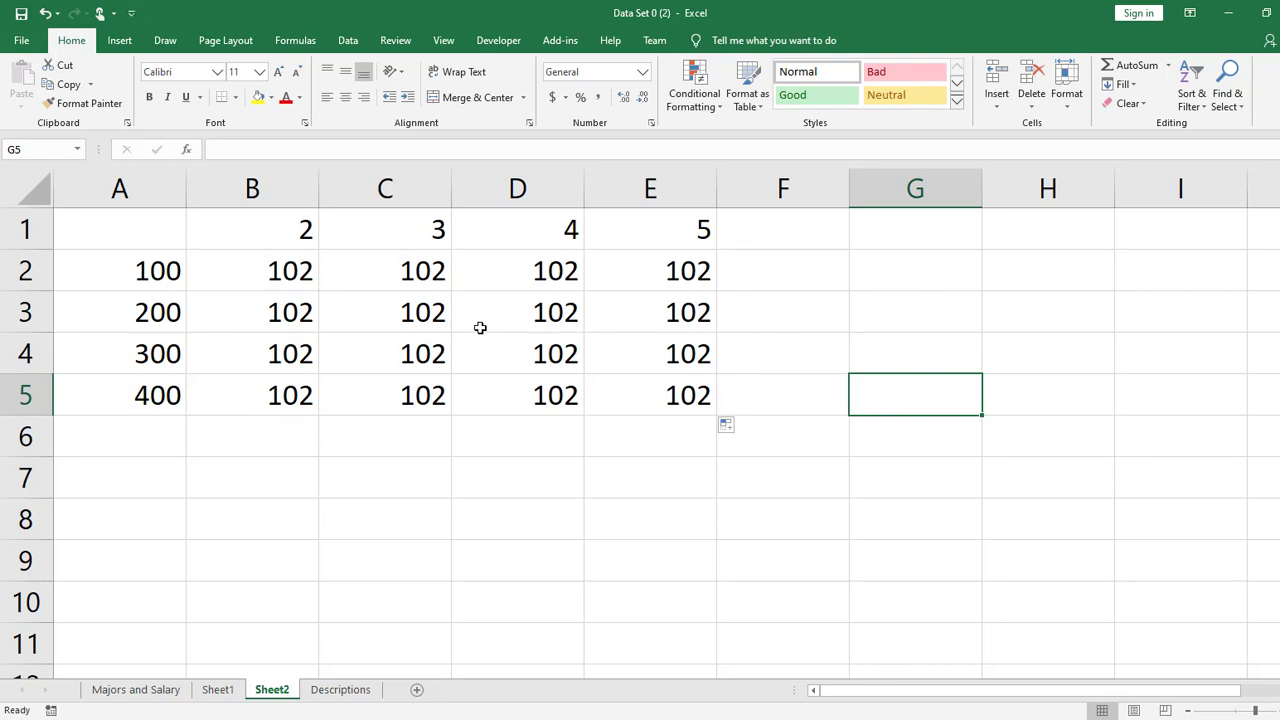
# - Clear the filled formulas from C2:E5 and B3:B5, keeping only the one in B2
pyautogui.moveTo(407, 313); pyautogui.dragTo(648, 390)
pyautogui.press('Delete')
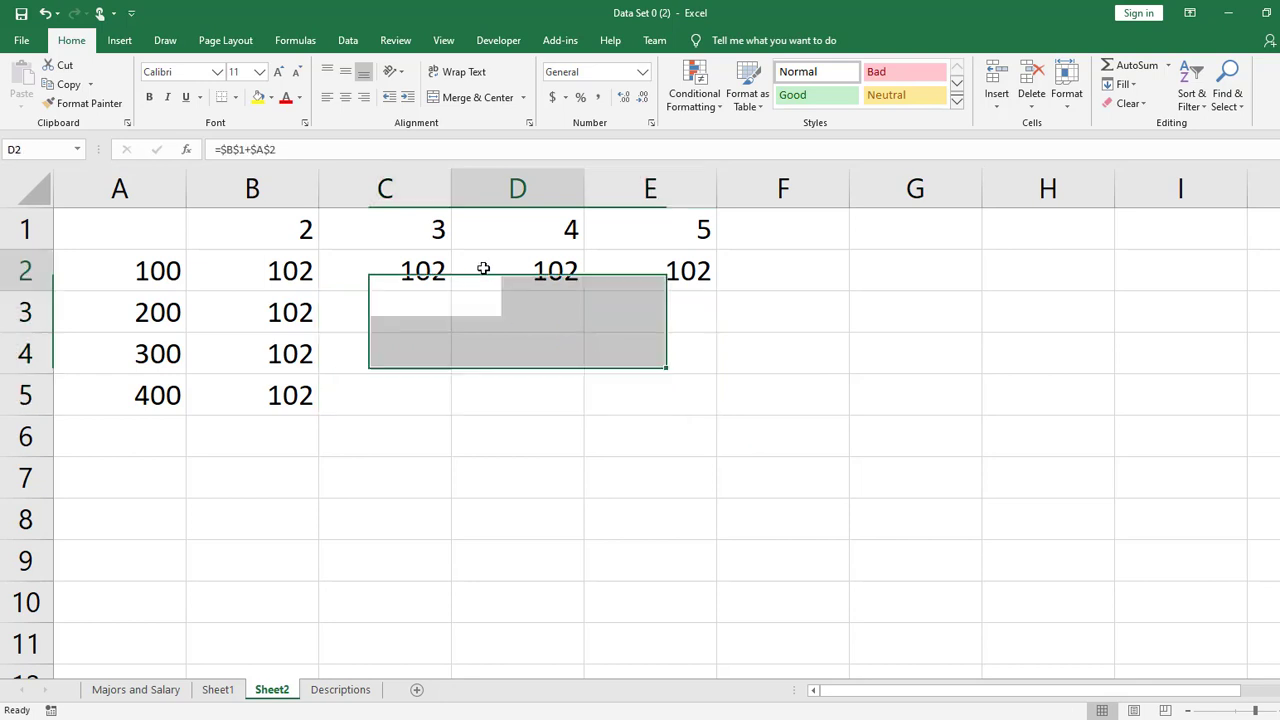
pyautogui.moveTo(430, 270); pyautogui.dragTo(632, 277)
pyautogui.press('Delete')
pyautogui.moveTo(294, 318); pyautogui.dragTo(298, 398)
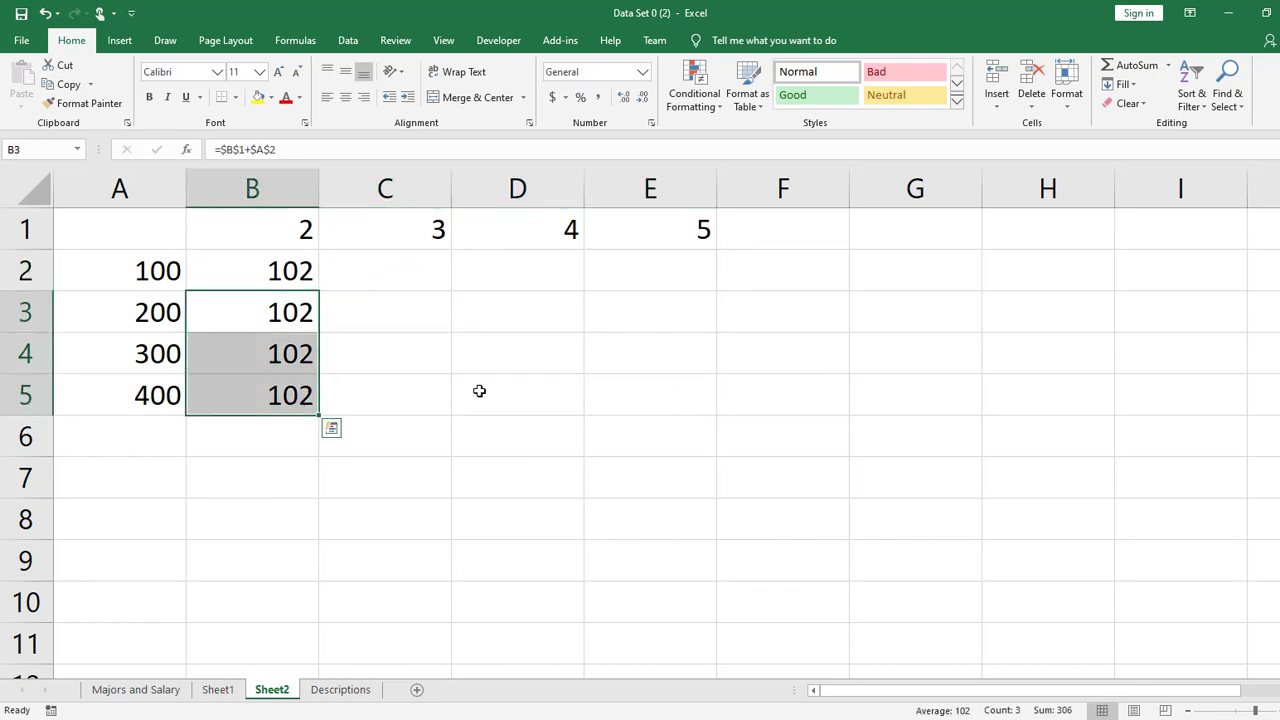
pyautogui.press('Delete')
pyautogui.click(551, 386)
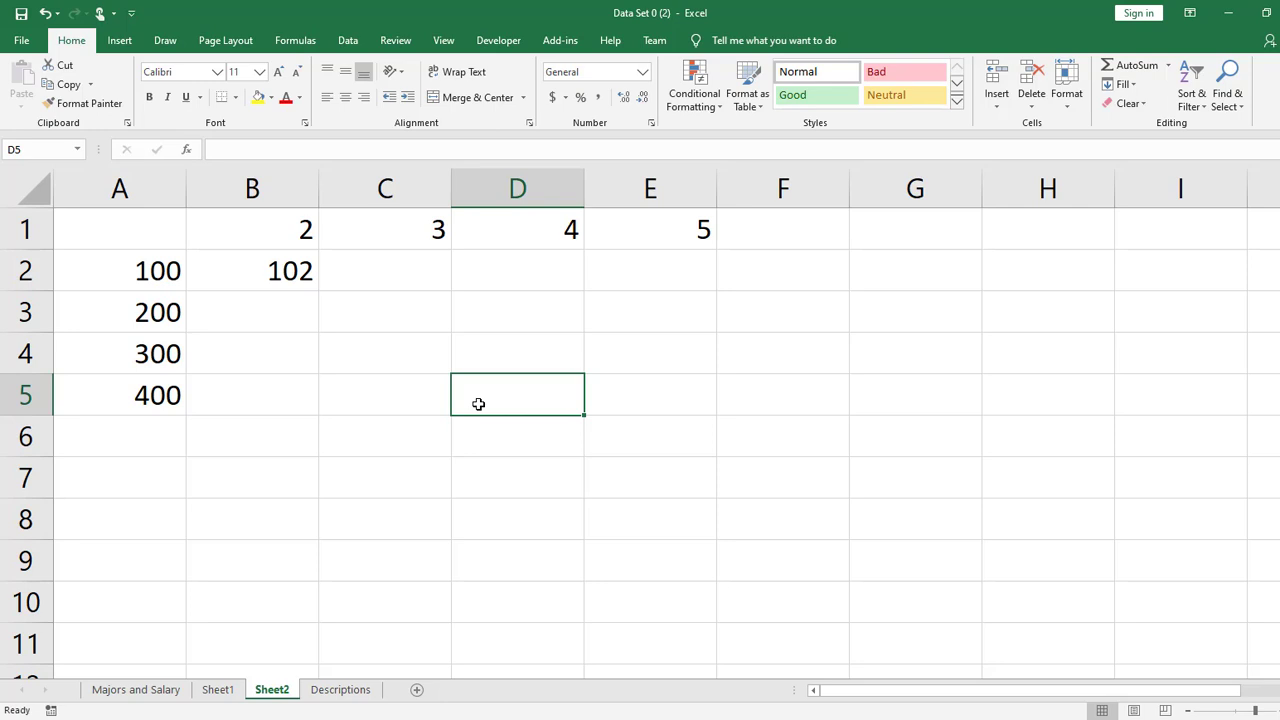
# - Make the A2 reference in B2 fully relative so that the formula reads =$B$1+A2
pyautogui.doubleClick(254, 279)
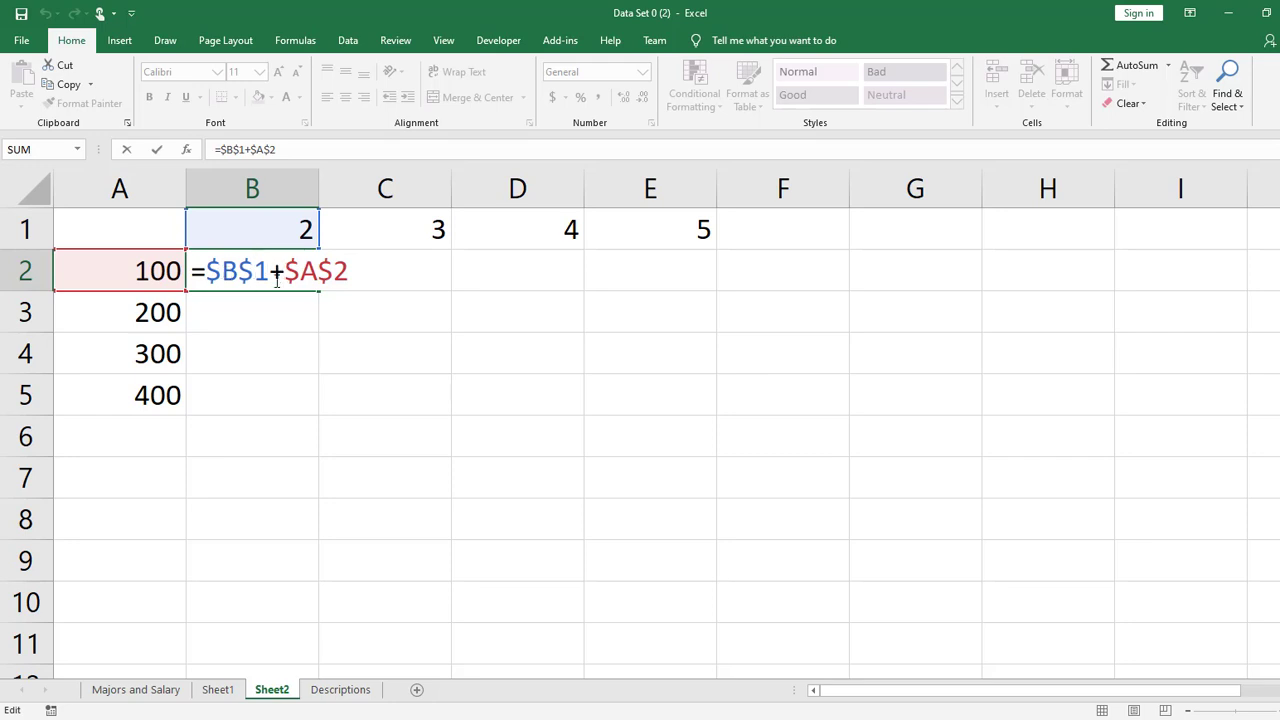
pyautogui.click(229, 270)
pyautogui.click(226, 270)
pyautogui.click(254, 270)
pyautogui.press('Right')
pyautogui.press('Right')
pyautogui.press('Right')
pyautogui.press('Right')
pyautogui.press('Right')
pyautogui.press('BackSpace')
pyautogui.click(301, 270)
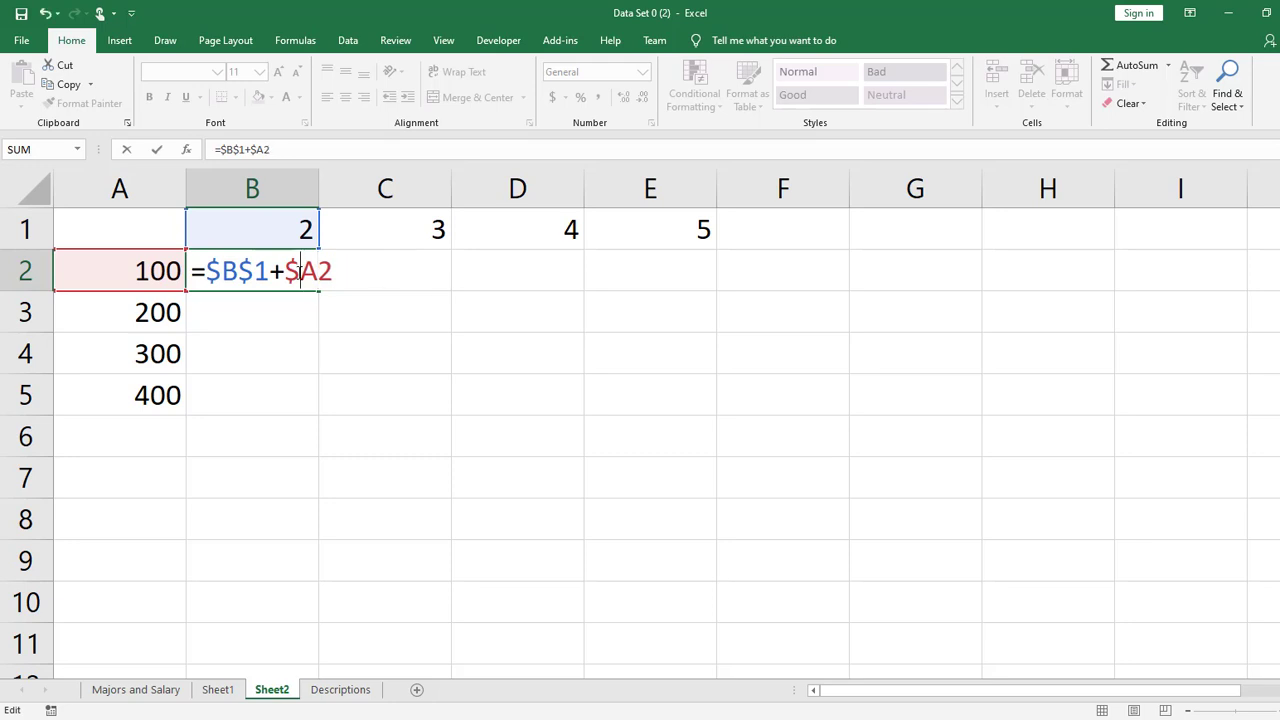
pyautogui.press('BackSpace')
pyautogui.press('Return')
# - Fill the formula from B2 through the range B2:D5 and inspect the copied formulas in D2 and C2
pyautogui.click(300, 268)
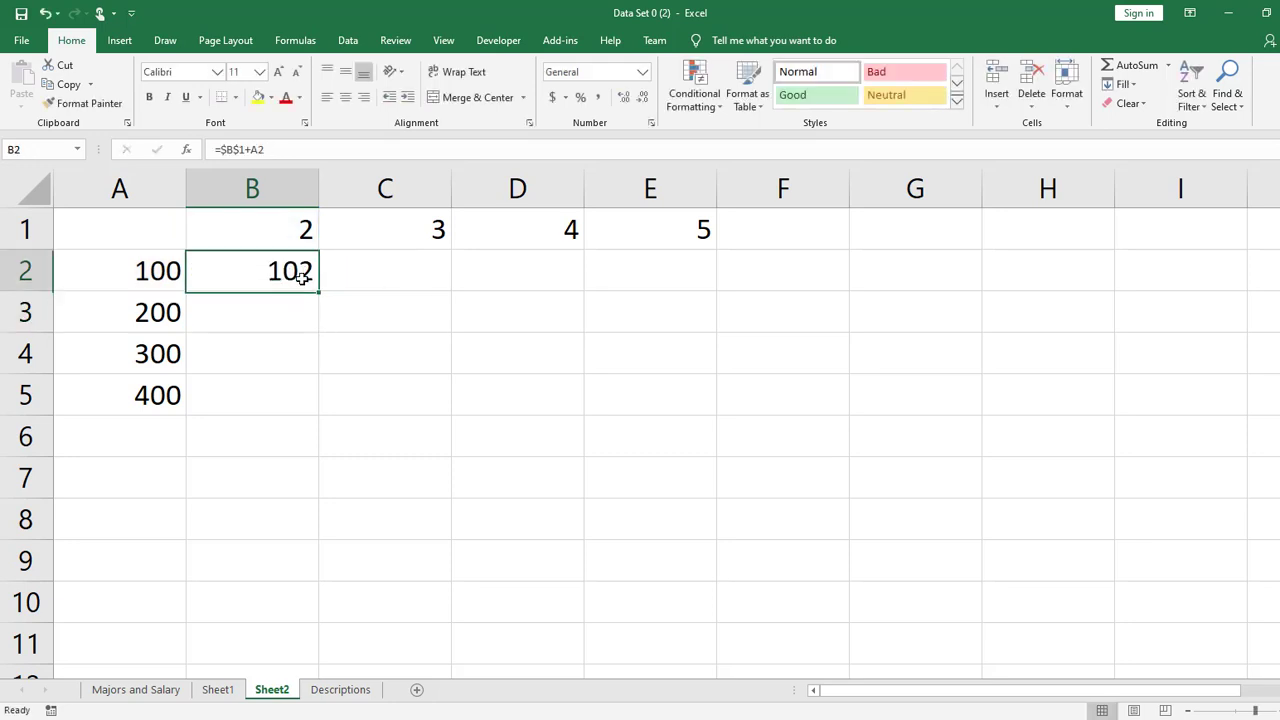
pyautogui.moveTo(316, 297); pyautogui.dragTo(596, 420)
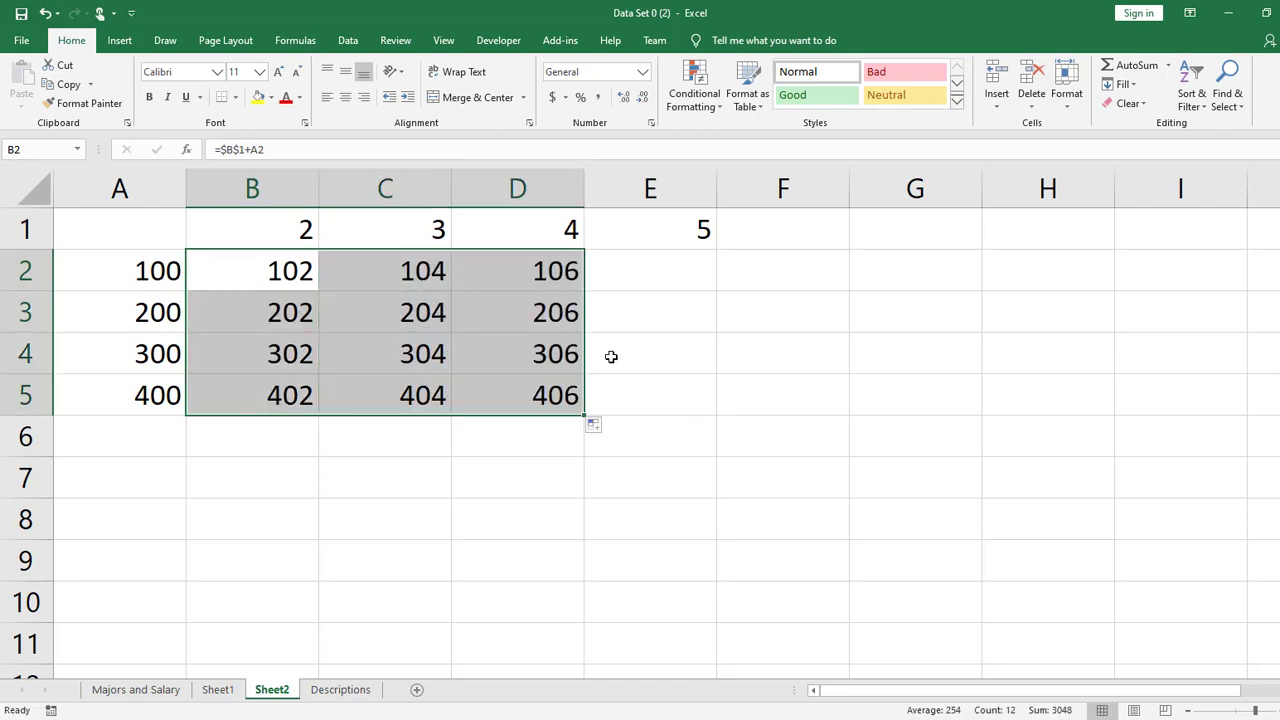
pyautogui.doubleClick(551, 272)
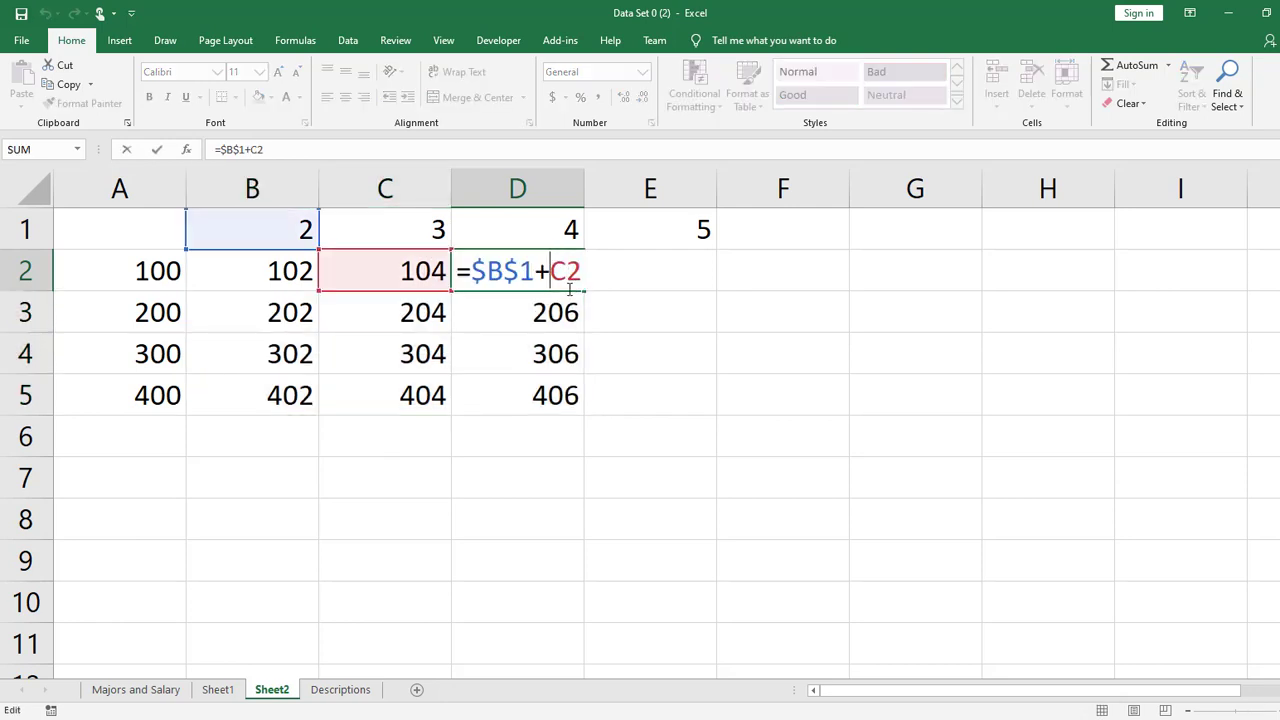
pyautogui.press('Return')
pyautogui.click(396, 271)
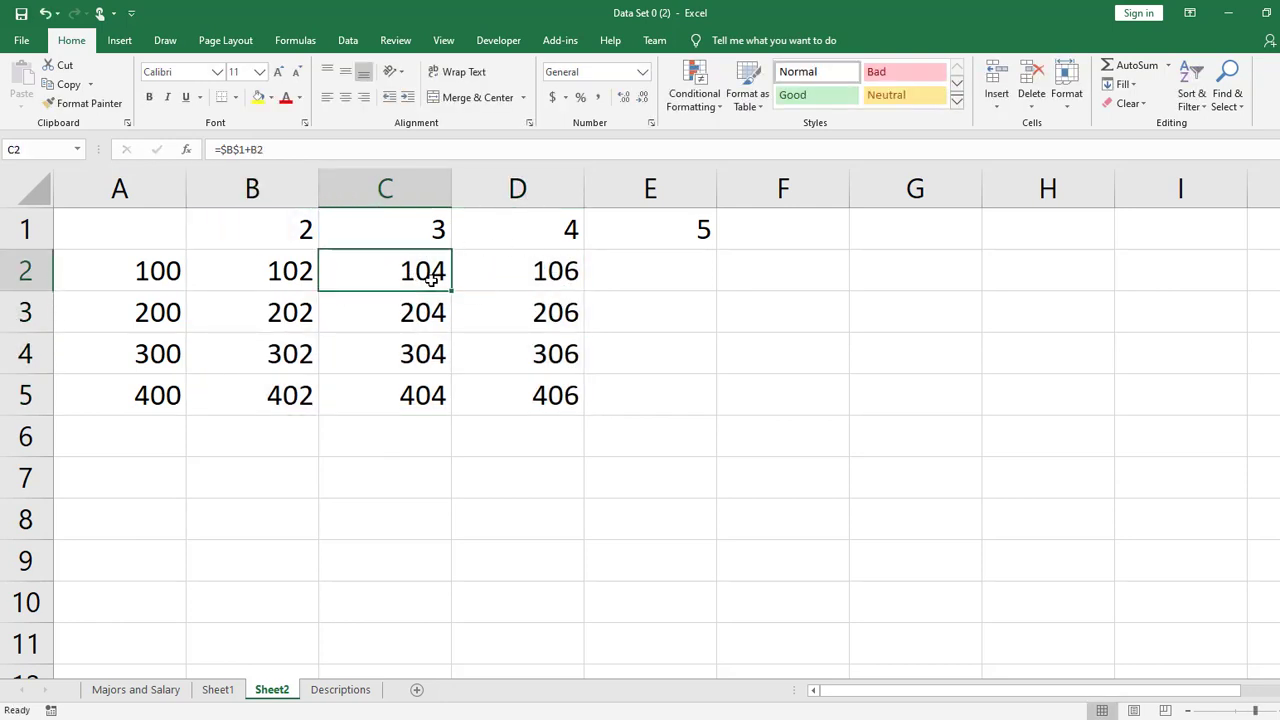
pyautogui.doubleClick(422, 278)
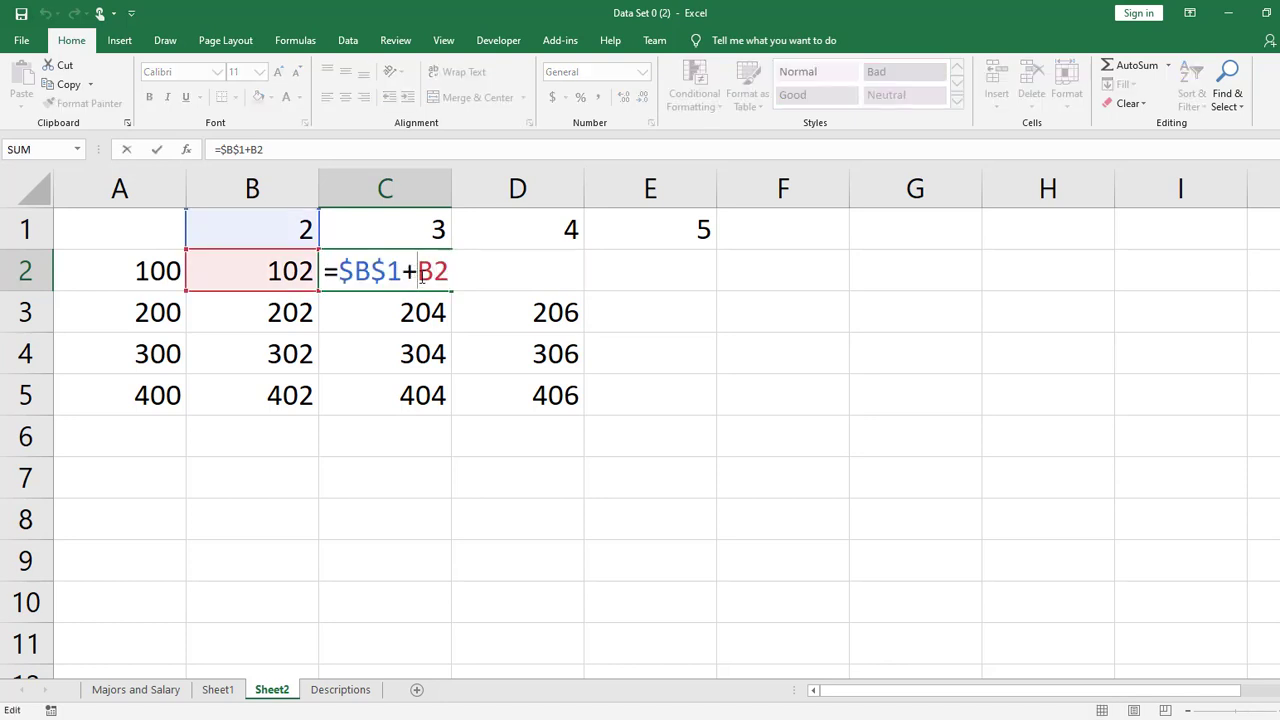
pyautogui.press('Return')
# - Clear the filled formulas from C2:D5 and B3:B5, keeping only the one in B2
pyautogui.moveTo(425, 275); pyautogui.dragTo(527, 397)
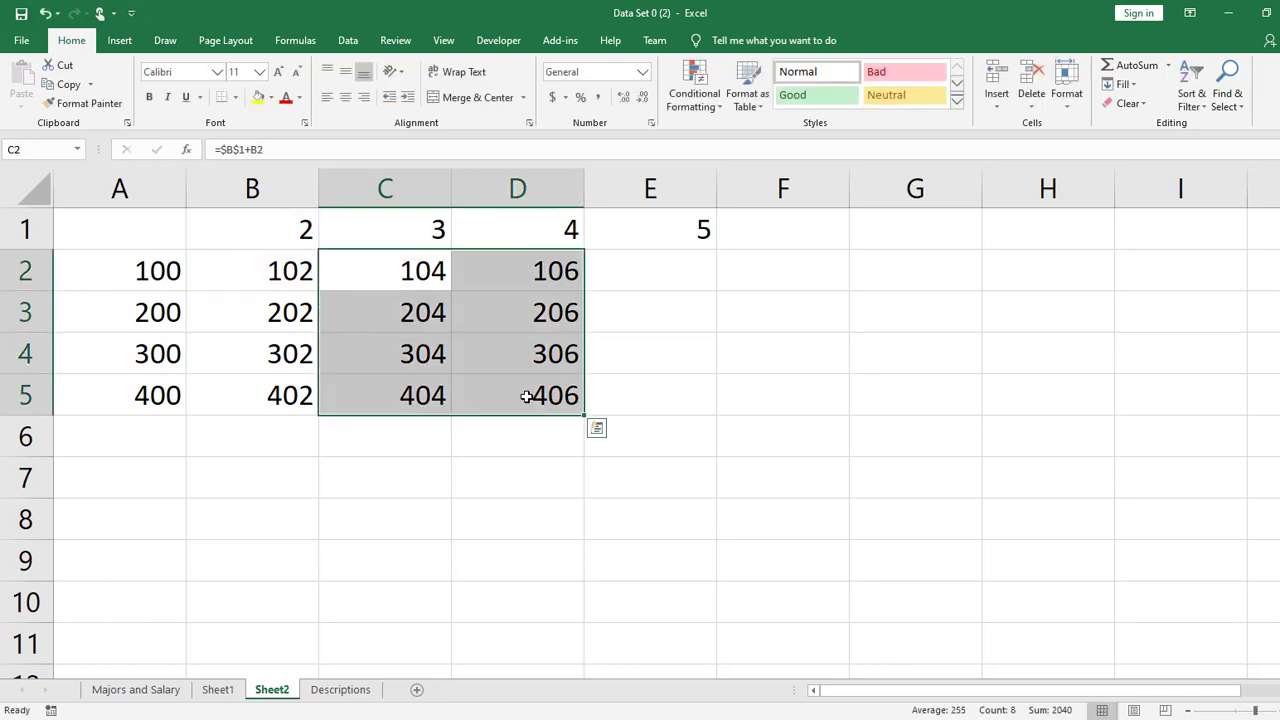
pyautogui.press('Delete')
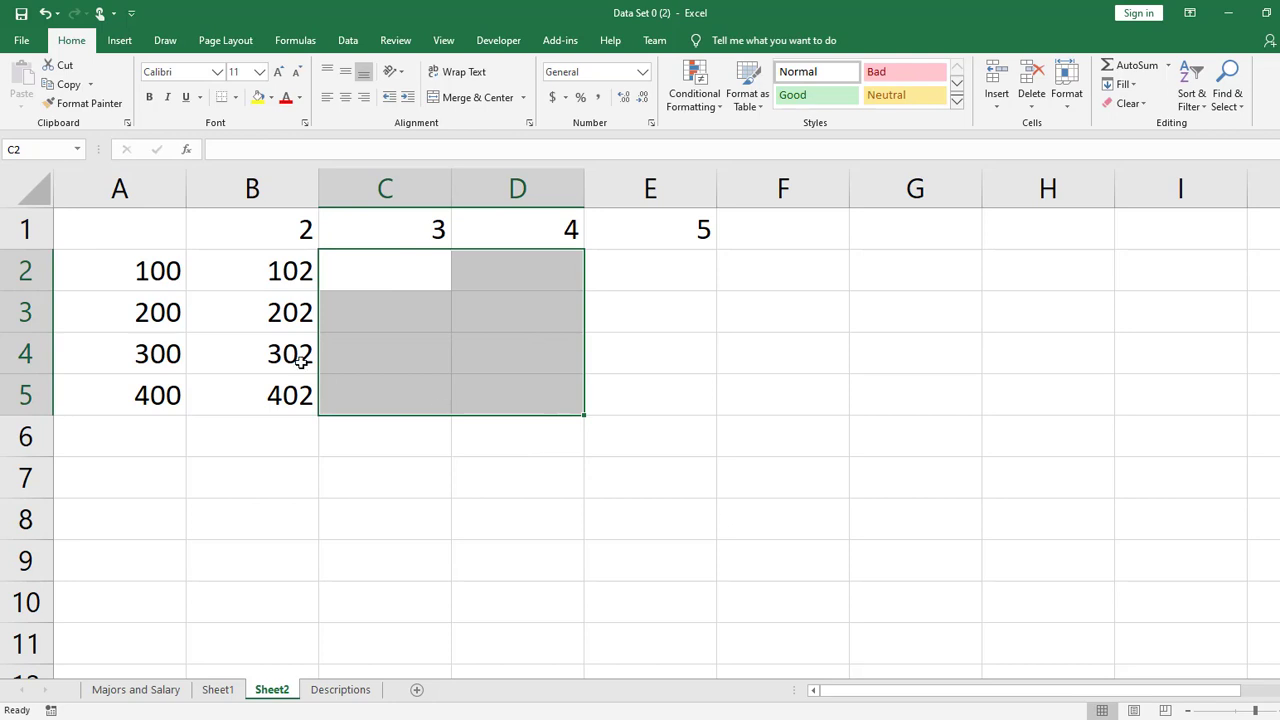
pyautogui.moveTo(281, 322); pyautogui.dragTo(282, 393)
pyautogui.press('Delete')
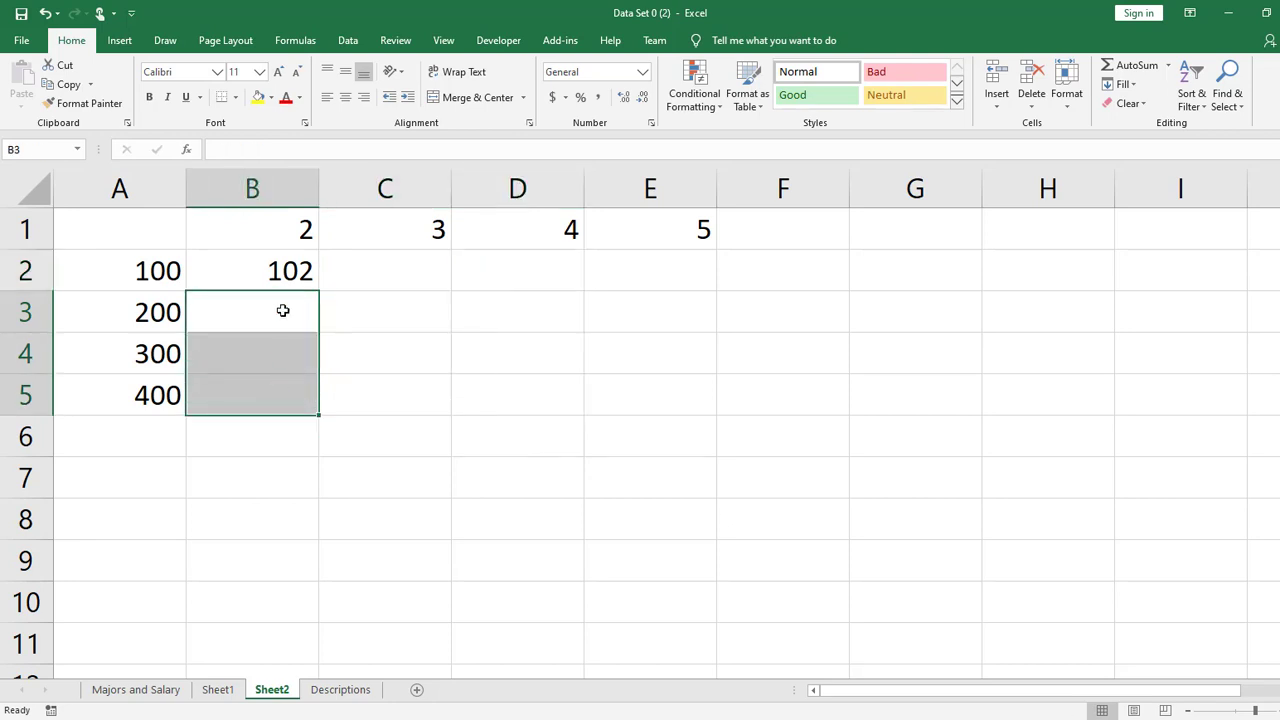
# - Give B2 mixed references that lock column A and row 1, so that the formula reads =$A2+B$1
pyautogui.click(271, 277)
pyautogui.doubleClick(258, 288)
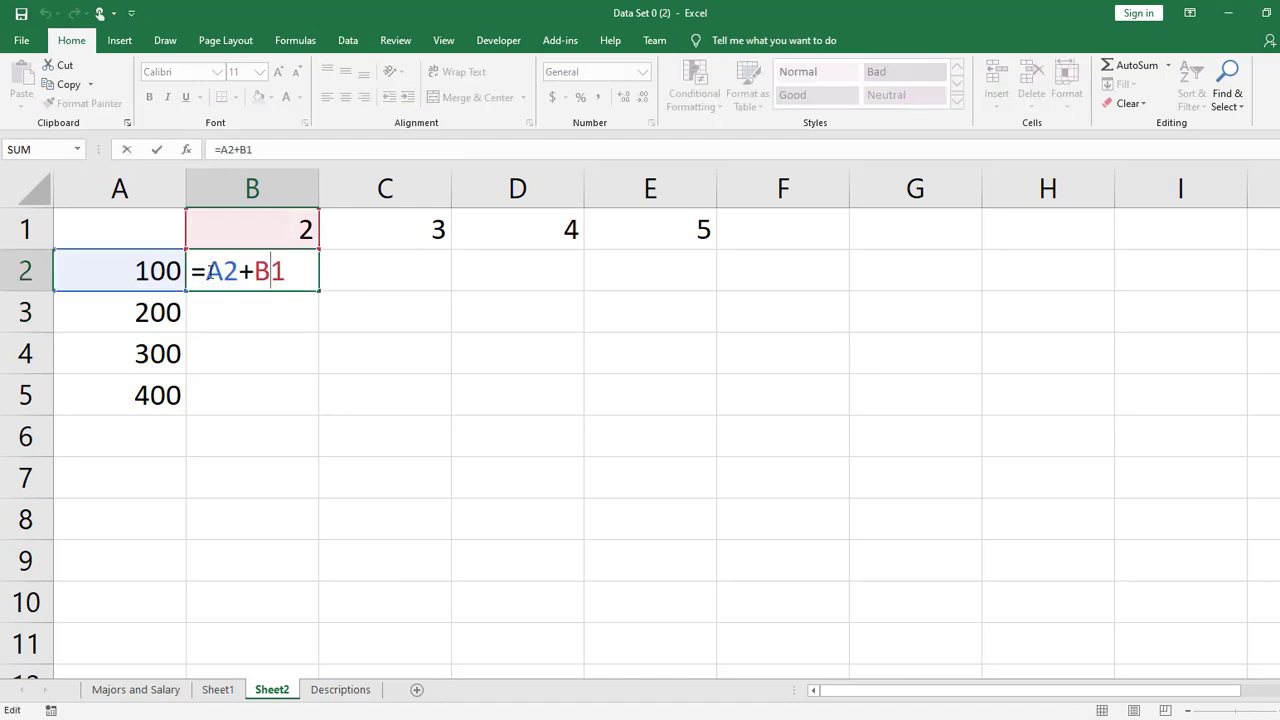
pyautogui.click(206, 271)
pyautogui.write('$')
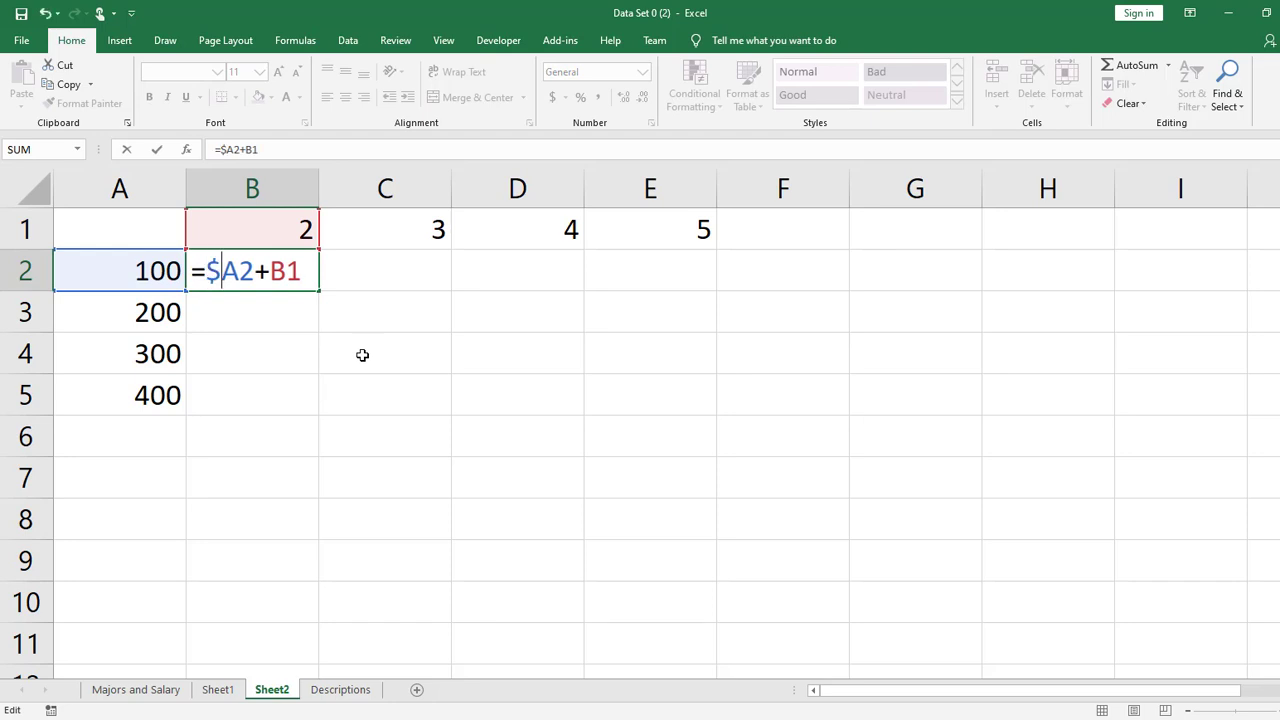
pyautogui.press('Right')
pyautogui.press('Right')
pyautogui.press('Right')
pyautogui.press('Right')
pyautogui.write('$')
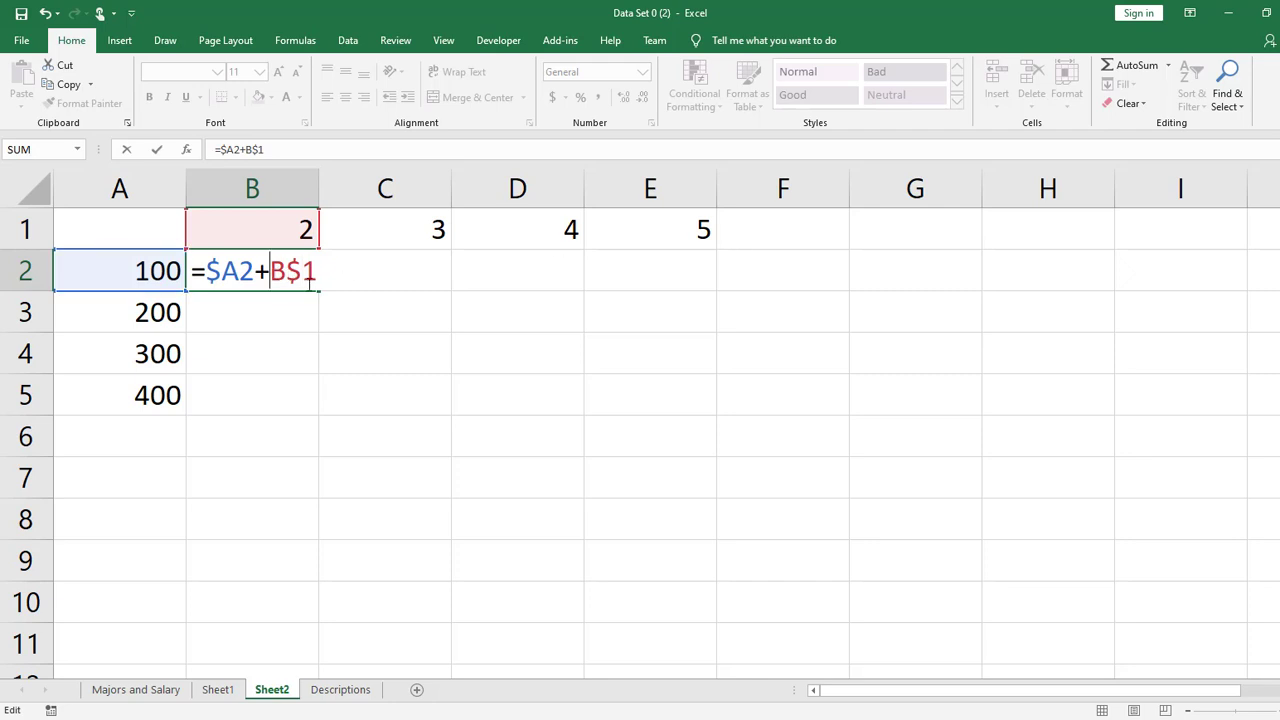
pyautogui.press('Return')
# - Fill the mixed-reference formula from B2 down to row 5 and across through E5
pyautogui.click(277, 287)
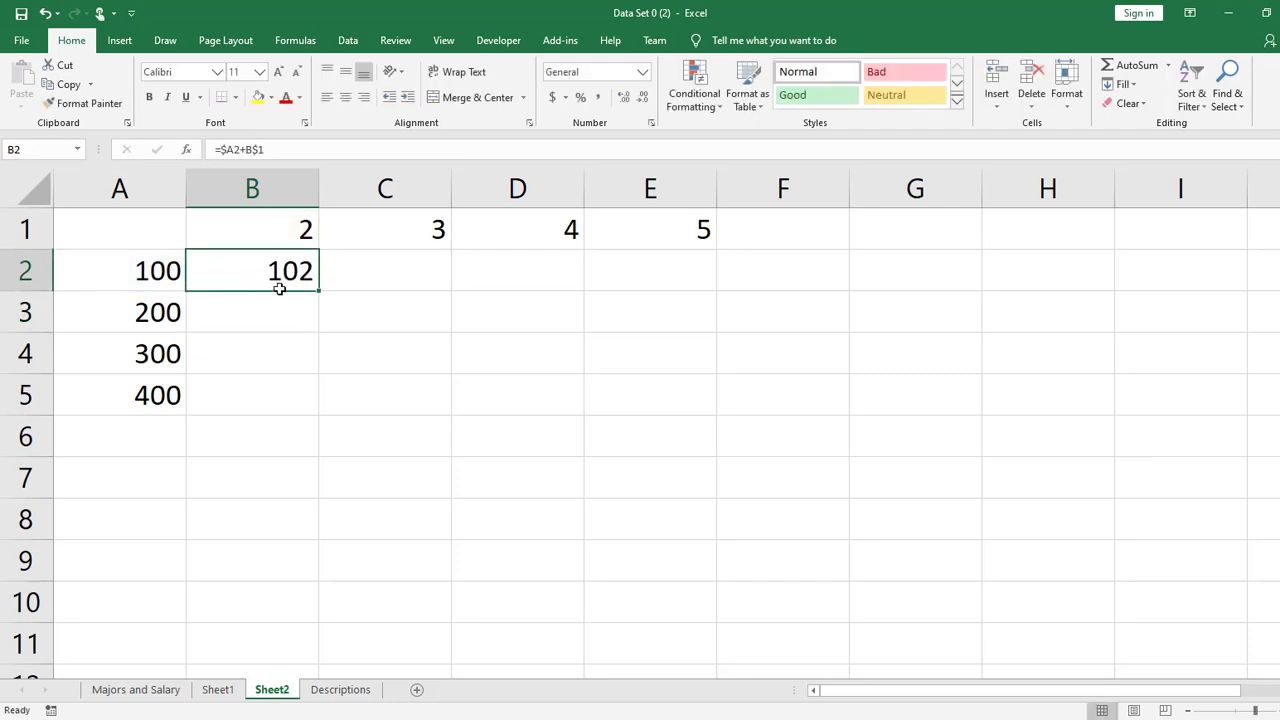
pyautogui.moveTo(320, 294); pyautogui.dragTo(322, 412)
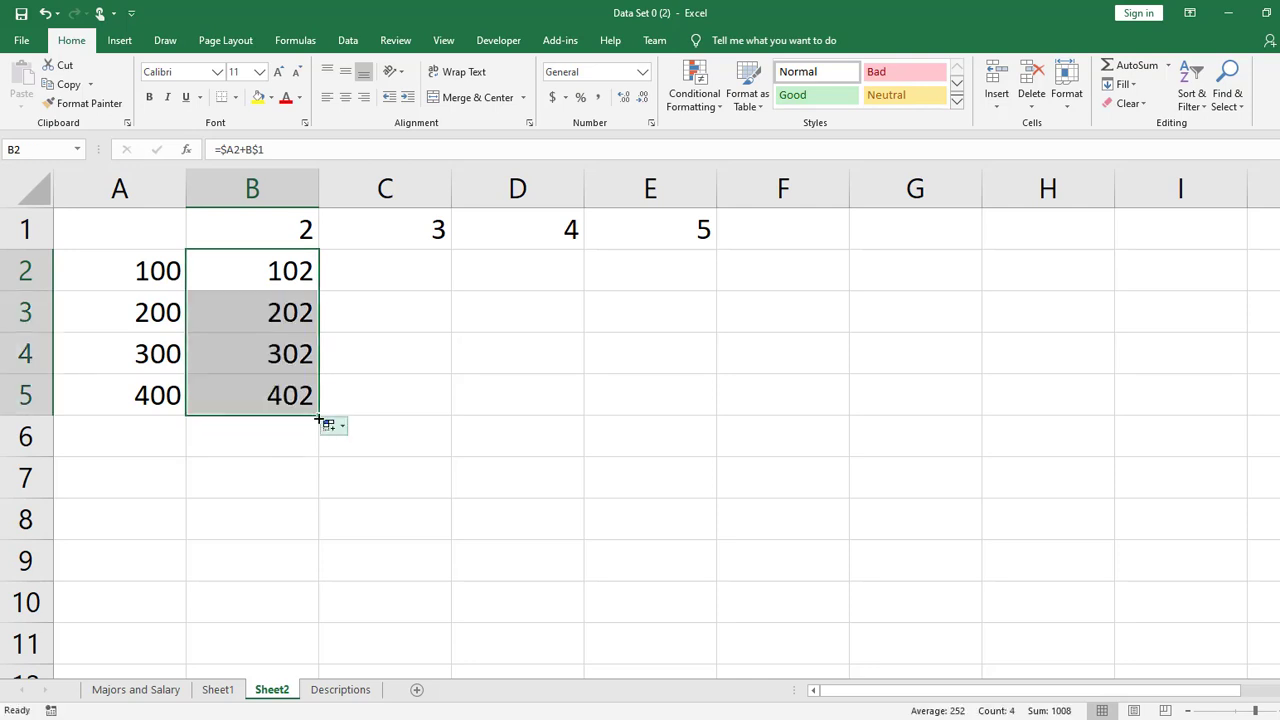
pyautogui.moveTo(561, 408); pyautogui.dragTo(682, 410)
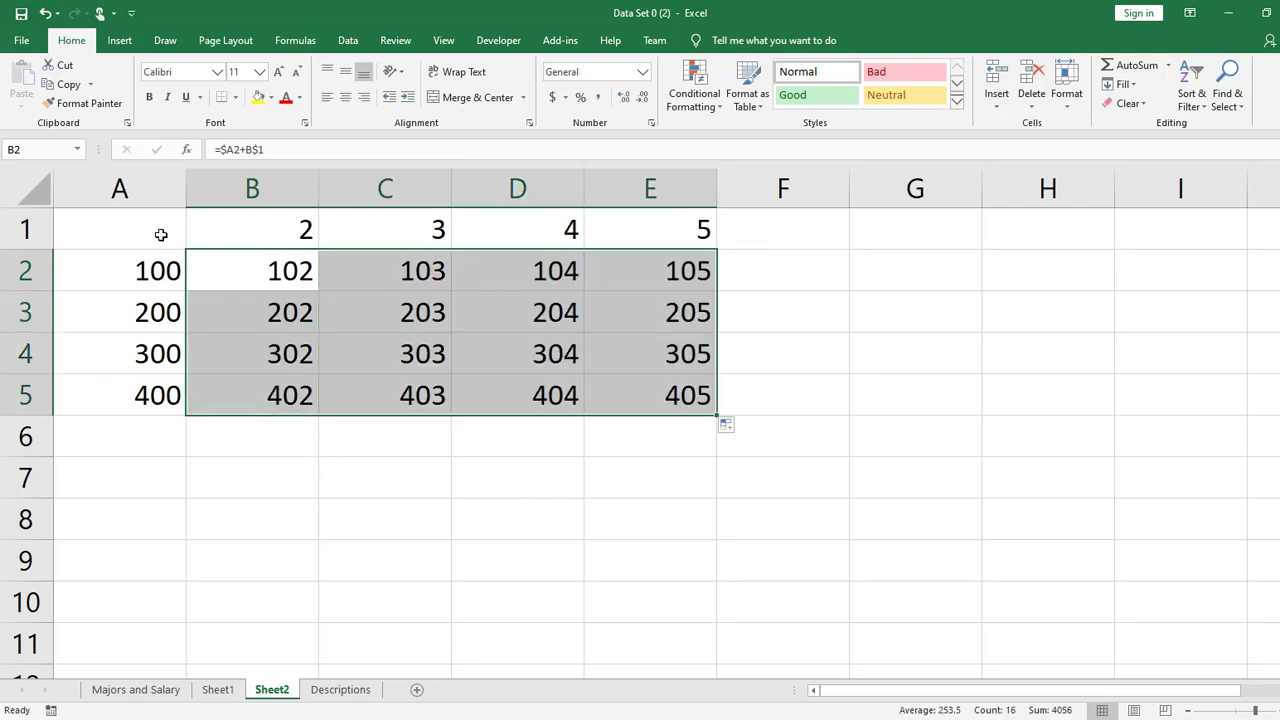
# - Copy the whole grid A1:E5 and paste it at A7
pyautogui.moveTo(160, 234); pyautogui.dragTo(620, 380)
pyautogui.hotkey('ctrl', 'c')
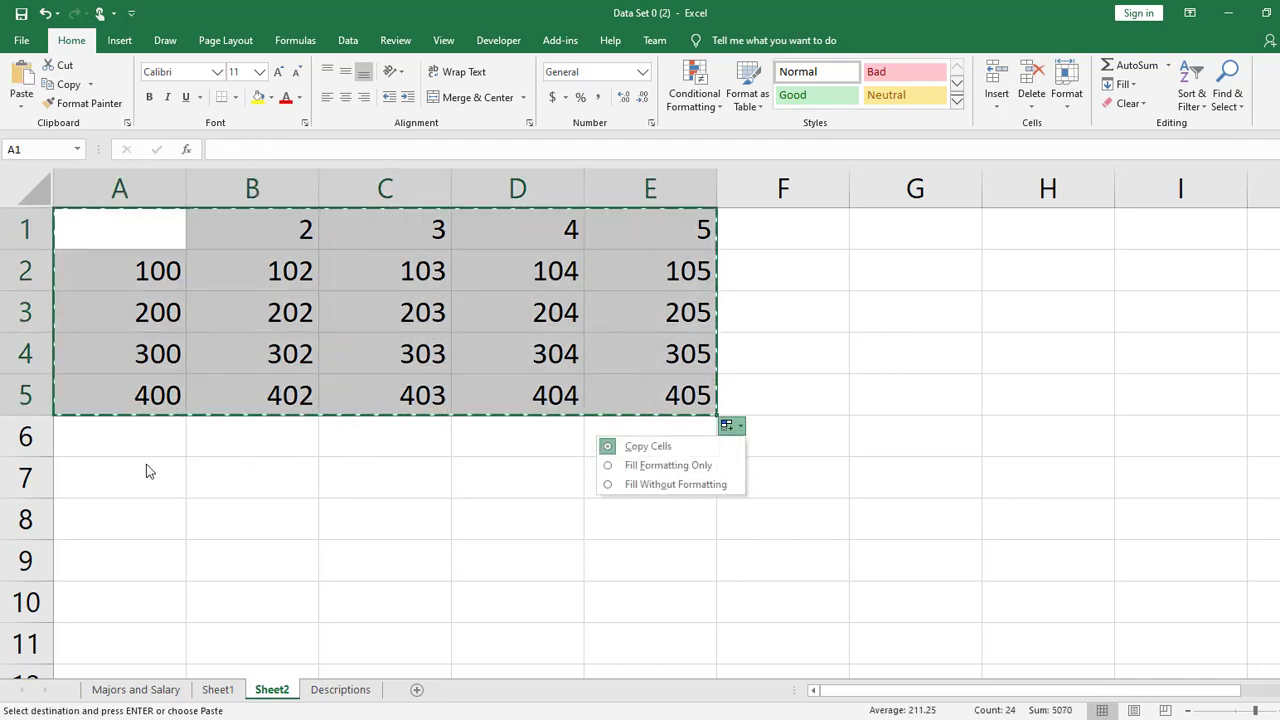
pyautogui.click(146, 464)
pyautogui.hotkey('ctrl', 'v')
# - Check the pasted formula in B8 and clear the formulas from B8:E11, keeping the second grid's headers
pyautogui.doubleClick(284, 519)
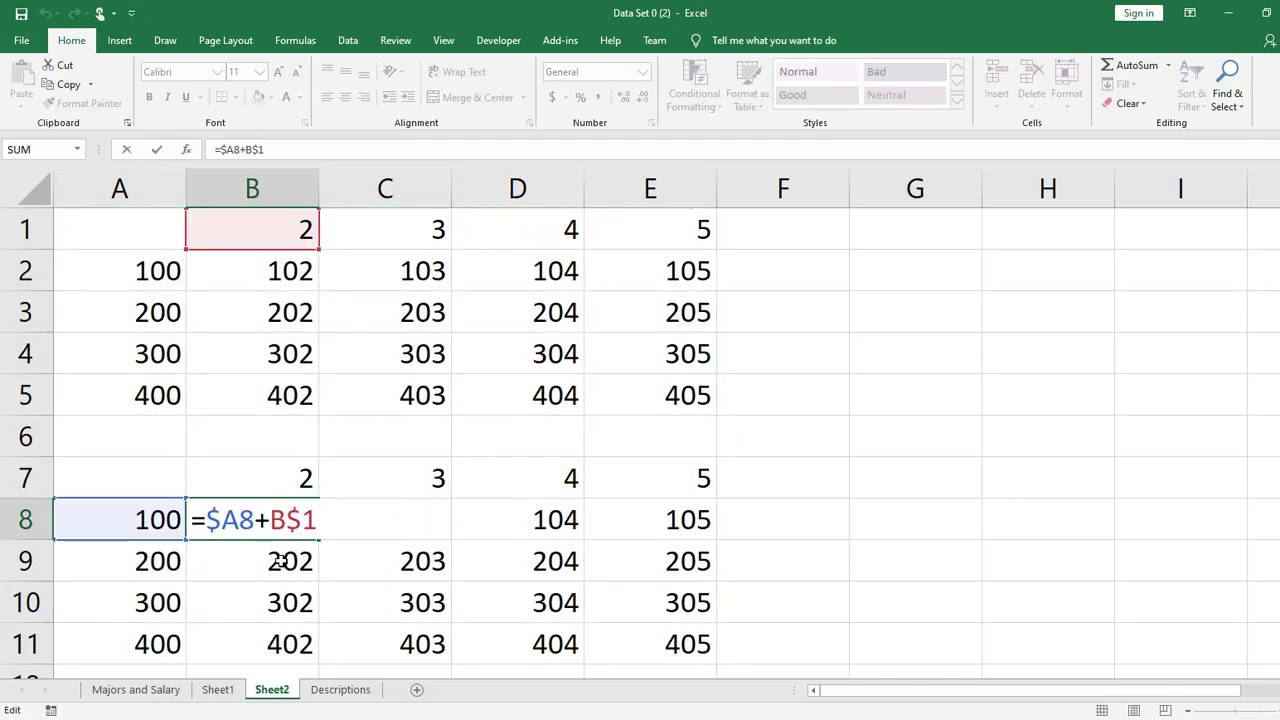
pyautogui.click(286, 563)
pyautogui.moveTo(659, 659); pyautogui.dragTo(294, 521)
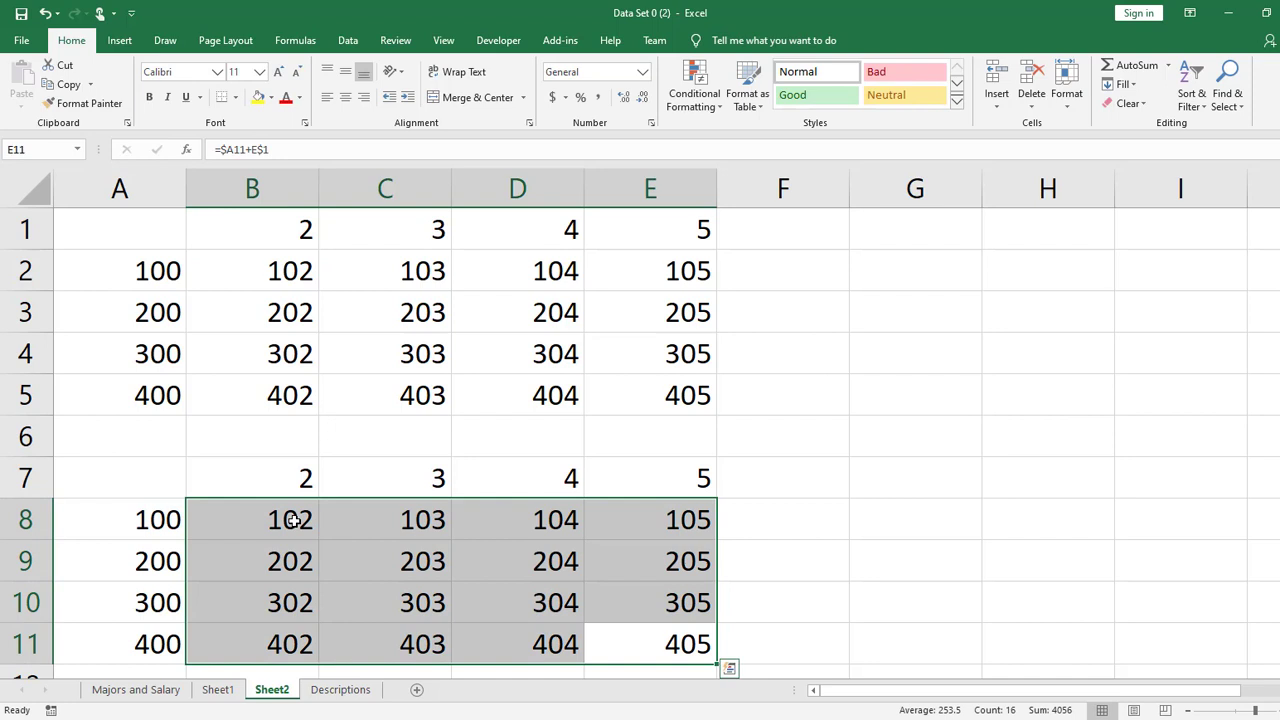
pyautogui.press('Delete')
pyautogui.click(294, 521)
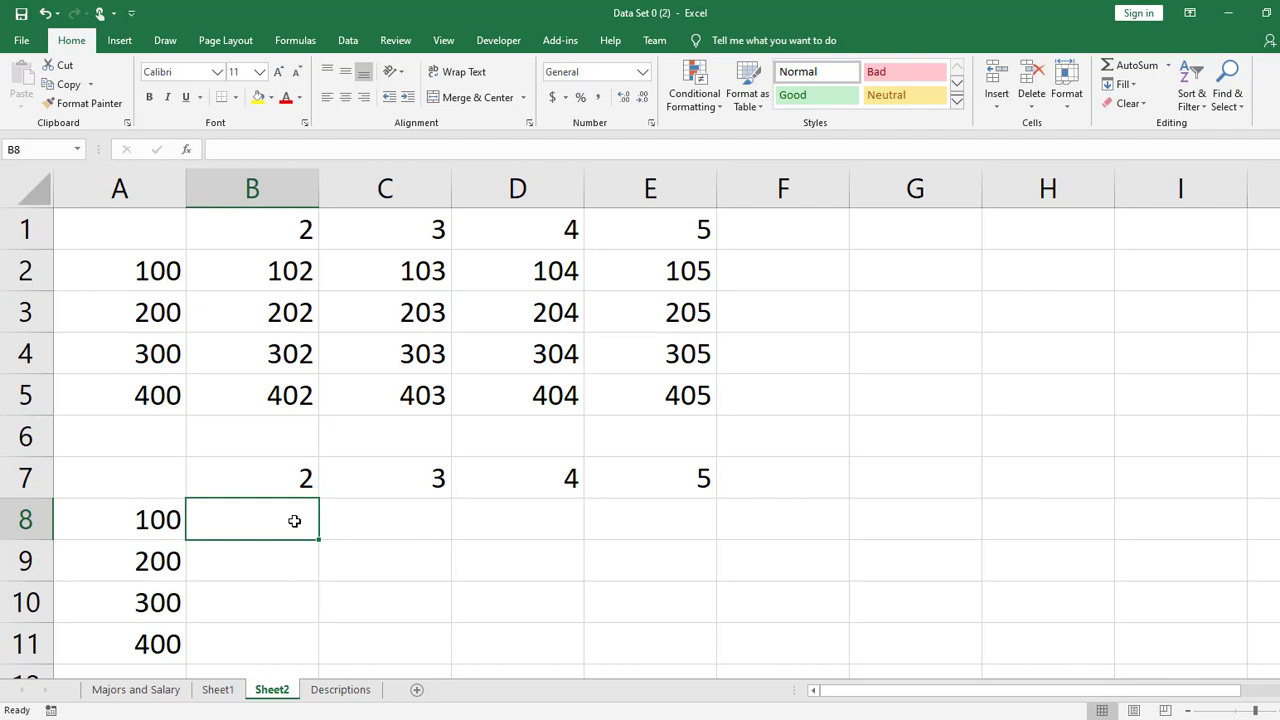
# - Enter the formula =A8:A11+B7 in cell B8
pyautogui.write('=')
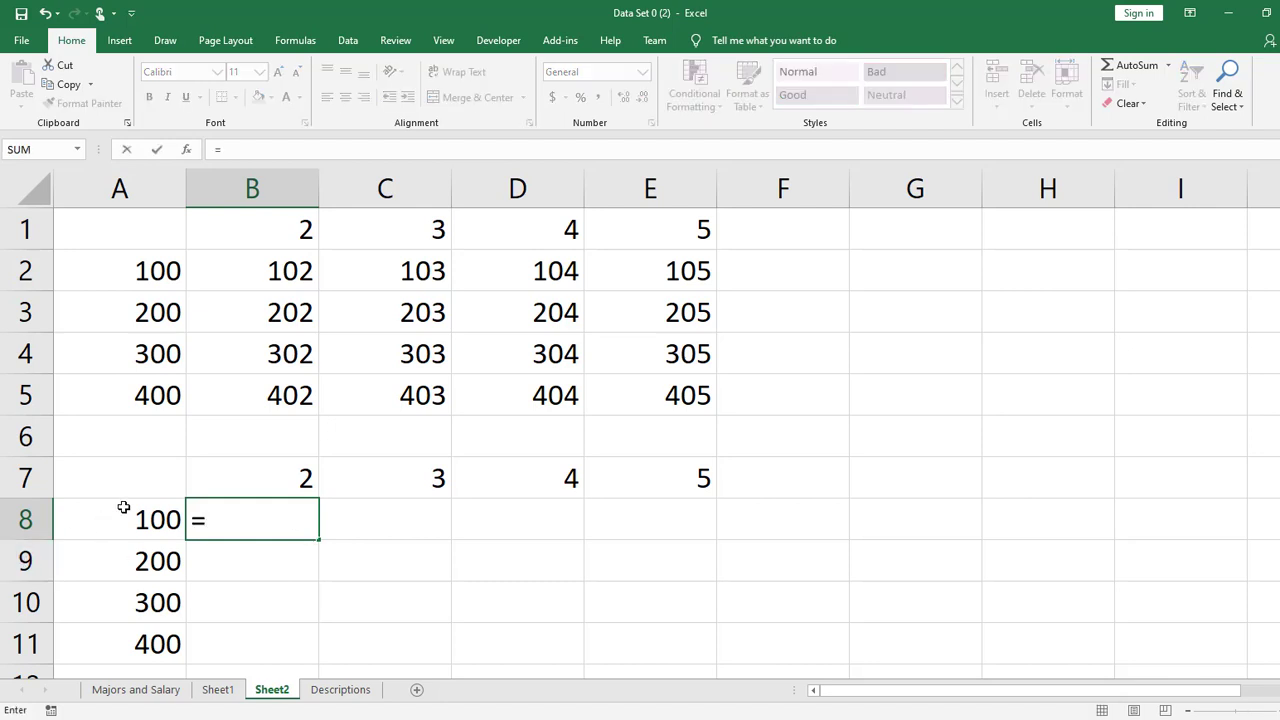
pyautogui.moveTo(123, 512); pyautogui.dragTo(115, 636)
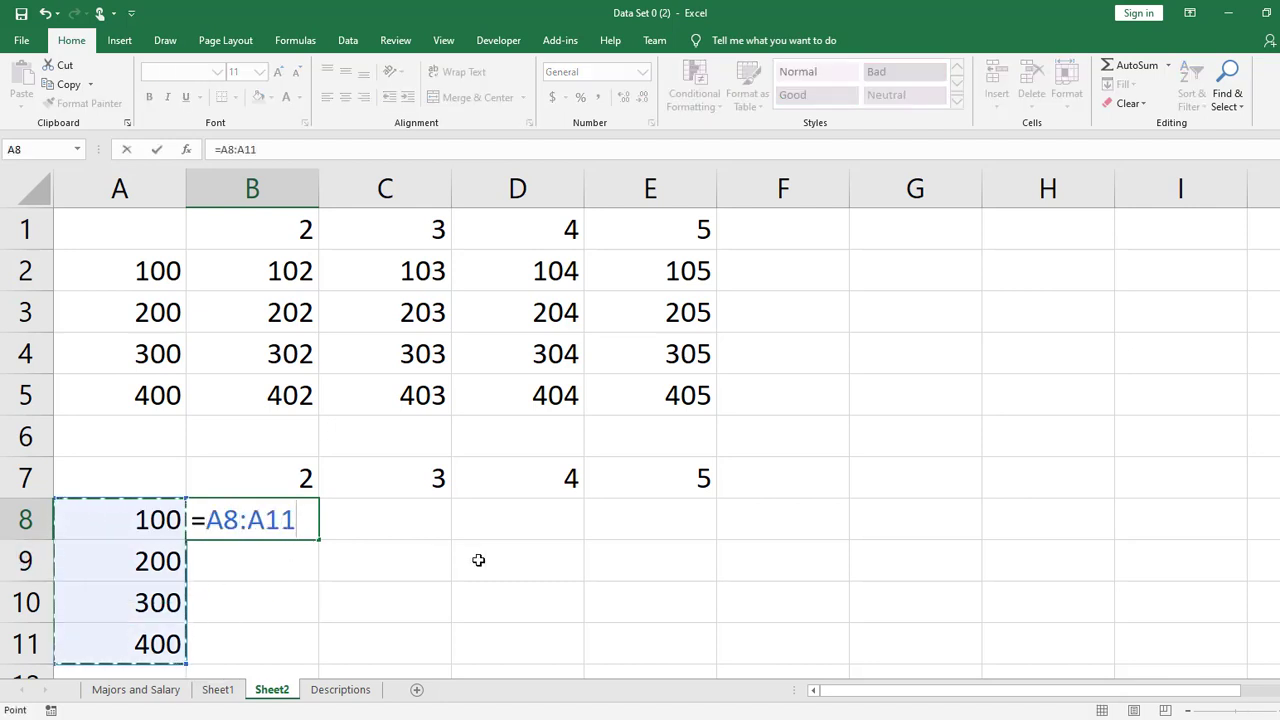
pyautogui.write('+')
pyautogui.click(266, 474)
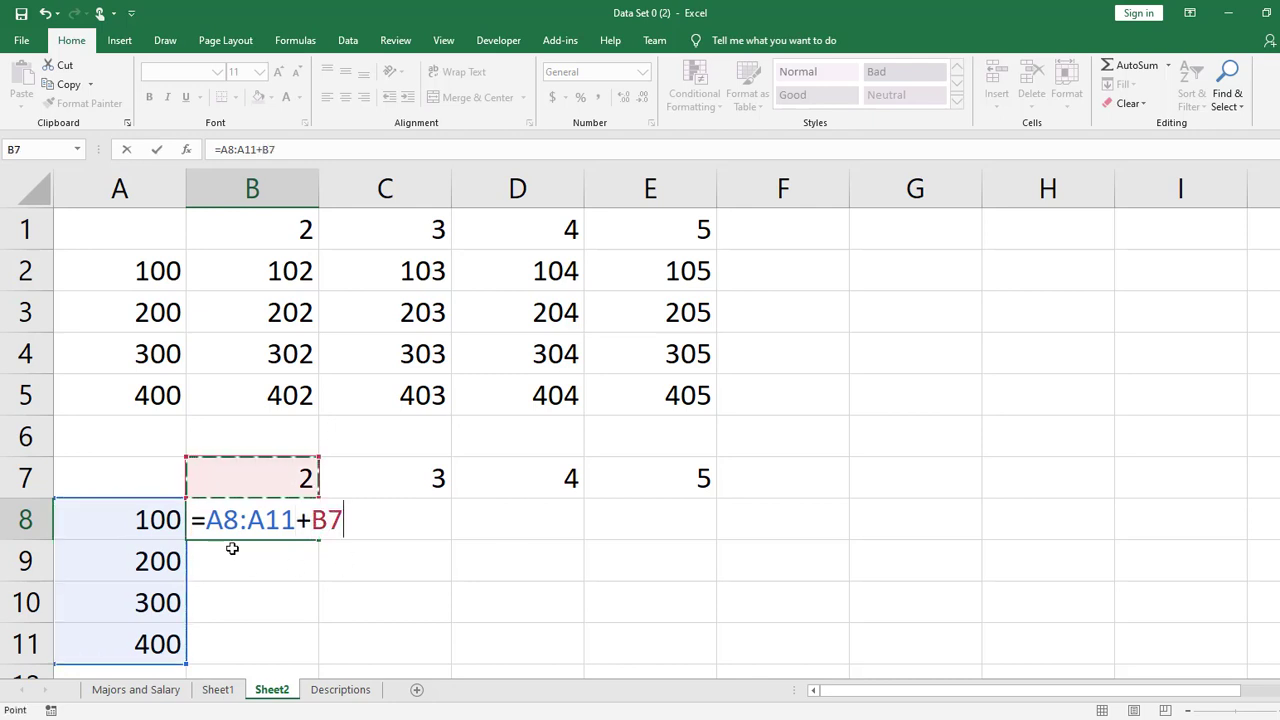
pyautogui.click(238, 520)
pyautogui.press('Return')
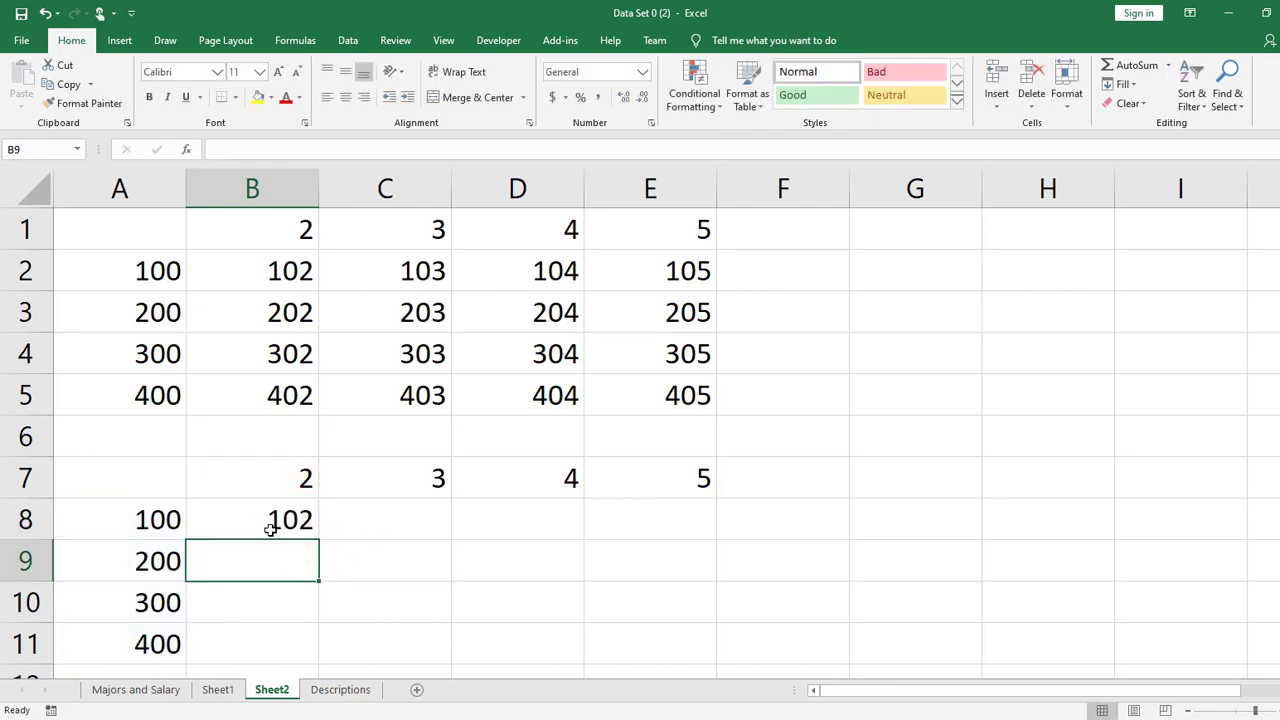
# - Copy the formula text =A8:A11+B7 from B8 and paste it unchanged into B9
pyautogui.click(271, 523)
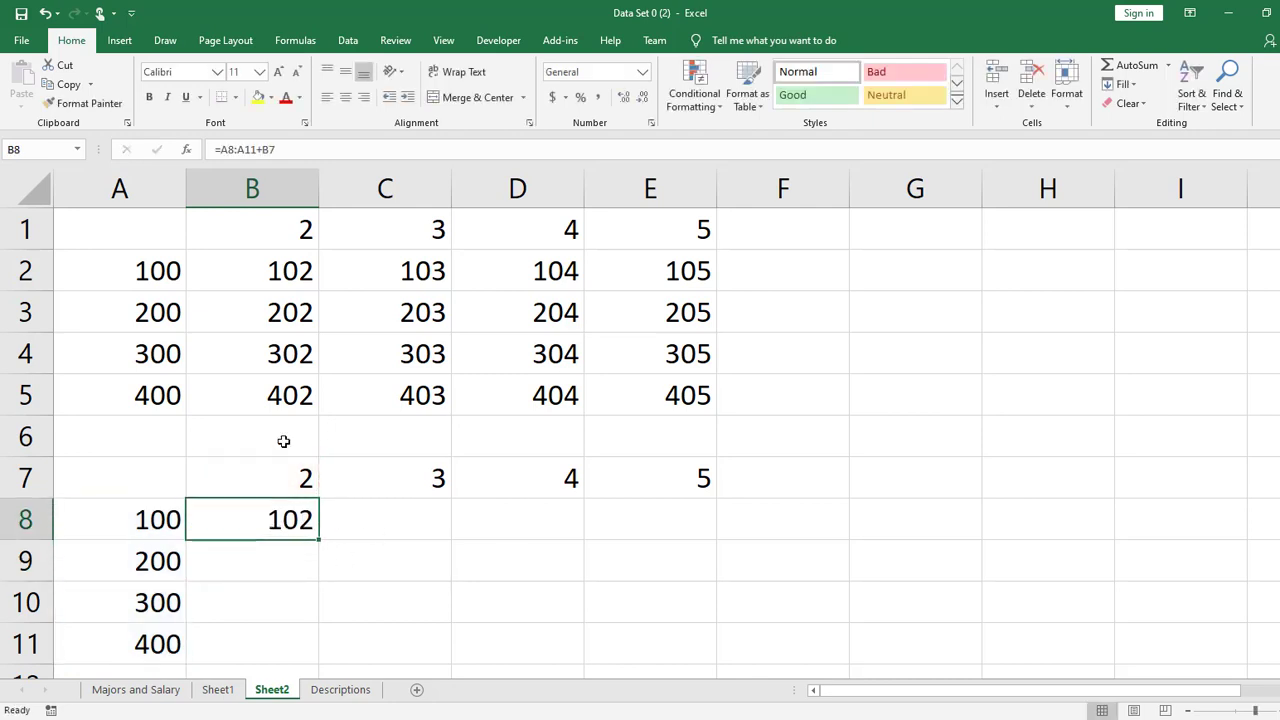
pyautogui.tripleClick(312, 149)
pyautogui.hotkey('ctrl', 'c')
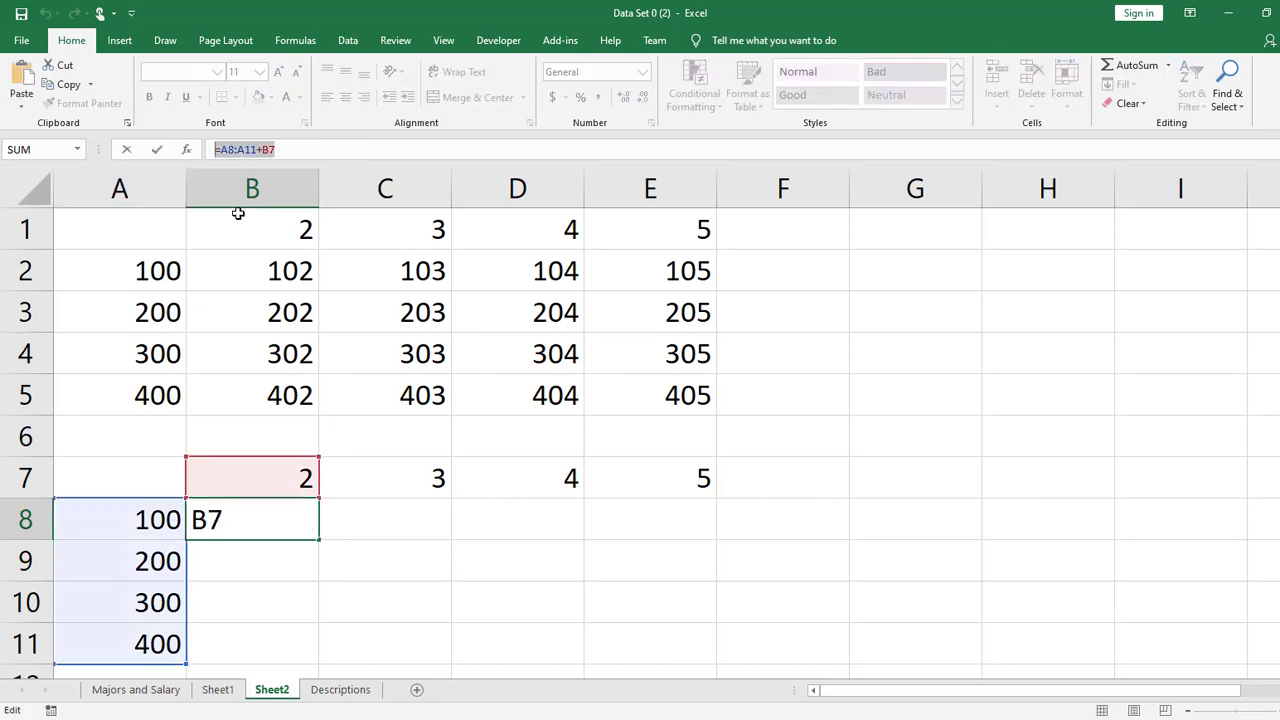
pyautogui.press('Return')
pyautogui.doubleClick(268, 571)
pyautogui.hotkey('ctrl', 'v')
pyautogui.press('Return')
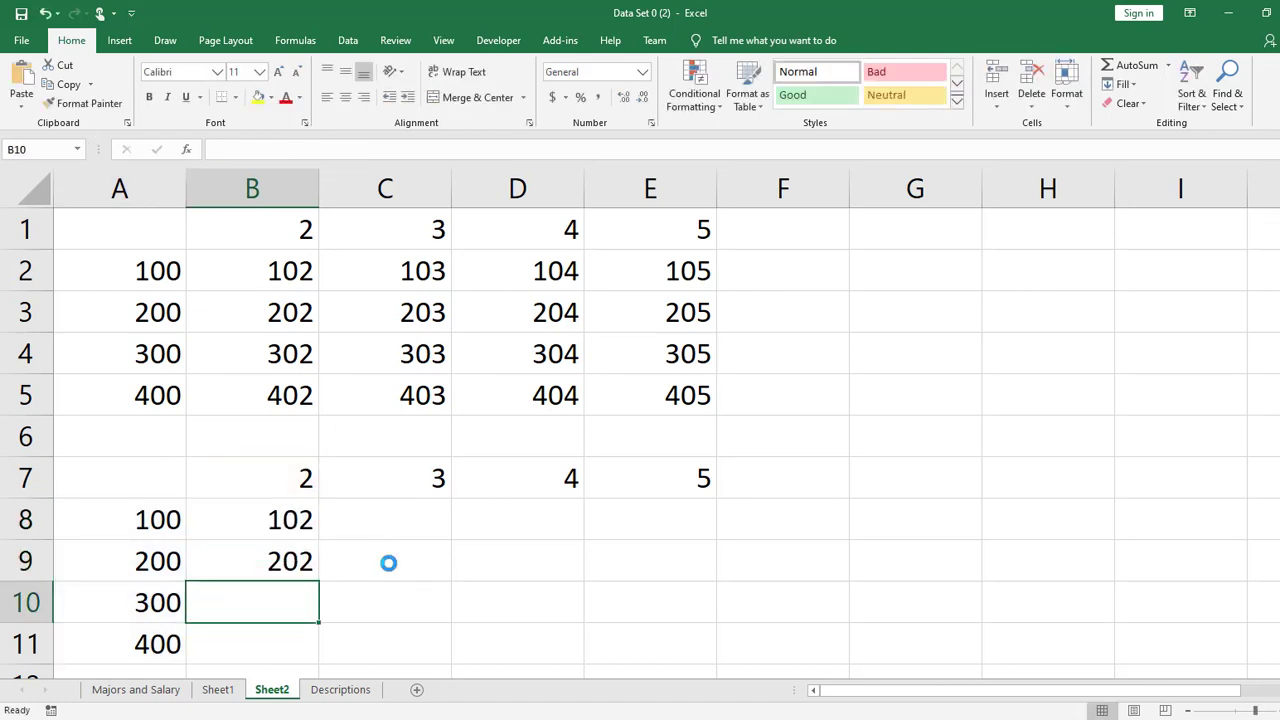
# - Paste the same formula text =A8:A11+B7 into B11 and B10
pyautogui.doubleClick(287, 597)
pyautogui.press('Return')
pyautogui.hotkey('ctrl', 'v')
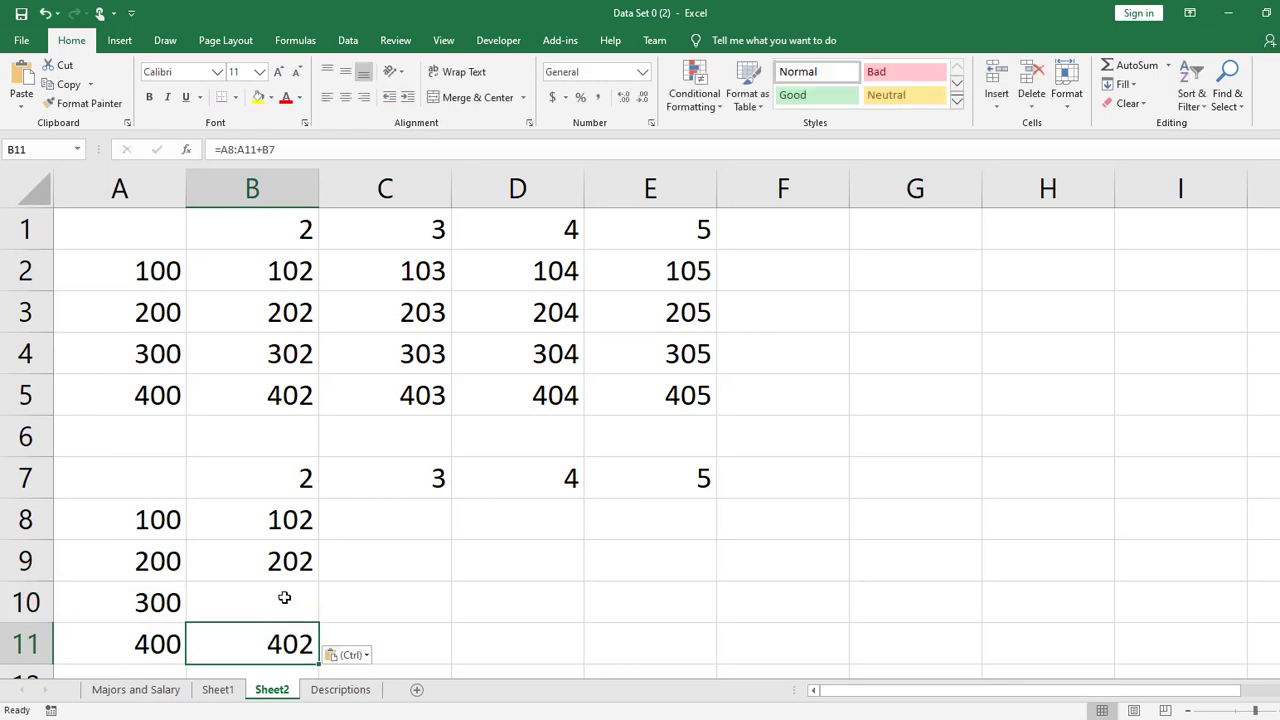
pyautogui.click(286, 598)
pyautogui.doubleClick(286, 598)
pyautogui.hotkey('ctrl', 'v')
pyautogui.press('Return')
# - Fill the formula from B8 down through B11
pyautogui.click(284, 531)
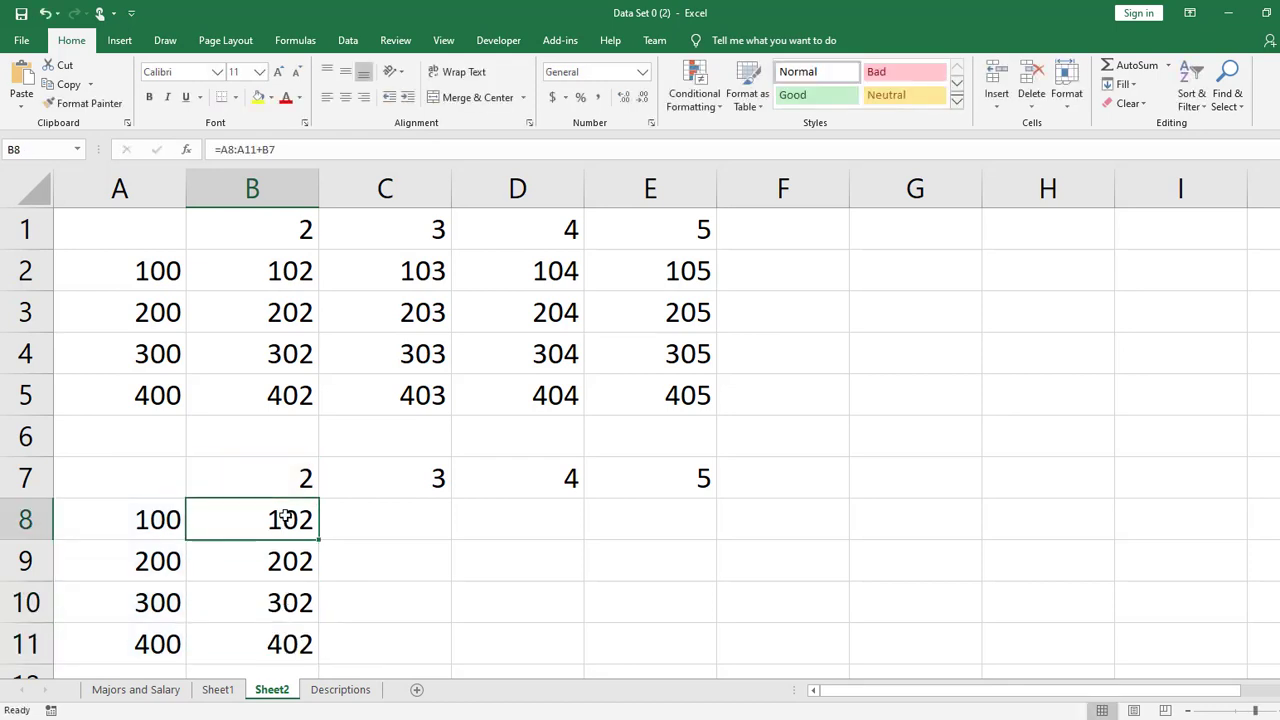
pyautogui.moveTo(285, 516); pyautogui.dragTo(320, 652)
pyautogui.click(286, 517)
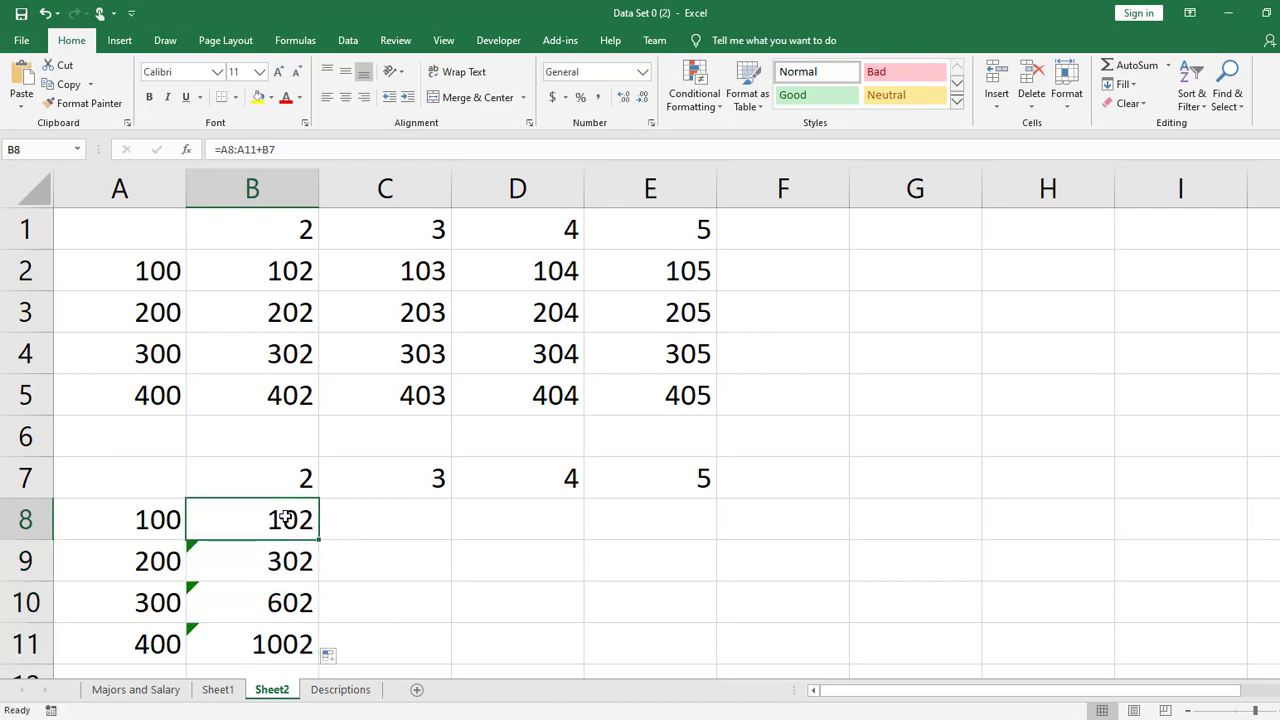
# - Make the range in cell B8's formula absolute so that it reads =$A$8:$A$11+B7
pyautogui.doubleClick(286, 517)
pyautogui.click(331, 520)
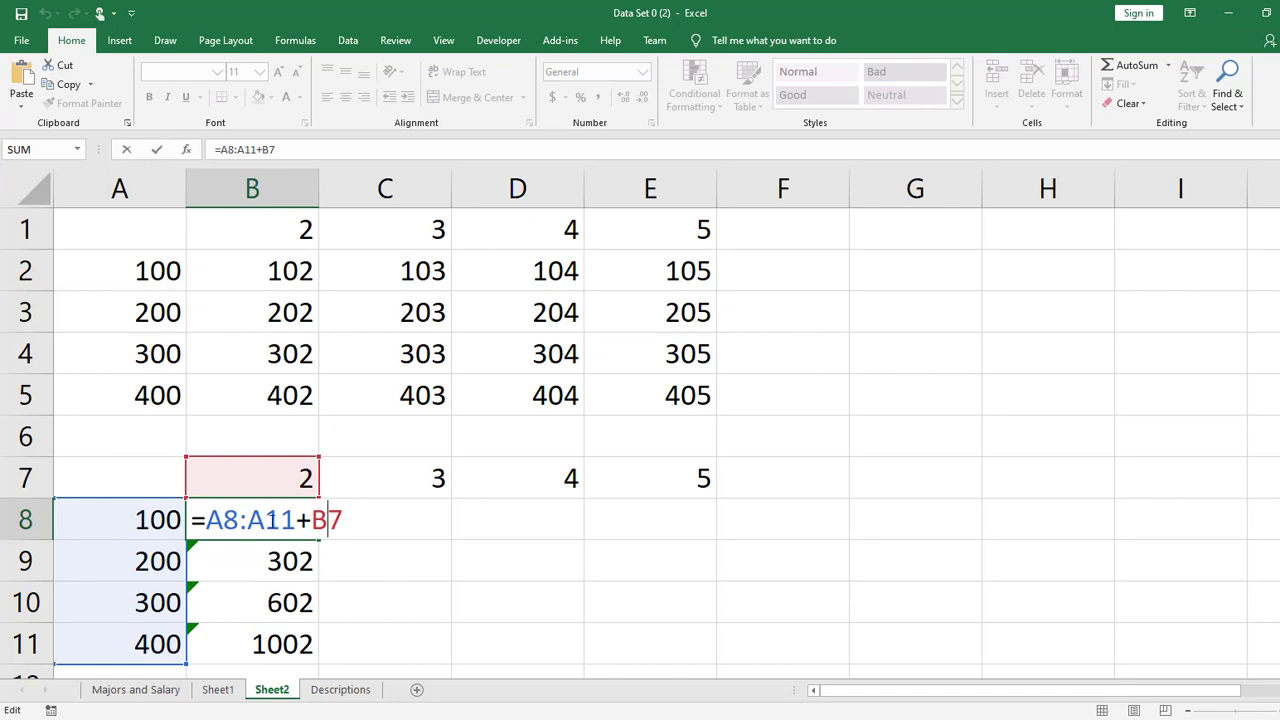
pyautogui.click(227, 520)
pyautogui.press('Tab')
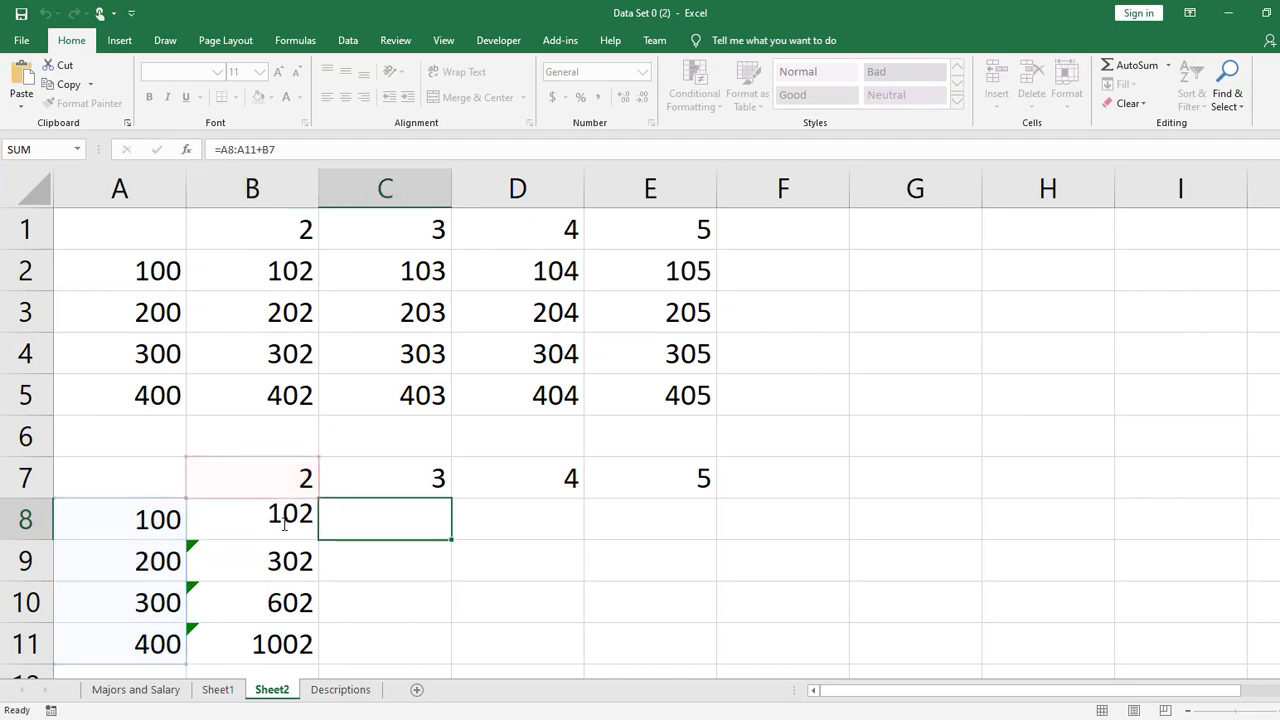
pyautogui.doubleClick(284, 522)
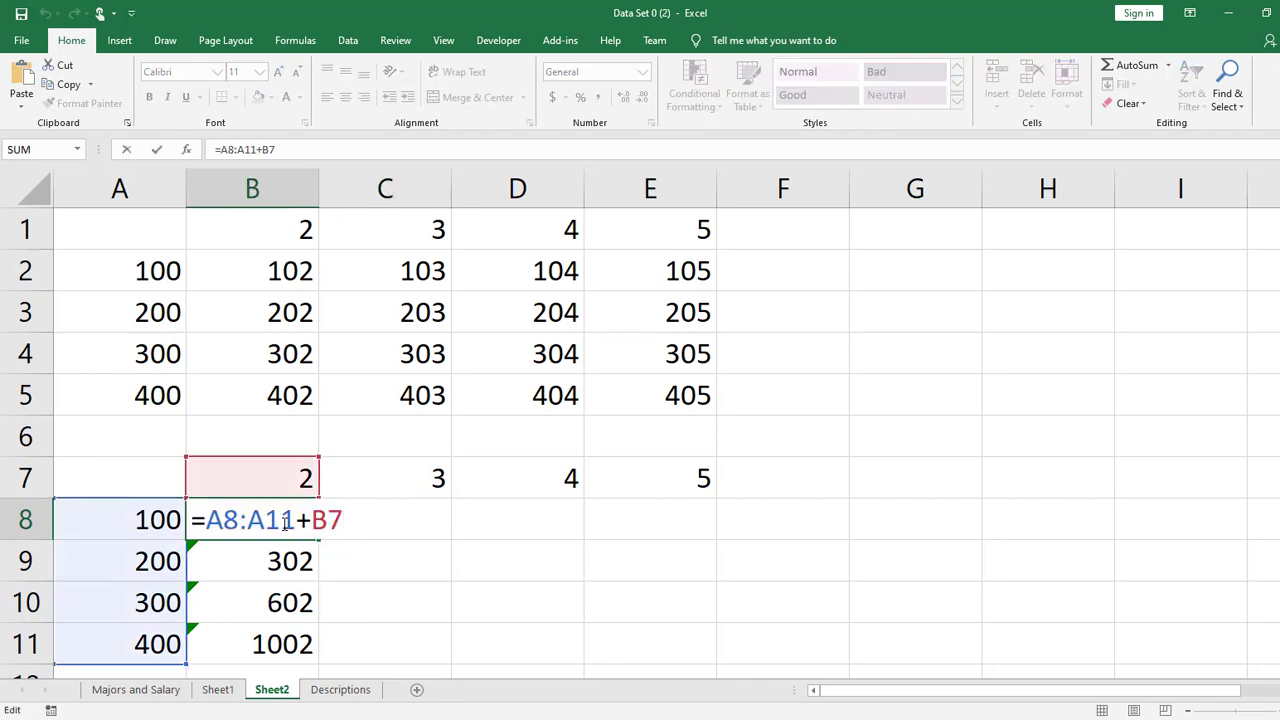
pyautogui.press('F4')
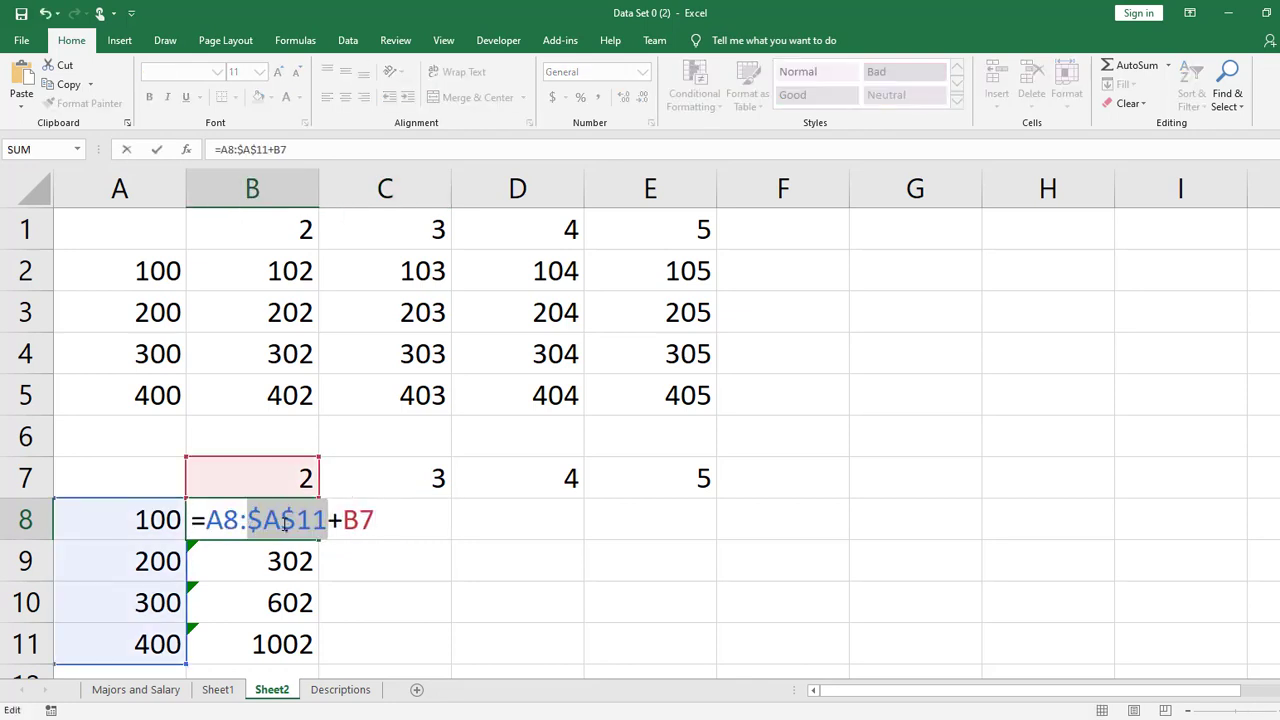
pyautogui.moveTo(327, 519); pyautogui.dragTo(214, 512)
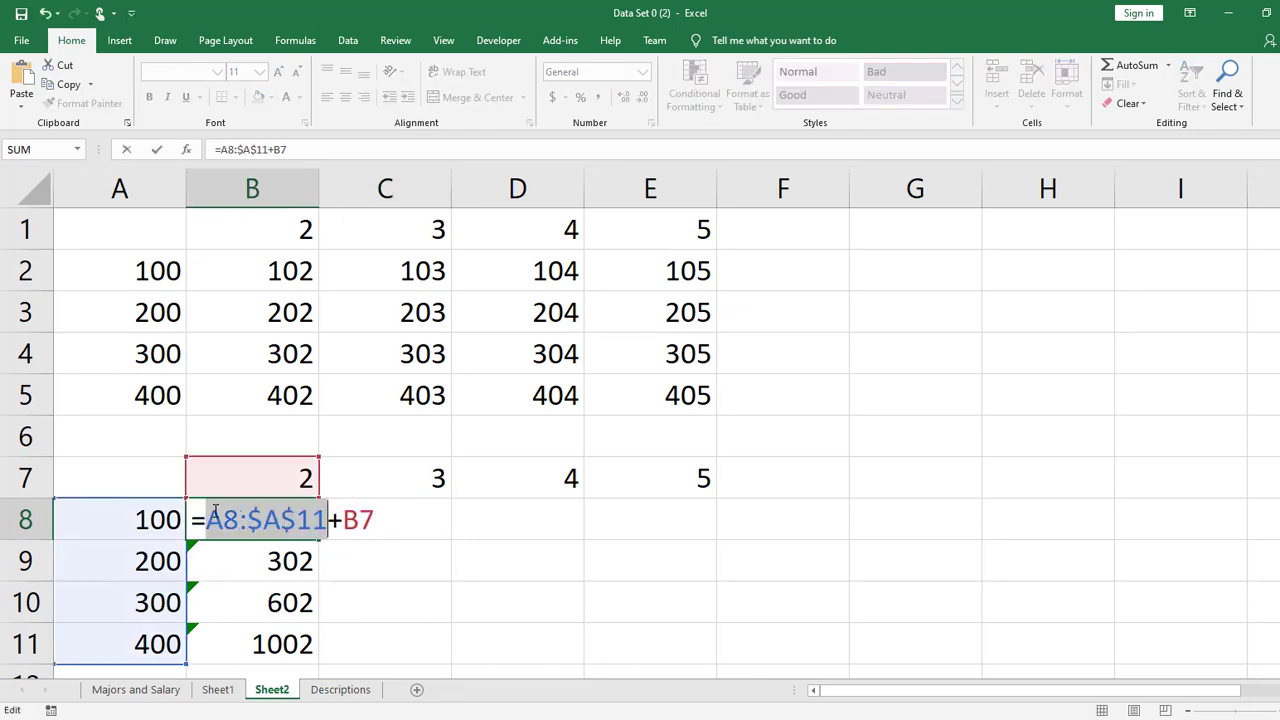
pyautogui.click(215, 511)
pyautogui.press('F4')
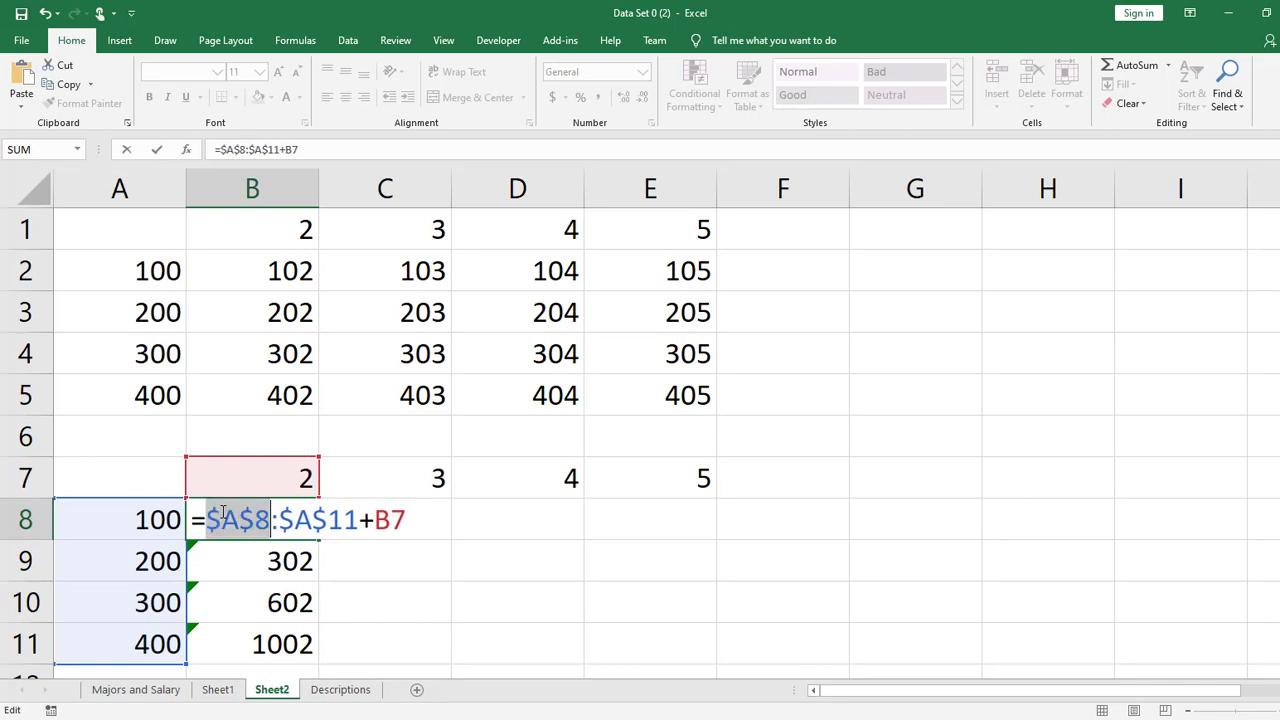
pyautogui.press('Return')
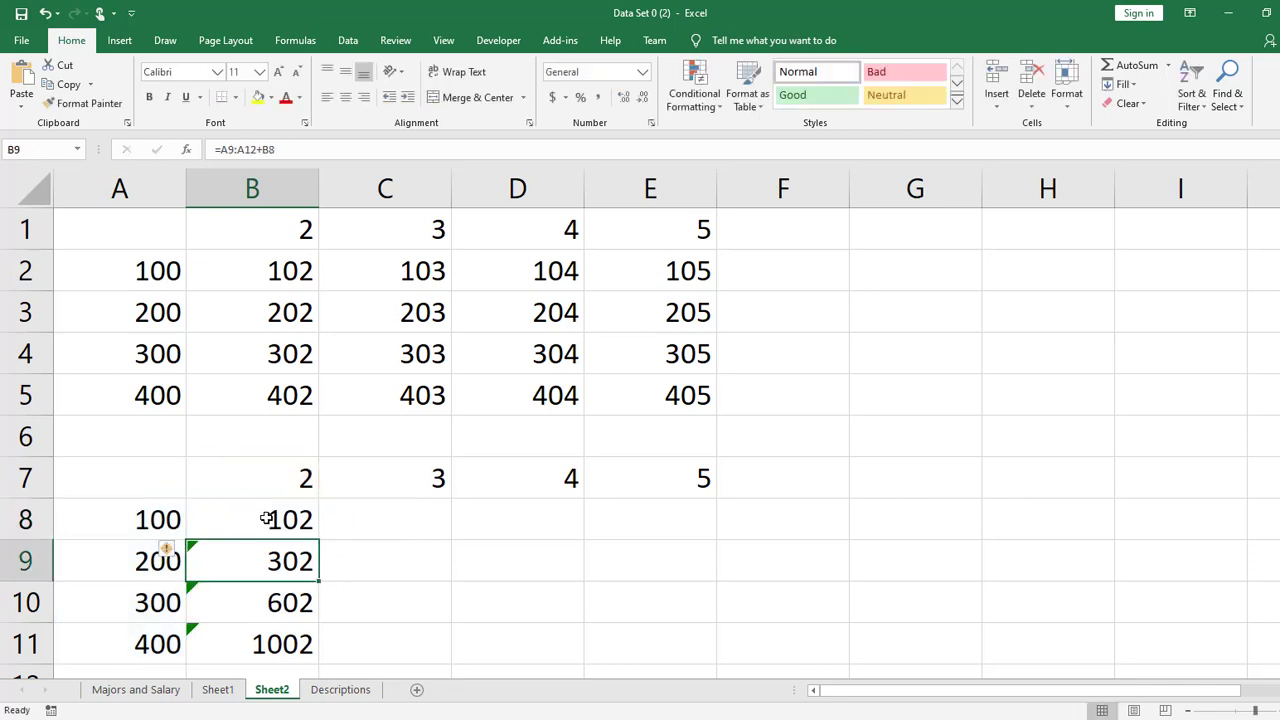
# - Copy cell B8's formula into B9:B11 and inspect the references used in B8
pyautogui.click(268, 518)
pyautogui.hotkey('ctrl', 'c')
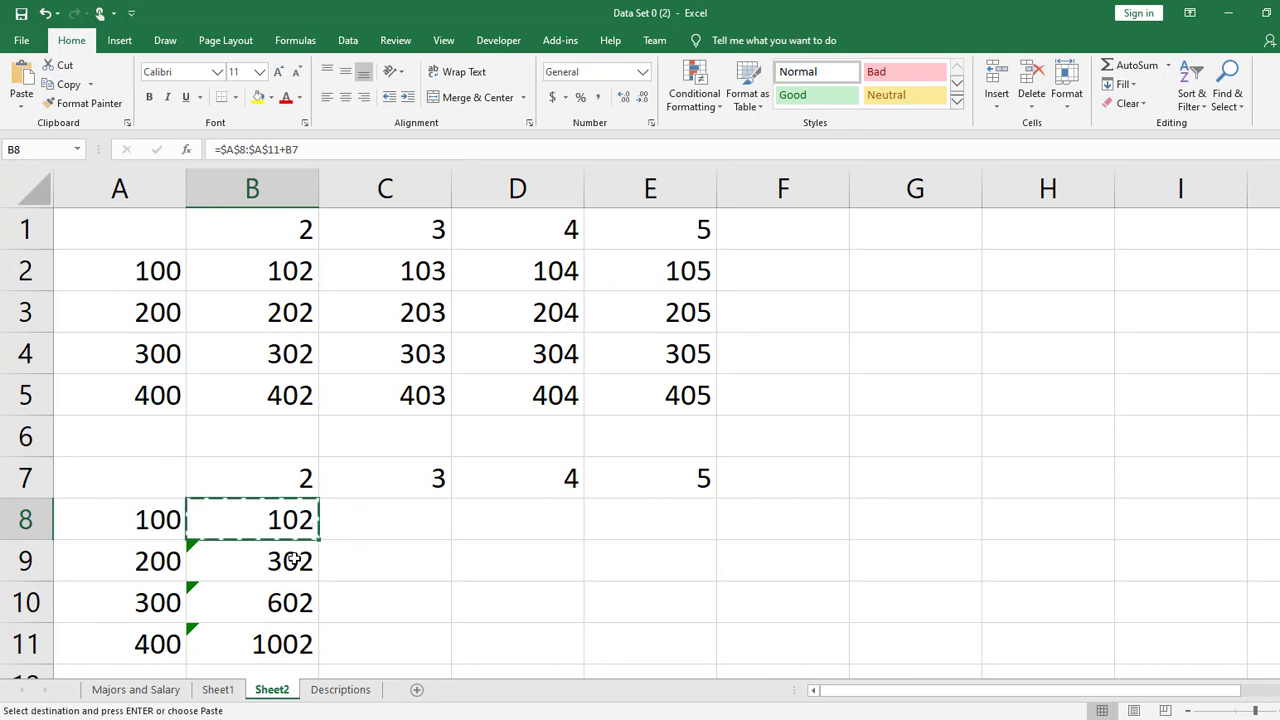
pyautogui.moveTo(294, 561); pyautogui.dragTo(294, 645)
pyautogui.hotkey('ctrl', 'v')
pyautogui.doubleClick(292, 519)
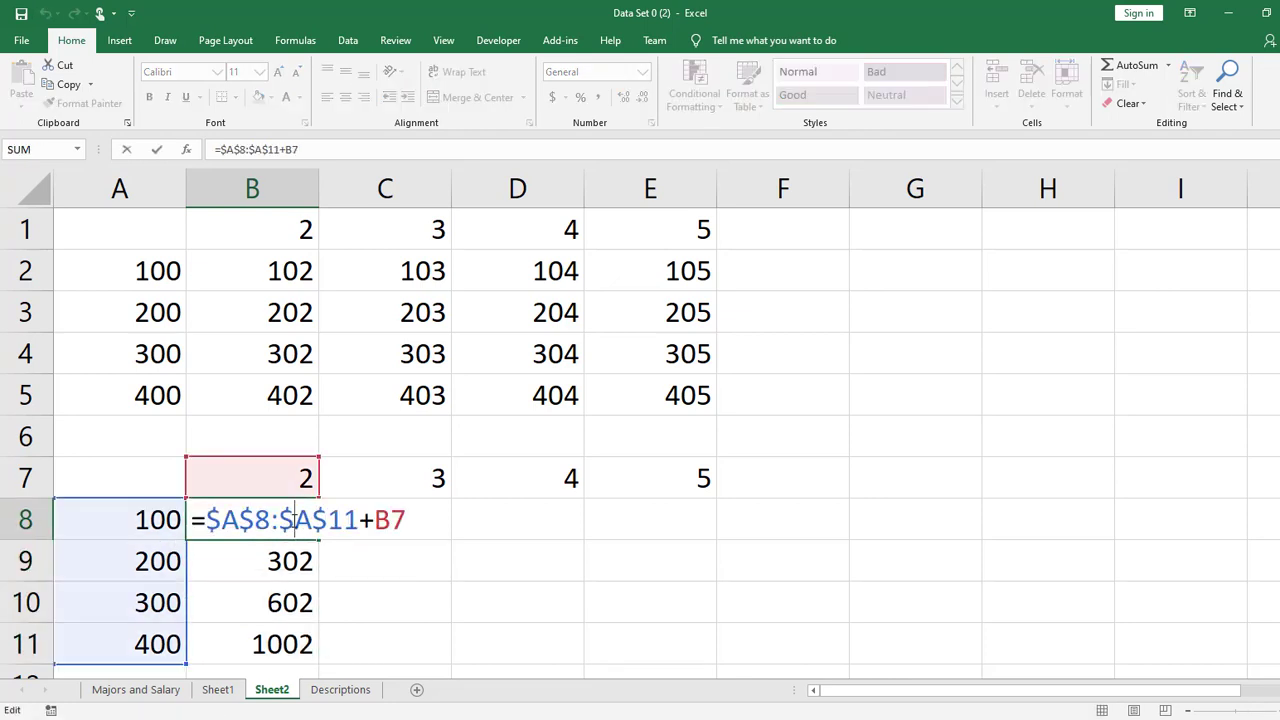
pyautogui.click(396, 521)
pyautogui.press('Return')
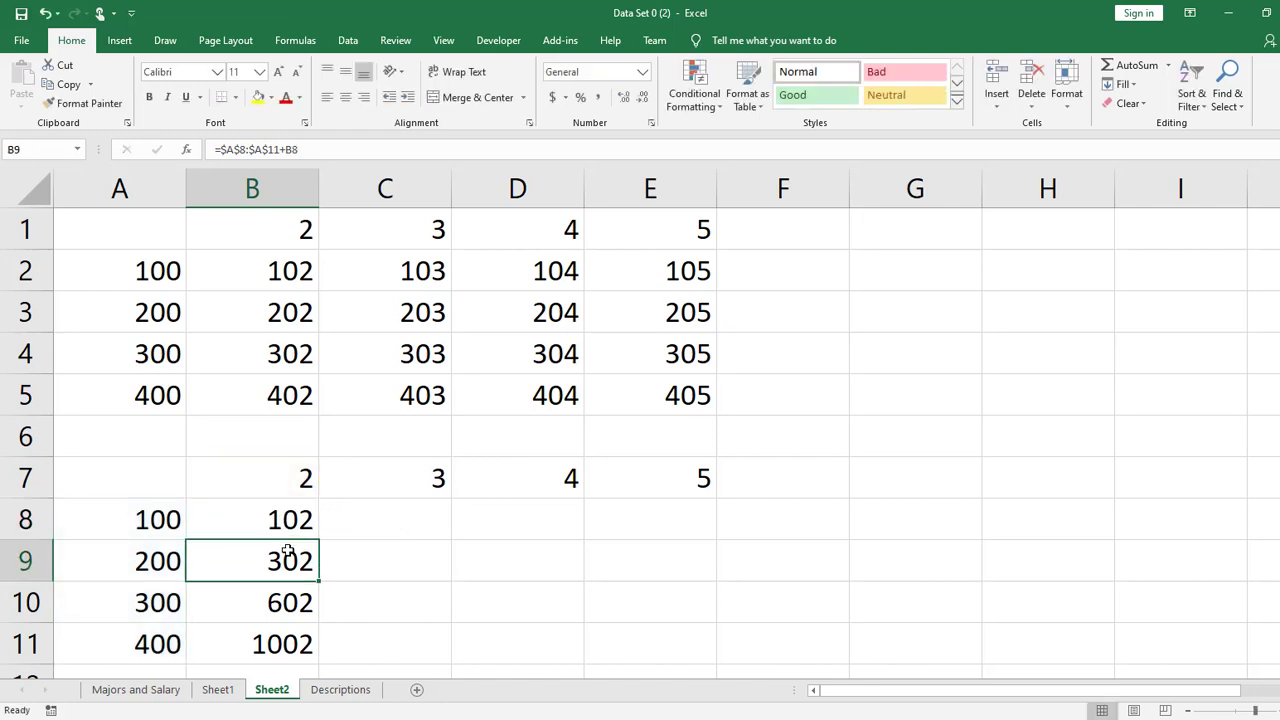
# - Repoint the second reference in the formulas of B9 and B10 to cell B7
pyautogui.doubleClick(296, 557)
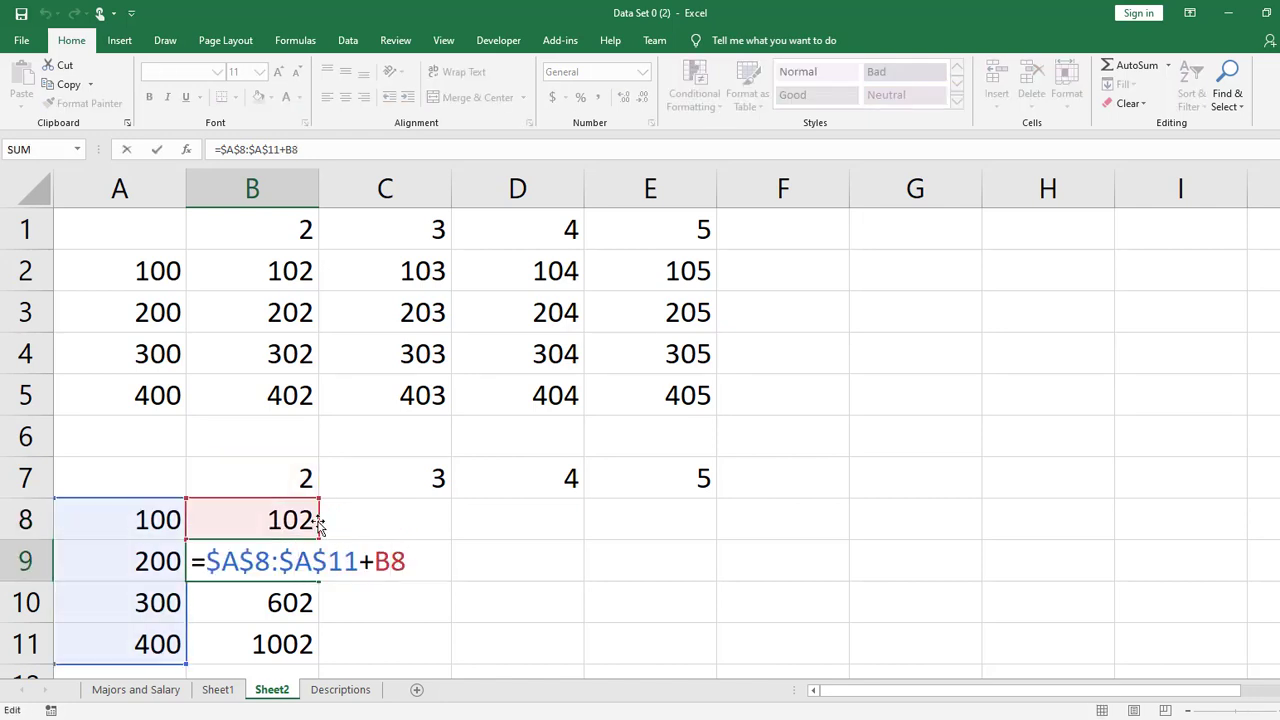
pyautogui.moveTo(323, 500); pyautogui.dragTo(310, 487)
pyautogui.press('Return')
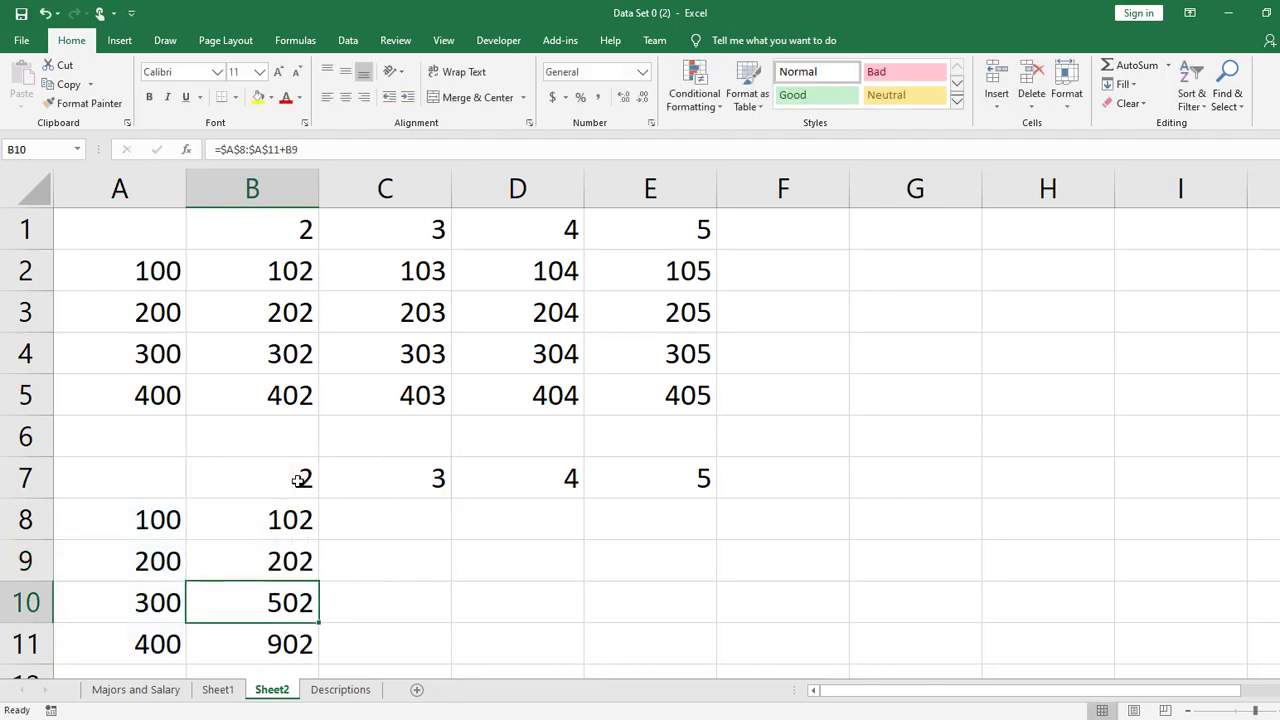
pyautogui.doubleClick(293, 598)
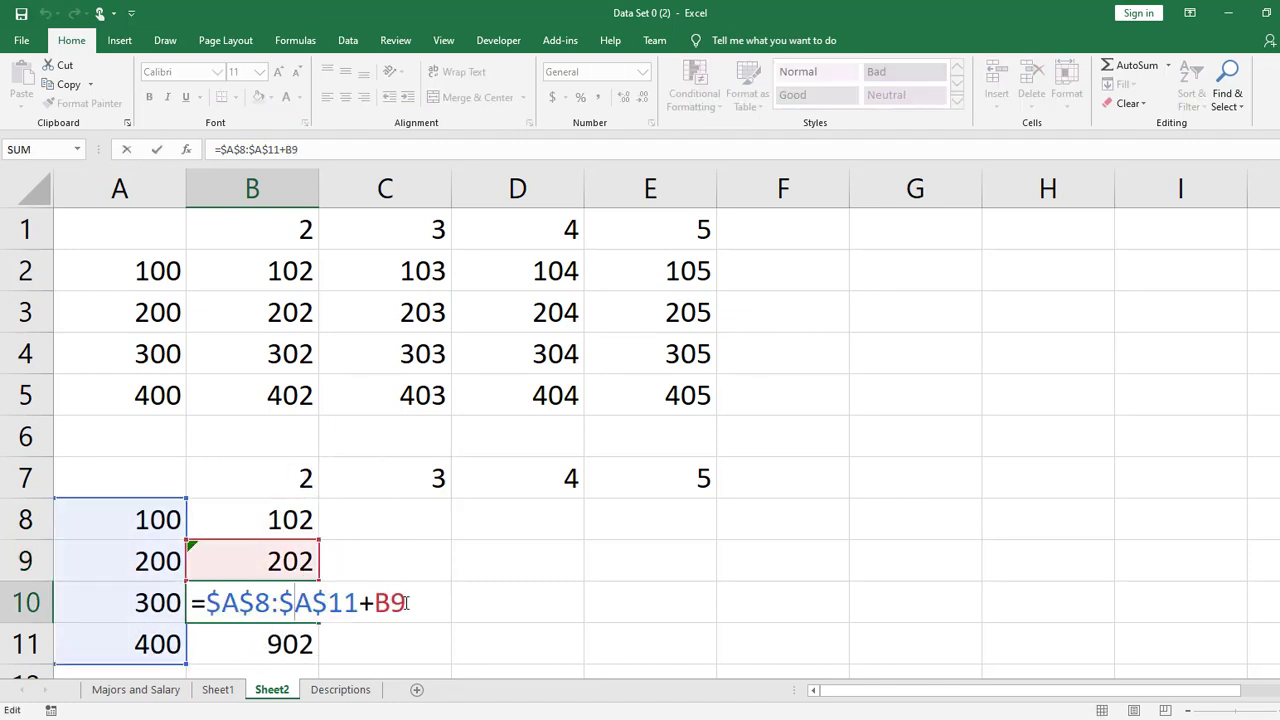
pyautogui.moveTo(316, 541); pyautogui.dragTo(306, 482)
pyautogui.press('Return')
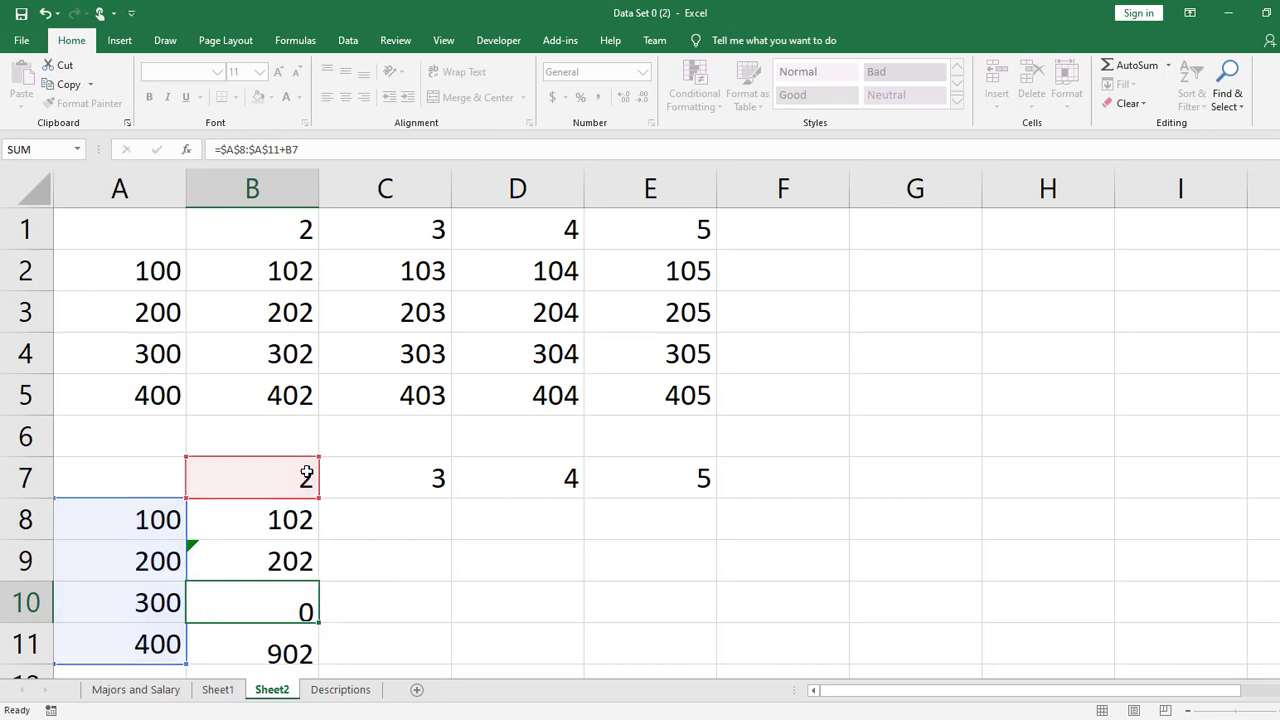
# - Repoint the second reference in B11 to B7 and fill B8:B11 across through column E
pyautogui.doubleClick(285, 640)
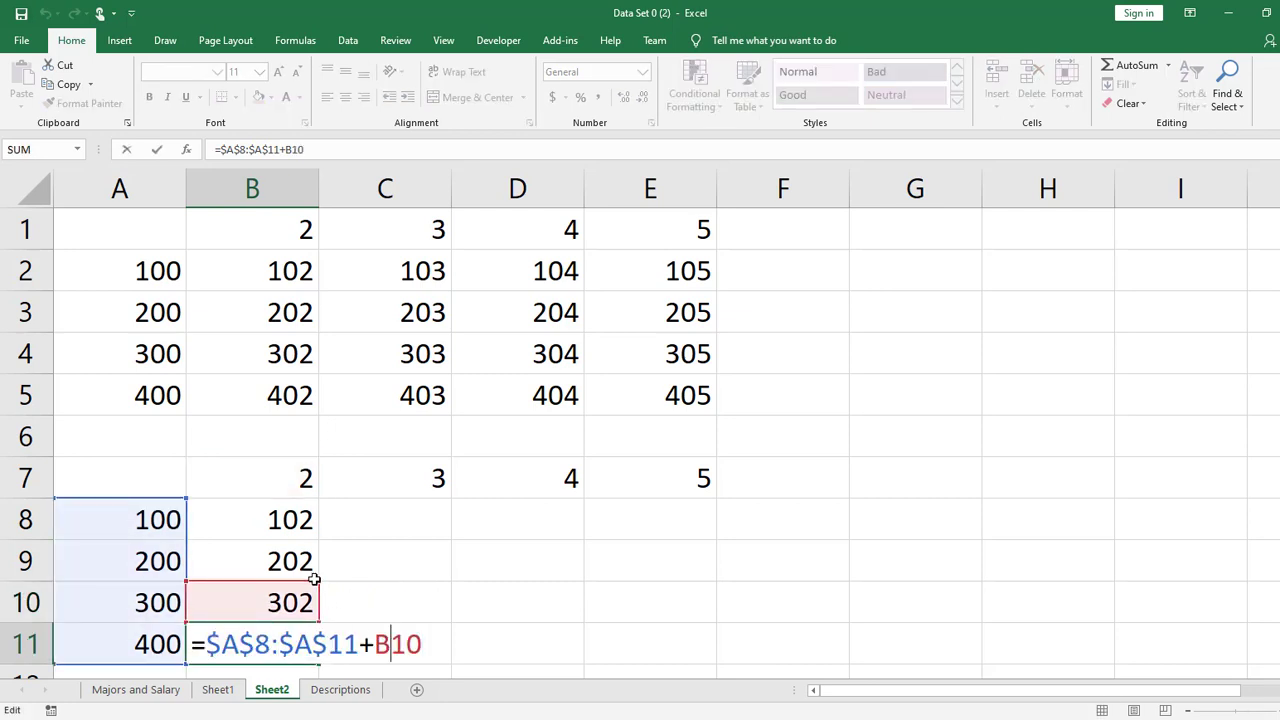
pyautogui.moveTo(318, 582); pyautogui.dragTo(777, 600)
pyautogui.press('Return')
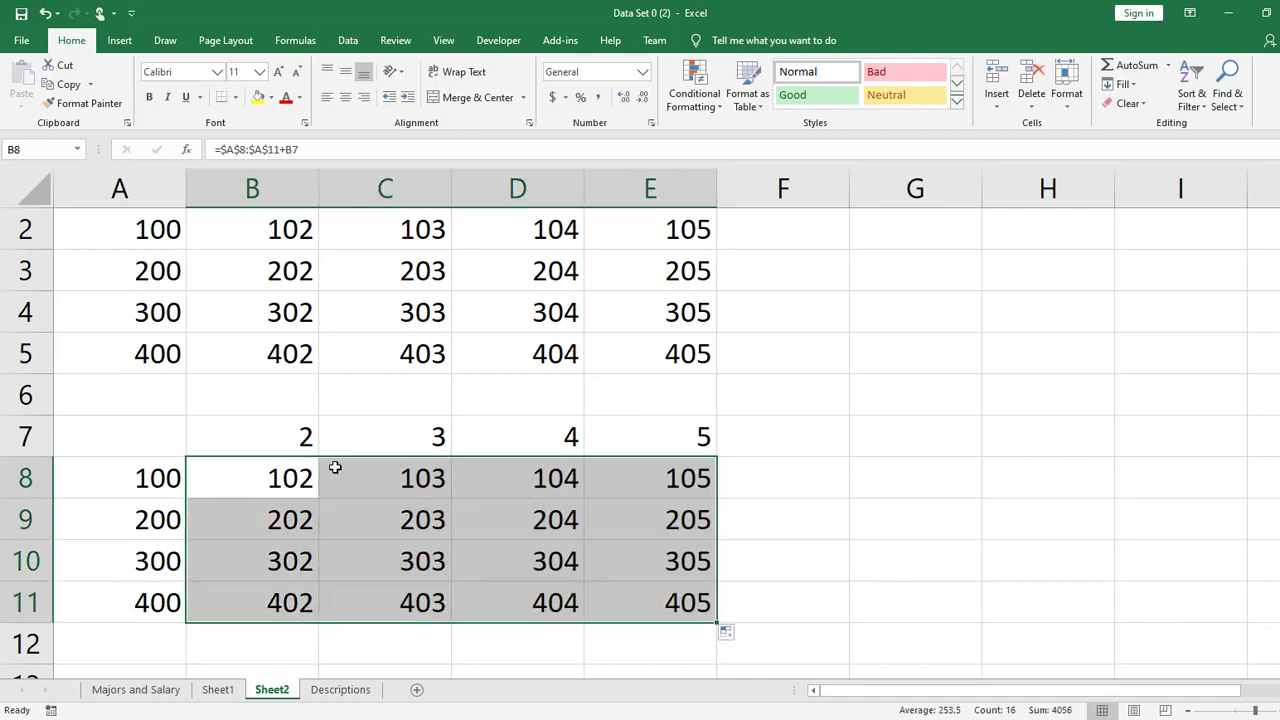
# - Lock the row of the second reference in B8, making the formula =$A$8:$A$11+B$7
pyautogui.click(307, 479)
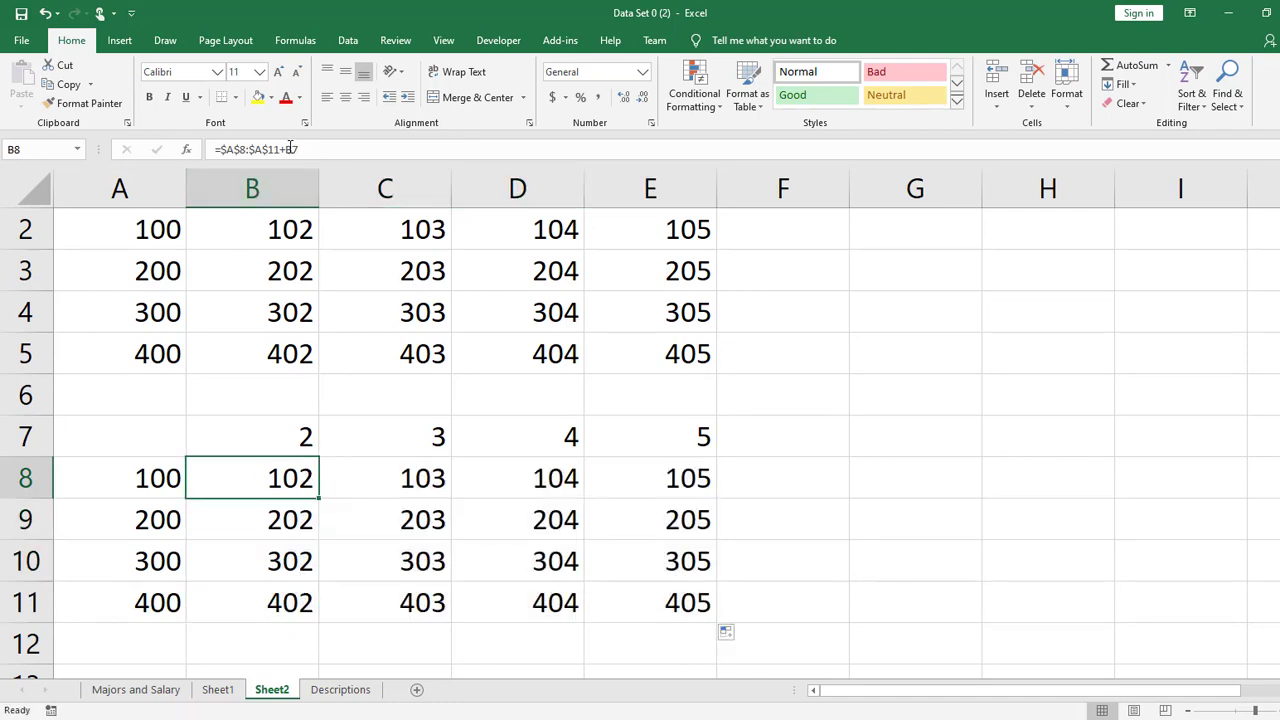
pyautogui.click(292, 149)
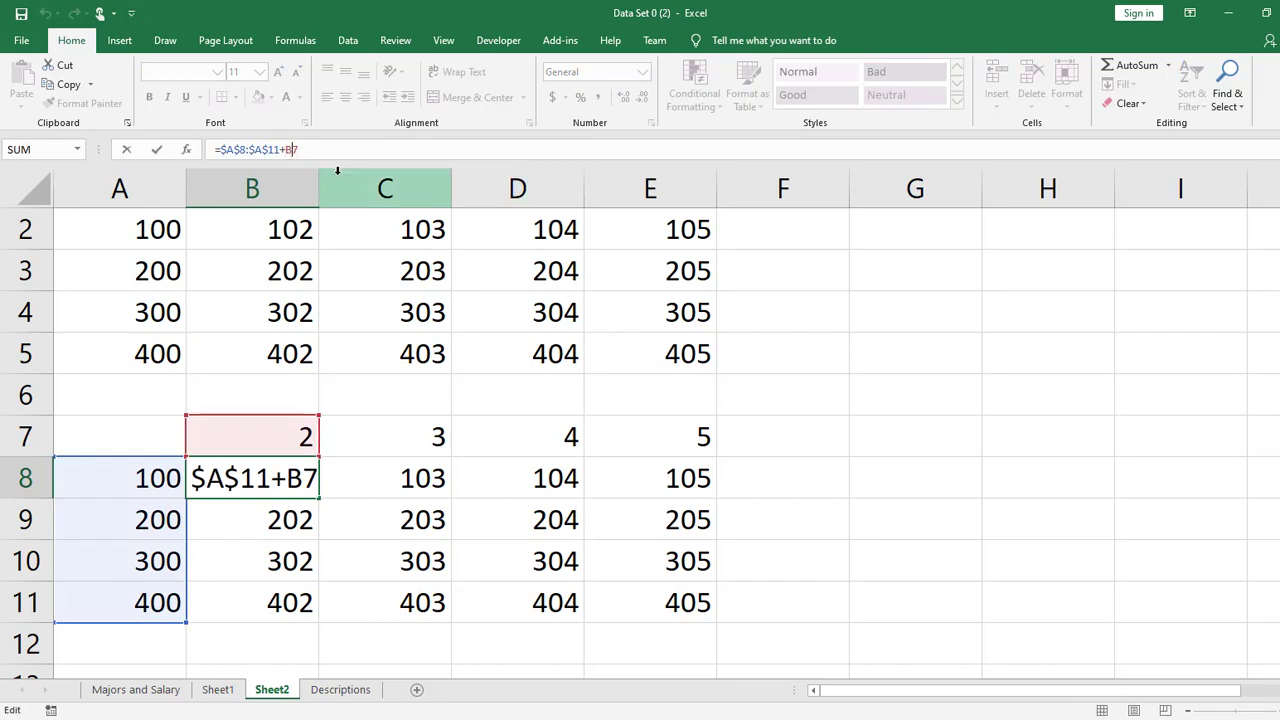
pyautogui.write('$')
pyautogui.press('Return')
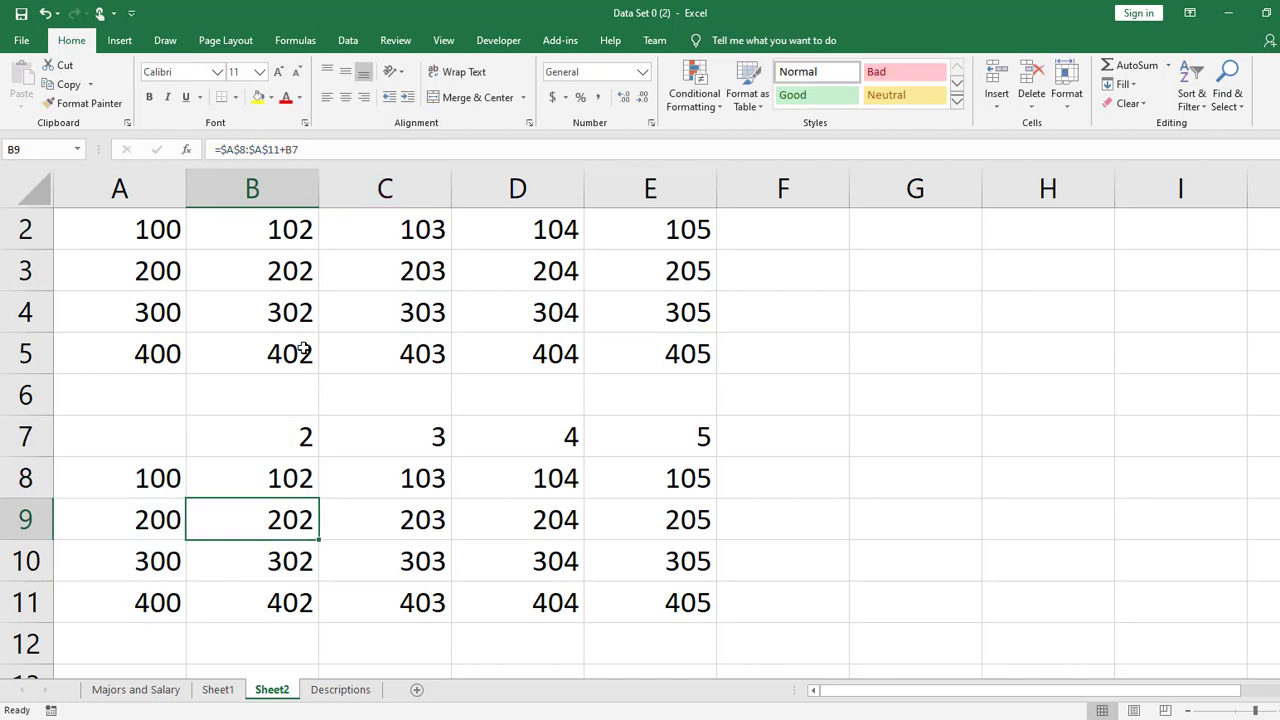
# - Fill the formula from B8 across the whole grid through E11, then check the formula in B8
pyautogui.click(293, 477)
pyautogui.moveTo(320, 498); pyautogui.dragTo(690, 600)
pyautogui.moveTo(959, 492); pyautogui.dragTo(986, 476)
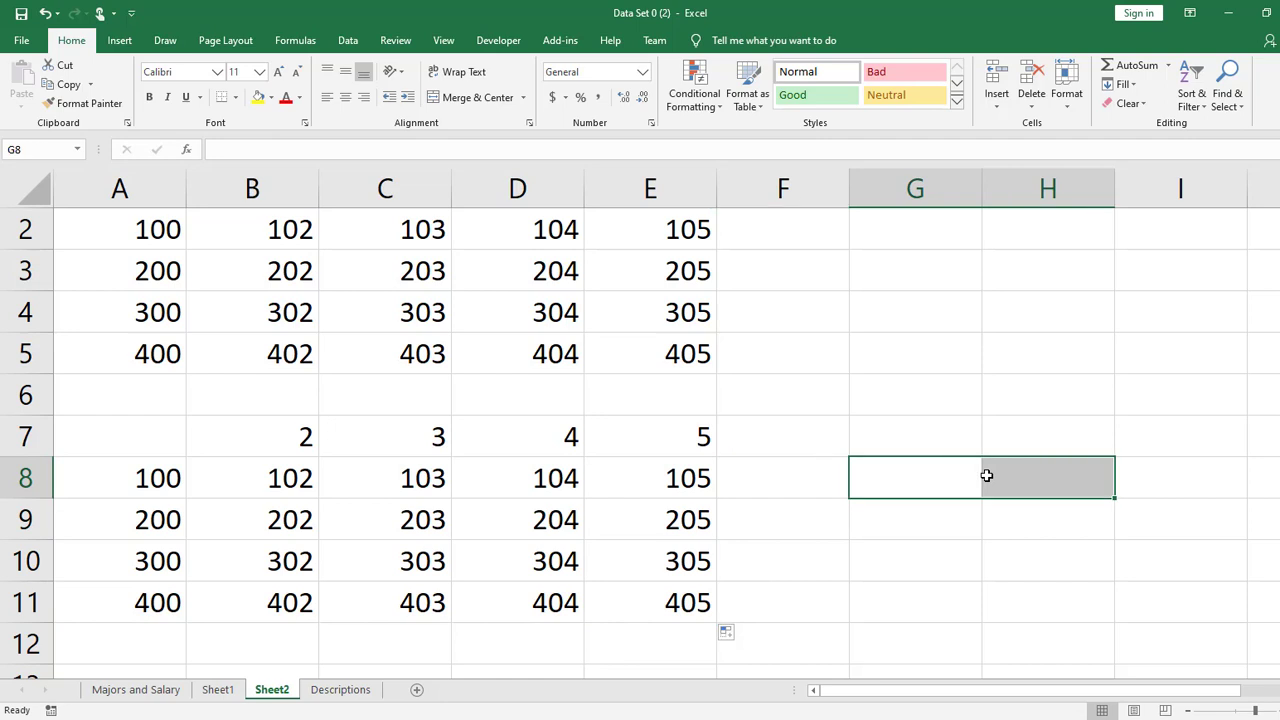
pyautogui.click(269, 466)
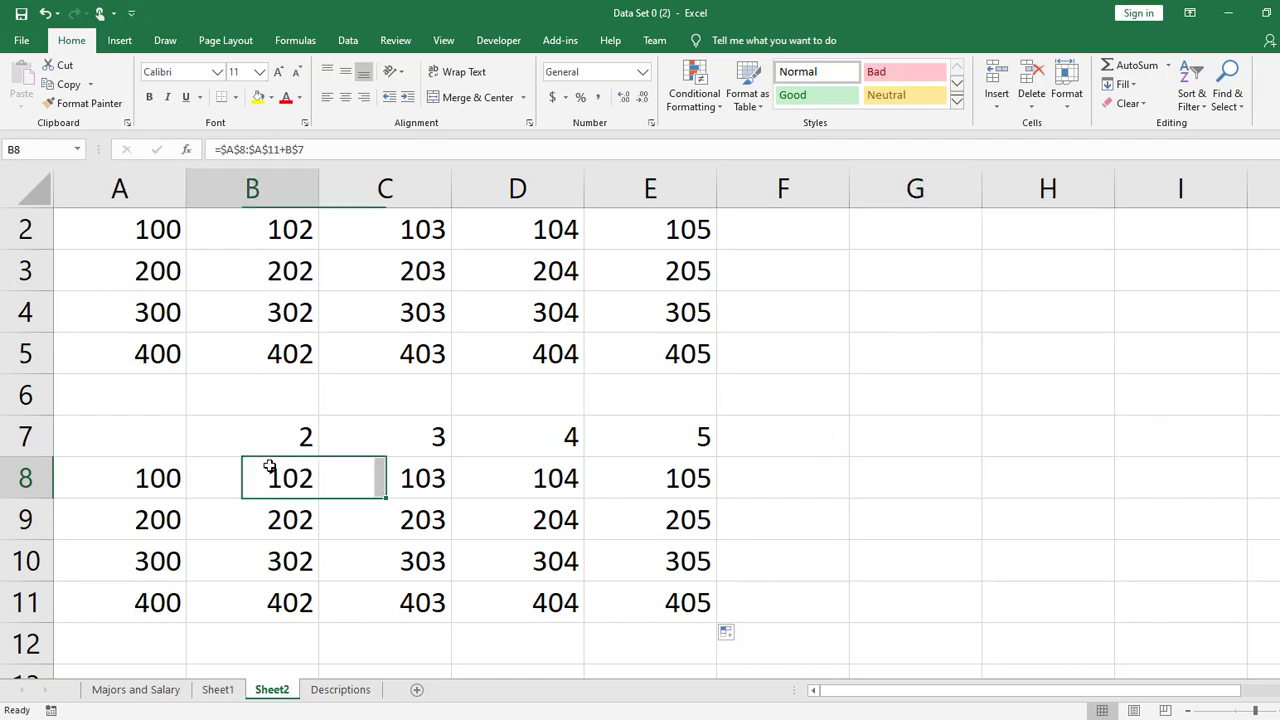
pyautogui.click(834, 469)
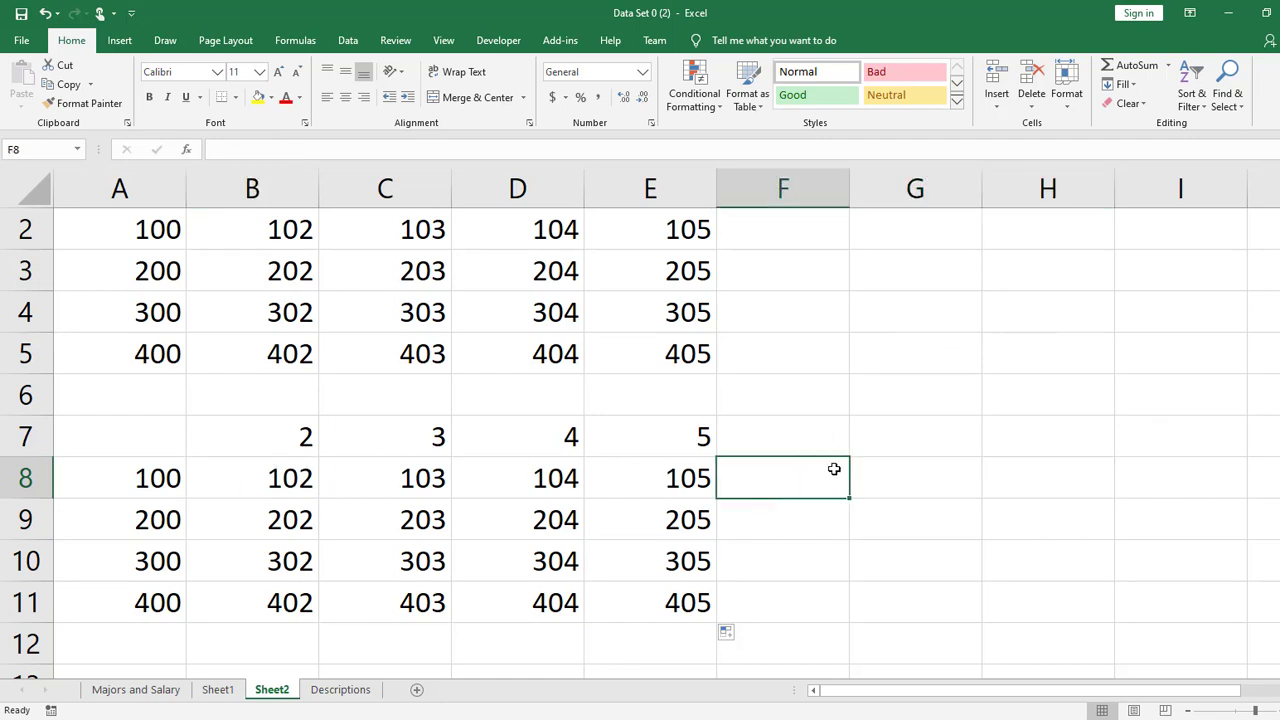